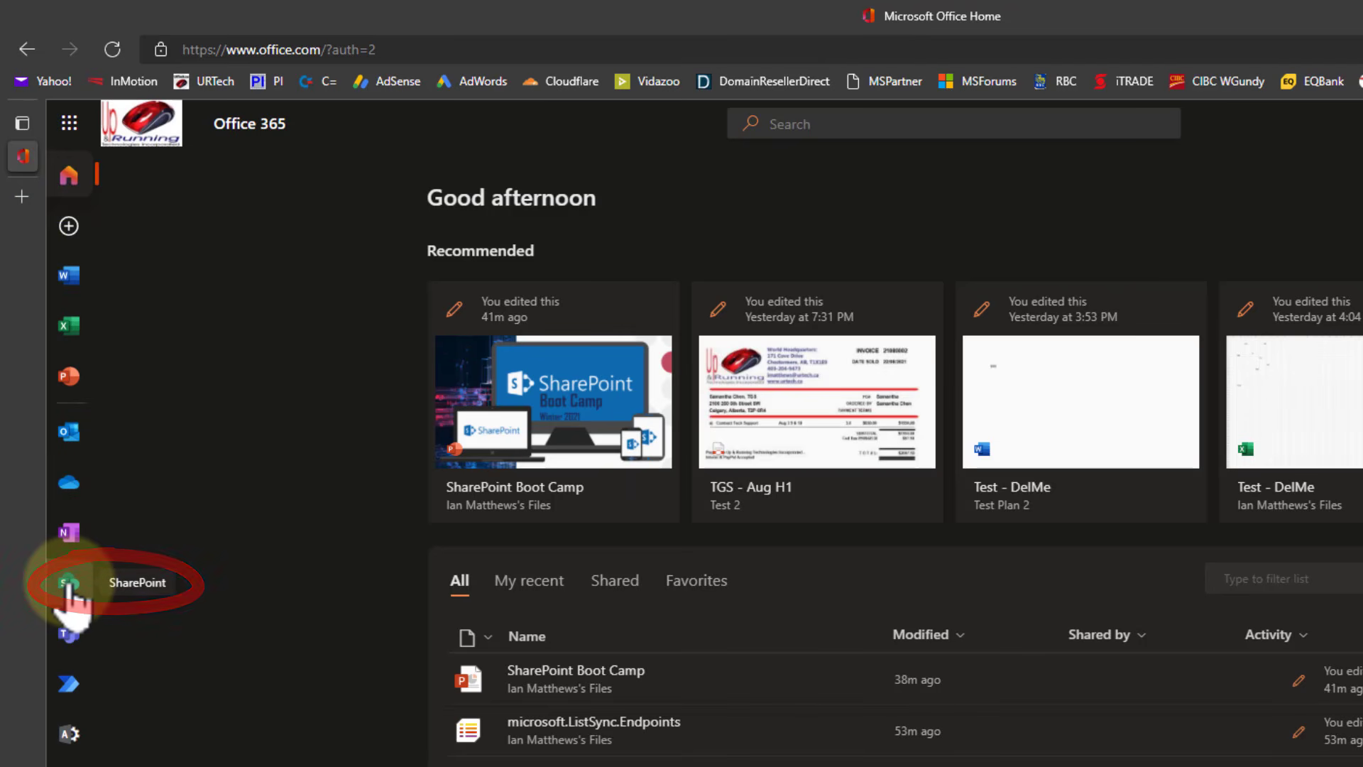
Go from the SharePoint start page to the tenant-root Up & Running Technologies Incorporated Team Site home page.
click(68, 582)
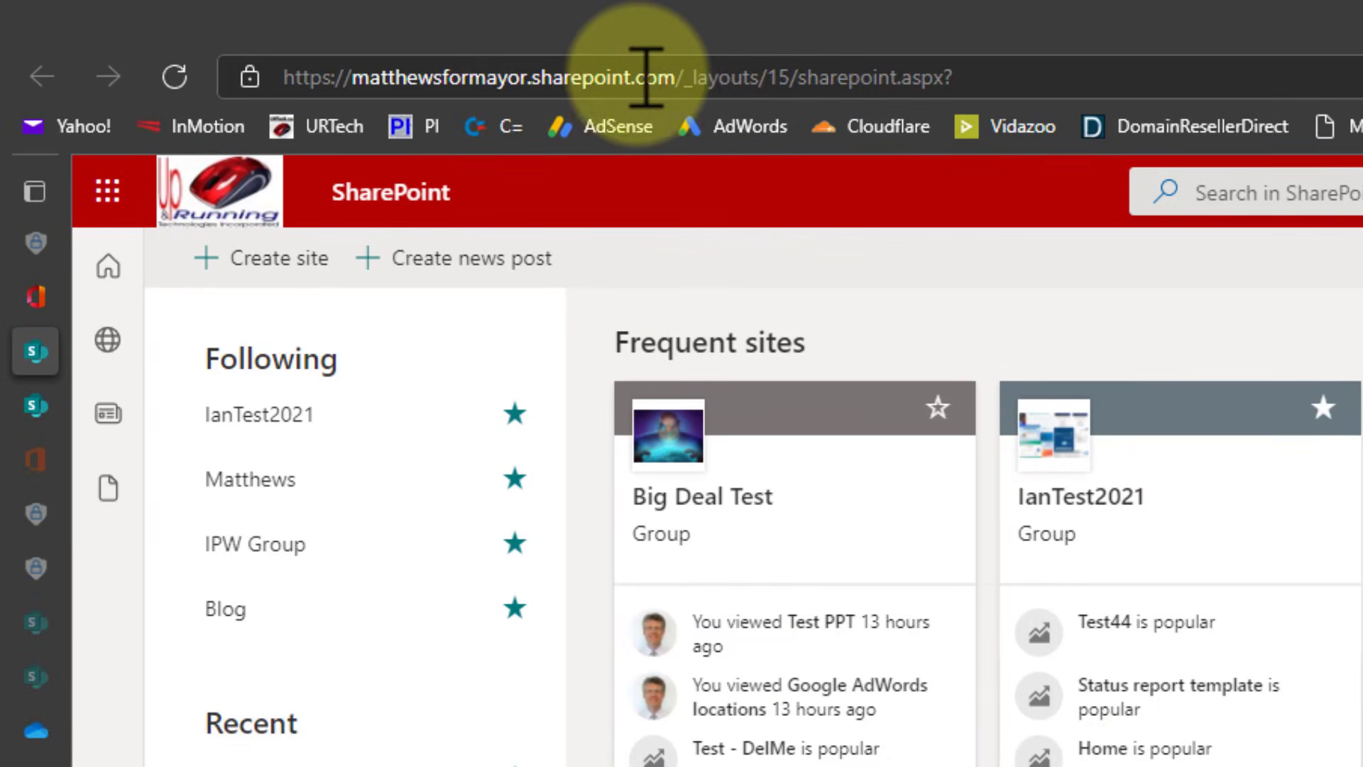
drag(675, 76, 1198, 32)
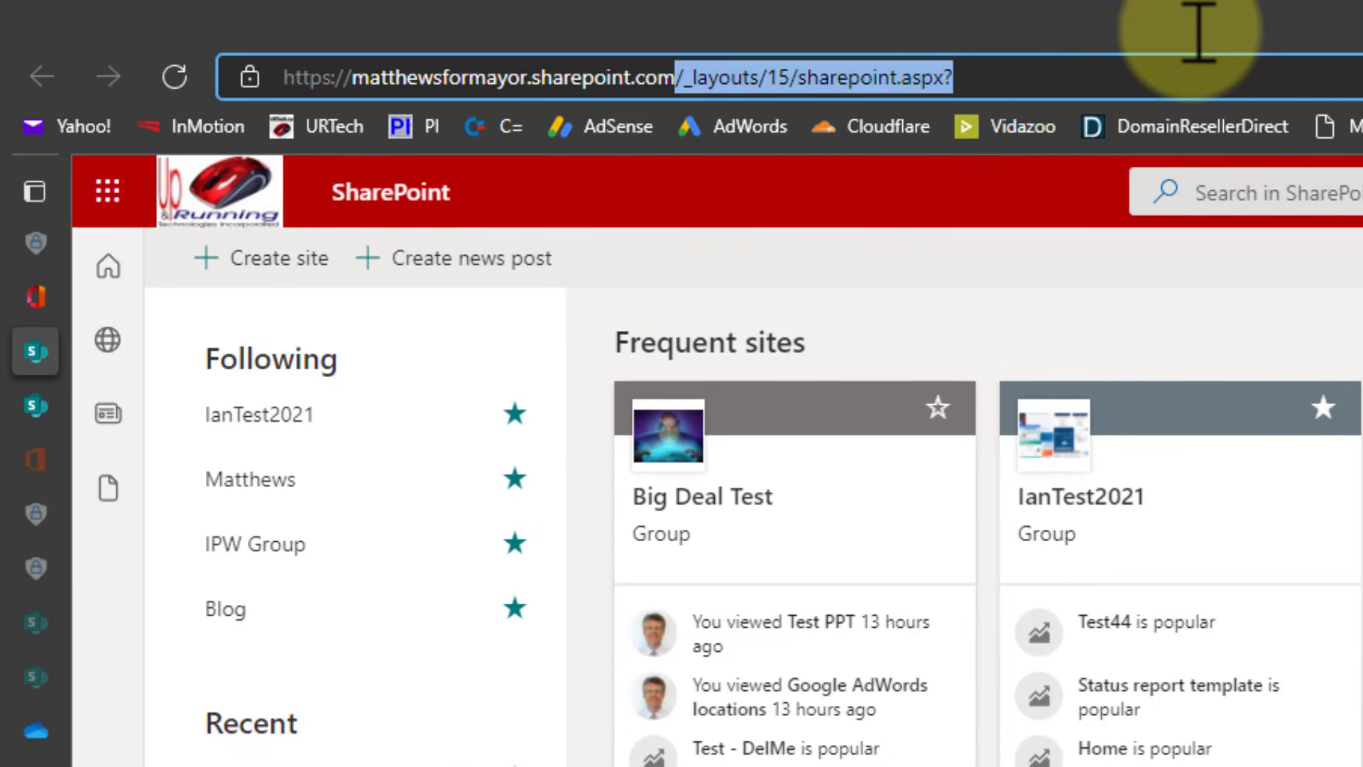
key(BackSpace)
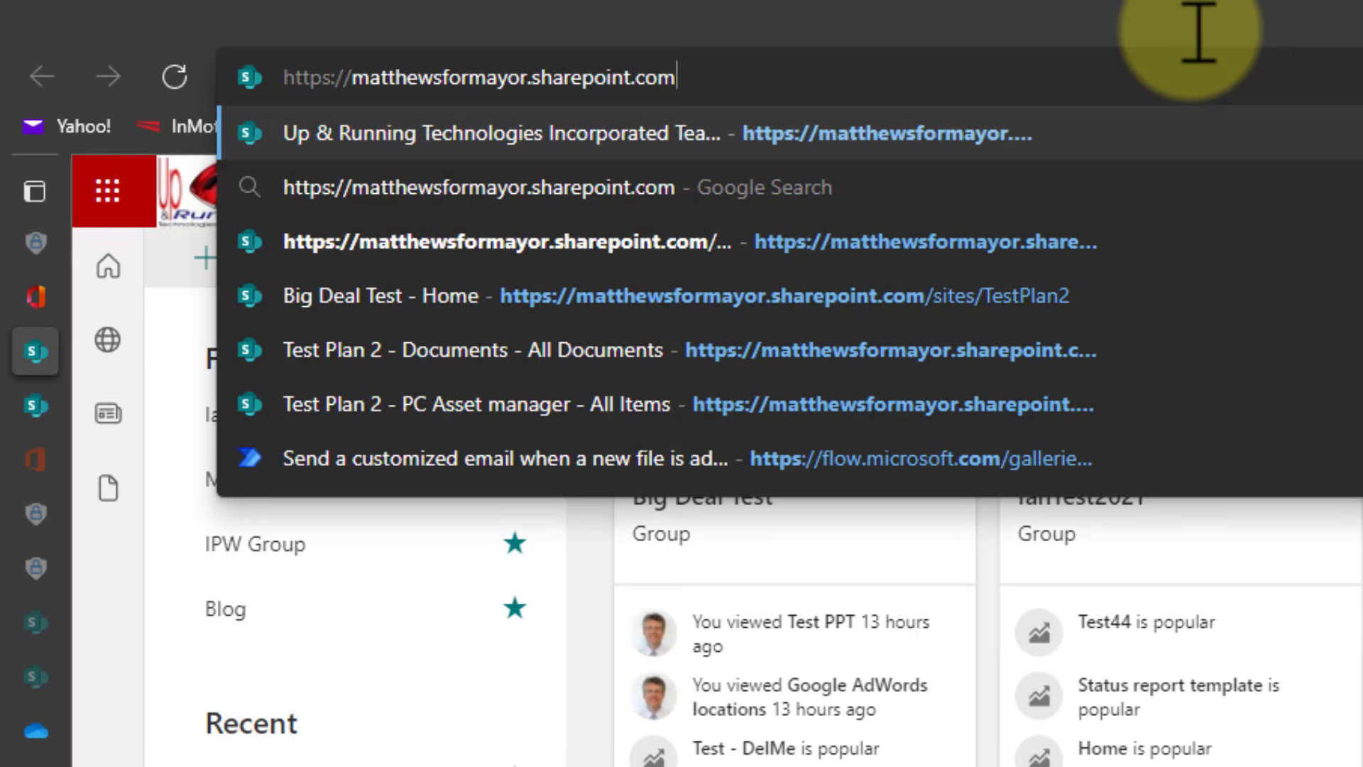
key(Return)
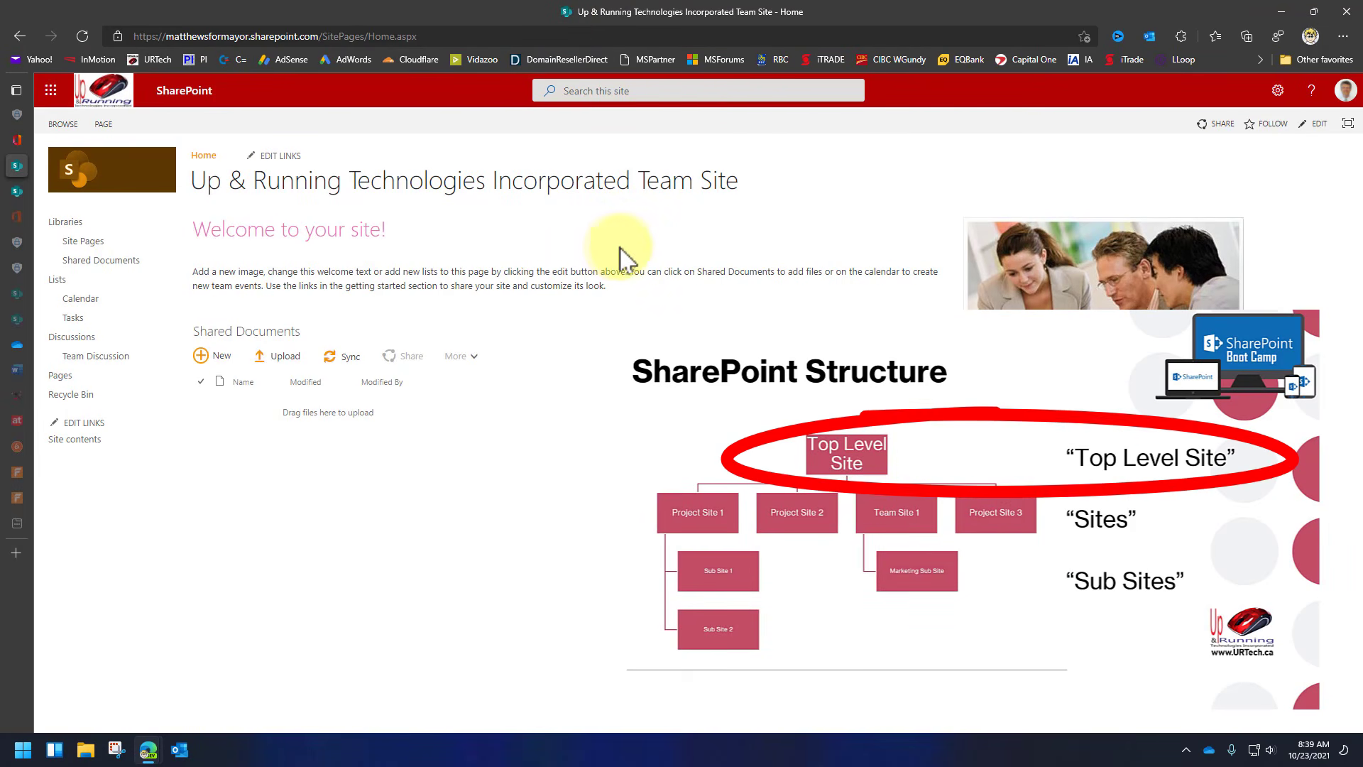
In edit mode, insert the Community > Join web part at the top of the home page.
click(1315, 125)
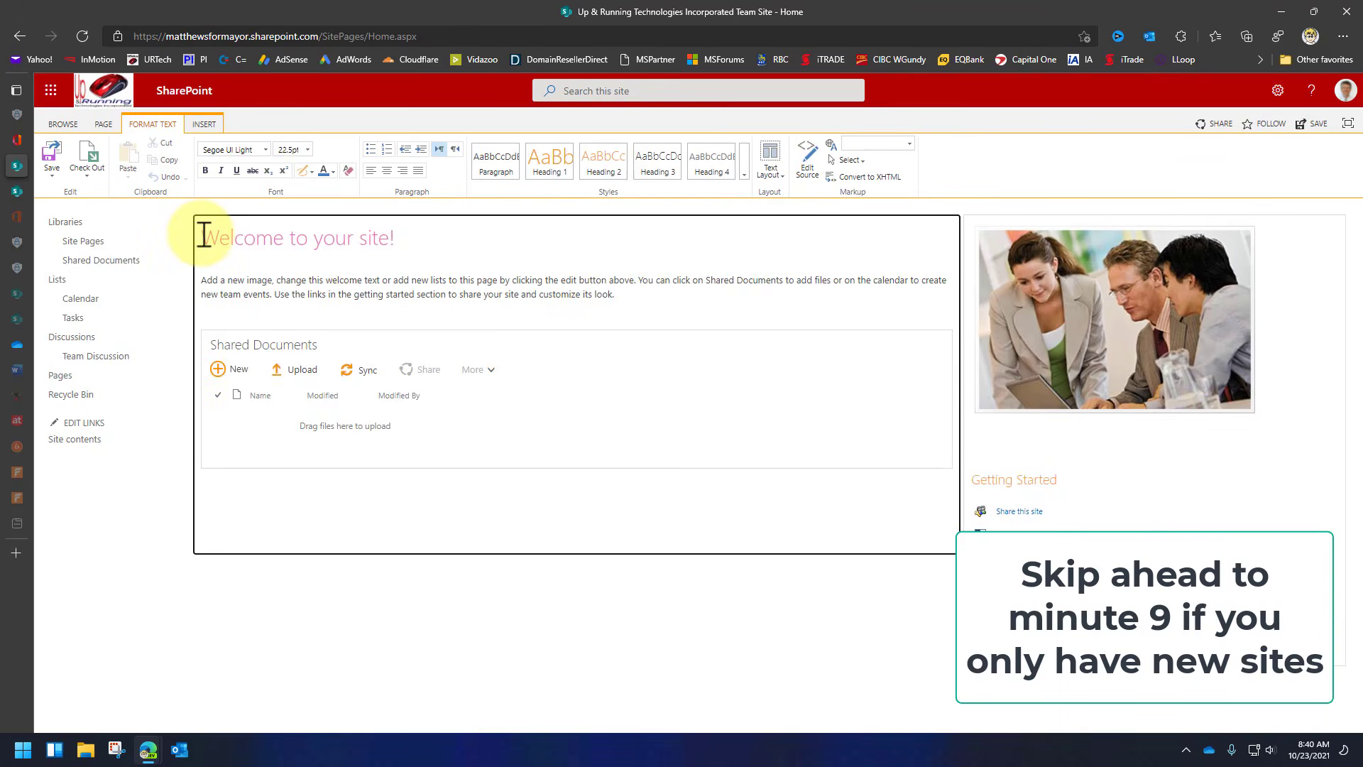
click(203, 127)
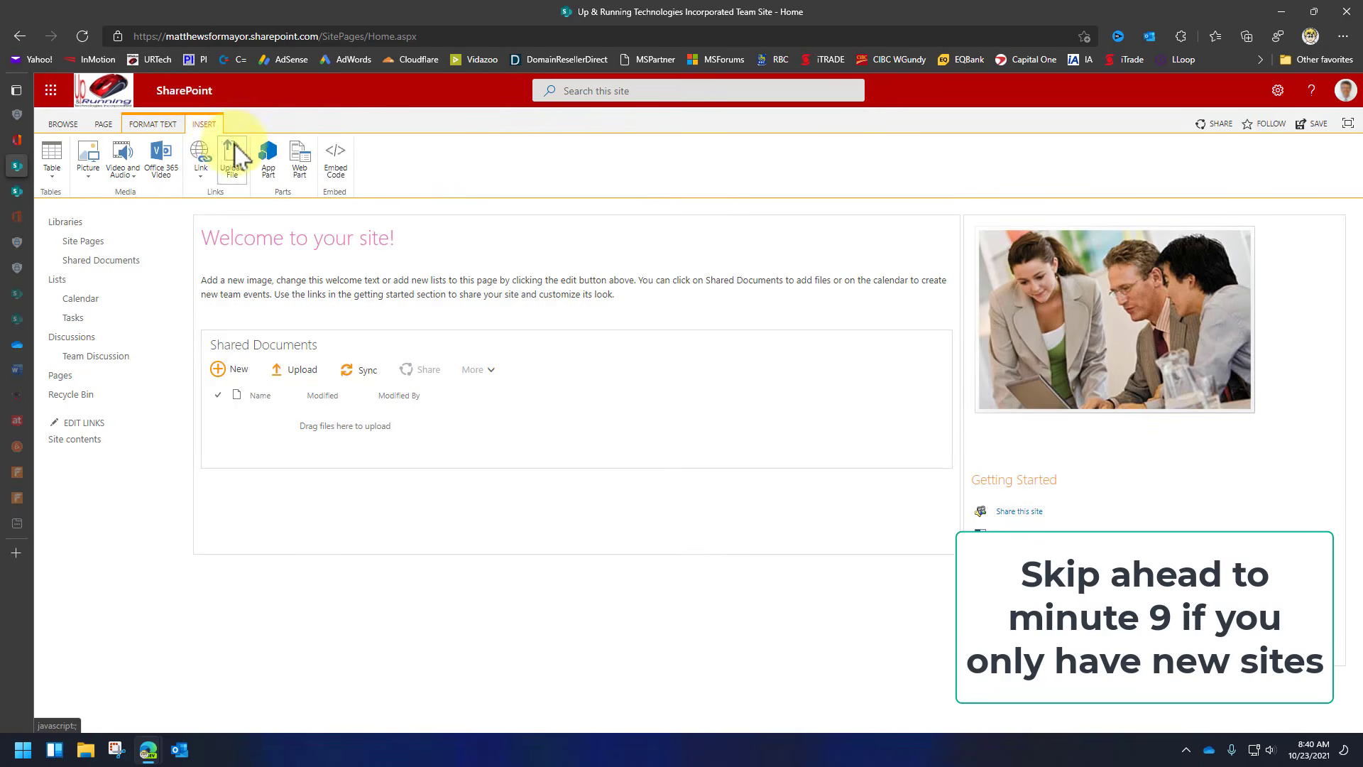
click(301, 162)
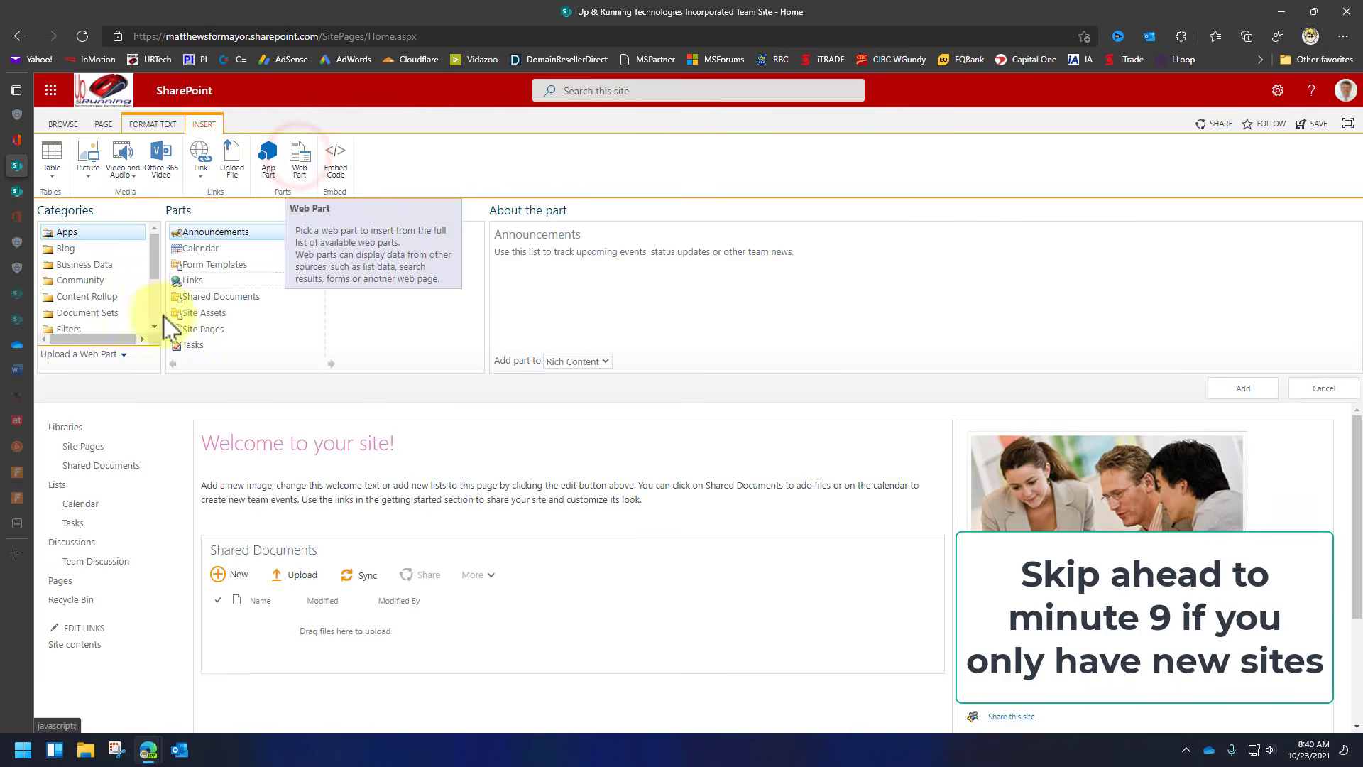
click(87, 282)
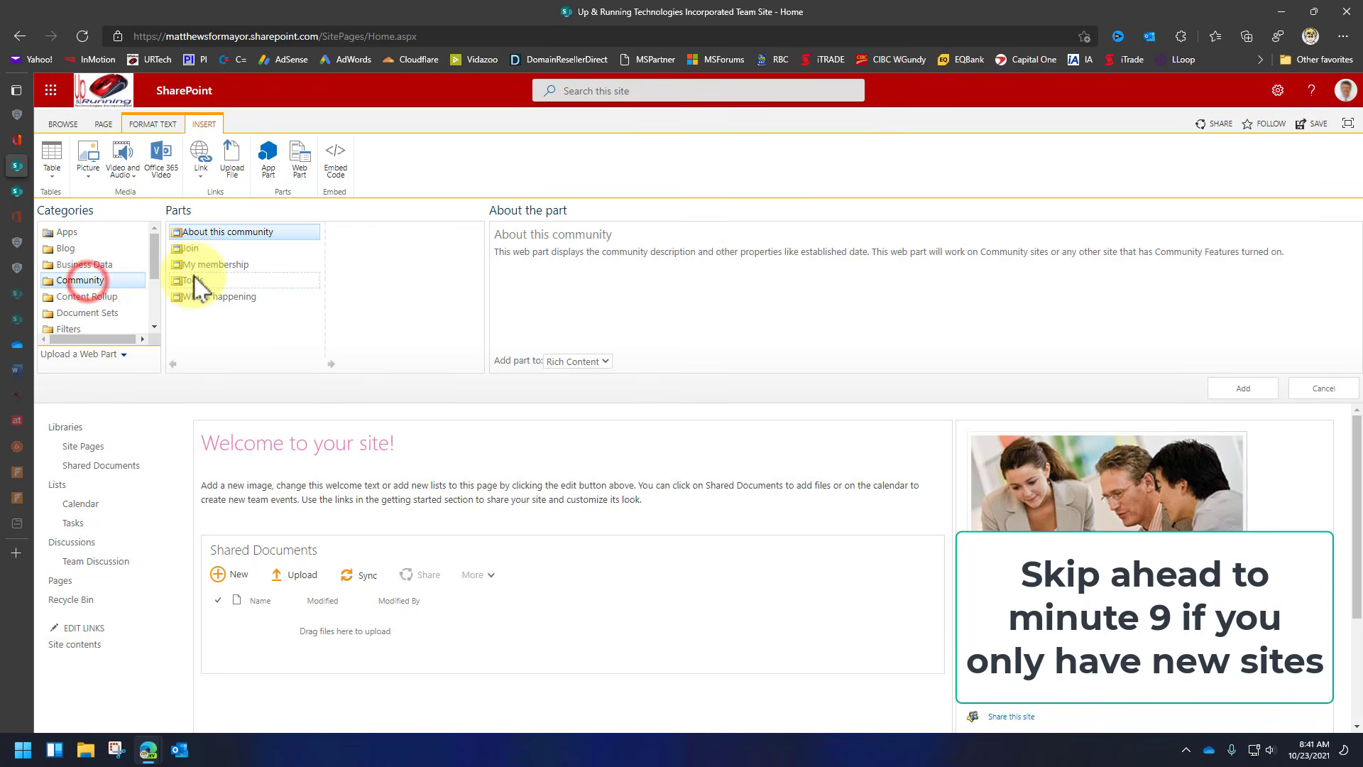
click(190, 249)
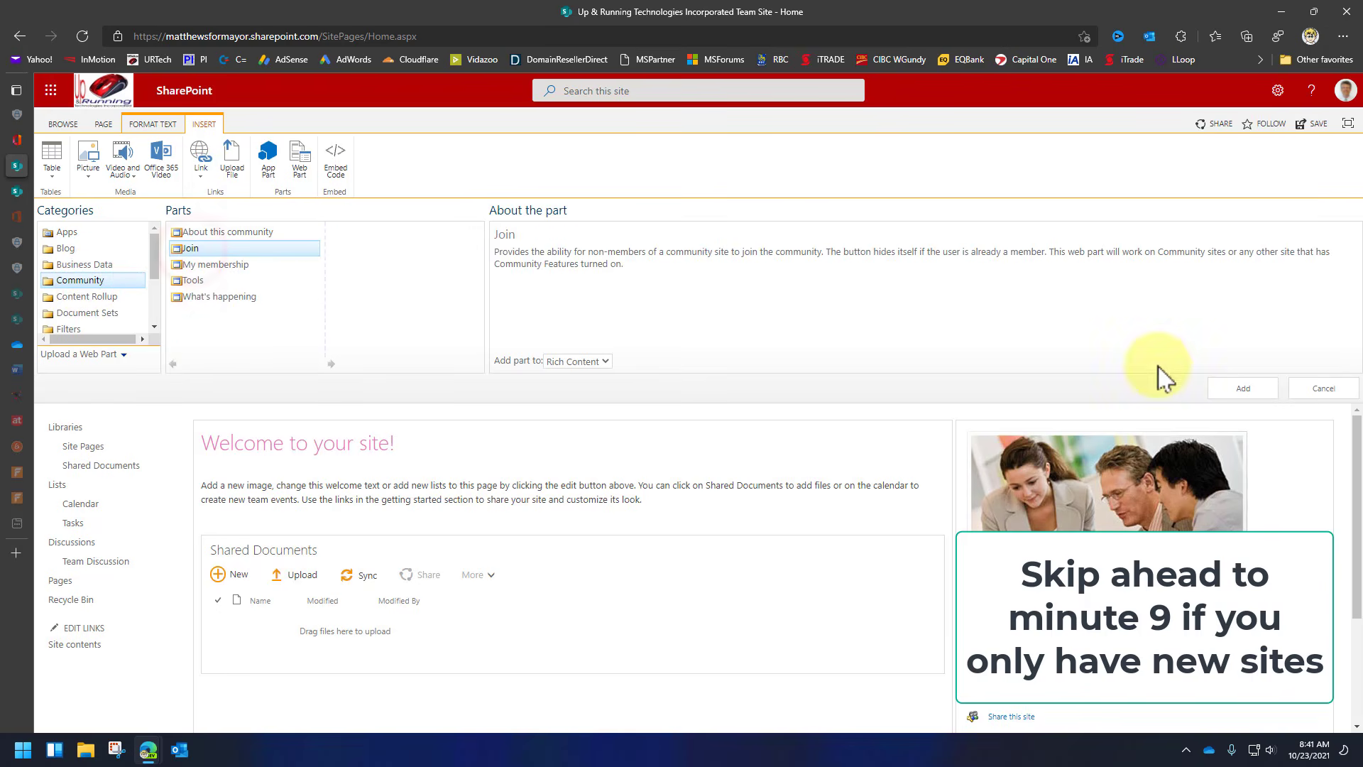
click(1230, 389)
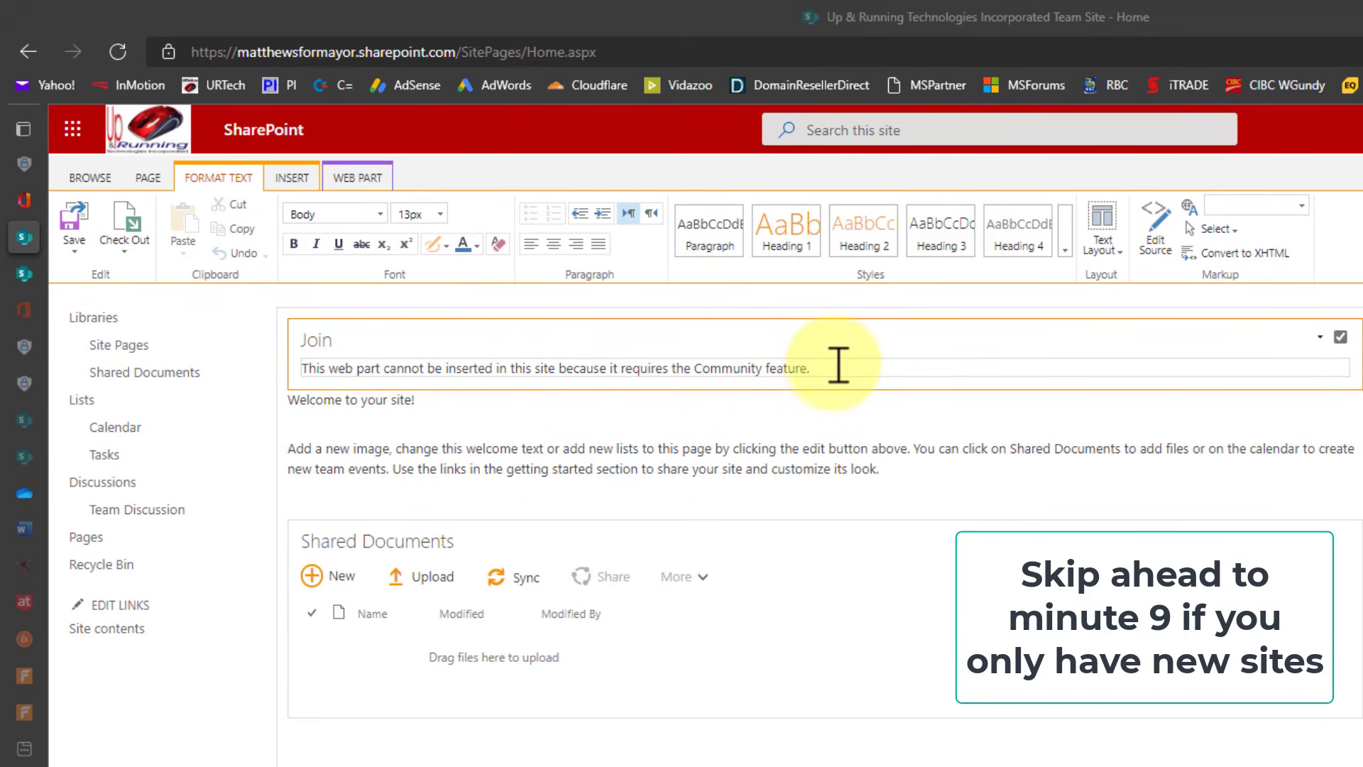
Delete the Join web part from the home page and confirm its permanent removal.
click(1320, 336)
click(1250, 395)
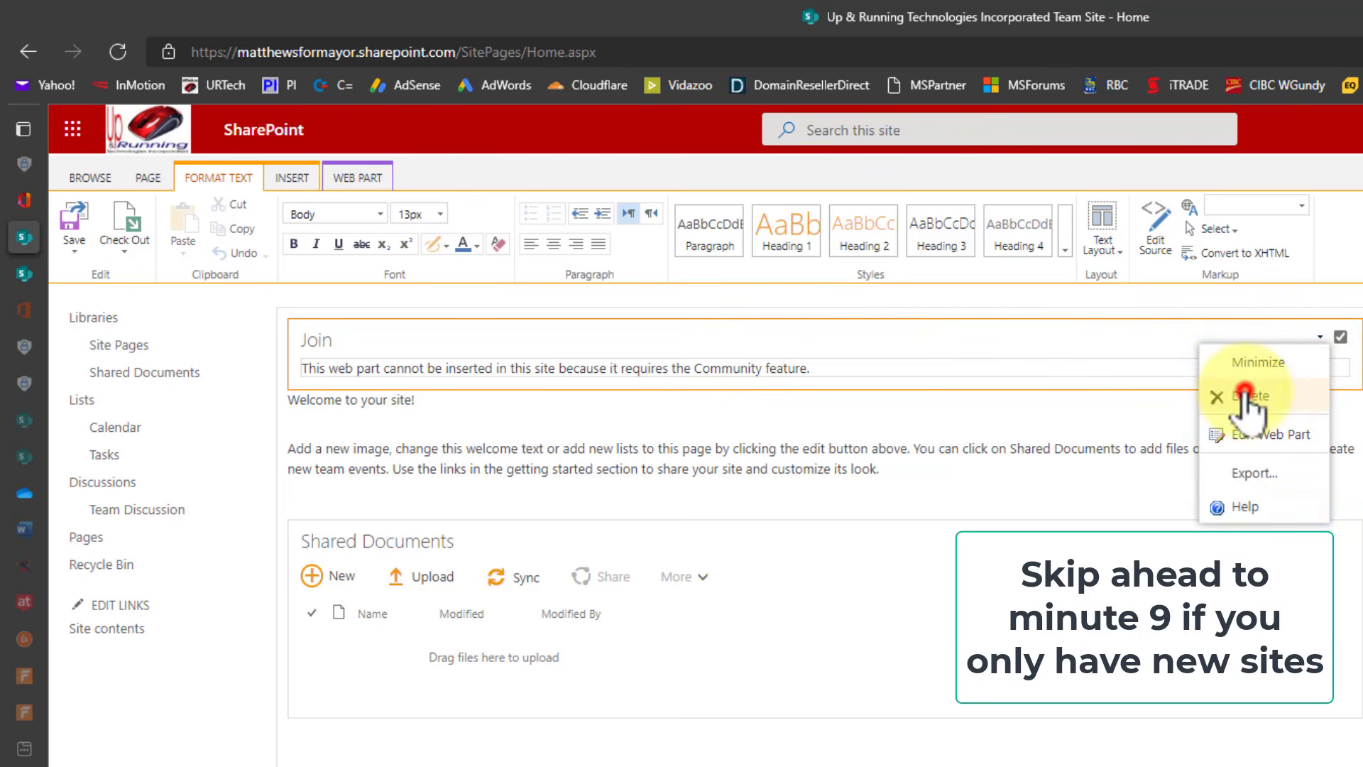
click(1098, 181)
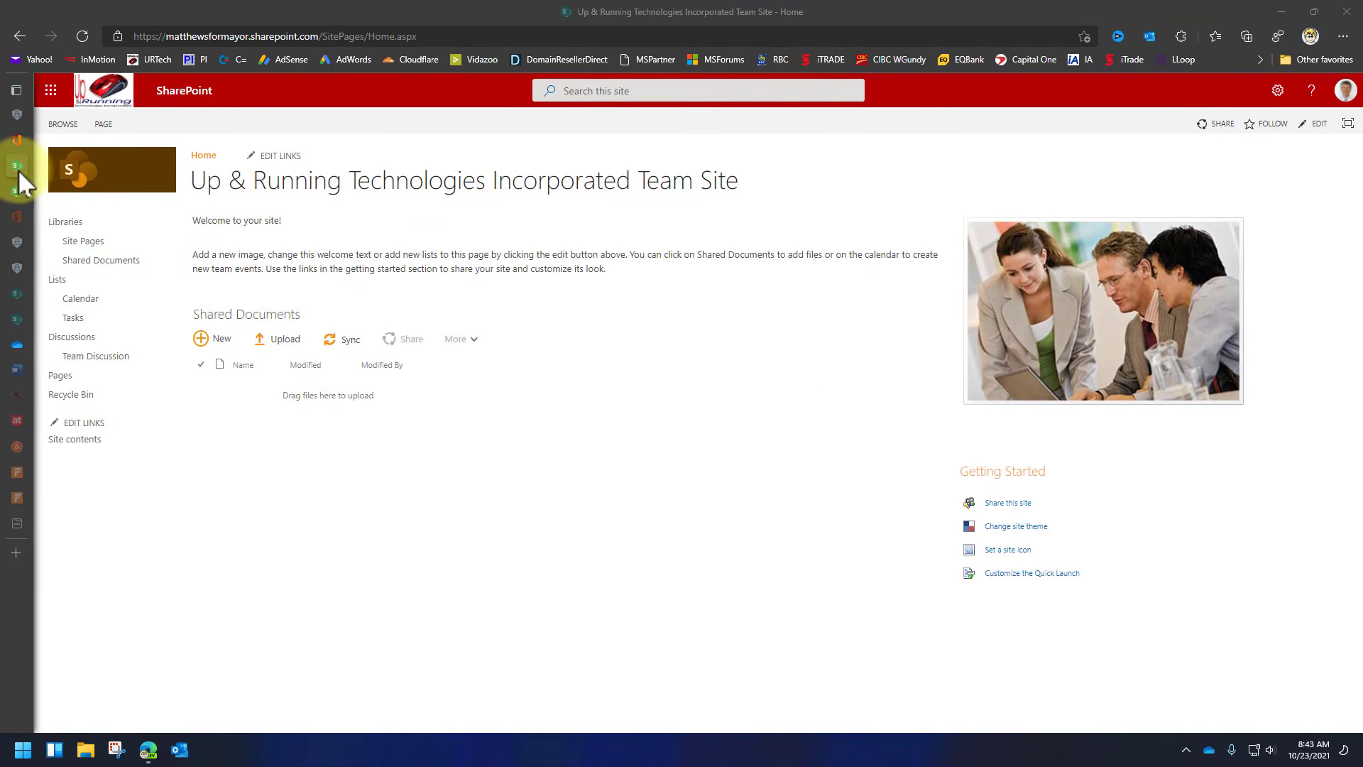
From Office Home, open the SharePoint start page and bring up the Create a site panel.
mouse_move(20, 165)
click(45, 140)
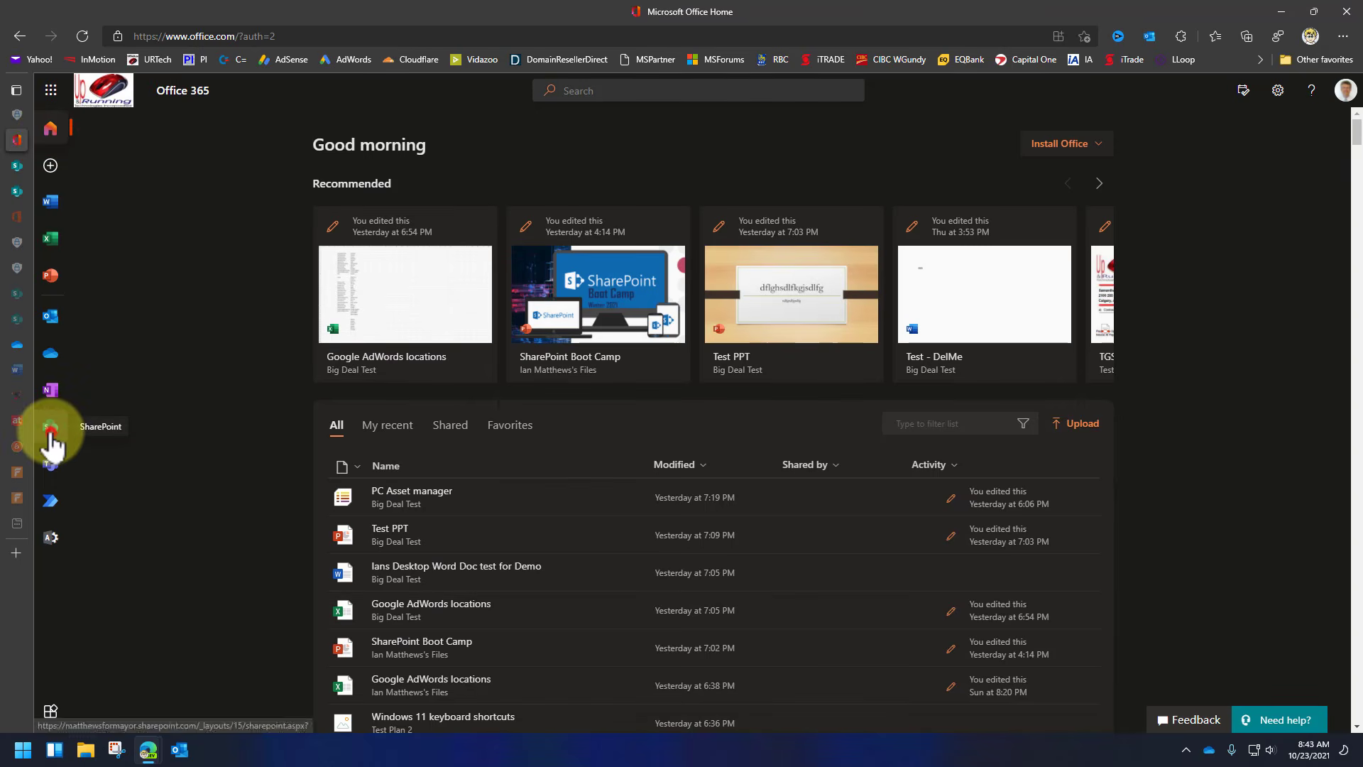
click(50, 429)
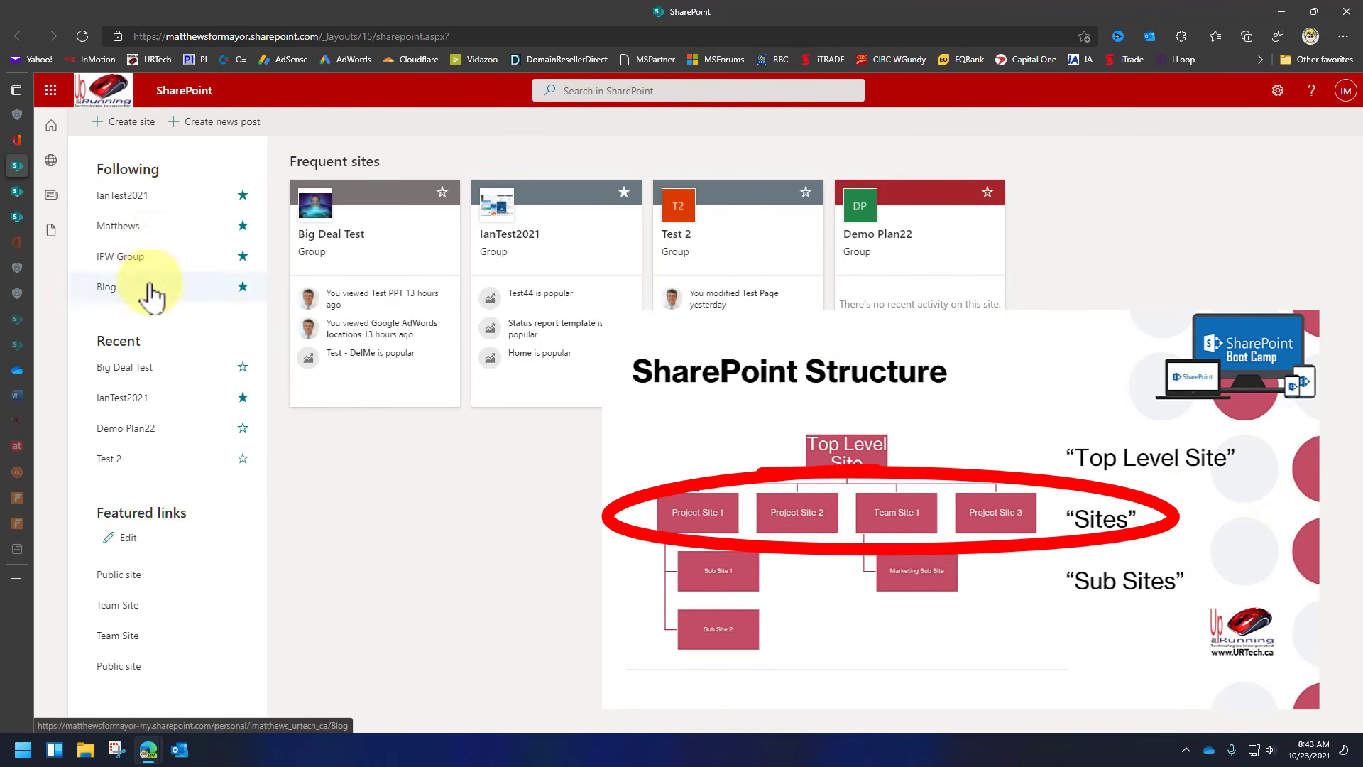
click(119, 123)
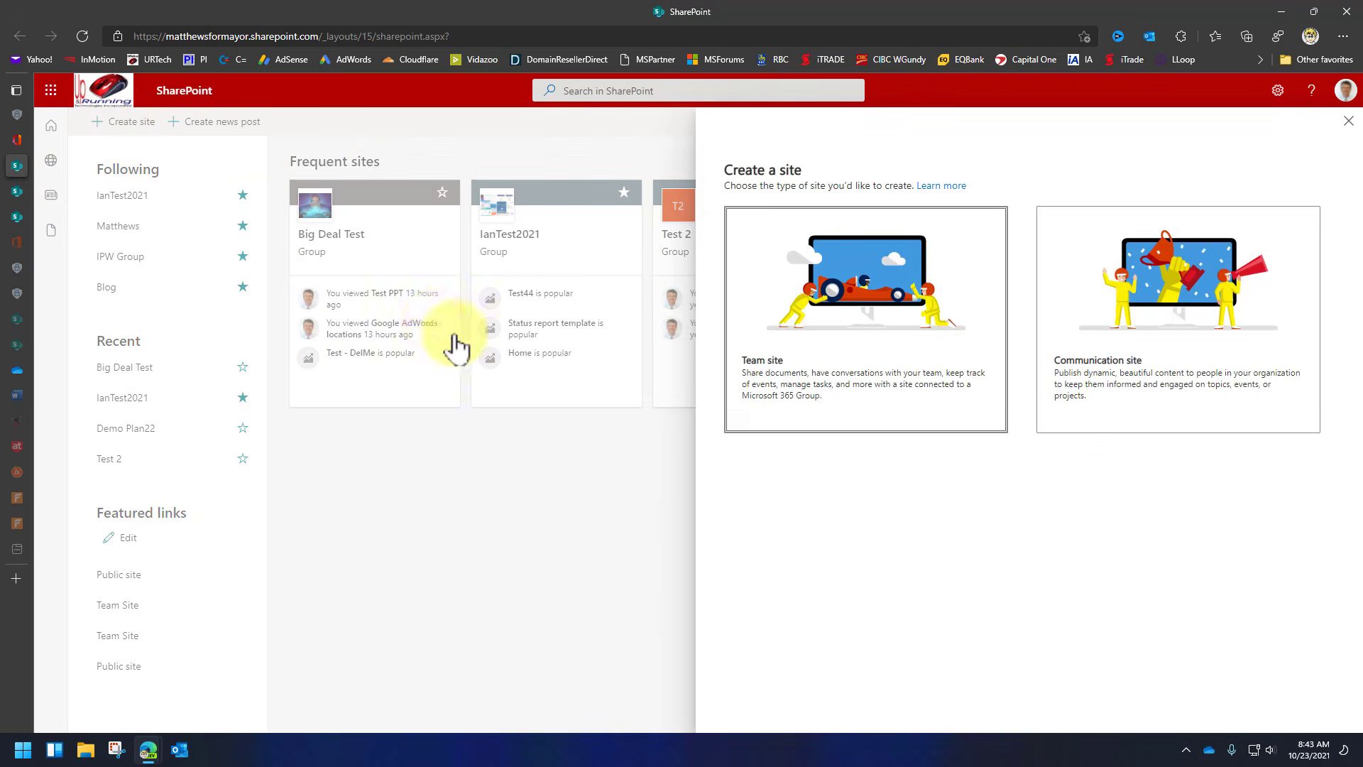
Choose Communication site, then cancel and confirm abandoning the new site.
click(1112, 347)
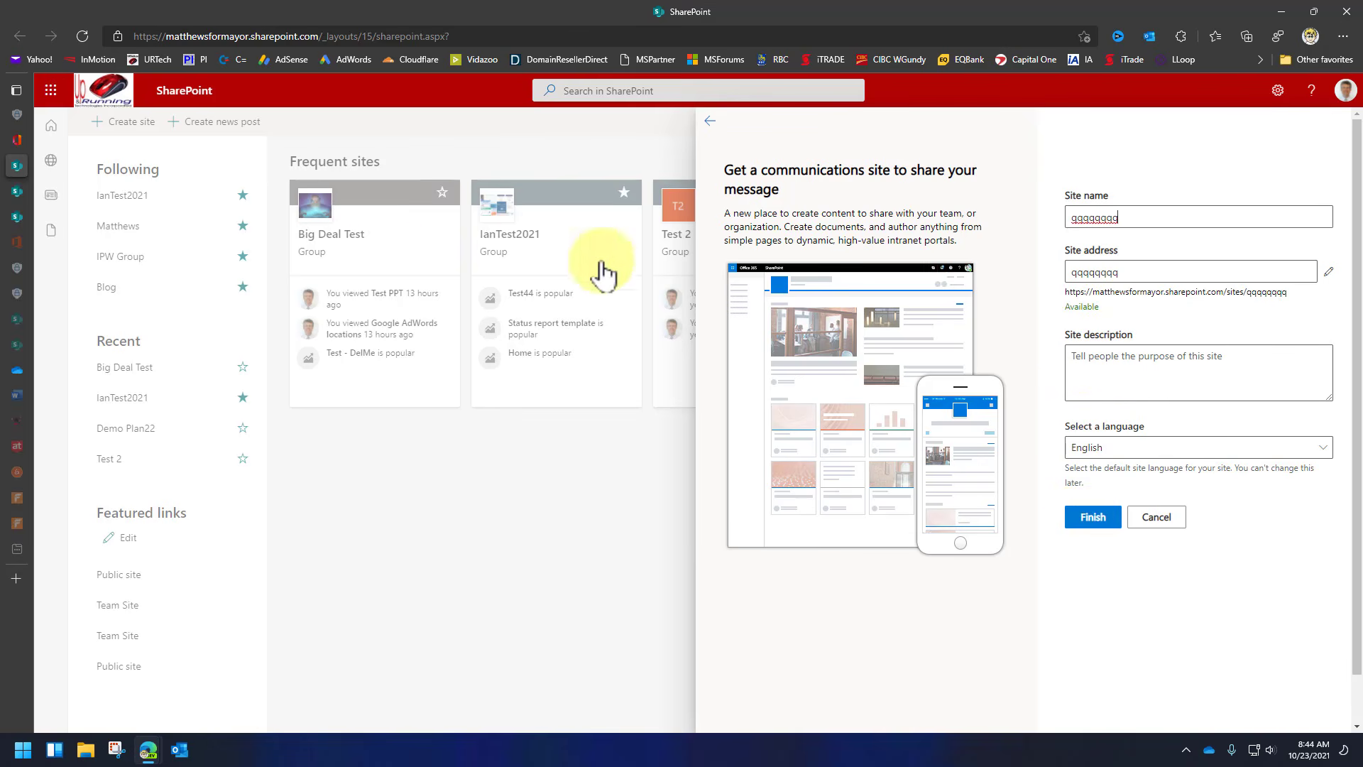
click(1156, 517)
click(703, 442)
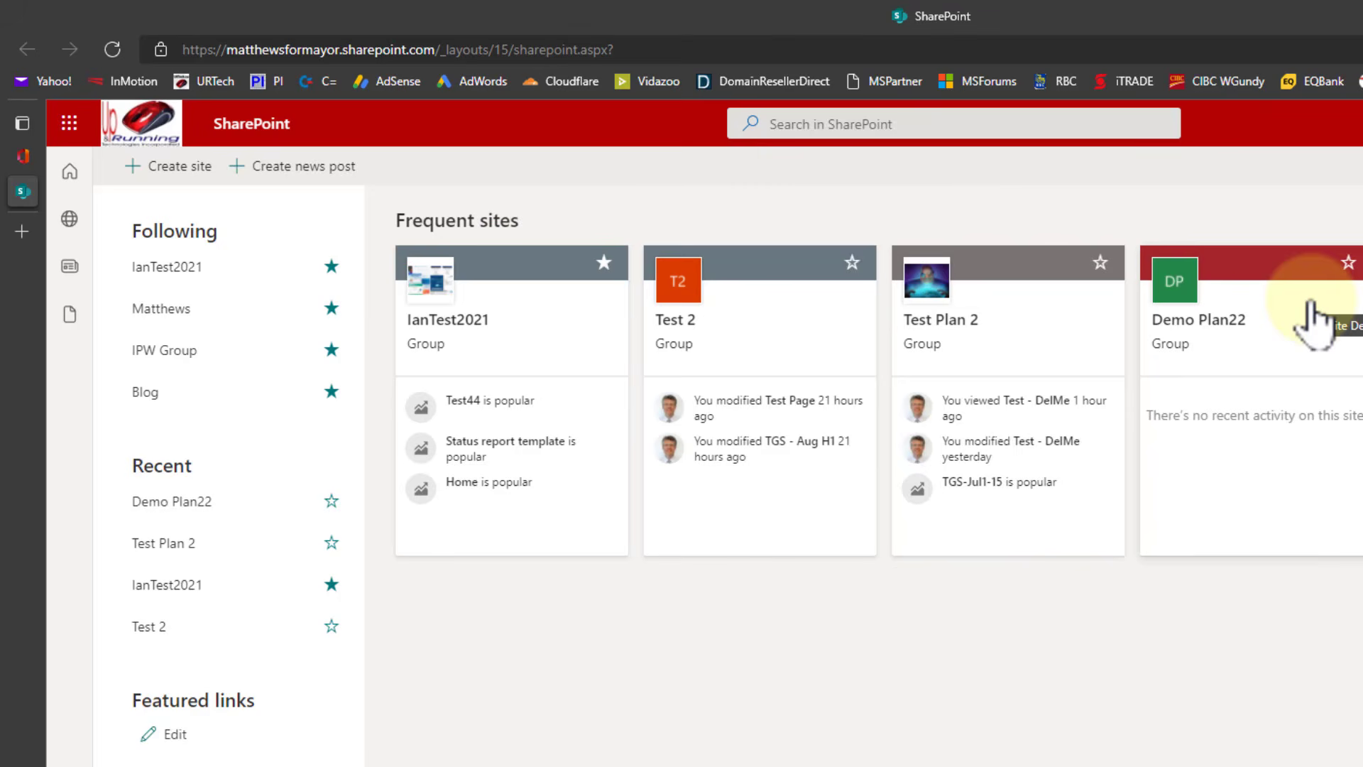
Visit the IanTest2021 site, return to the SharePoint start page, then open Test Plan 2.
click(531, 314)
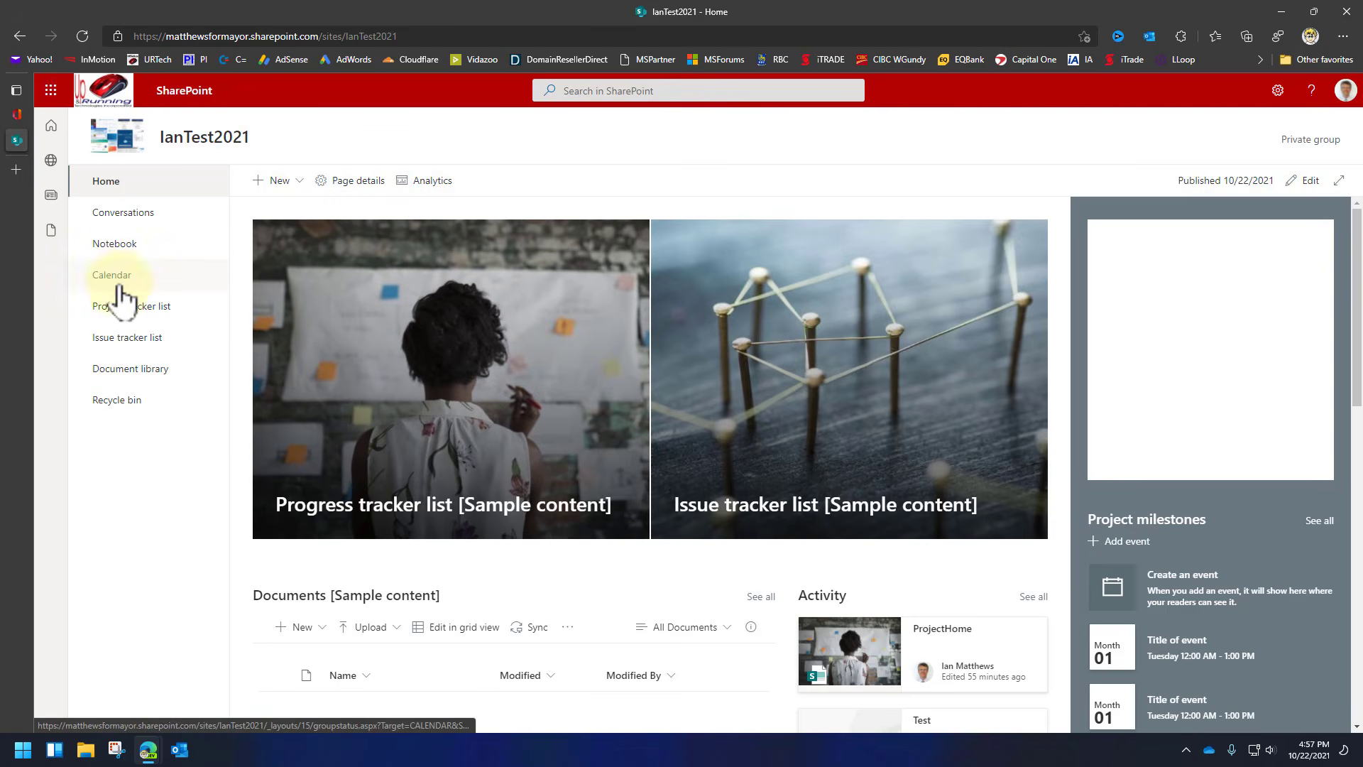
click(48, 126)
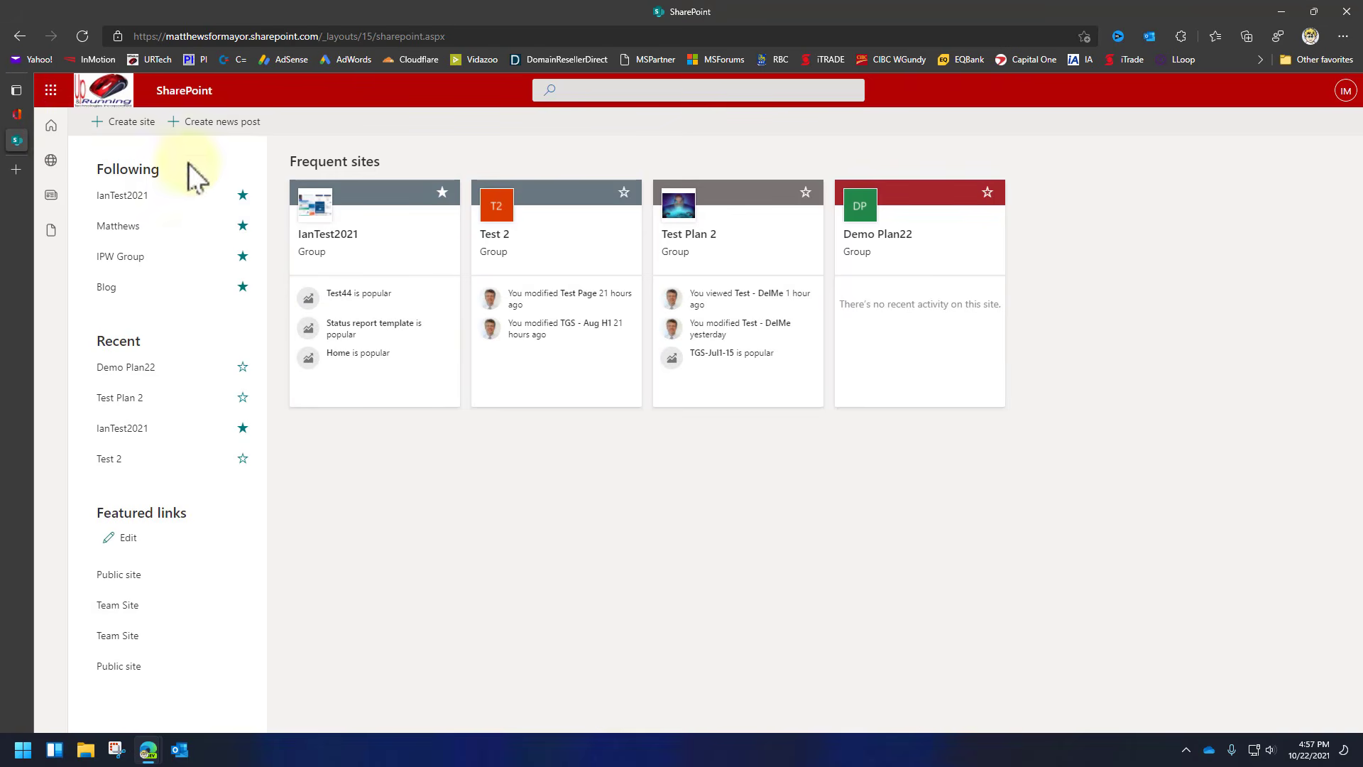
click(731, 268)
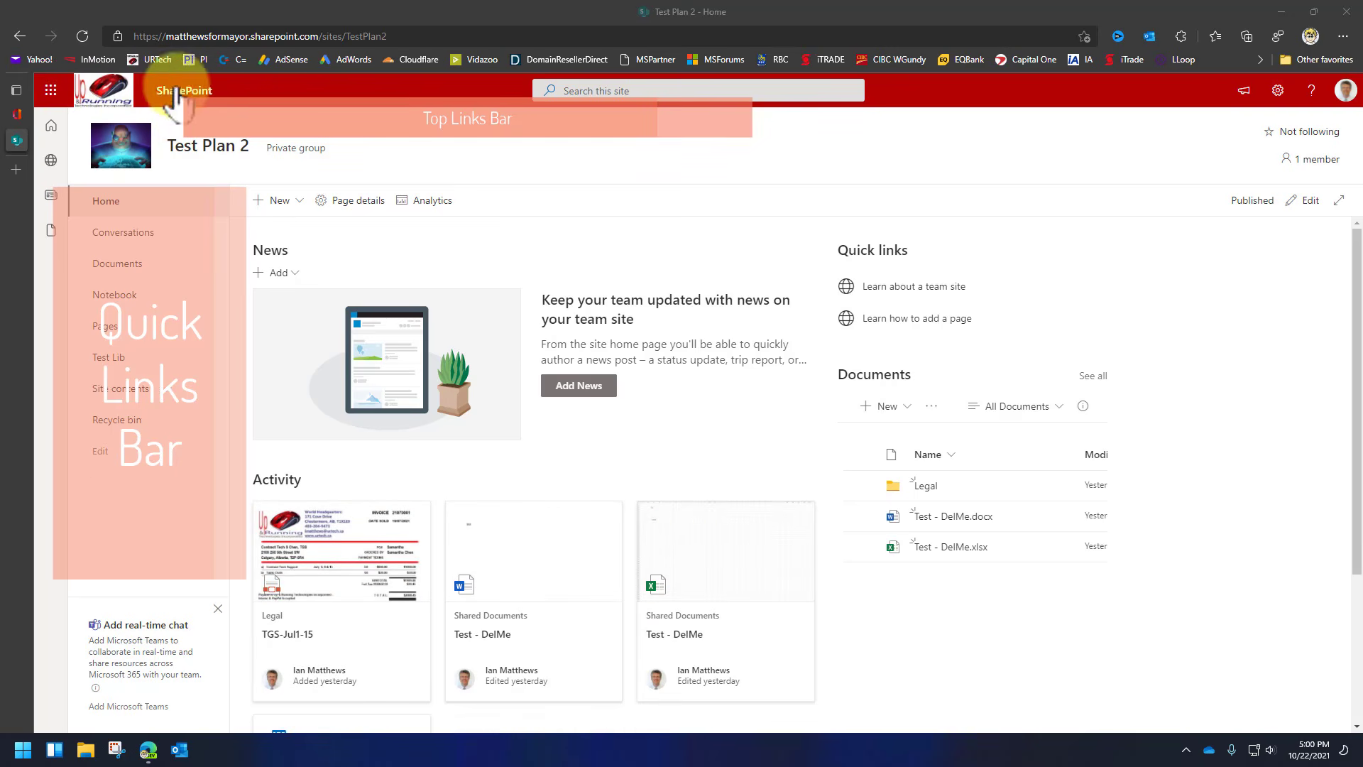
click(50, 91)
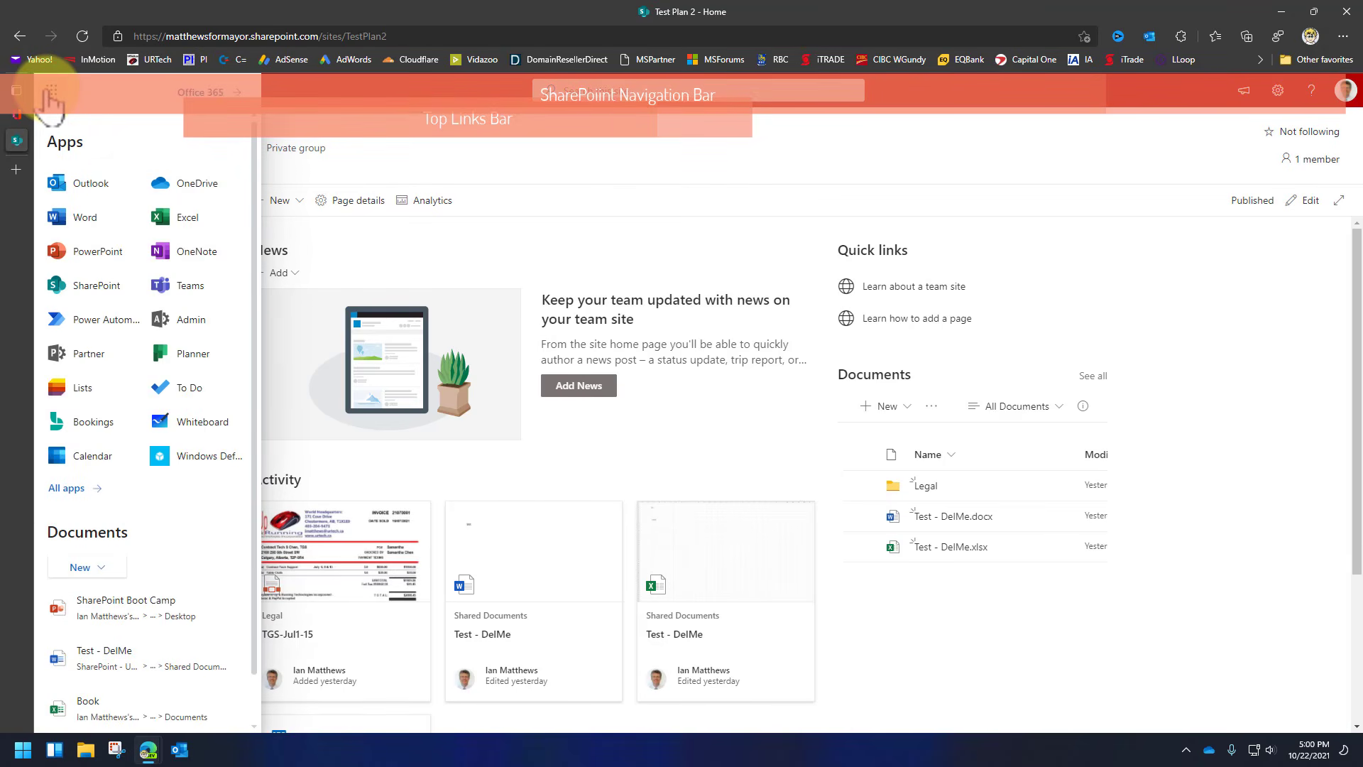
click(50, 90)
click(50, 90)
click(50, 91)
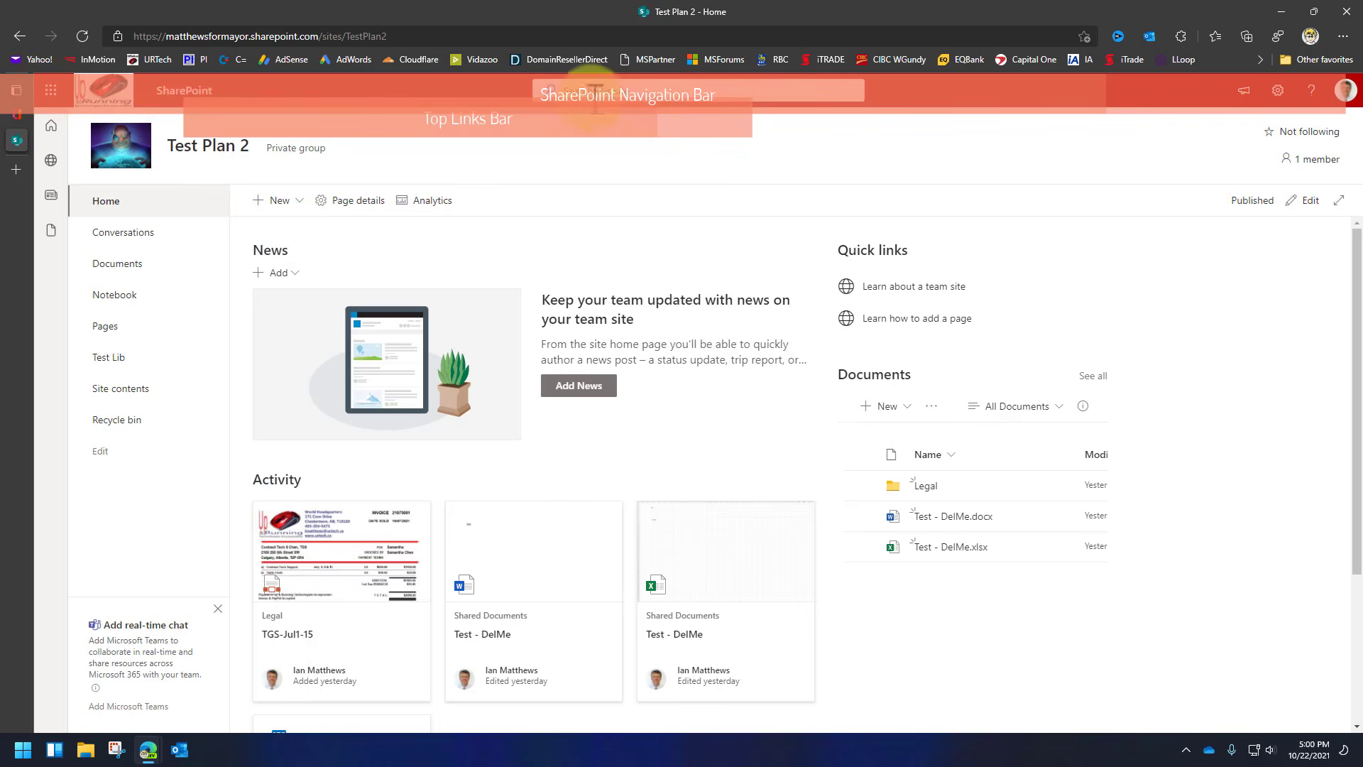
click(1346, 90)
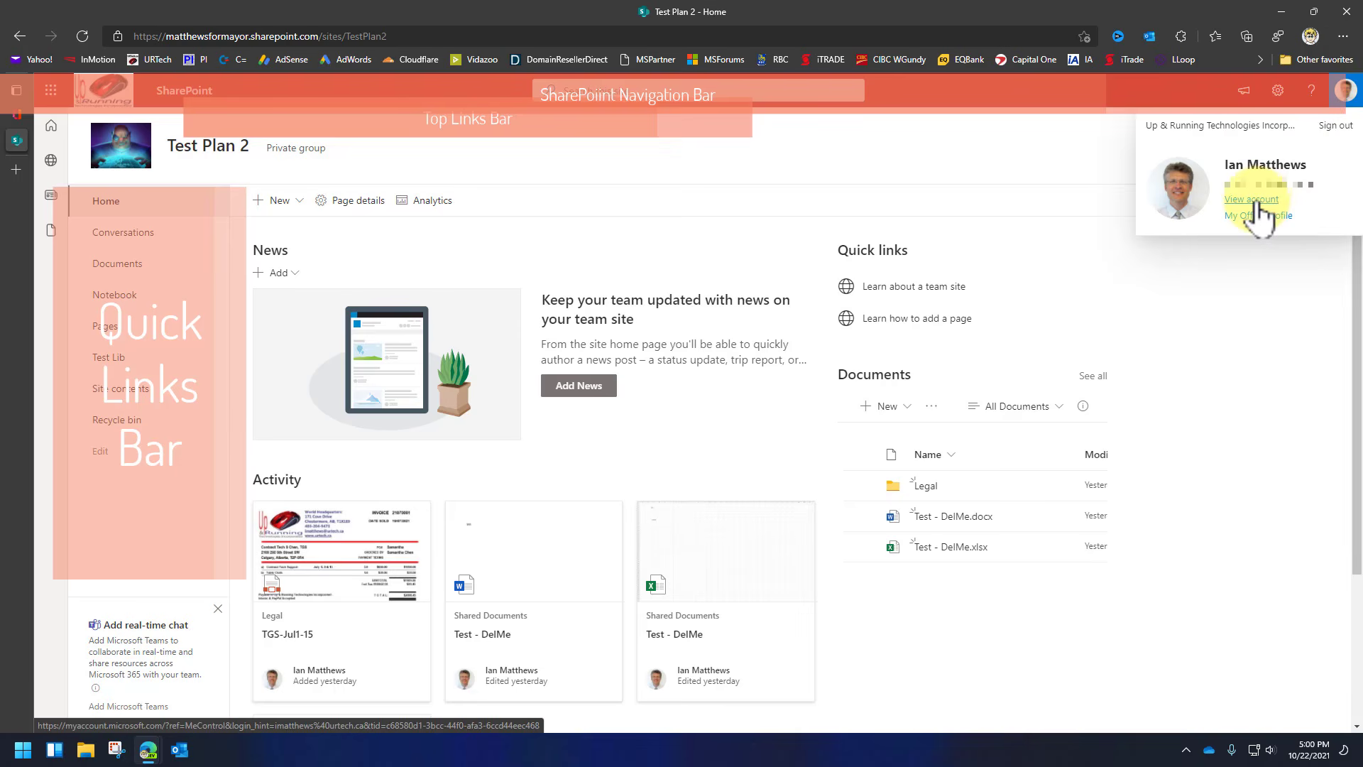
click(1181, 95)
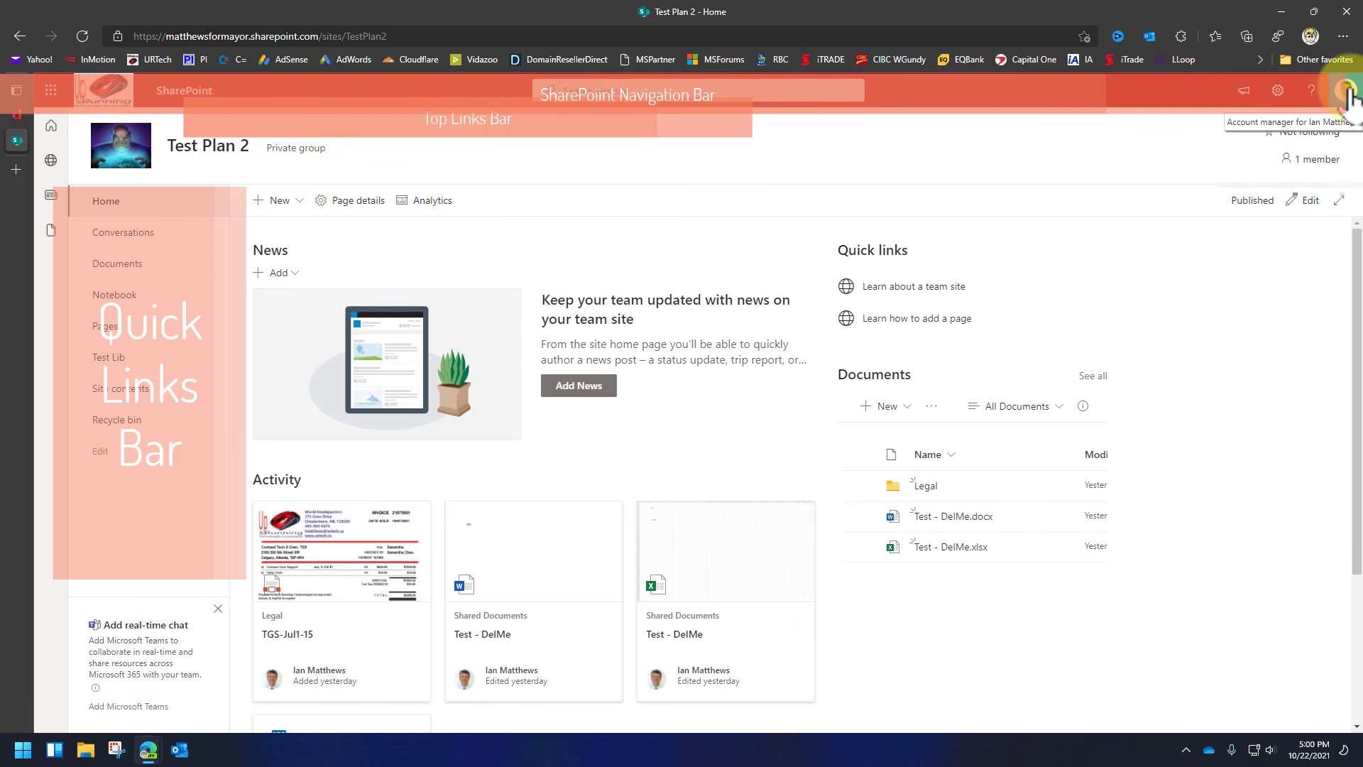
click(1277, 92)
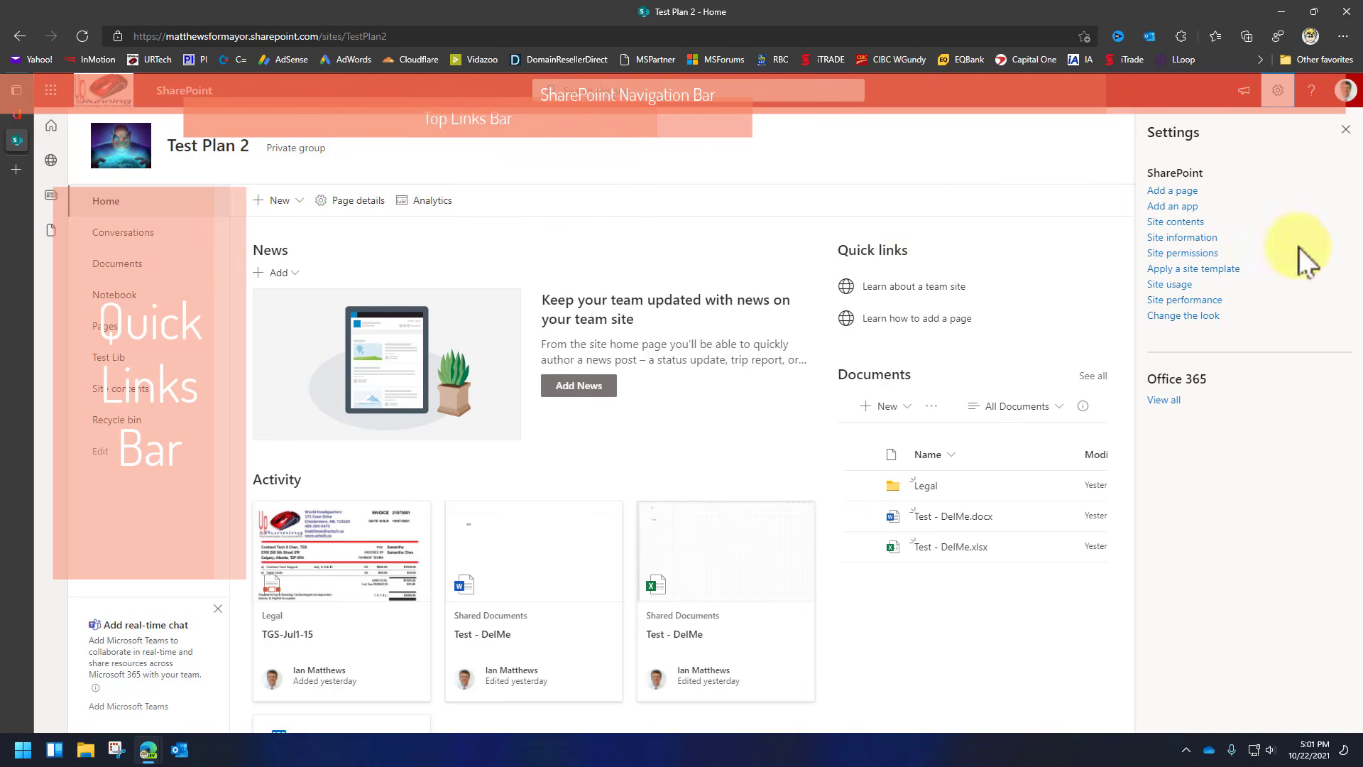
click(1341, 132)
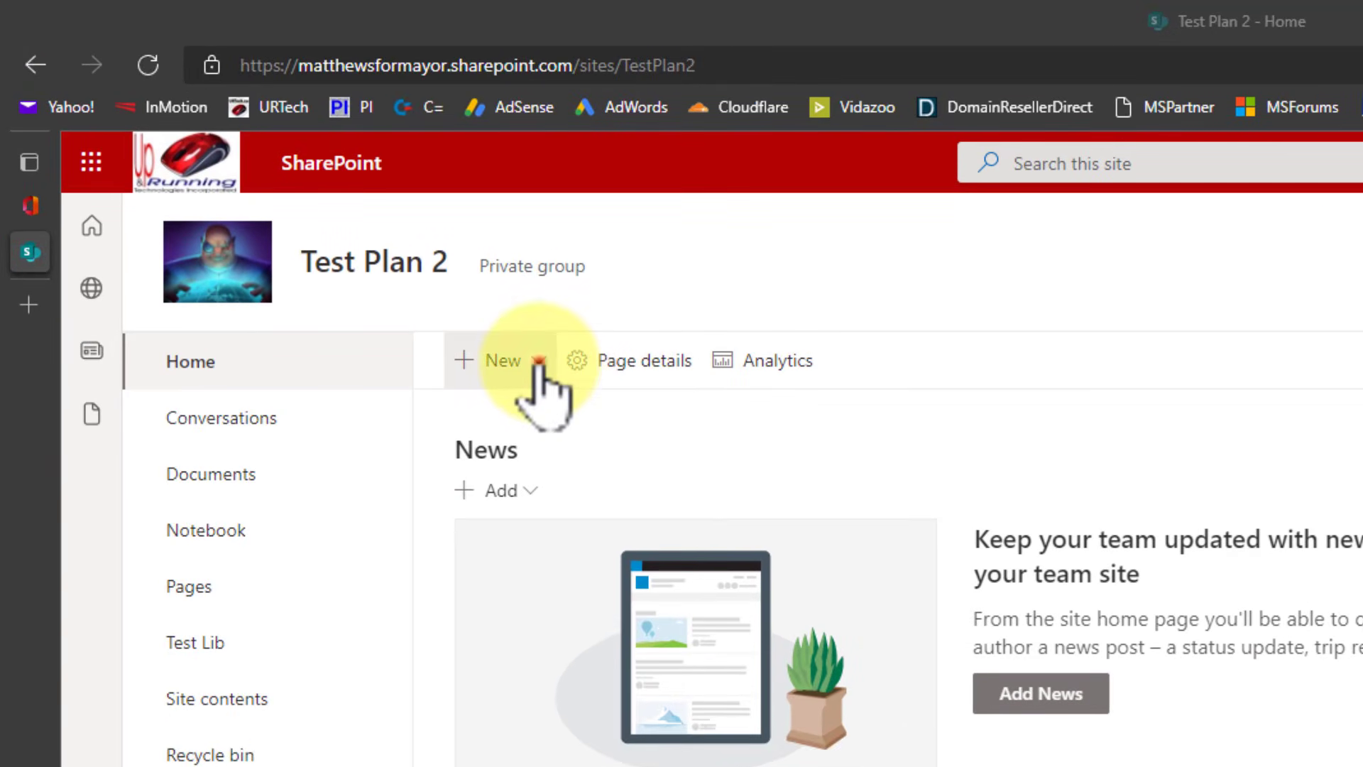
Create a new page via New > Page using the beginner guided tour and the Visual template.
click(538, 362)
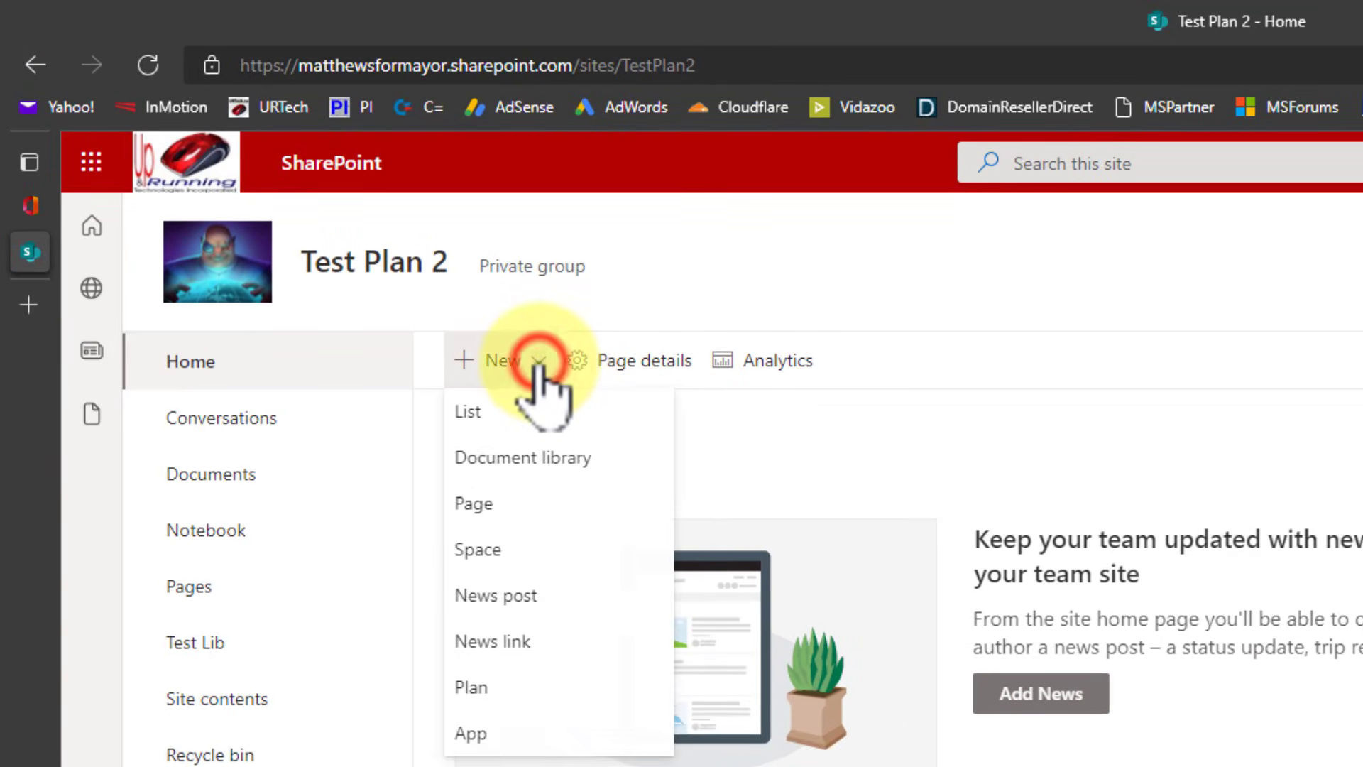
click(473, 504)
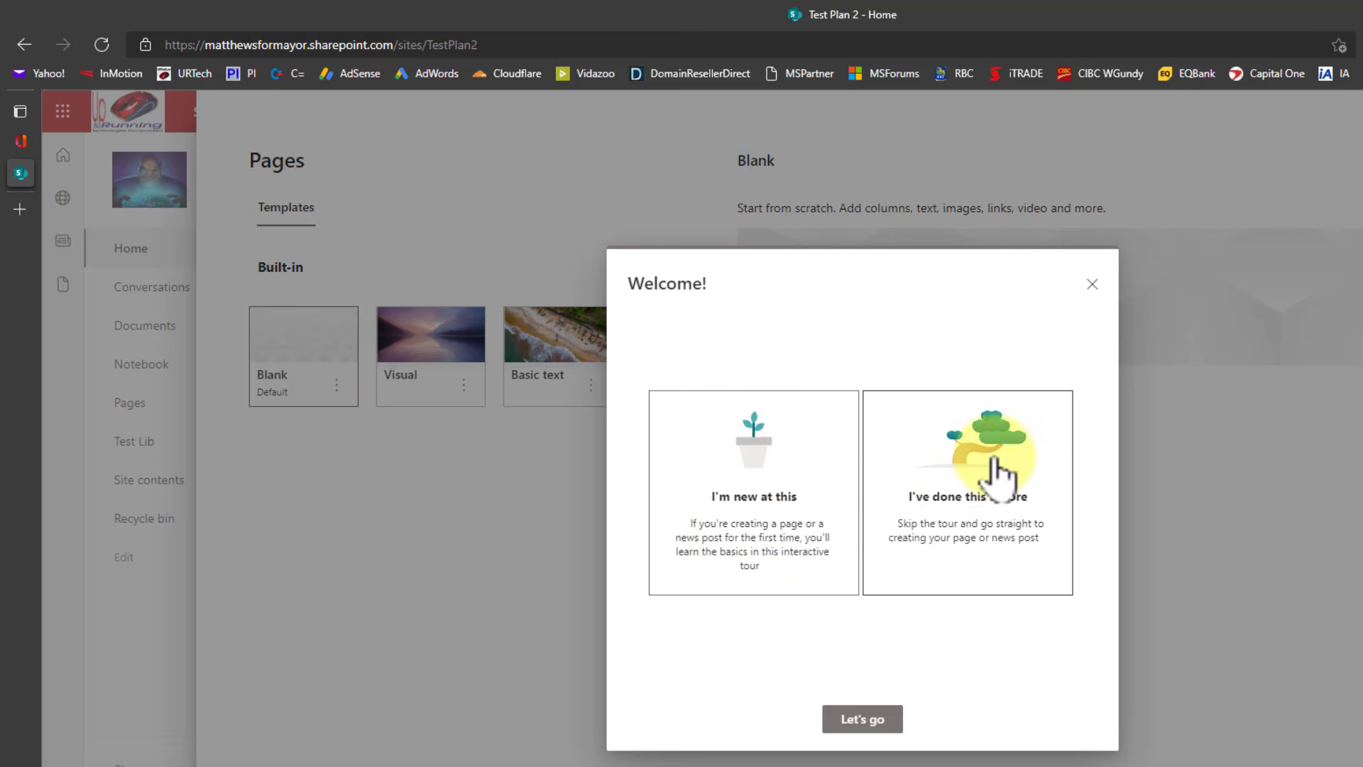
click(767, 470)
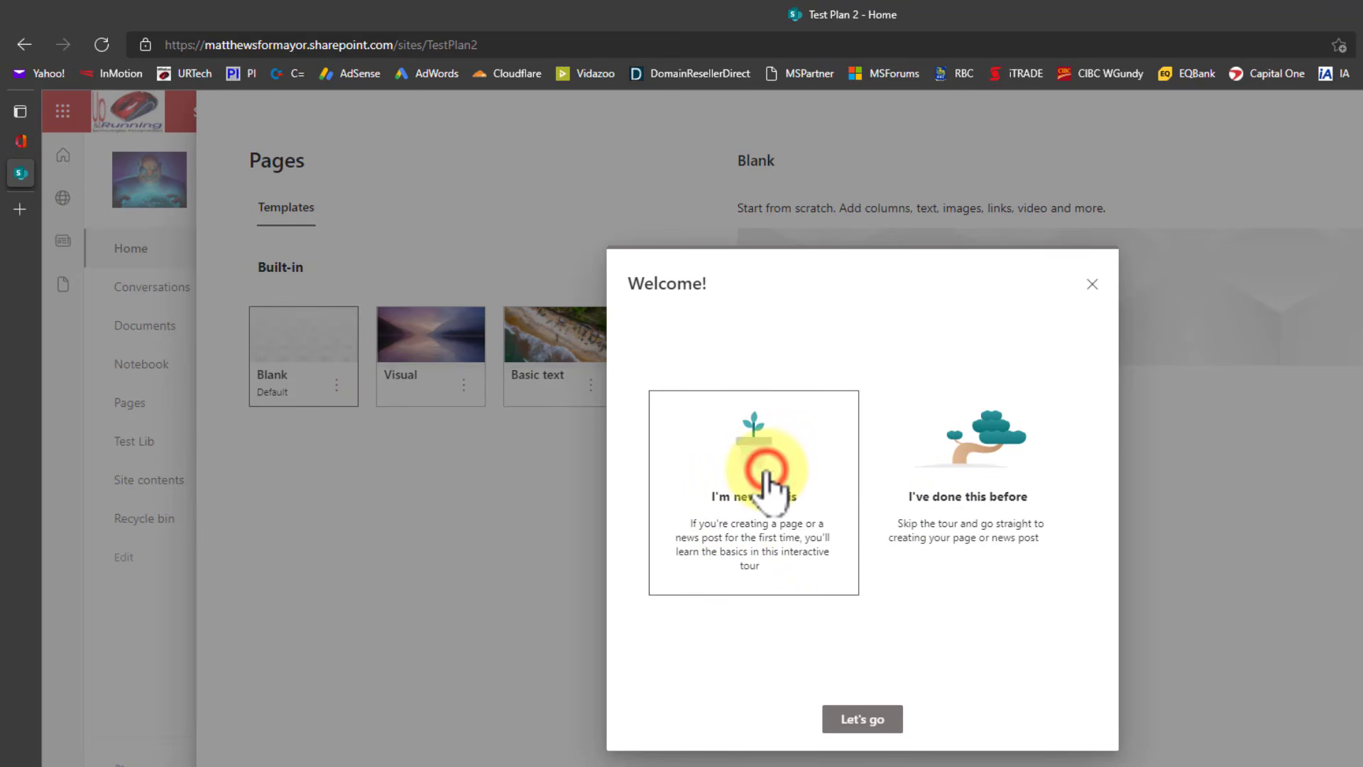
click(859, 718)
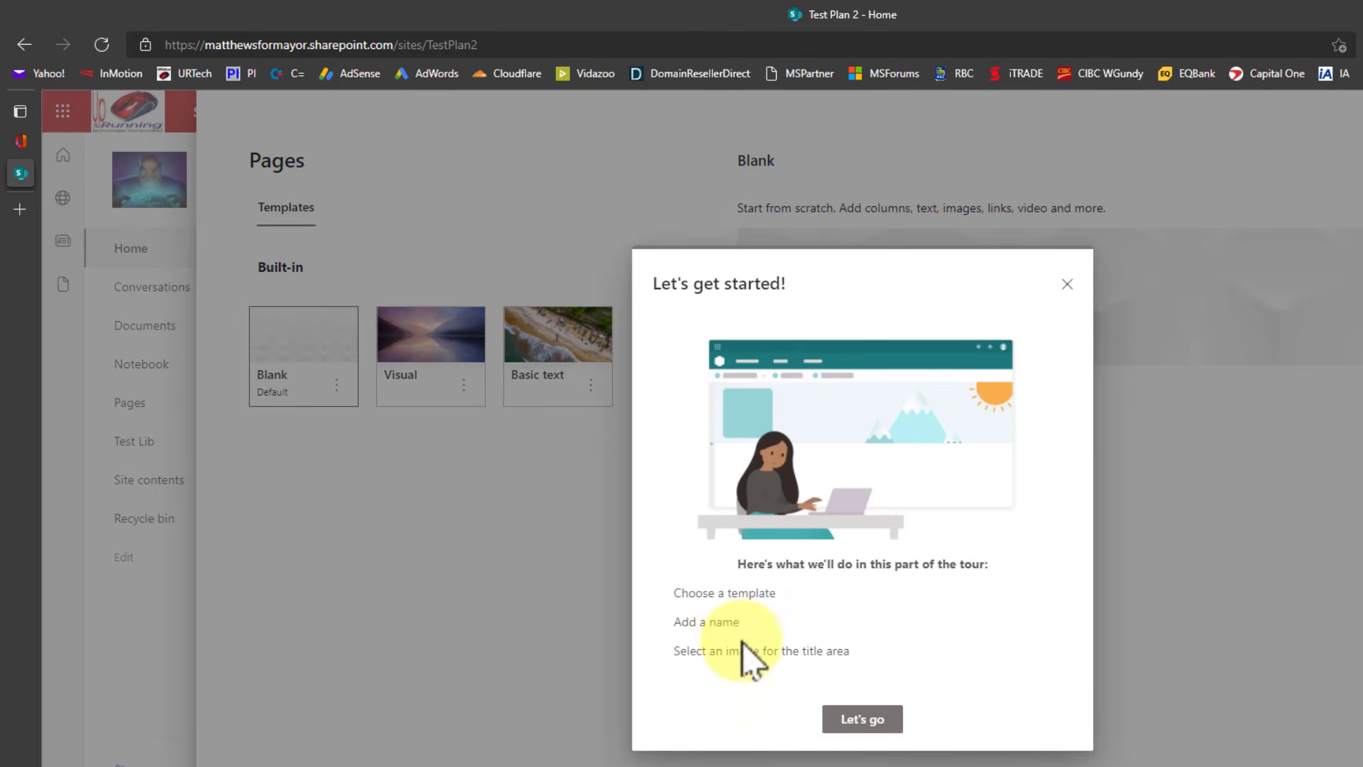
click(862, 718)
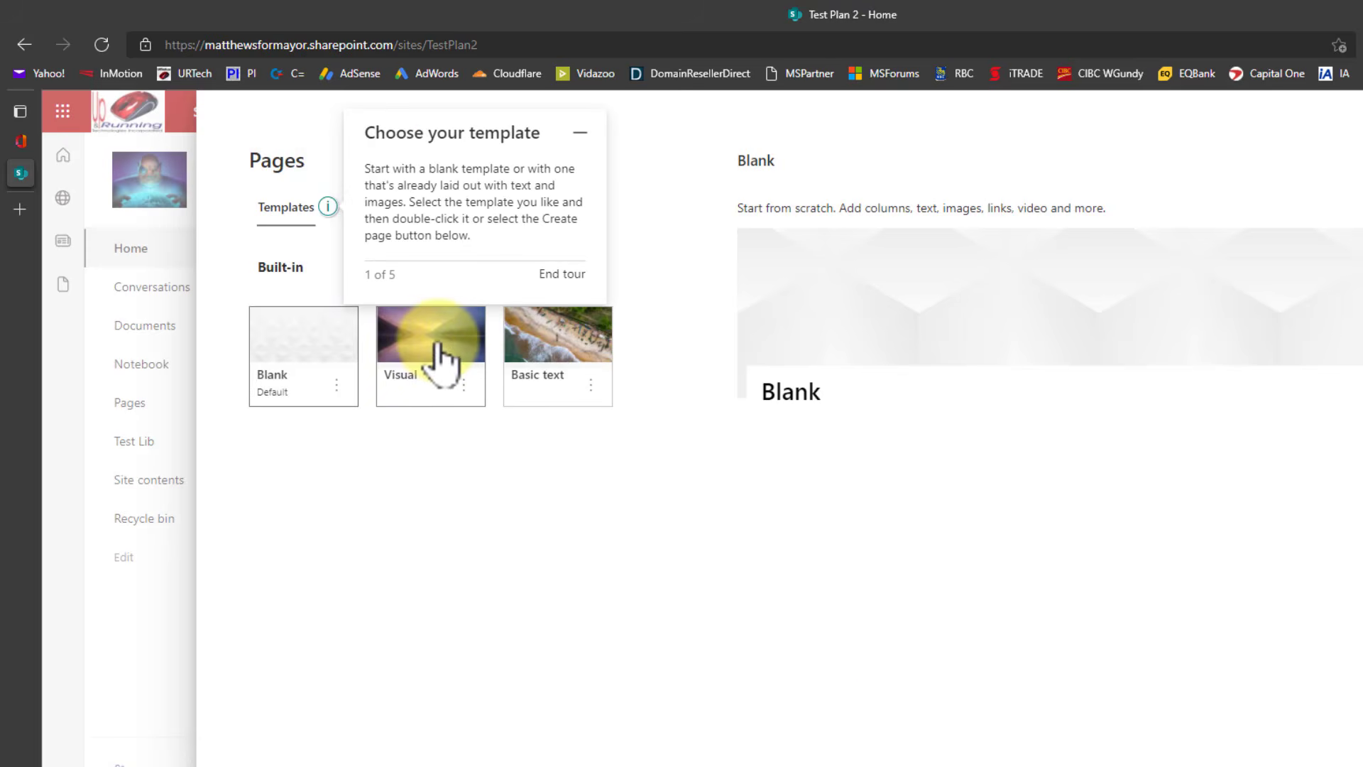
click(438, 359)
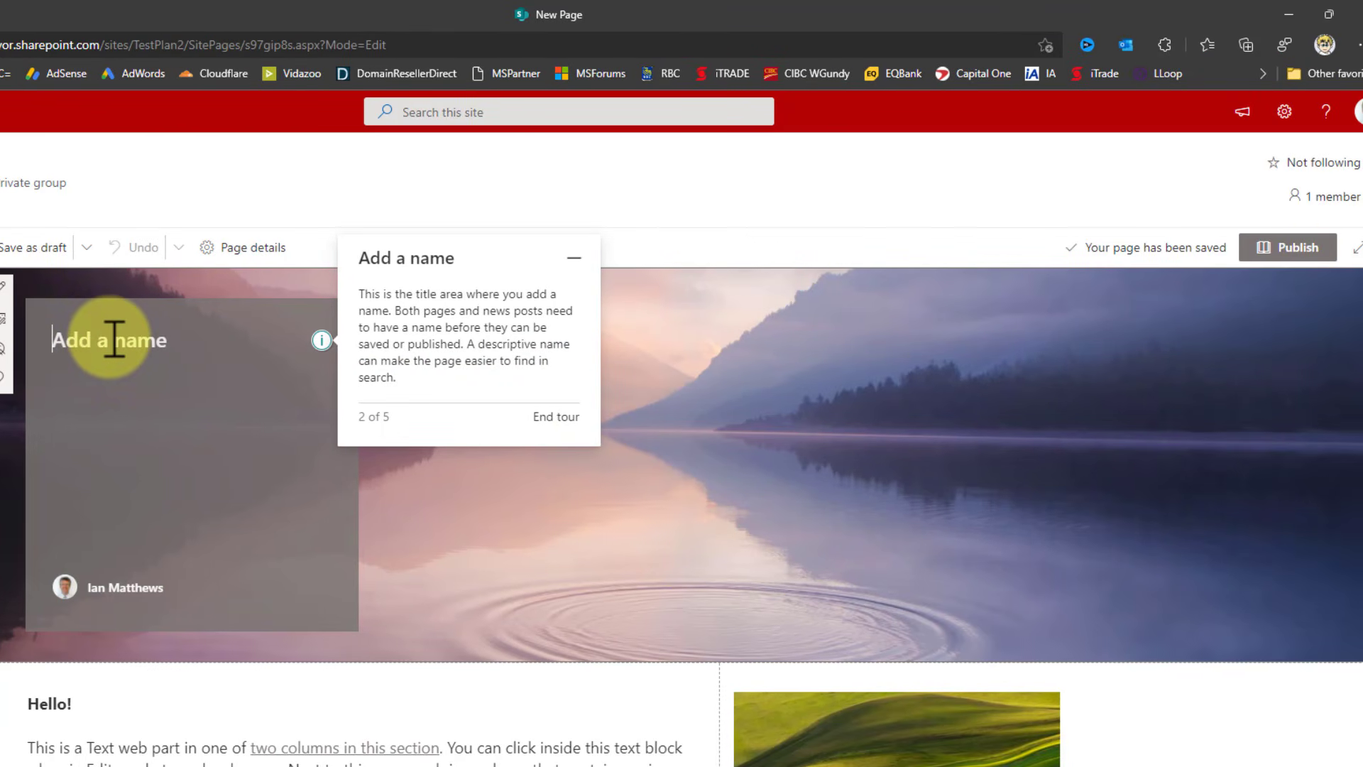
Enter 'Demo Test Ulti Page' as the page title, then publish the page.
text(Demo)
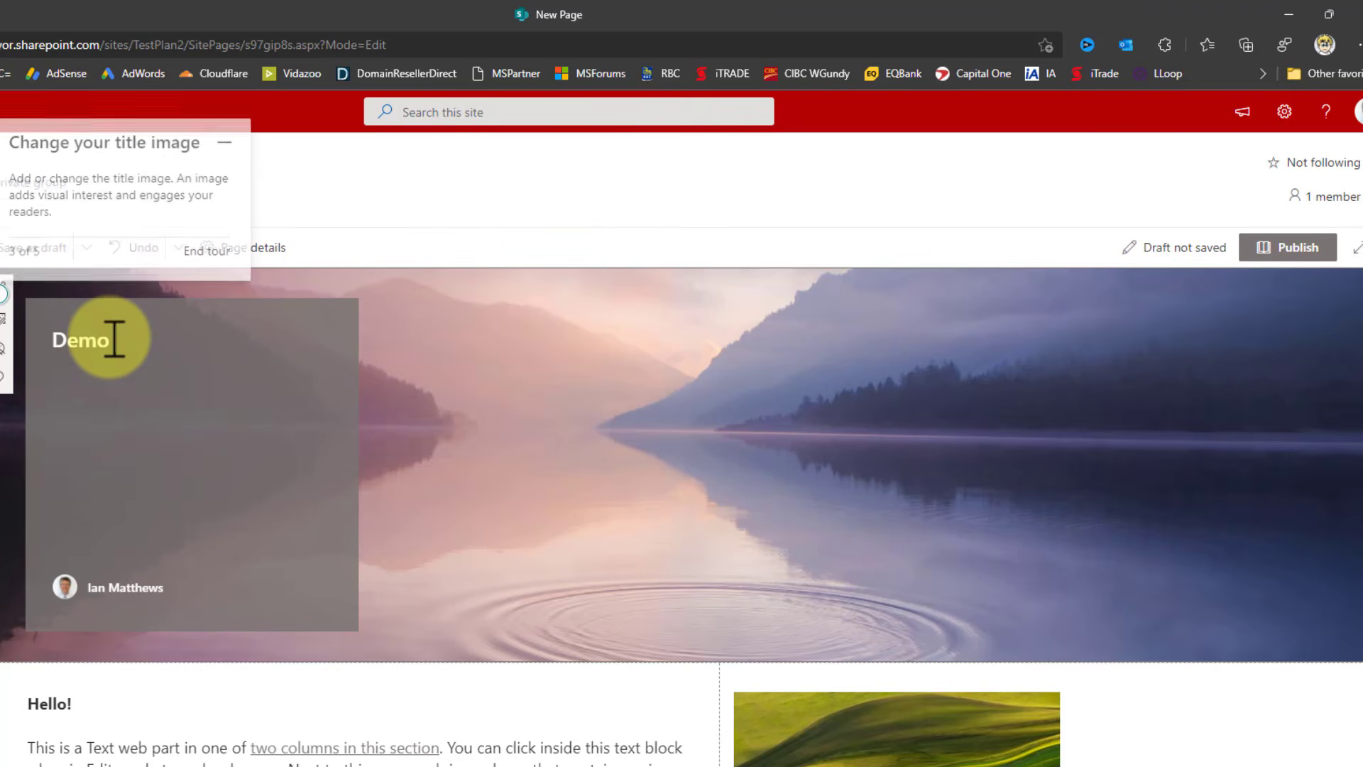
text( TestUlit)
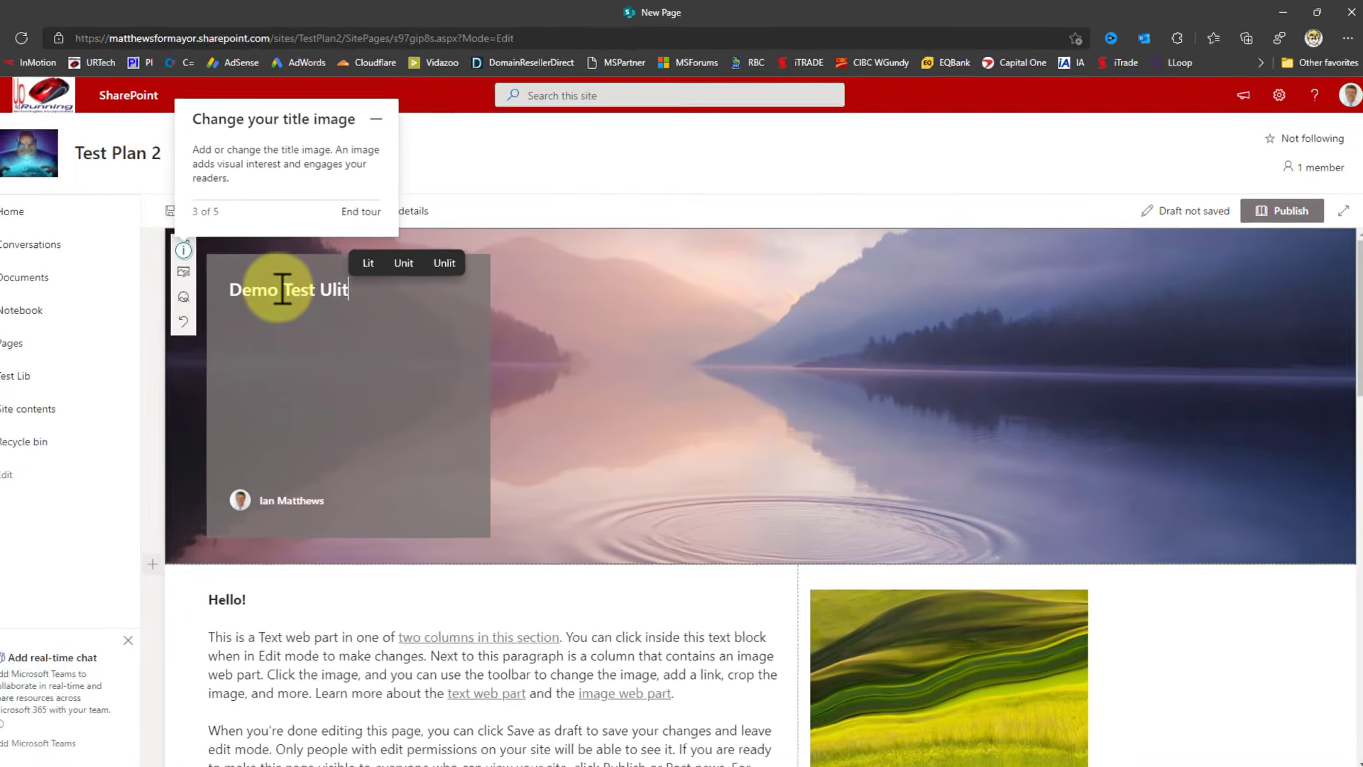
text( Page)
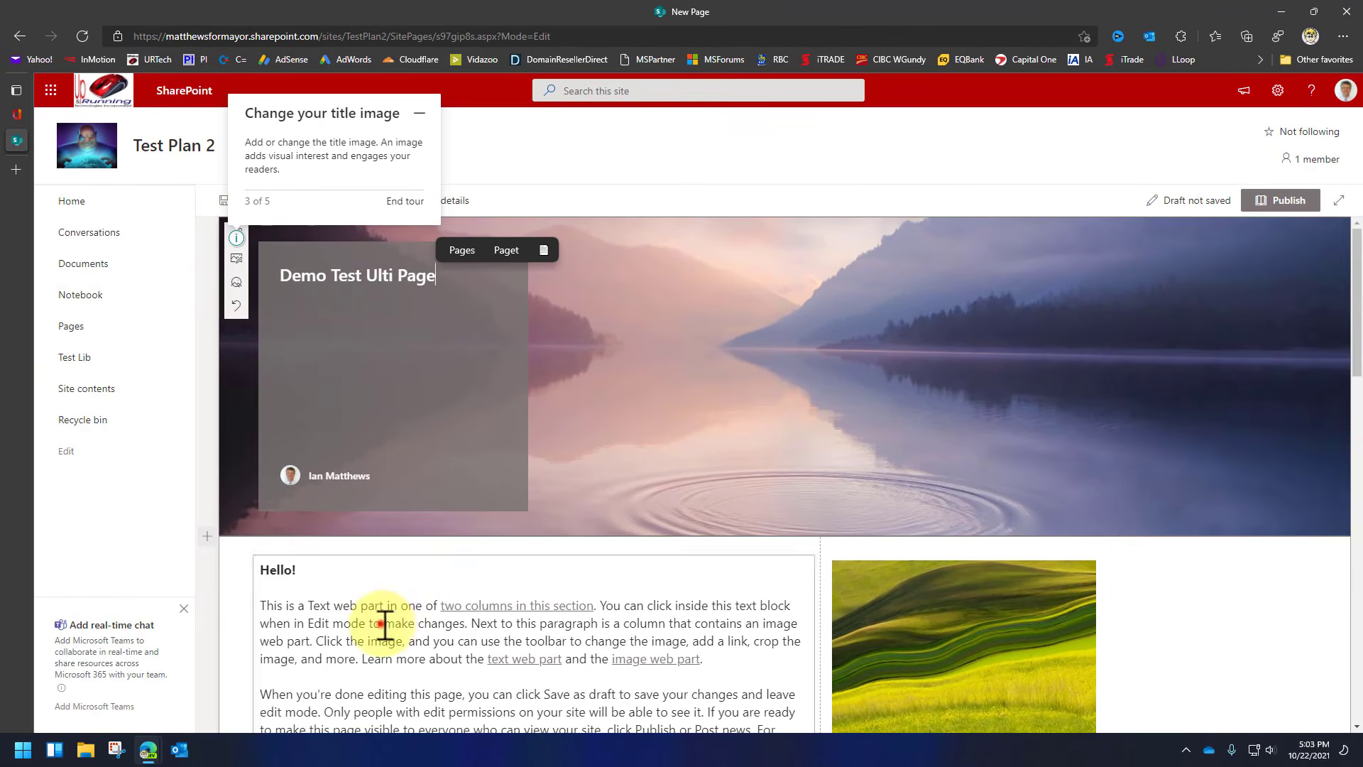
click(328, 658)
scroll(613, 565, down, 5)
scroll(650, 579, down, 5)
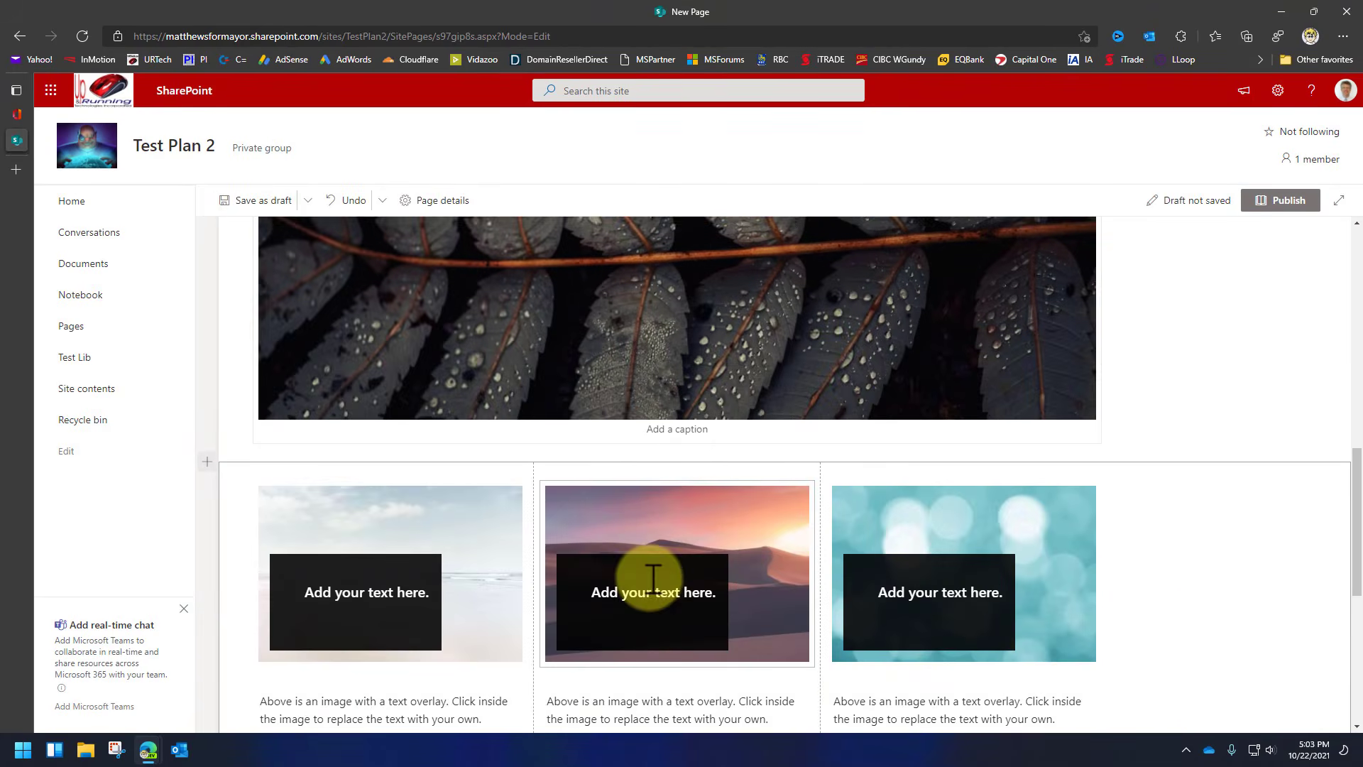
scroll(642, 554, up, 10)
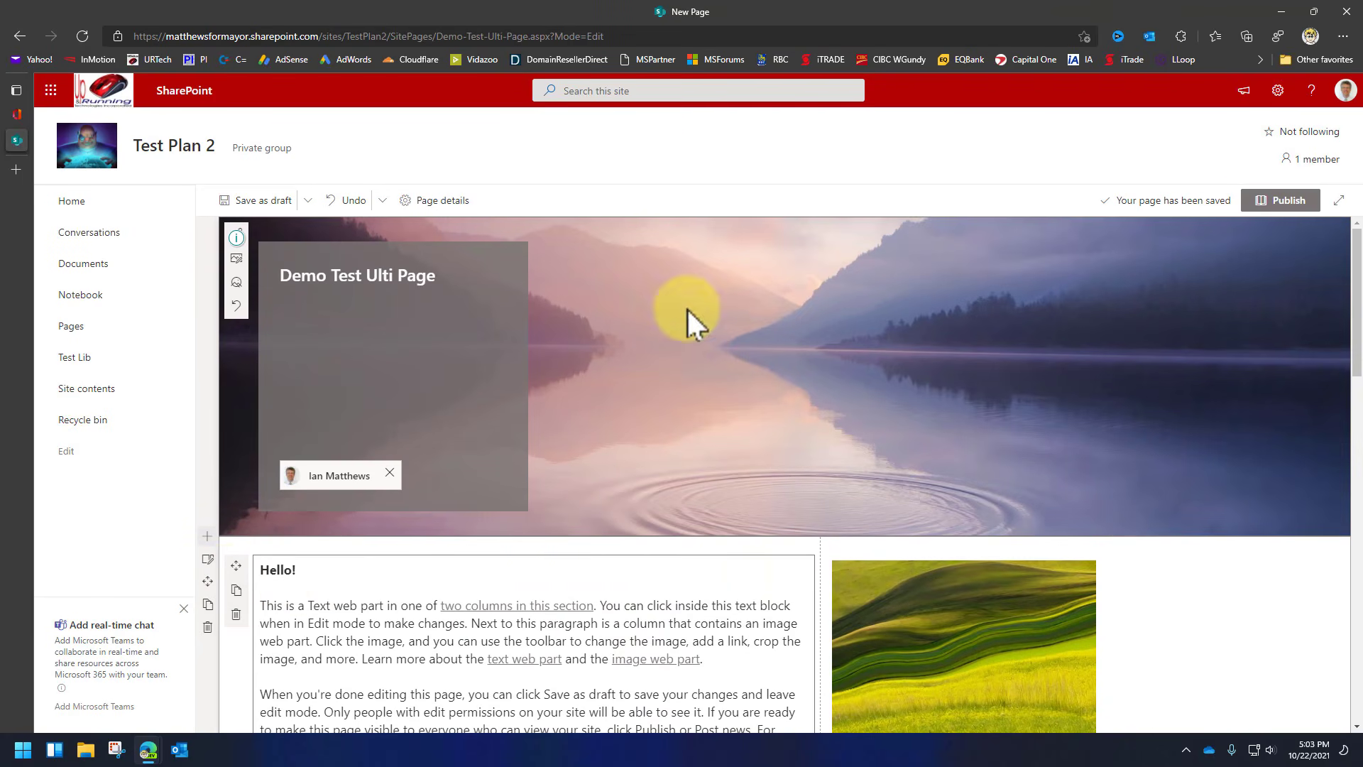
click(1263, 206)
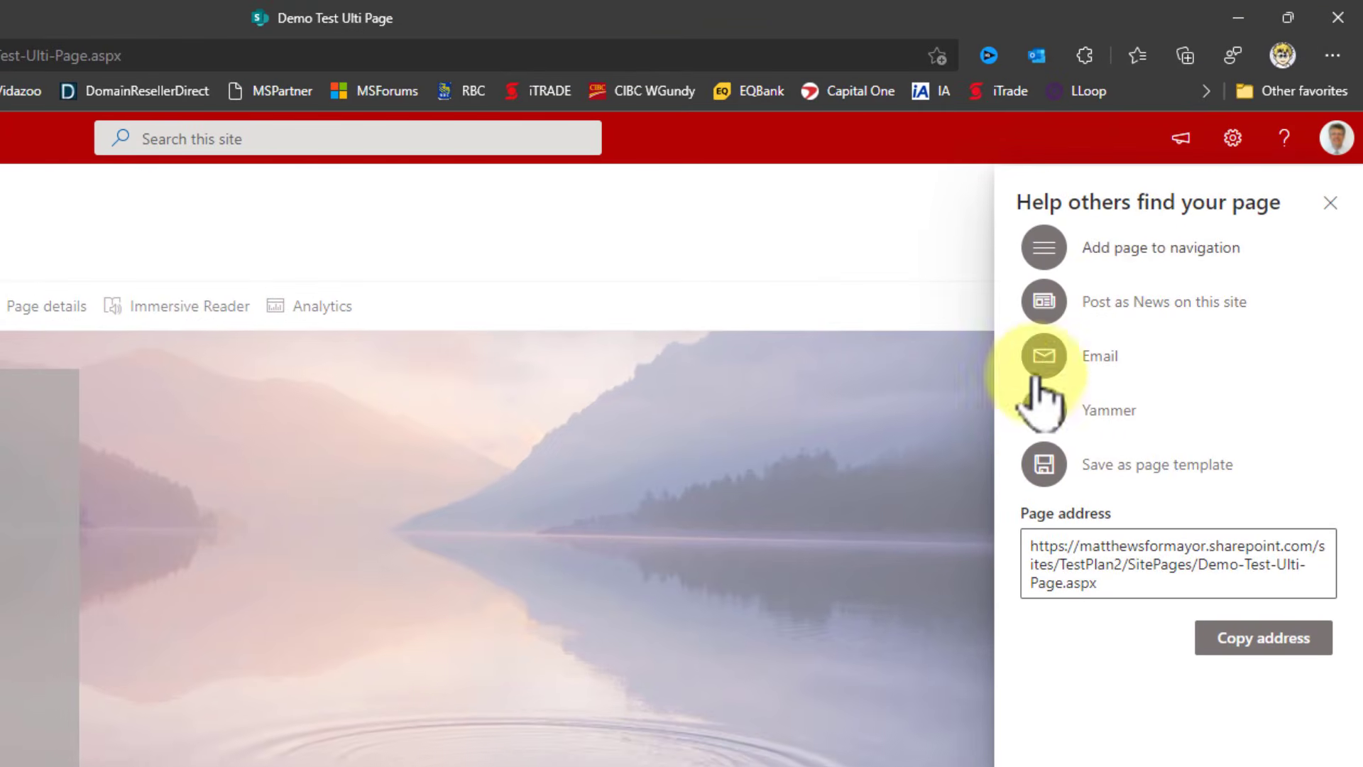
Close the 'Help others find your page' pane and go back to the Test Plan 2 home page.
click(1329, 206)
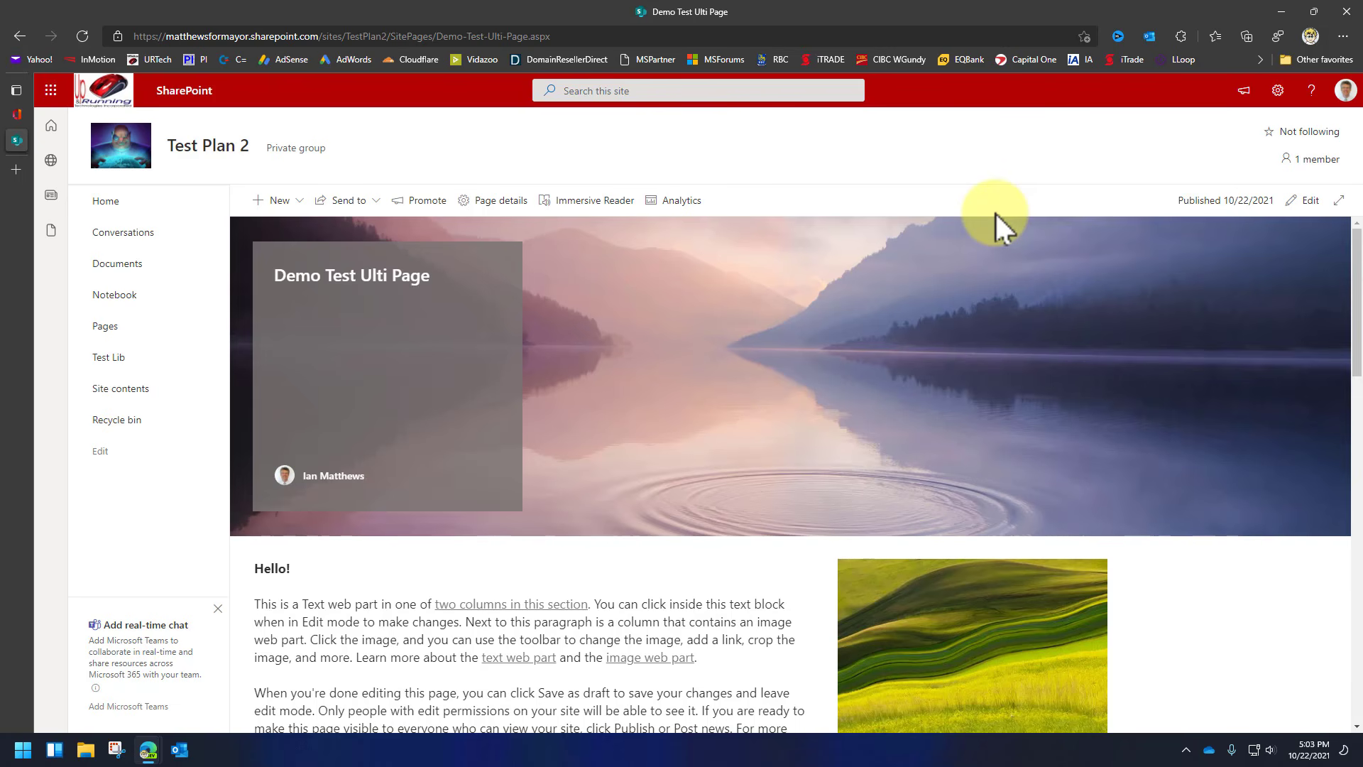
click(107, 202)
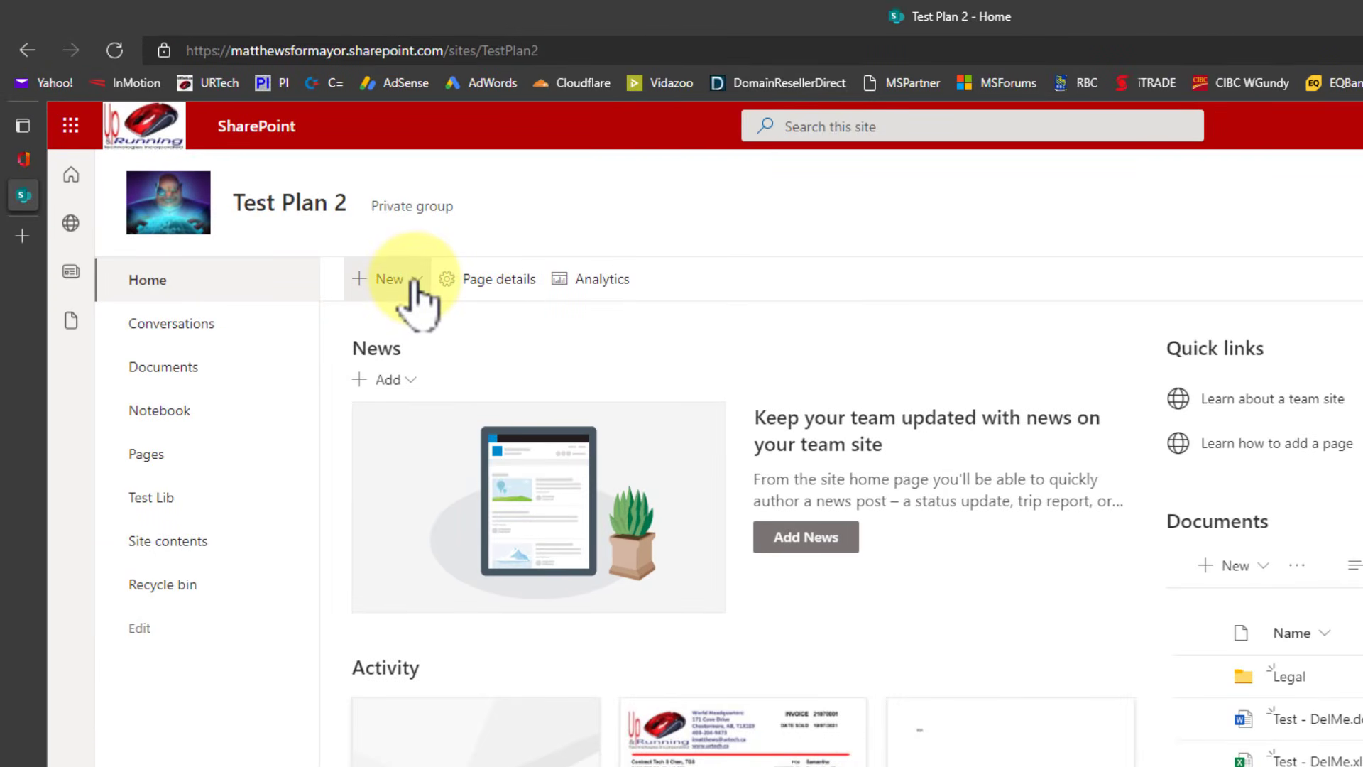
Create a list from the Asset manager template, naming it 'PC Asset manager'.
click(414, 282)
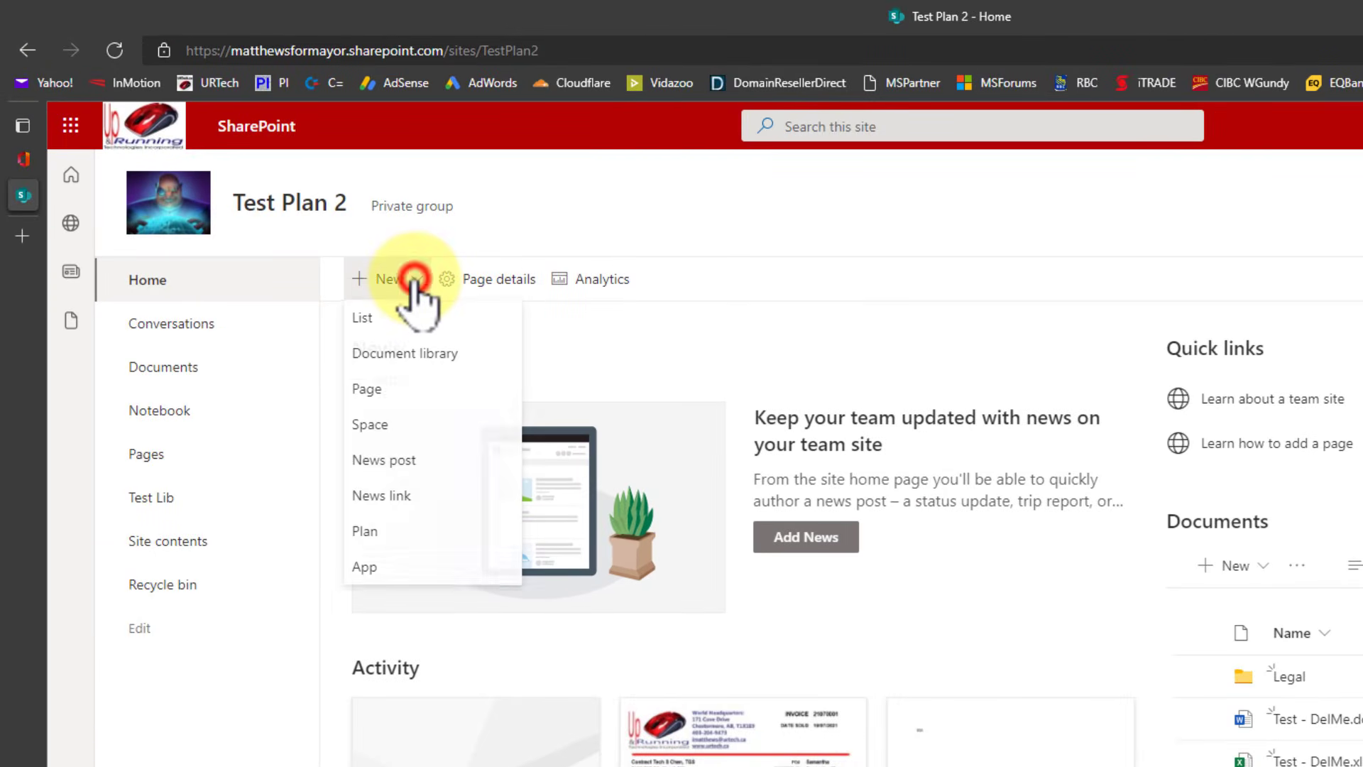
click(355, 317)
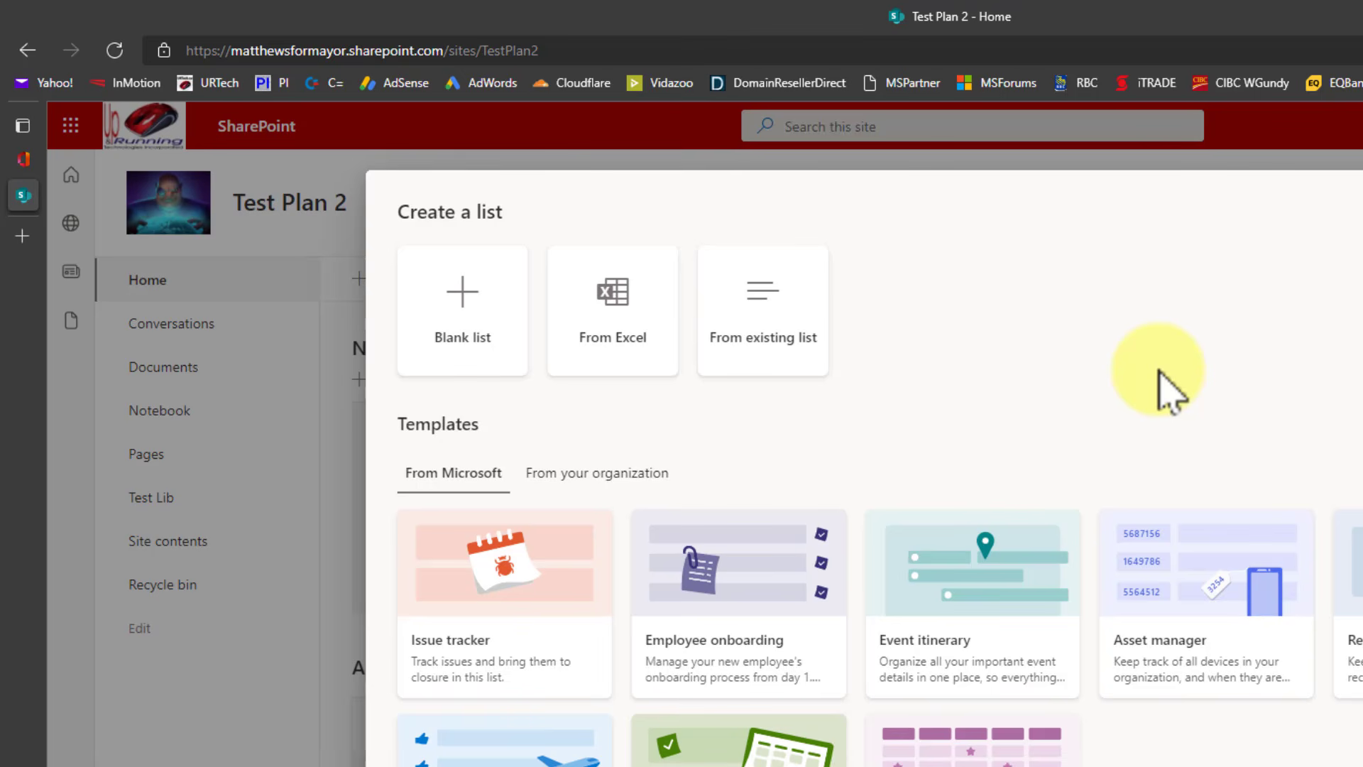
click(1192, 600)
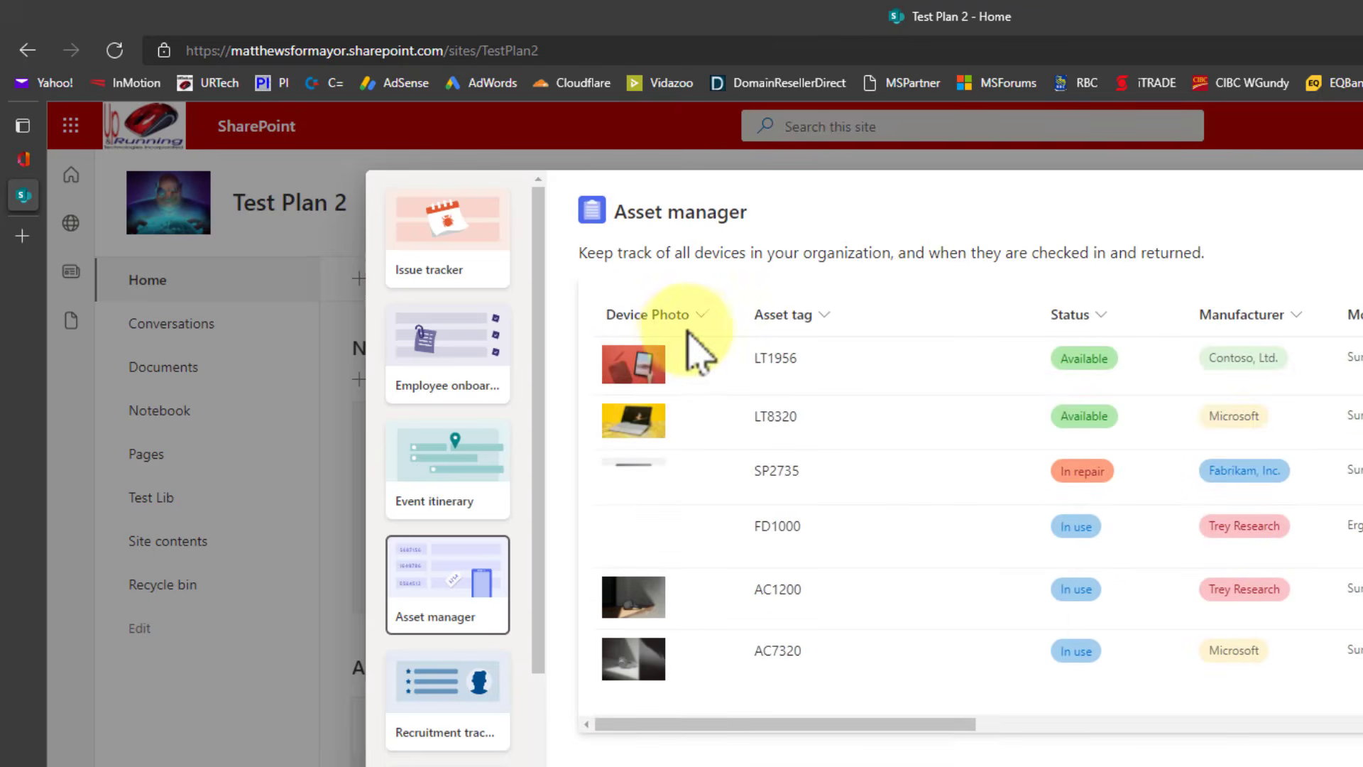
click(1359, 764)
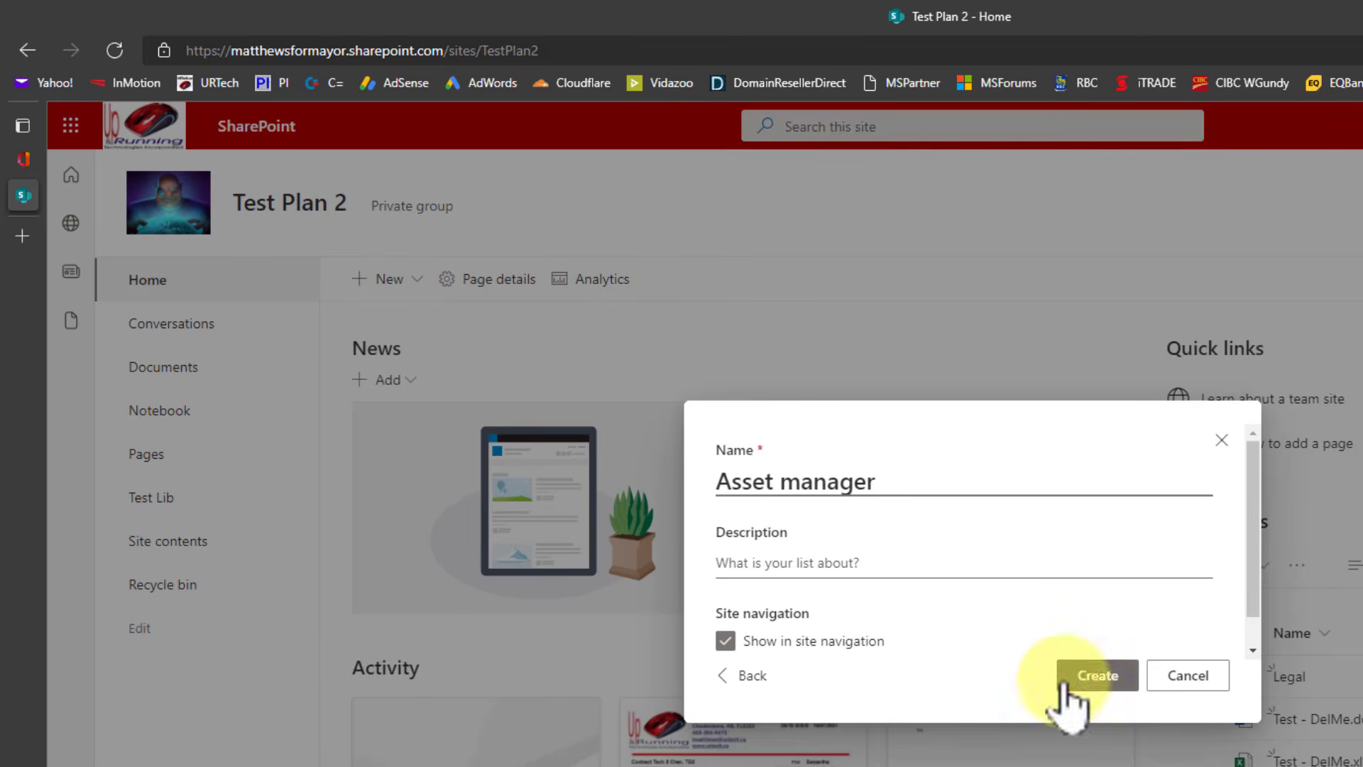
key(Home)
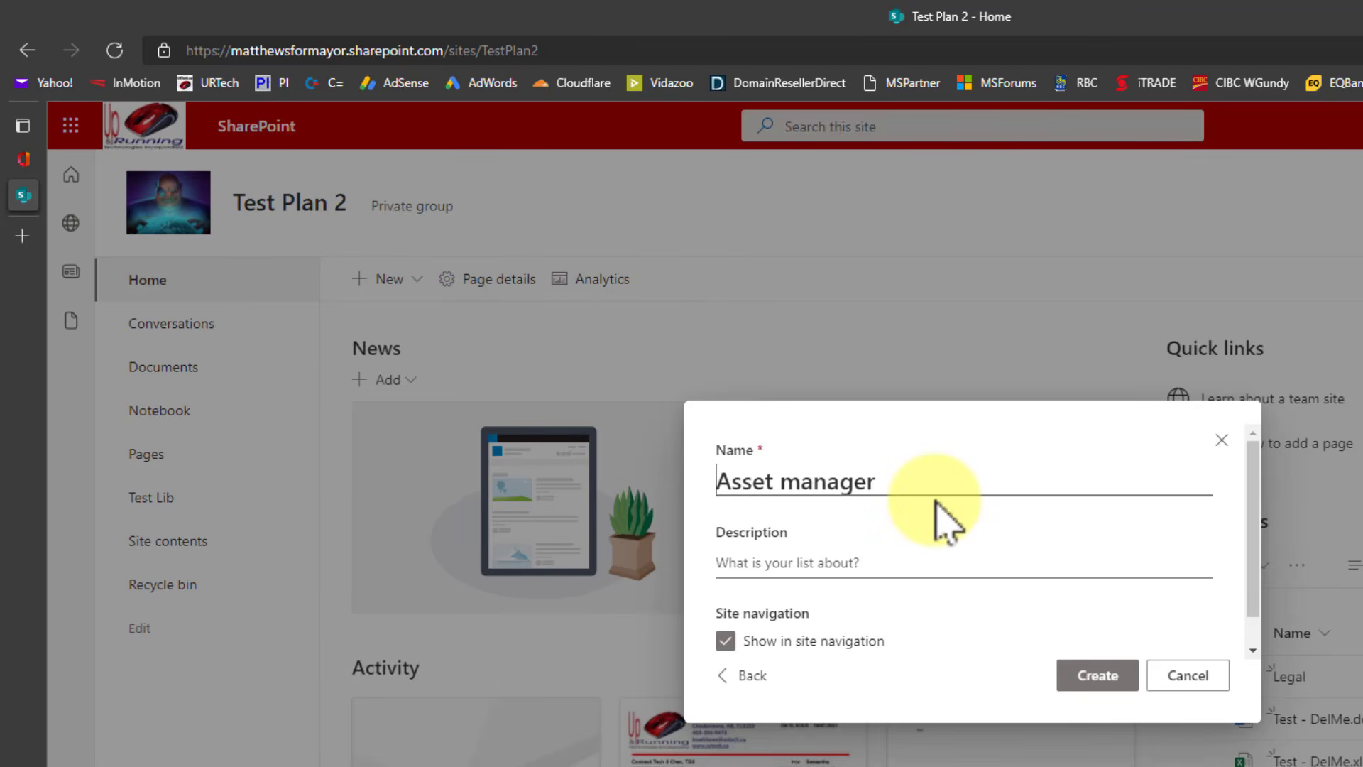
text(PC)
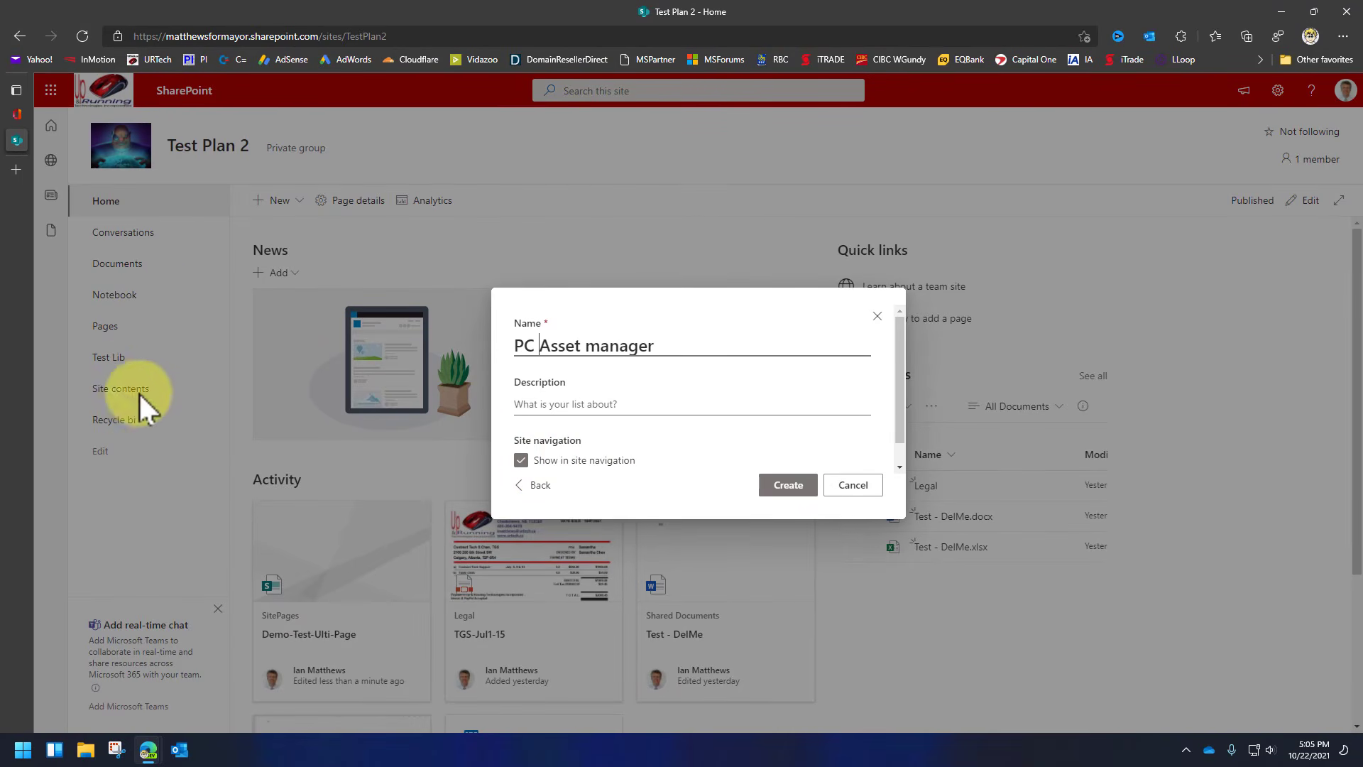
click(782, 490)
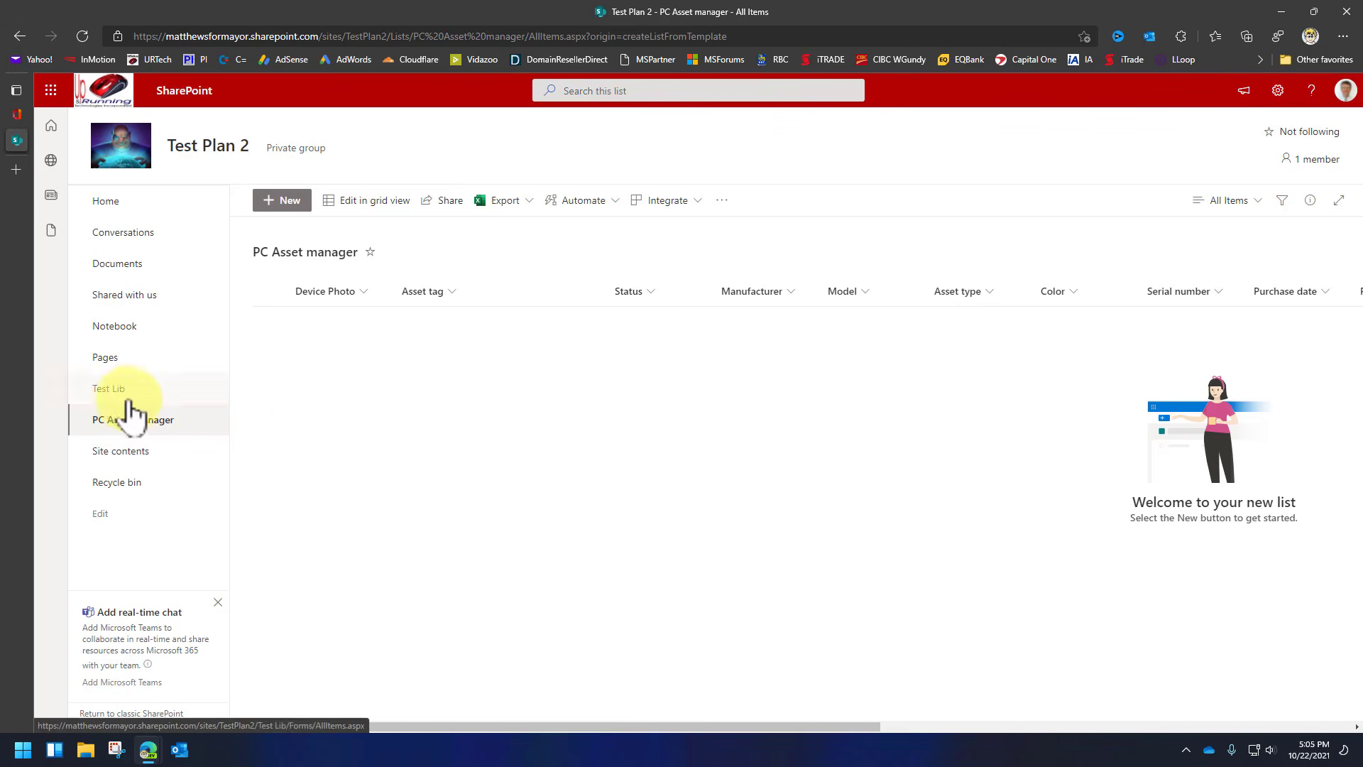
Add asset 75826534 with photo 1650.jpg, status Reserved, manufacturer Fabrikam, Inc., model 25450.
click(291, 202)
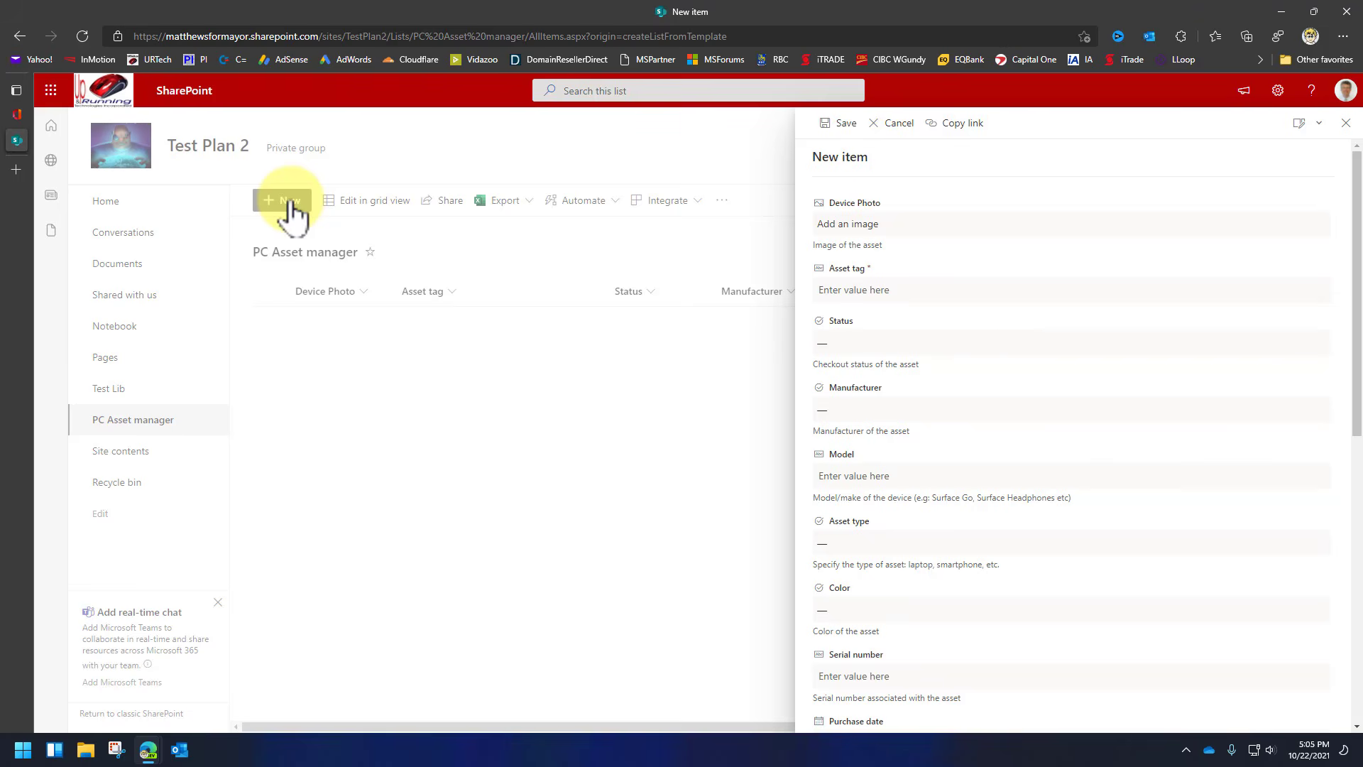
click(849, 223)
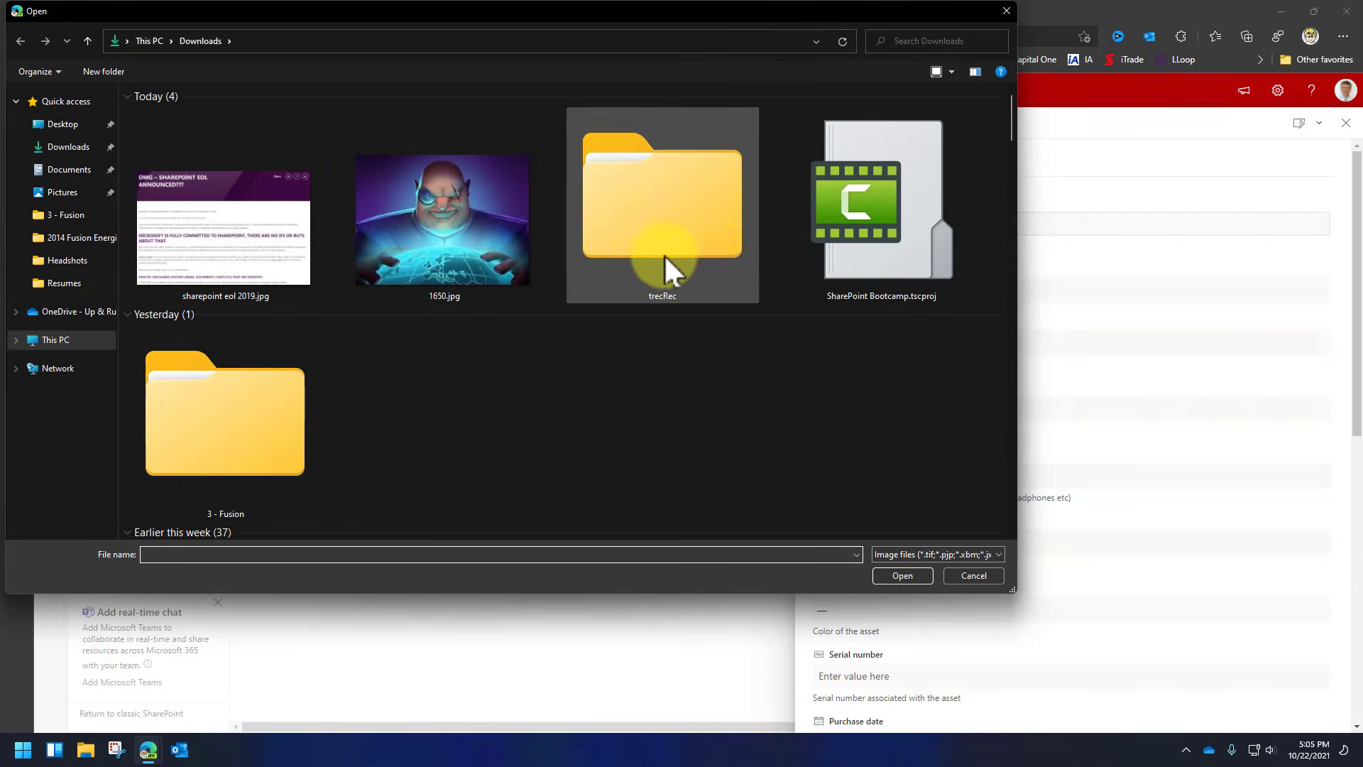
double_click(502, 271)
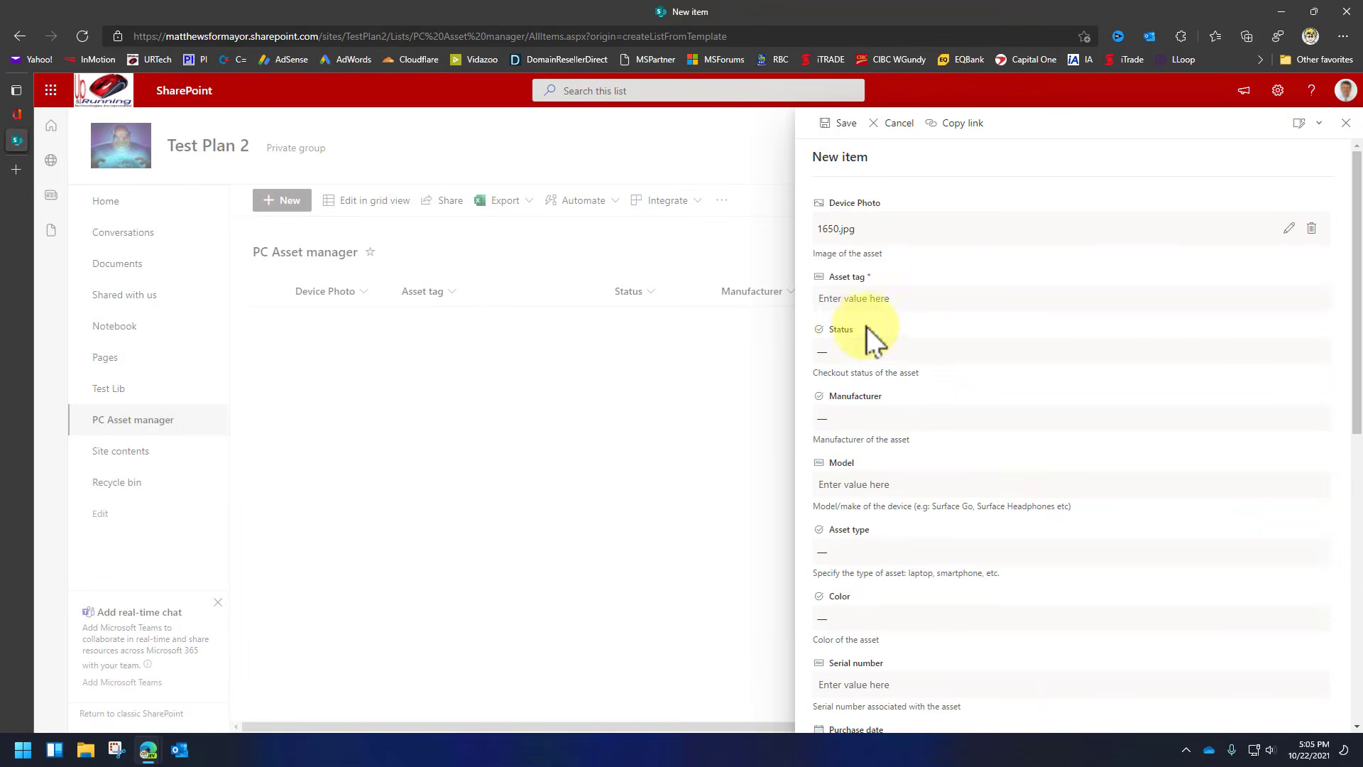
click(878, 296)
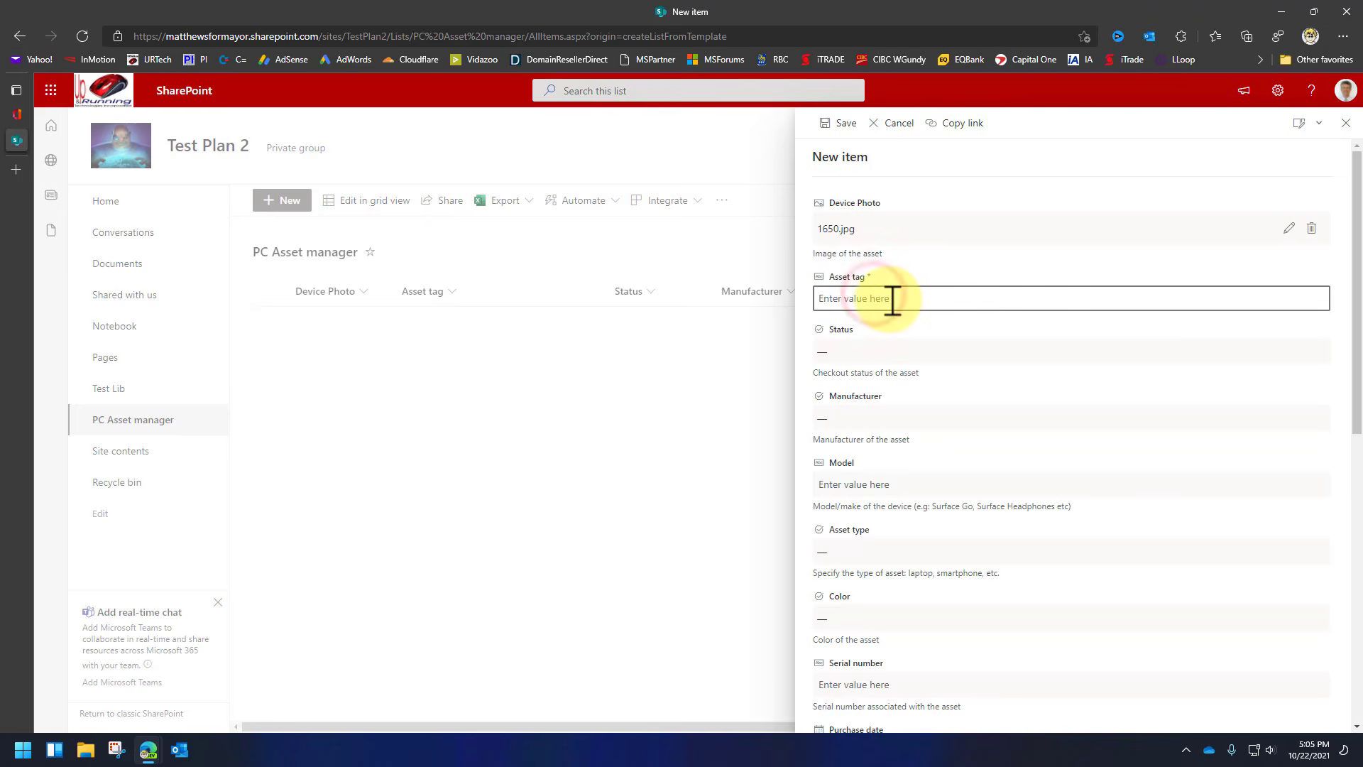
text(75826534)
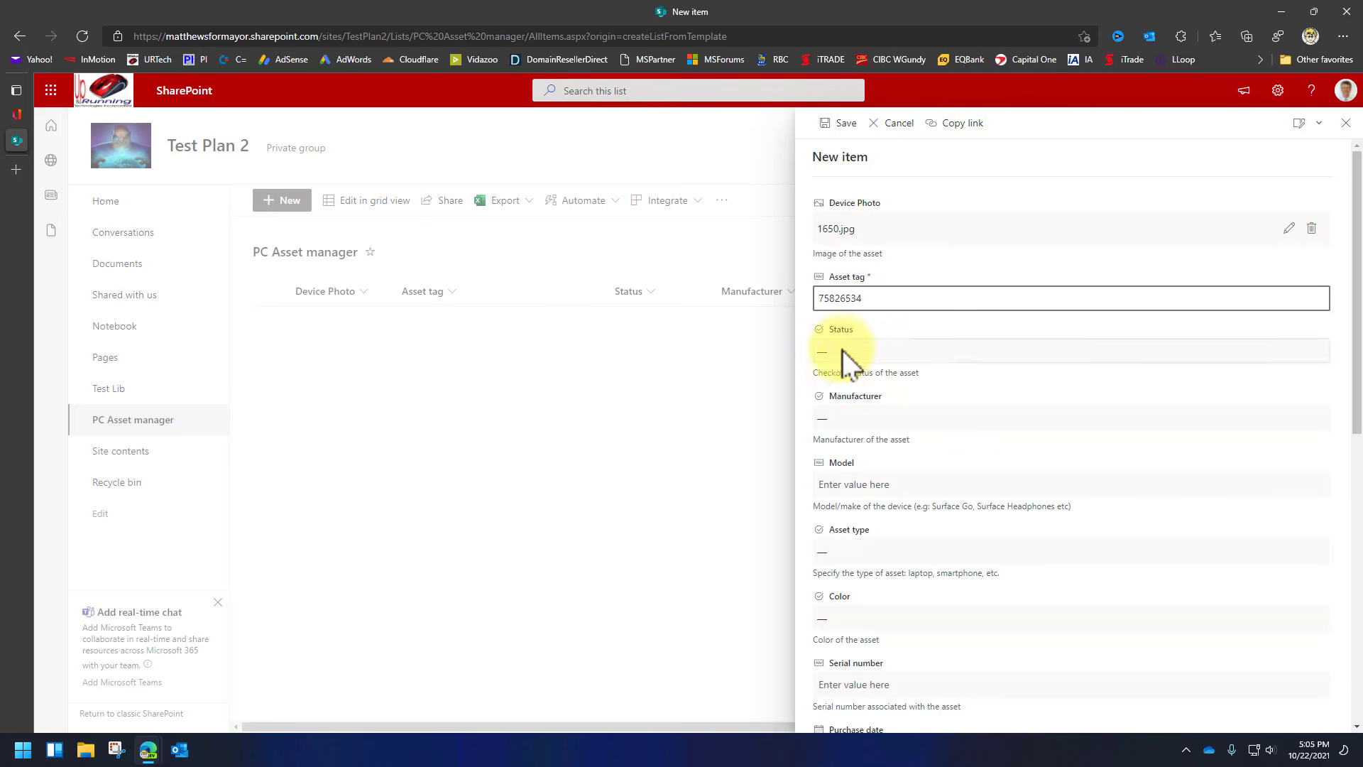
click(842, 349)
click(851, 406)
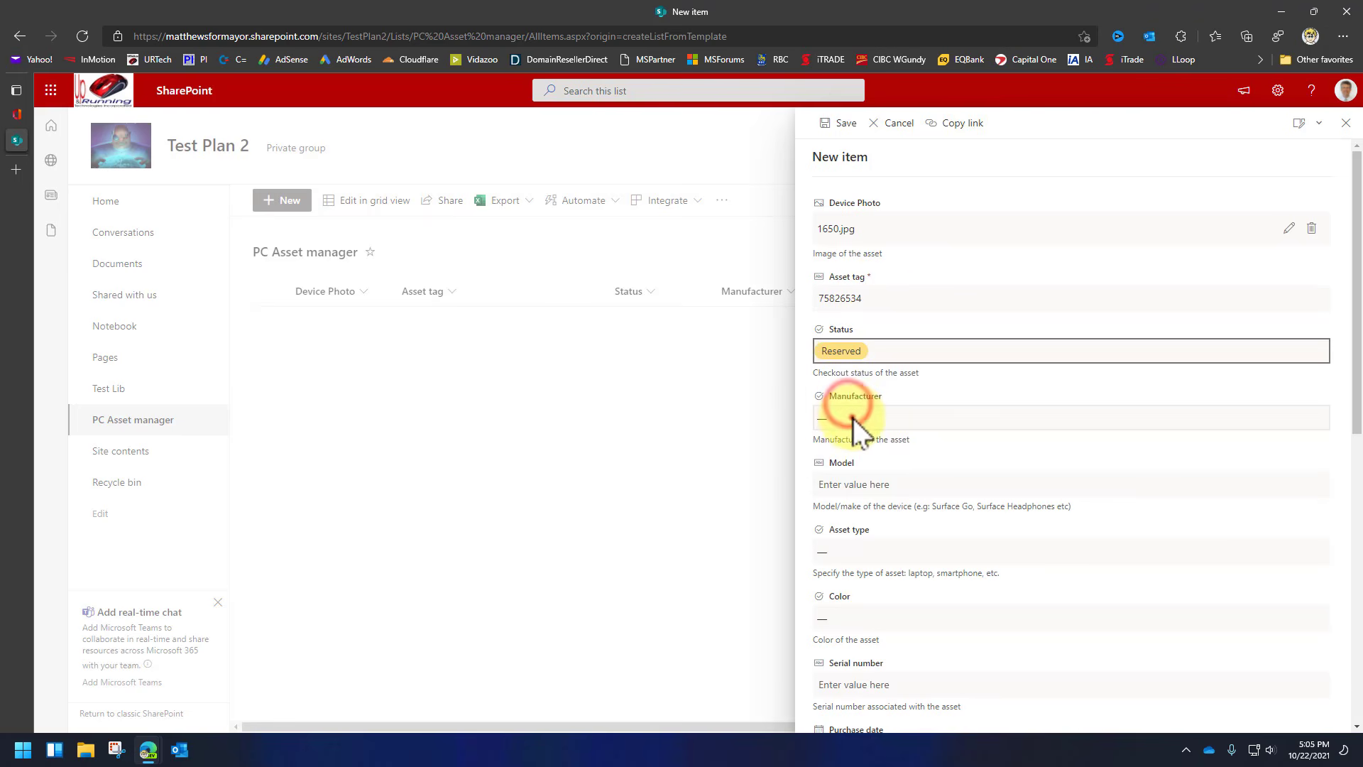
click(853, 417)
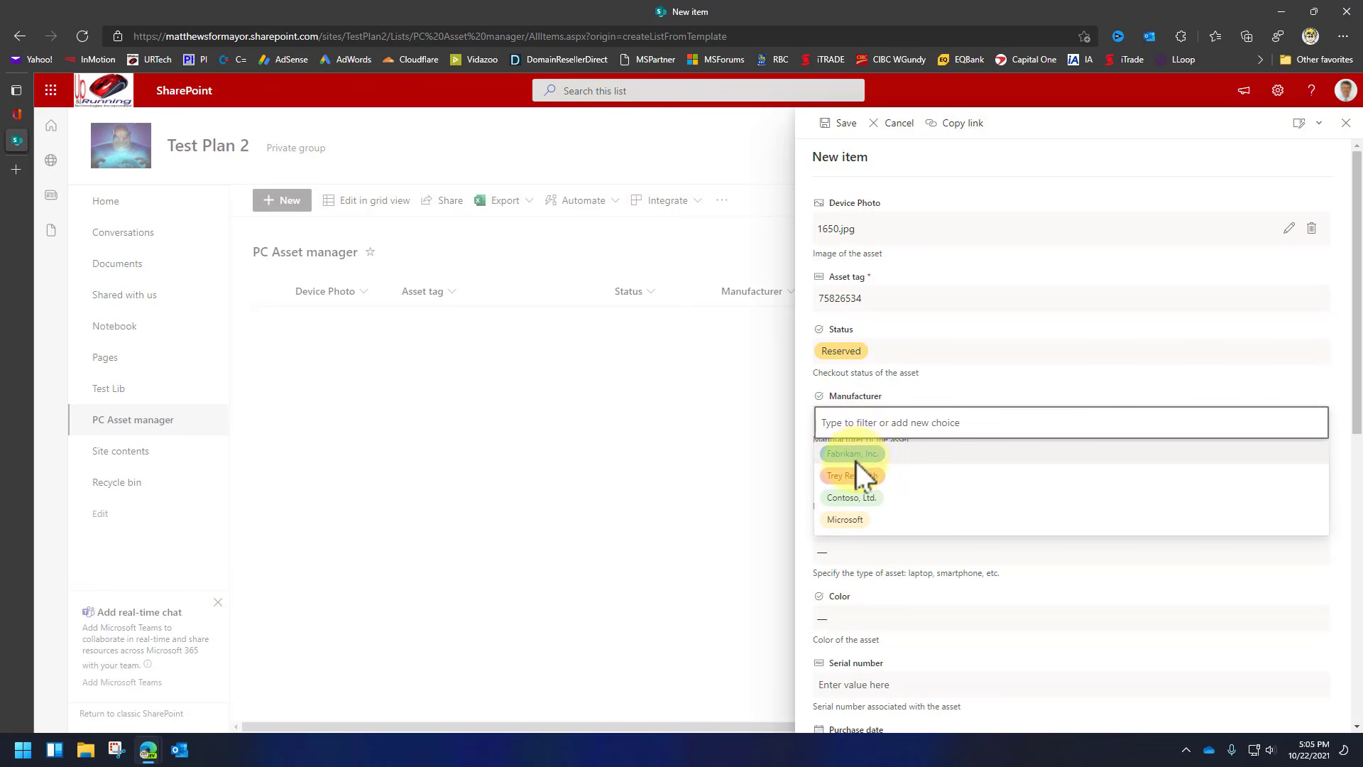
click(852, 455)
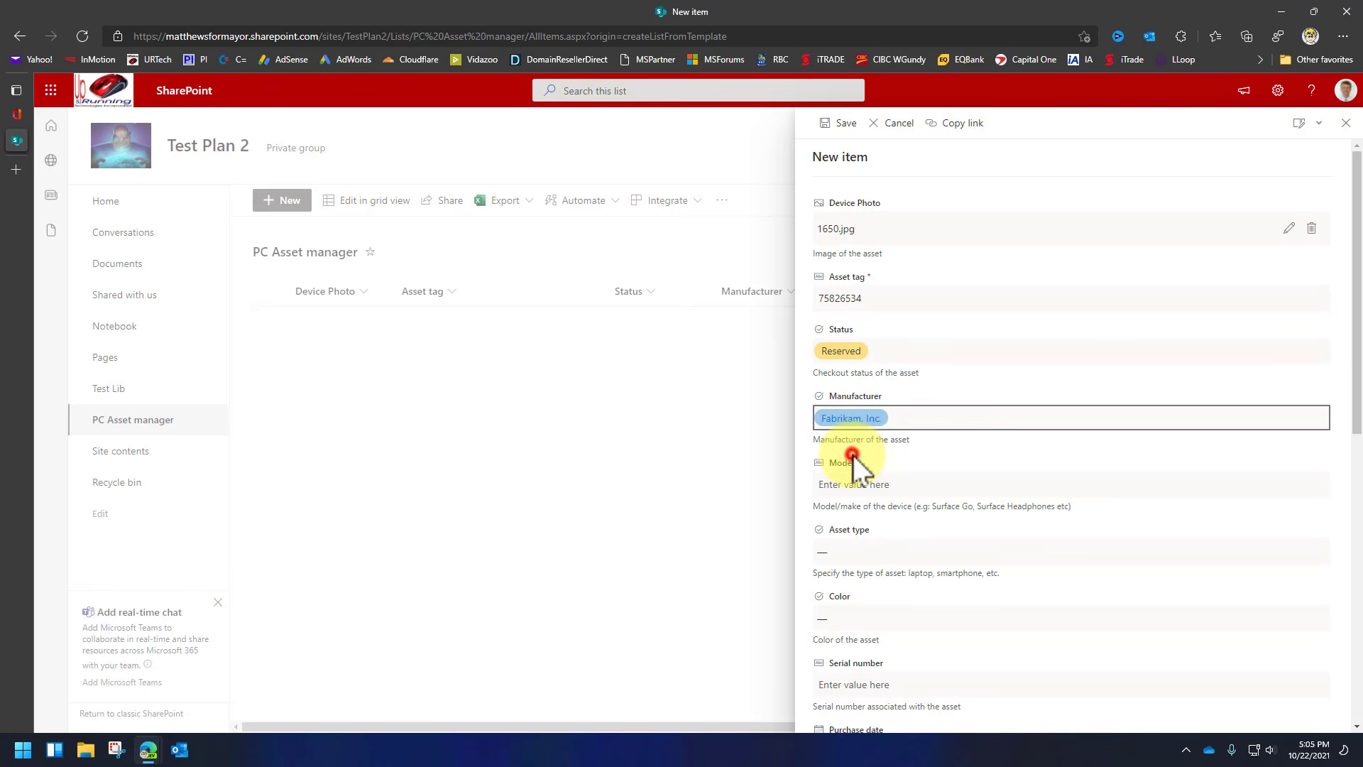
click(874, 485)
text(25450)
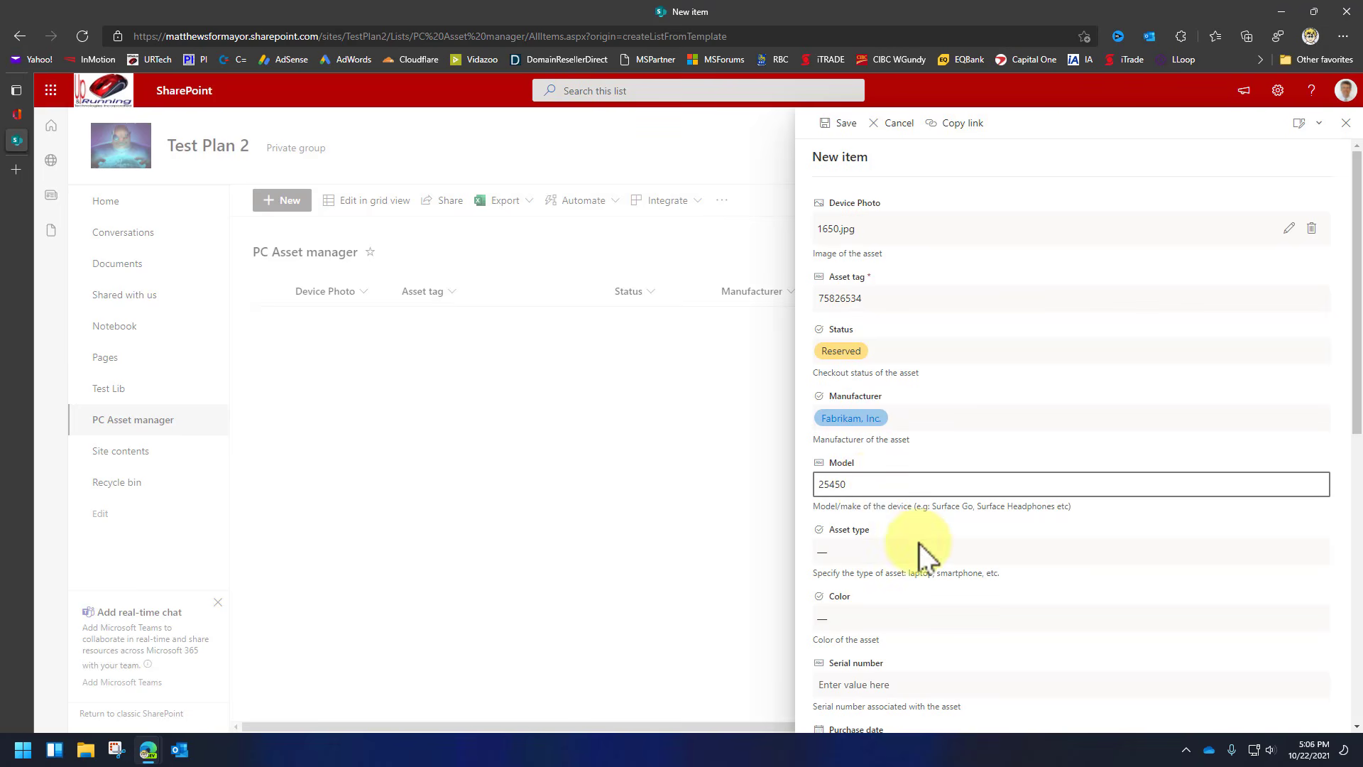
Save the new asset, then set the second asset's status to Available.
scroll(930, 552, down, 2)
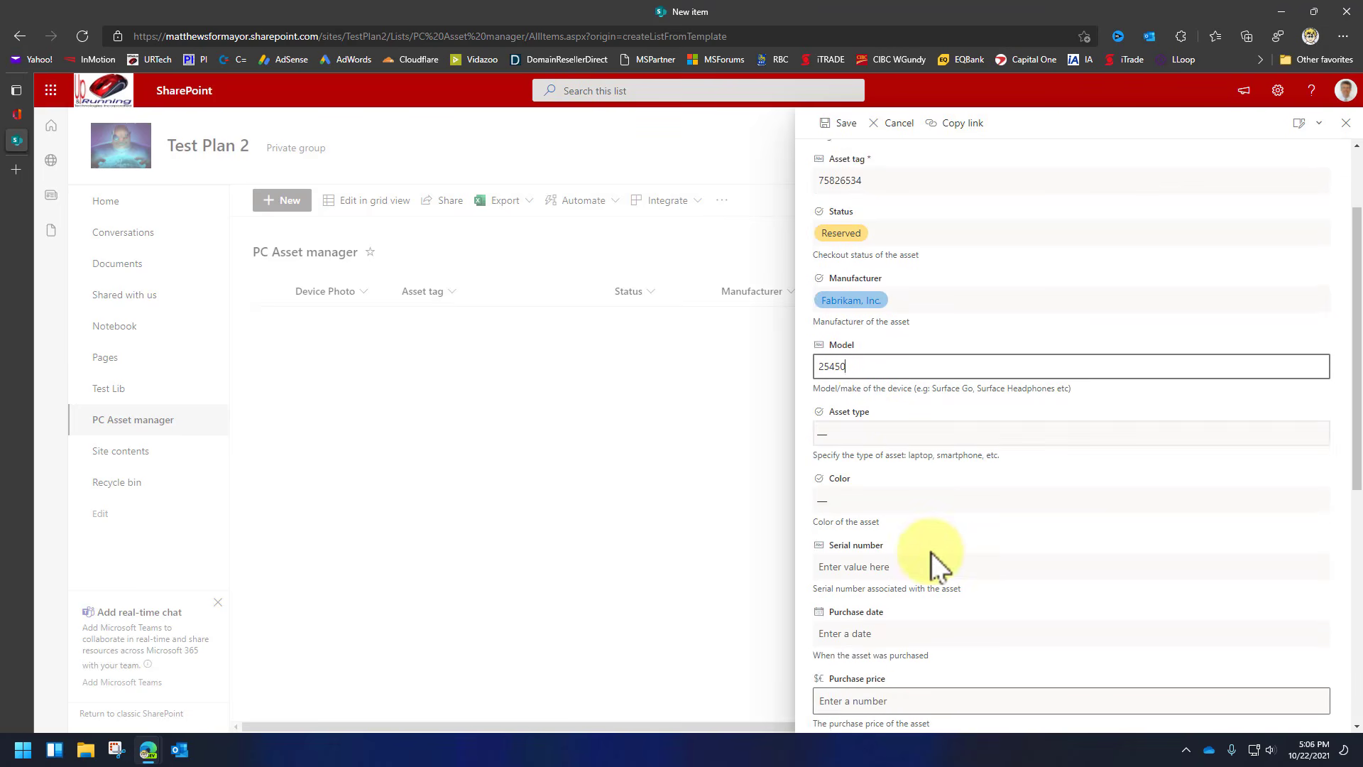
scroll(884, 426, down, 4)
scroll(889, 454, down, 1)
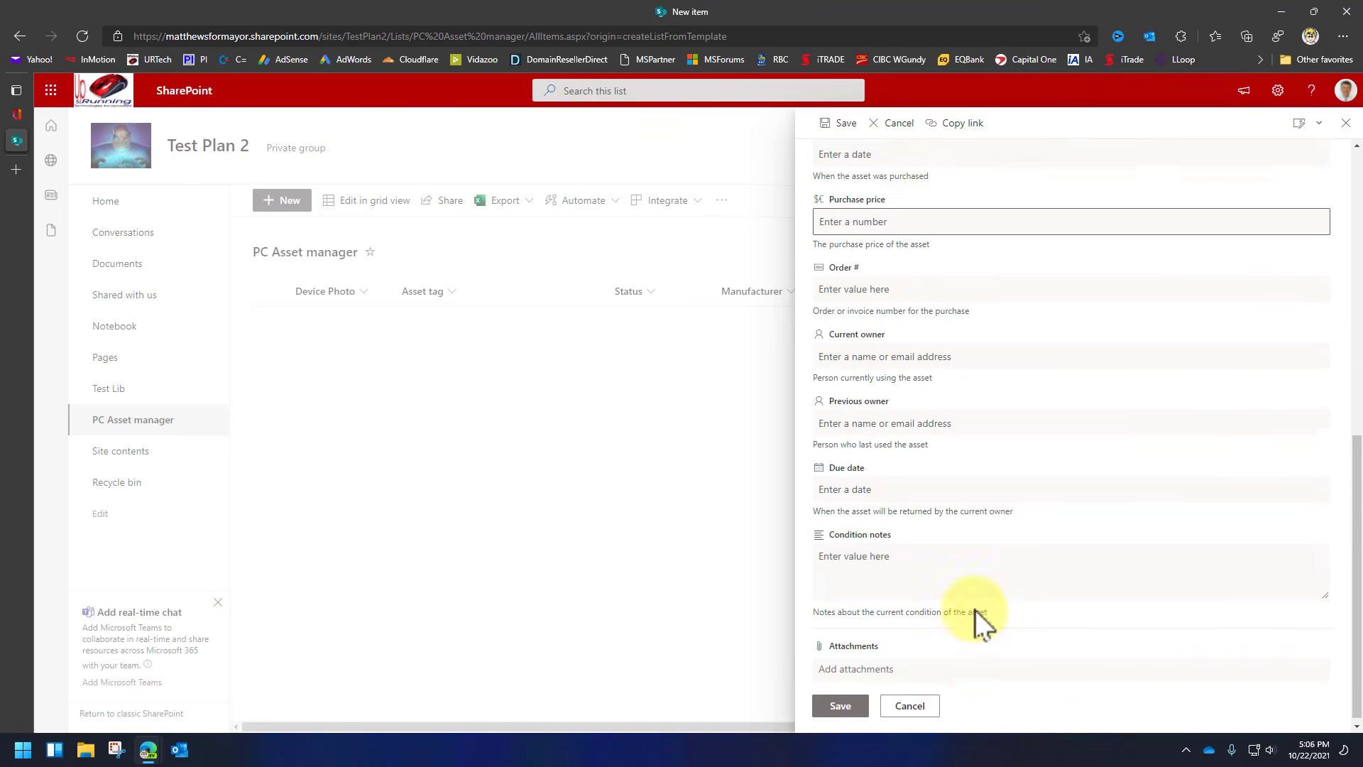
click(837, 700)
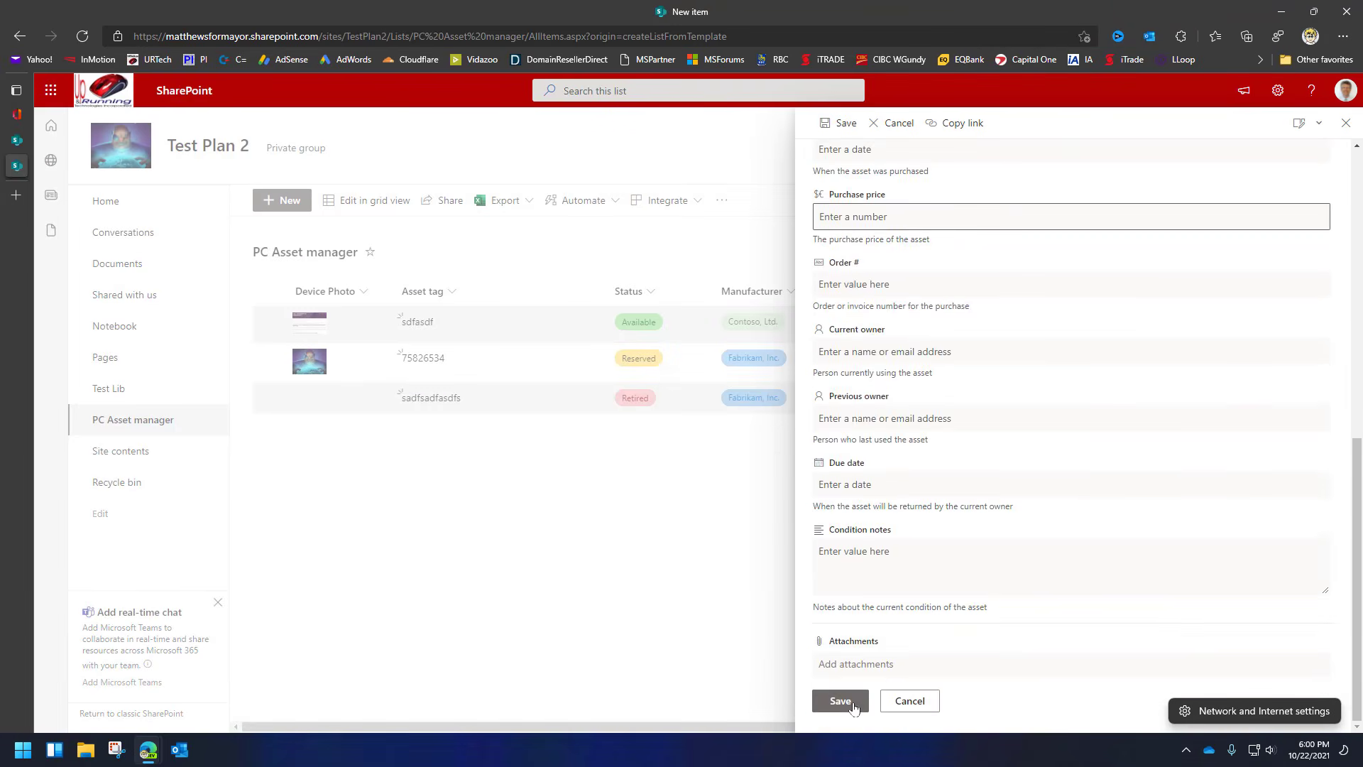
click(839, 700)
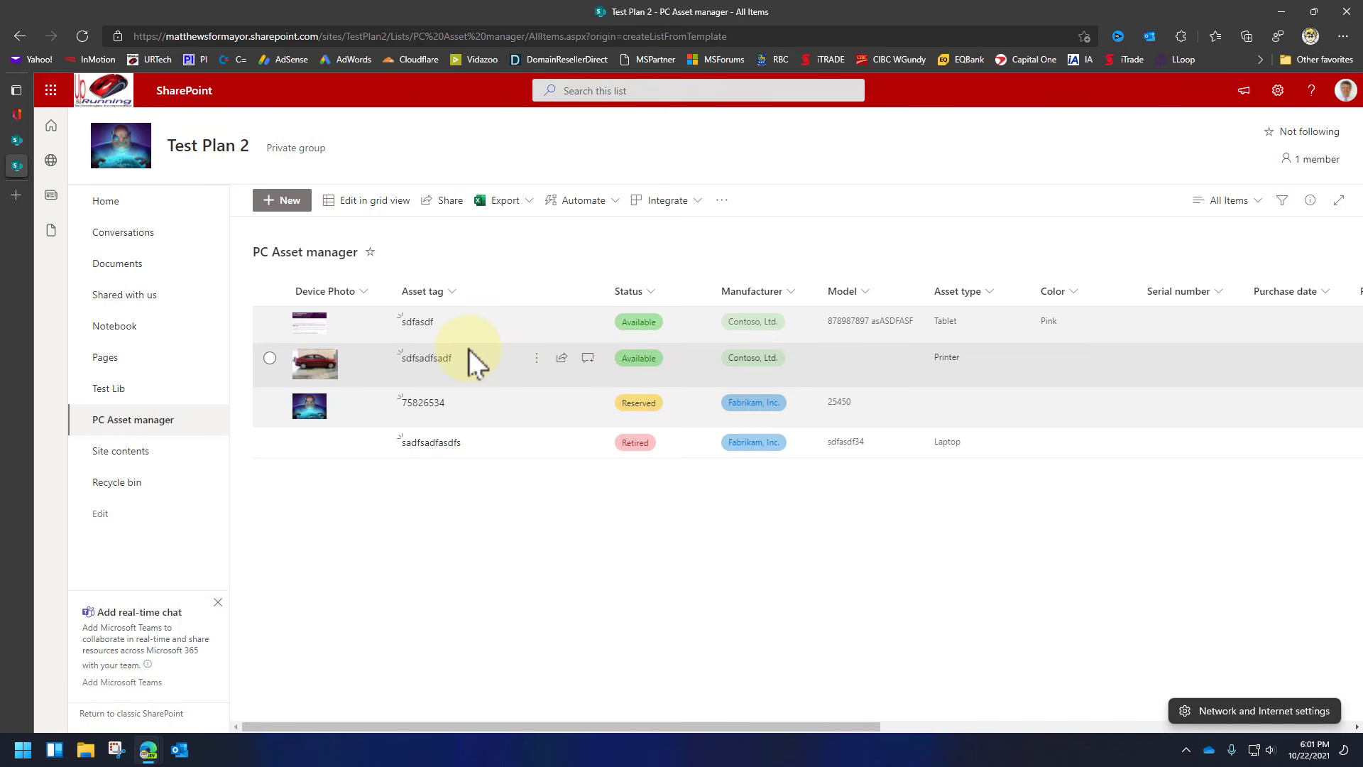
Open asset 75826534's details panel and look through its fields.
click(419, 403)
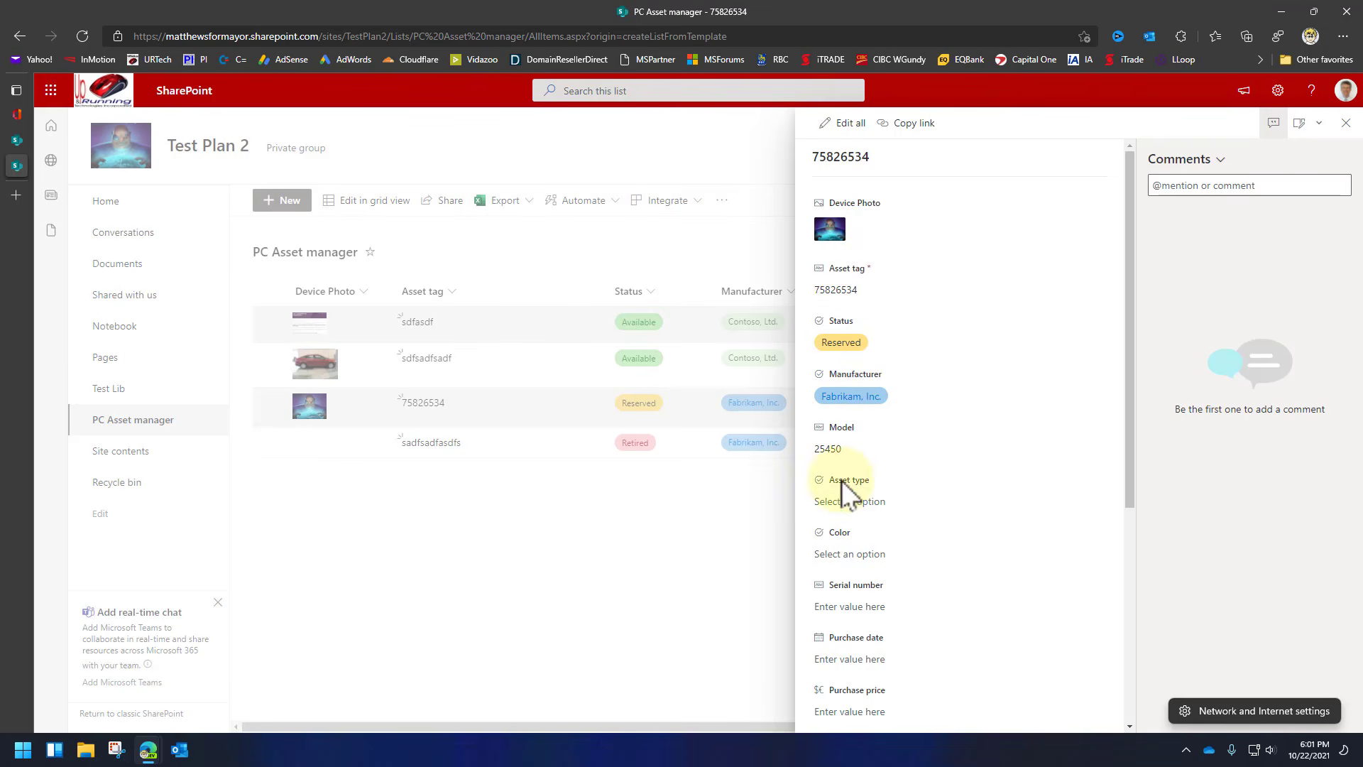
scroll(875, 609, down, 5)
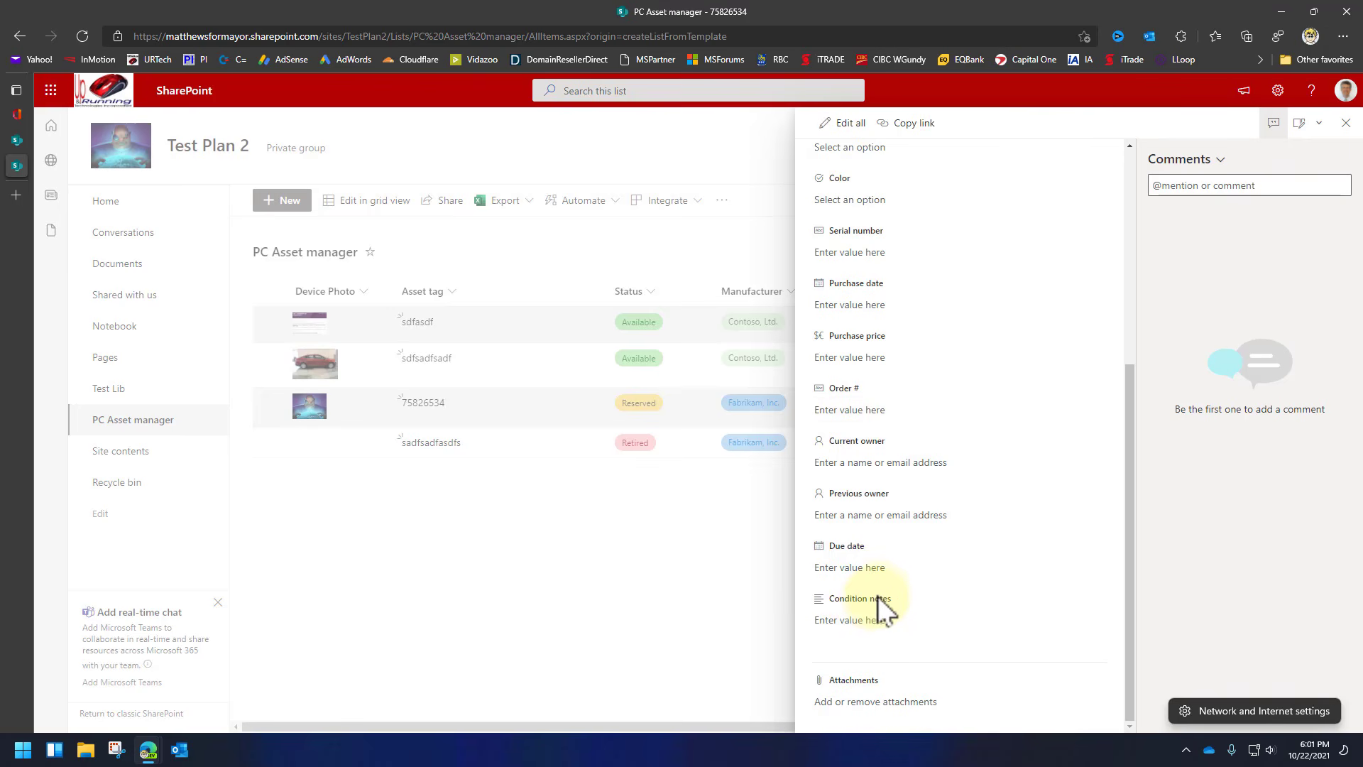
scroll(880, 599, up, 5)
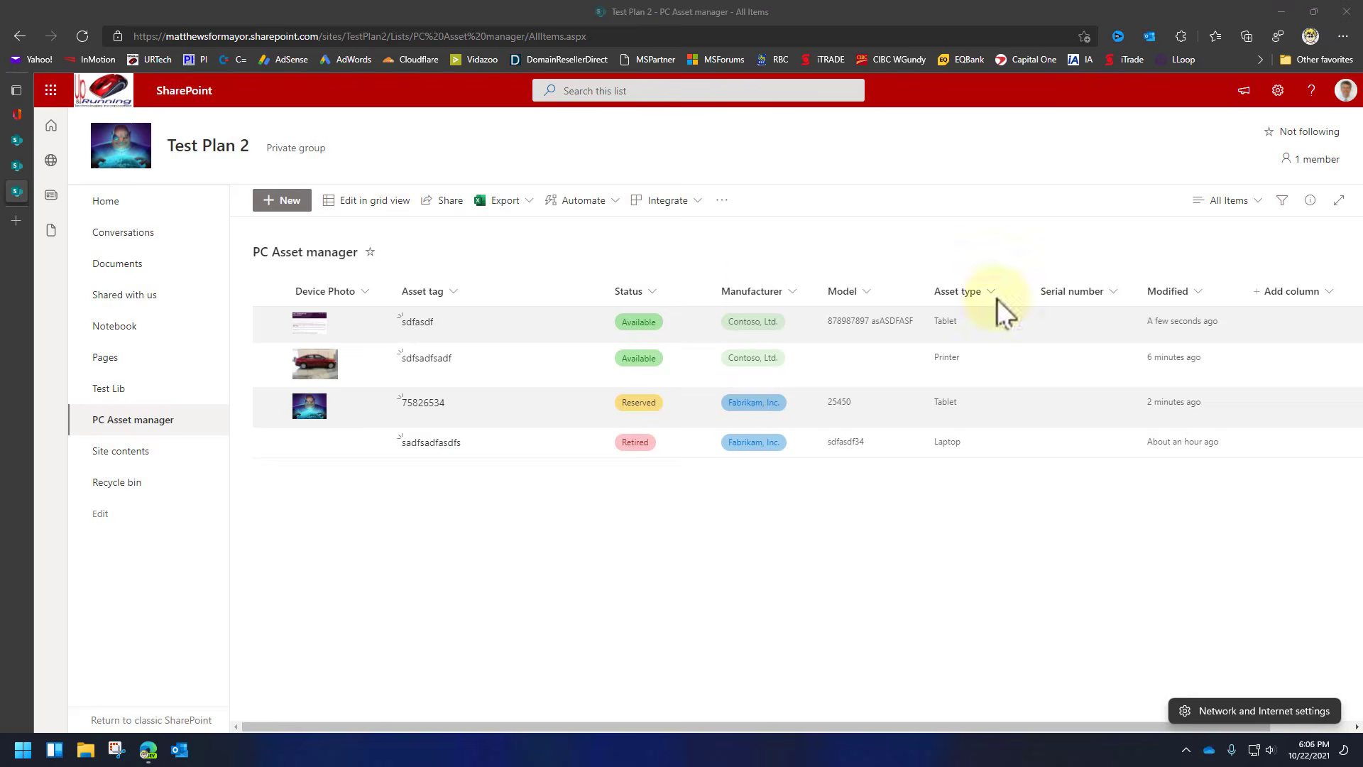
In grid view, change the first asset's tag to 11111 and its type to Laptop.
click(375, 204)
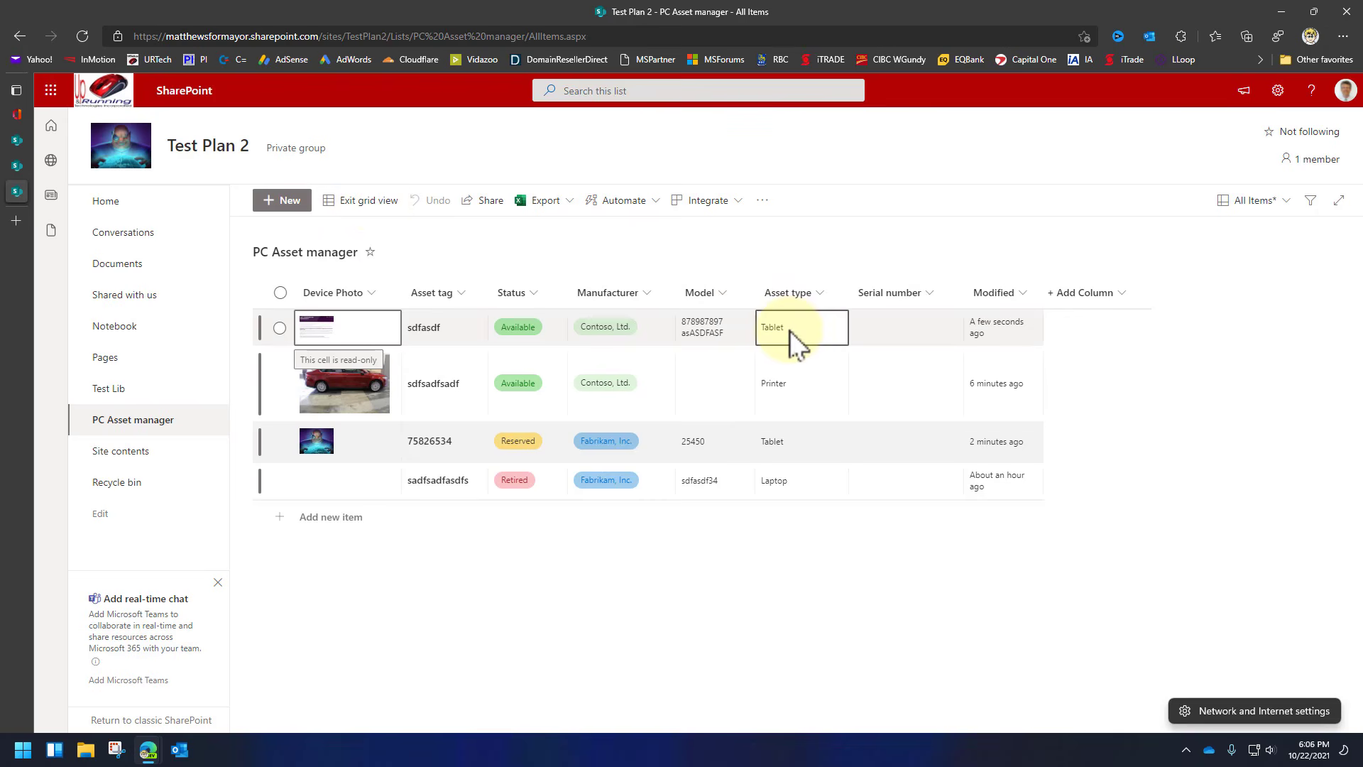
click(455, 328)
click(455, 328)
key(BackSpace)
key(BackSpace)
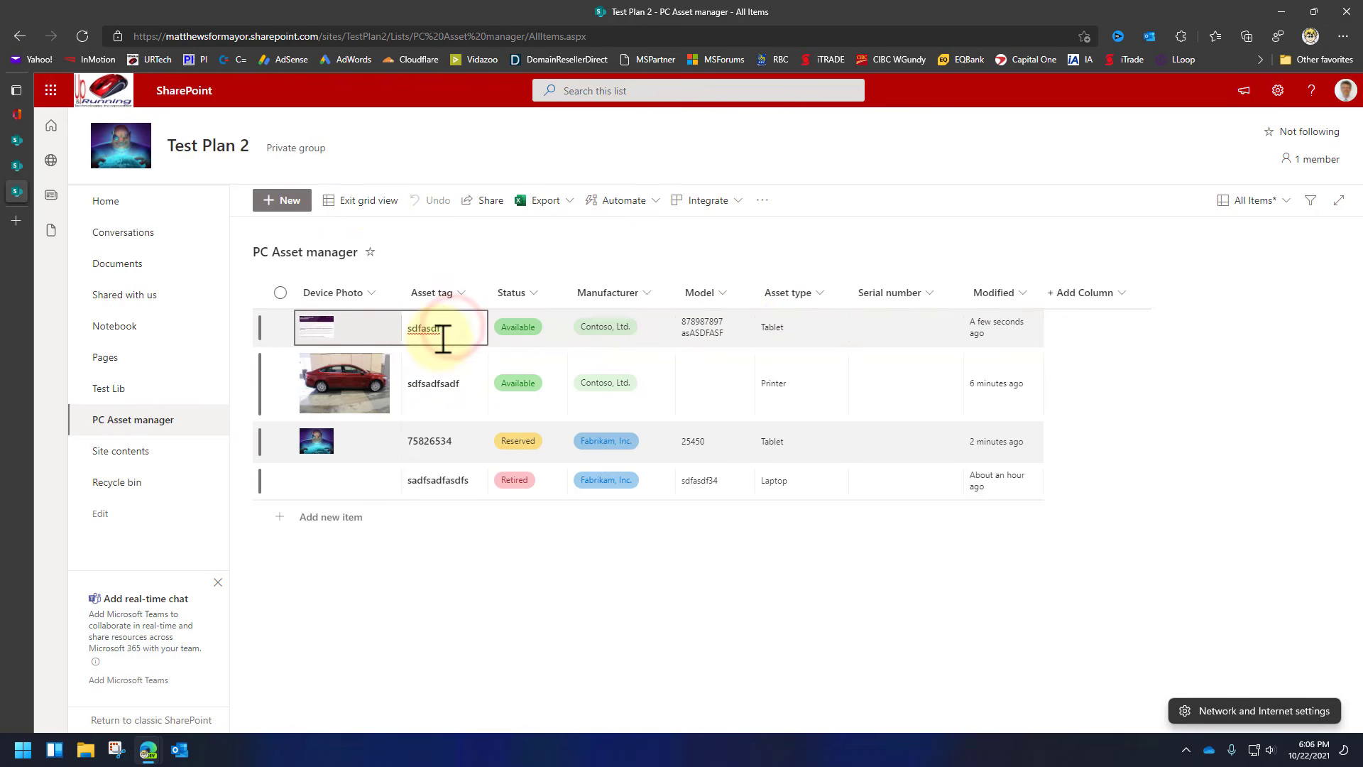
key(BackSpace)
key(BackSpace)
key(BackSpace)
key(BackSpace)
key(BackSpace)
text(11111)
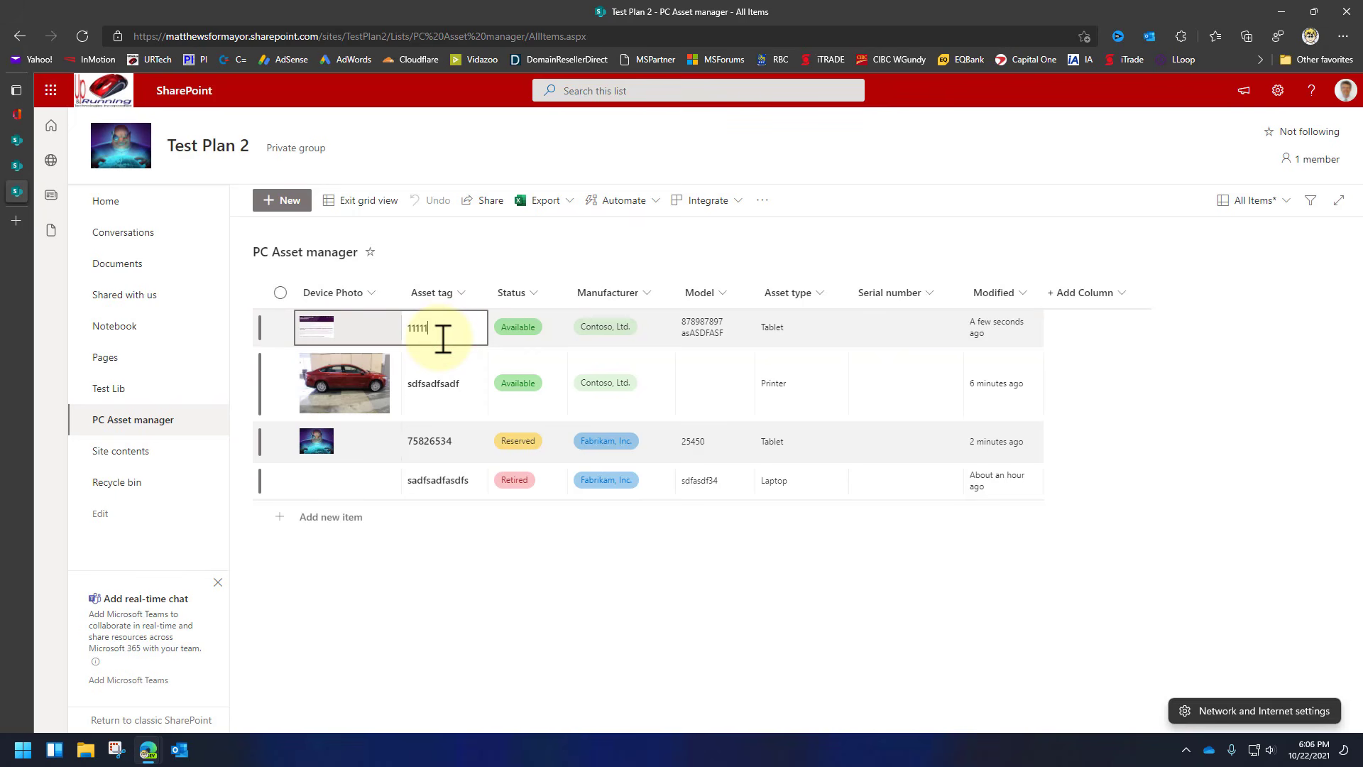
click(709, 319)
click(795, 327)
click(808, 327)
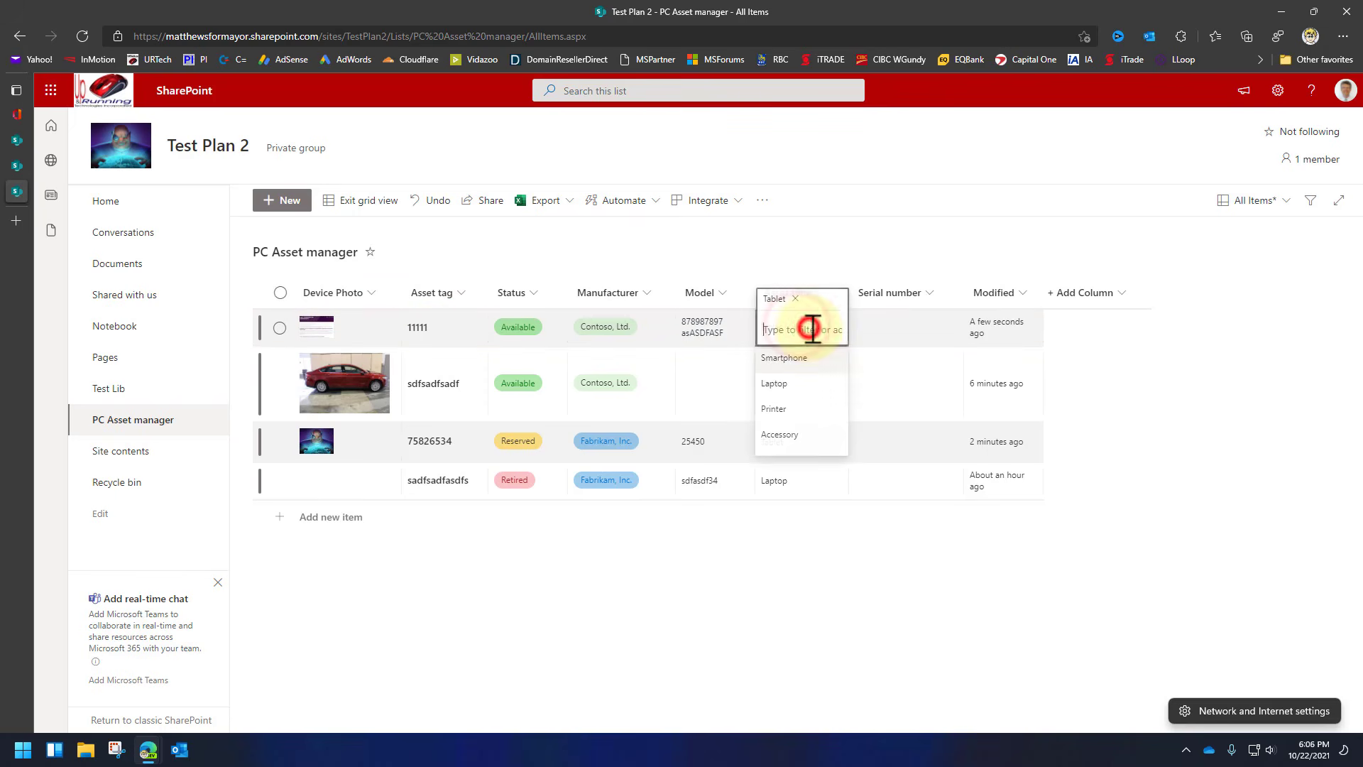
click(781, 384)
Change the second asset's tag to 455677889 and type to Tablet, then exit grid view.
click(441, 384)
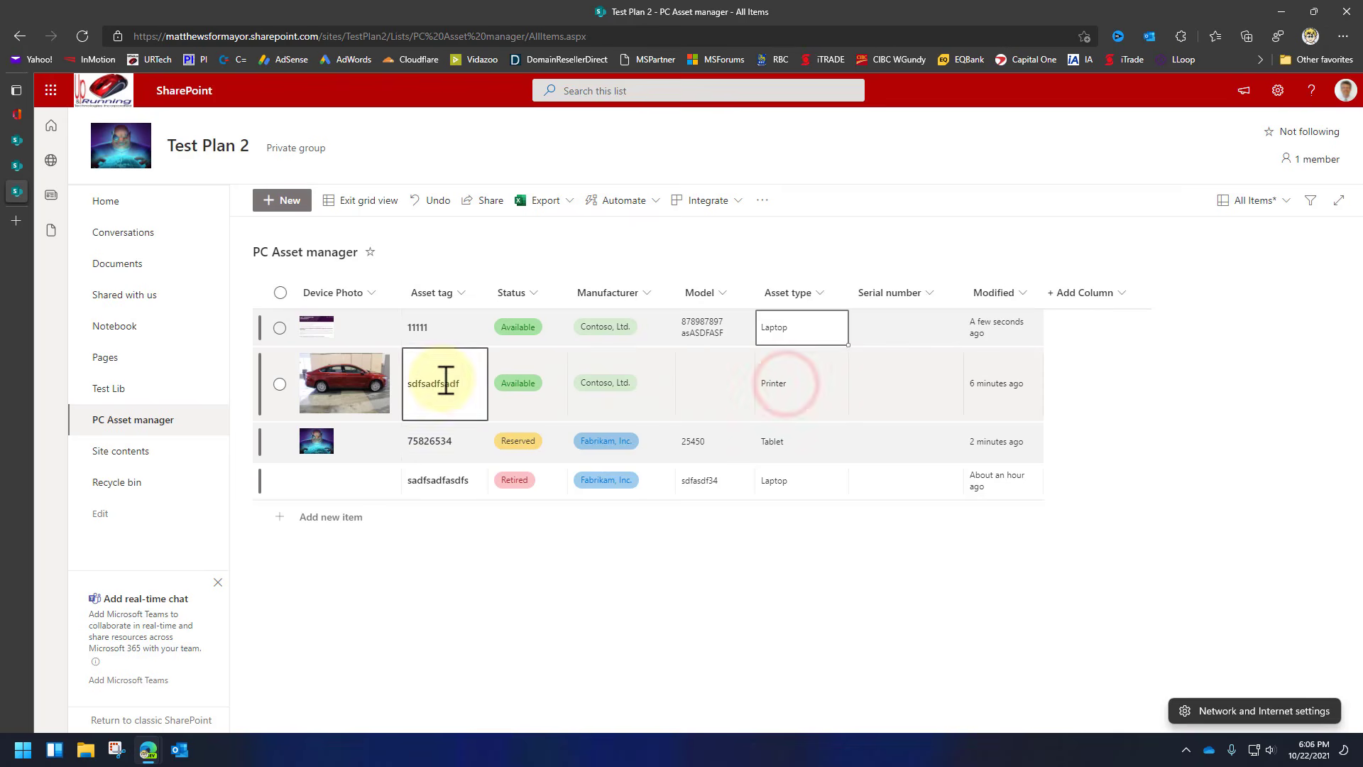
double_click(455, 384)
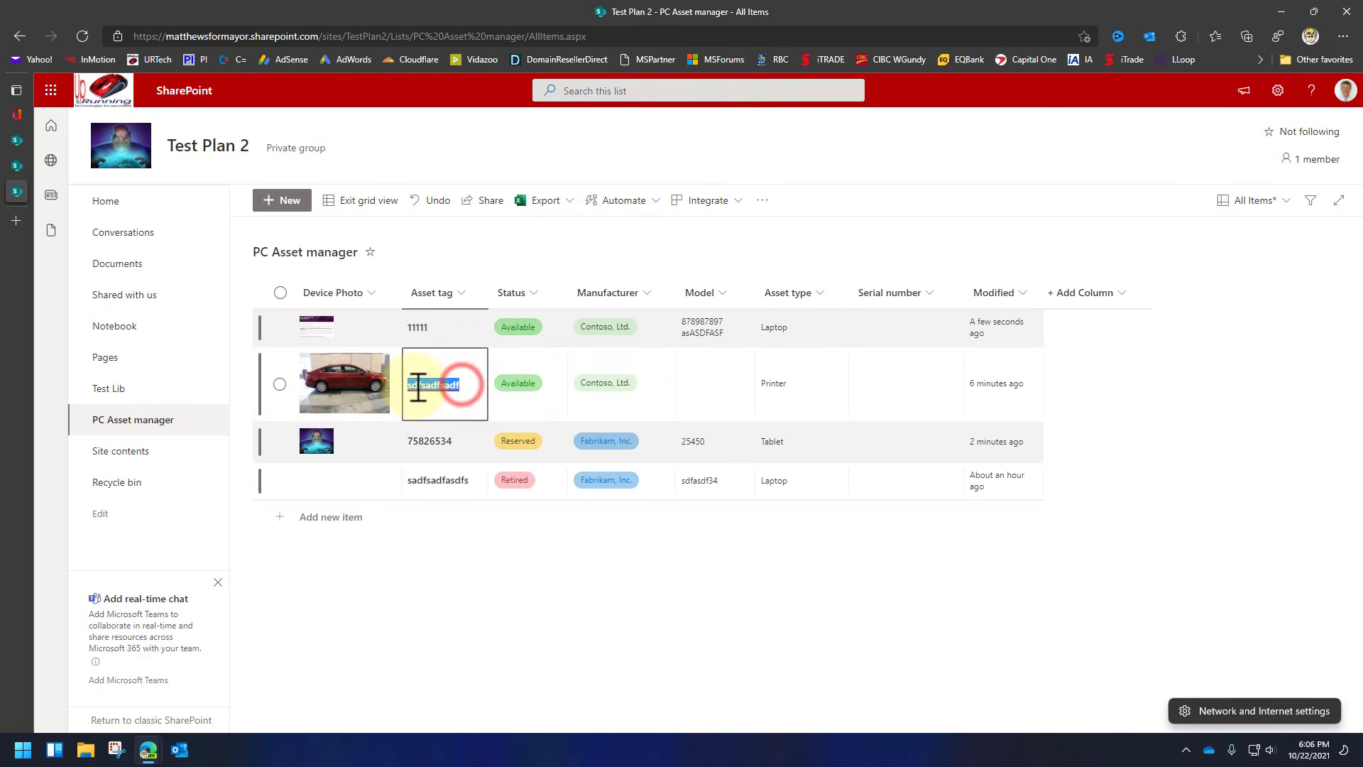
text(455677889)
click(792, 394)
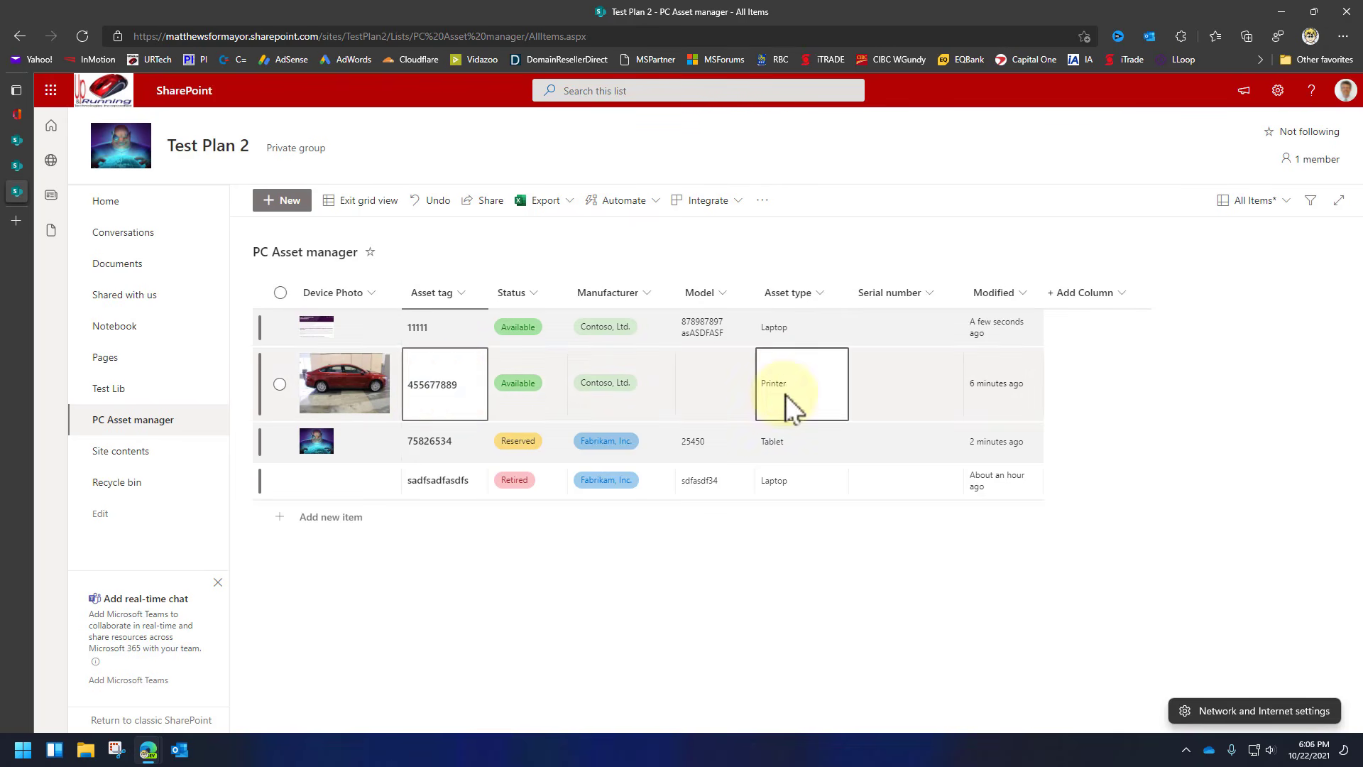
click(792, 387)
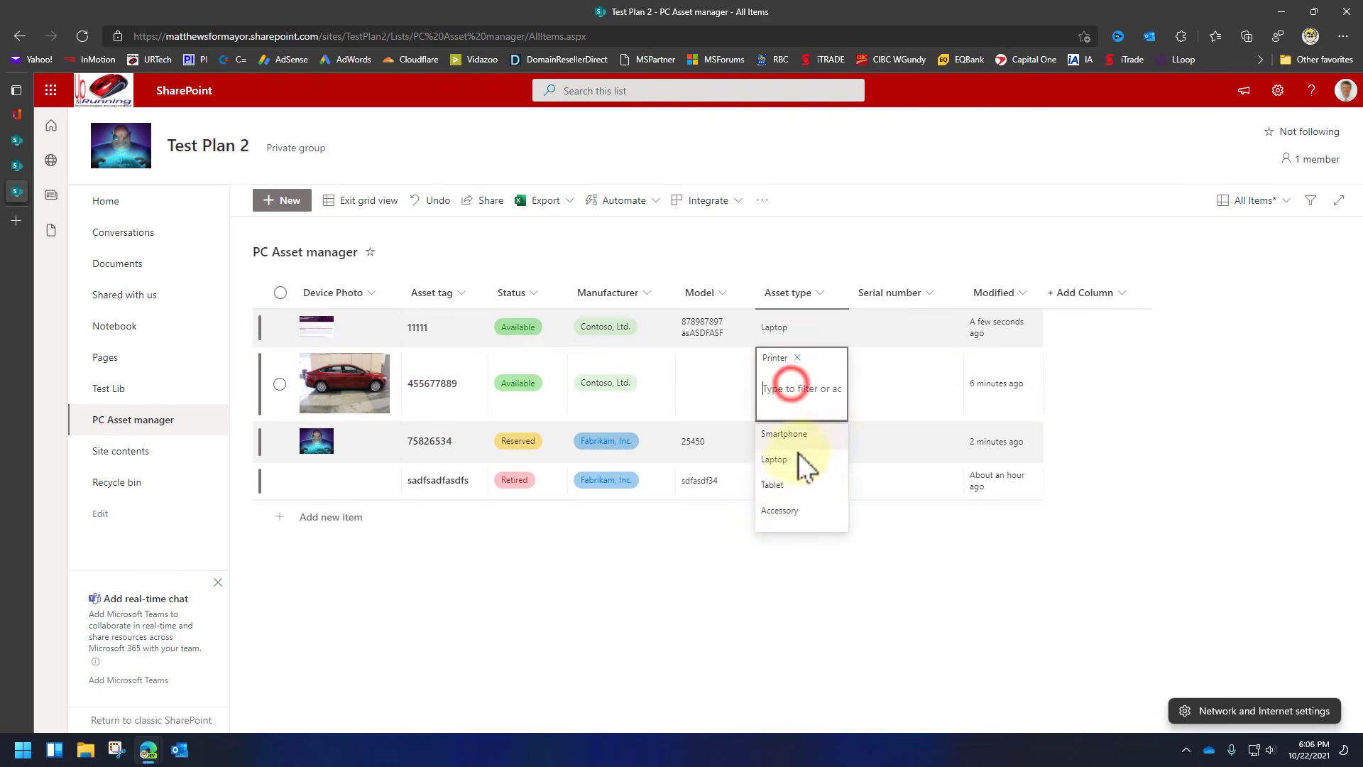
click(778, 485)
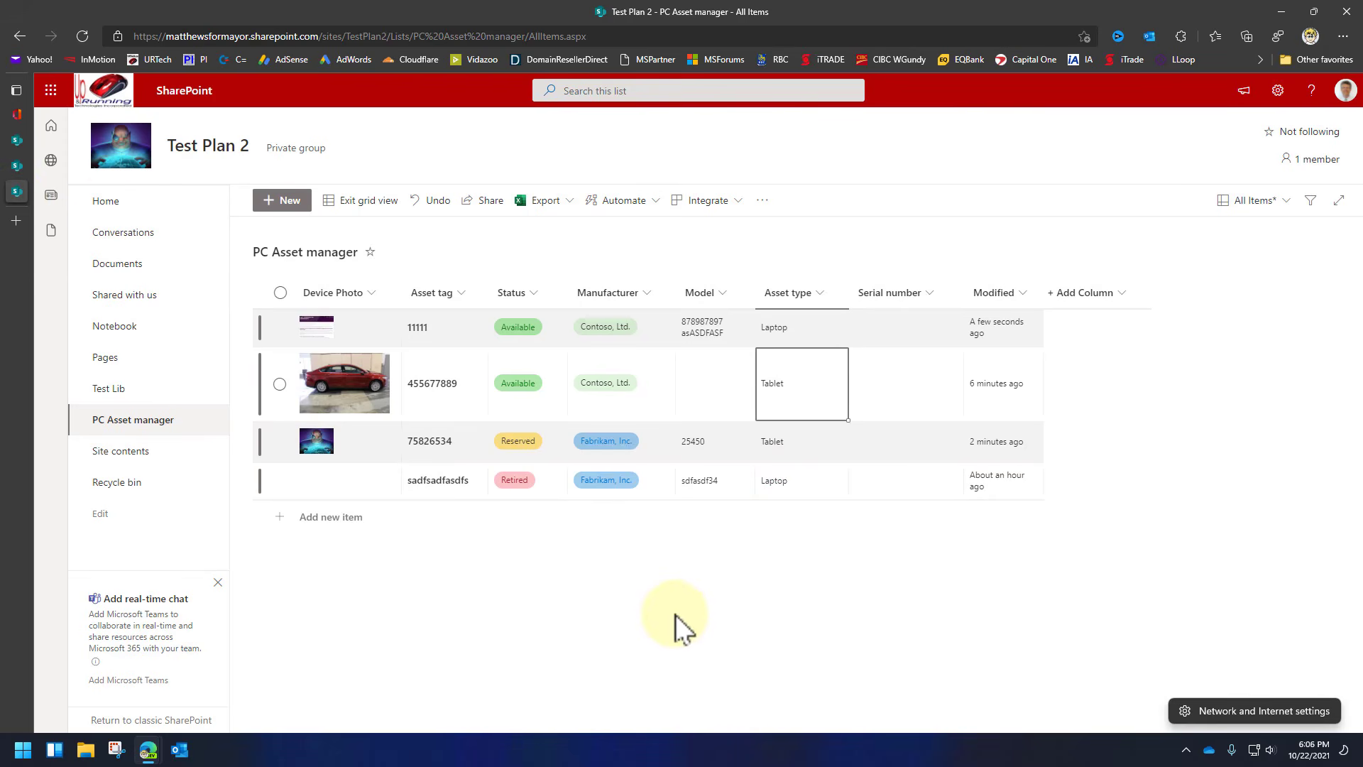
click(369, 202)
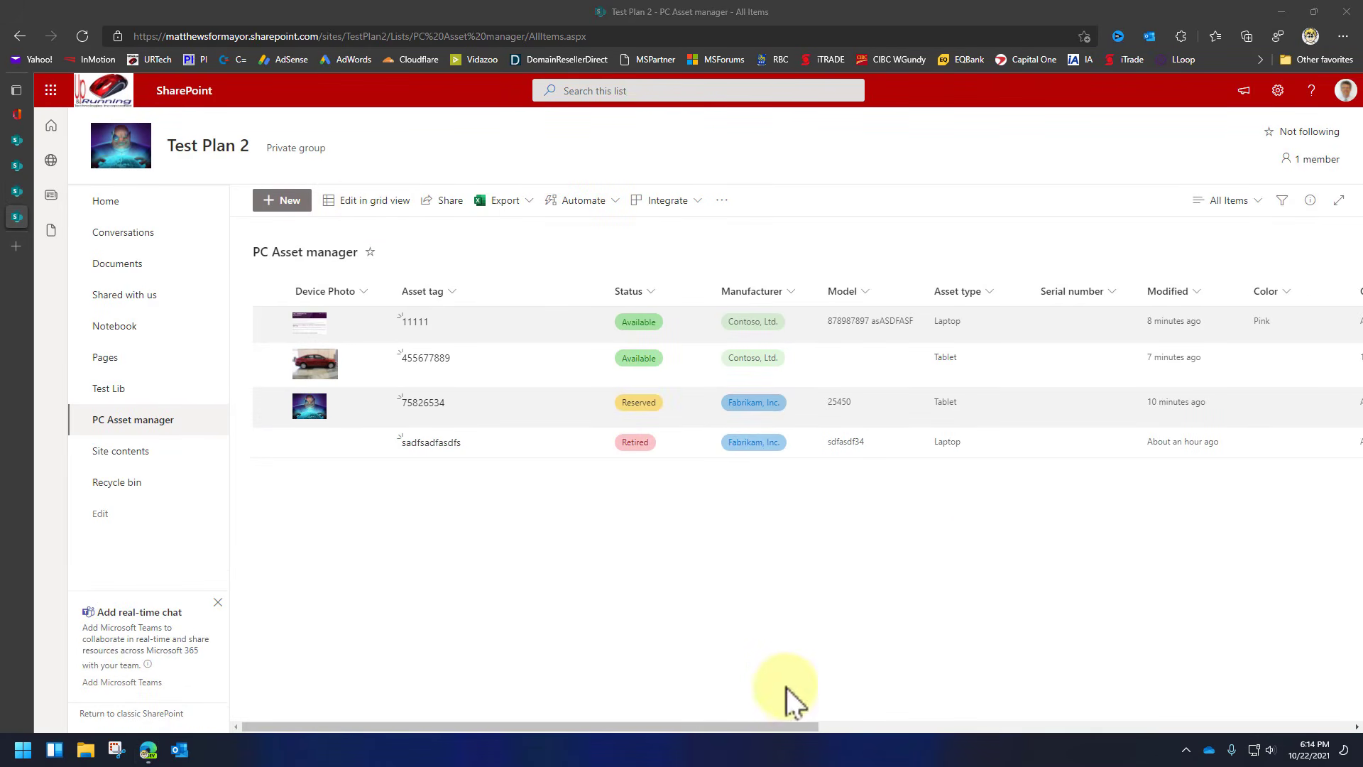
drag(768, 731, 751, 701)
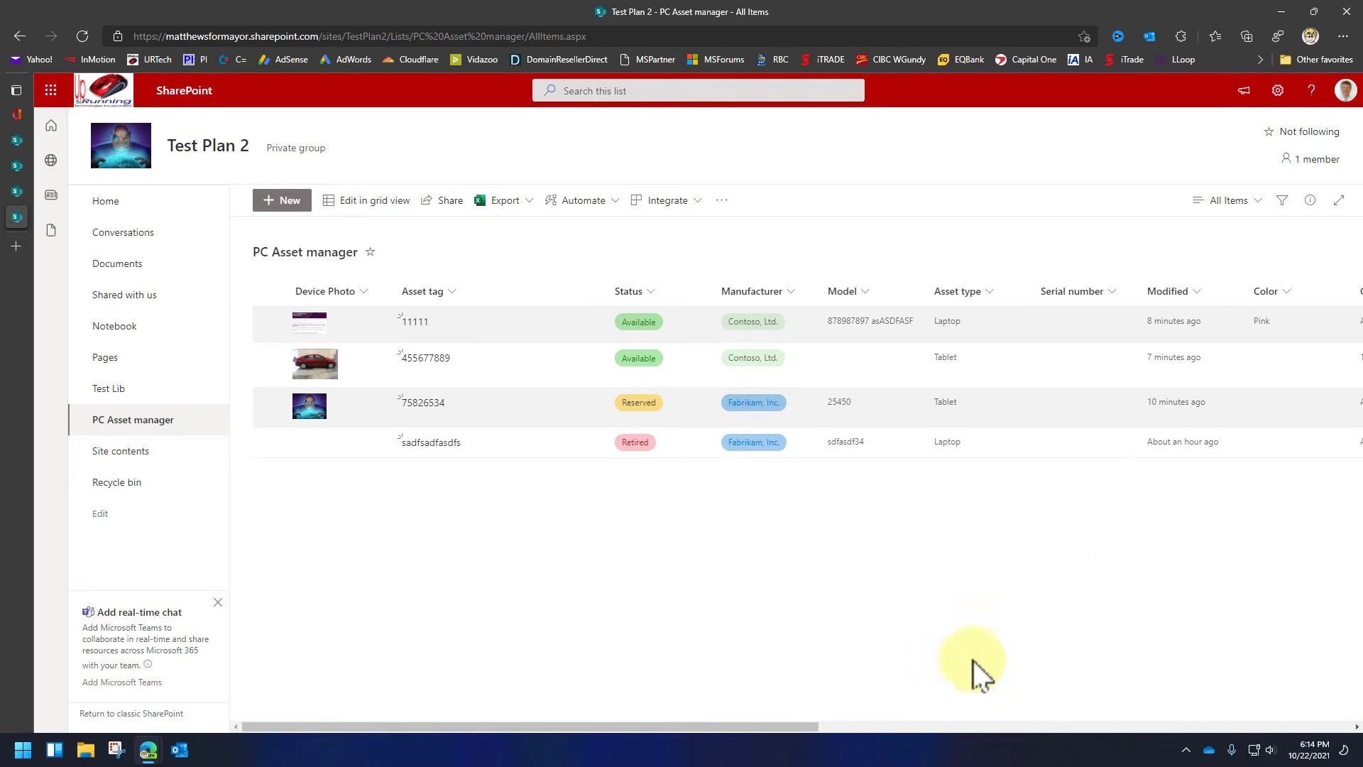
In the current view's settings, hide Manufacturer, ID, Label setting, Order #, owner, and purchase columns.
click(1259, 206)
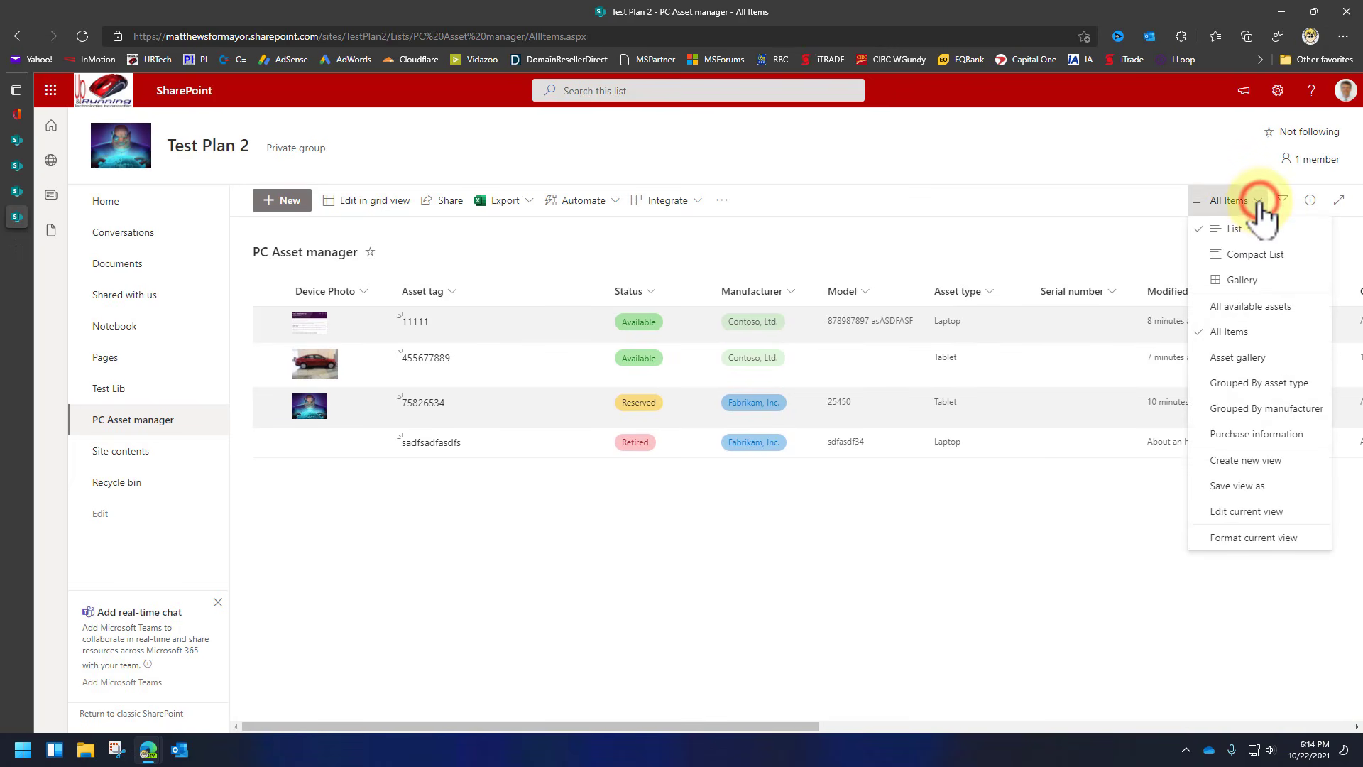
click(1247, 512)
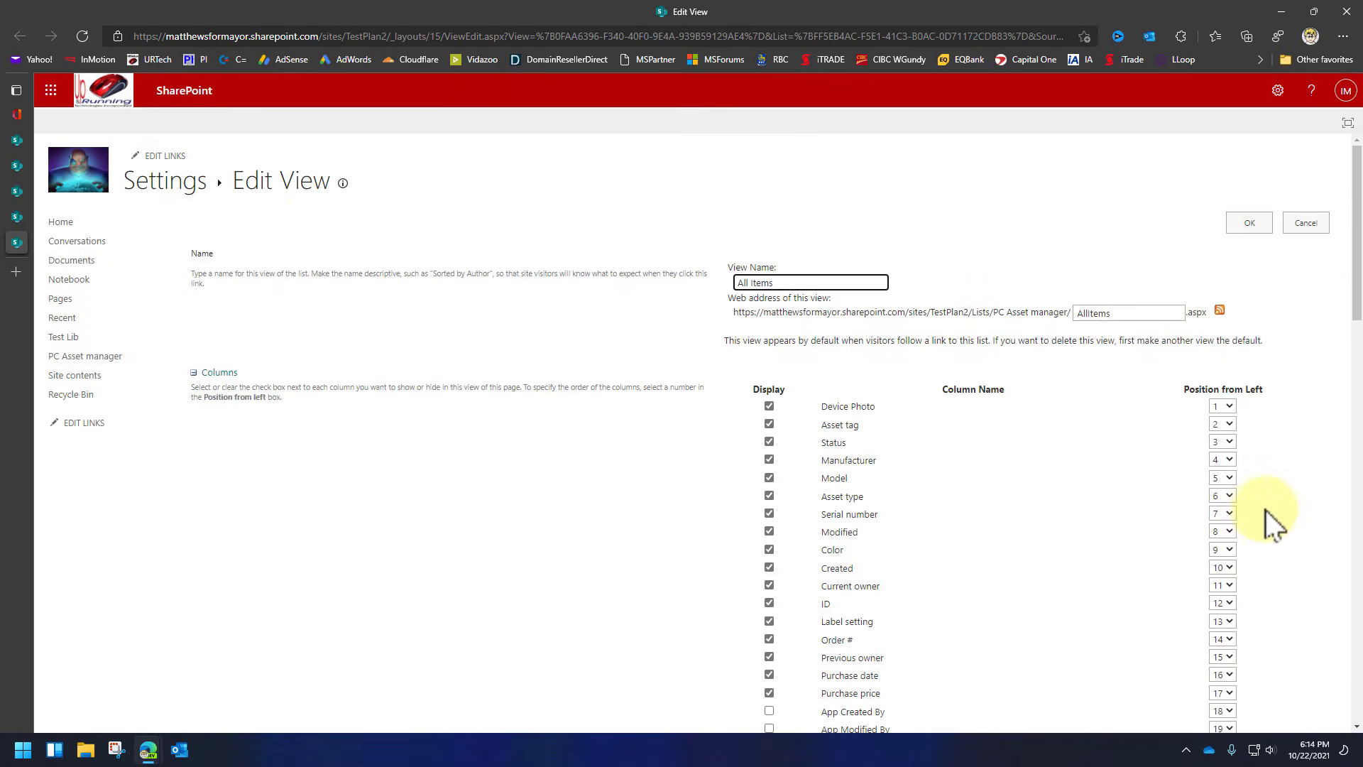
drag(811, 284, 694, 287)
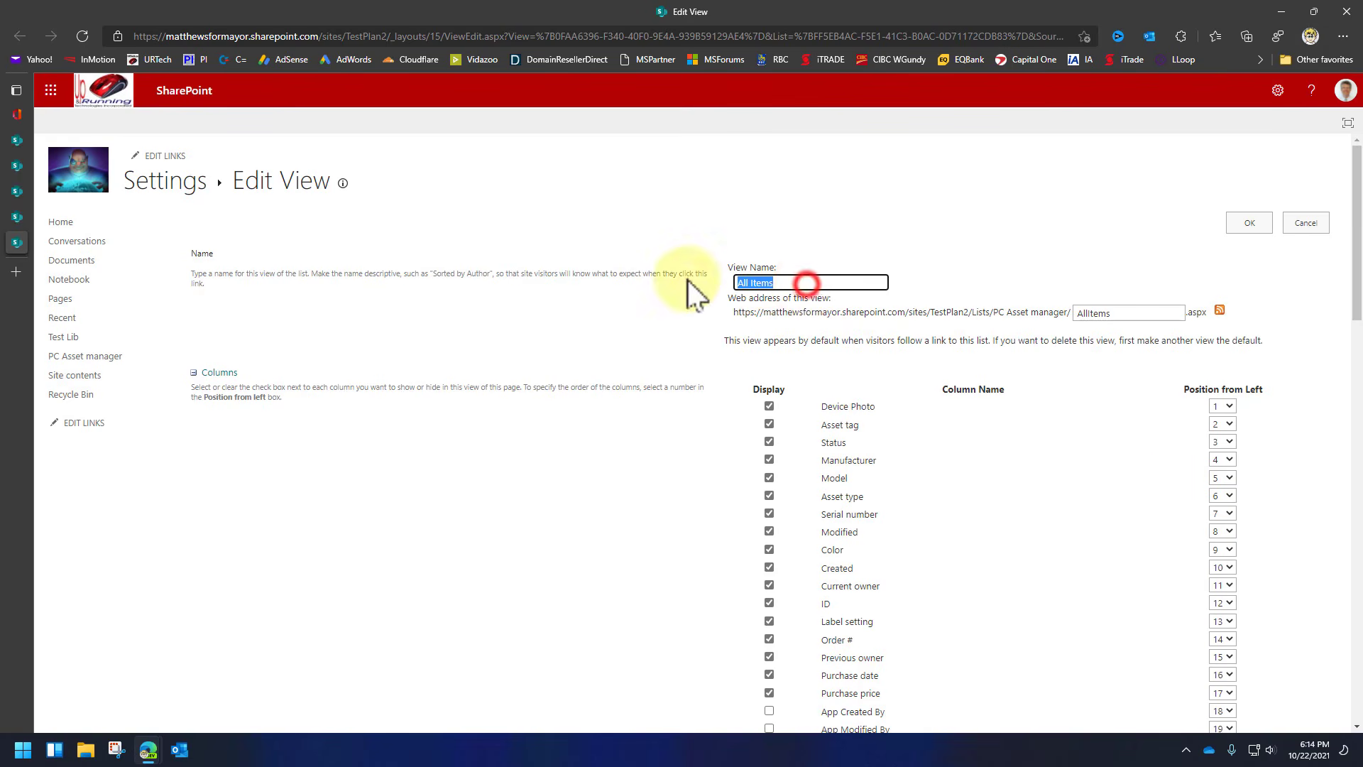
scroll(1132, 492, down, 2)
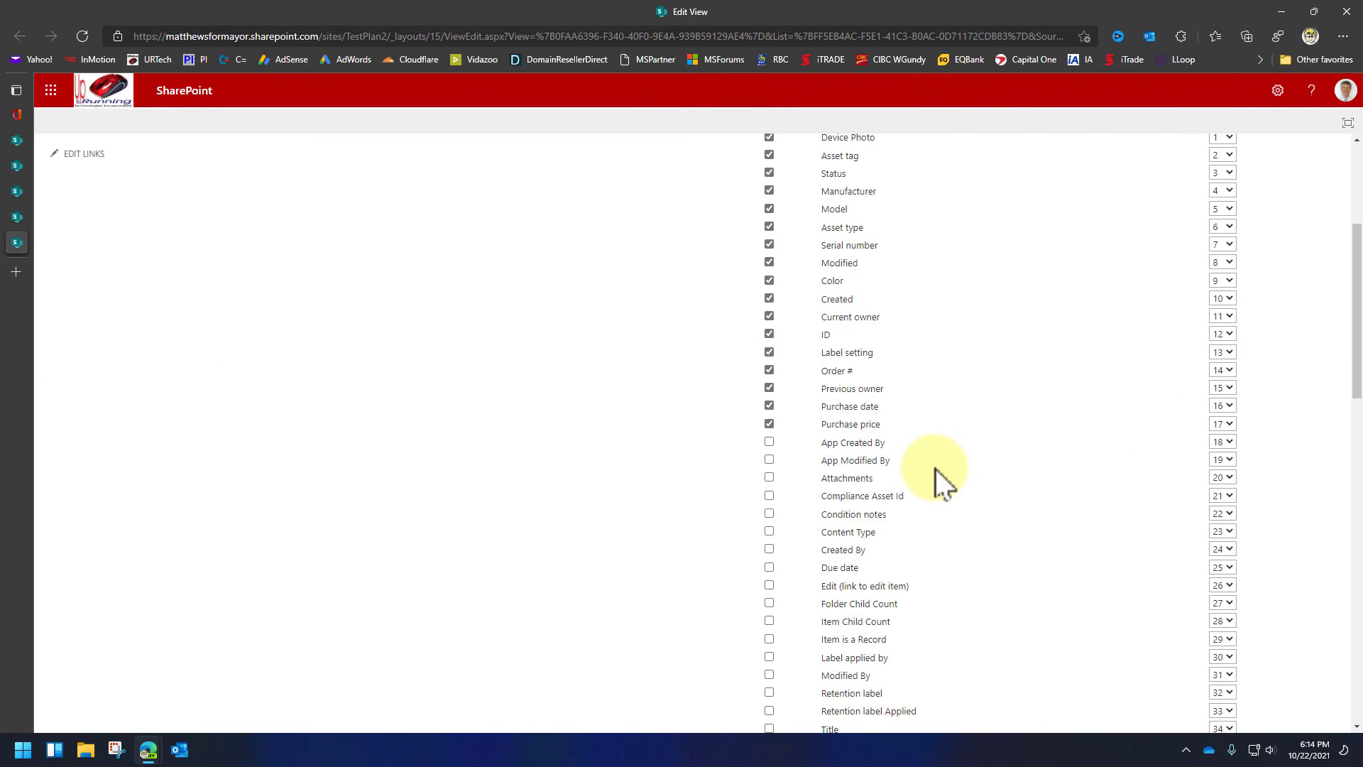
scroll(781, 298, up, 3)
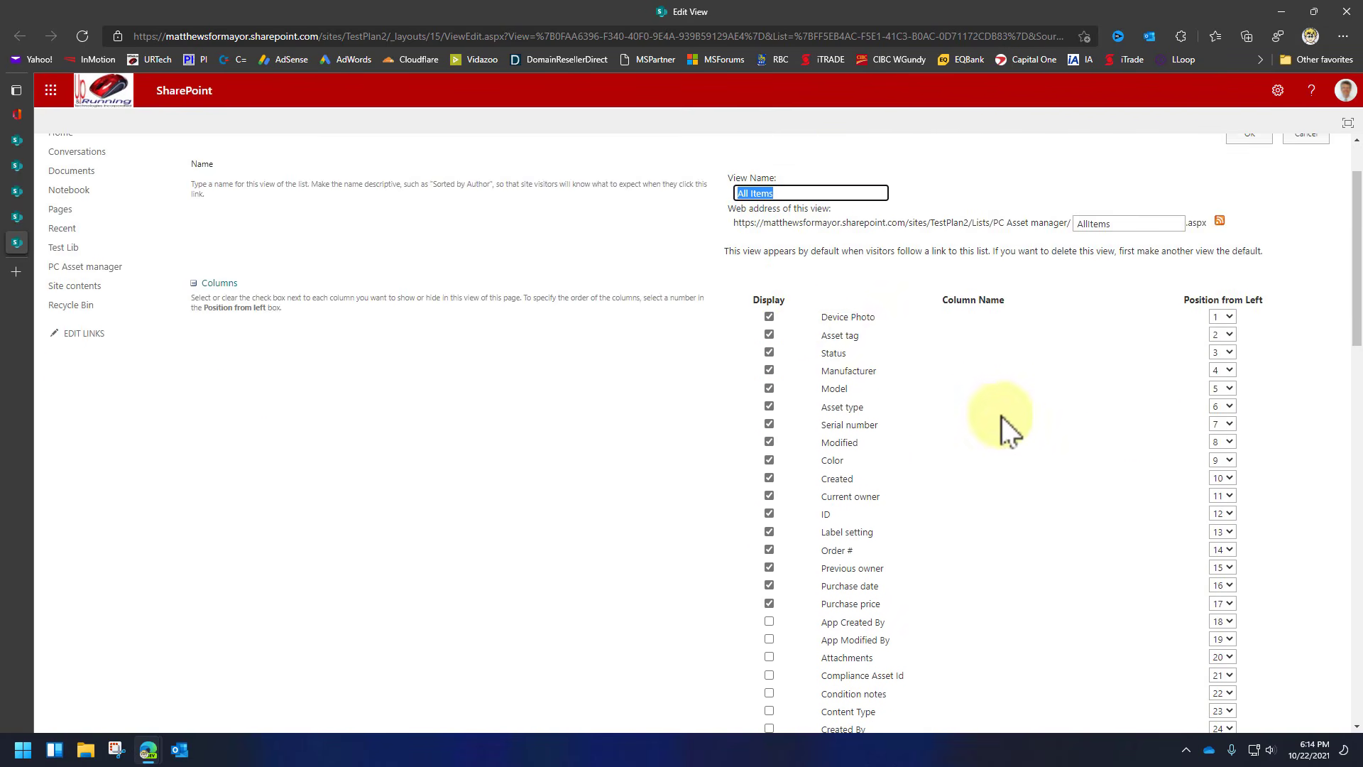
click(768, 370)
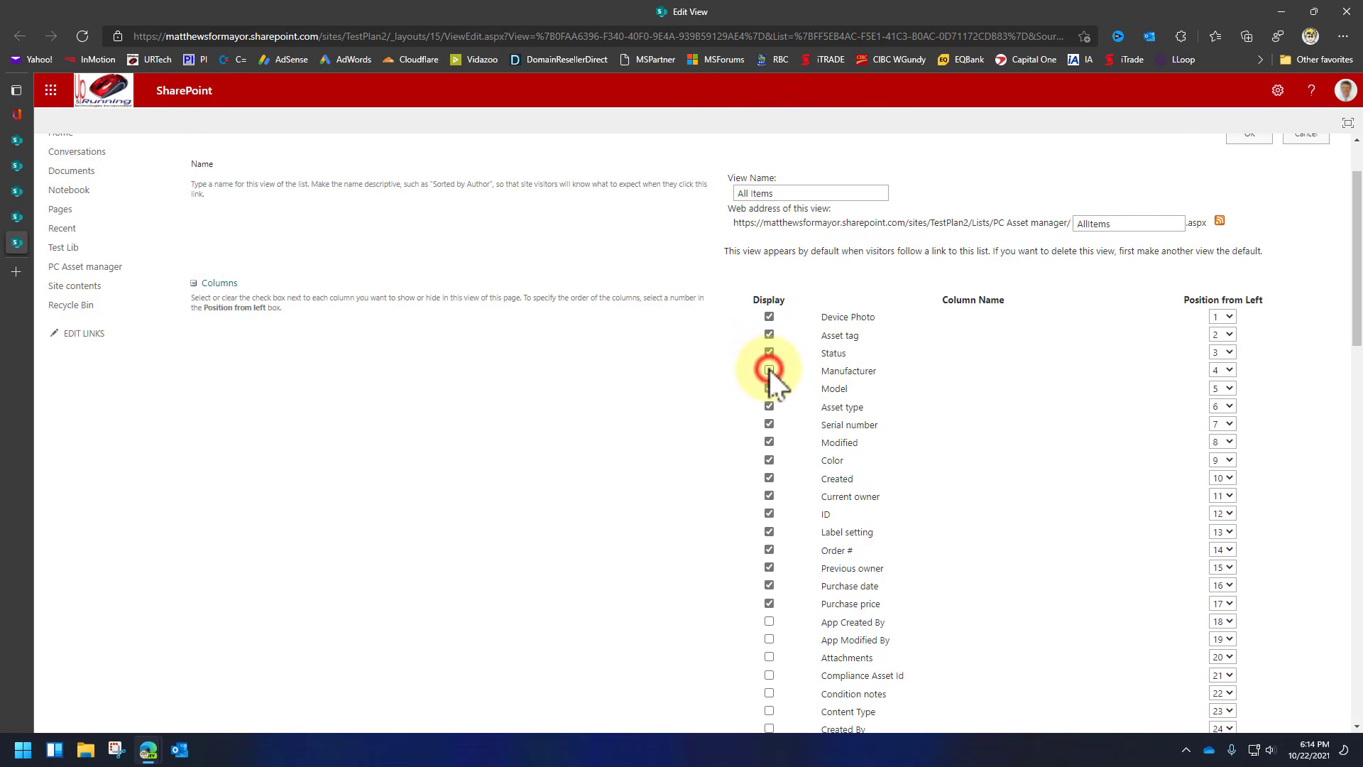
click(768, 513)
click(768, 533)
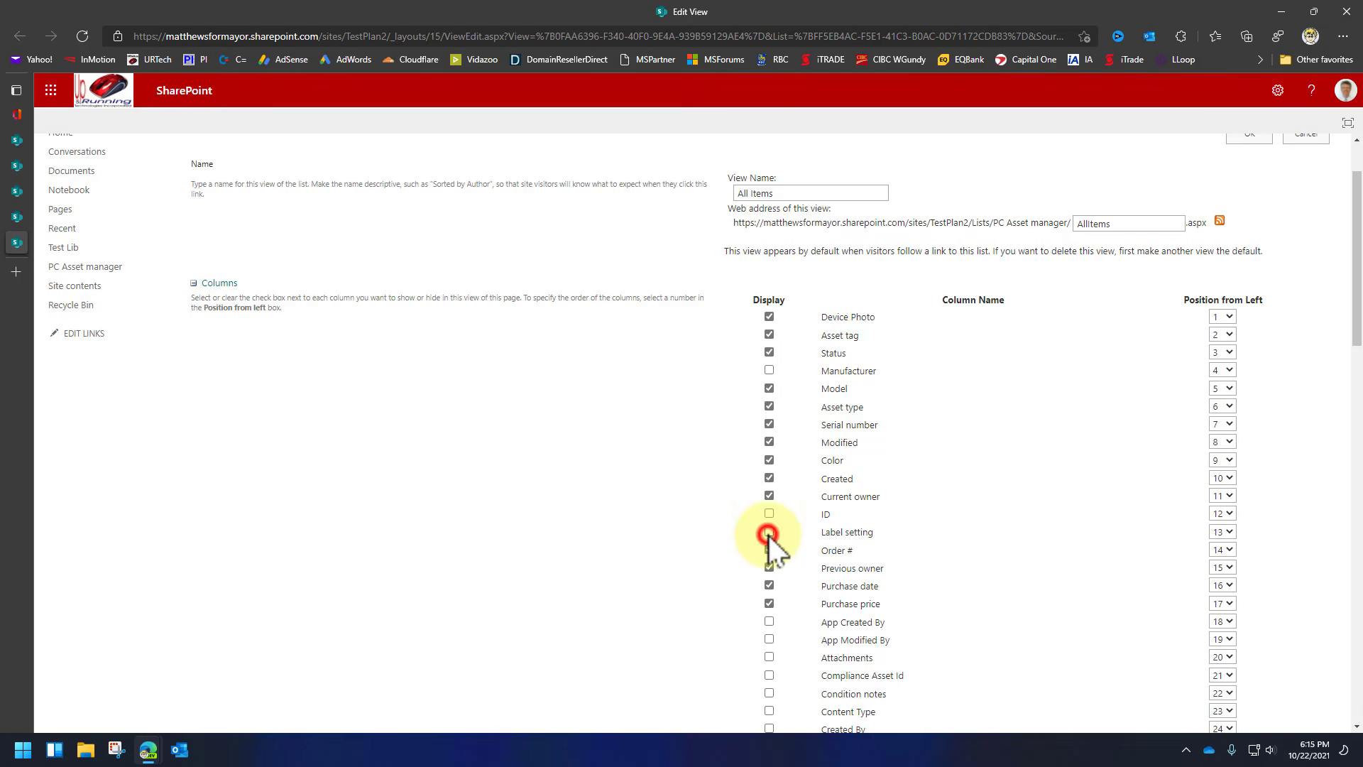
click(770, 550)
click(768, 568)
click(769, 583)
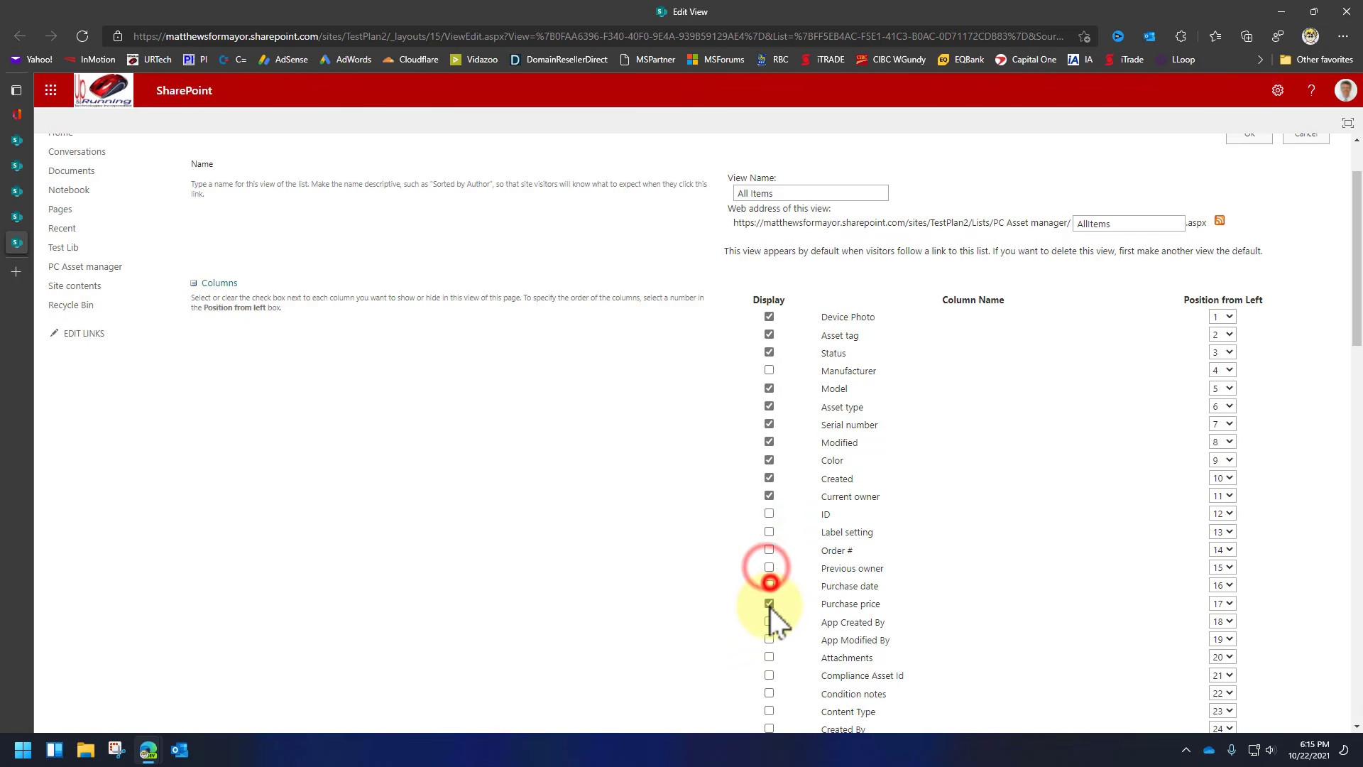
click(769, 603)
click(770, 495)
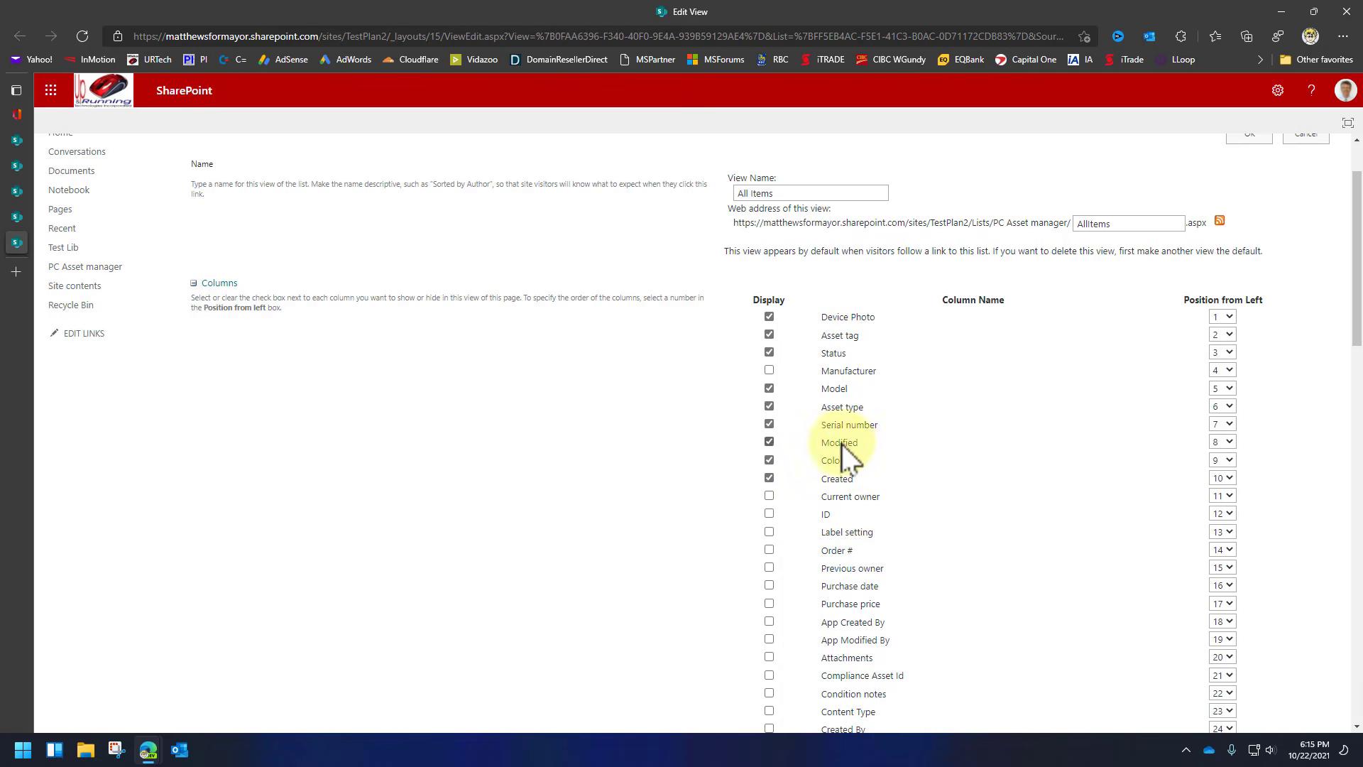
Show the Created By column and move Color to position 1.
scroll(886, 533, down, 6)
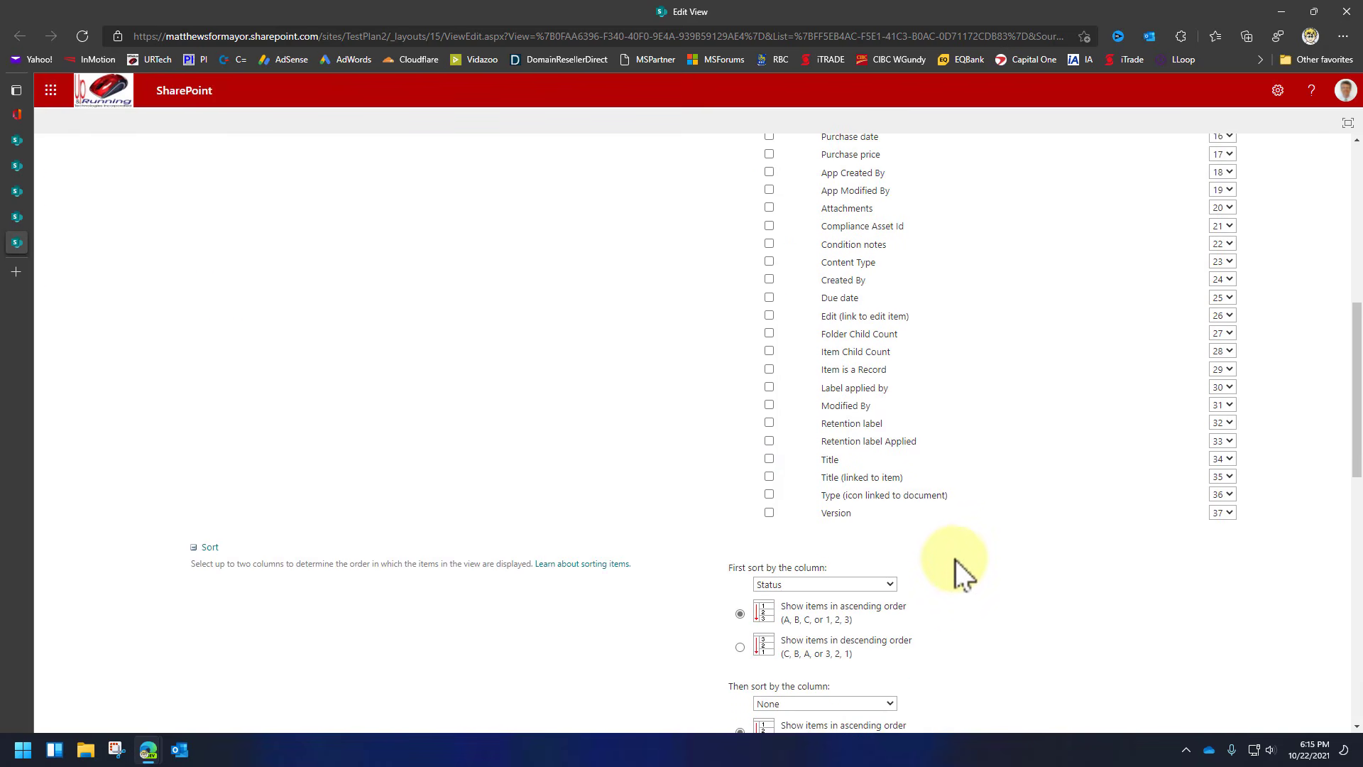
click(769, 279)
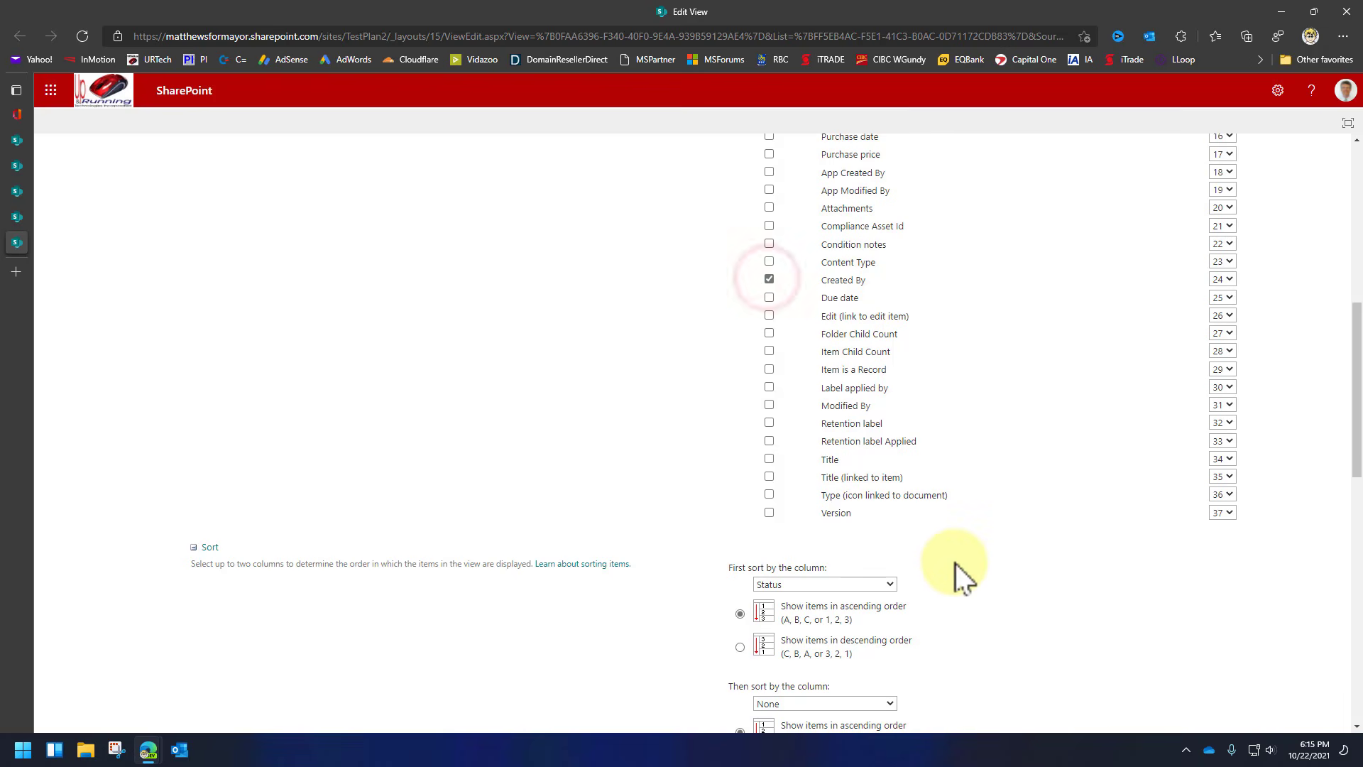
scroll(979, 553, up, 1)
scroll(978, 554, up, 5)
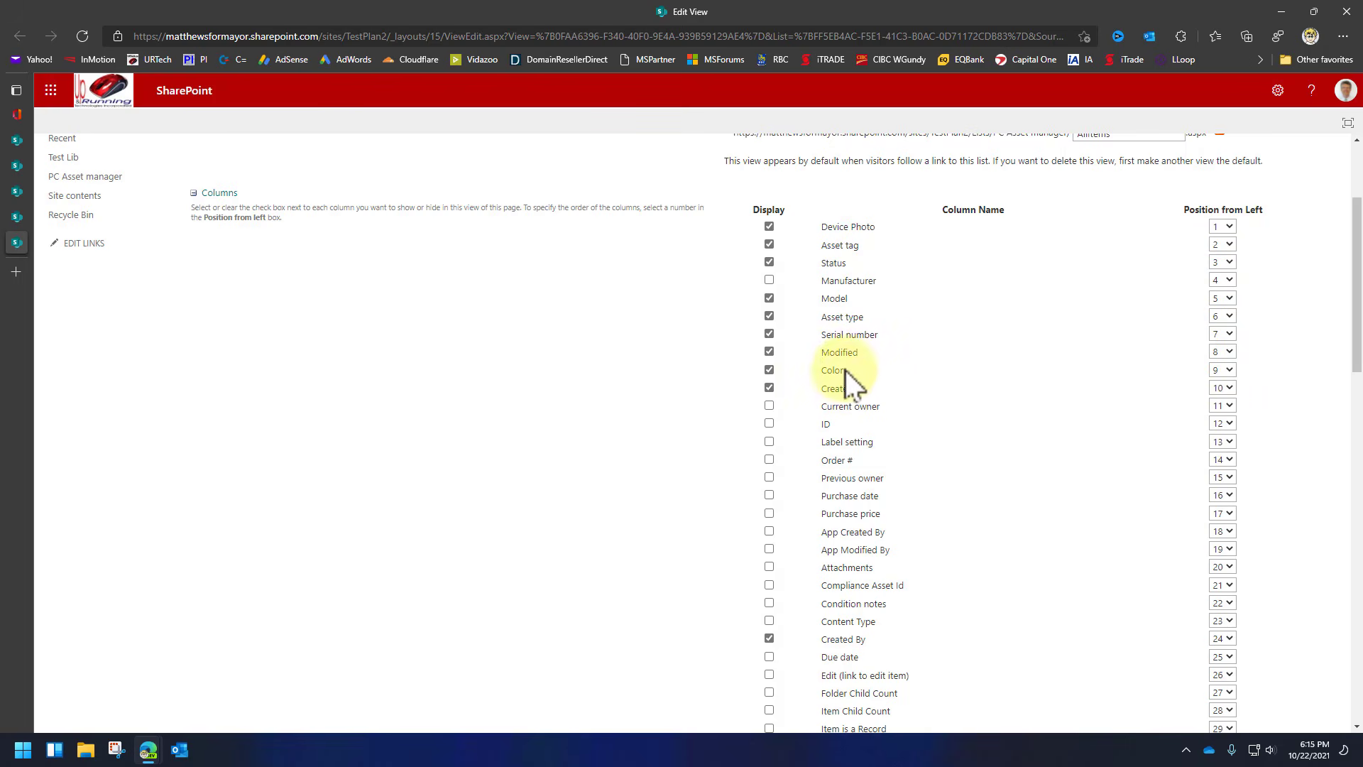
click(1230, 369)
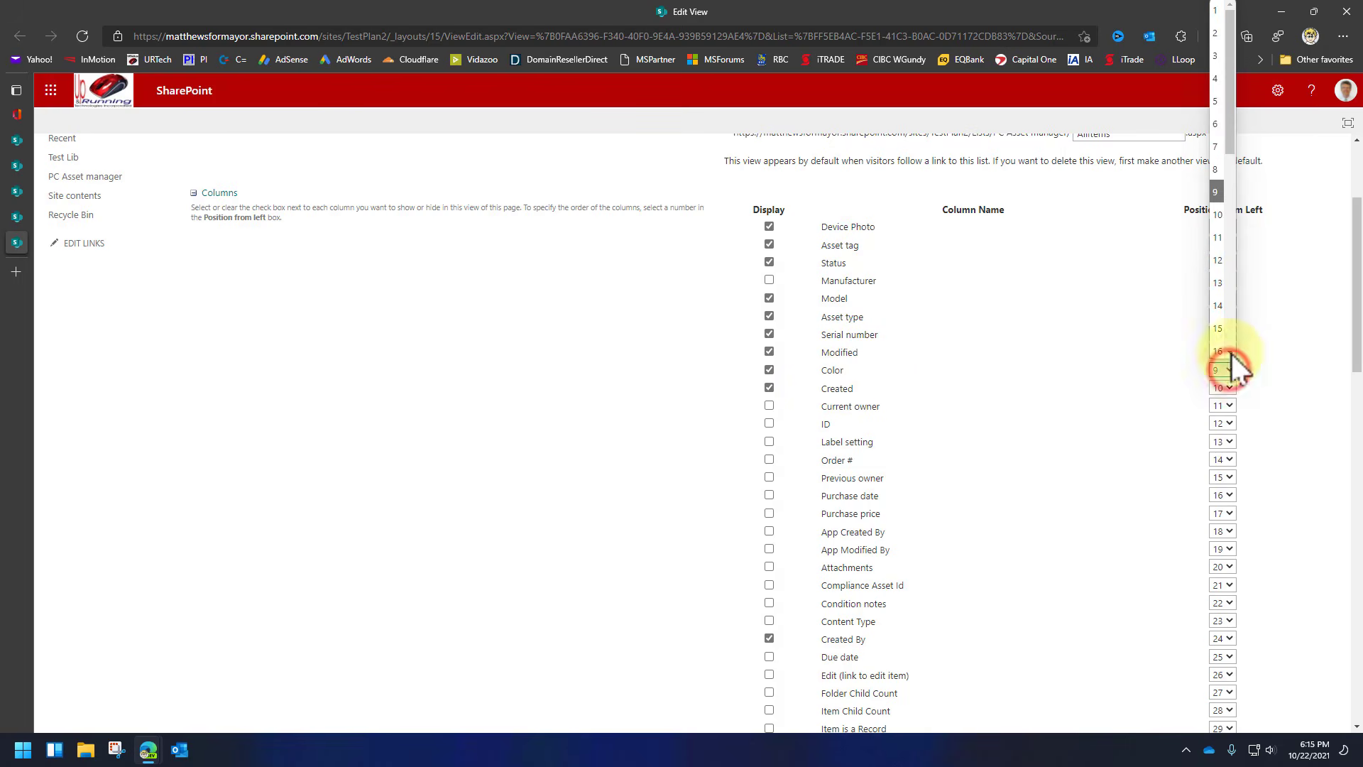
click(1217, 10)
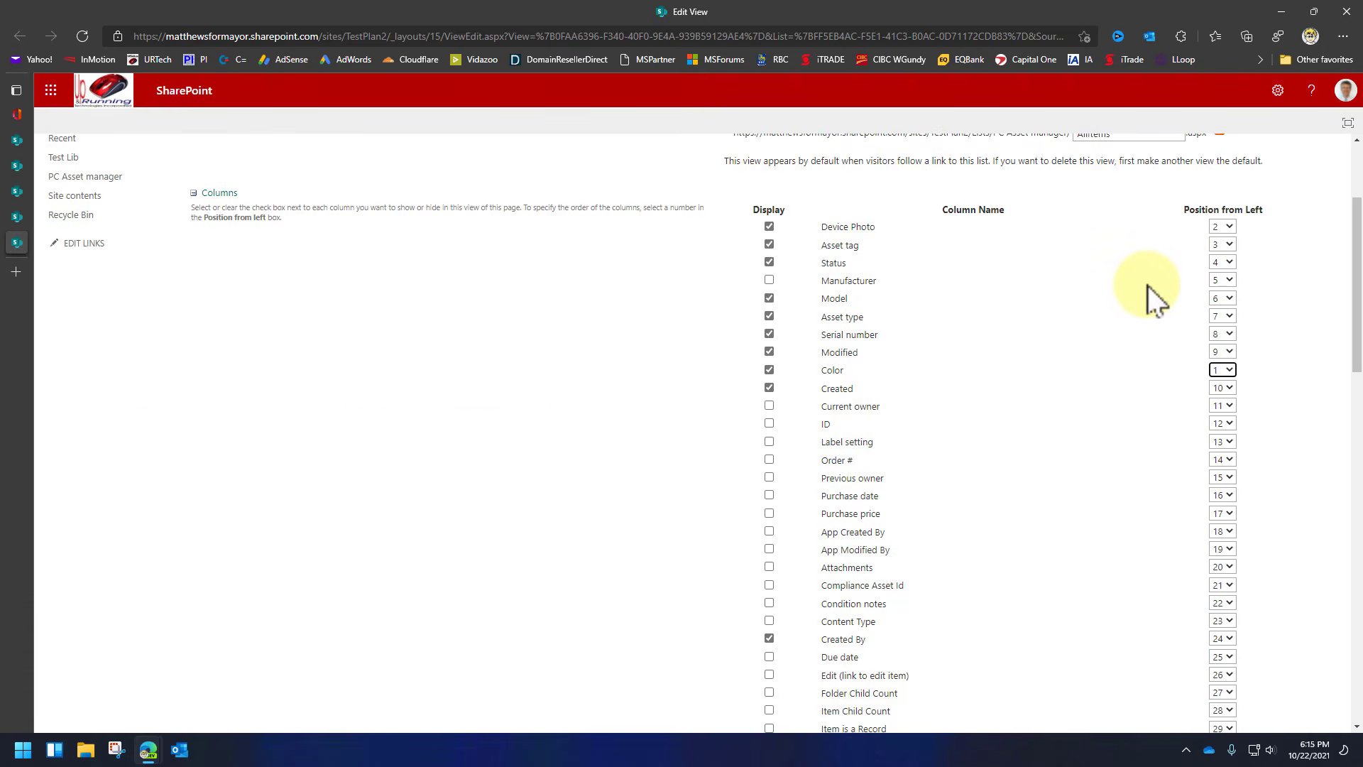
Set the view style to Boxed and save the view.
scroll(1147, 286, up, 3)
scroll(1140, 366, down, 5)
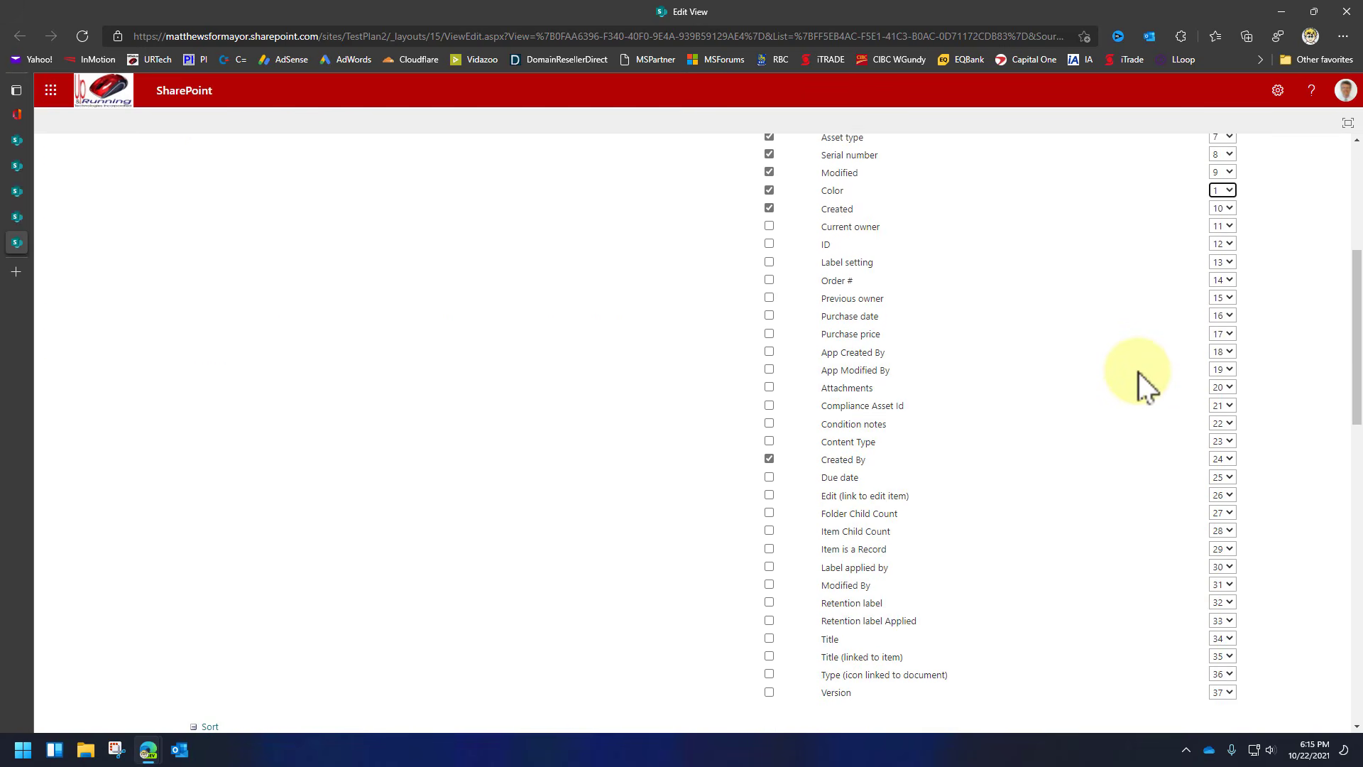
scroll(1136, 373, down, 6)
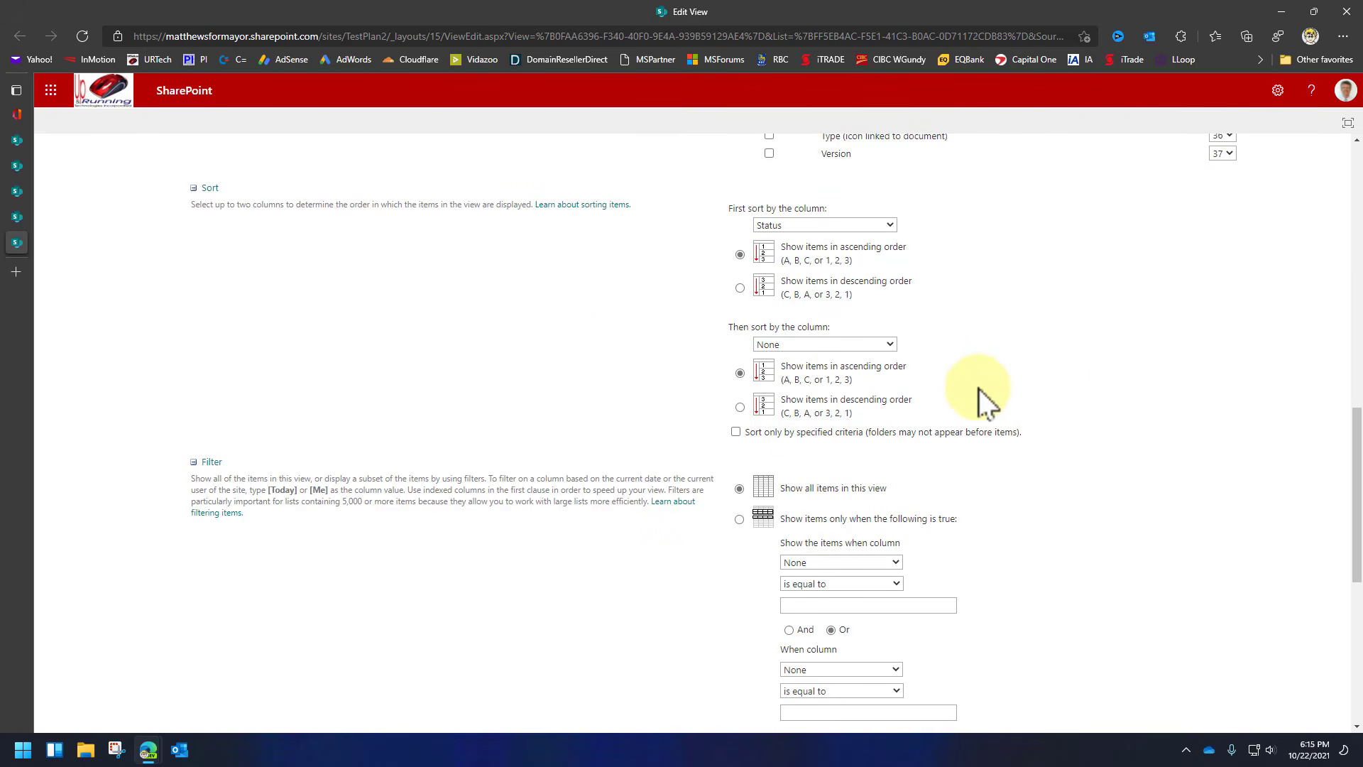
scroll(544, 466, down, 5)
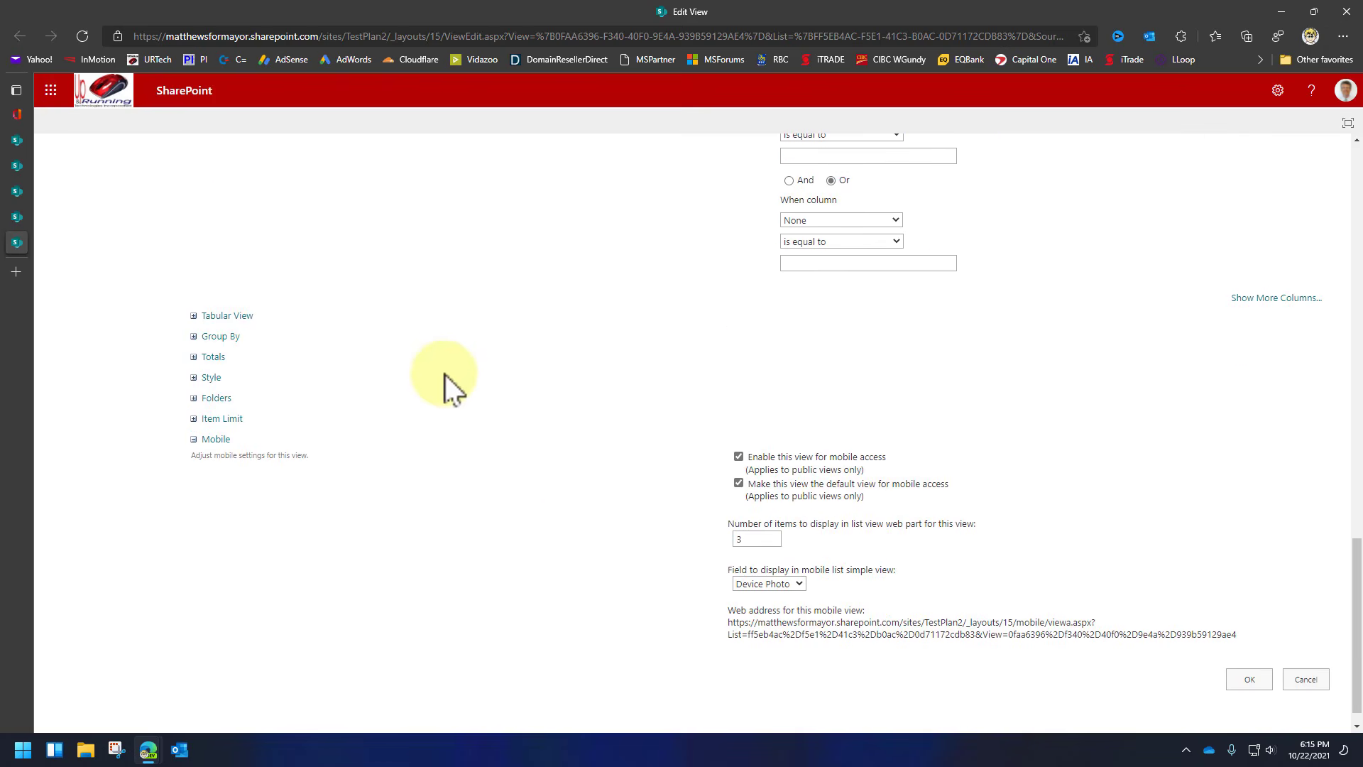
click(192, 377)
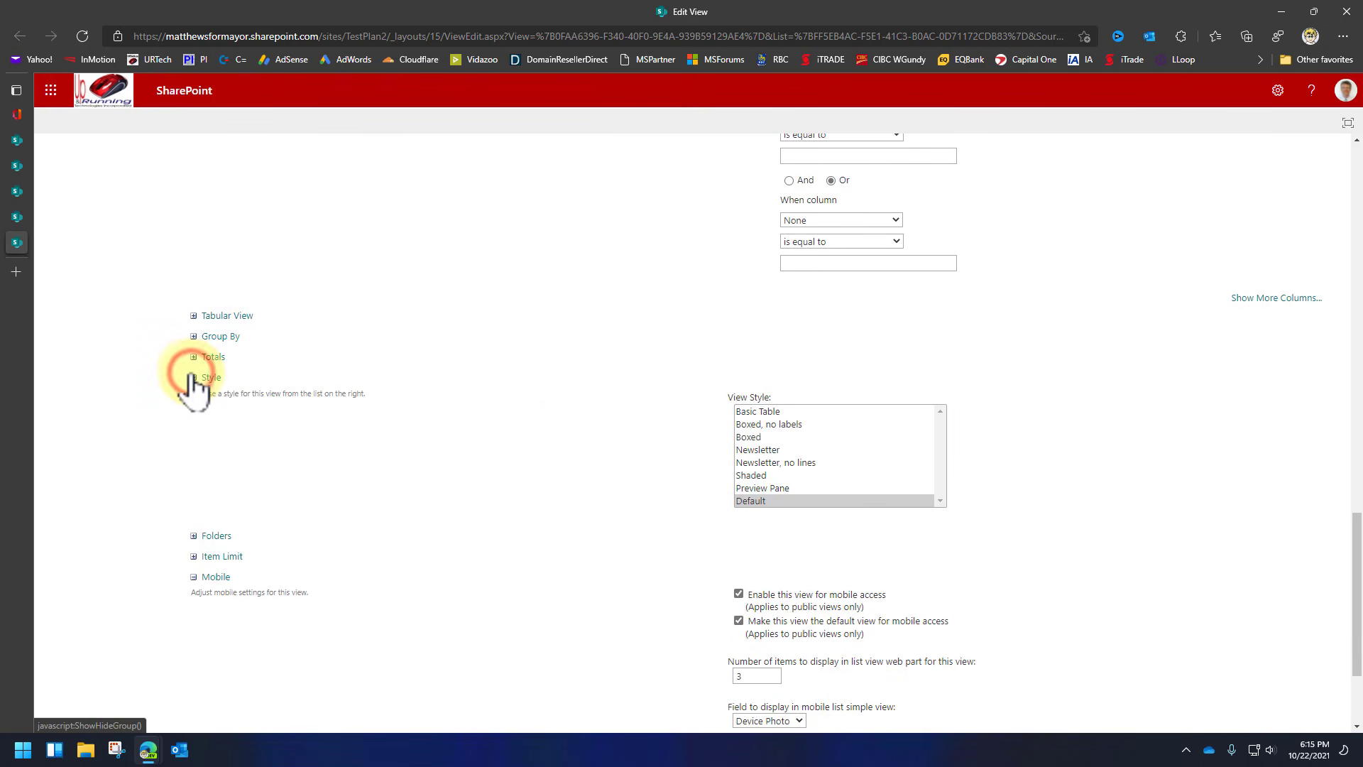
click(749, 437)
scroll(710, 585, down, 2)
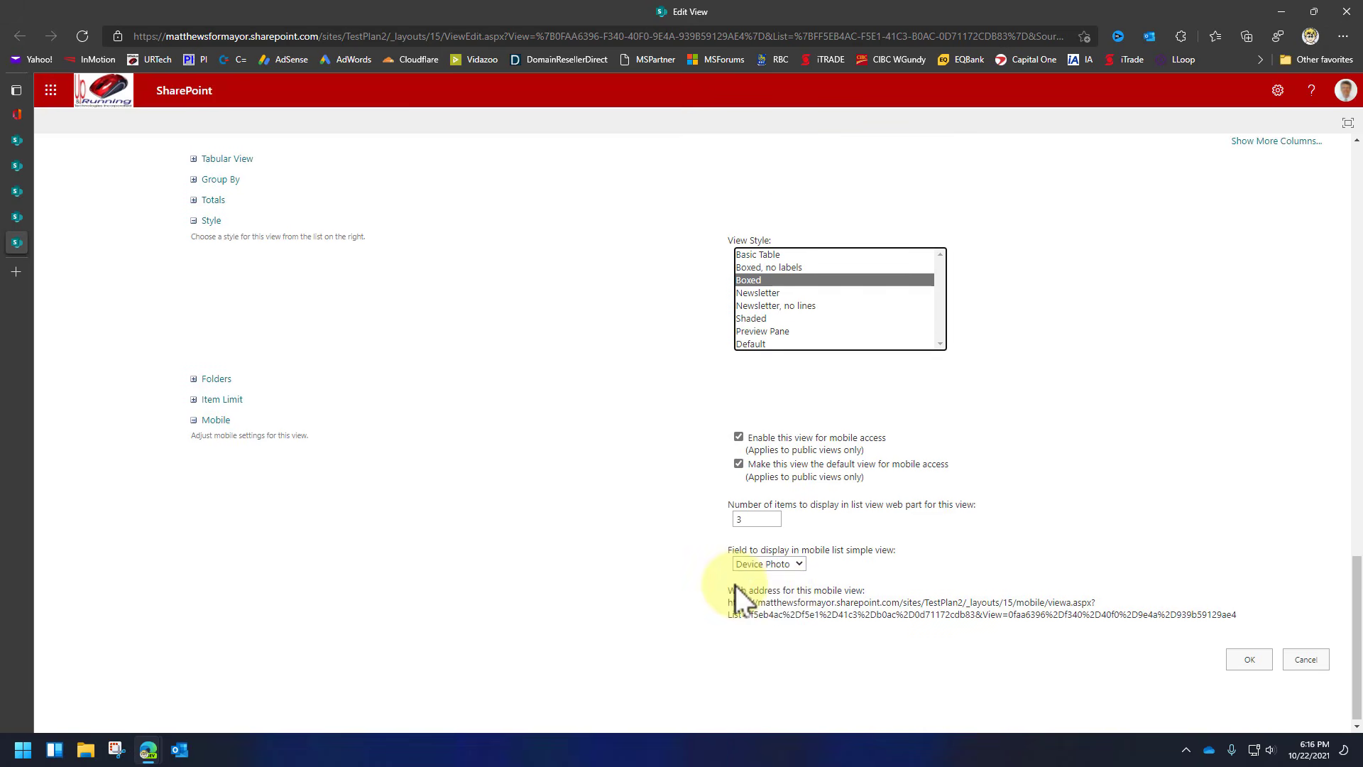
click(1260, 656)
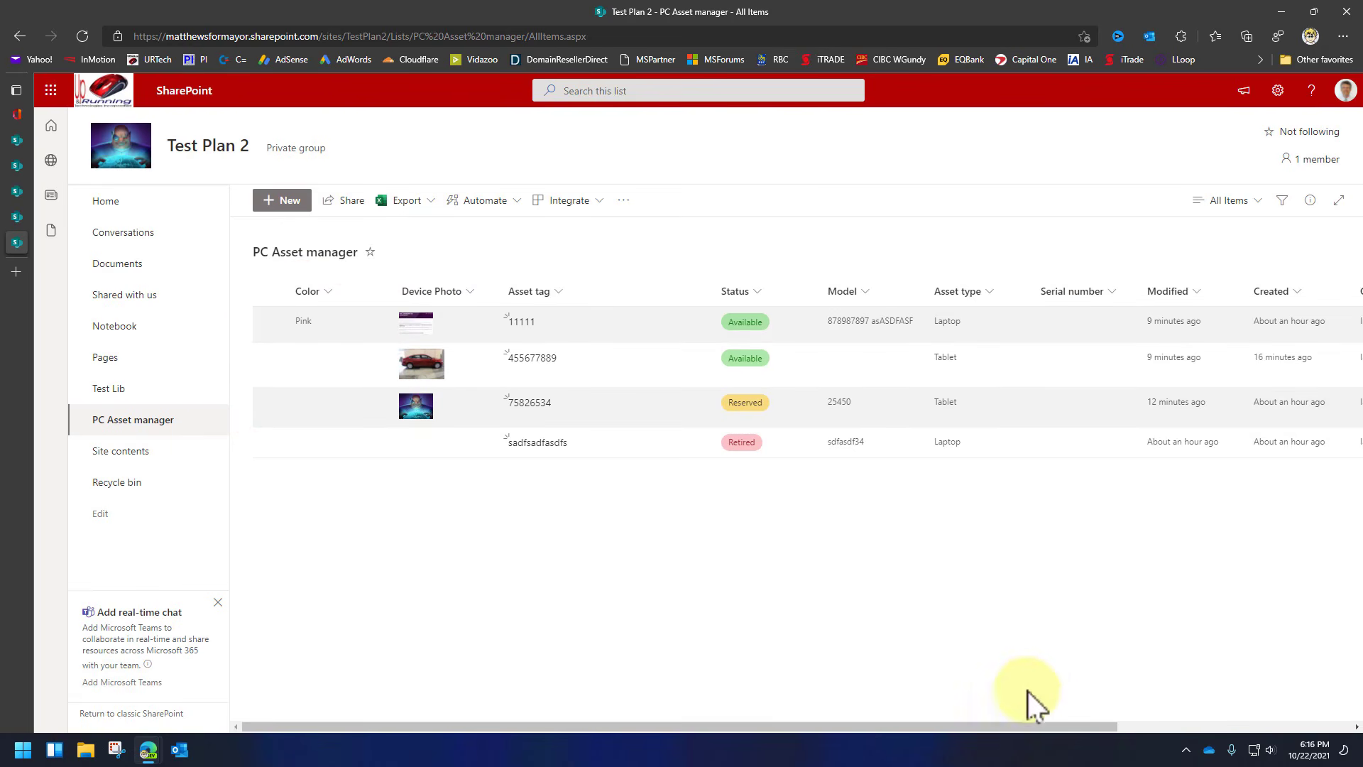
Scroll across the list's columns and bring up the Export menu.
drag(1041, 727, 897, 717)
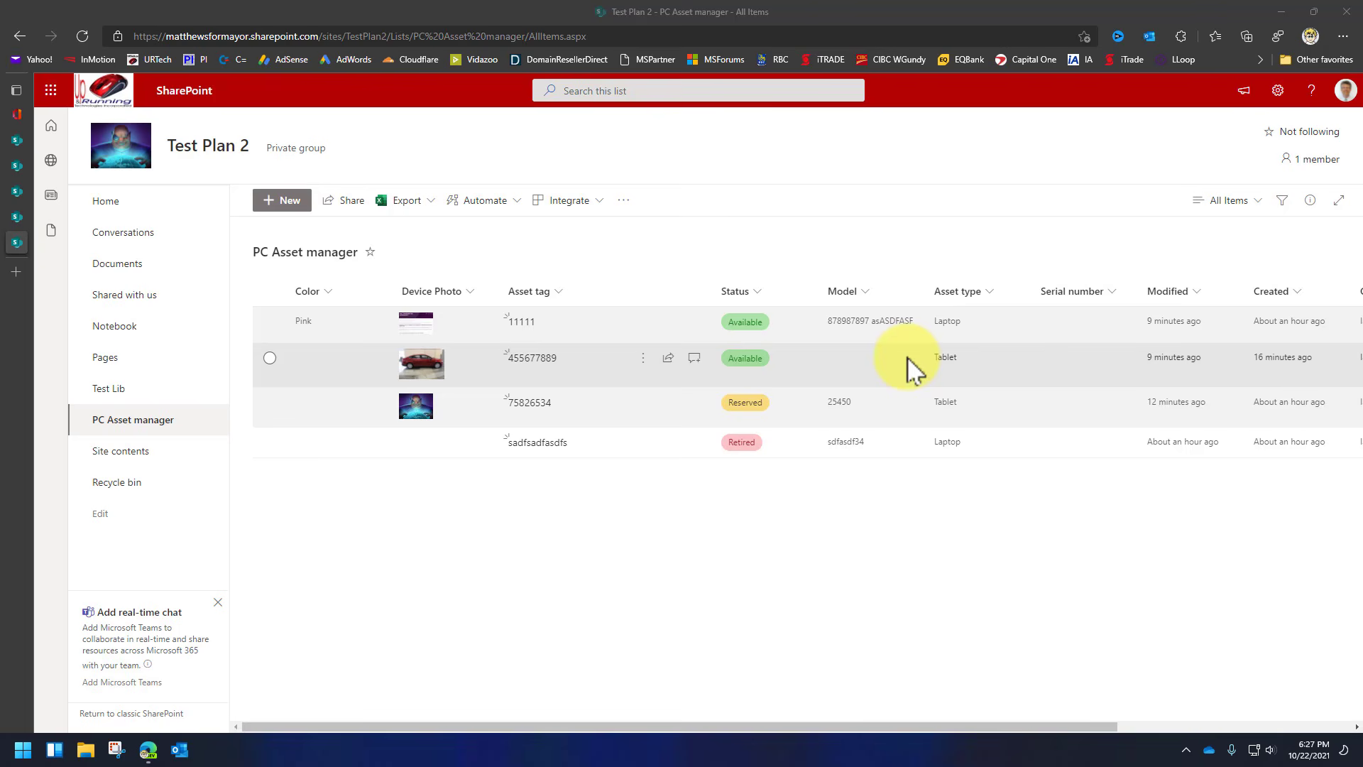
click(431, 201)
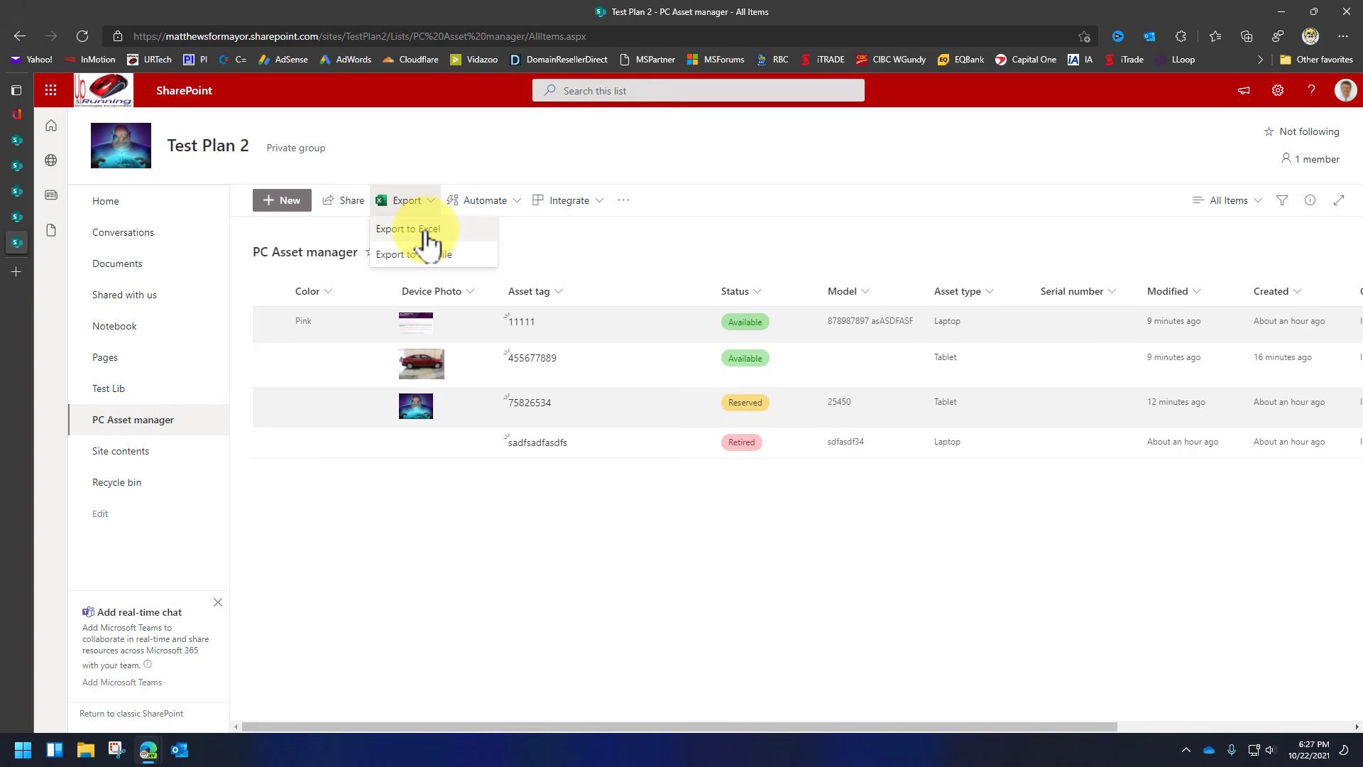
Export the list to Excel and open the downloaded query (1).iqy file.
click(428, 235)
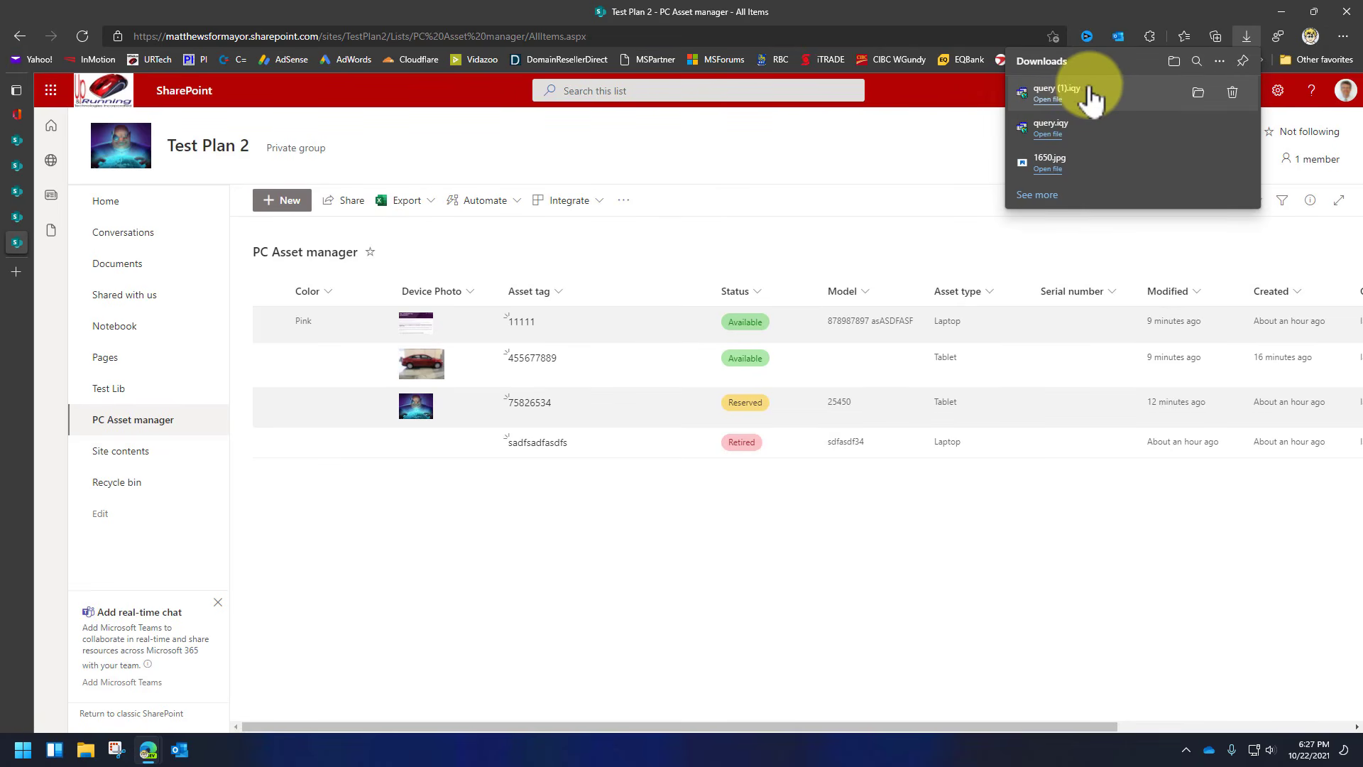
click(1048, 99)
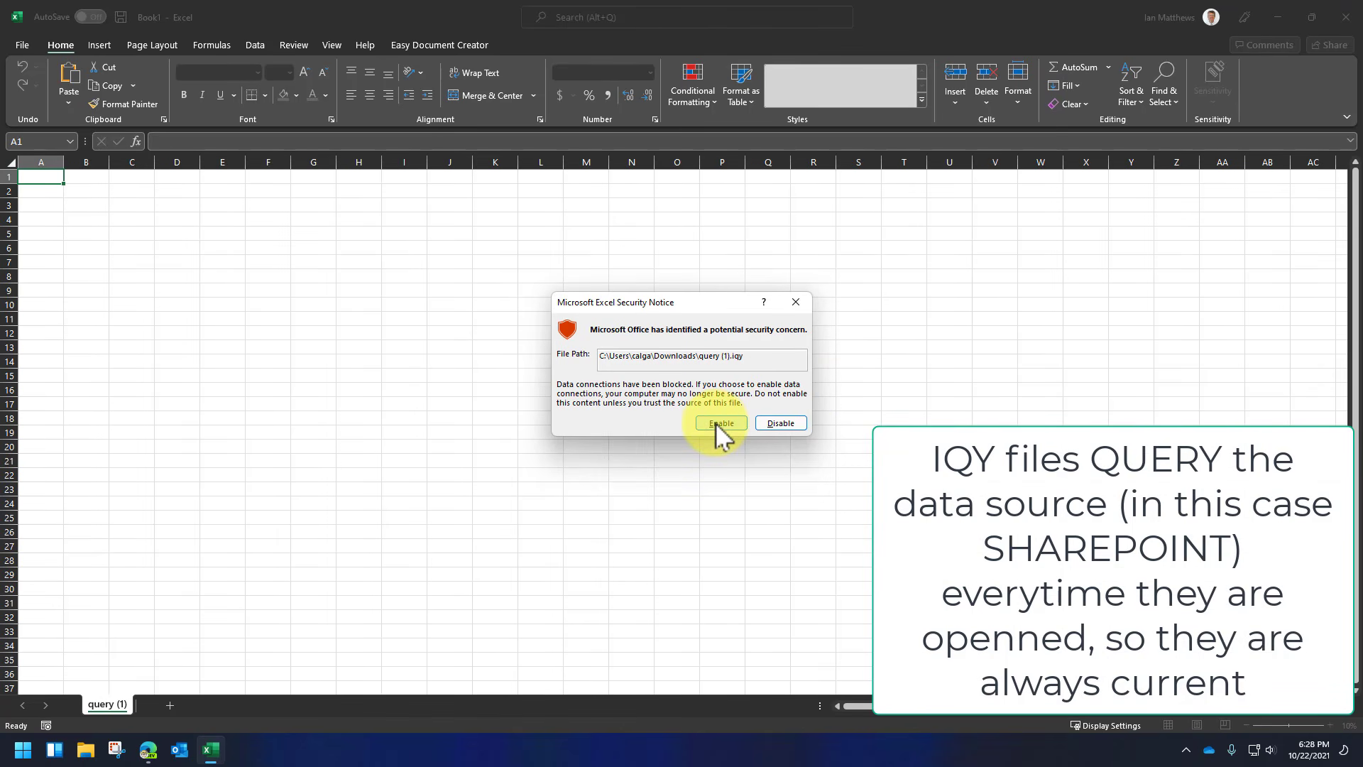
Enable the data connections and filter Asset type to show only Tablet rows.
click(719, 423)
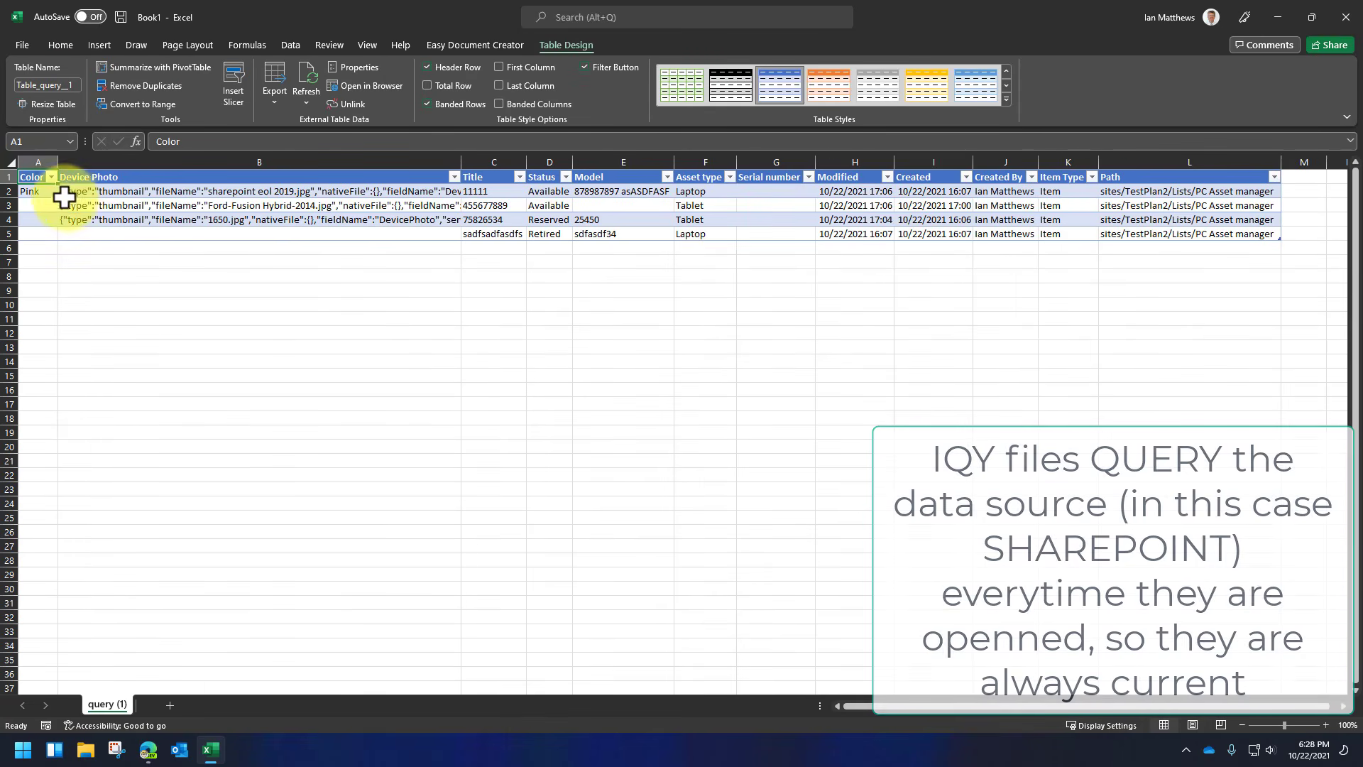
click(1102, 707)
drag(1102, 708, 1111, 708)
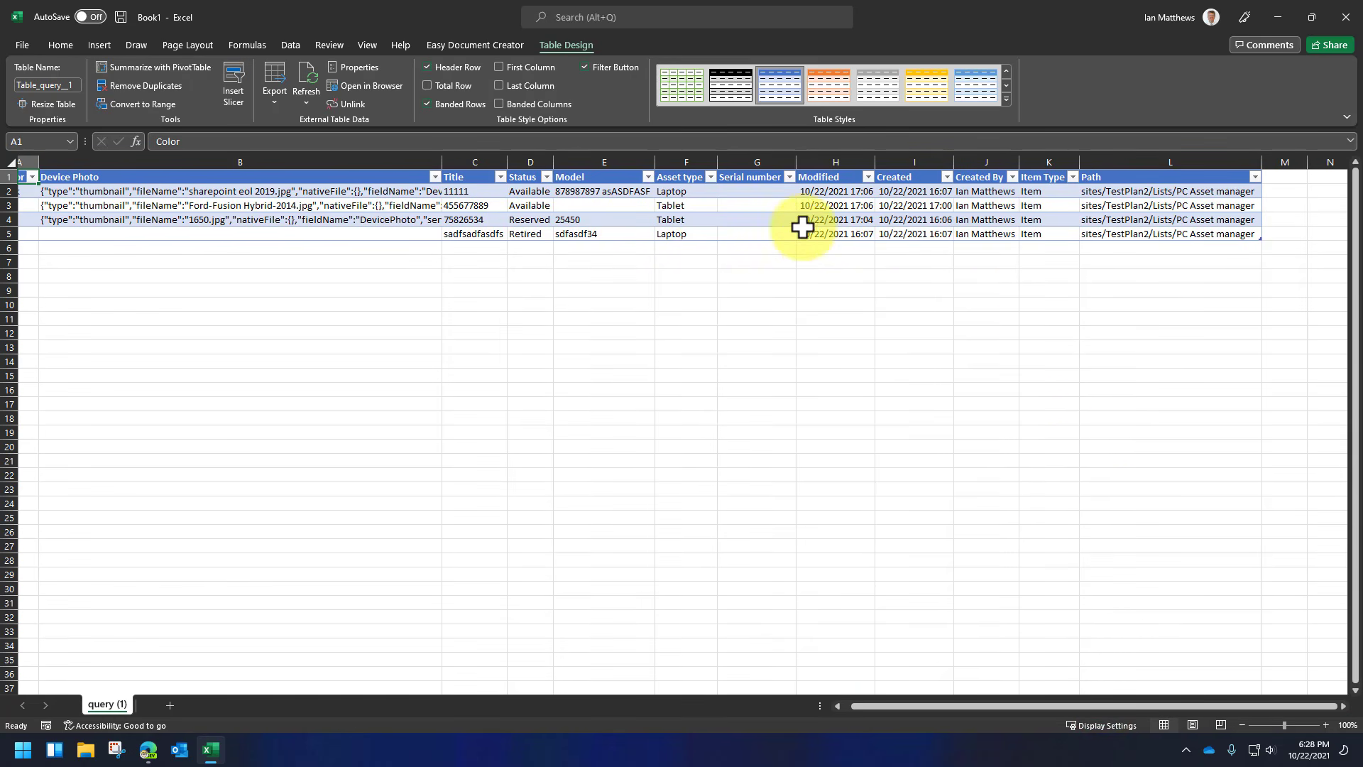
click(711, 177)
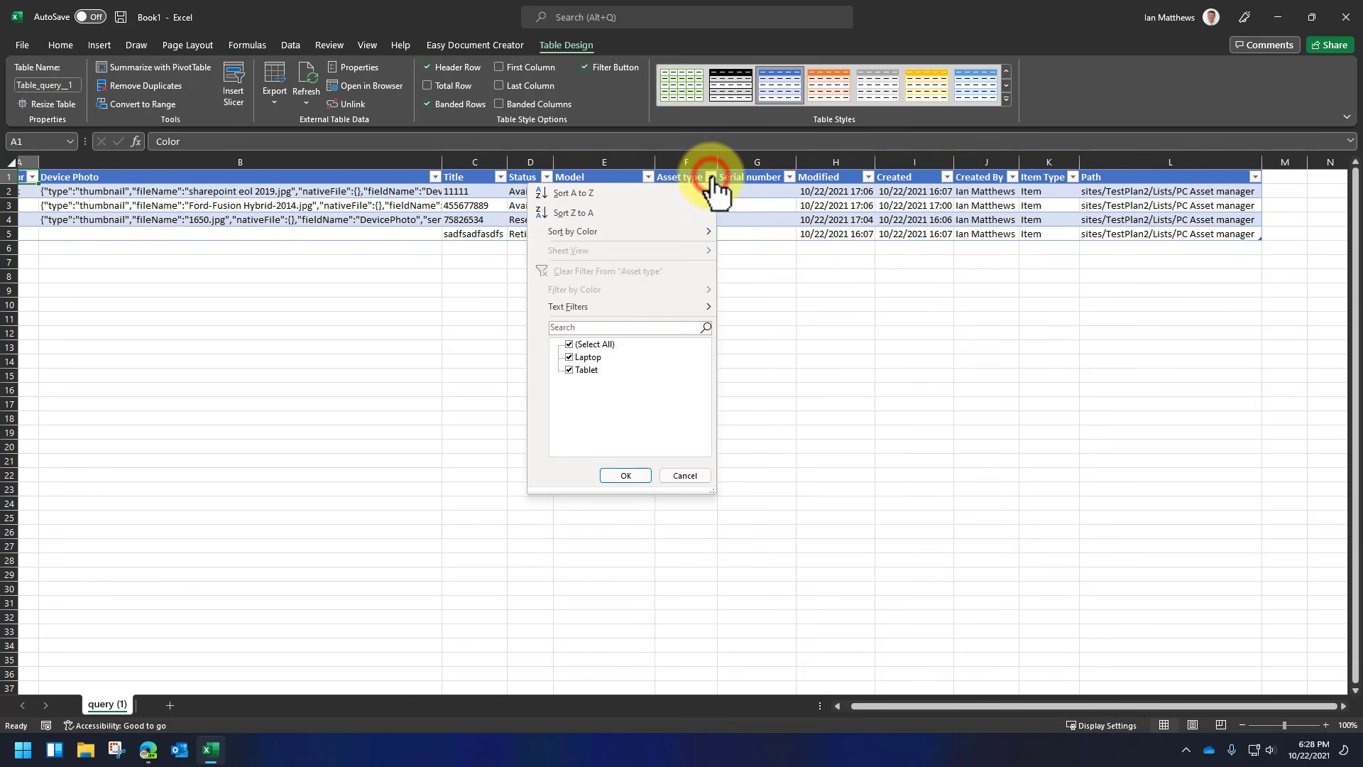
click(569, 357)
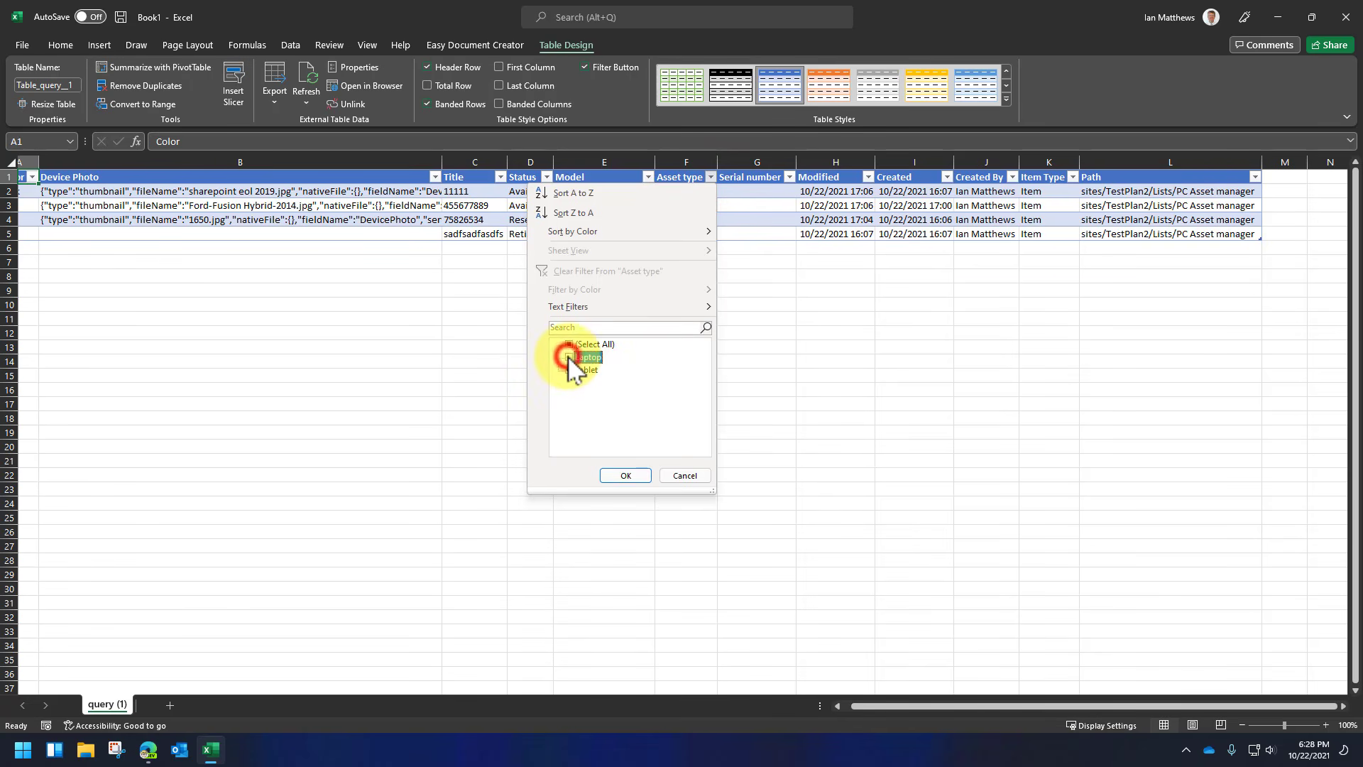
click(632, 475)
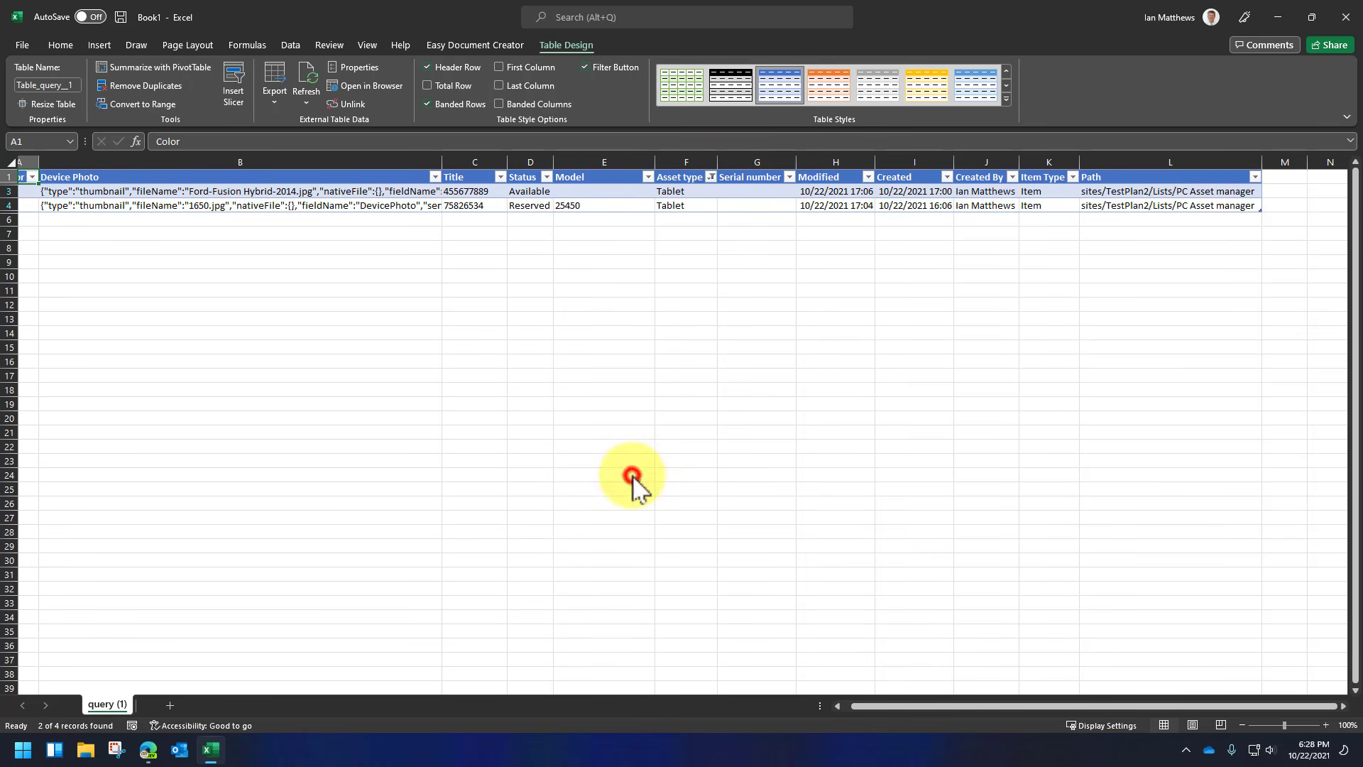
click(751, 405)
click(698, 222)
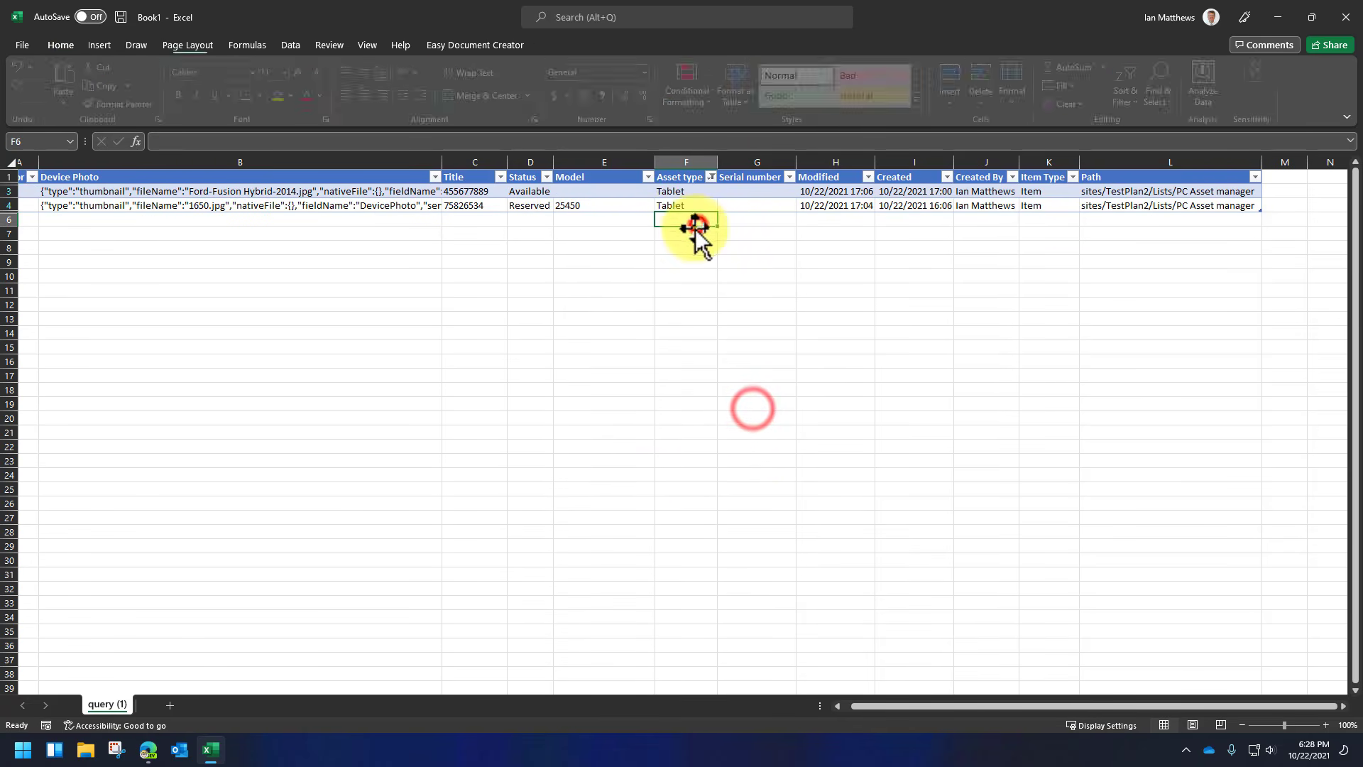
Look at the workbook's Save As options, then return to the sheet without saving.
click(16, 44)
click(51, 225)
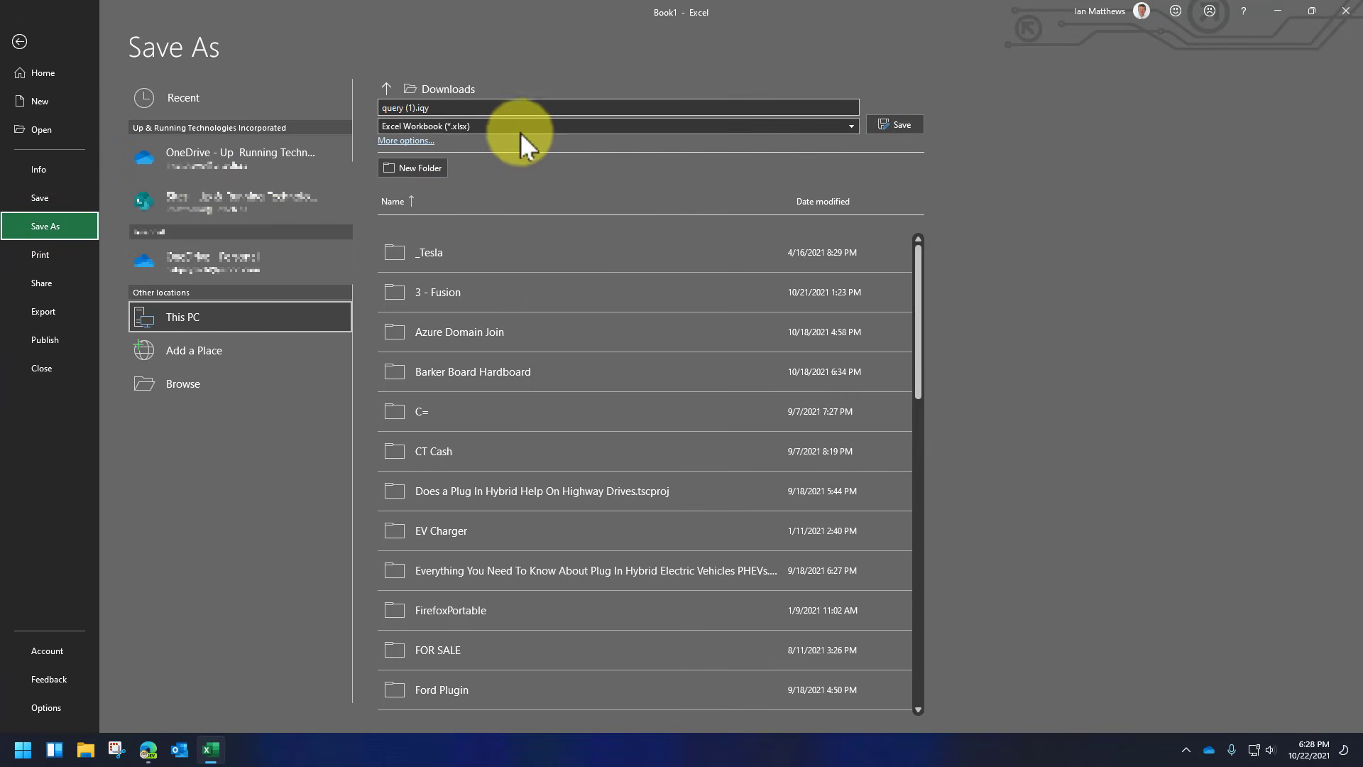
click(19, 42)
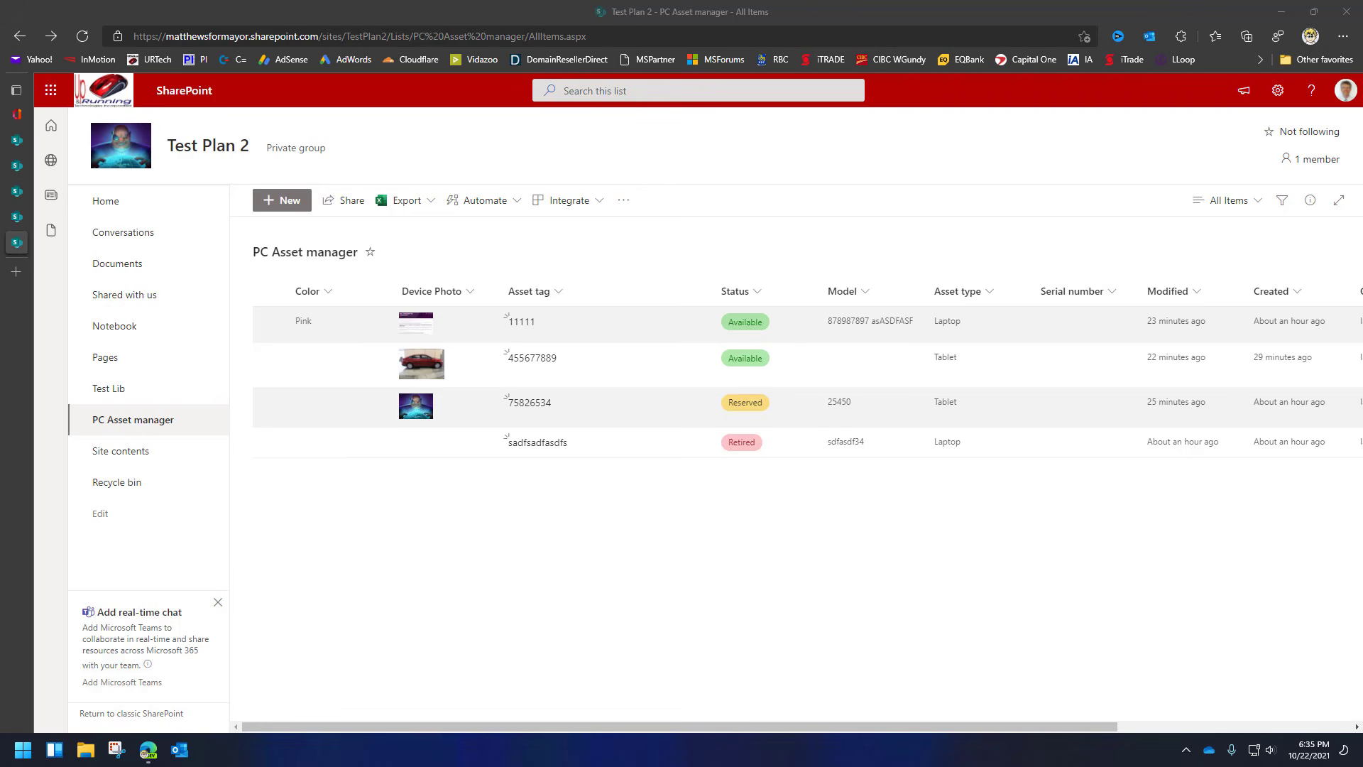
Go to the Test Plan 2 home page, view the Documents library, and come back home.
click(103, 203)
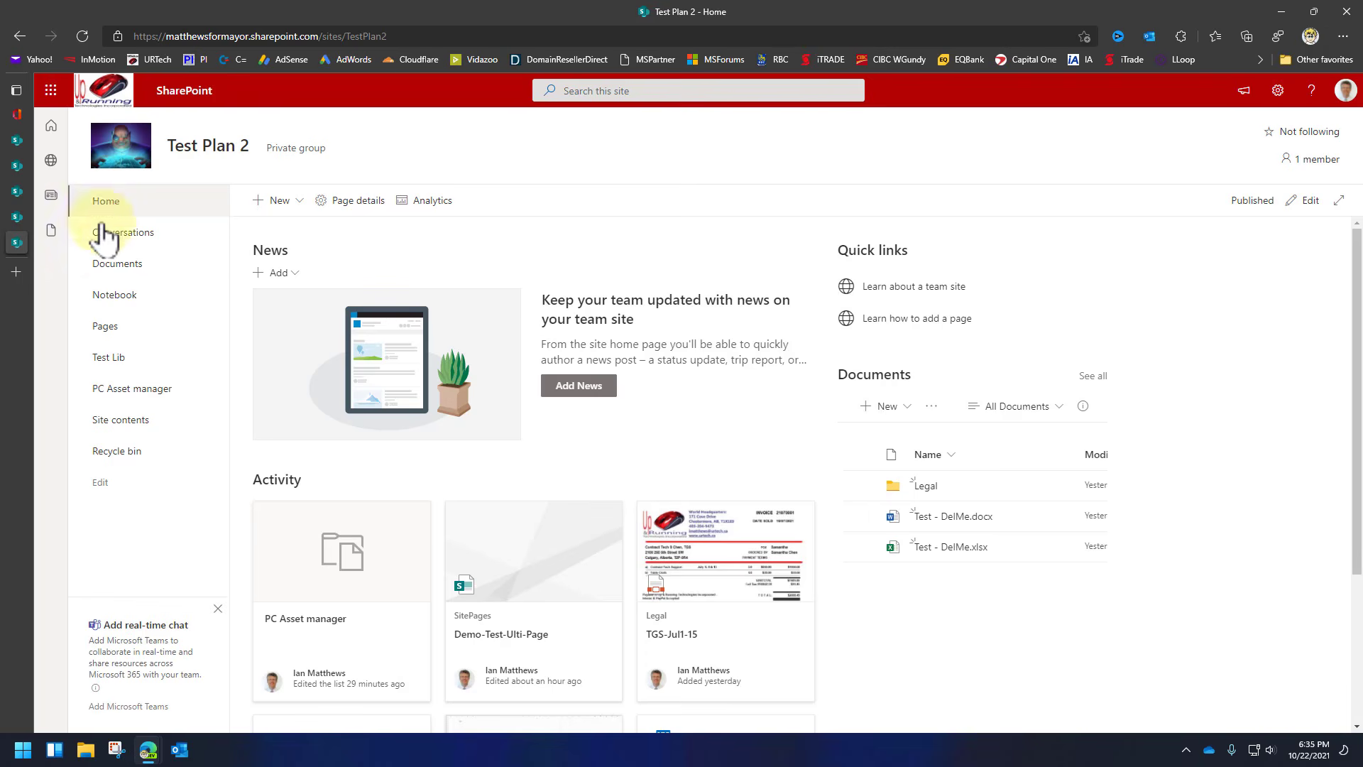
click(120, 268)
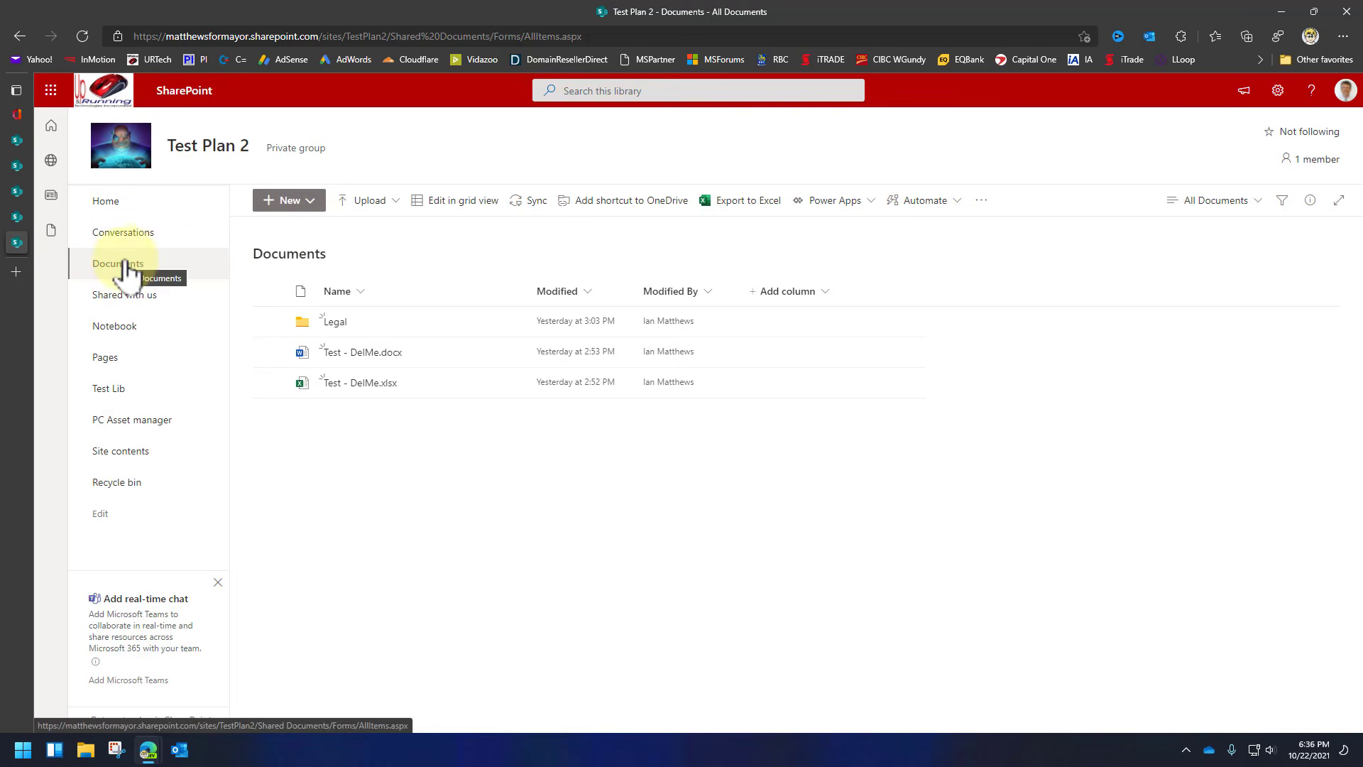
click(104, 202)
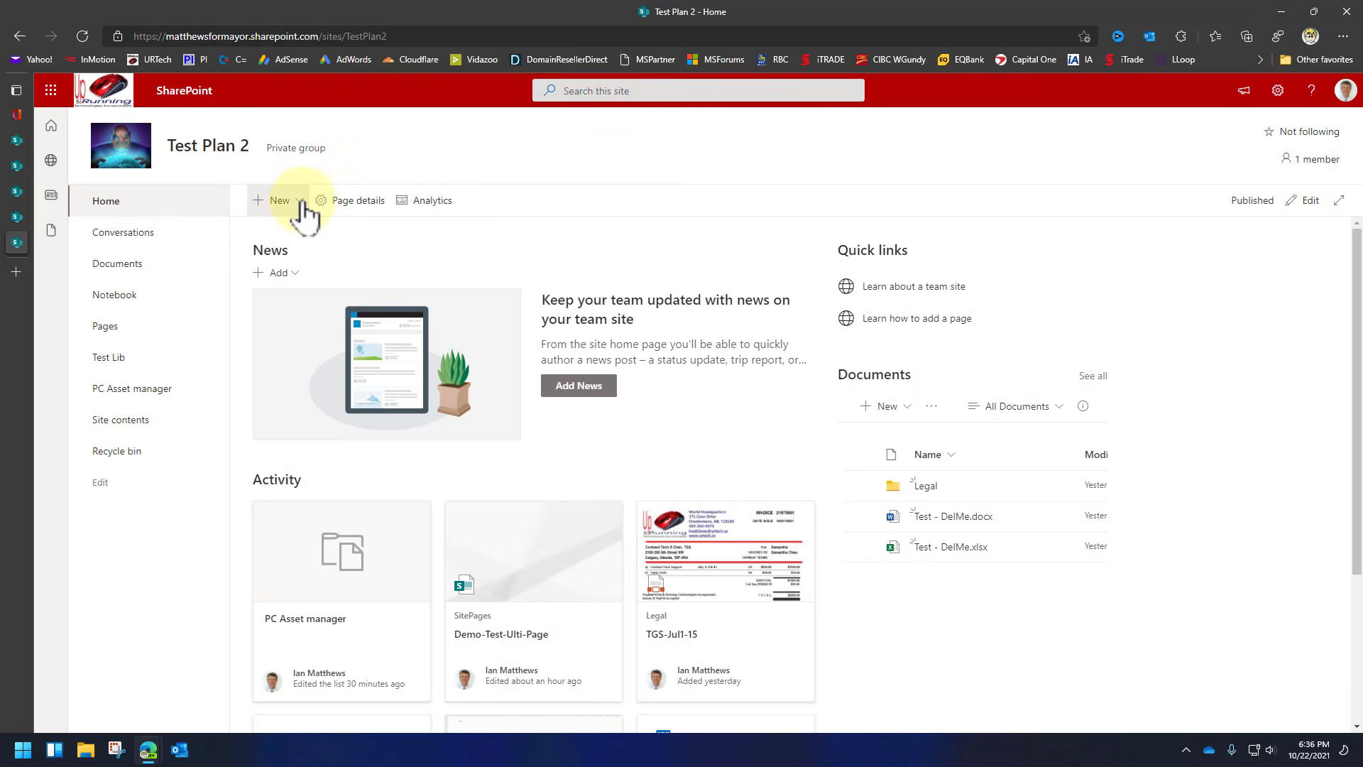
Create a document library named 'Legal Docs', shown in site navigation.
click(299, 200)
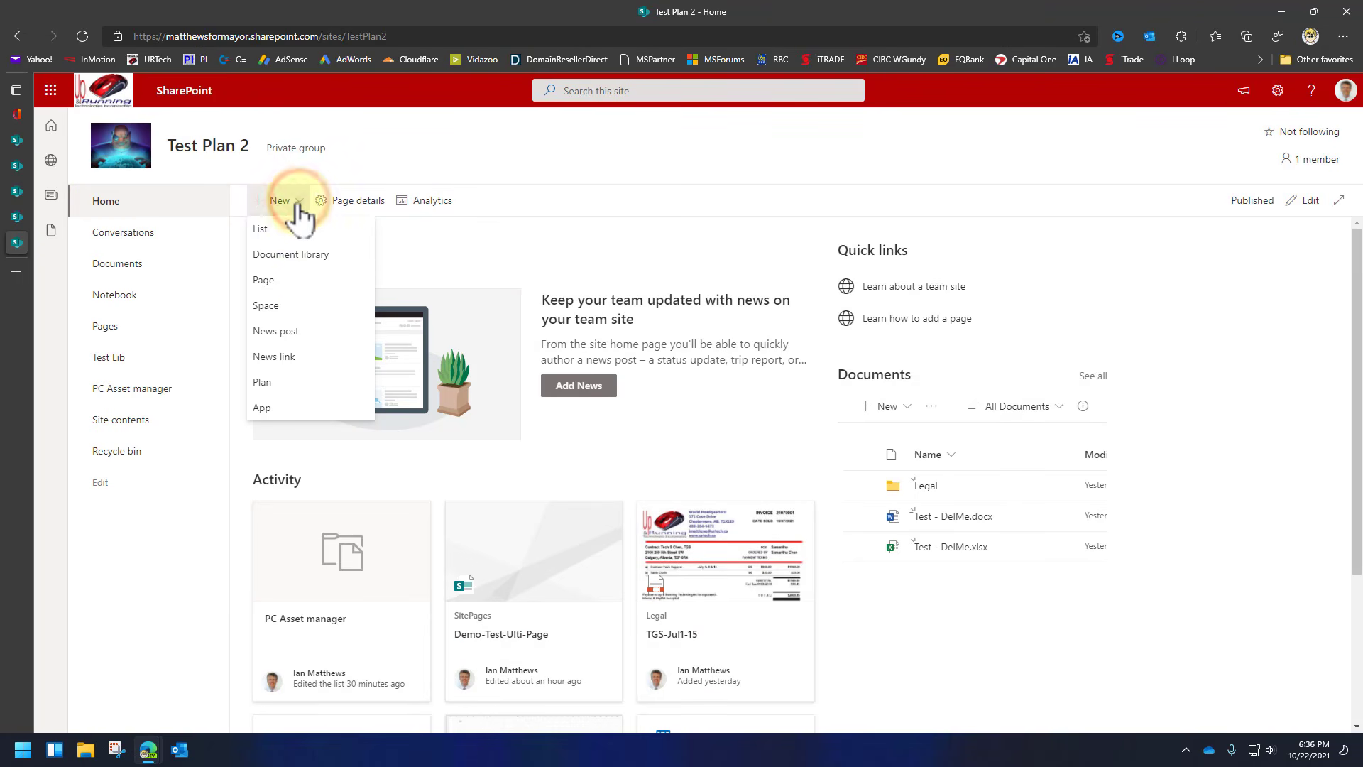
click(291, 252)
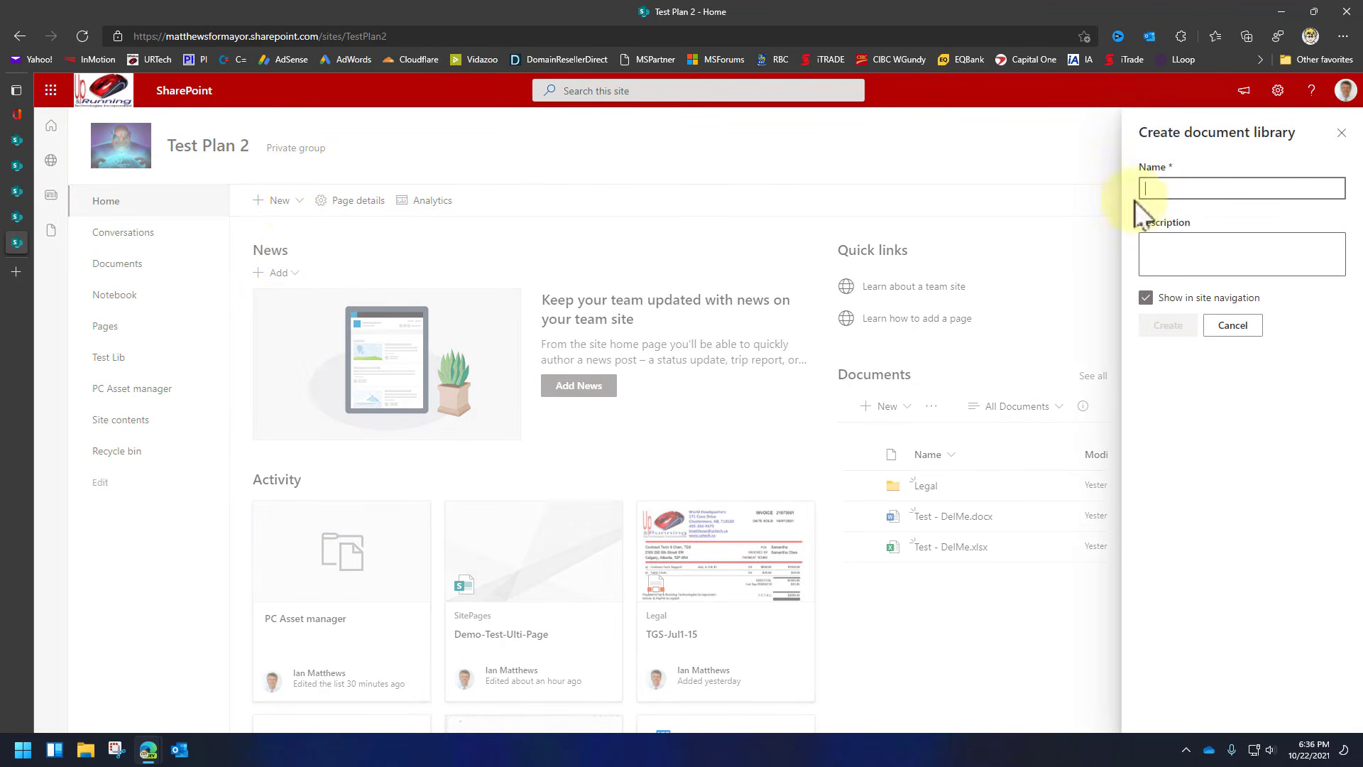
click(1161, 189)
text(Leg)
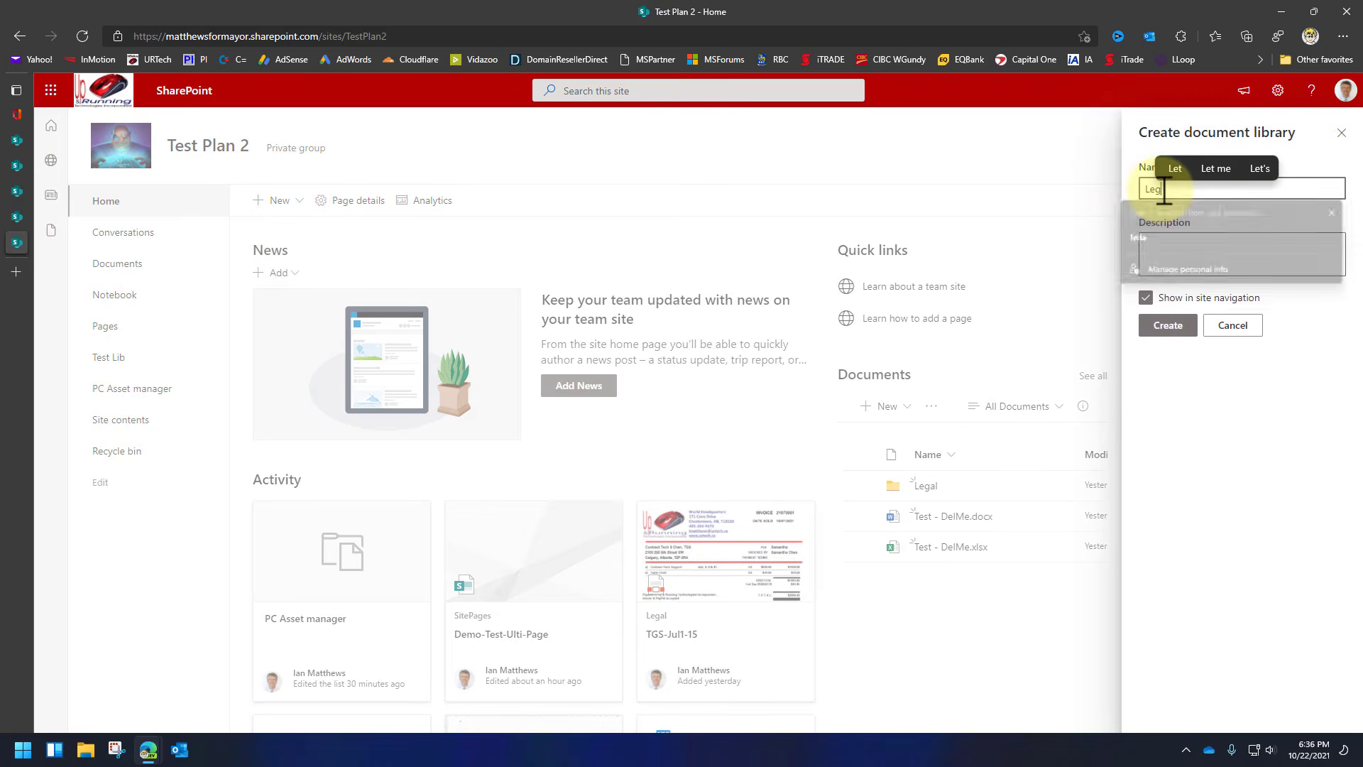
text(al Docs)
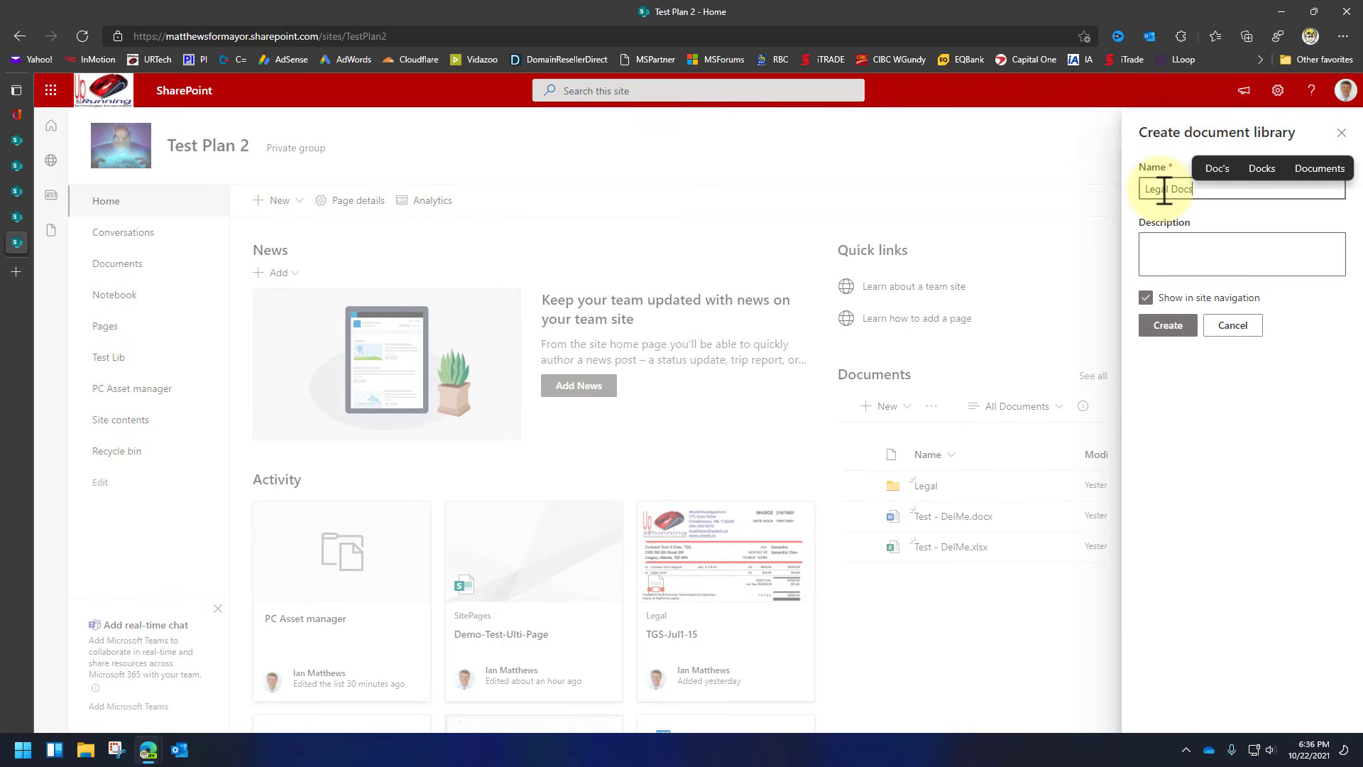
click(1164, 331)
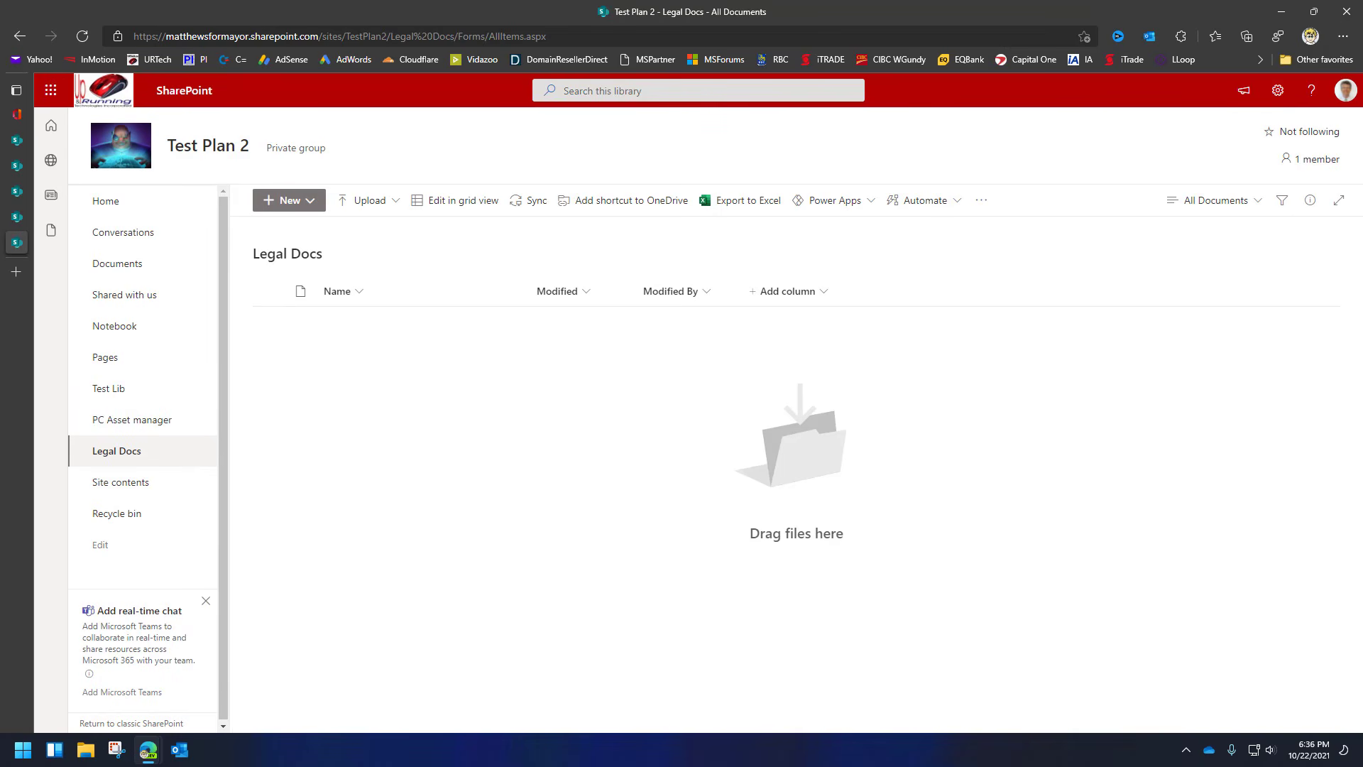
Upload Windows 11 keyboard shortcuts.jpg and Google AdWords locations.xlsx, preview the image, and open the spreadsheet.
drag(1040, 6, 364, 401)
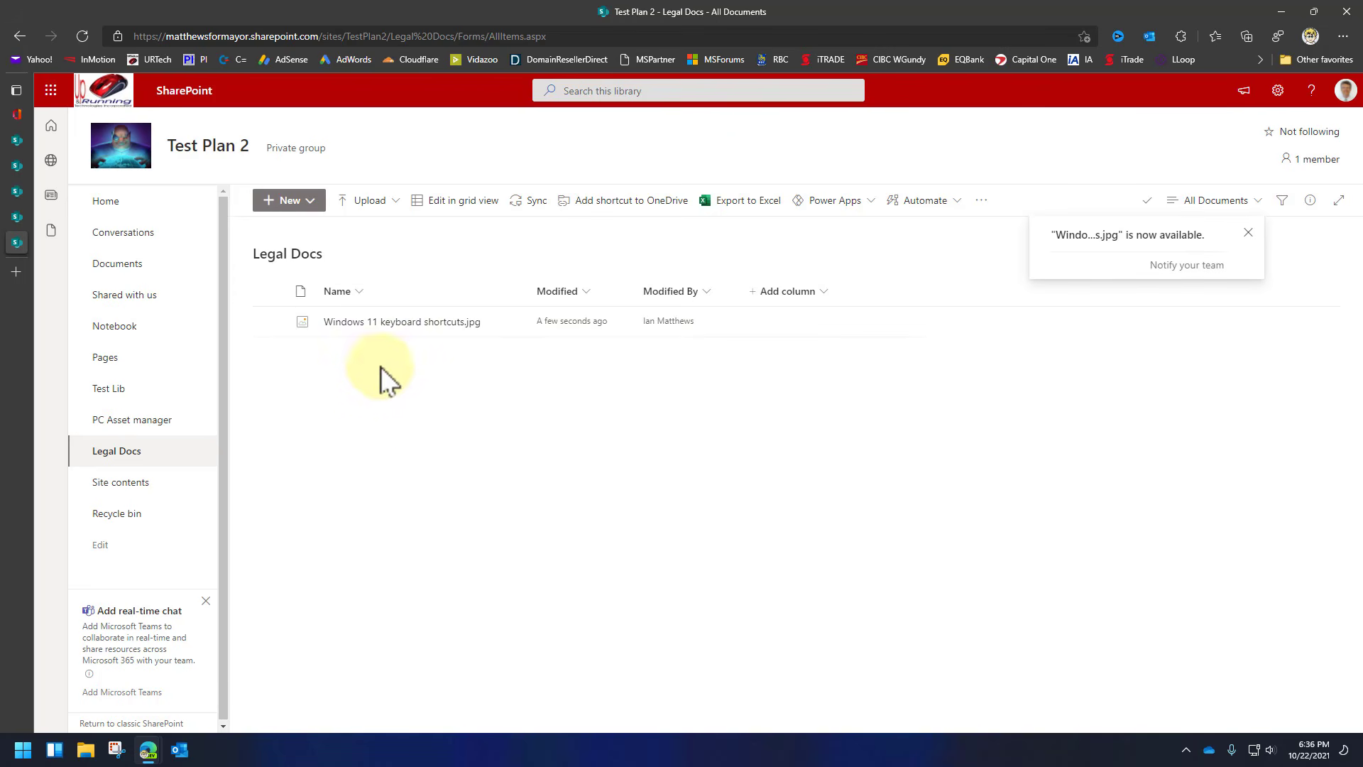
click(413, 331)
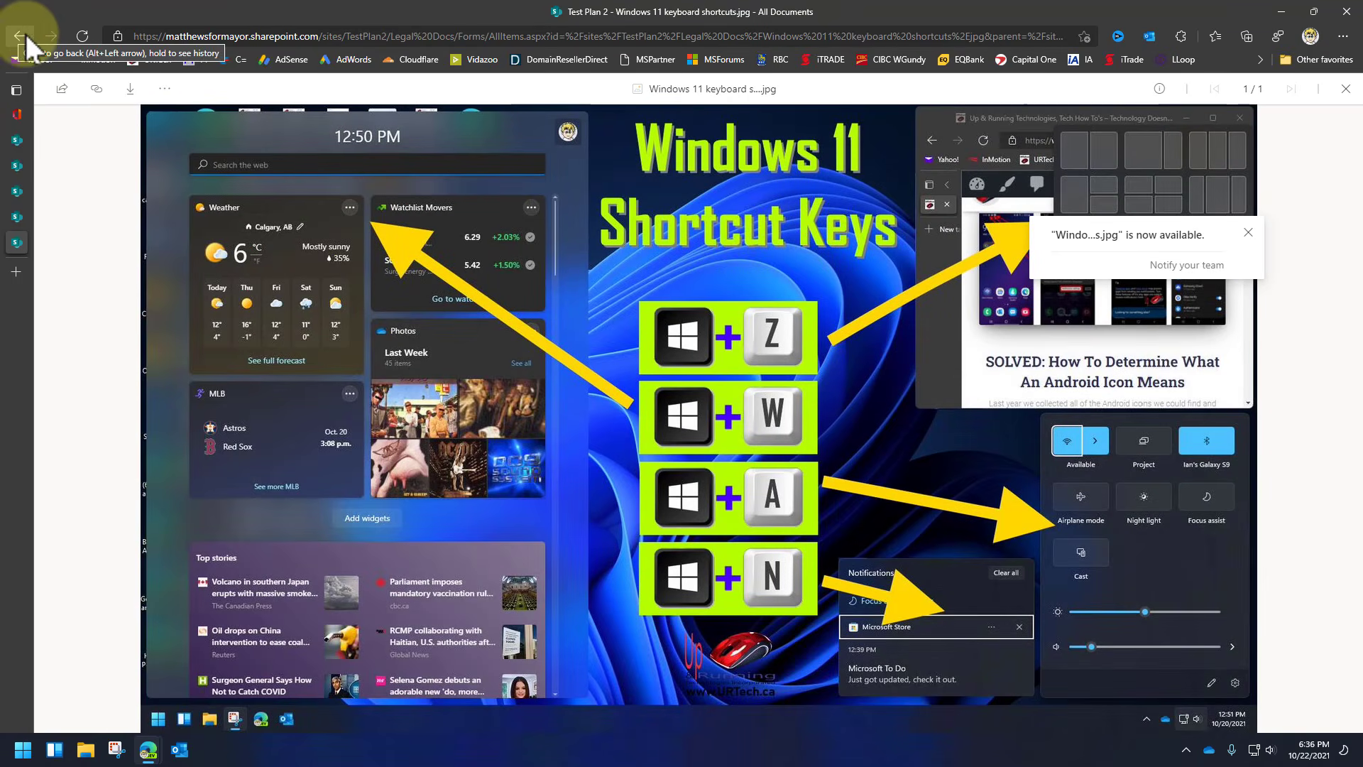
click(1346, 89)
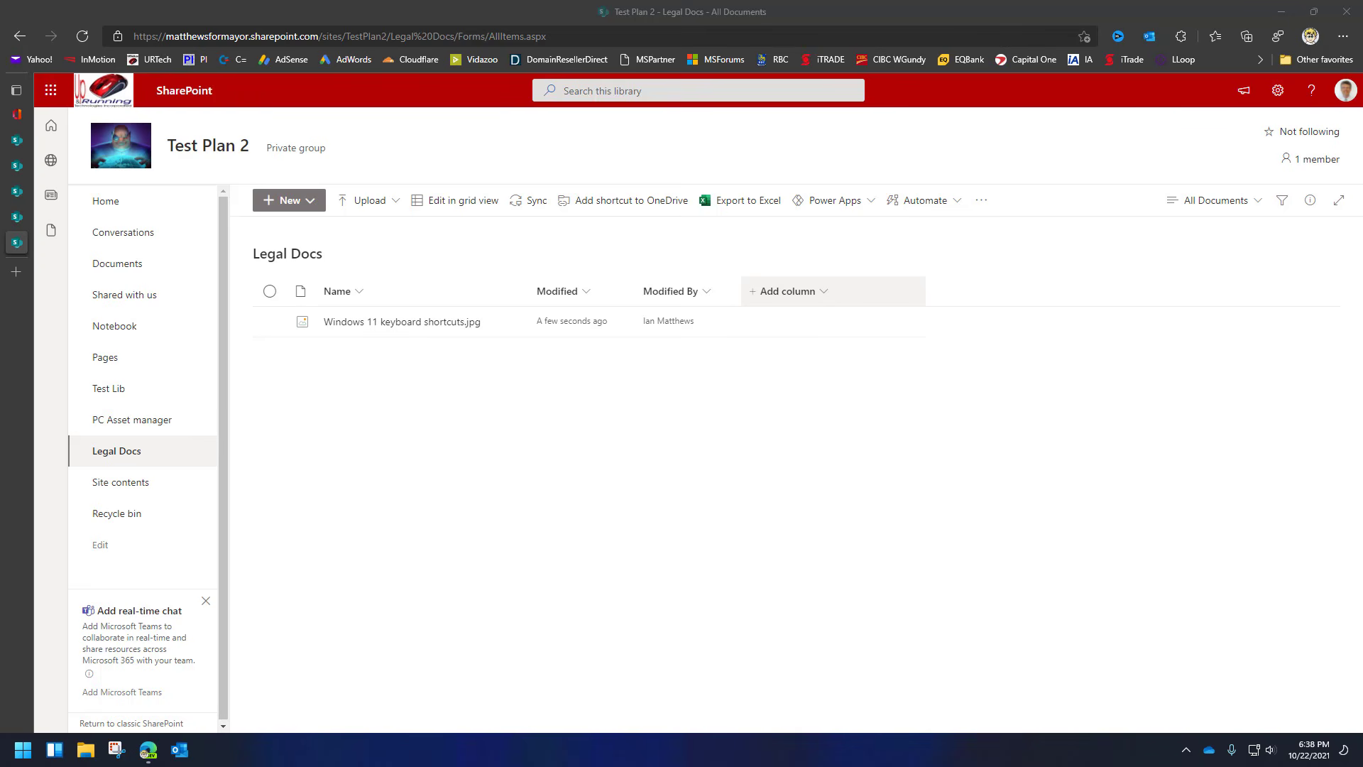
drag(1186, 128, 446, 442)
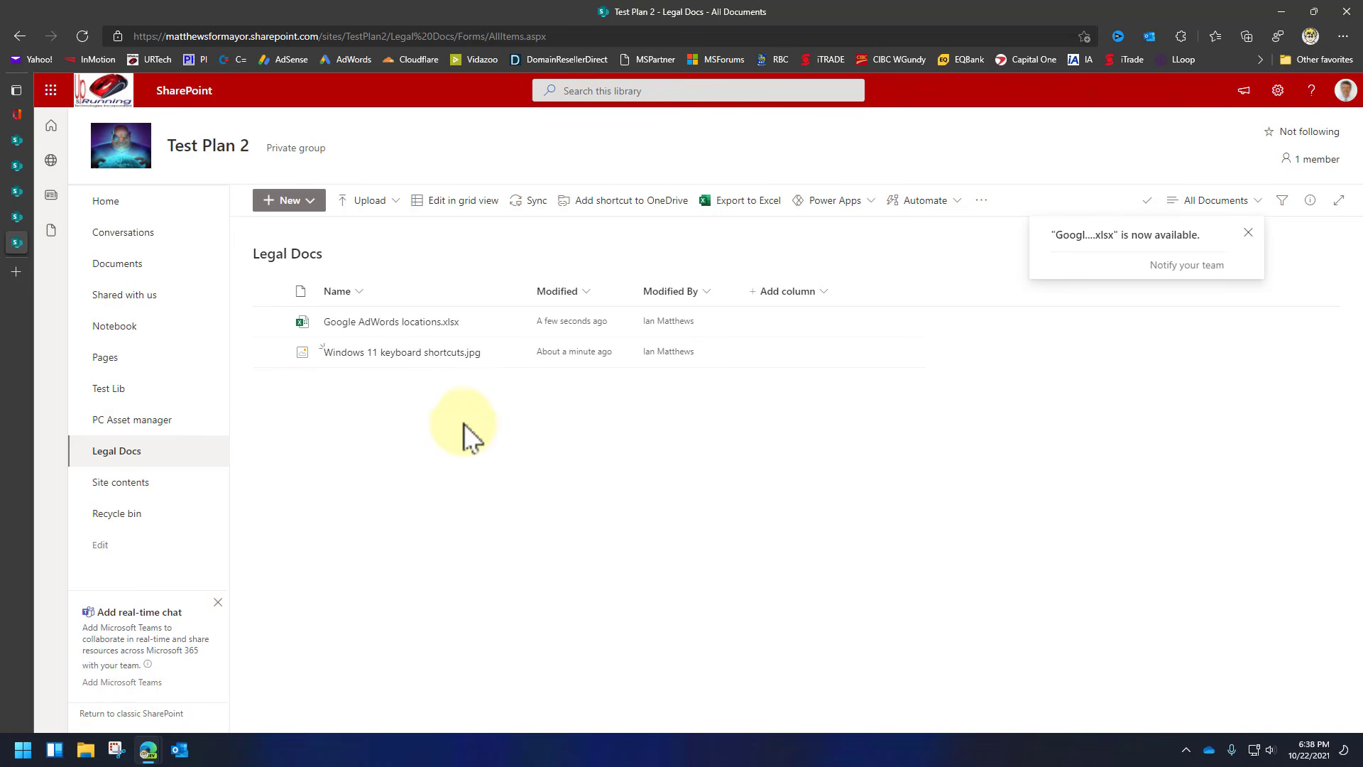
click(424, 328)
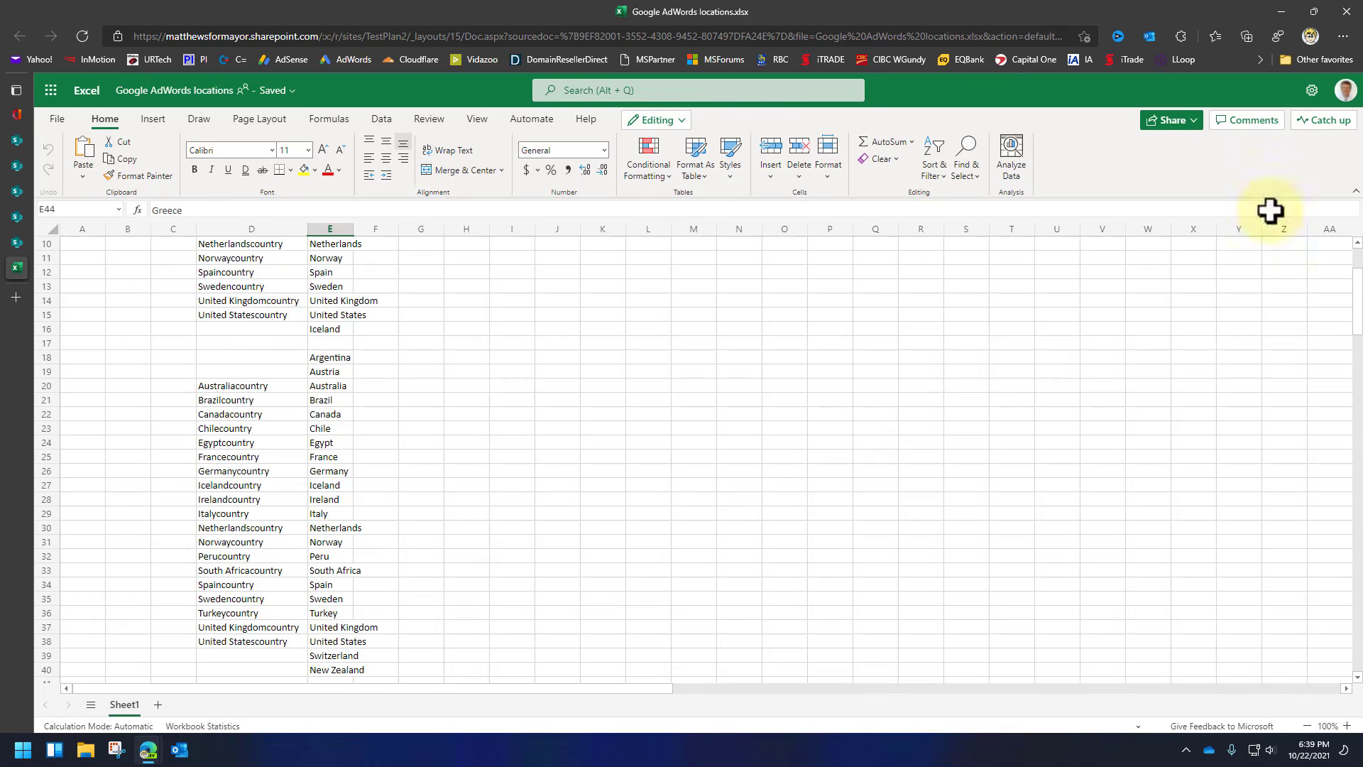
Select the Brazil cell in column E and nudge the phone remote-control window beside the browser.
click(340, 397)
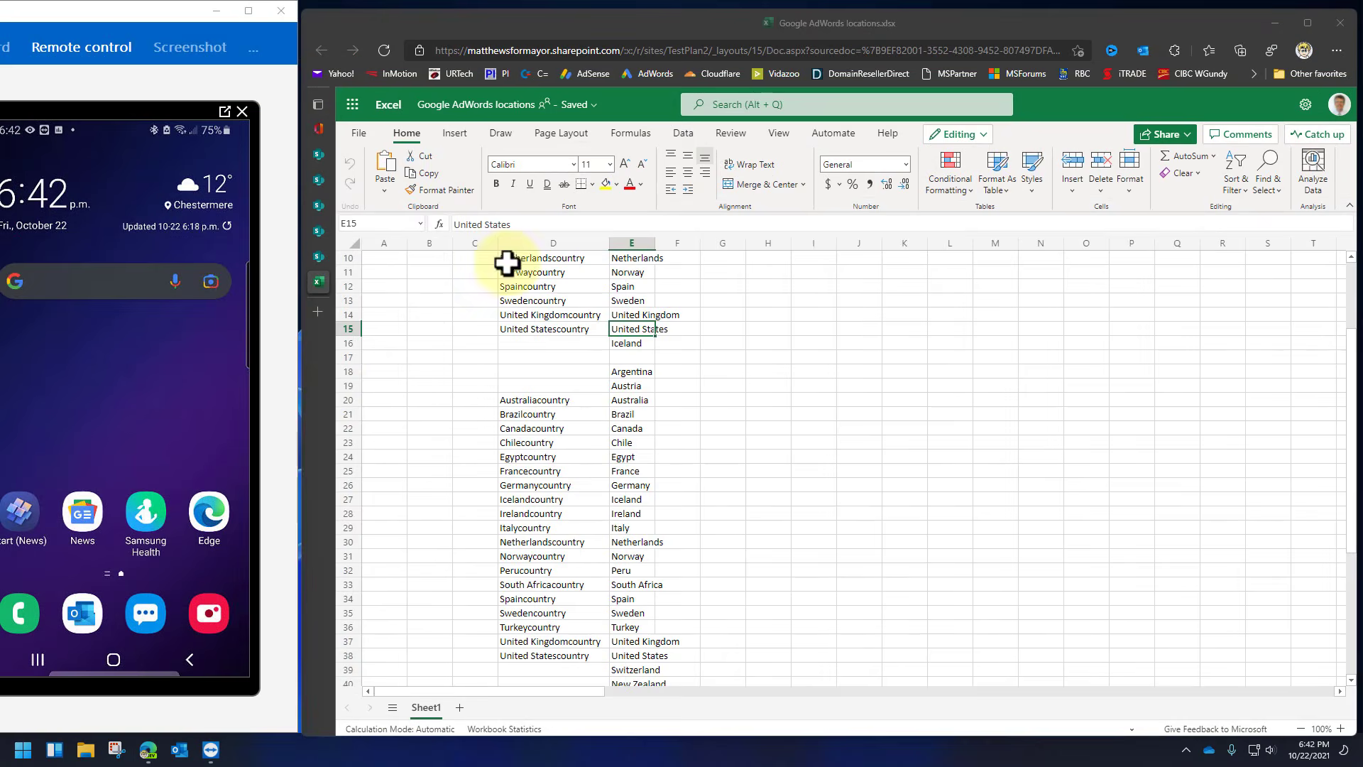
click(57, 11)
drag(57, 11, 73, 11)
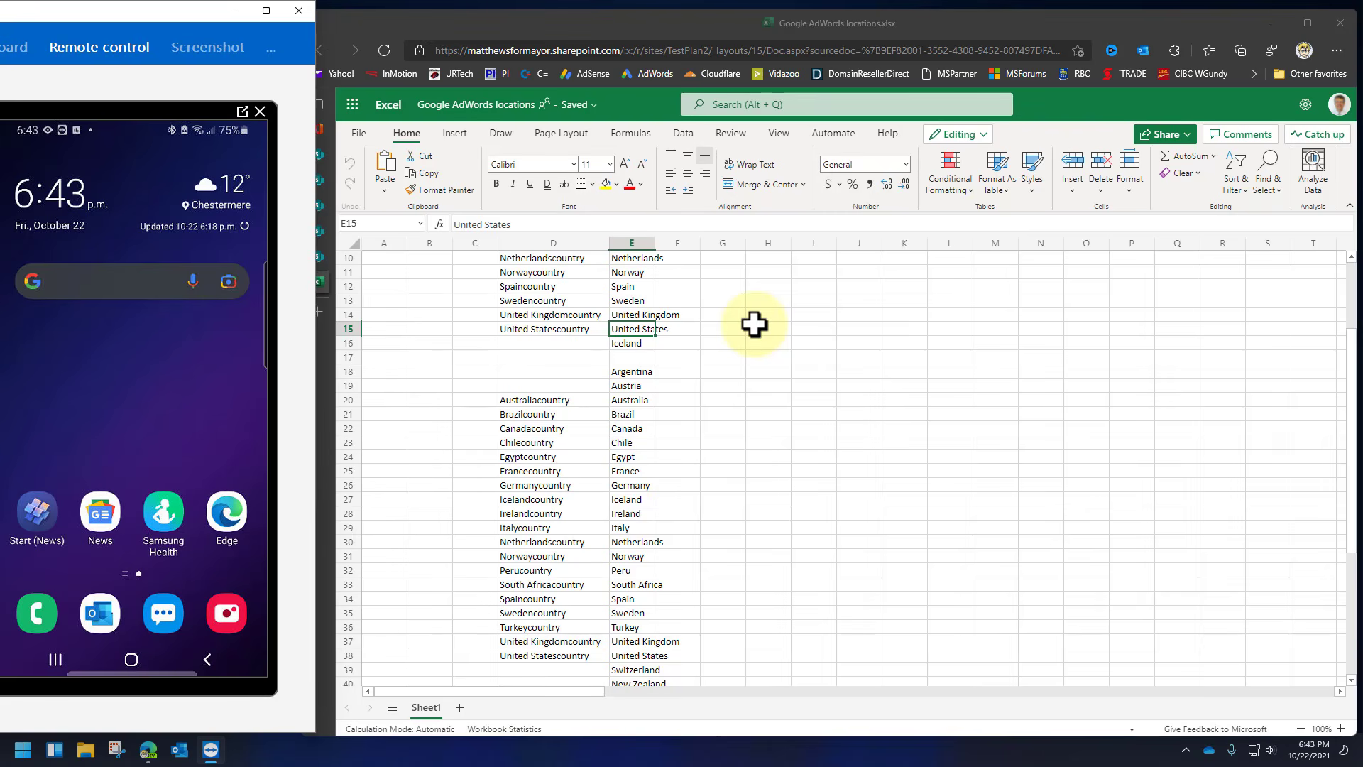
Enter 'iiiiii' into the empty cell D16 of the browser workbook.
click(581, 344)
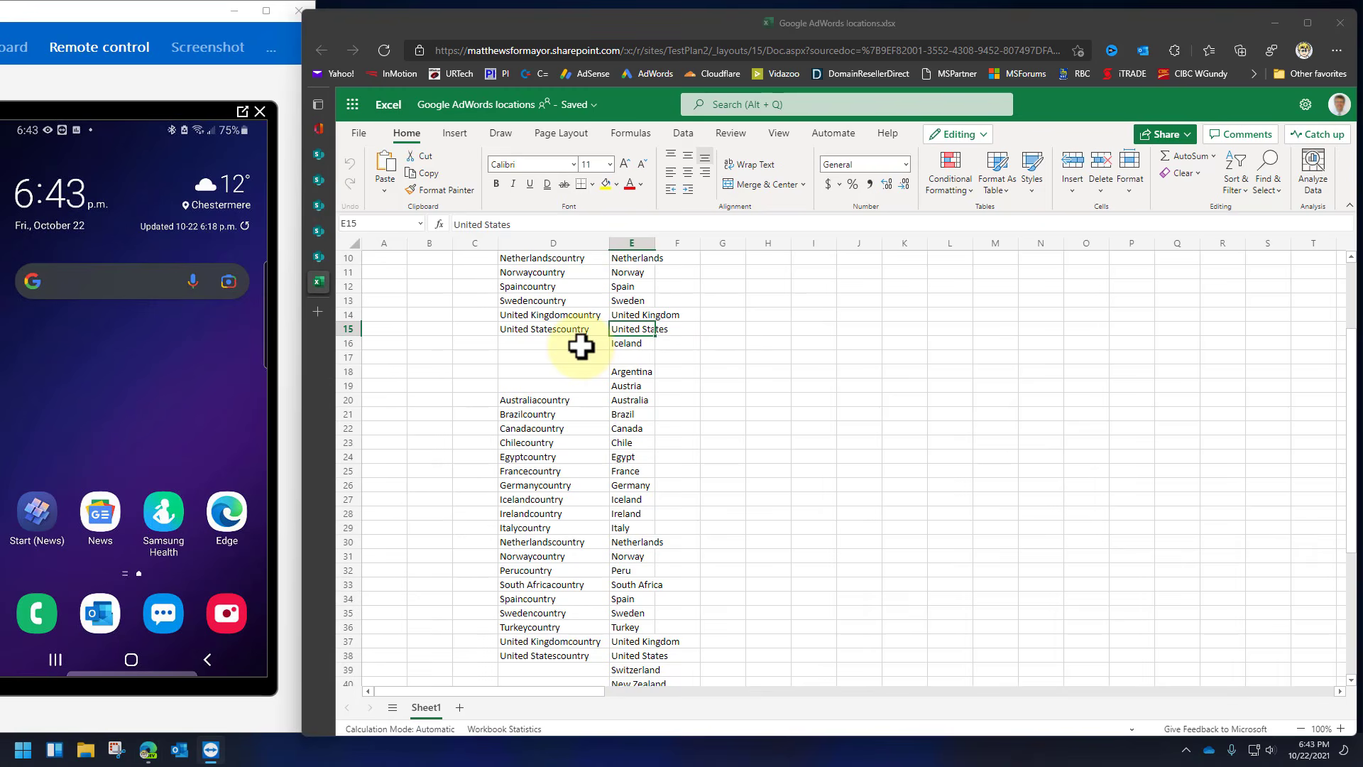
text(iiiiii)
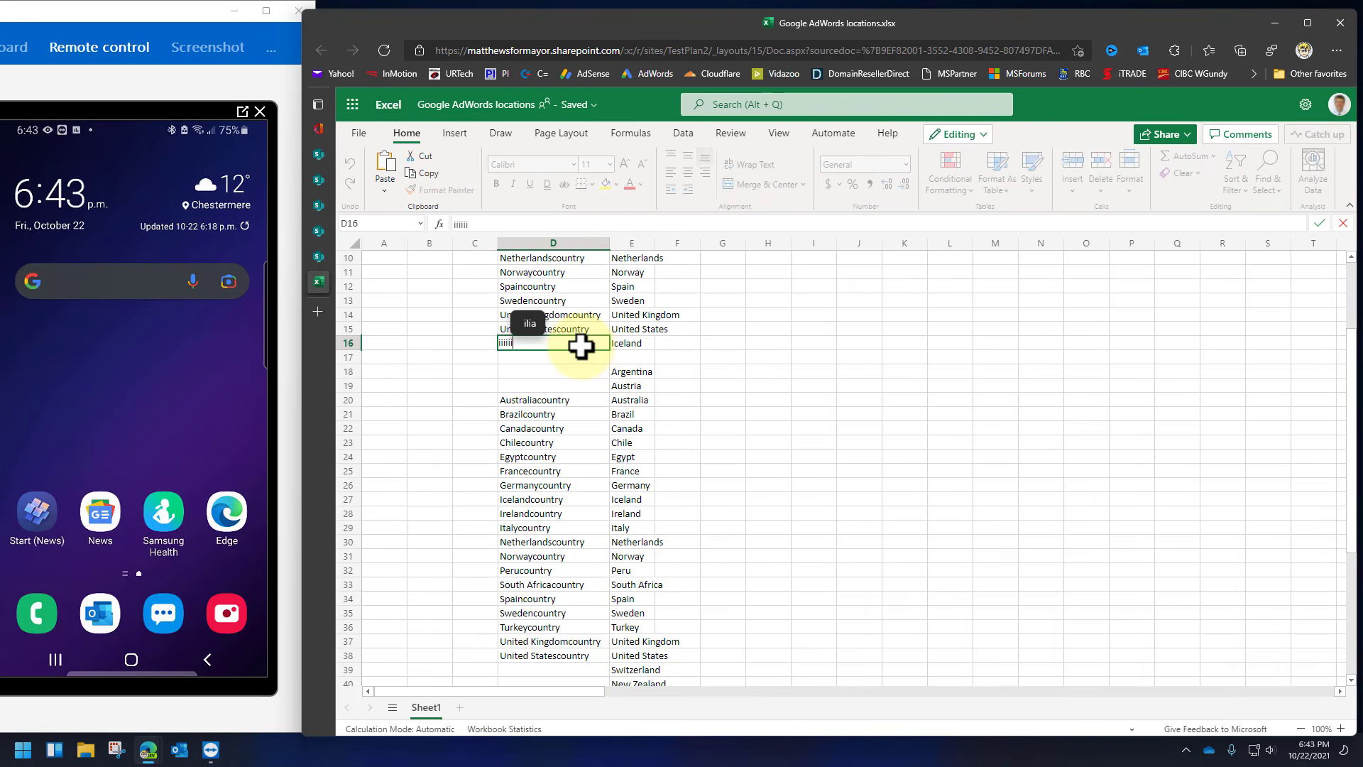
click(710, 335)
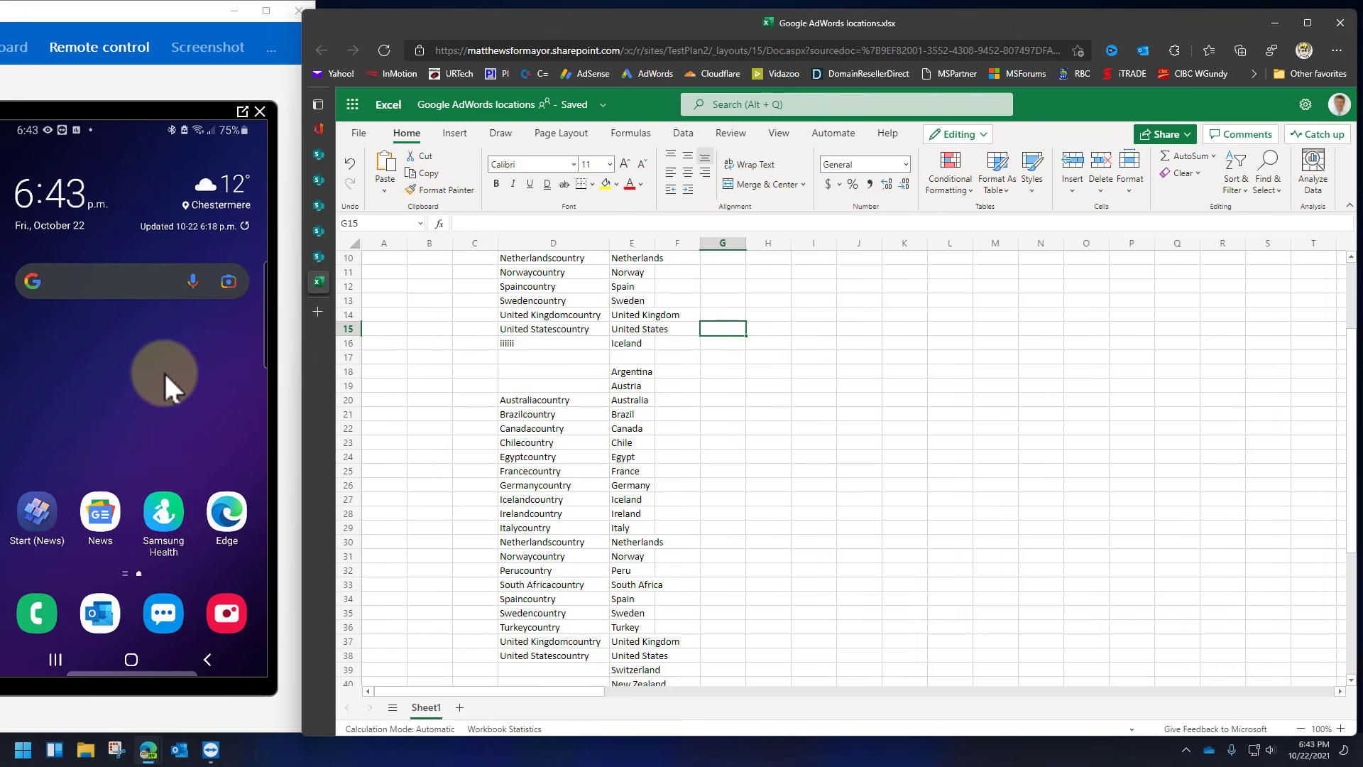
scroll(165, 373, down, 1)
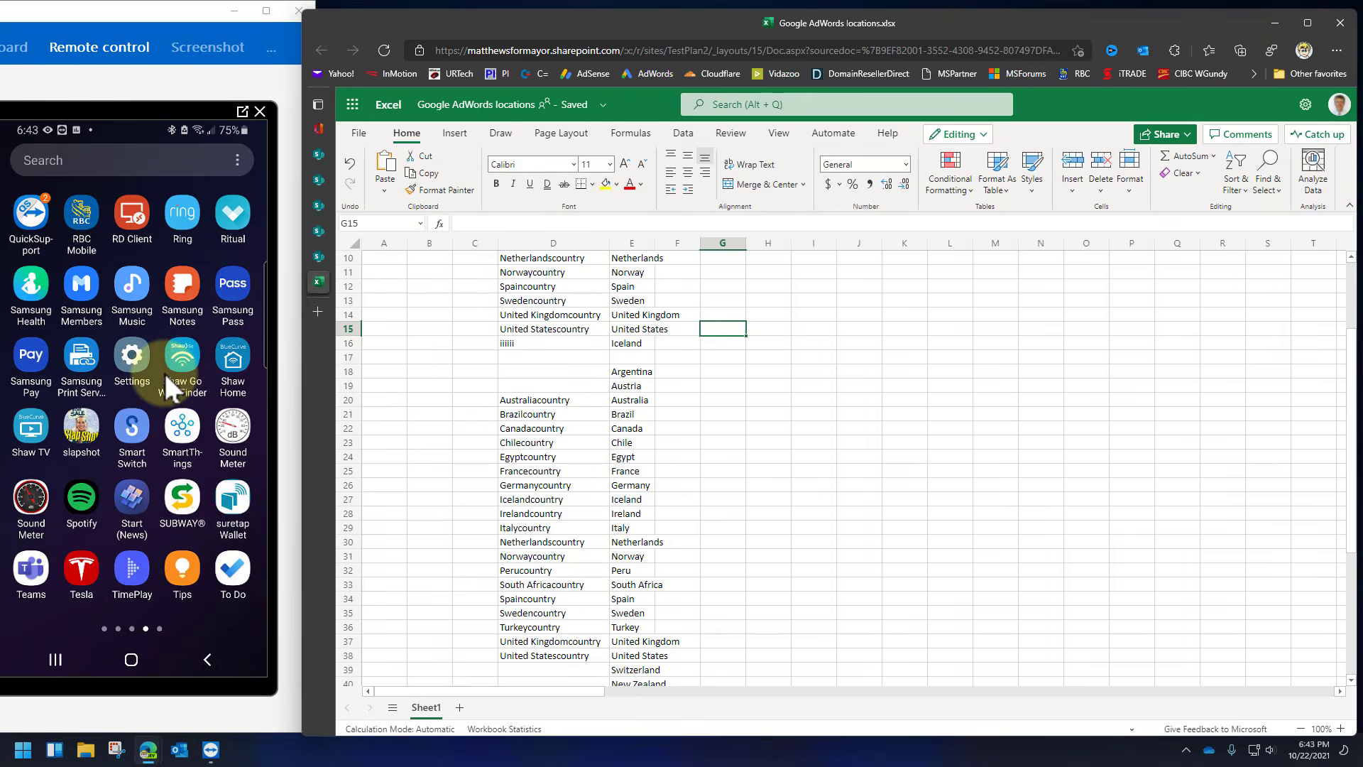
scroll(165, 373, up, 1)
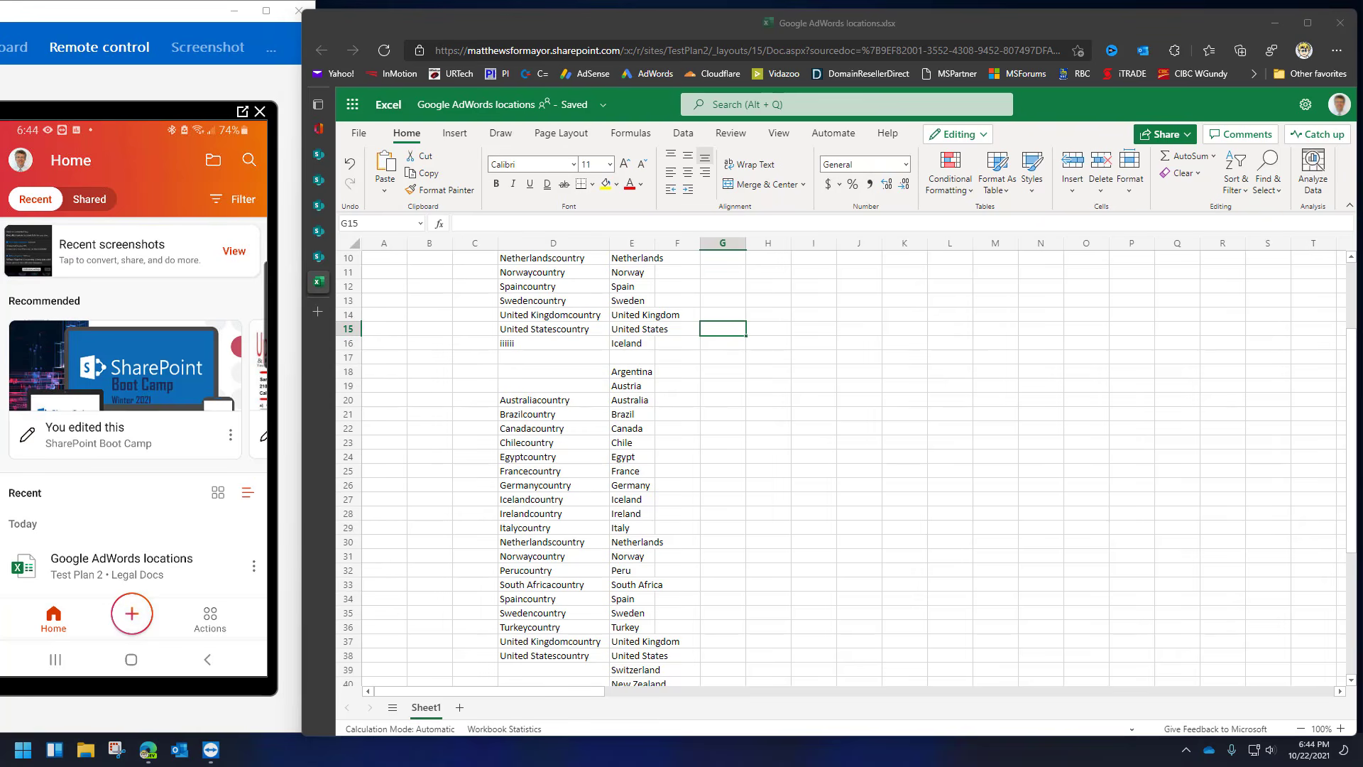
In the phone's Office app, show the Open screen with places like OneDrive and Sites.
click(84, 482)
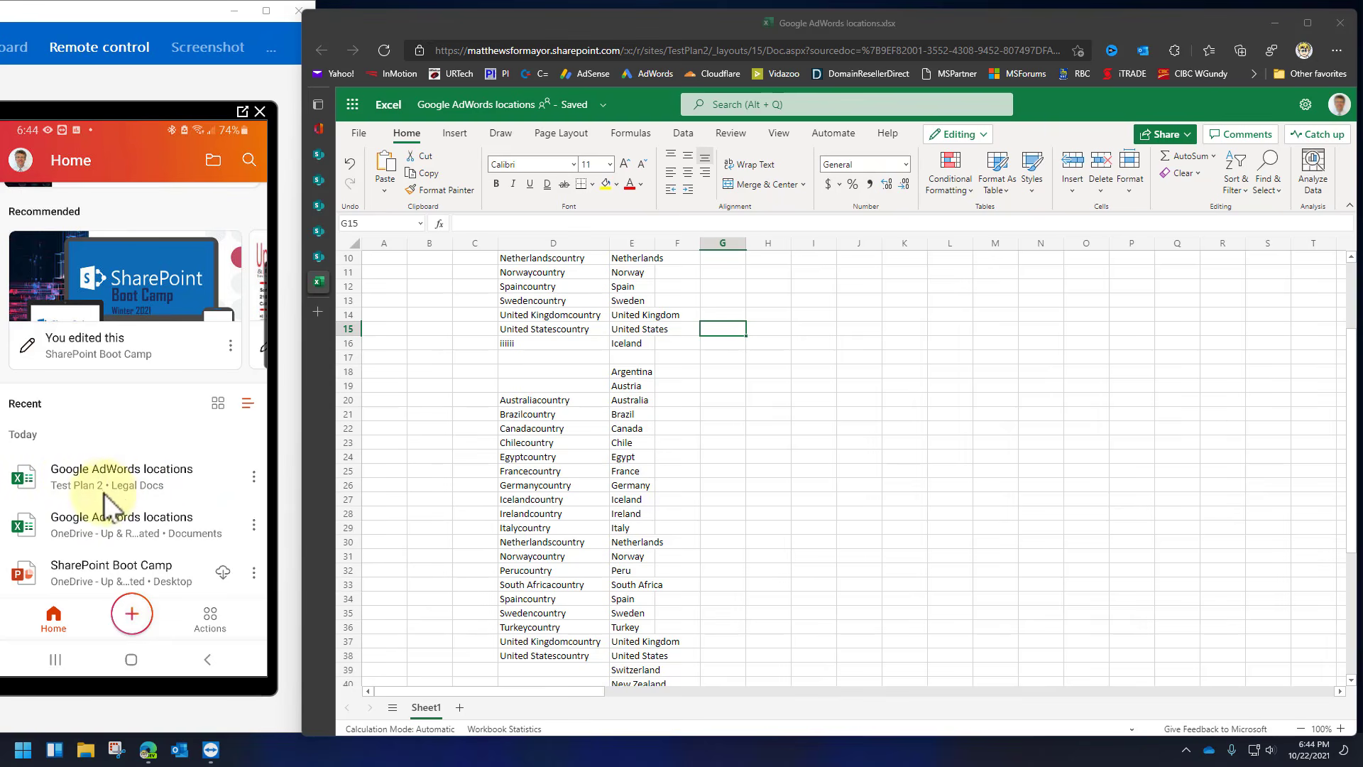
drag(141, 438, 137, 497)
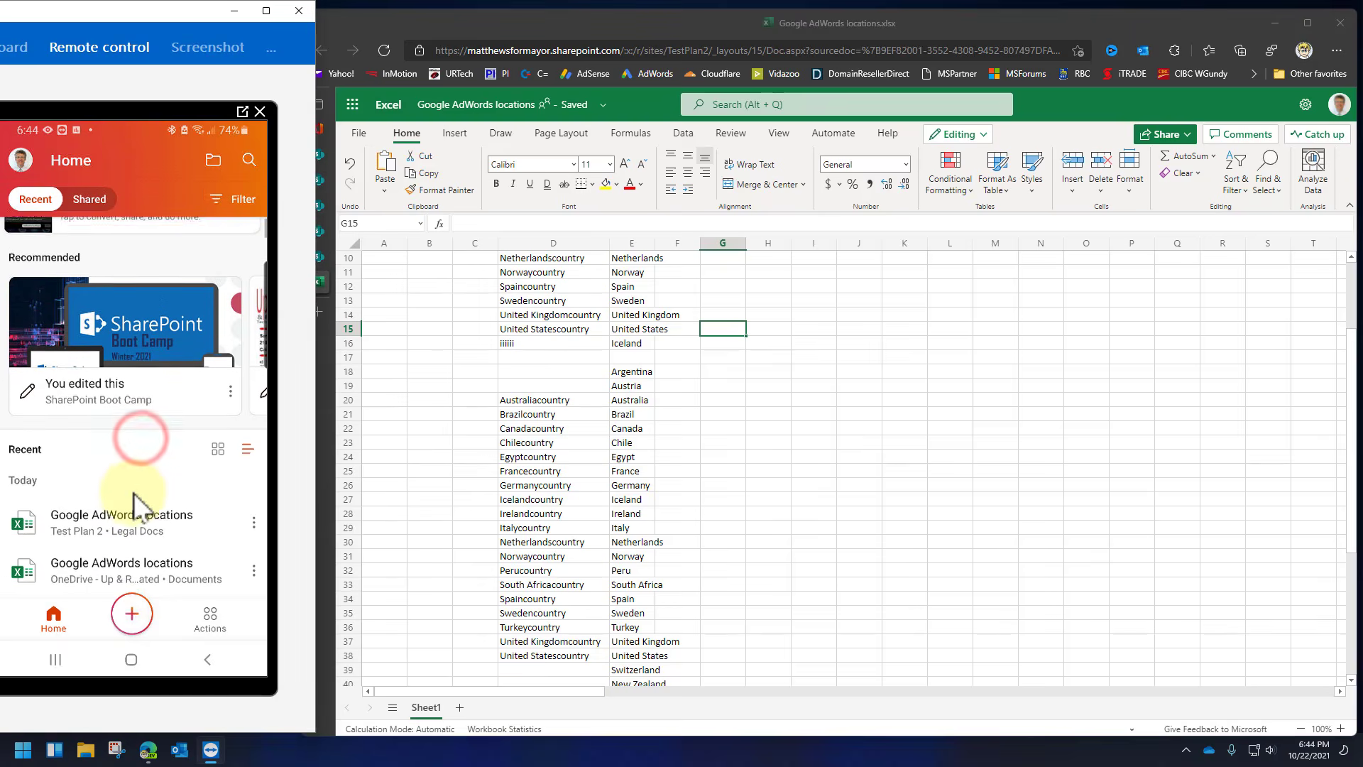
click(212, 159)
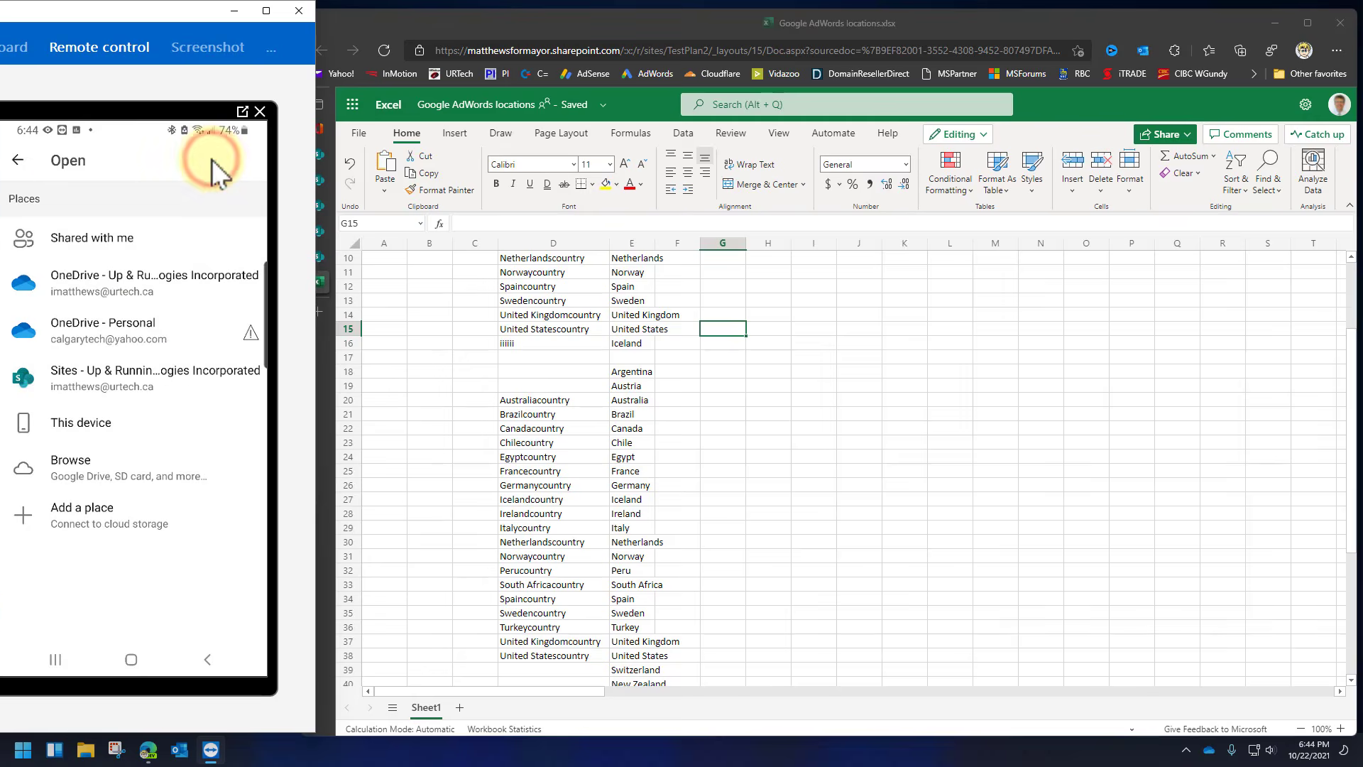
On the phone, open Google AdWords locations.xlsx from Sites > Test Plan 2 > Legal Docs, then select browser cell D18.
click(213, 159)
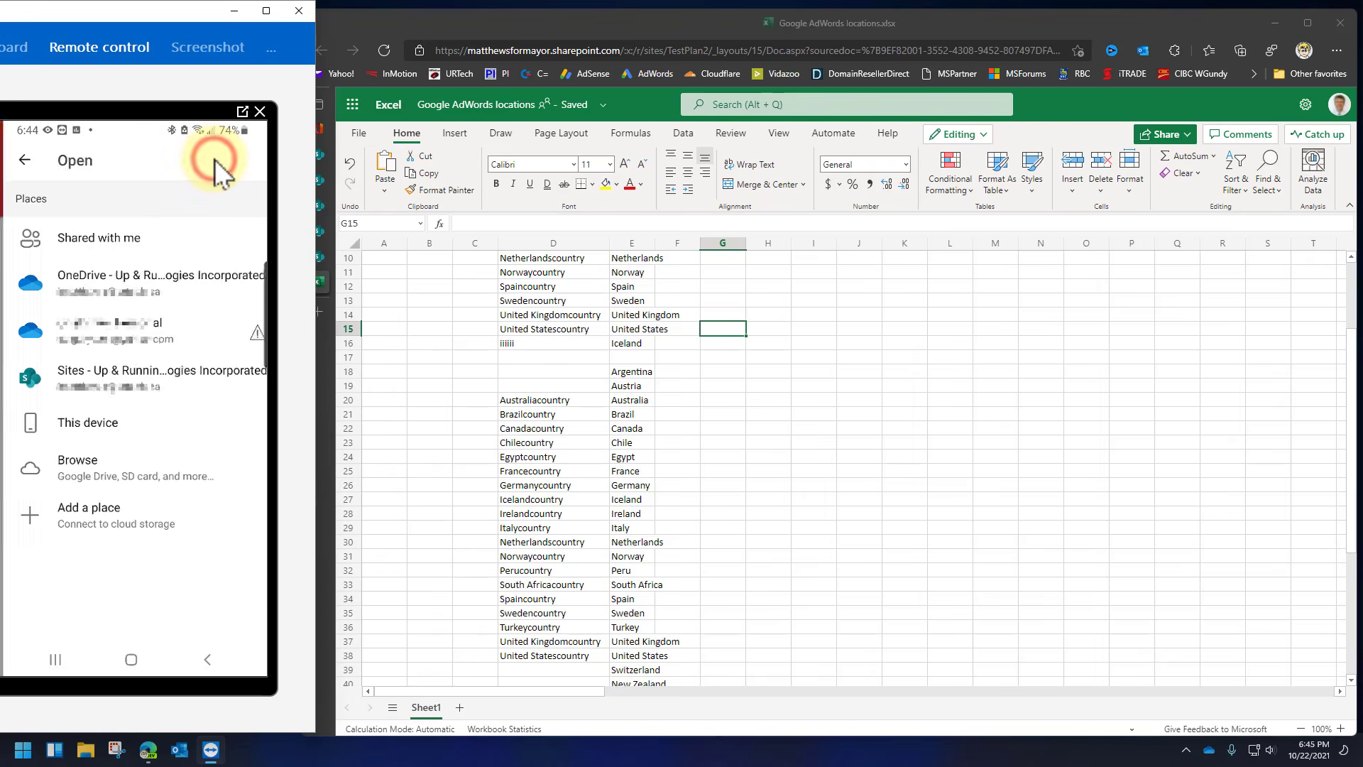
click(140, 376)
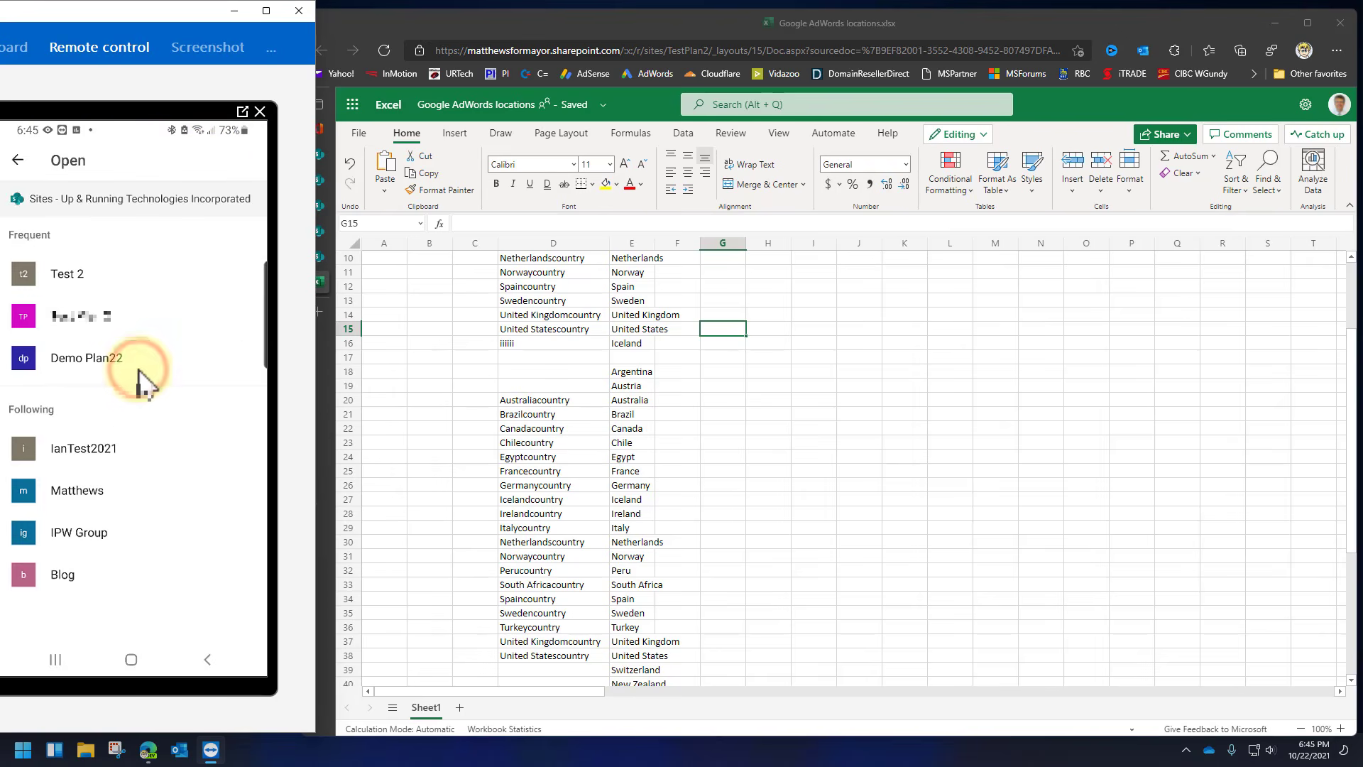
click(105, 317)
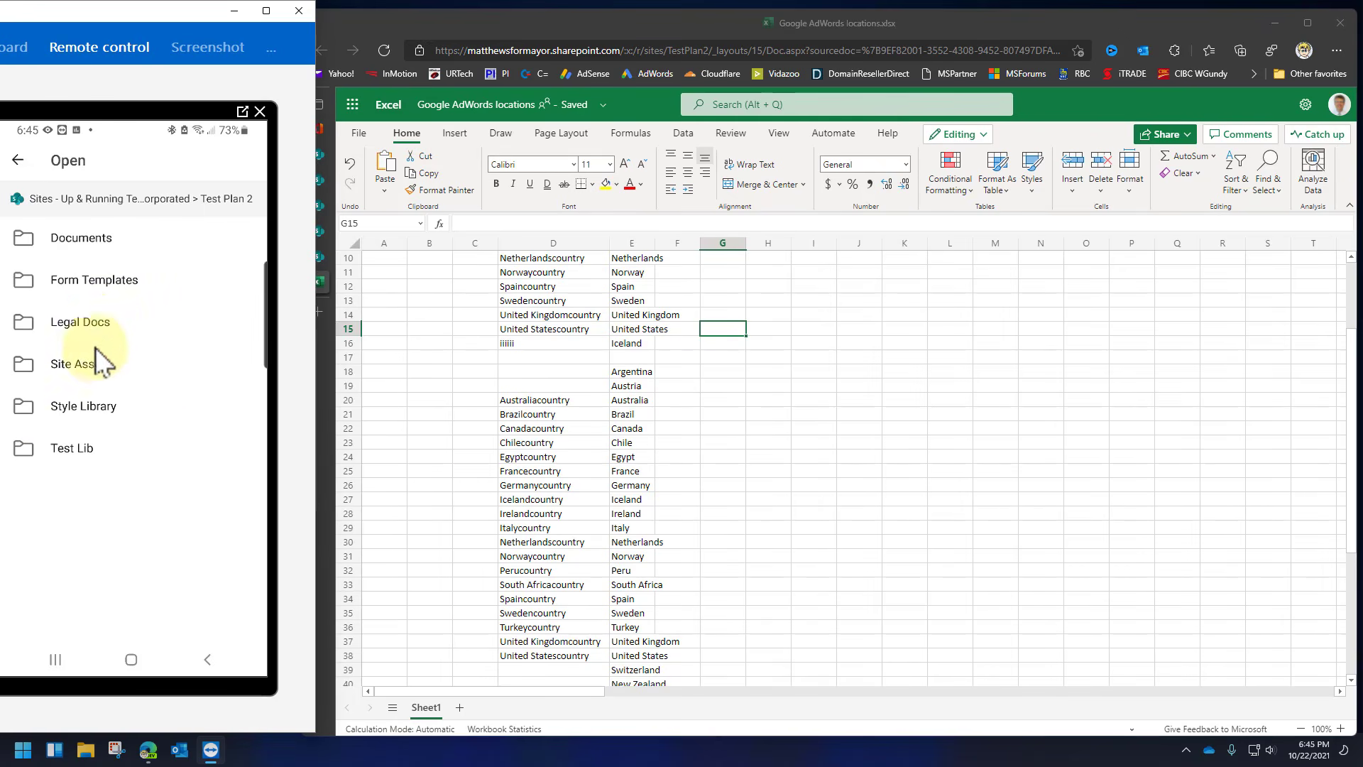
click(89, 324)
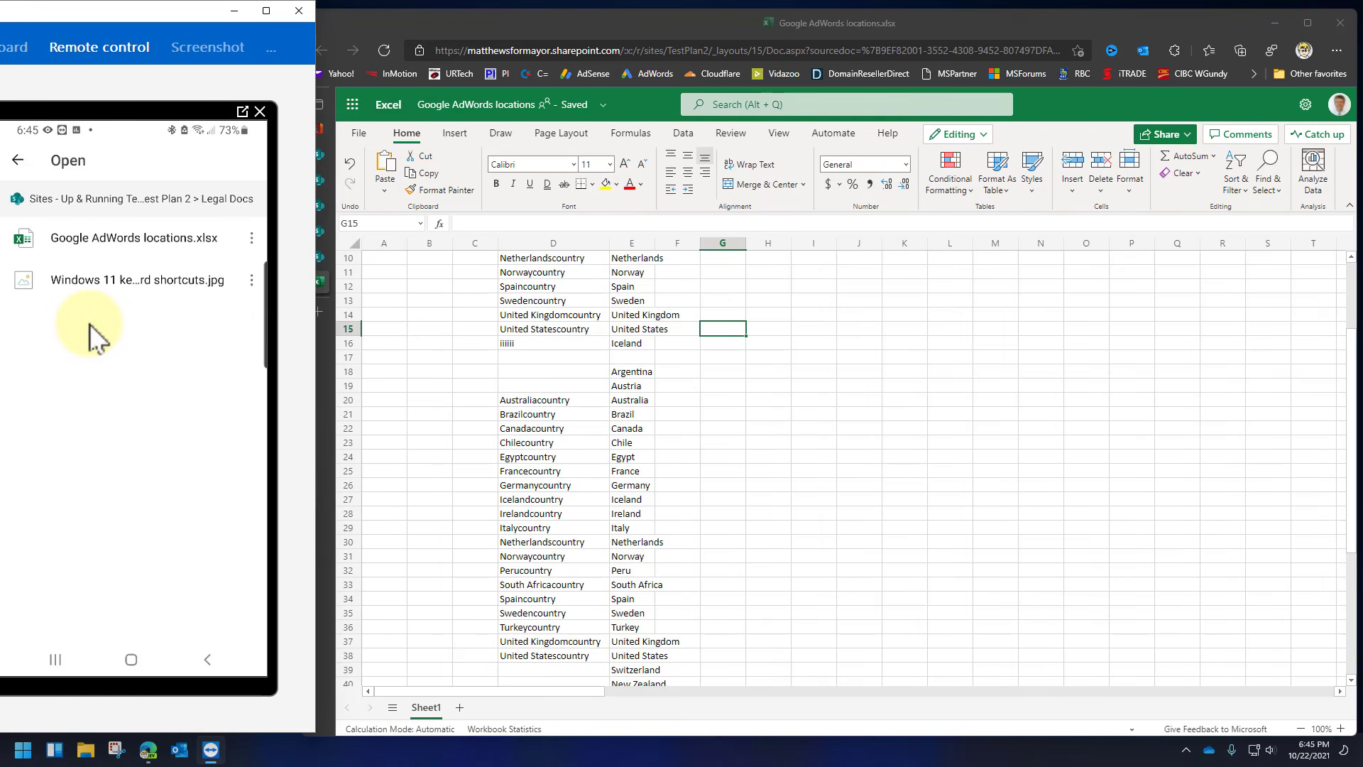
click(116, 240)
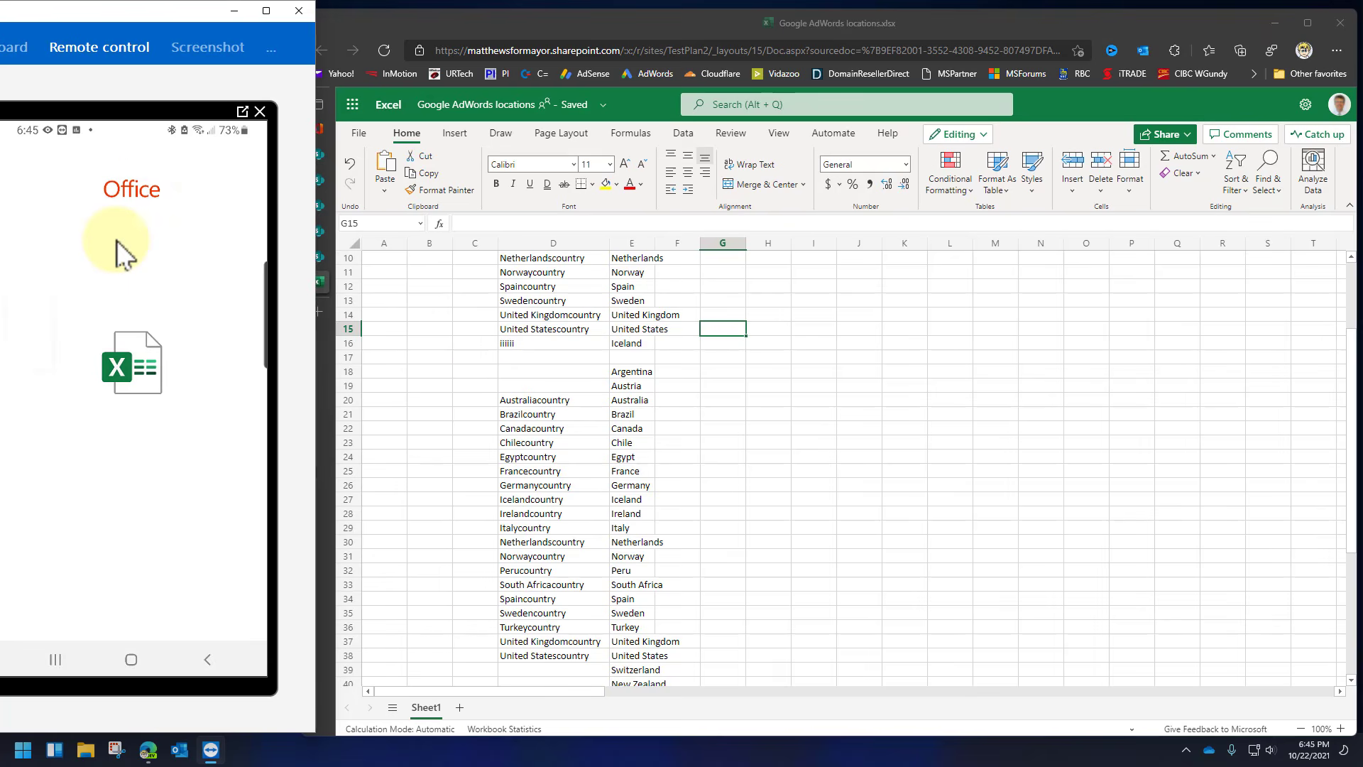
click(739, 395)
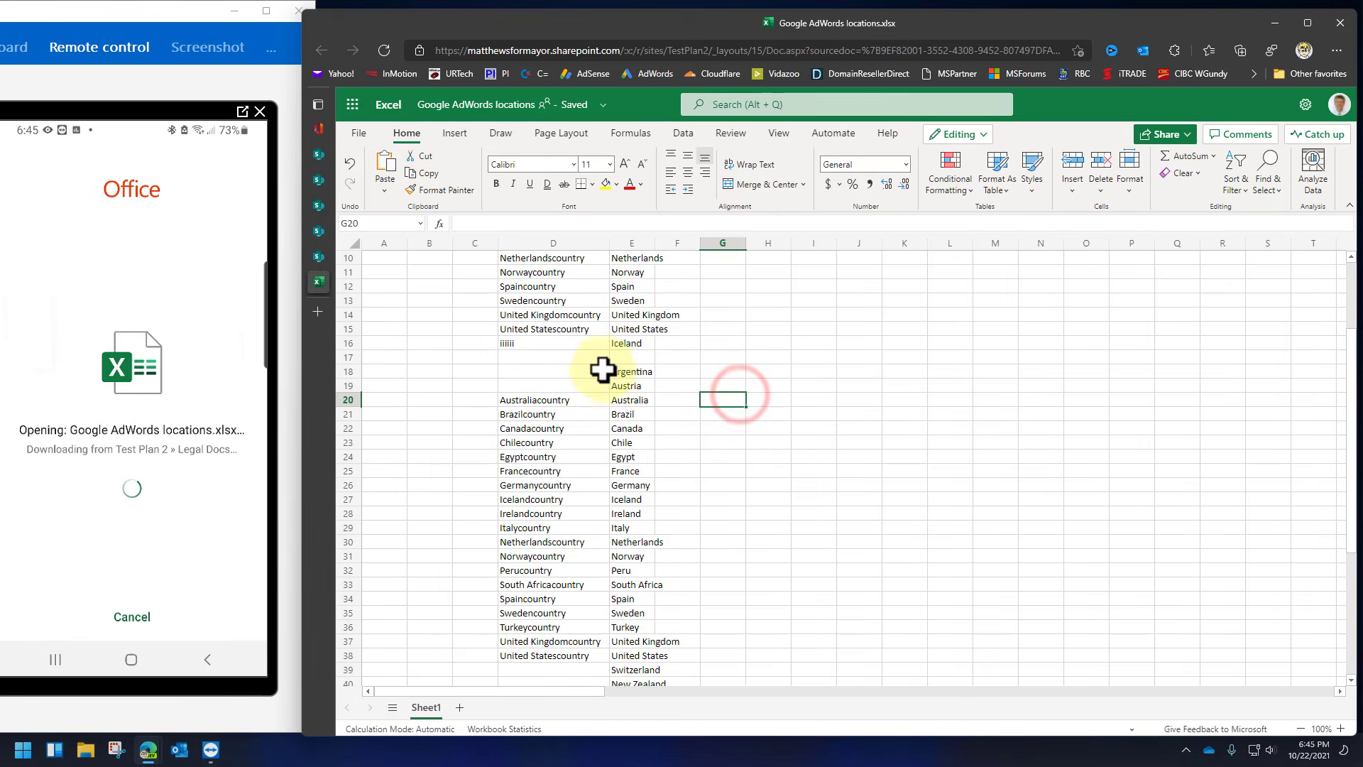
click(564, 367)
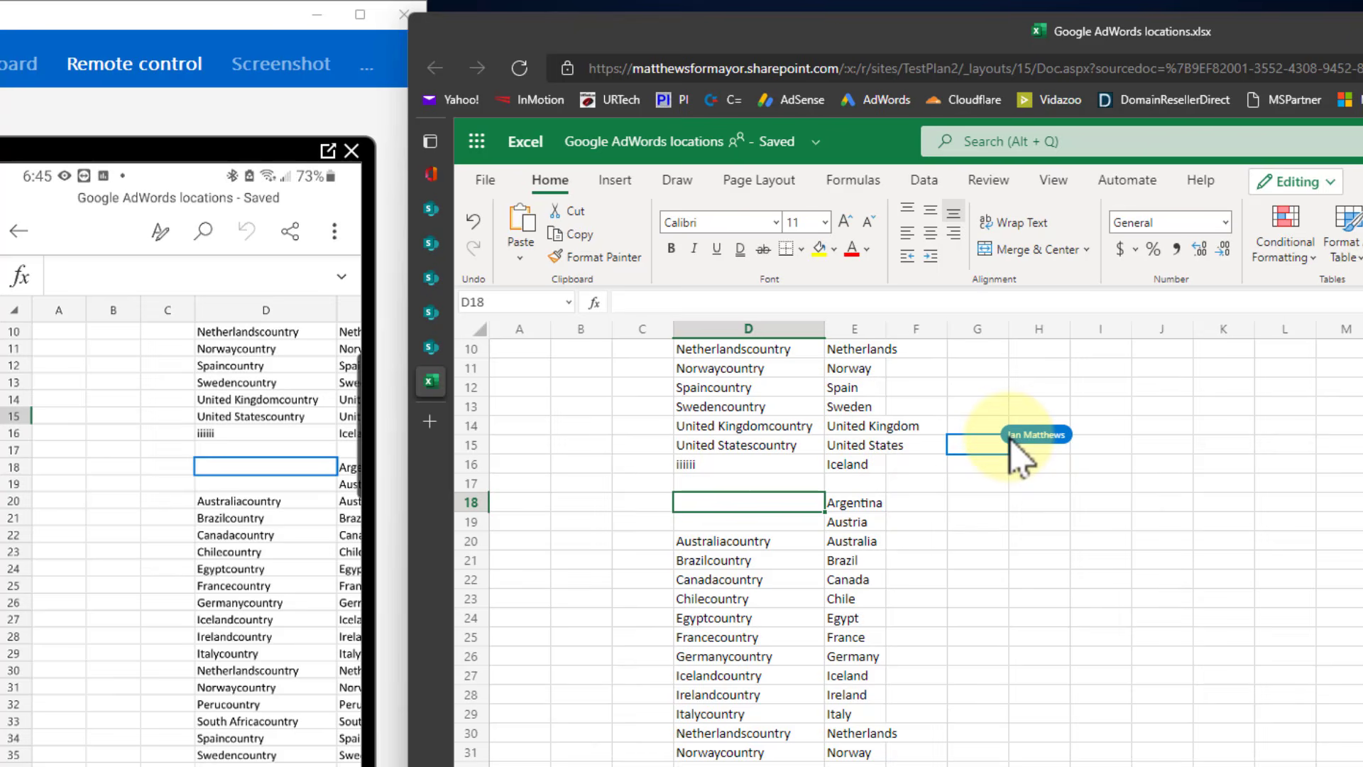
Enter 'yyyyy' into cell D18 in Excel for the web.
click(244, 448)
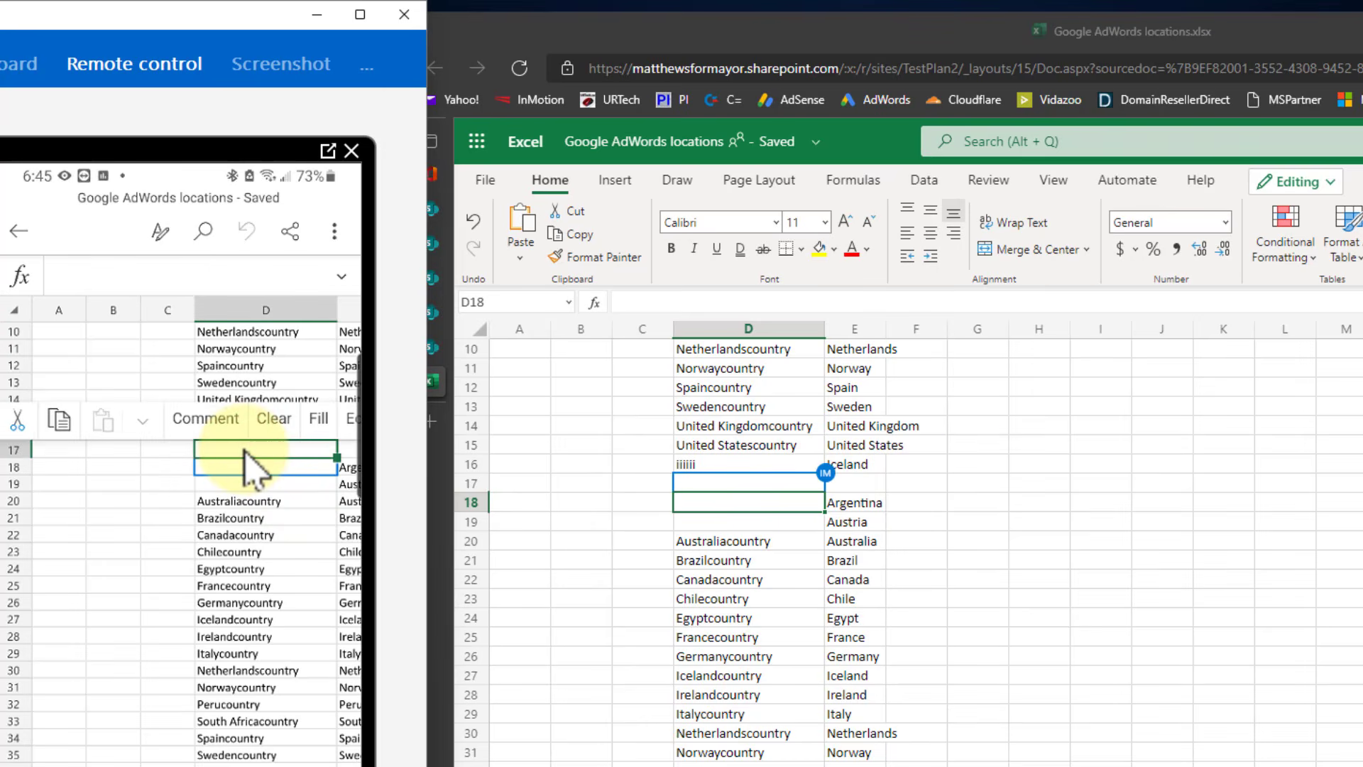
key(Escape)
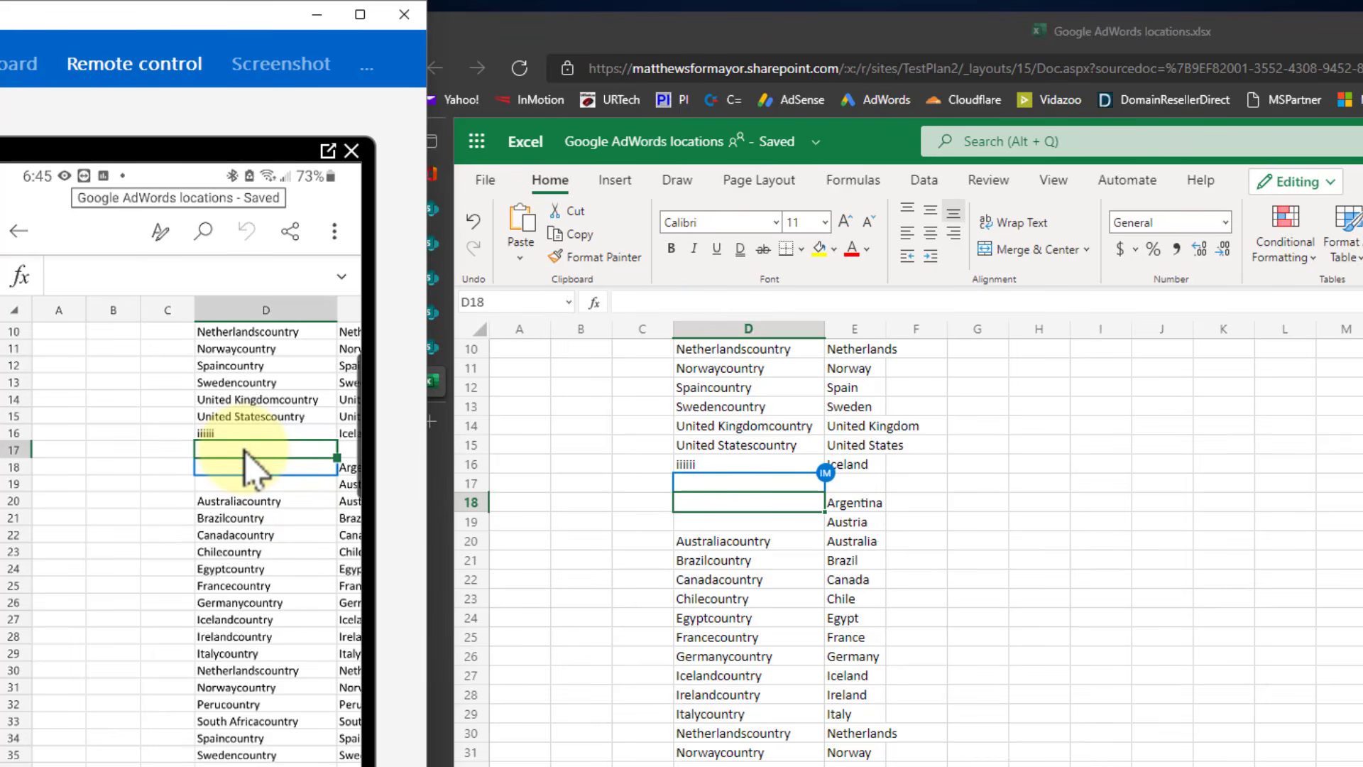
click(795, 501)
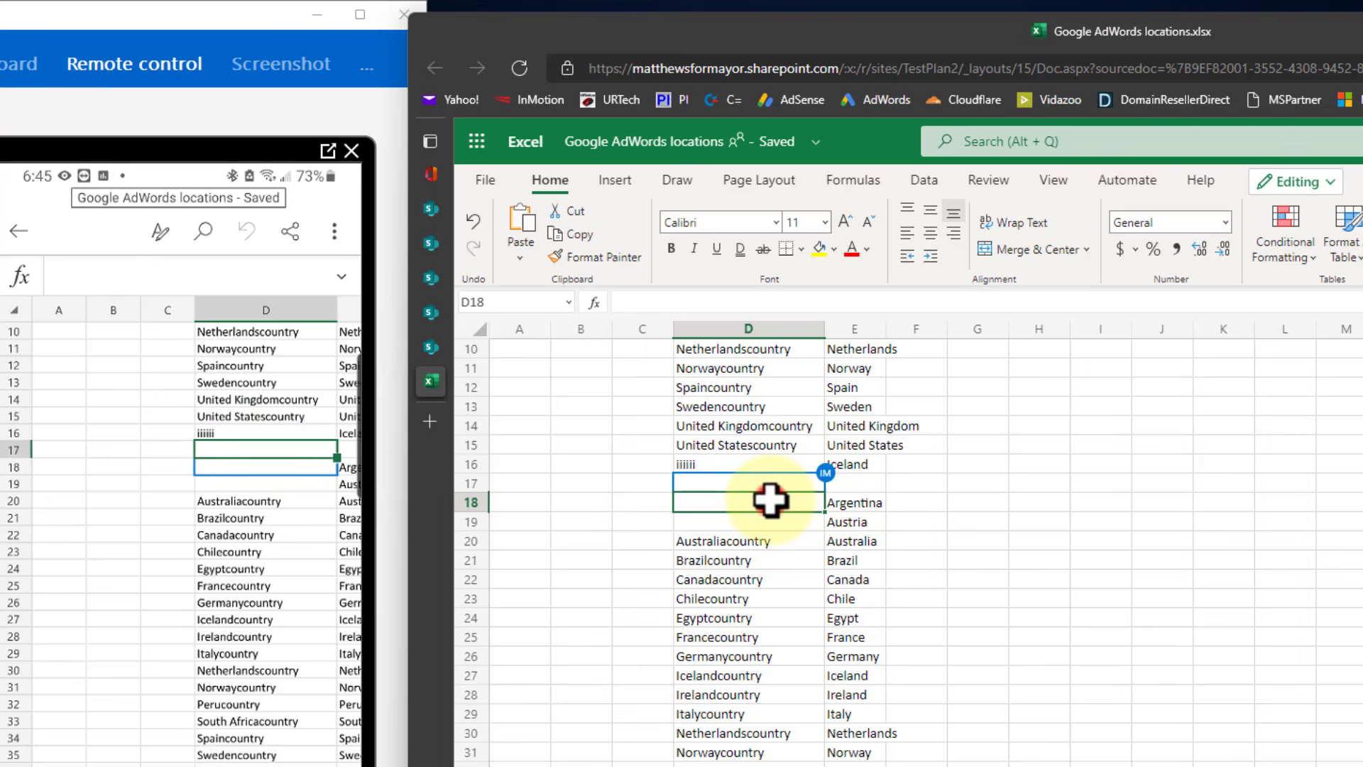
text(yyyyy)
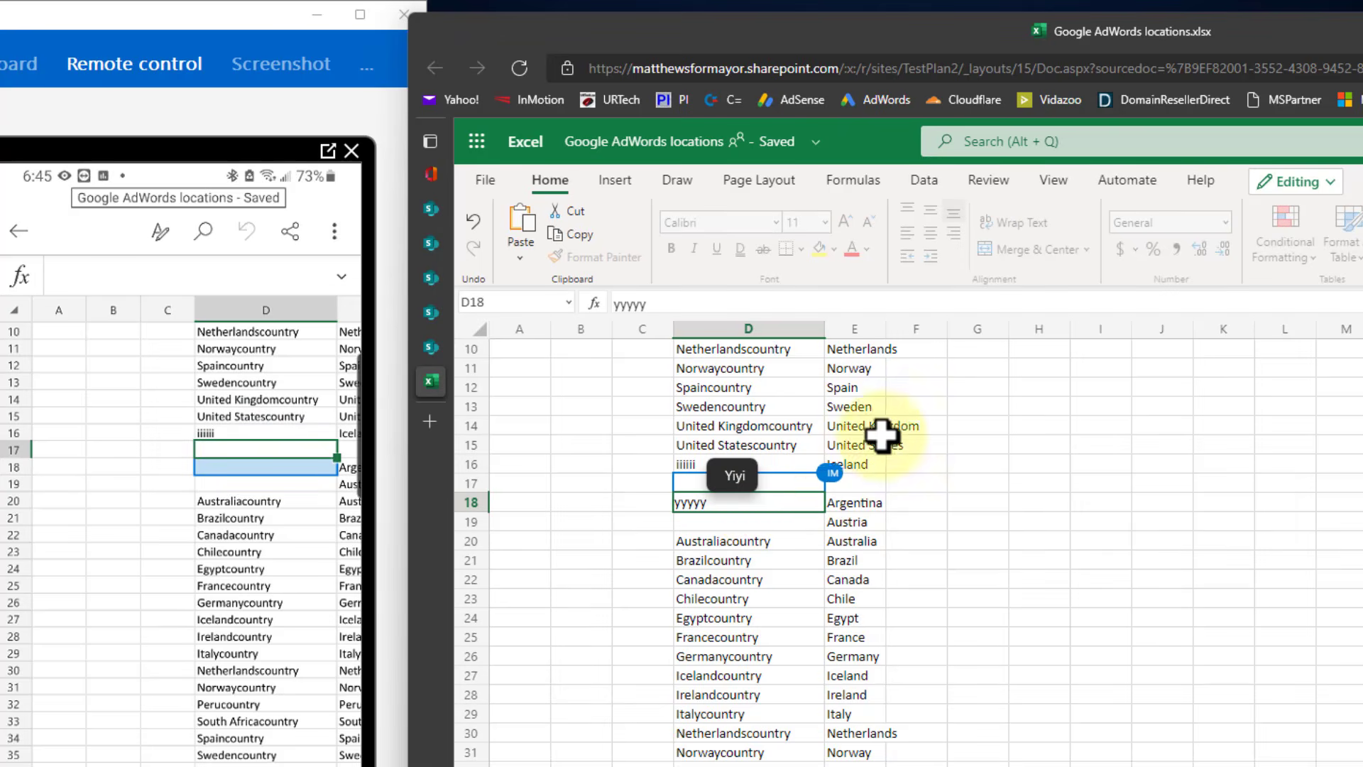
click(944, 406)
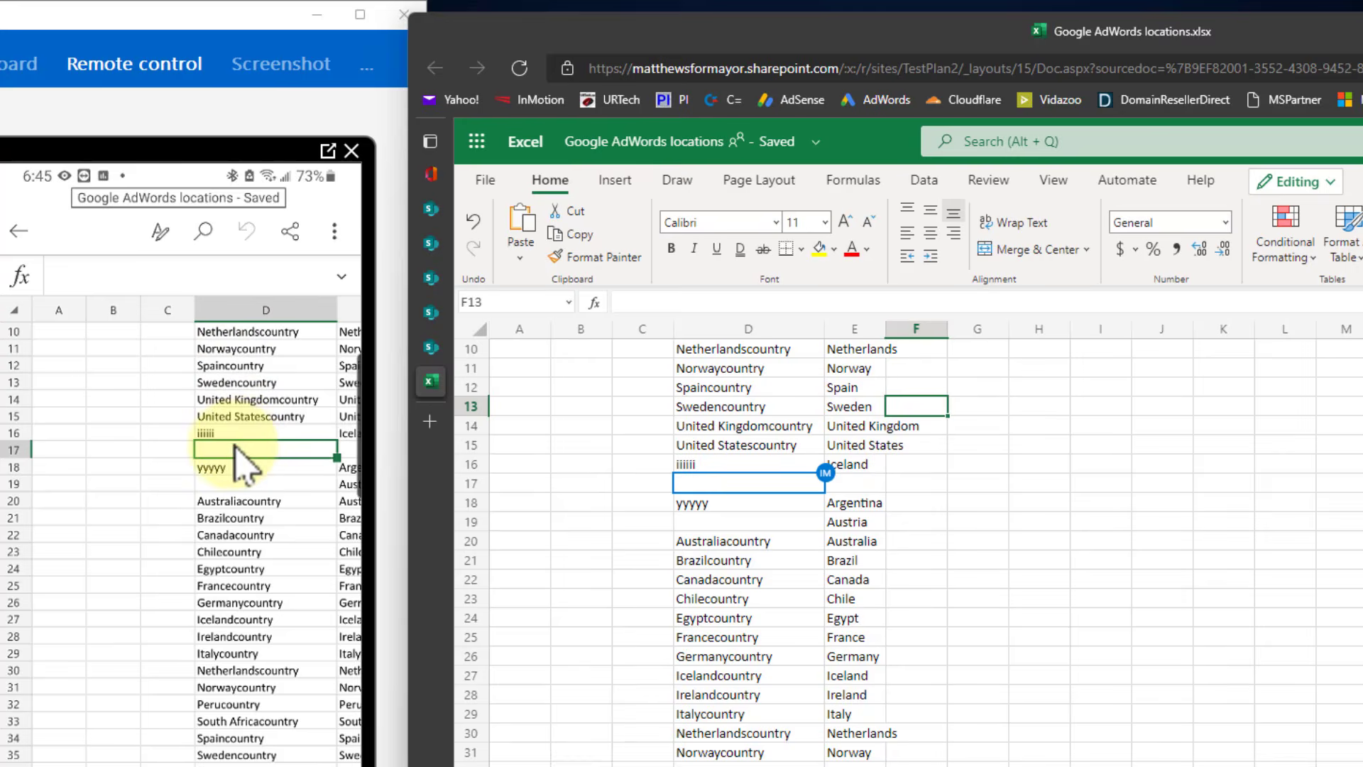
On the phone's copy, clear Australiacountry from cell D20, then return to the browser.
click(240, 450)
click(234, 446)
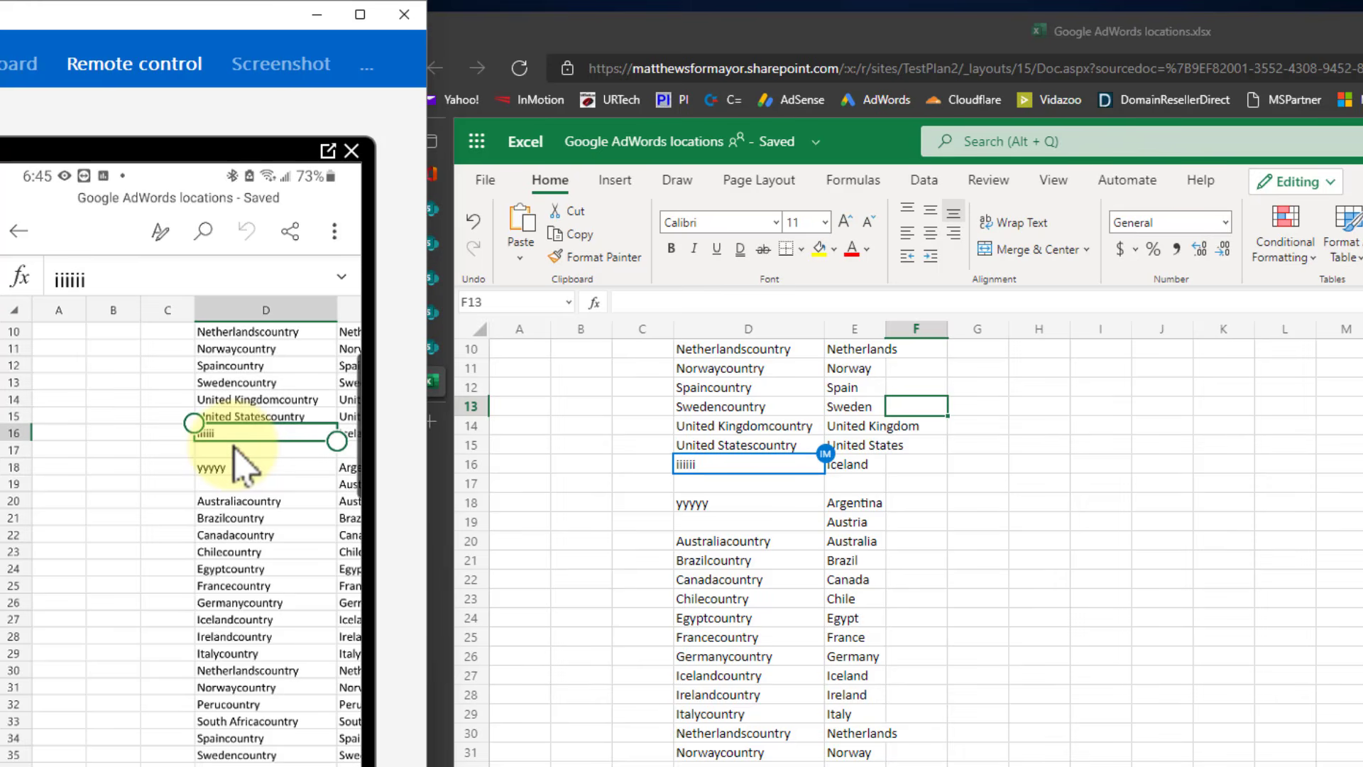
click(235, 447)
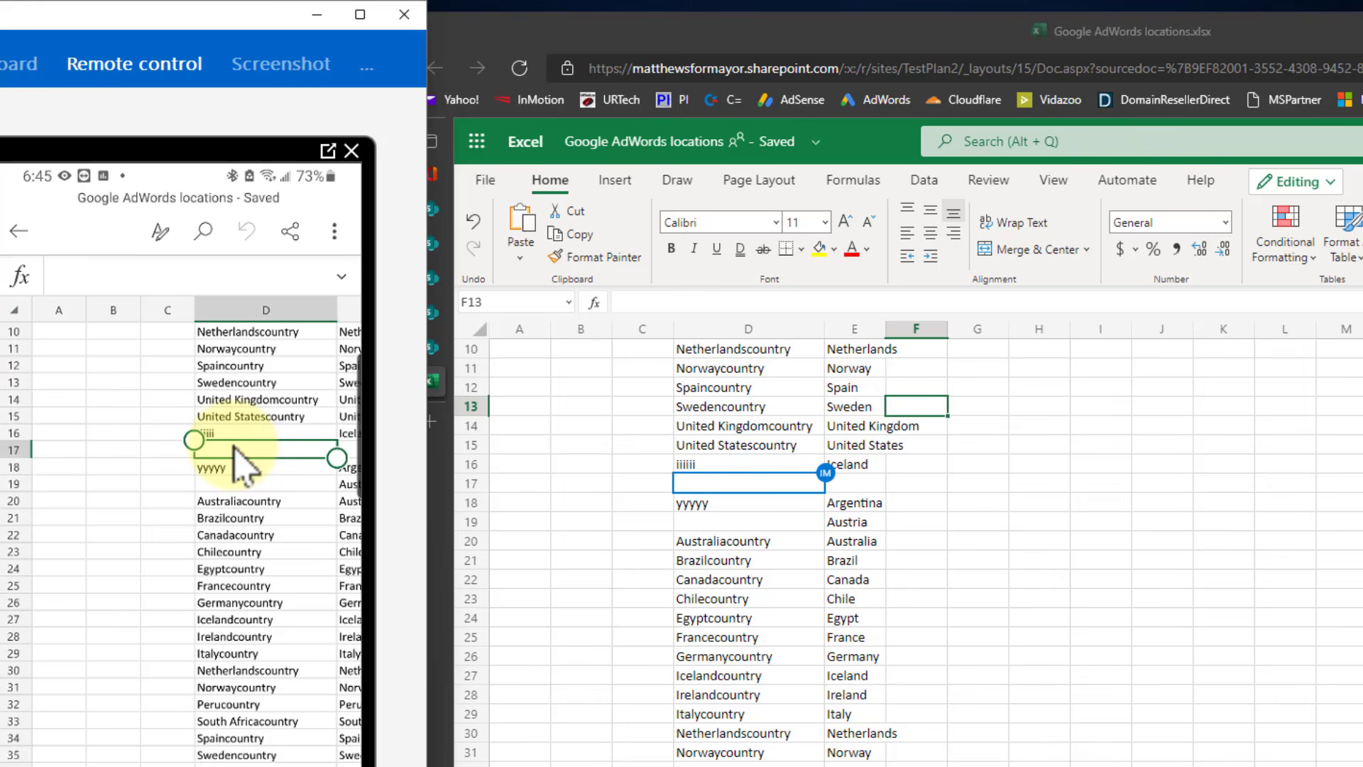
key(Down)
key(Down)
key(Down)
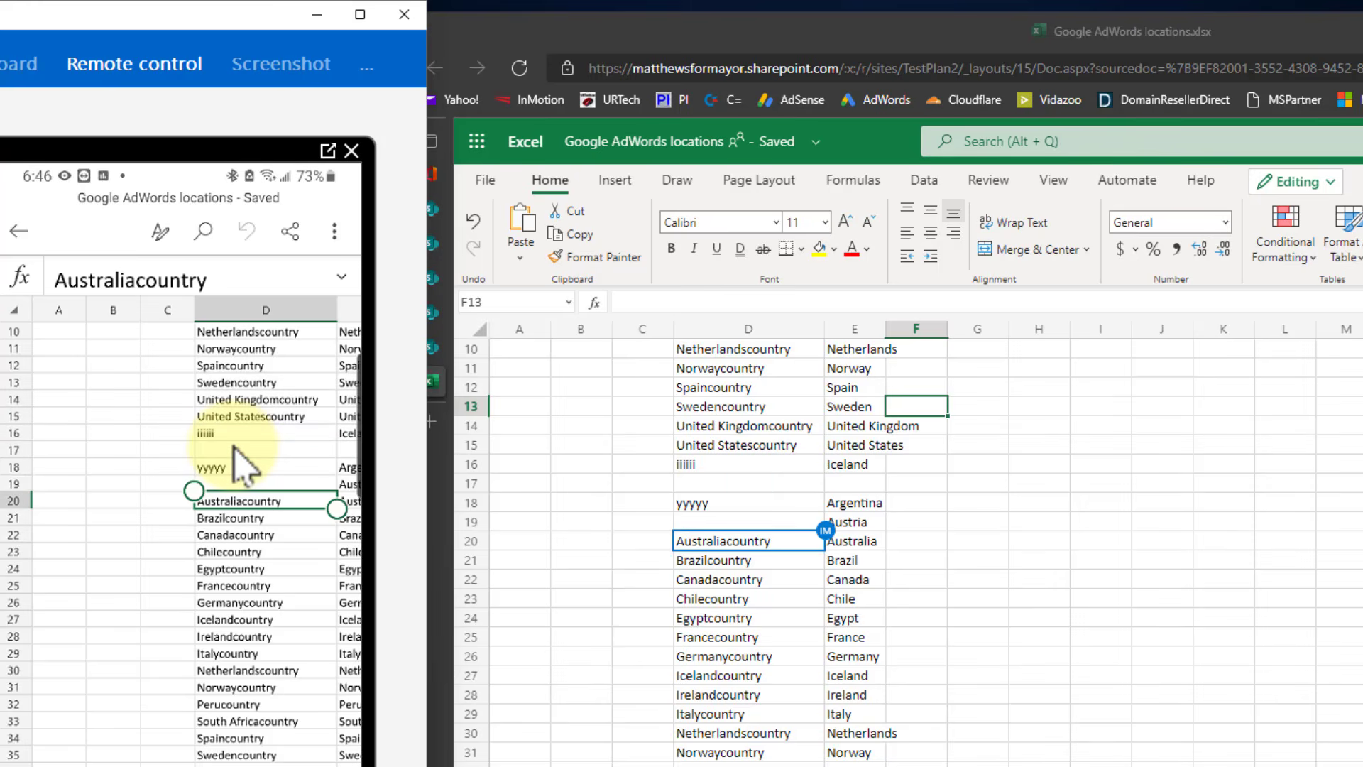
key(BackSpace)
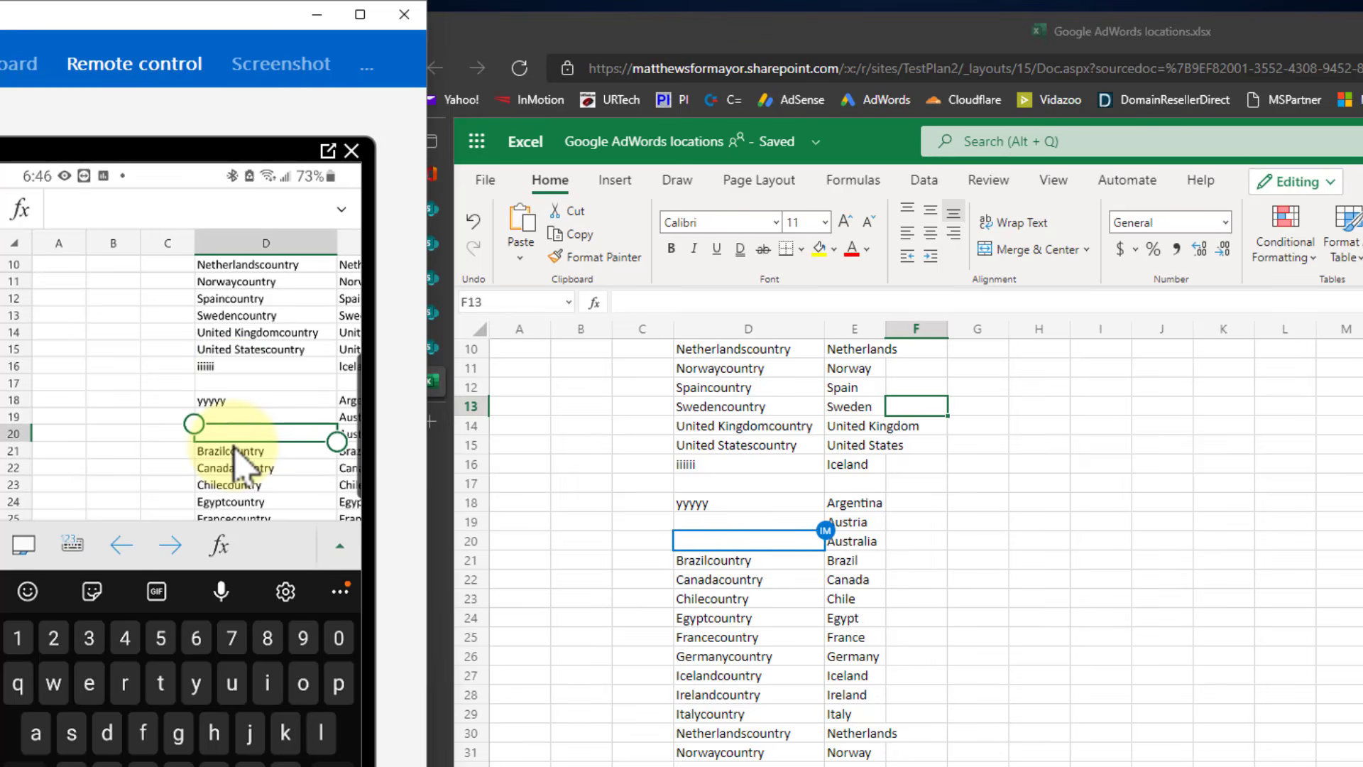
click(1020, 499)
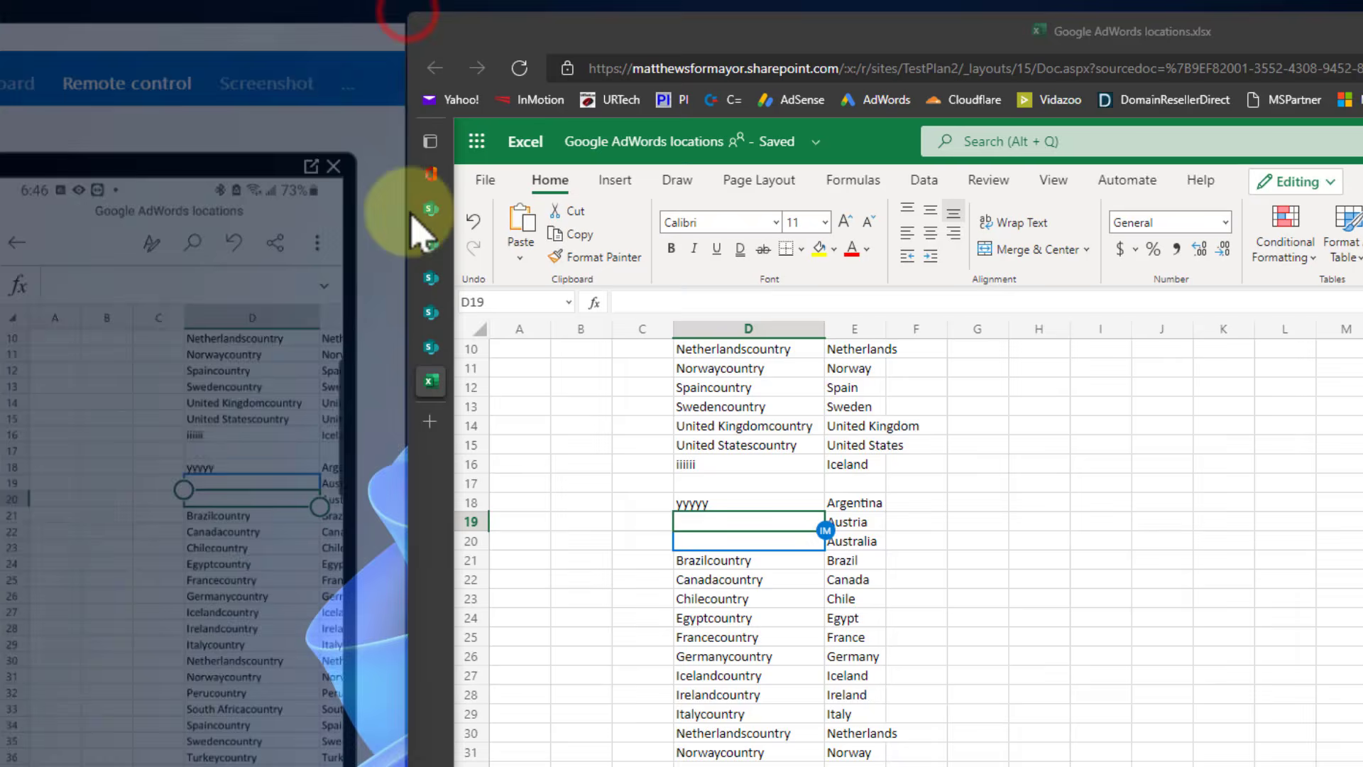
Close the workbook and create a new PowerPoint presentation in Legal Docs.
mouse_move(454, 171)
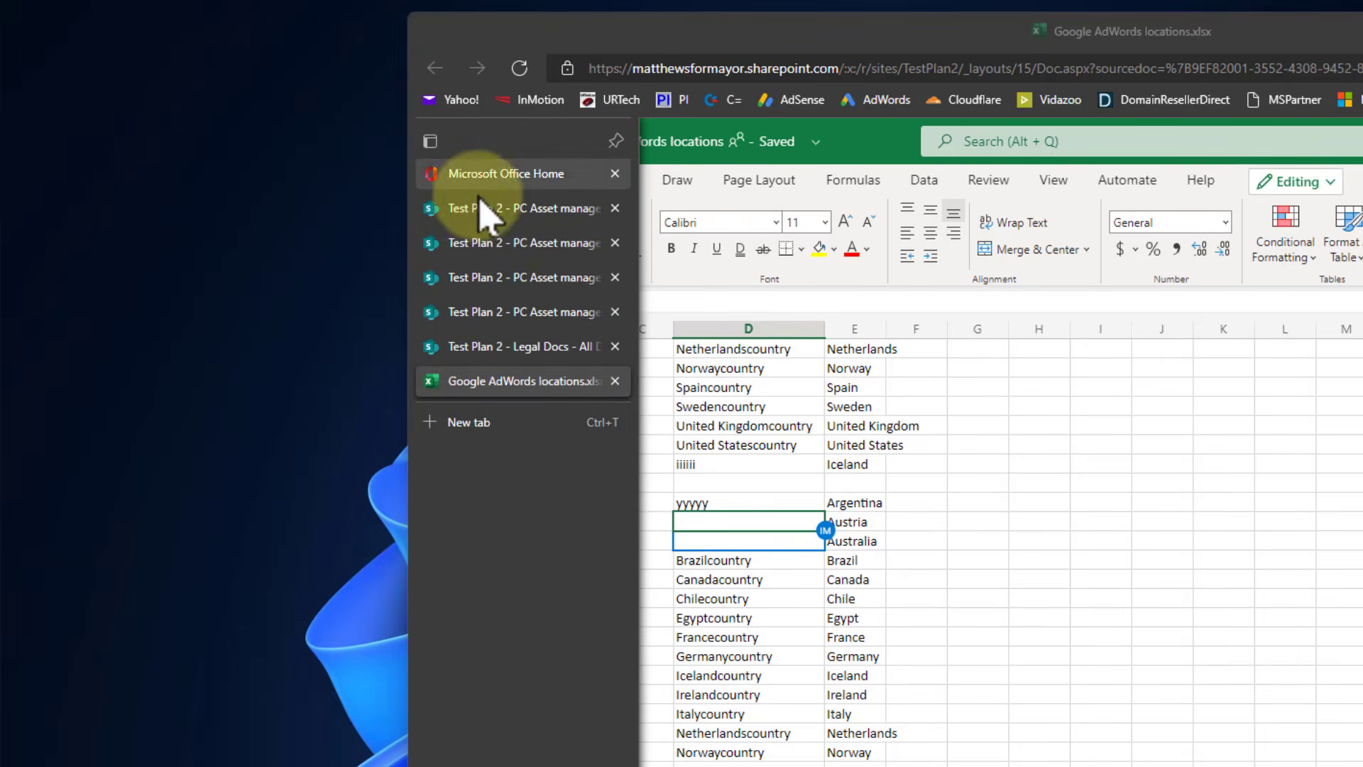
click(615, 382)
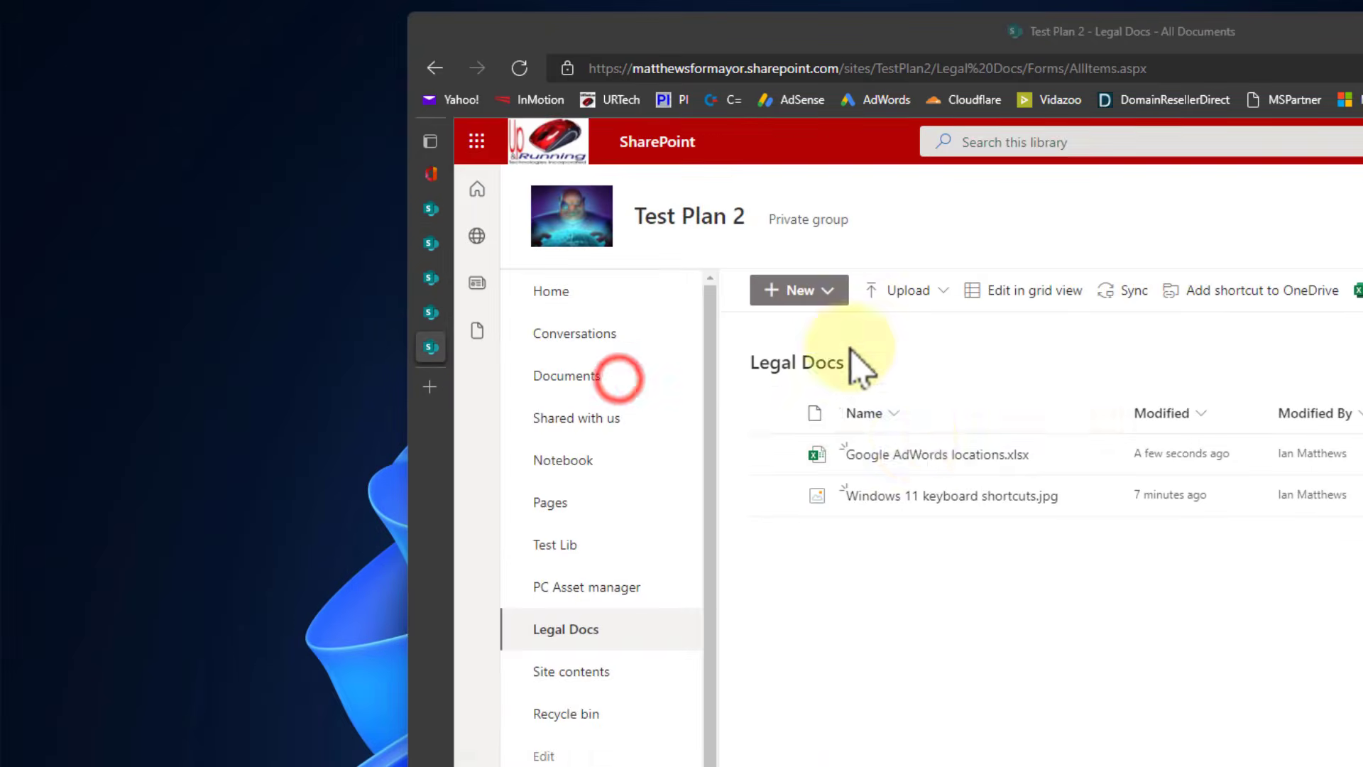
click(827, 292)
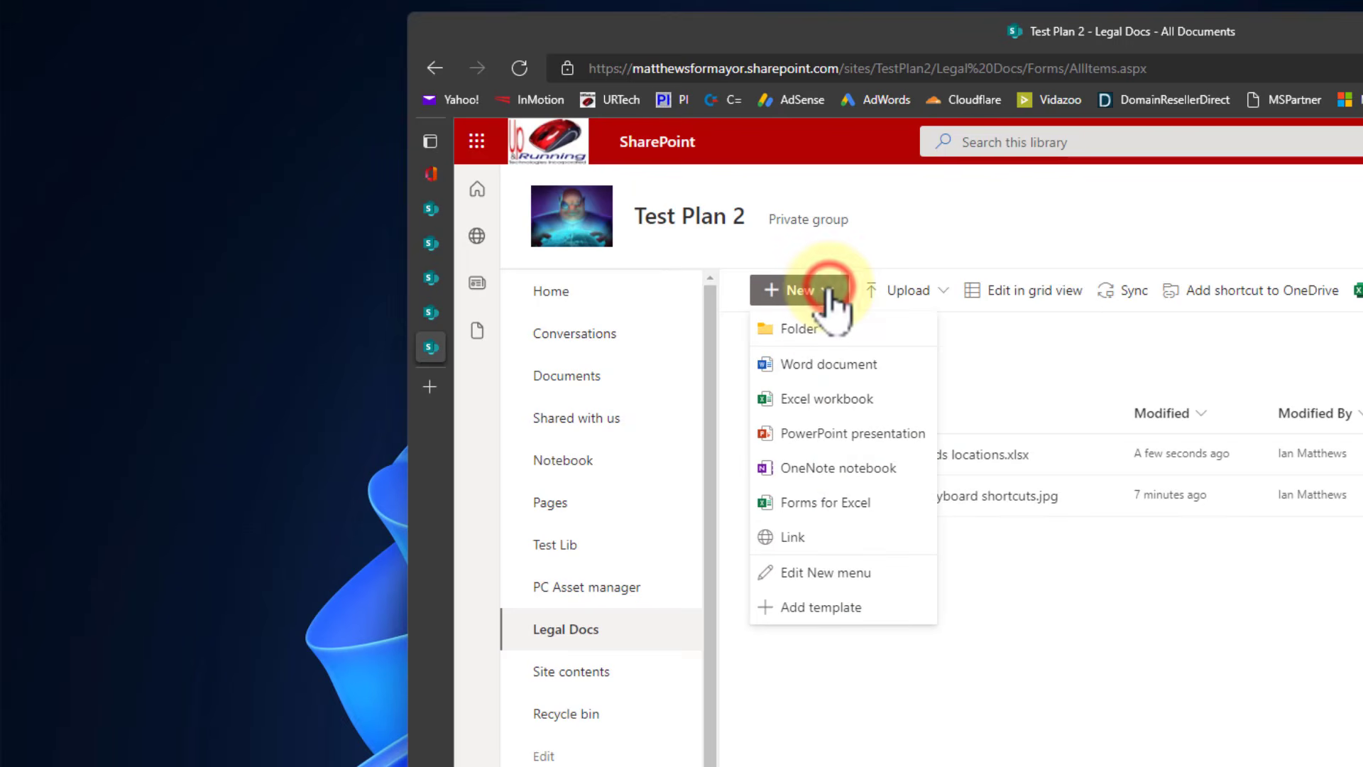
click(821, 433)
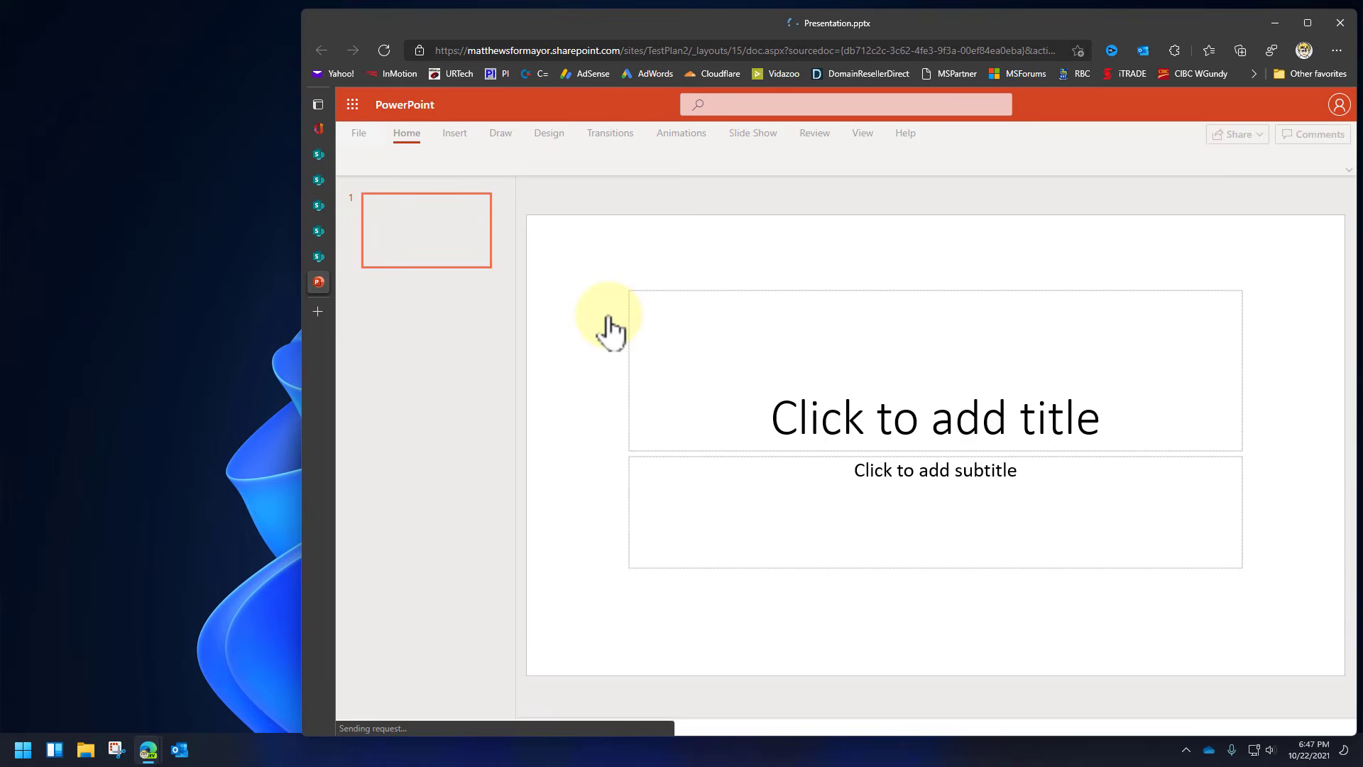
Type 'dflghsdlfkgjsdlfg' as the slide title and 'sdfgsdfgsdfg' as the subtitle, then expand the ribbon.
click(788, 416)
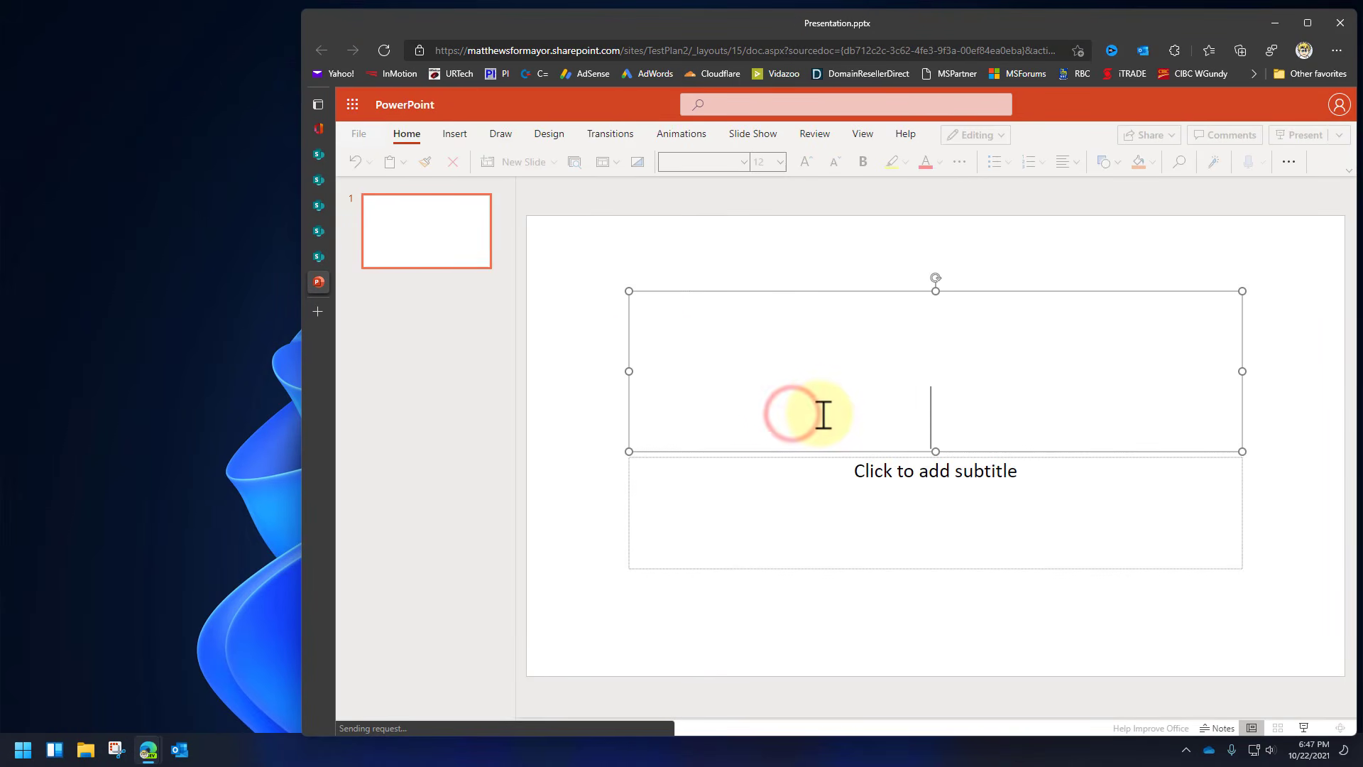
text(dflghsdlfkgjsdlfg)
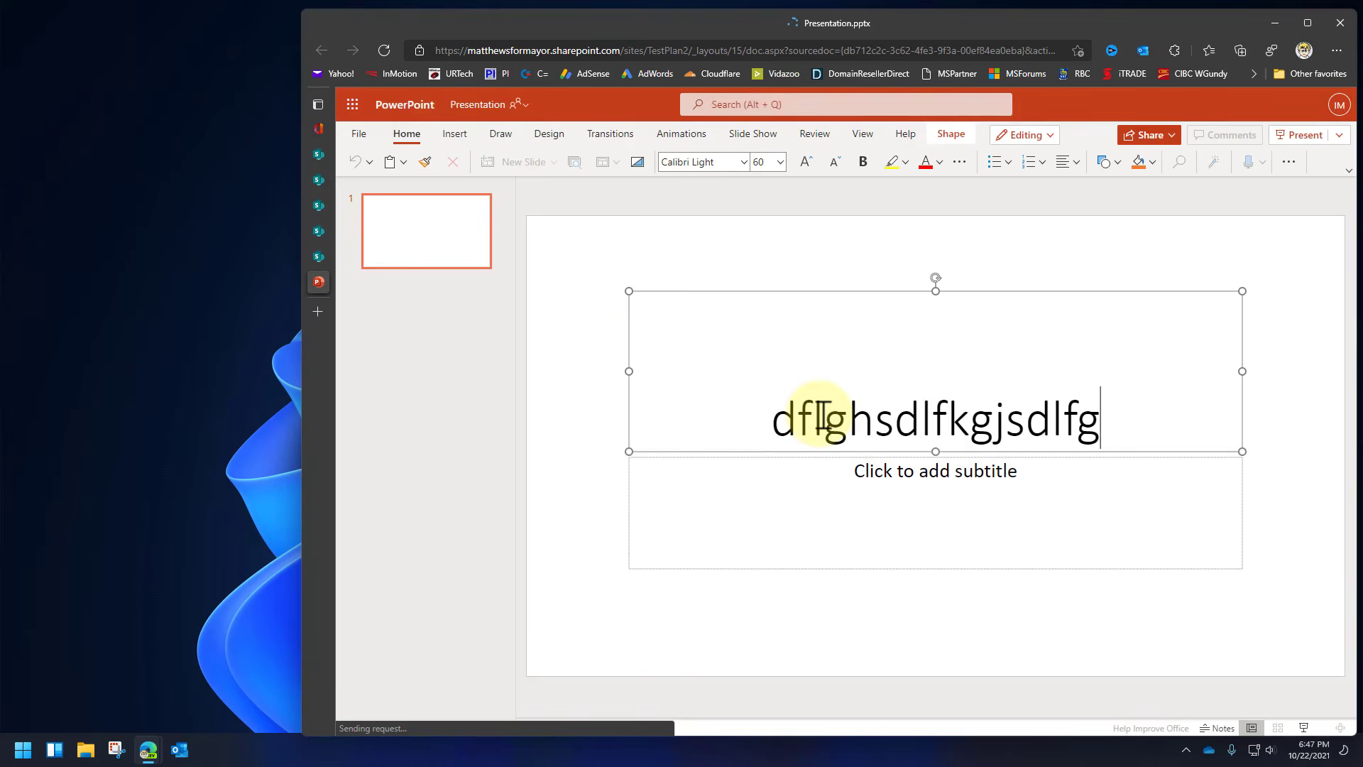
click(882, 480)
text(sdfgsdfgsdfg)
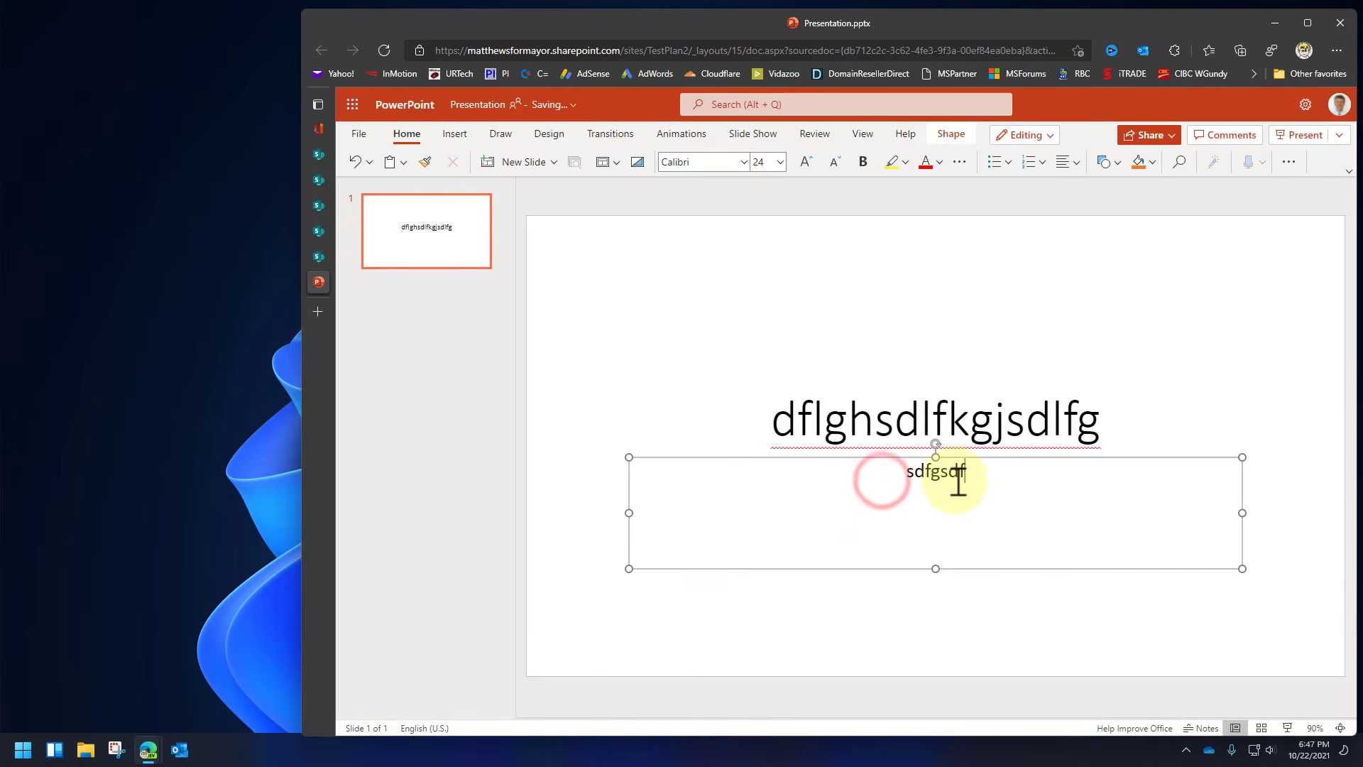
click(1023, 330)
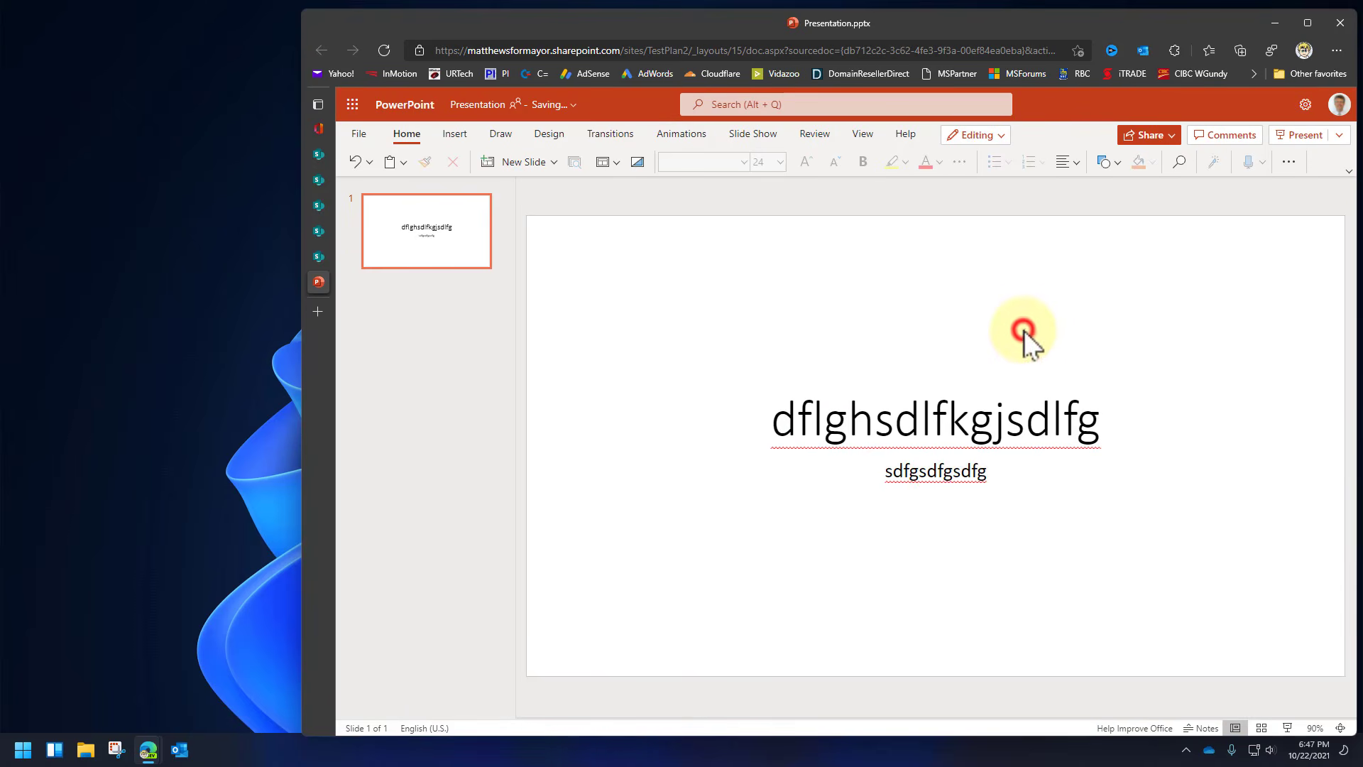
click(1348, 171)
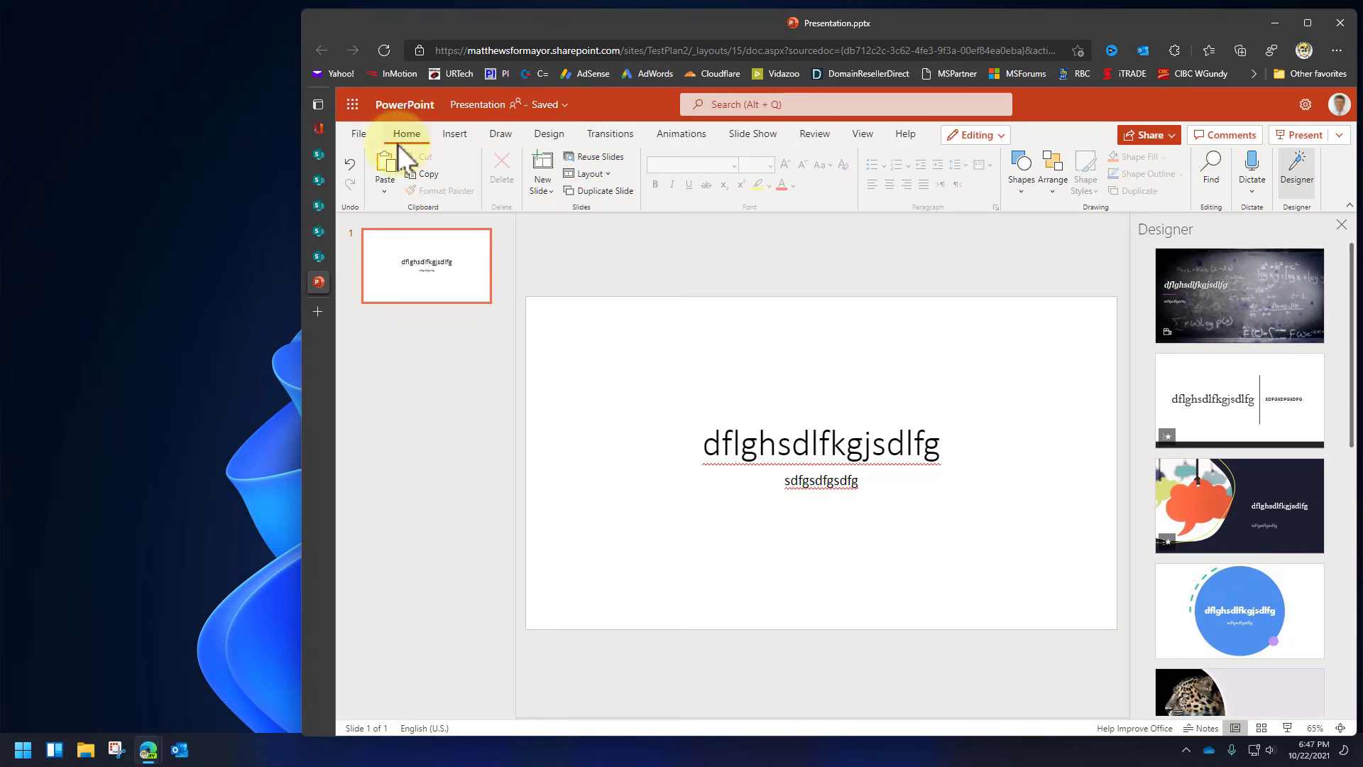
Rename the presentation to 'Test PPT' from the File save options.
click(353, 134)
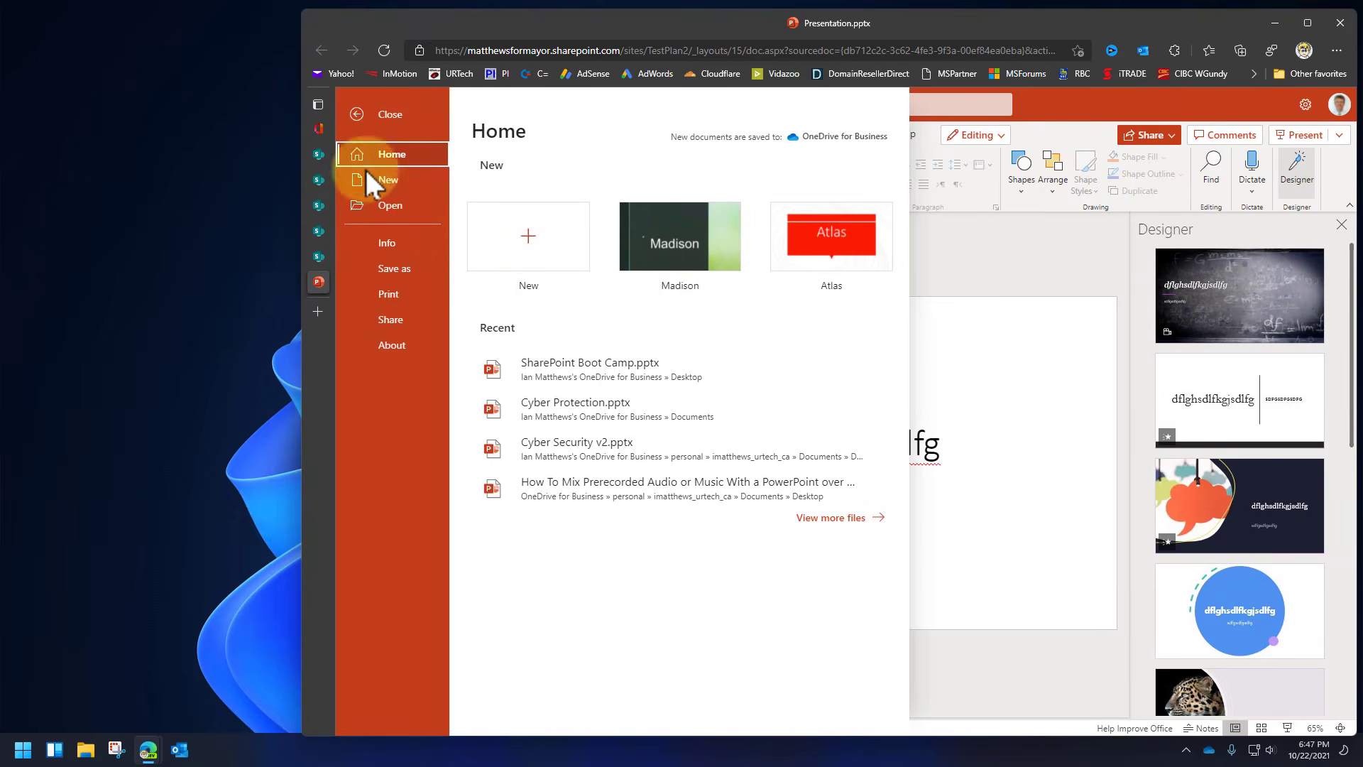
click(399, 267)
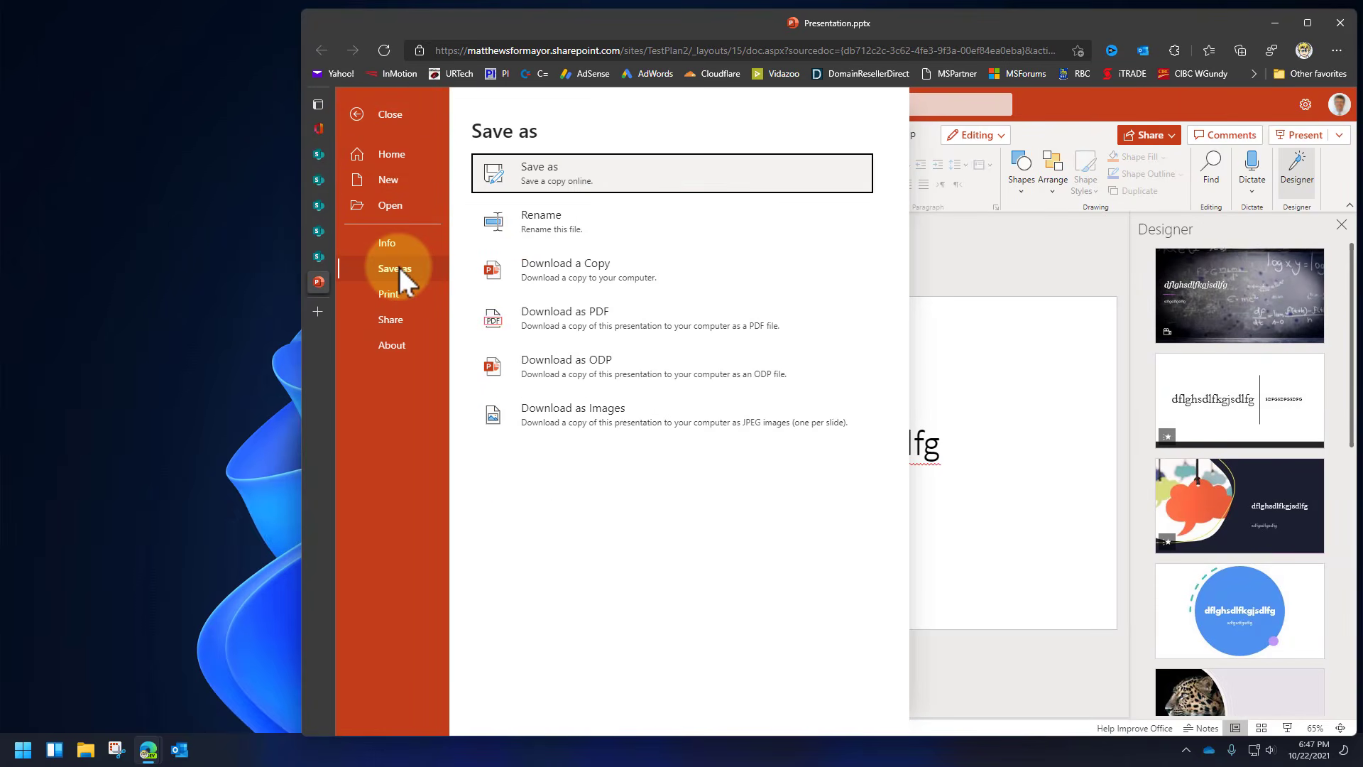
click(550, 221)
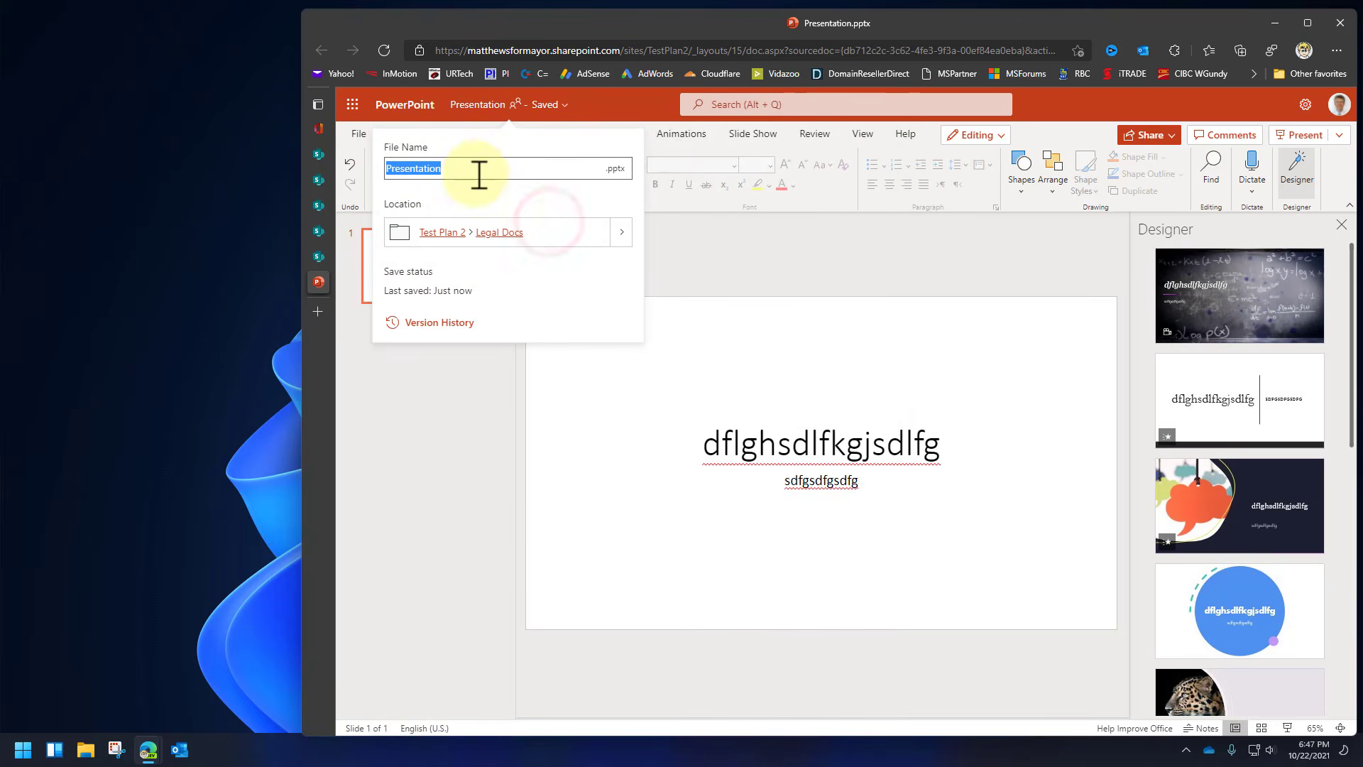
click(477, 168)
text(Test PPT)
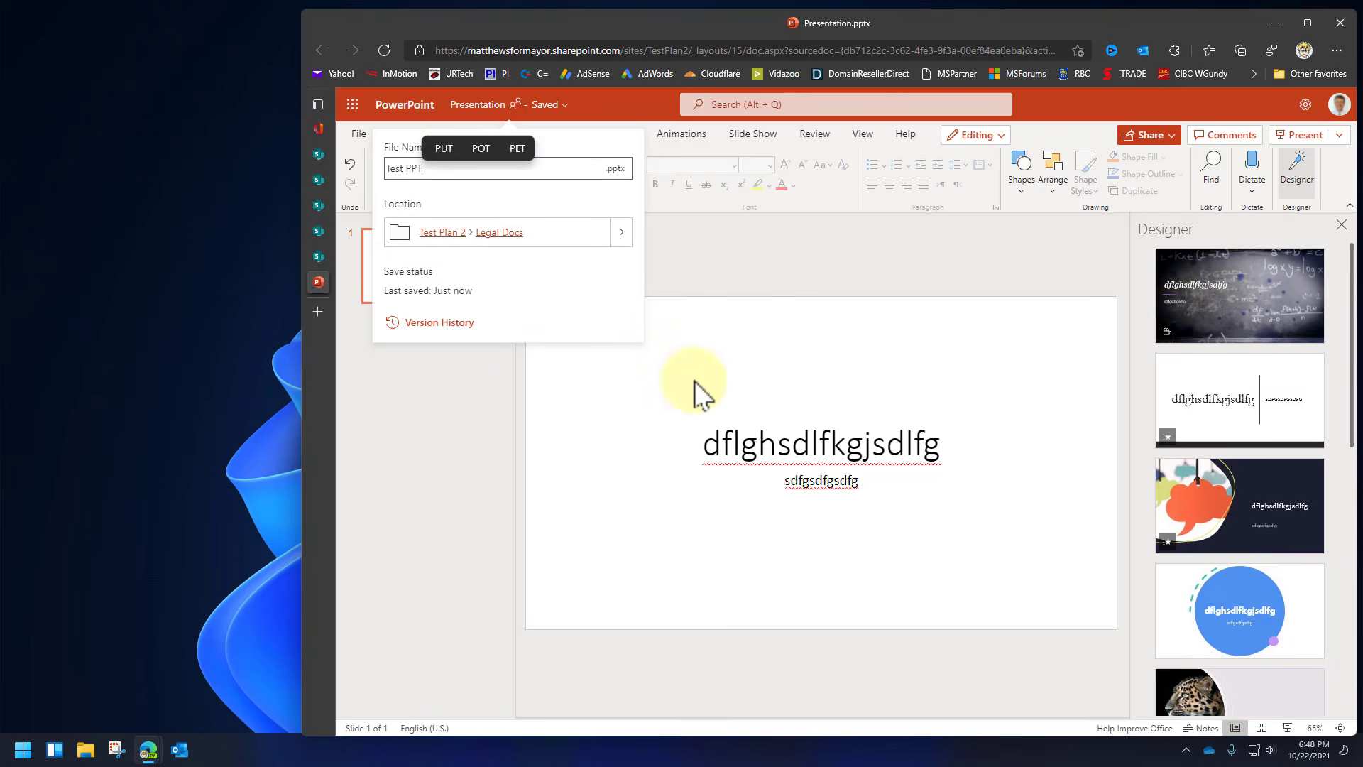
click(668, 336)
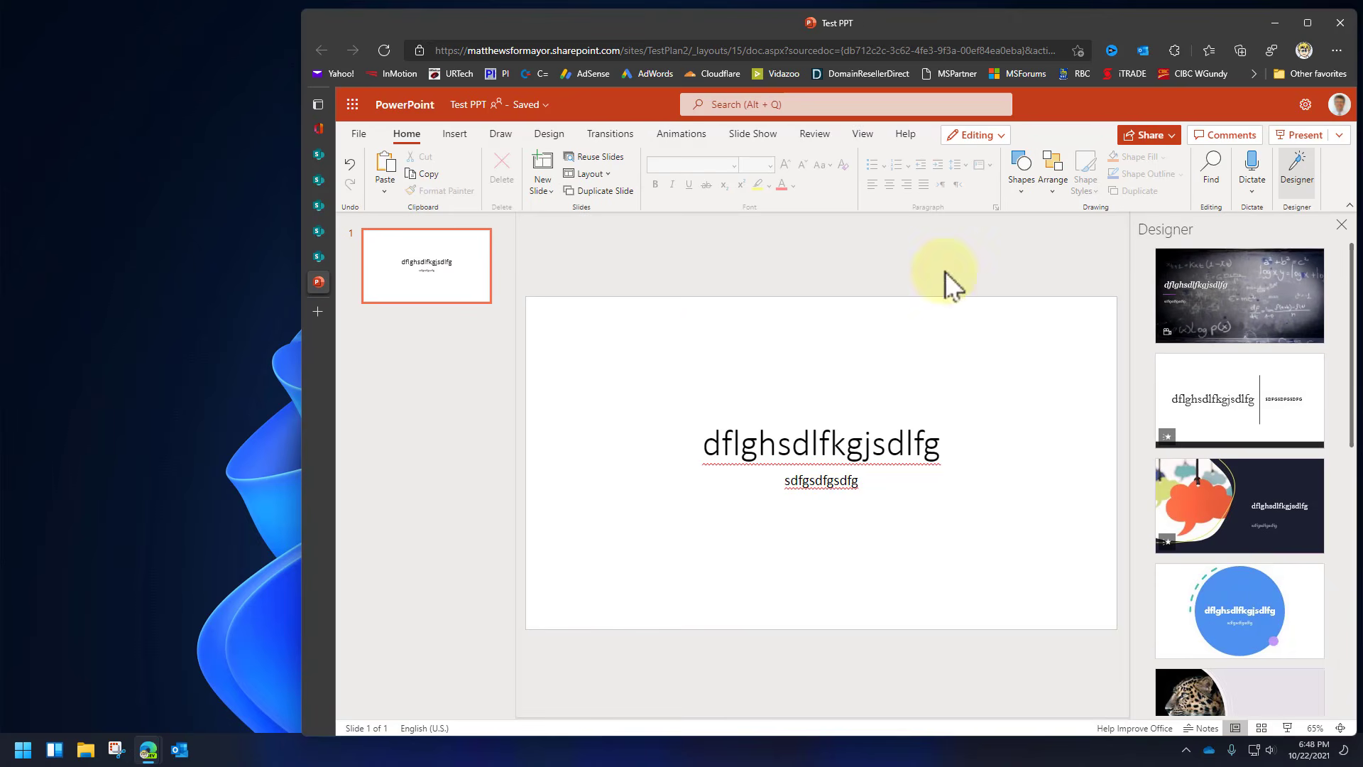
Maximize the browser, switch to the Legal Docs tab, and refresh it with F5 to list Test PPT.pptx.
mouse_move(311, 288)
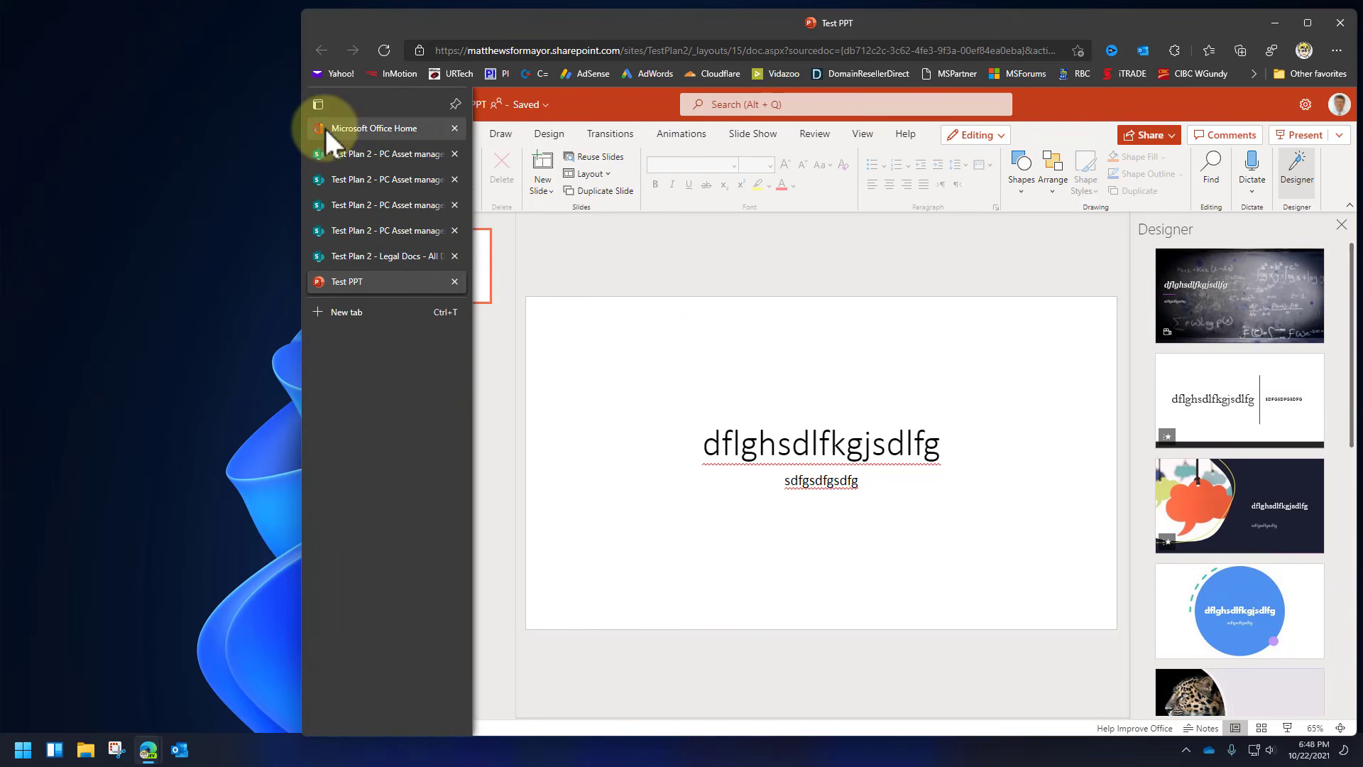
click(1307, 22)
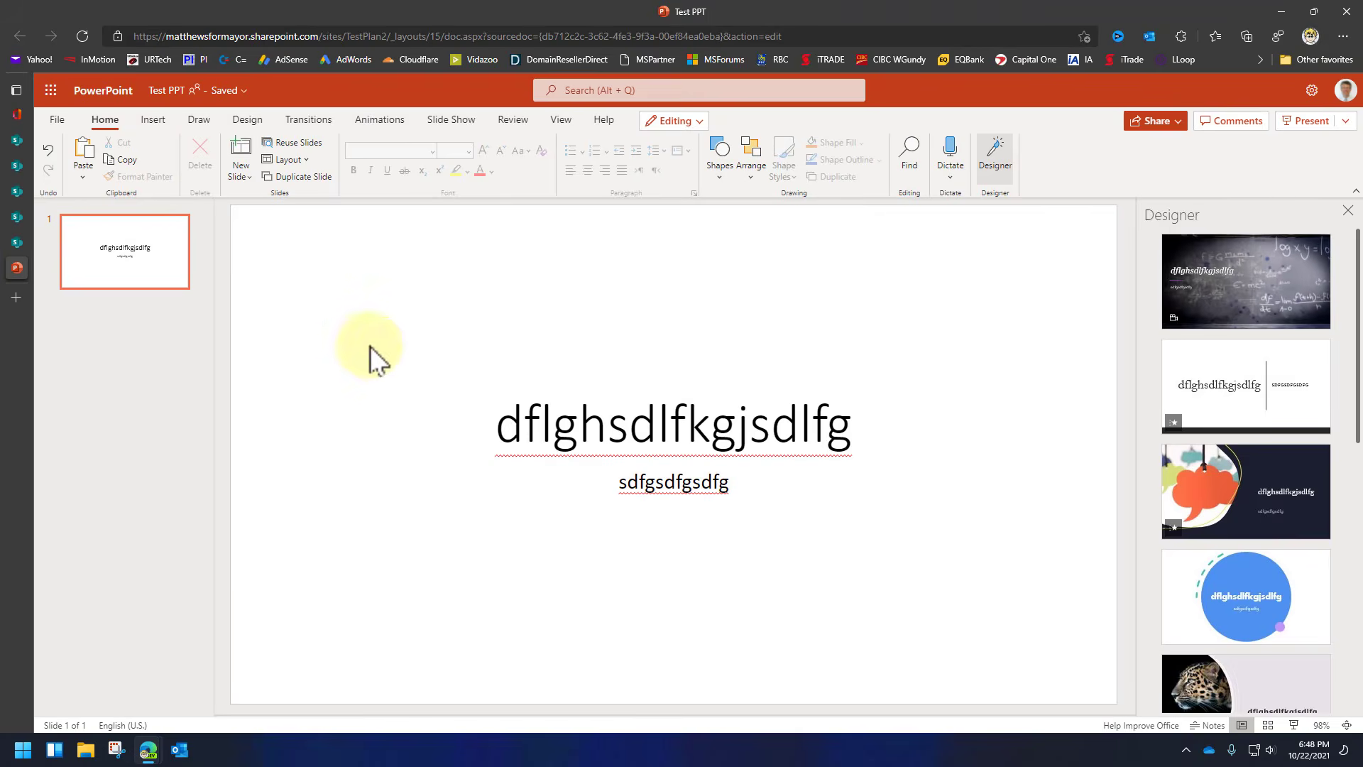
click(16, 244)
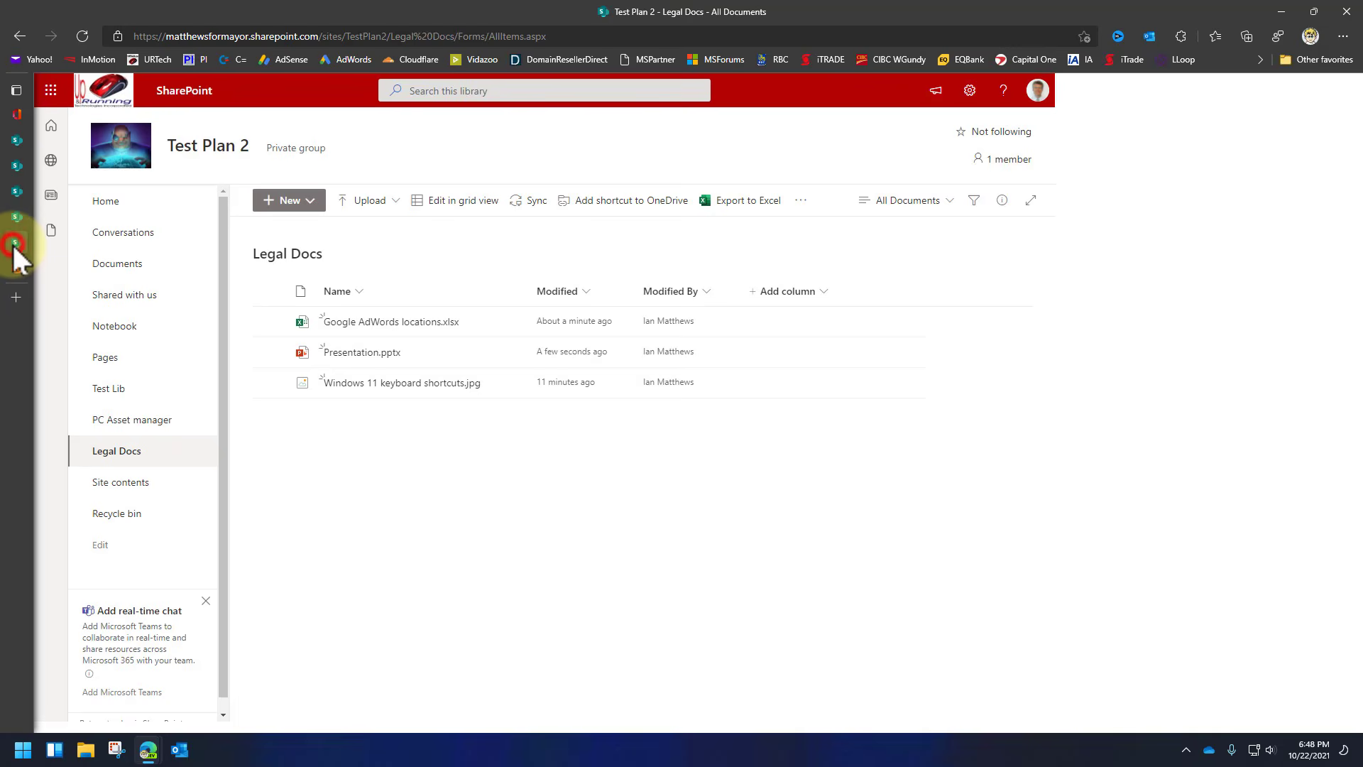
click(415, 463)
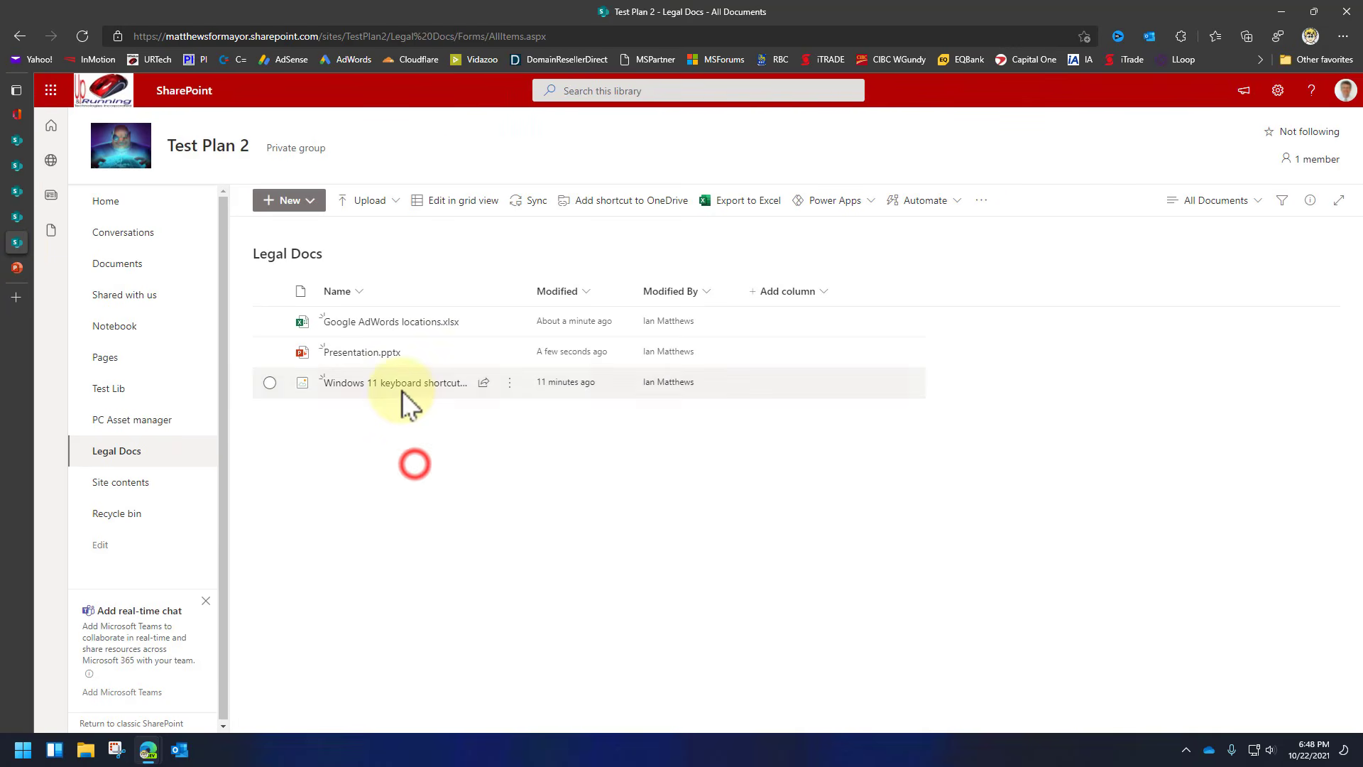
click(390, 445)
key(F5)
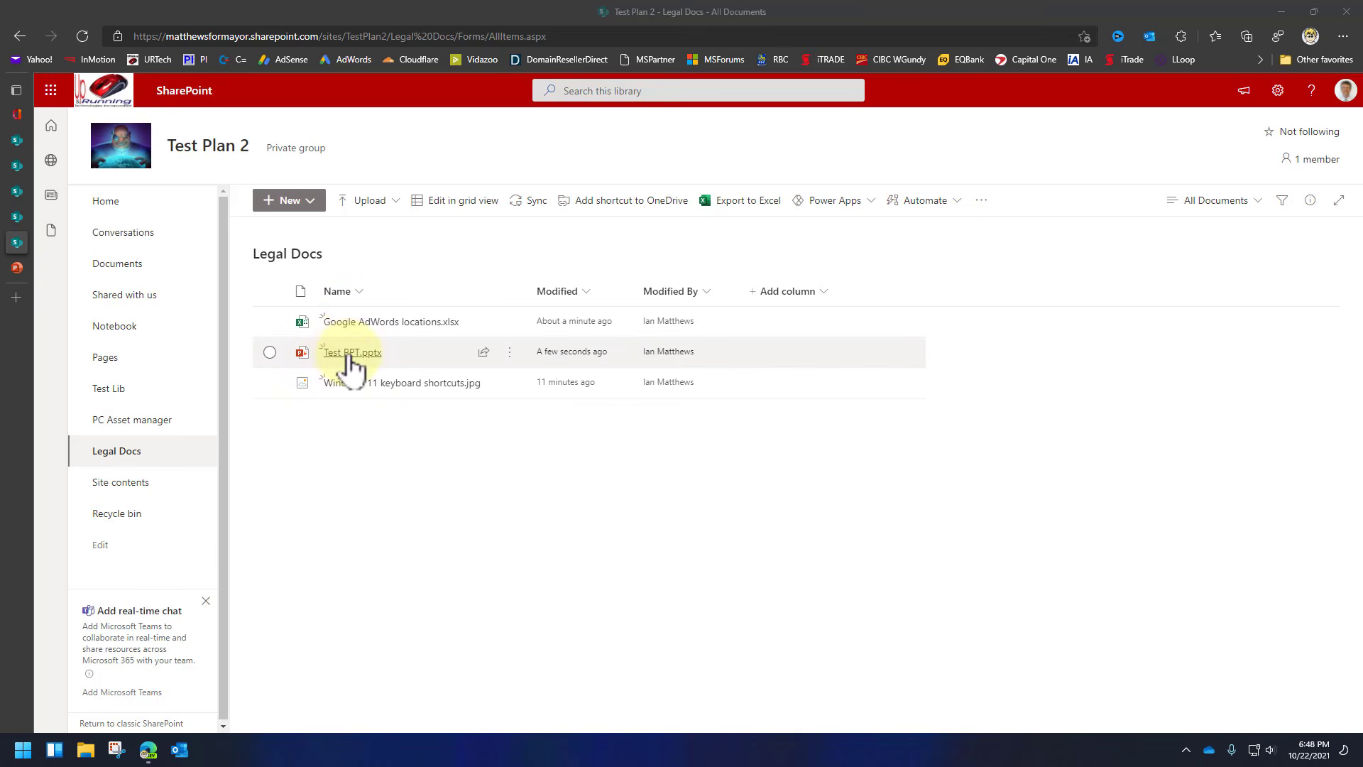
Open Test PPT.pptx and add a second slide titled 'sdfzdfgasdfgsdfg'.
mouse_move(350, 359)
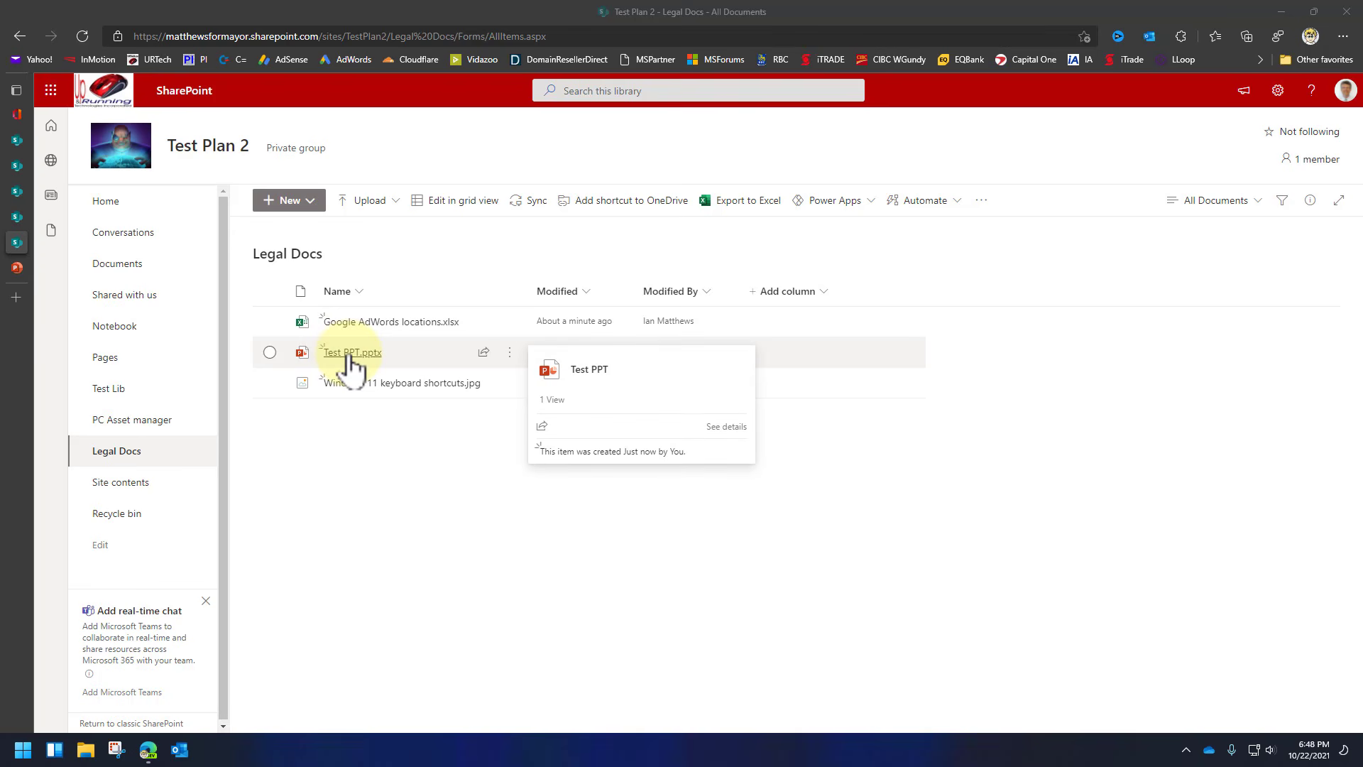
click(350, 355)
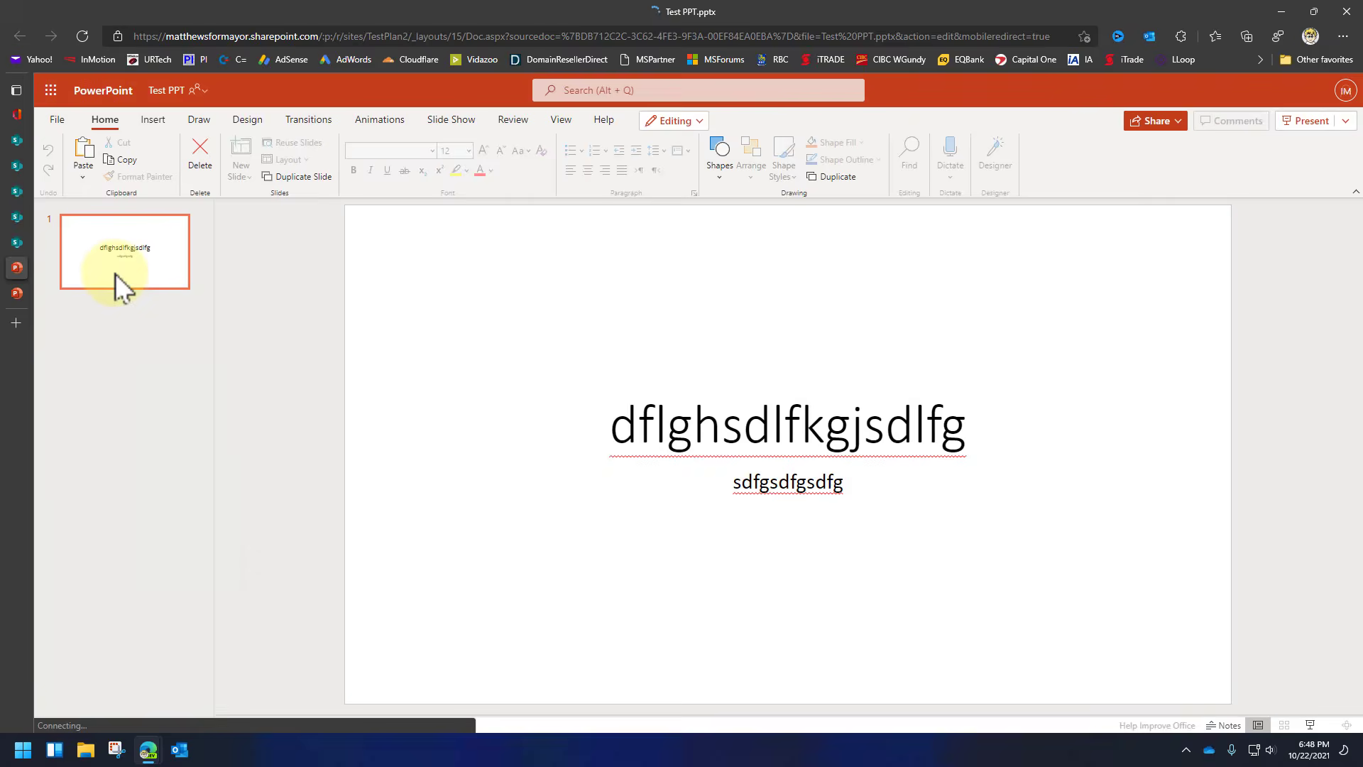
right_click(115, 275)
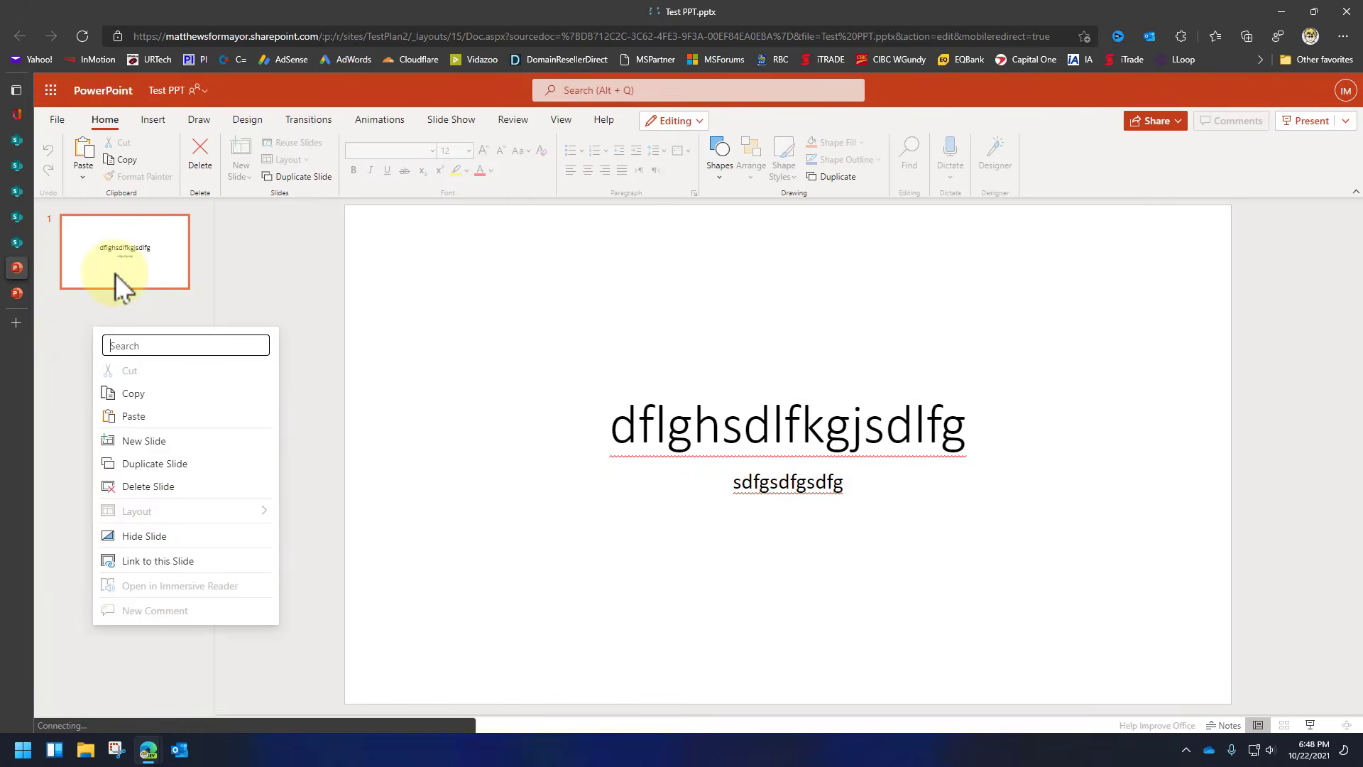
click(164, 444)
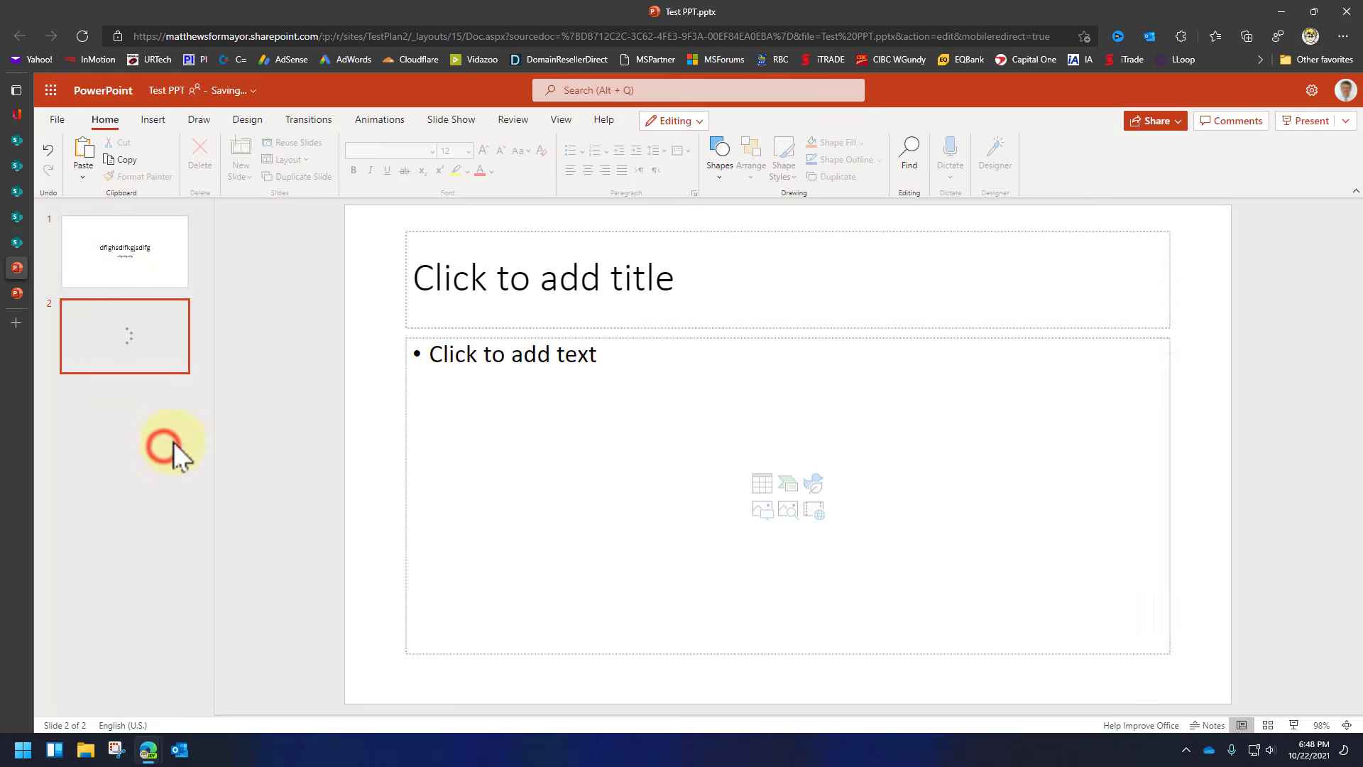
click(534, 302)
text(sdfzdfgasdfgsdfg)
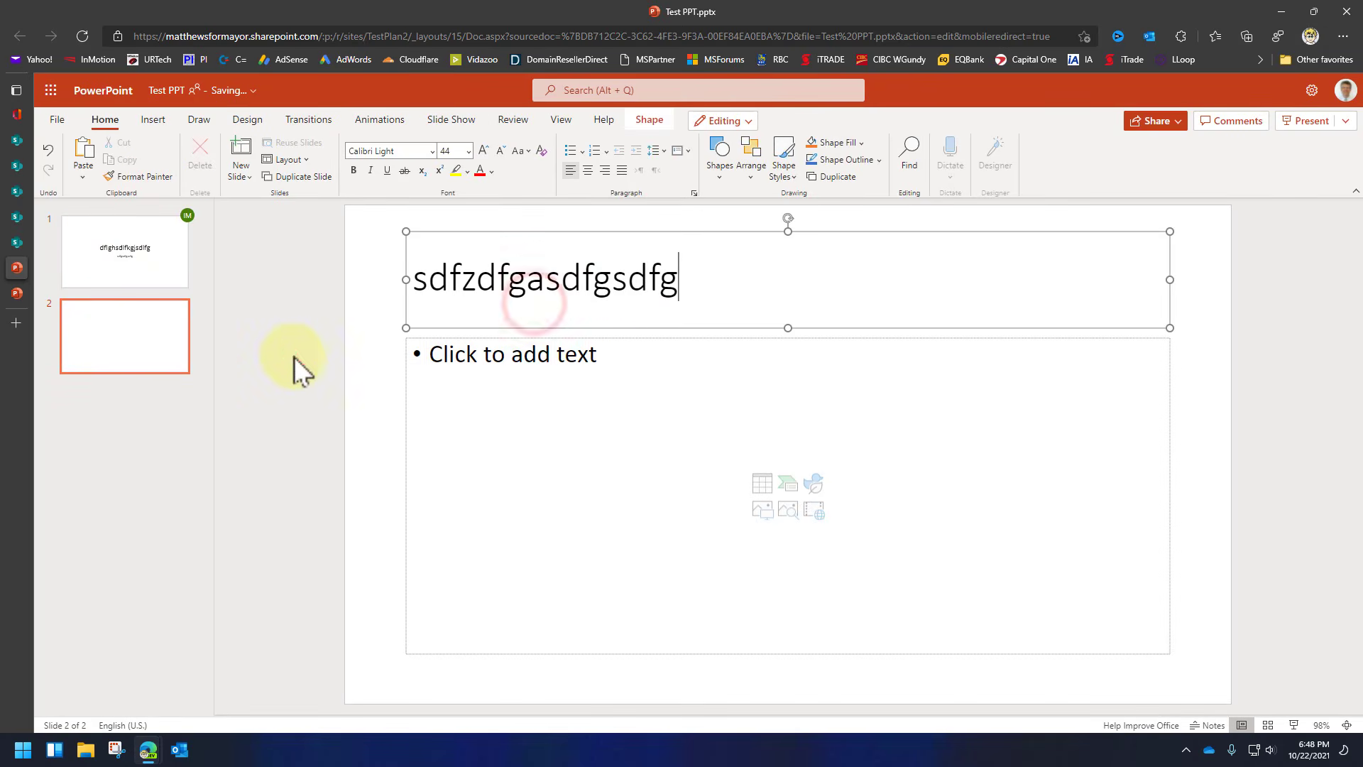
click(294, 357)
Apply the black design variant, then close the other open Test PPT copy.
click(394, 118)
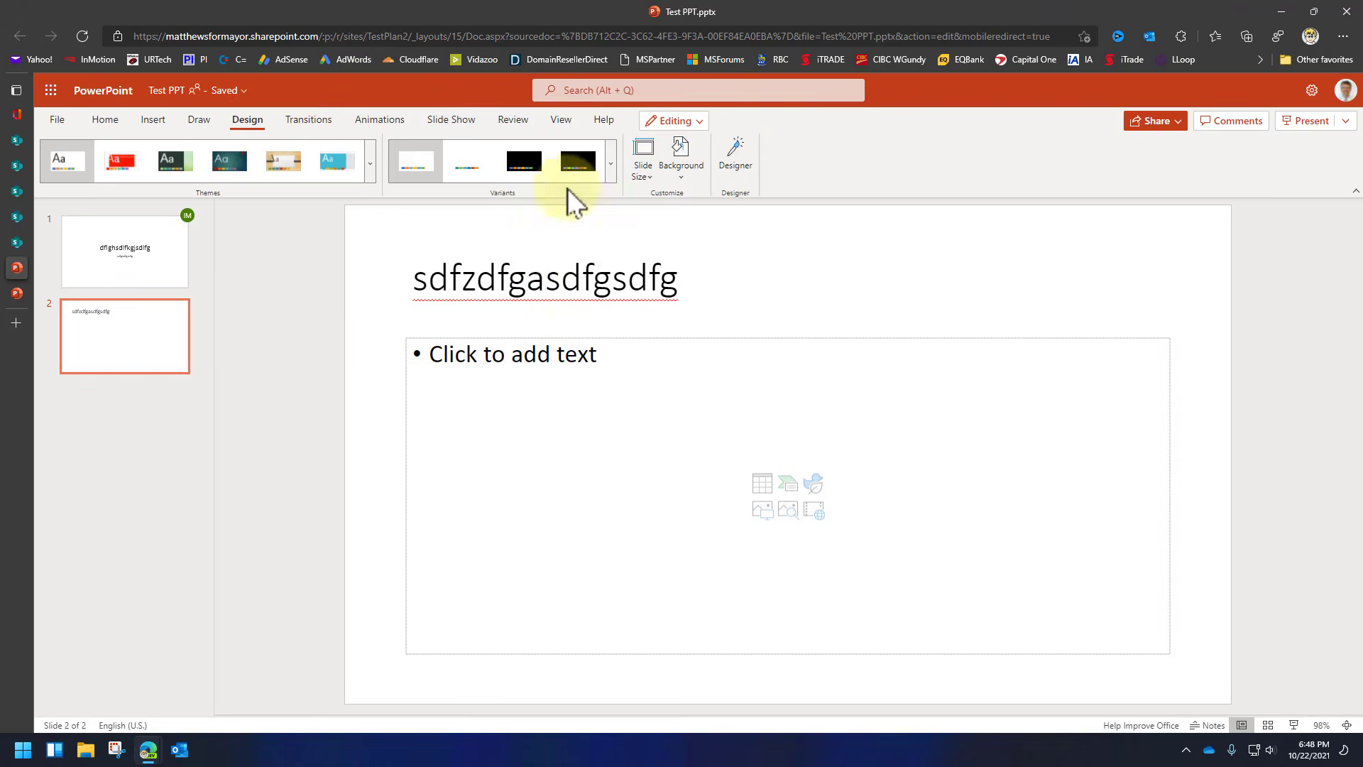
click(565, 159)
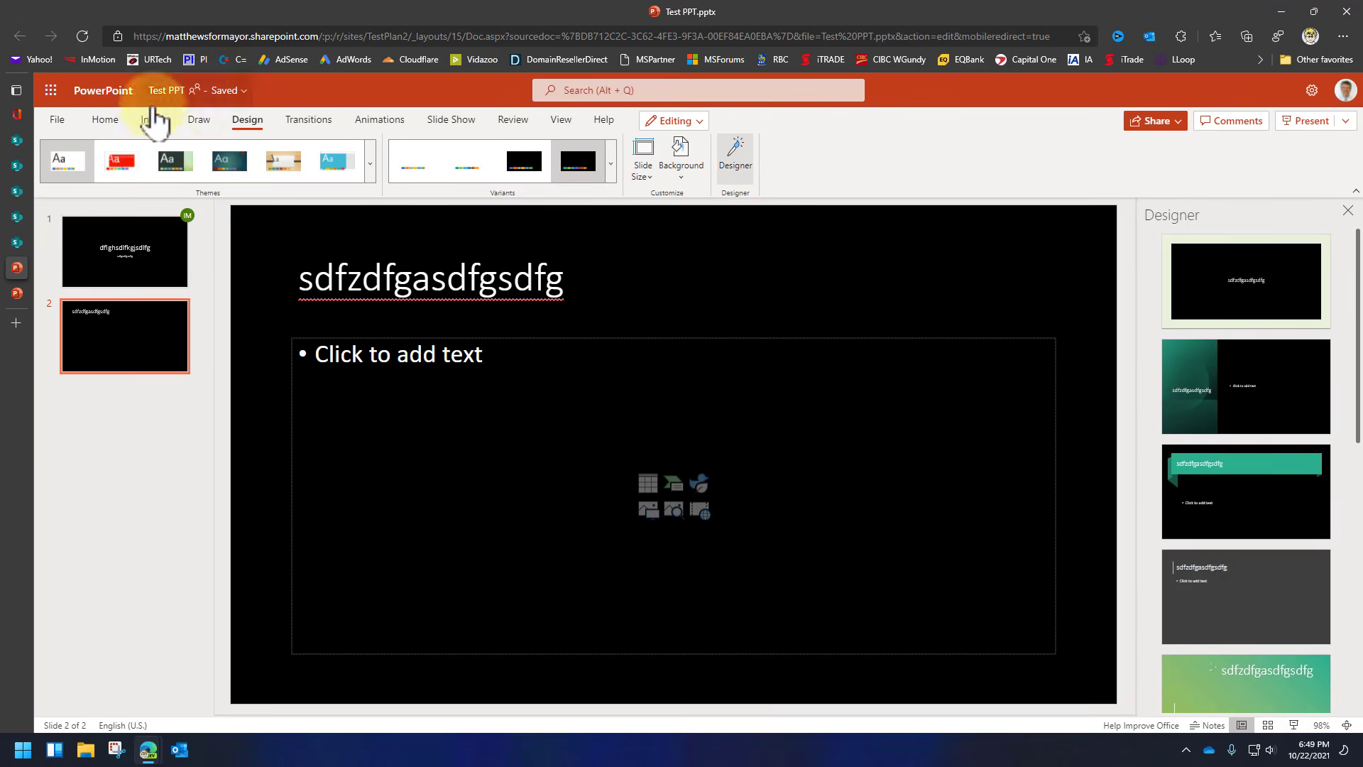
click(18, 267)
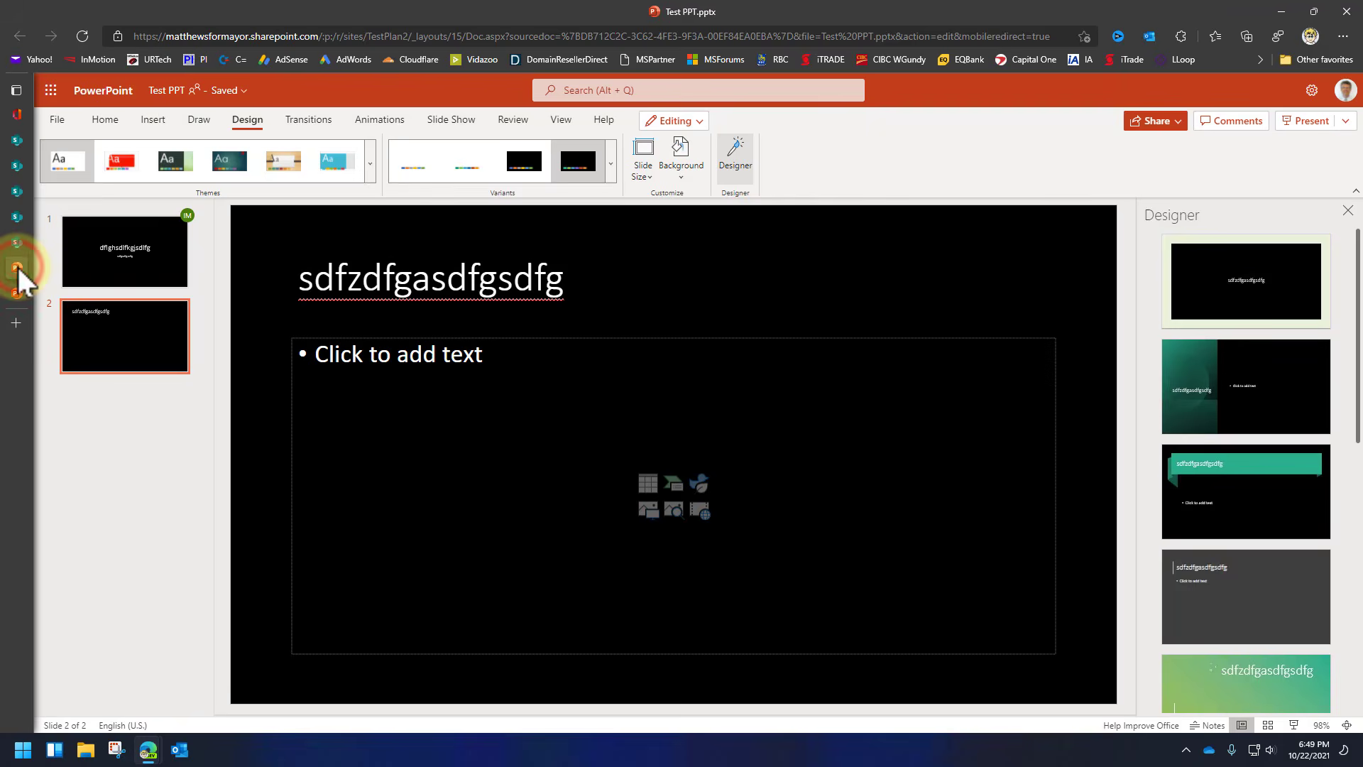
click(19, 291)
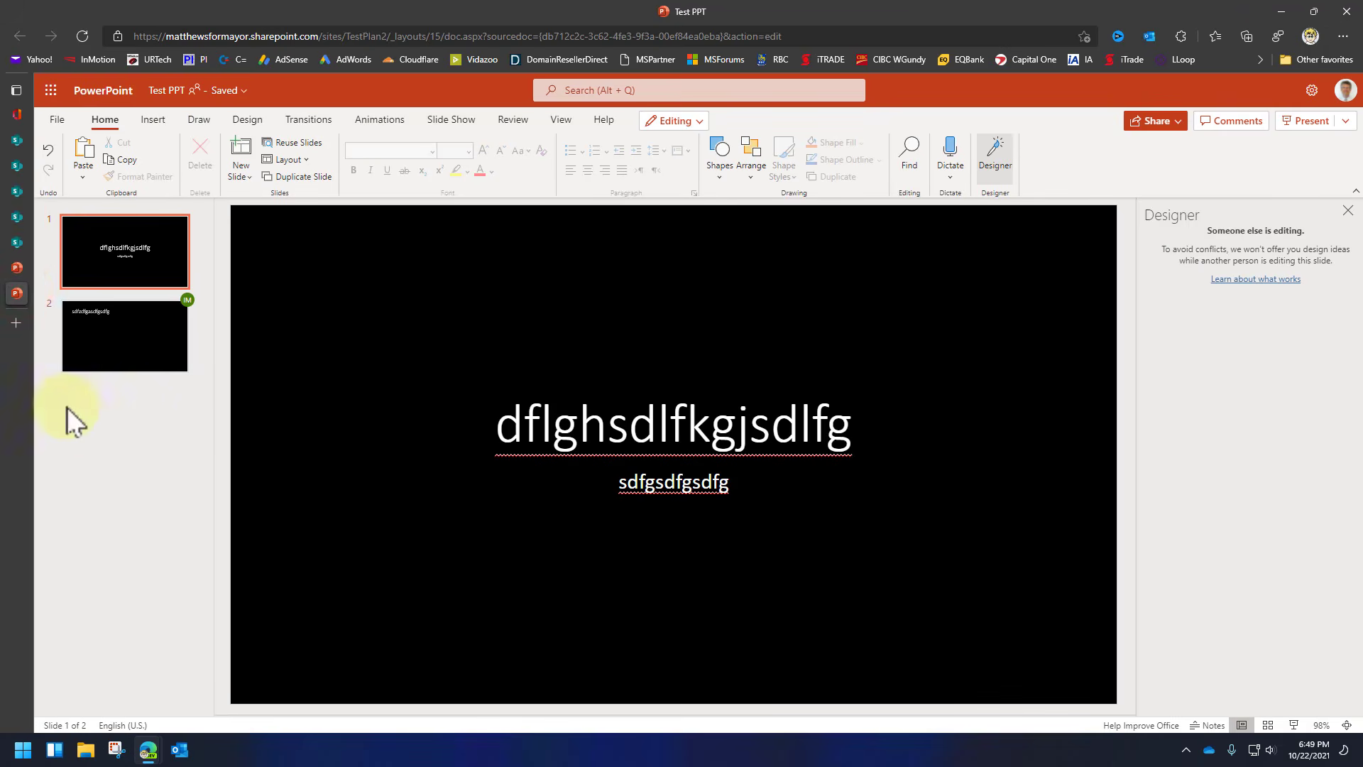
mouse_move(14, 291)
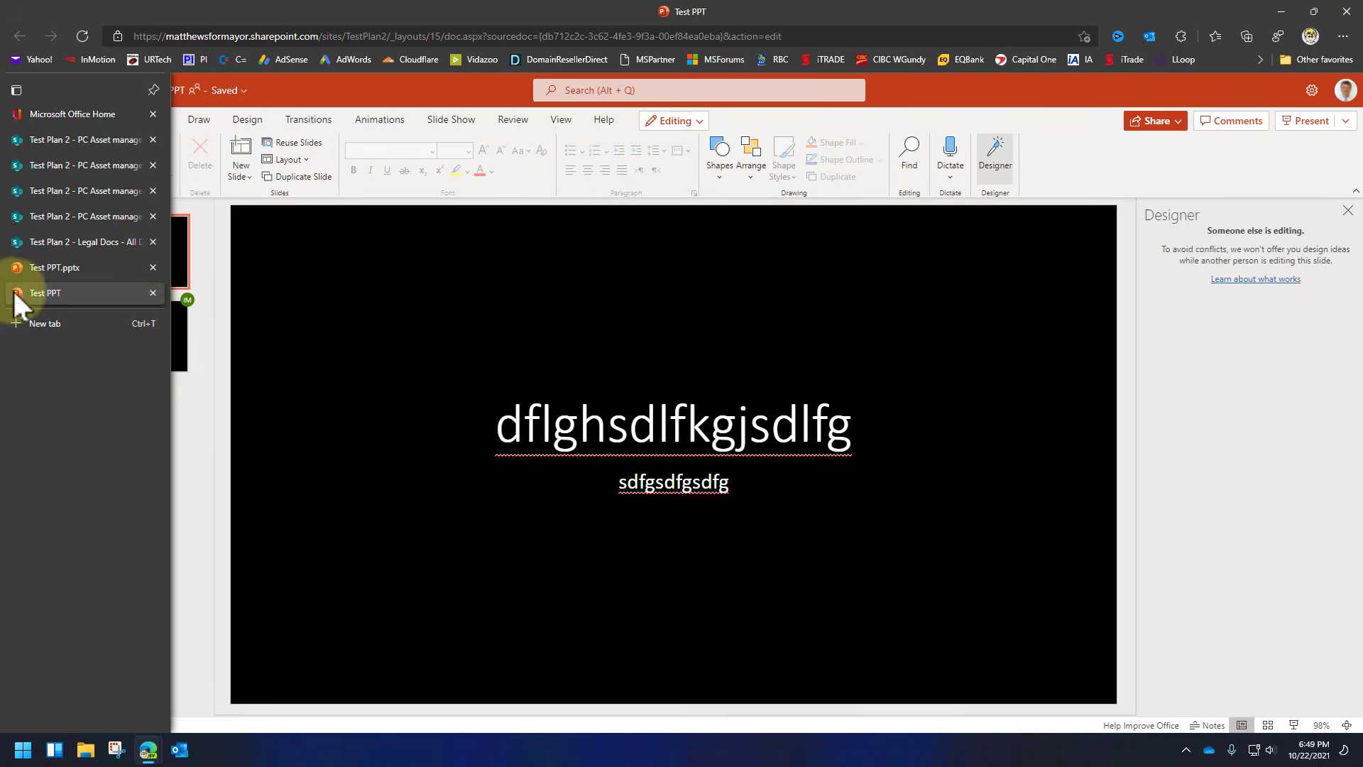
click(152, 293)
Close the presentation and open the ⋮ actions menu for Test PPT.pptx in Legal Docs.
click(147, 268)
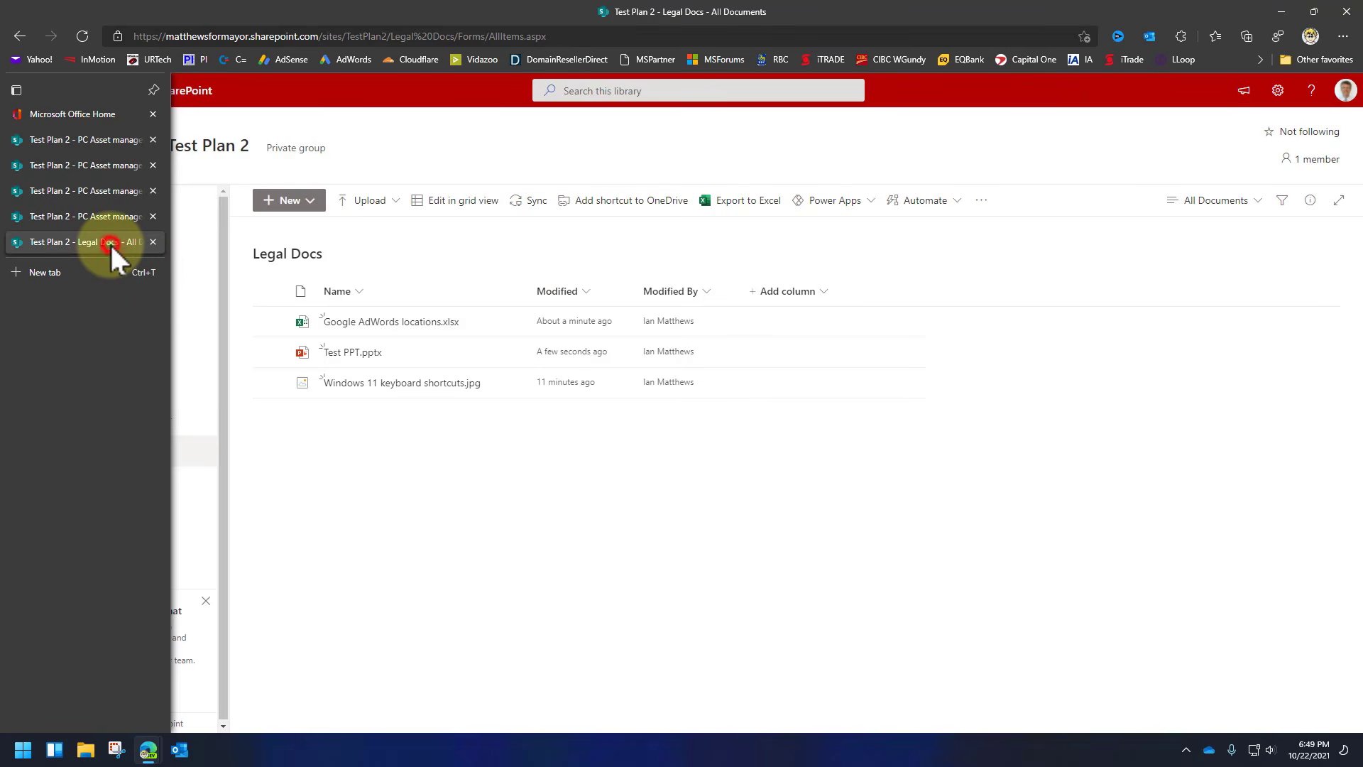
click(501, 503)
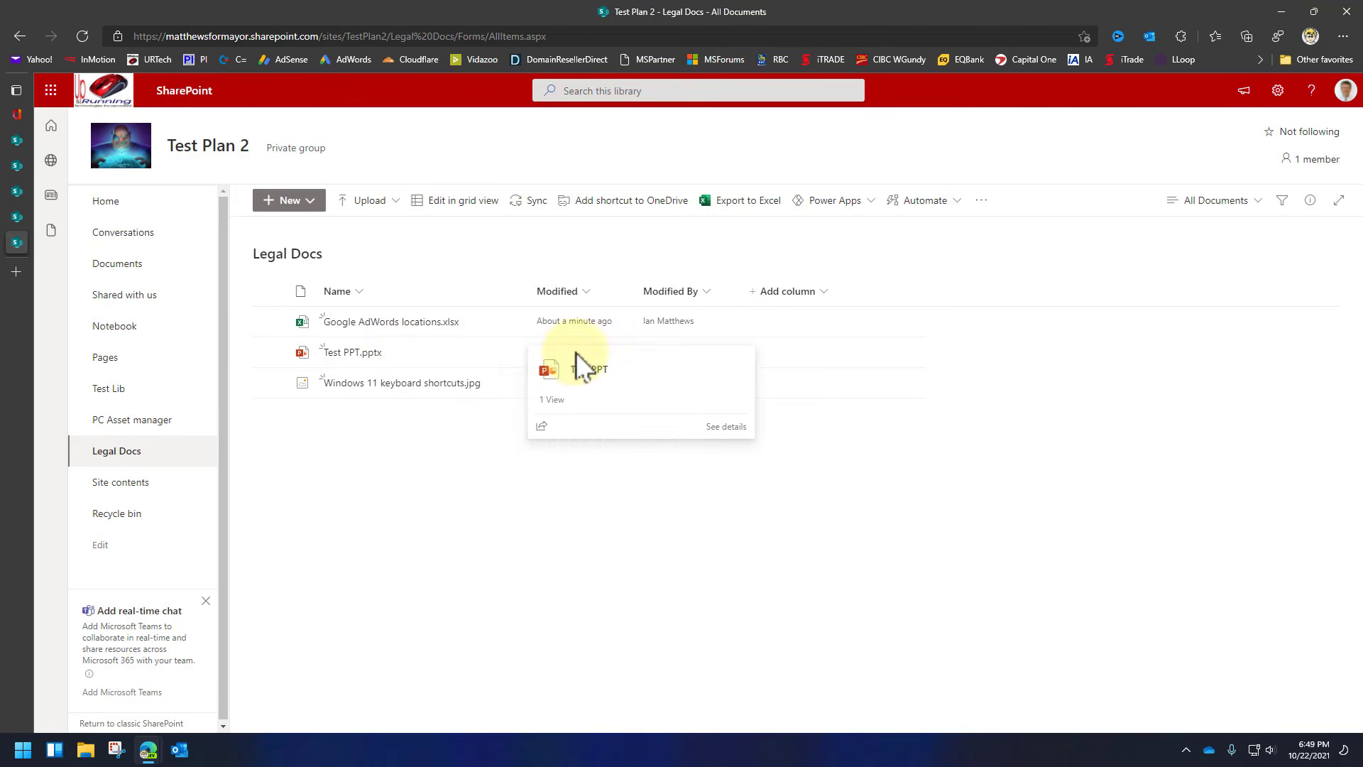
click(483, 509)
mouse_move(511, 353)
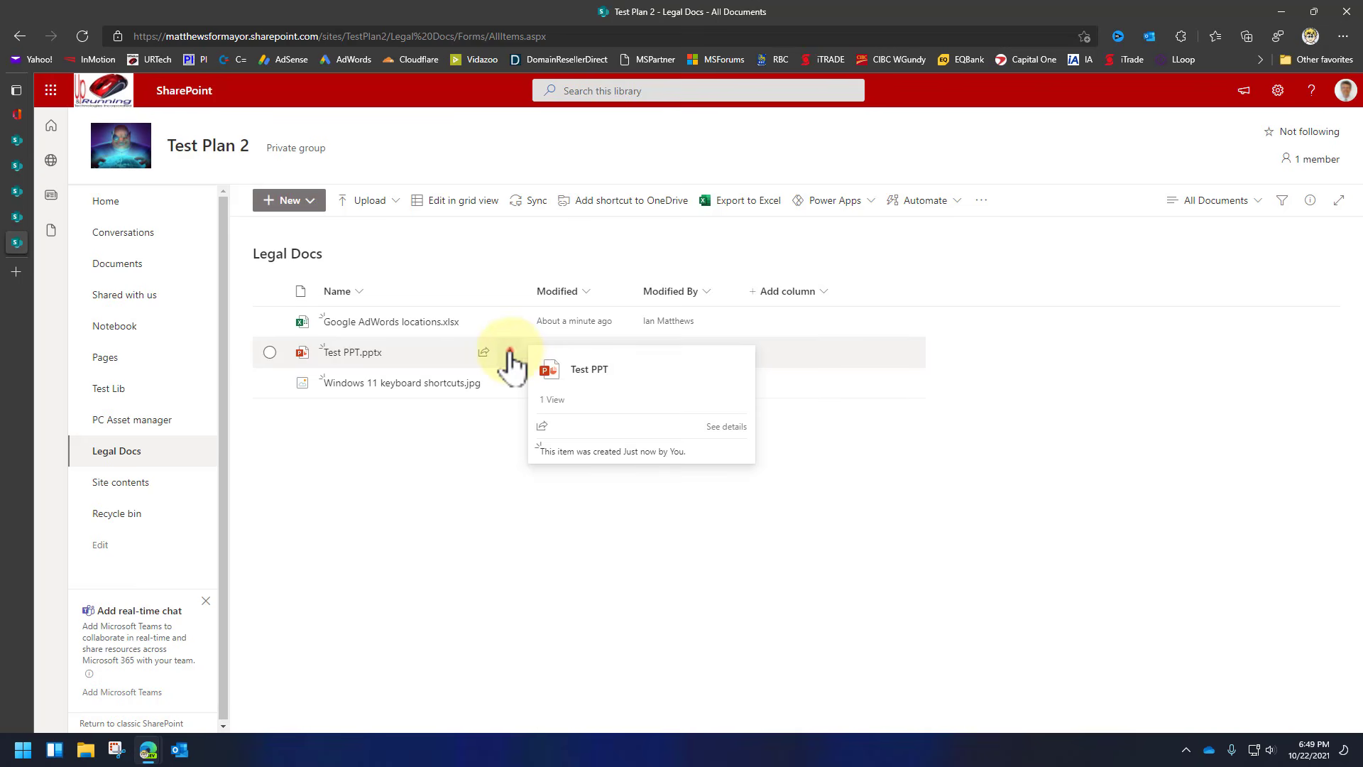
click(509, 355)
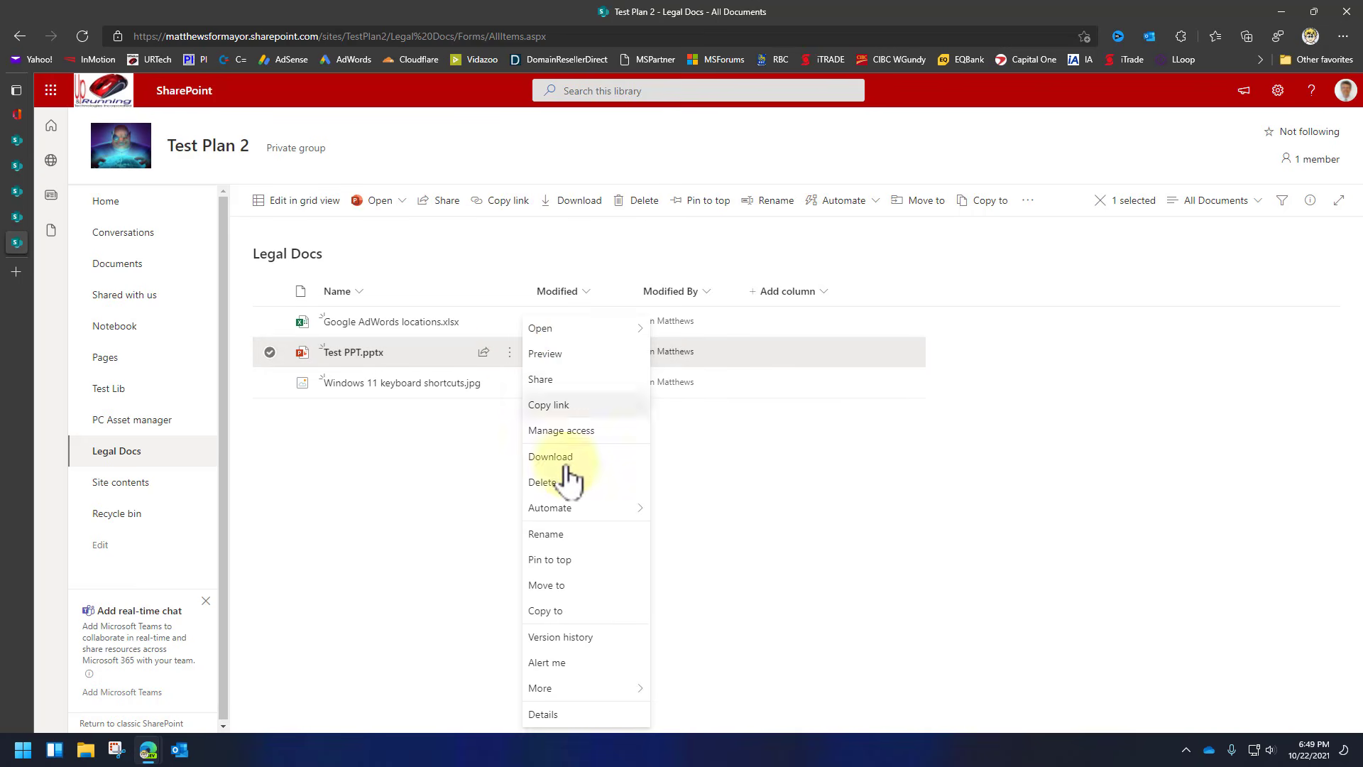
Restore version 2.0 of Test PPT.pptx from Version history and confirm.
click(586, 639)
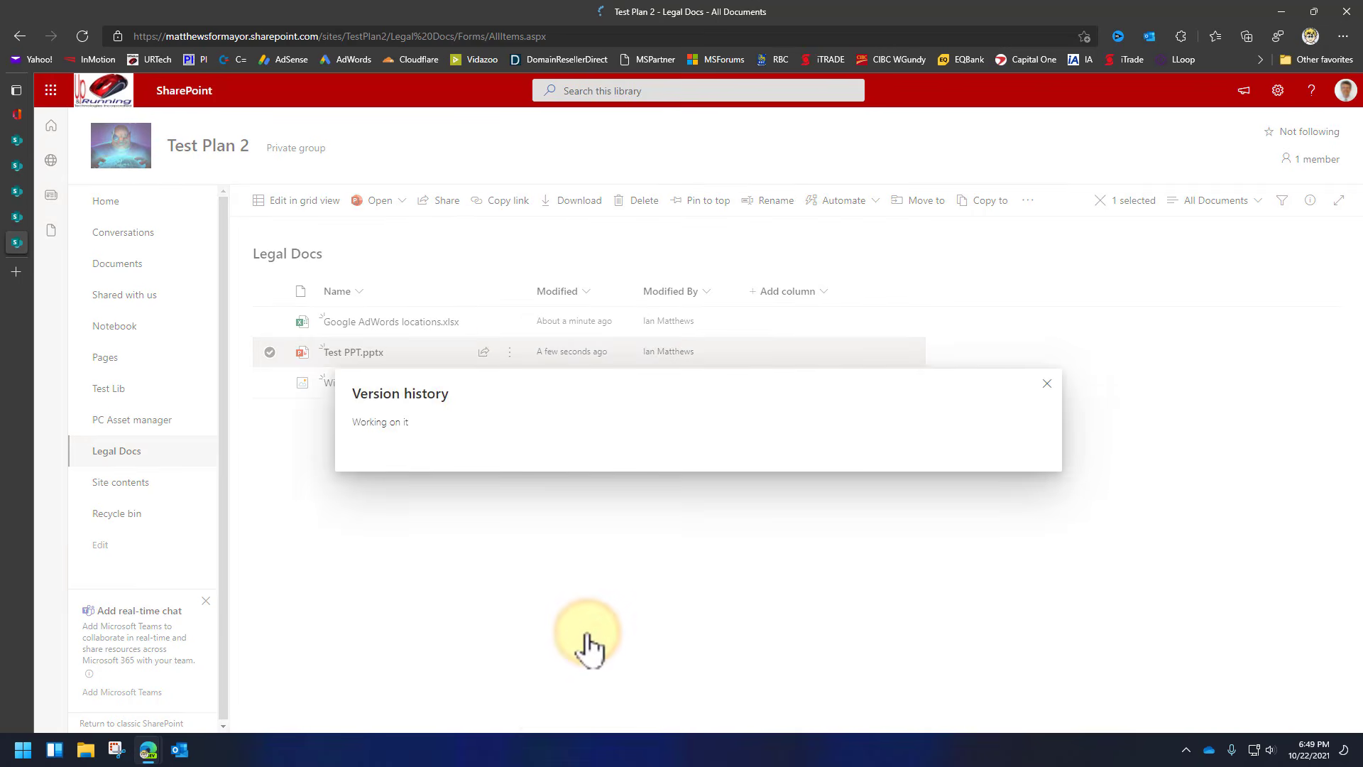
mouse_move(458, 353)
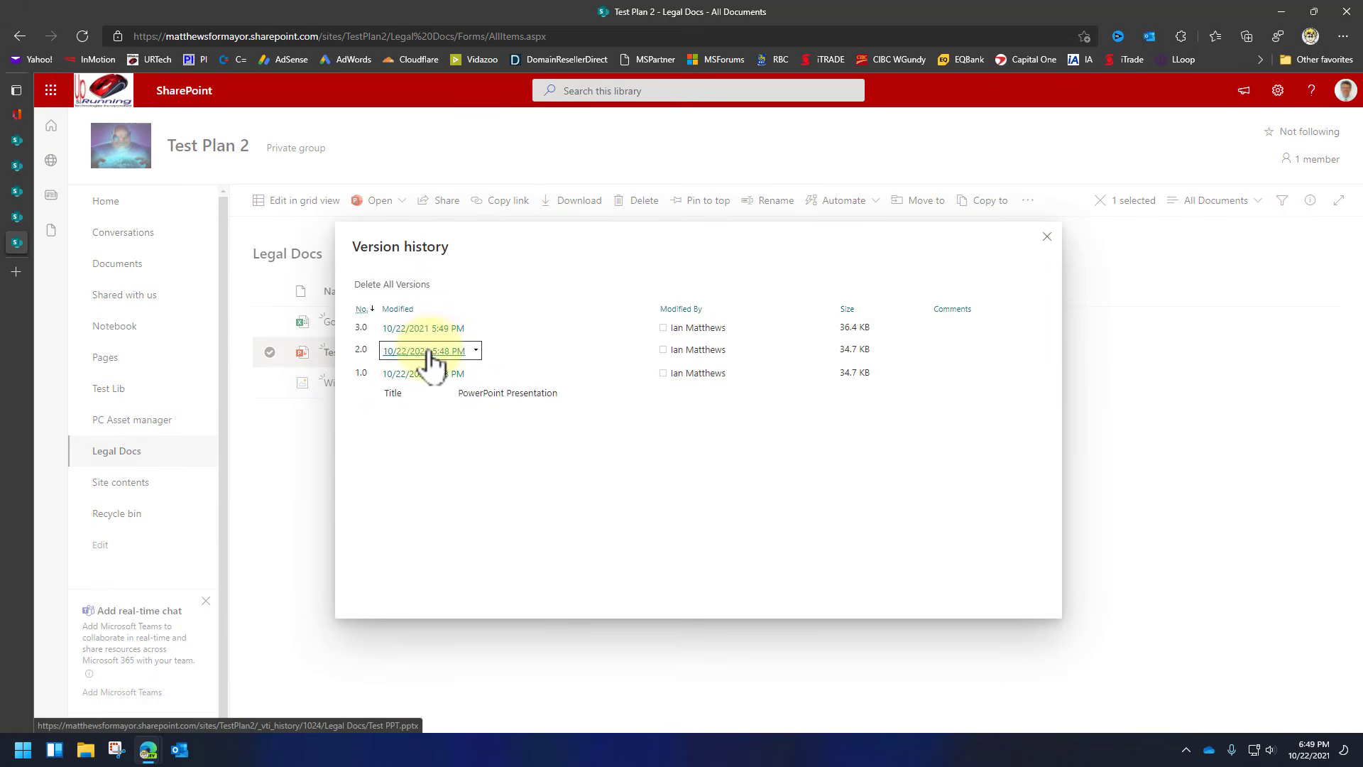
click(476, 352)
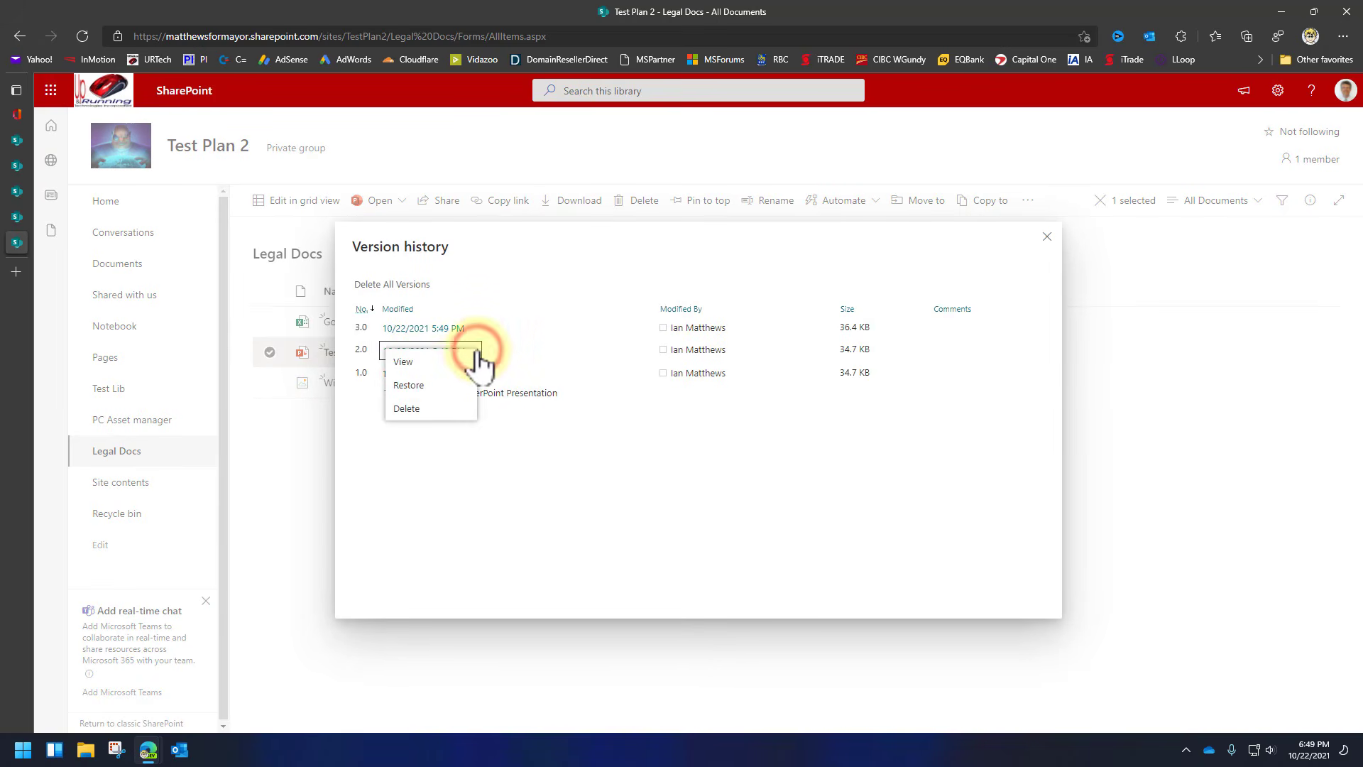
click(419, 387)
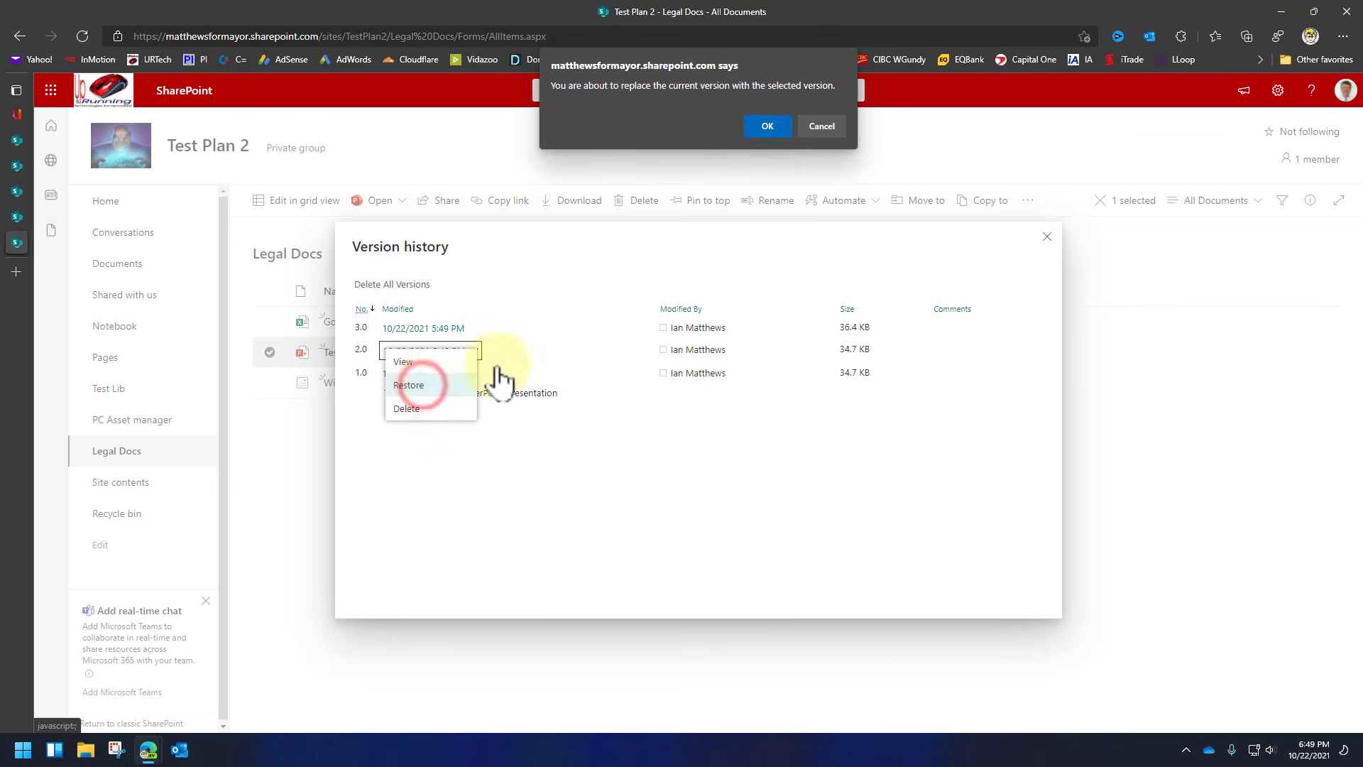
click(768, 126)
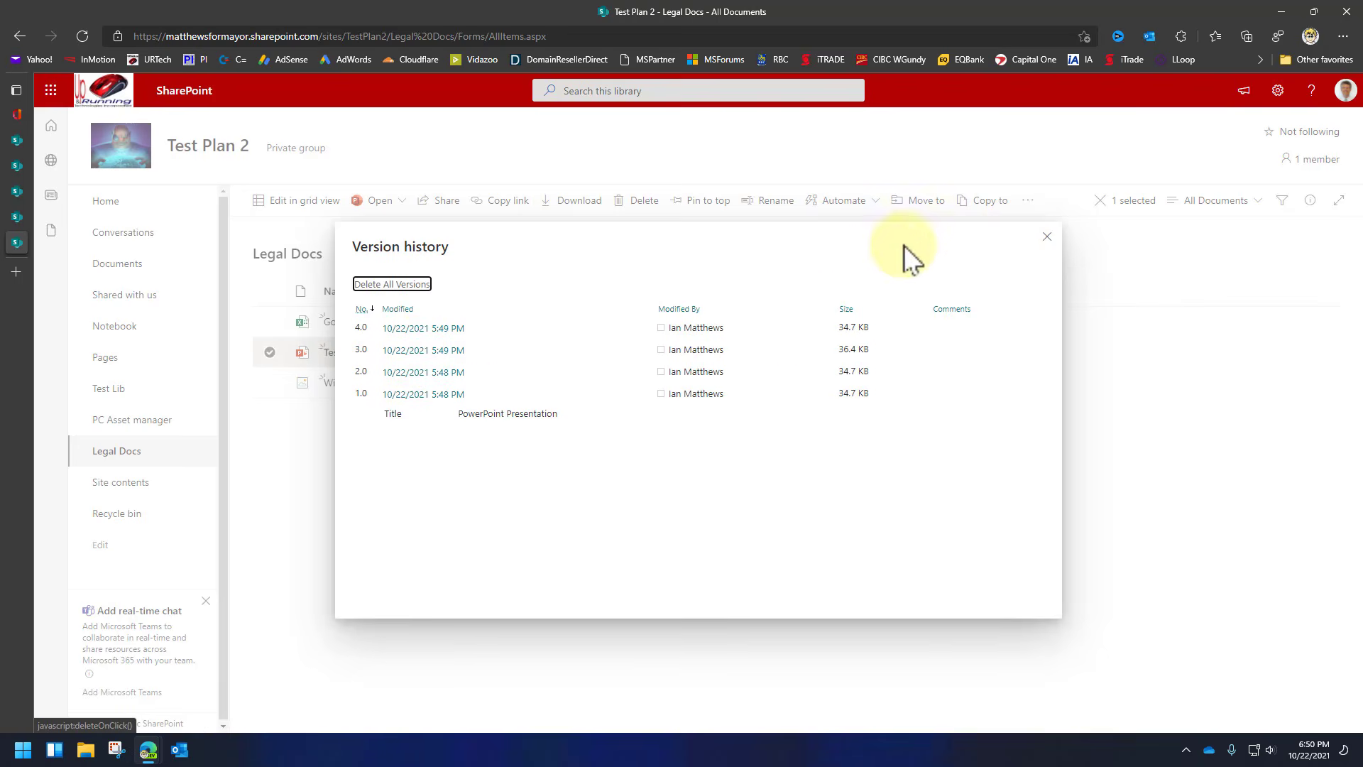
click(1048, 237)
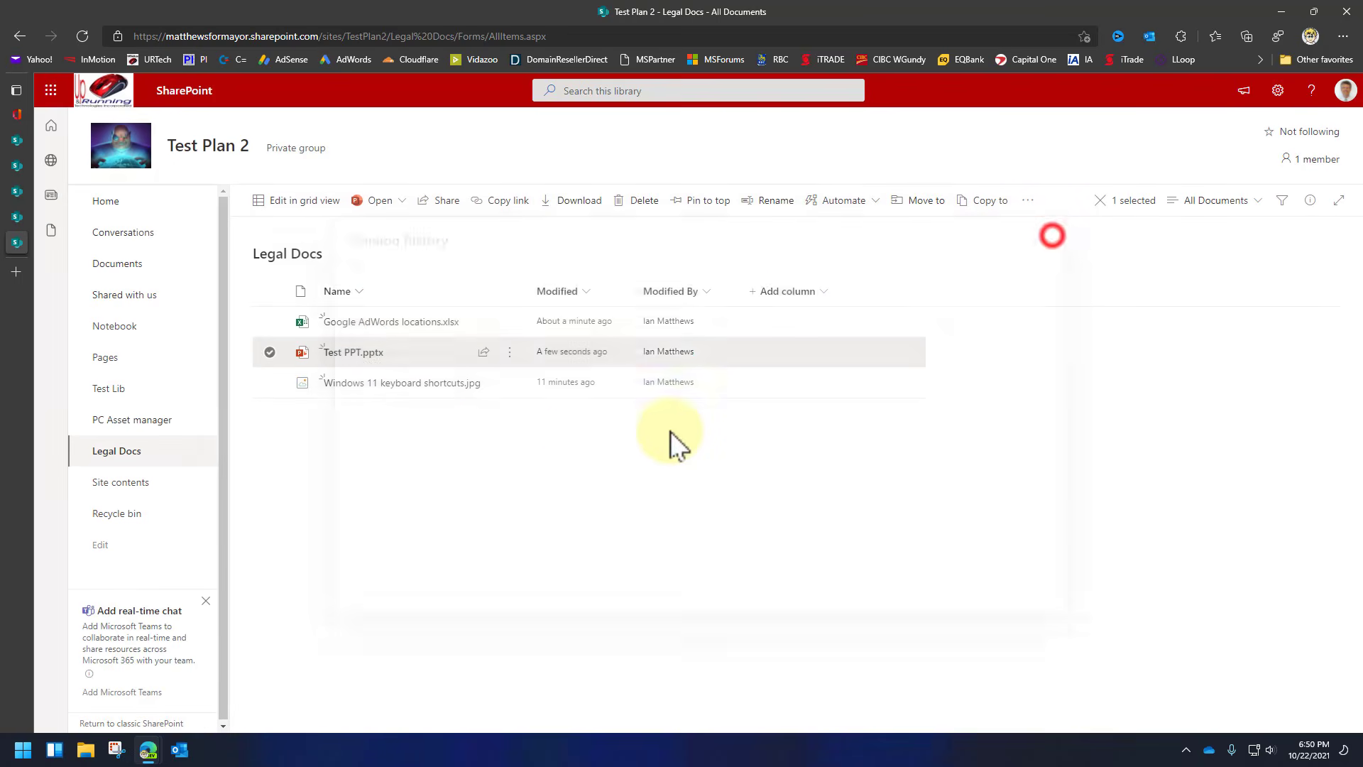
Open Test PPT.pptx to check the restored single slide, then close its tab.
click(353, 353)
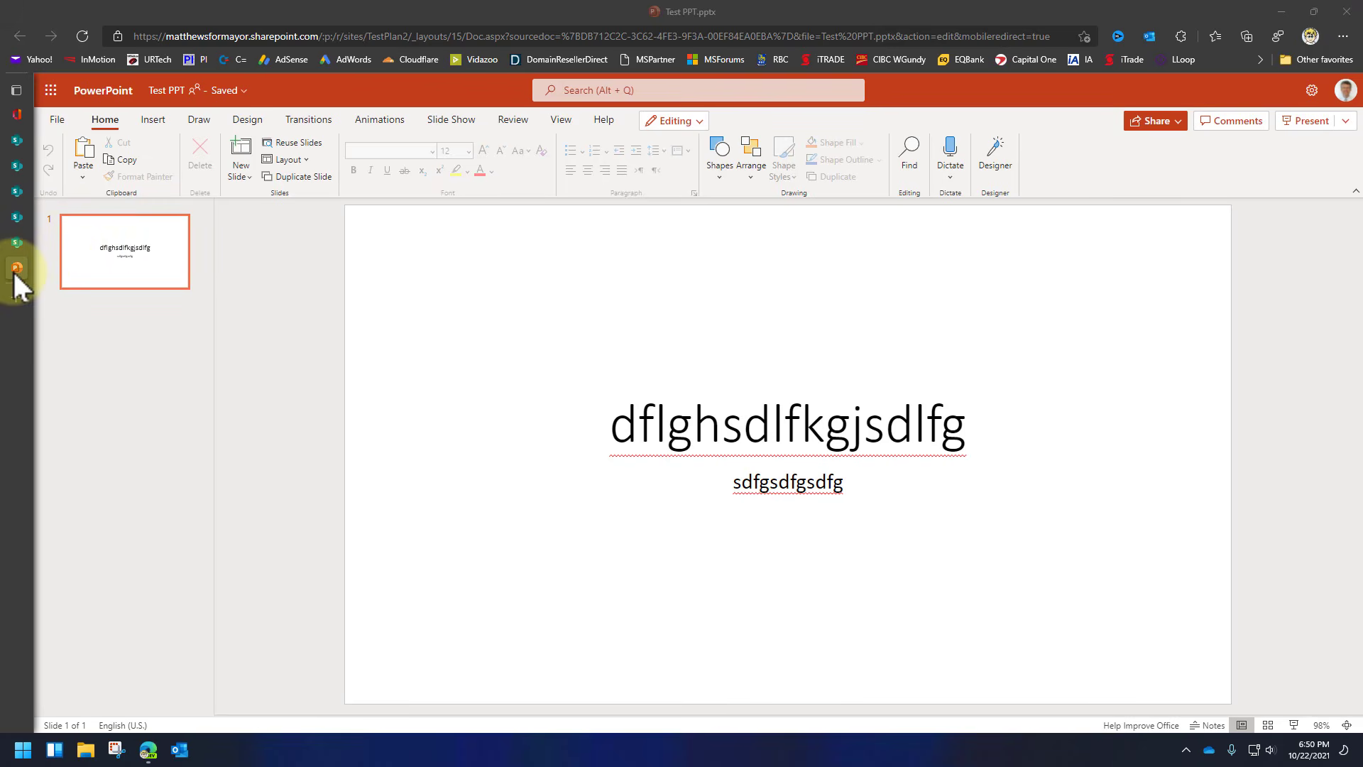
mouse_move(15, 281)
click(153, 267)
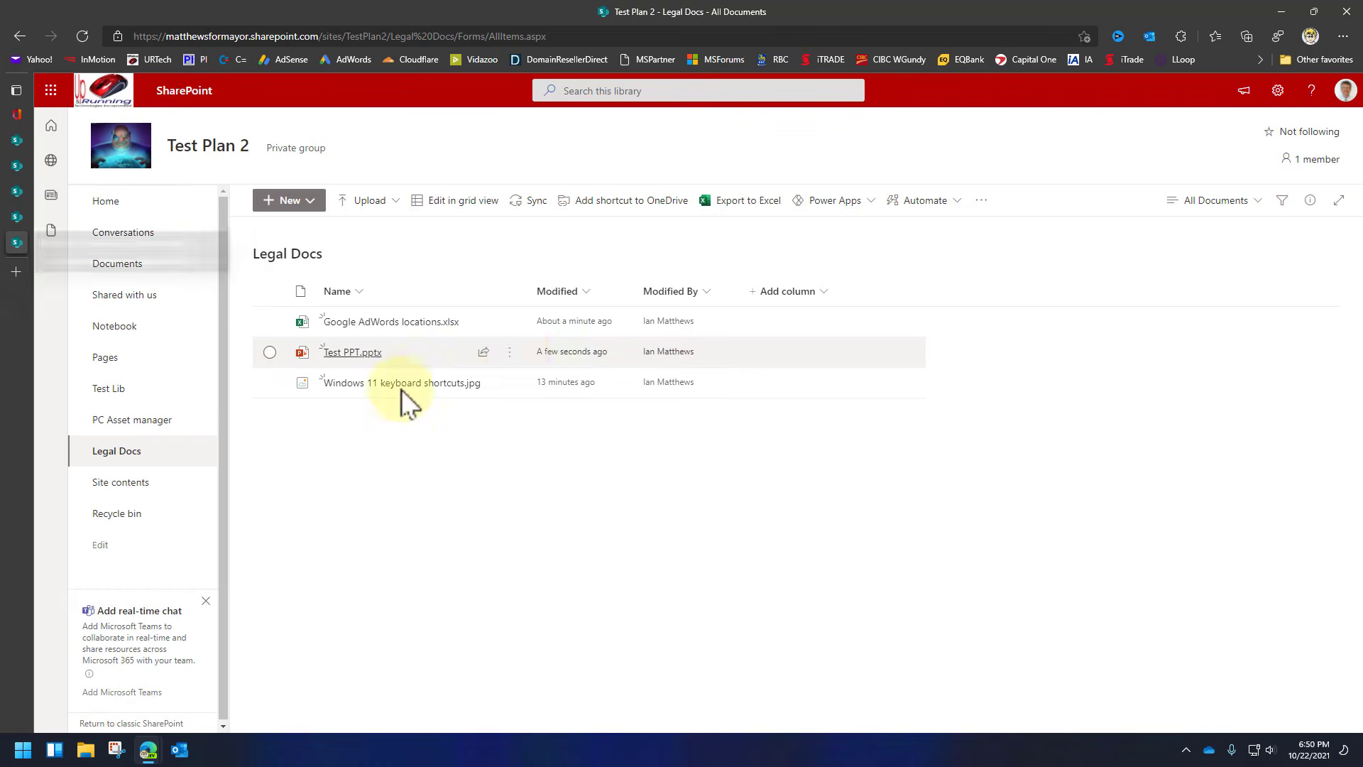
Delete Test PPT.pptx from the Legal Docs library and confirm the deletion.
click(509, 353)
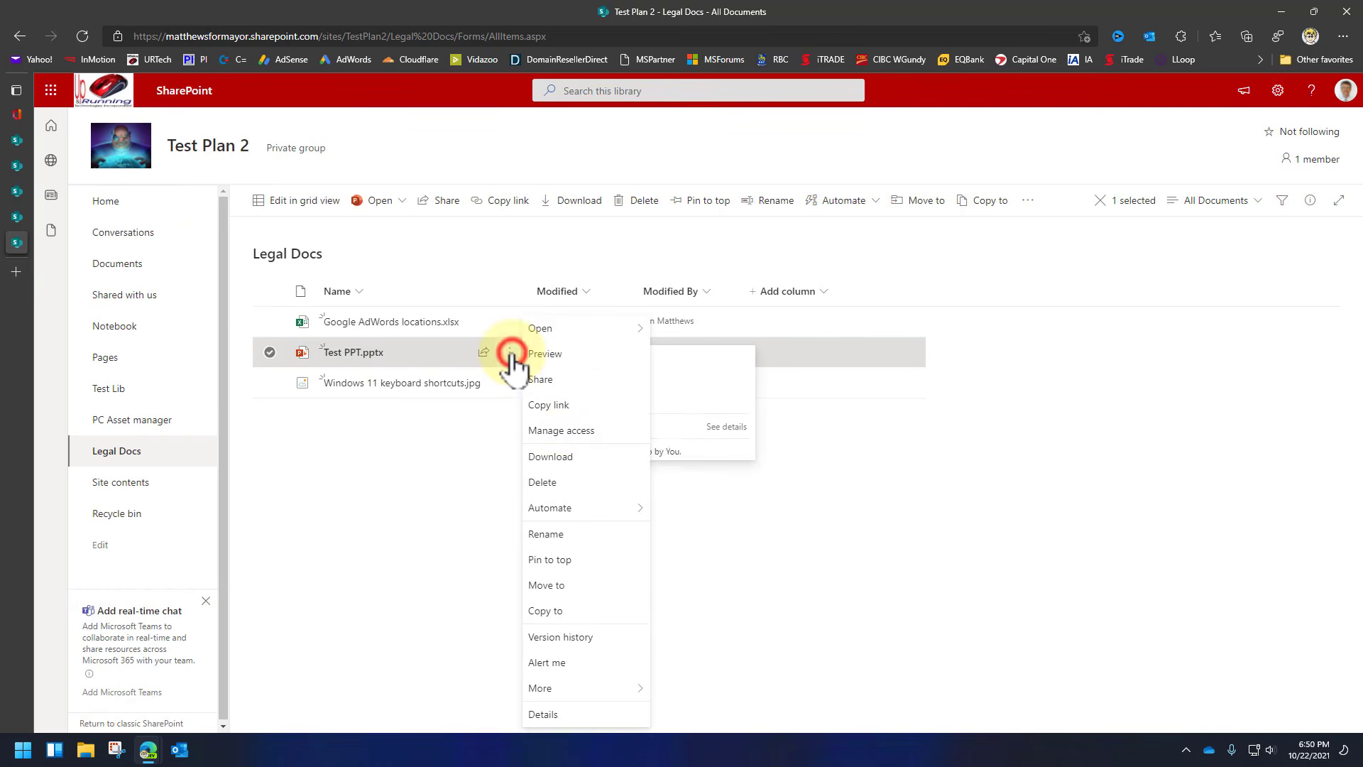
click(553, 485)
click(715, 447)
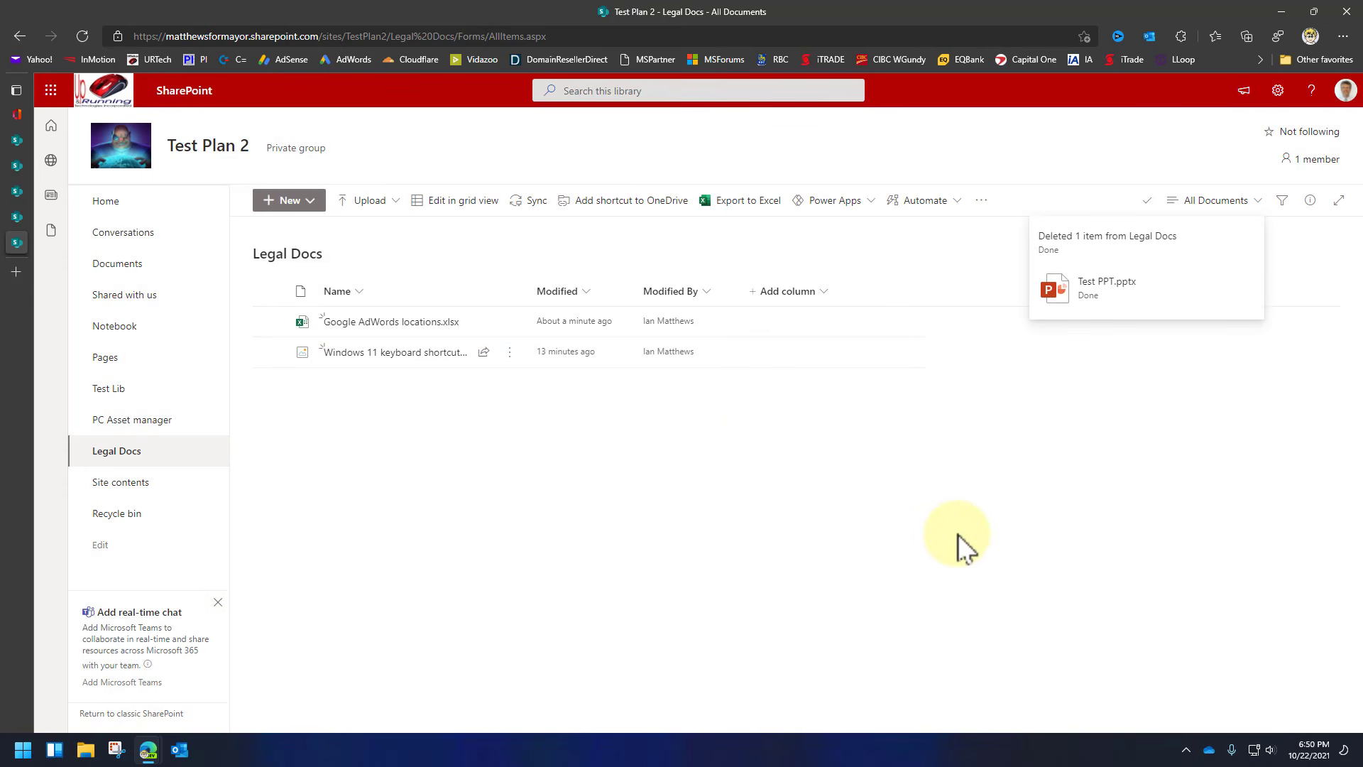
click(1114, 529)
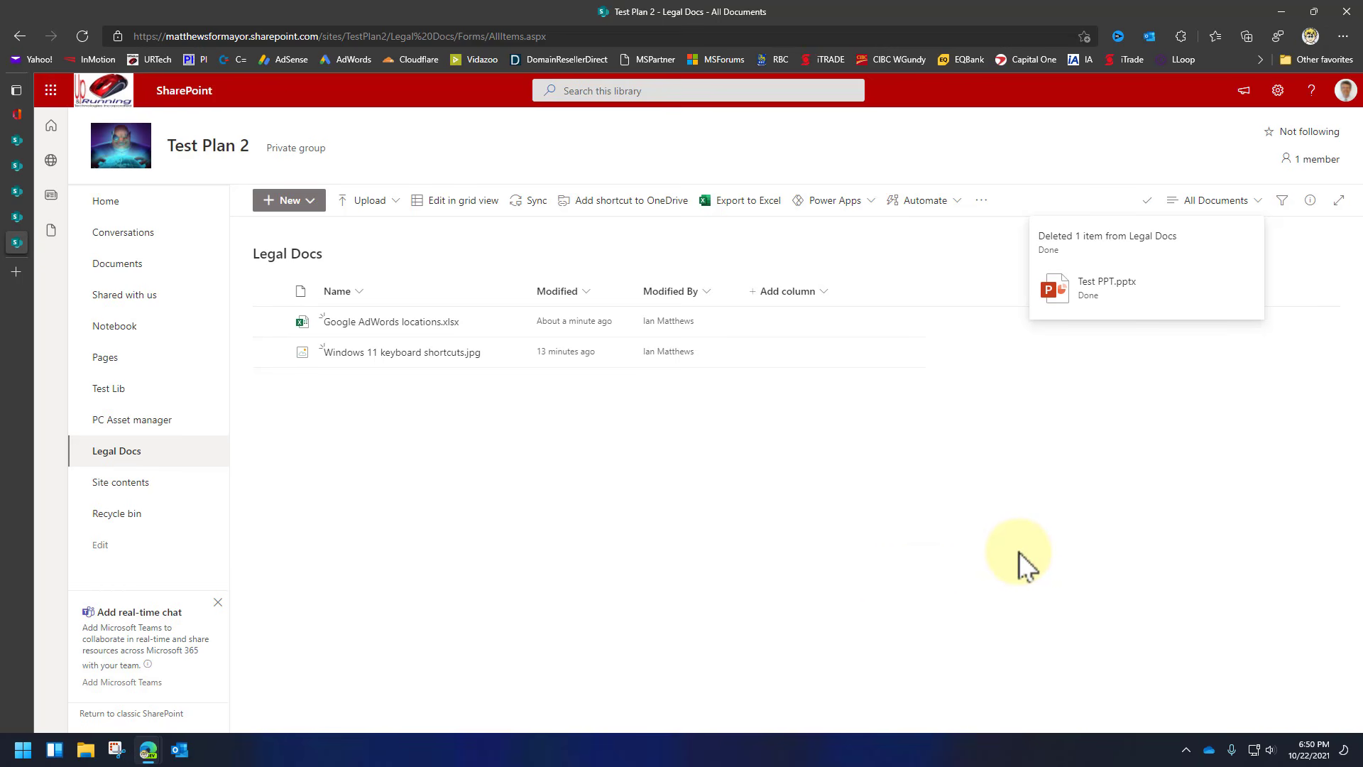
Restore Test PPT.pptx from the site's Recycle bin and return to Legal Docs.
click(130, 523)
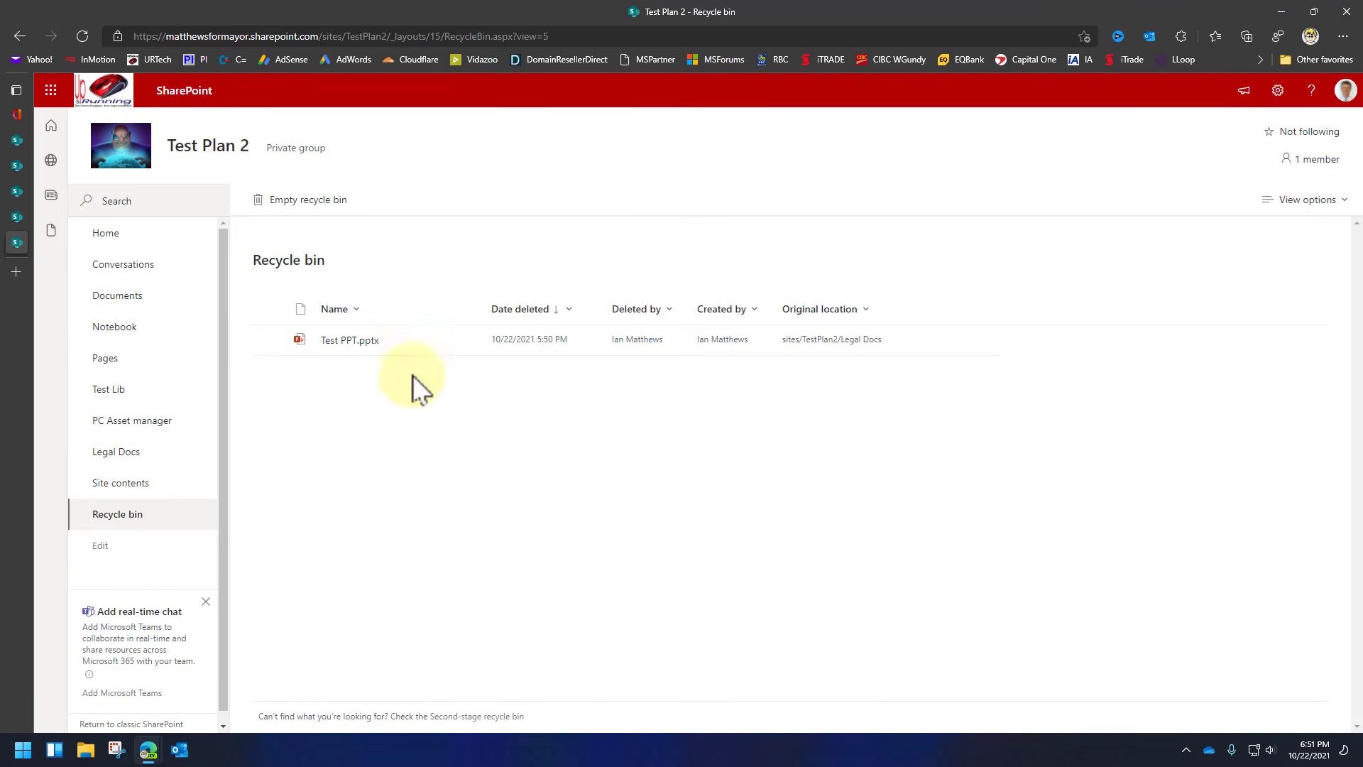
click(269, 341)
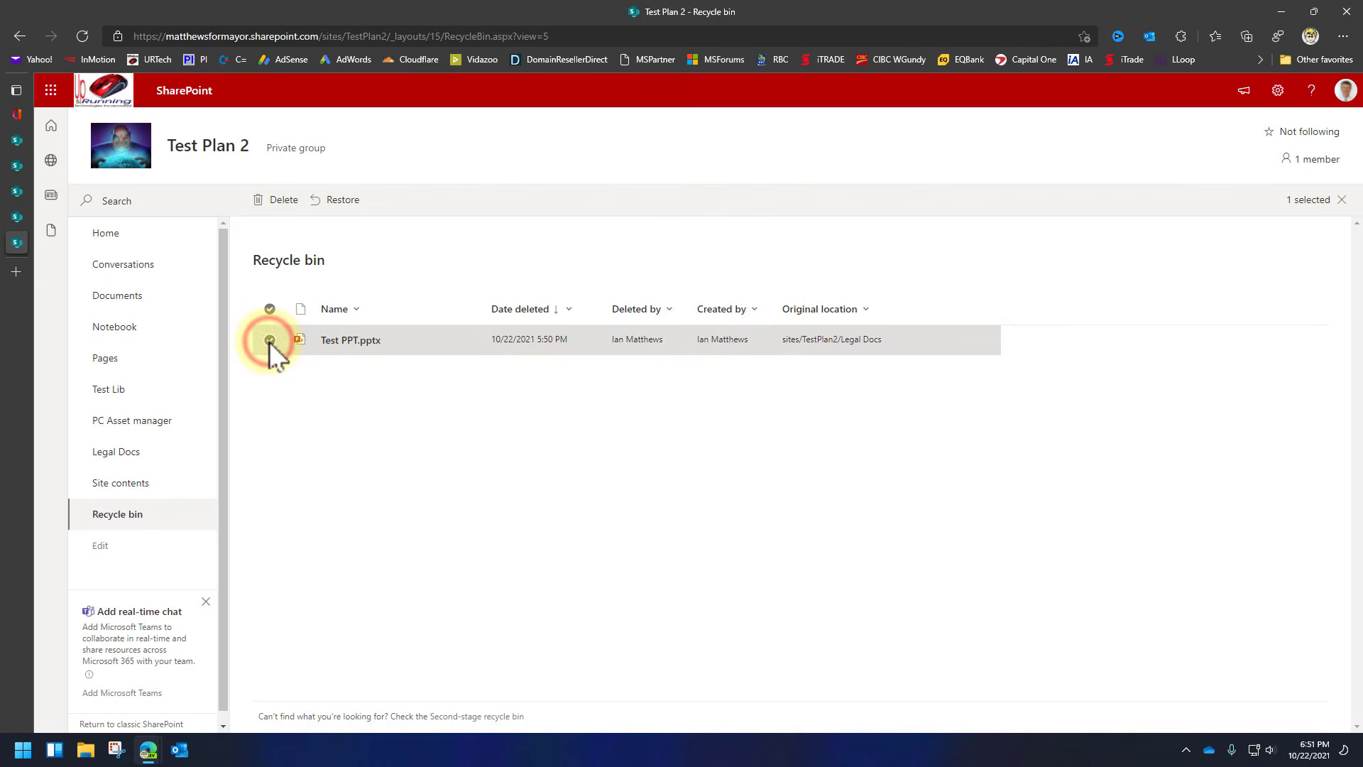
click(342, 201)
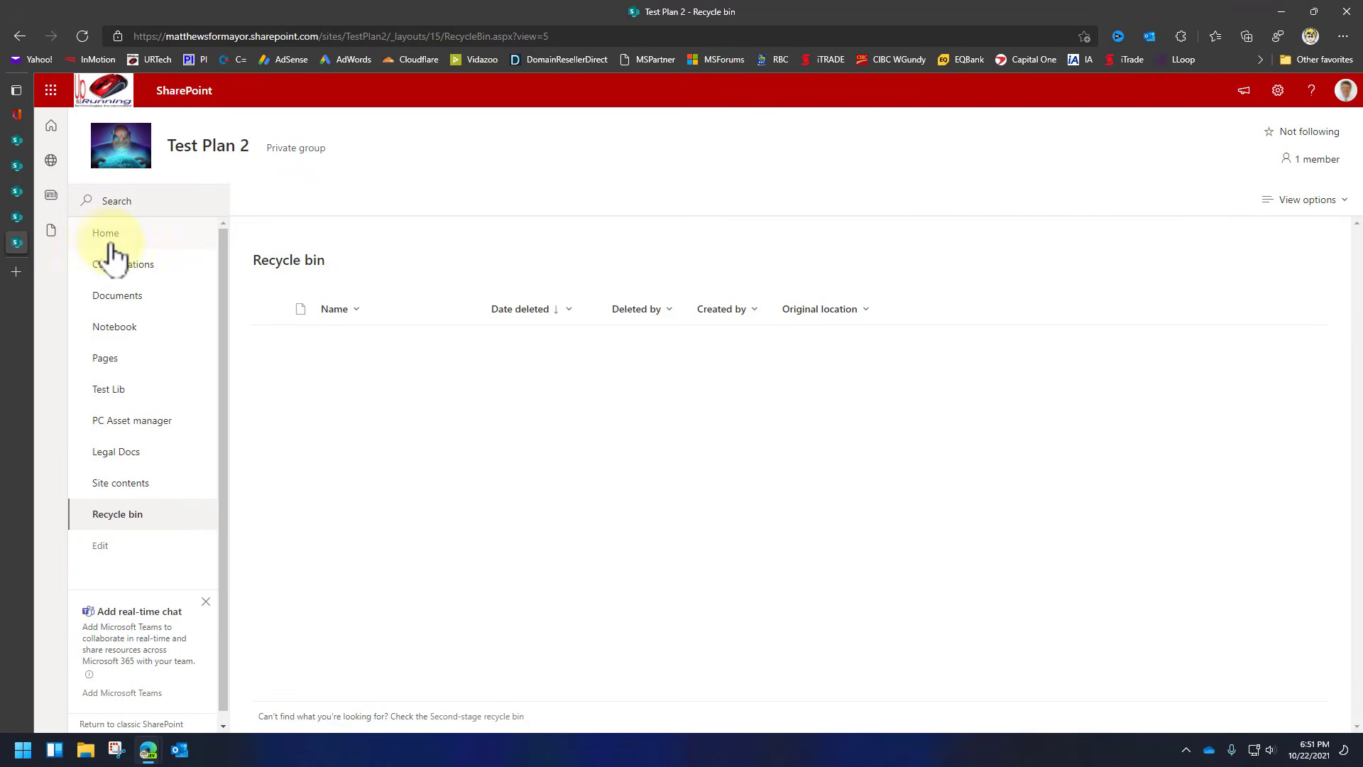
click(117, 452)
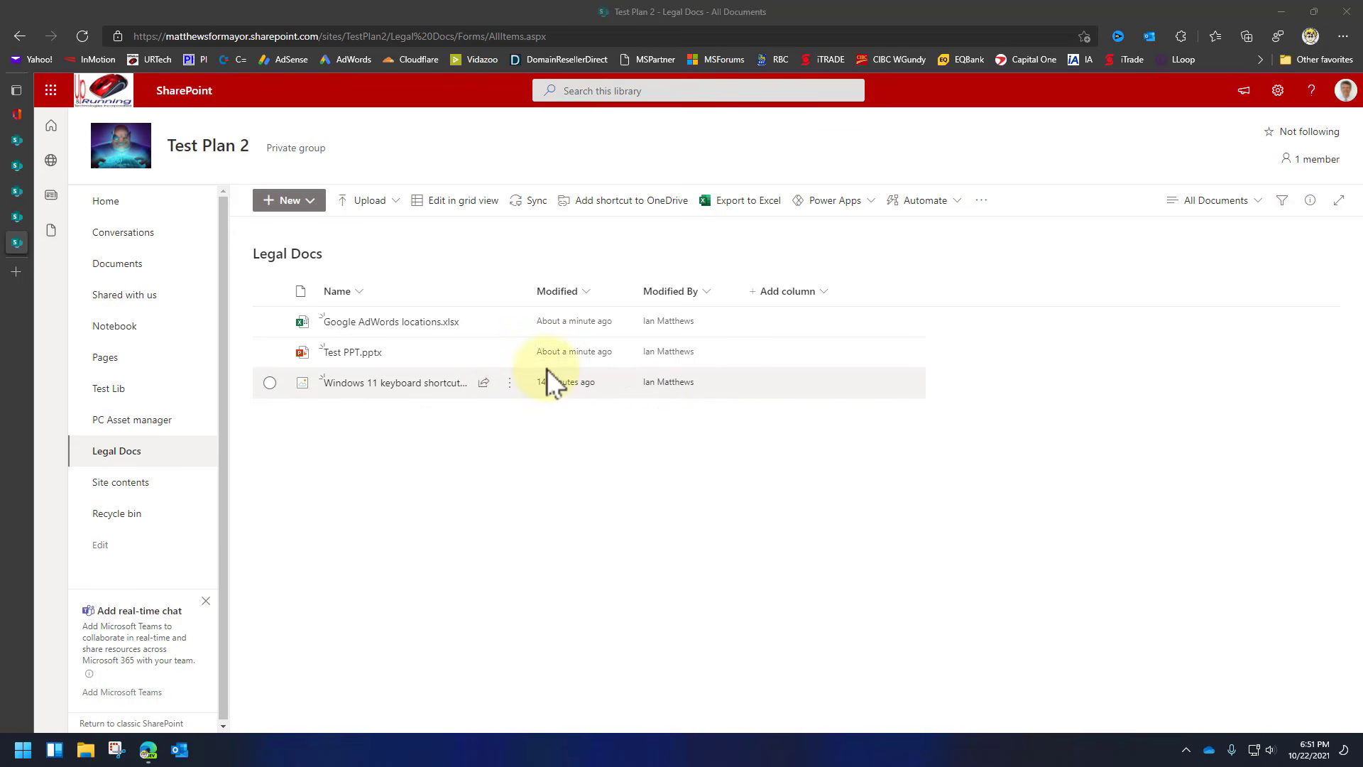
mouse_move(509, 353)
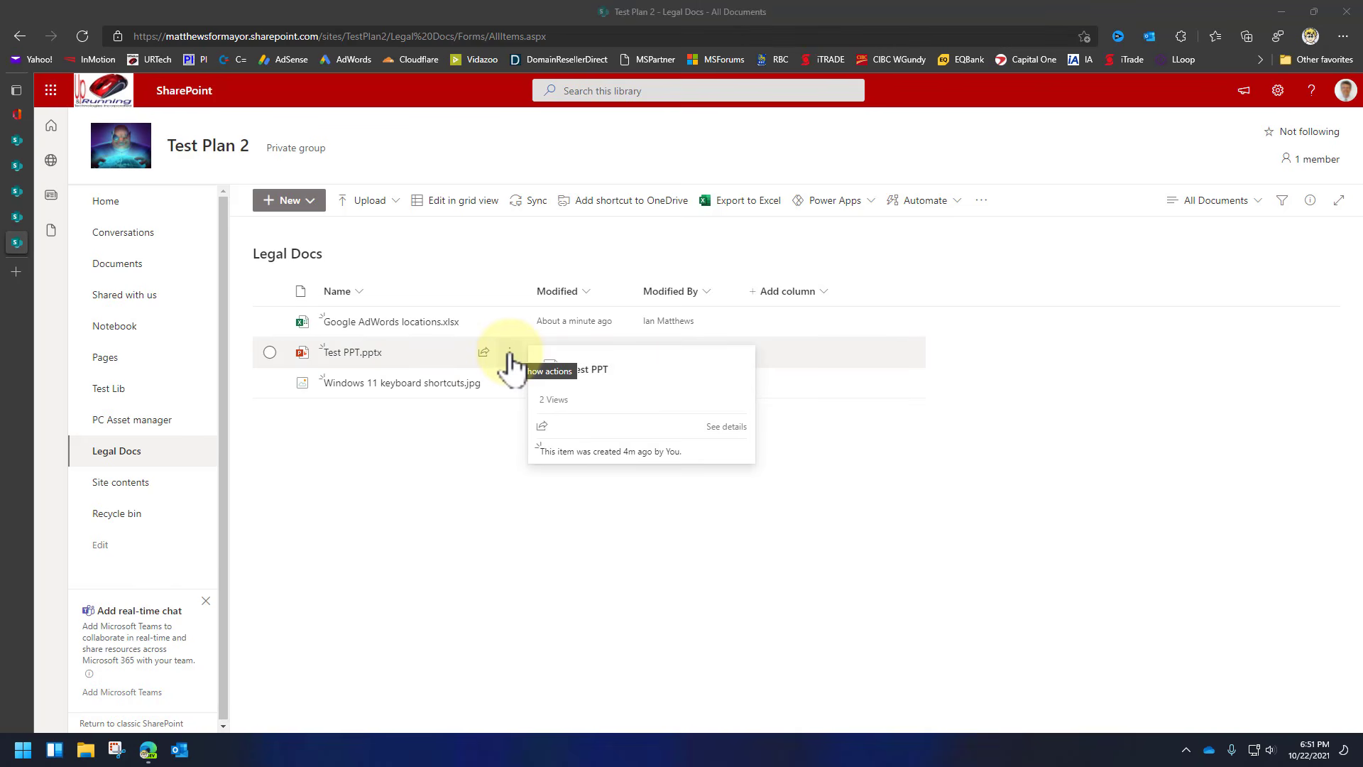
click(509, 353)
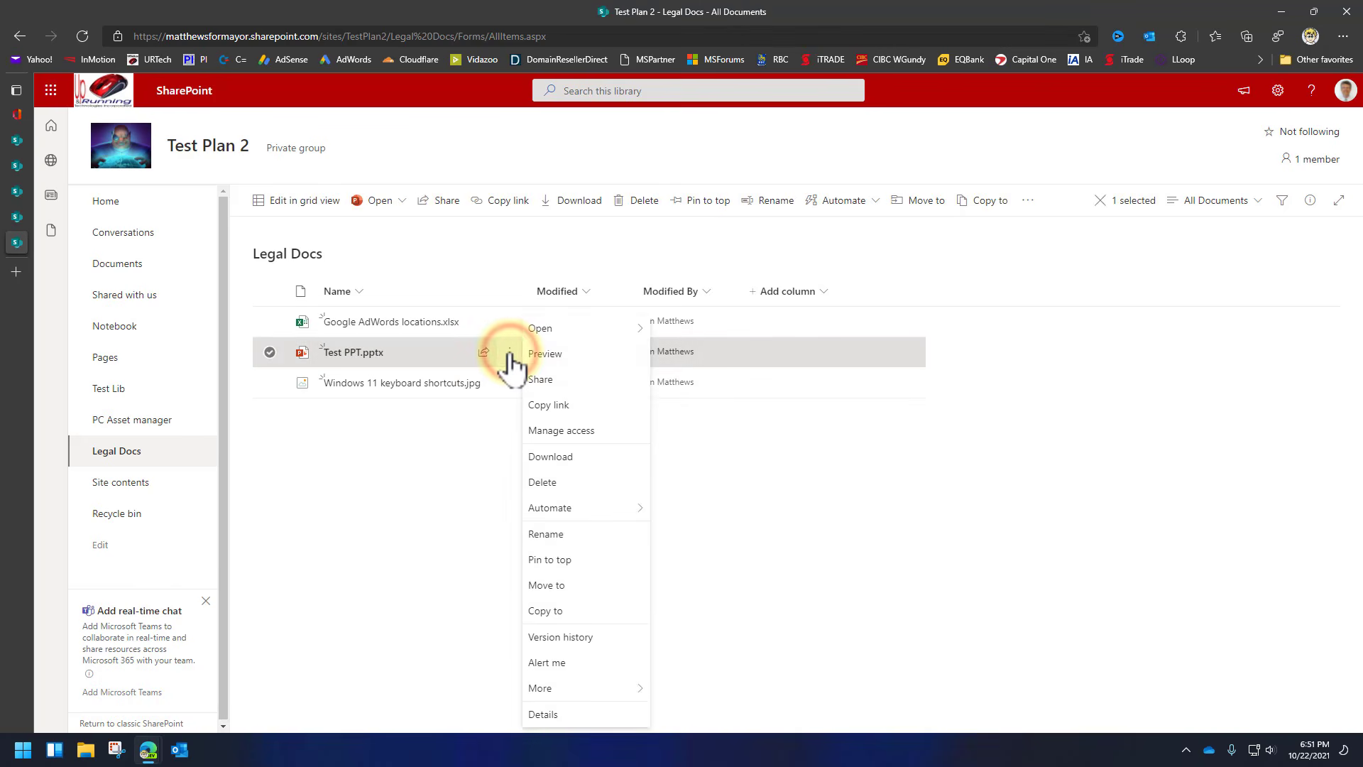
click(556, 663)
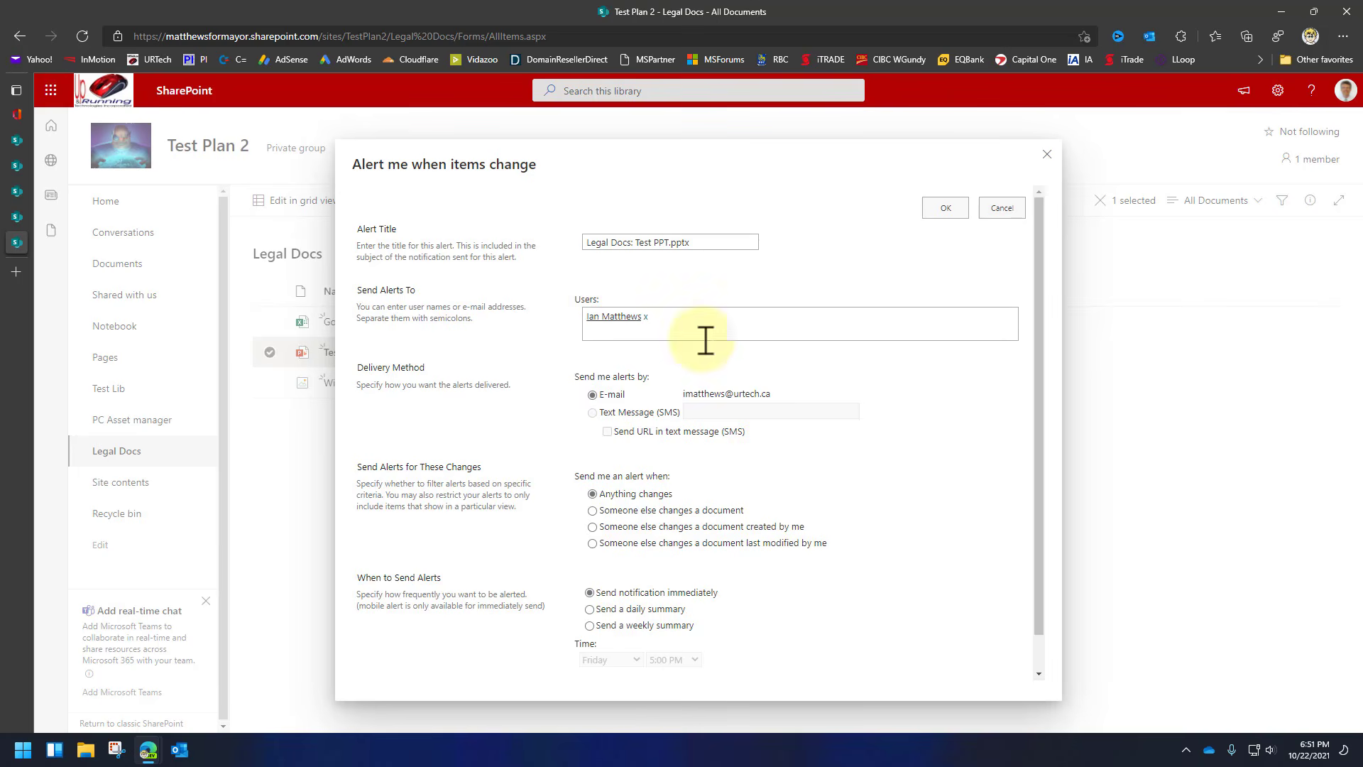
scroll(896, 451, down, 1)
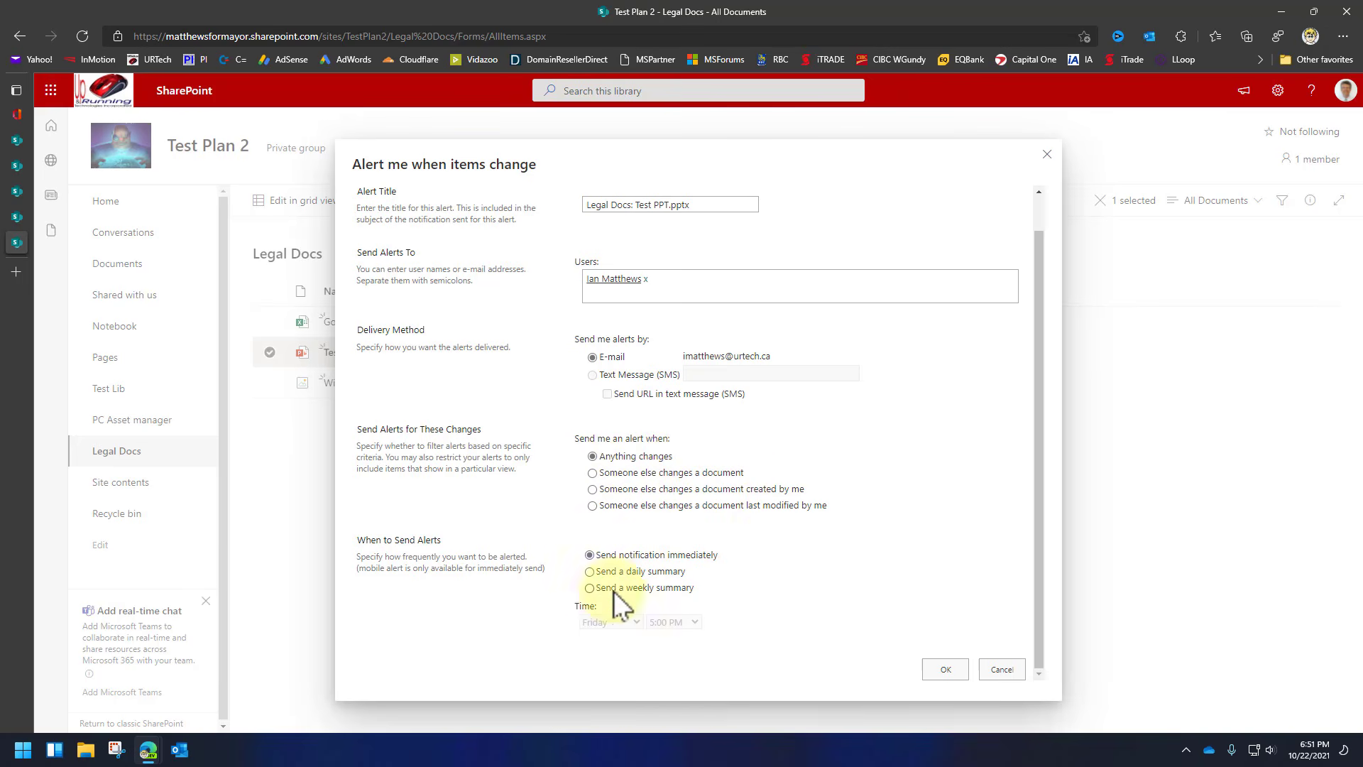
click(1001, 669)
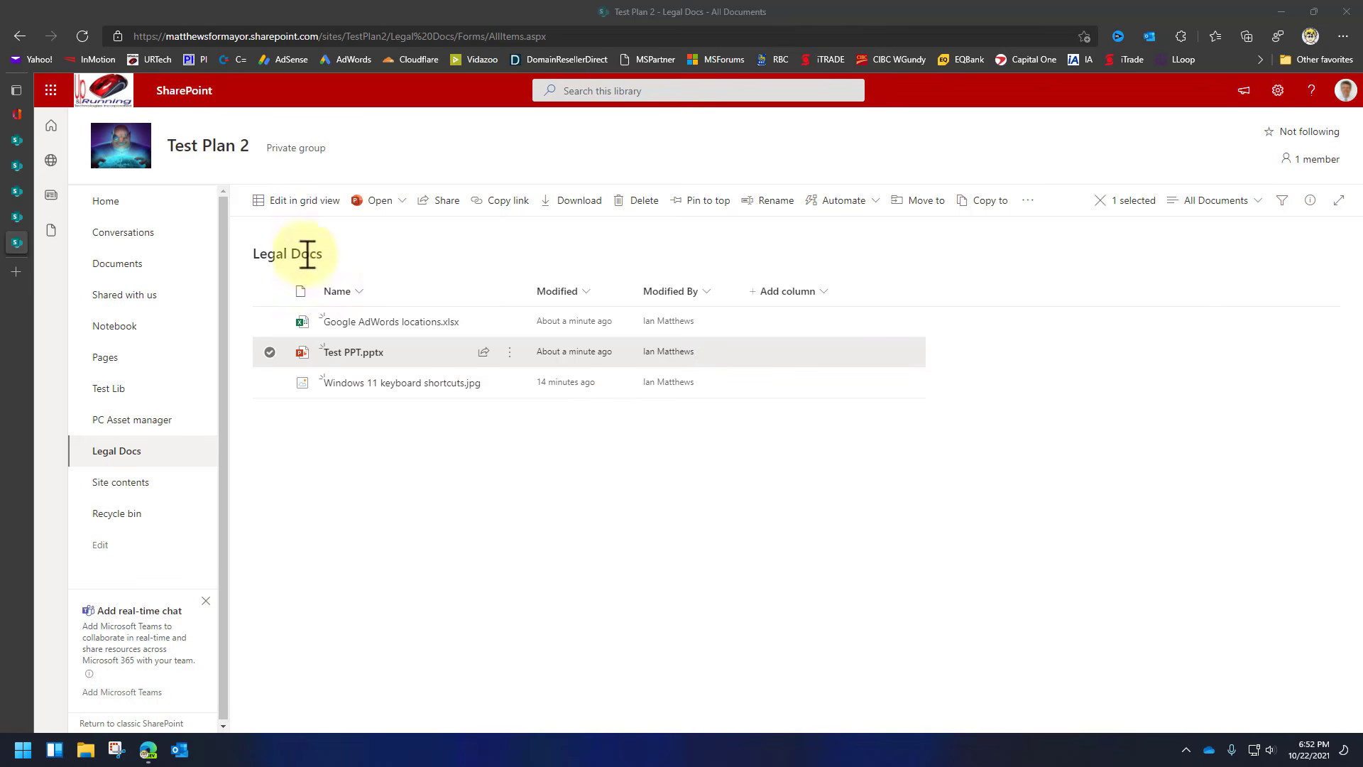
Pin Test PPT.pptx and Google AdWords locations.xlsx to the top of Legal Docs.
click(510, 353)
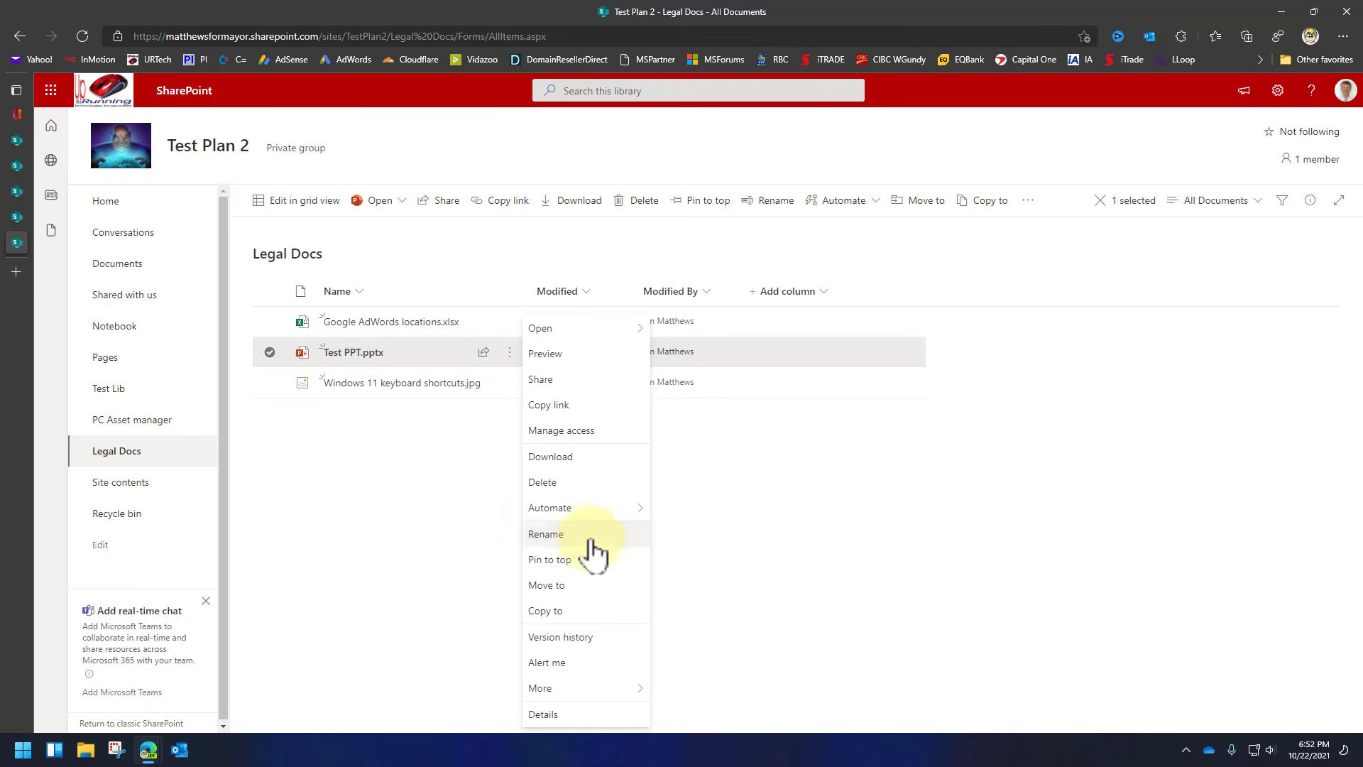
click(565, 560)
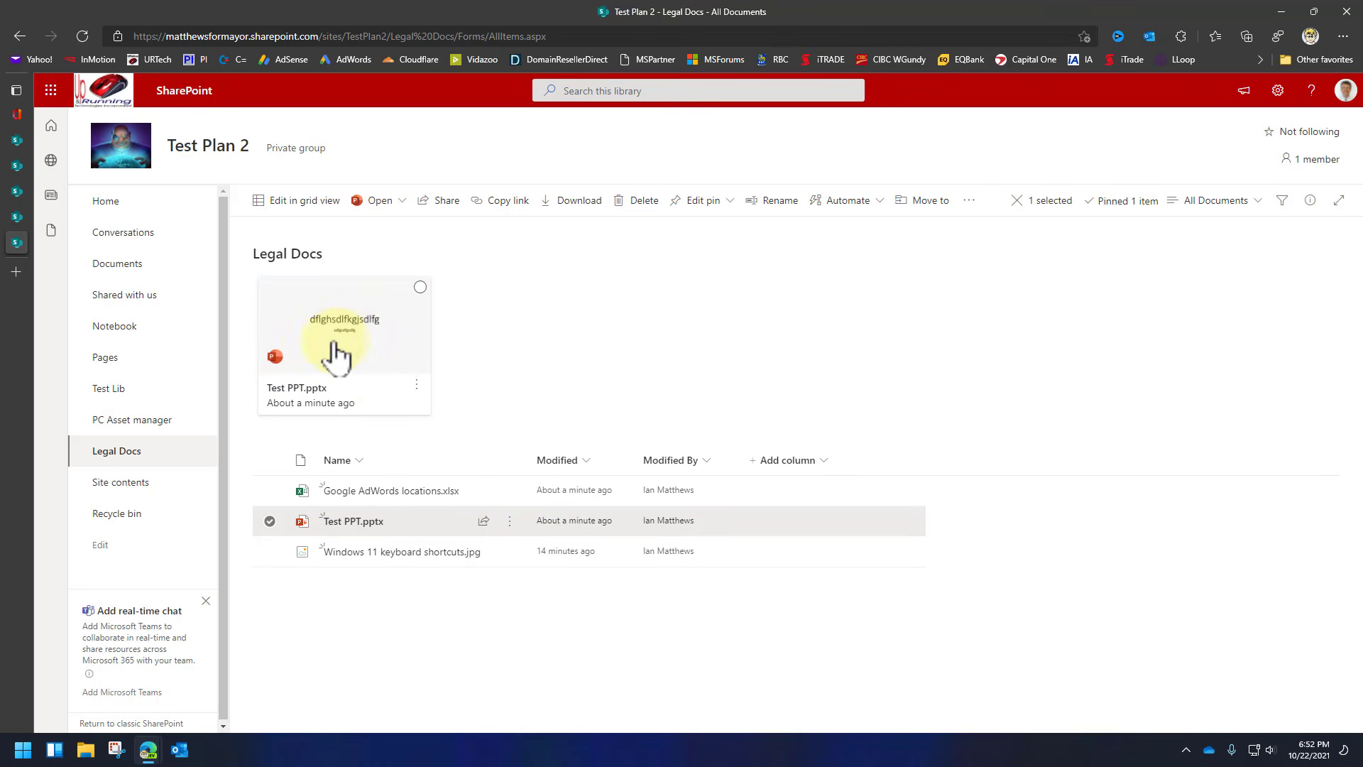
click(509, 490)
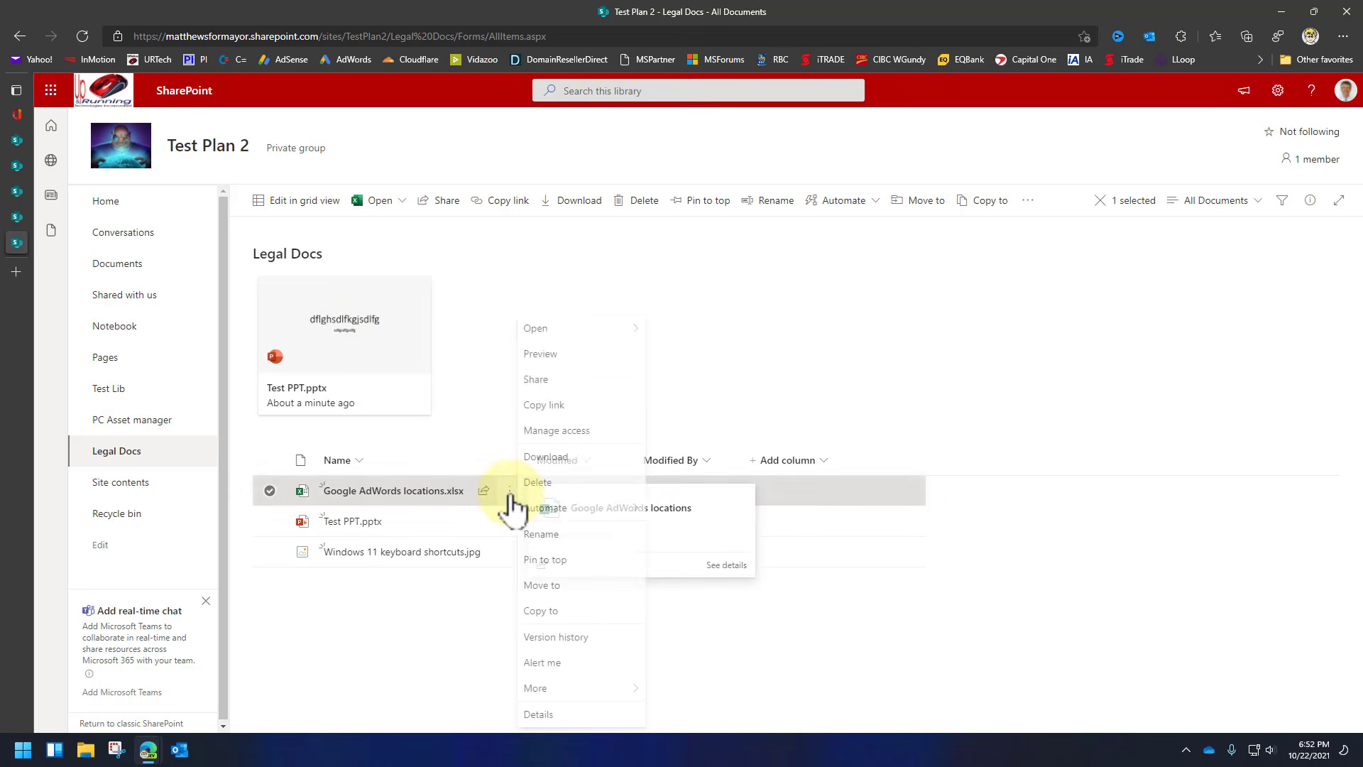
click(564, 560)
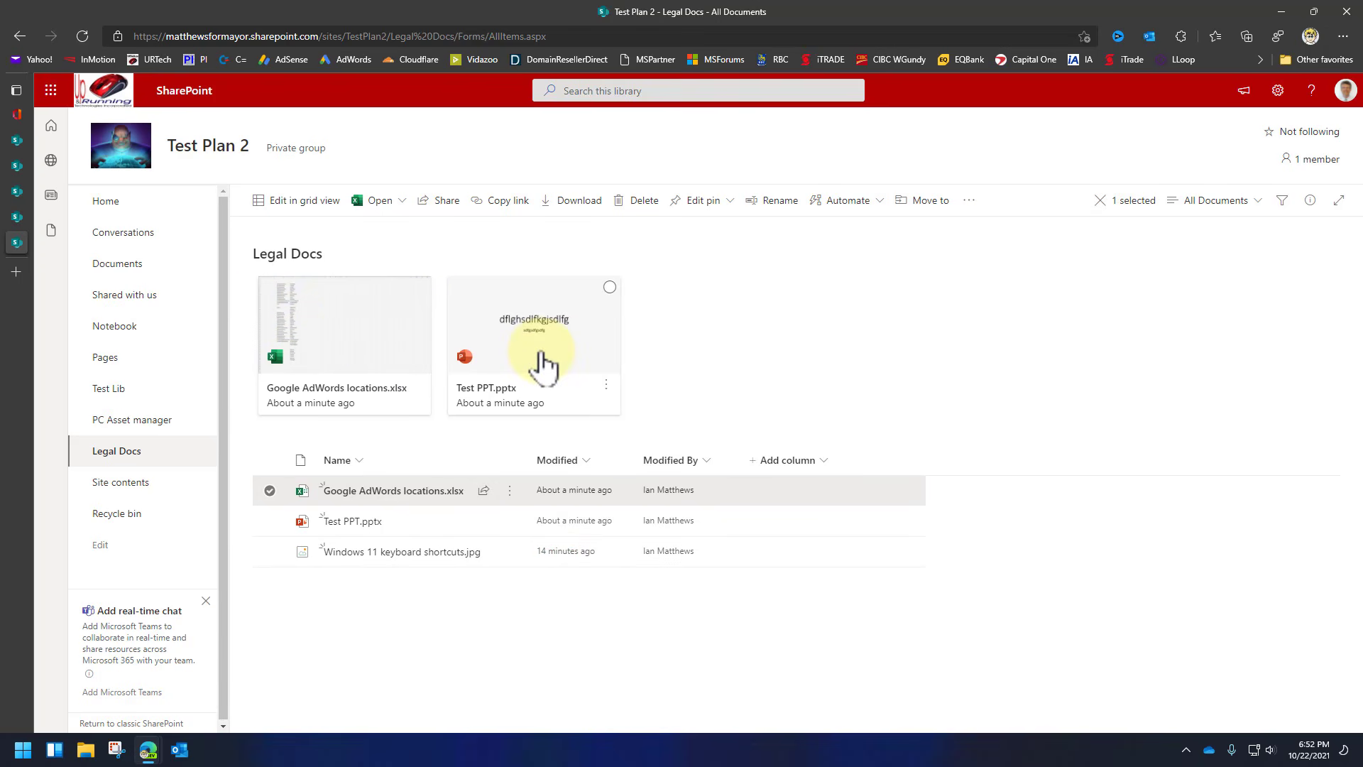
click(824, 461)
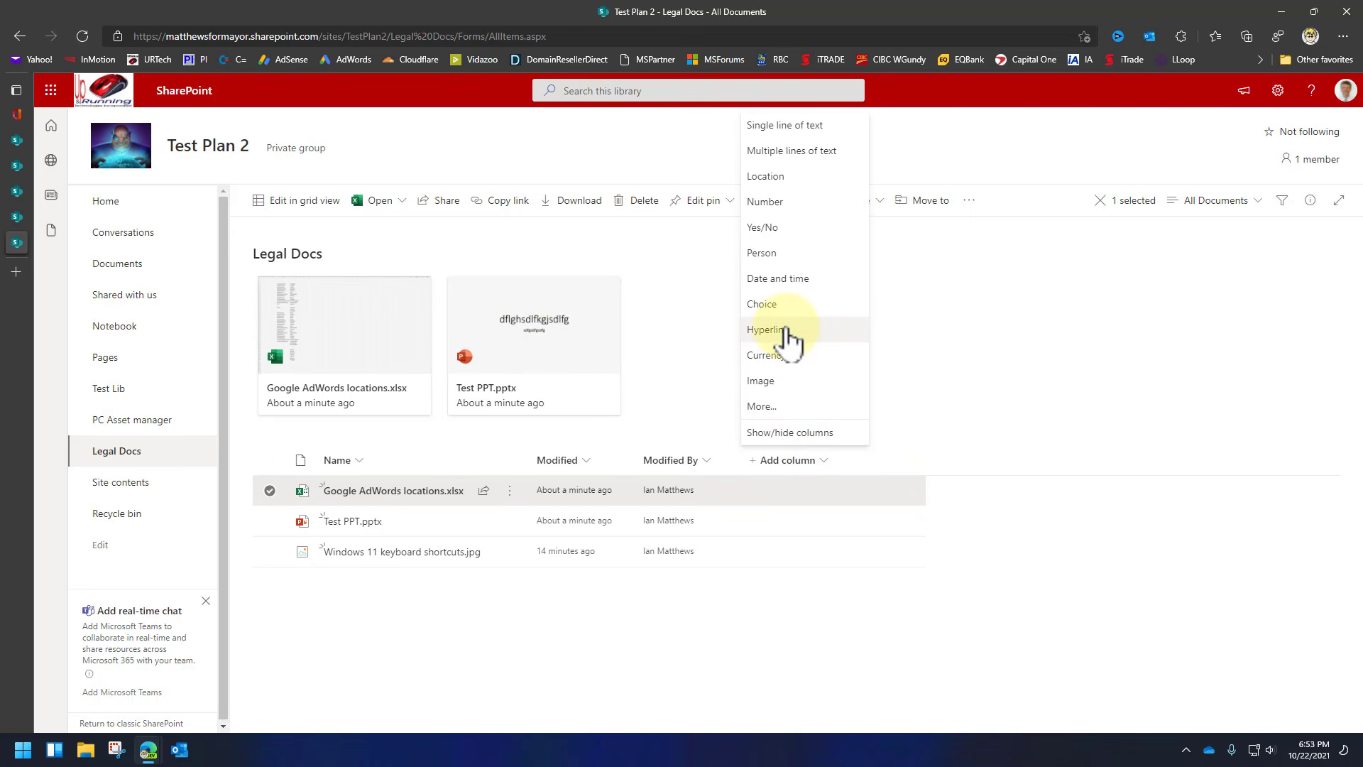
Create a single-line text column named 'Why did You Change' in Legal Docs.
click(785, 125)
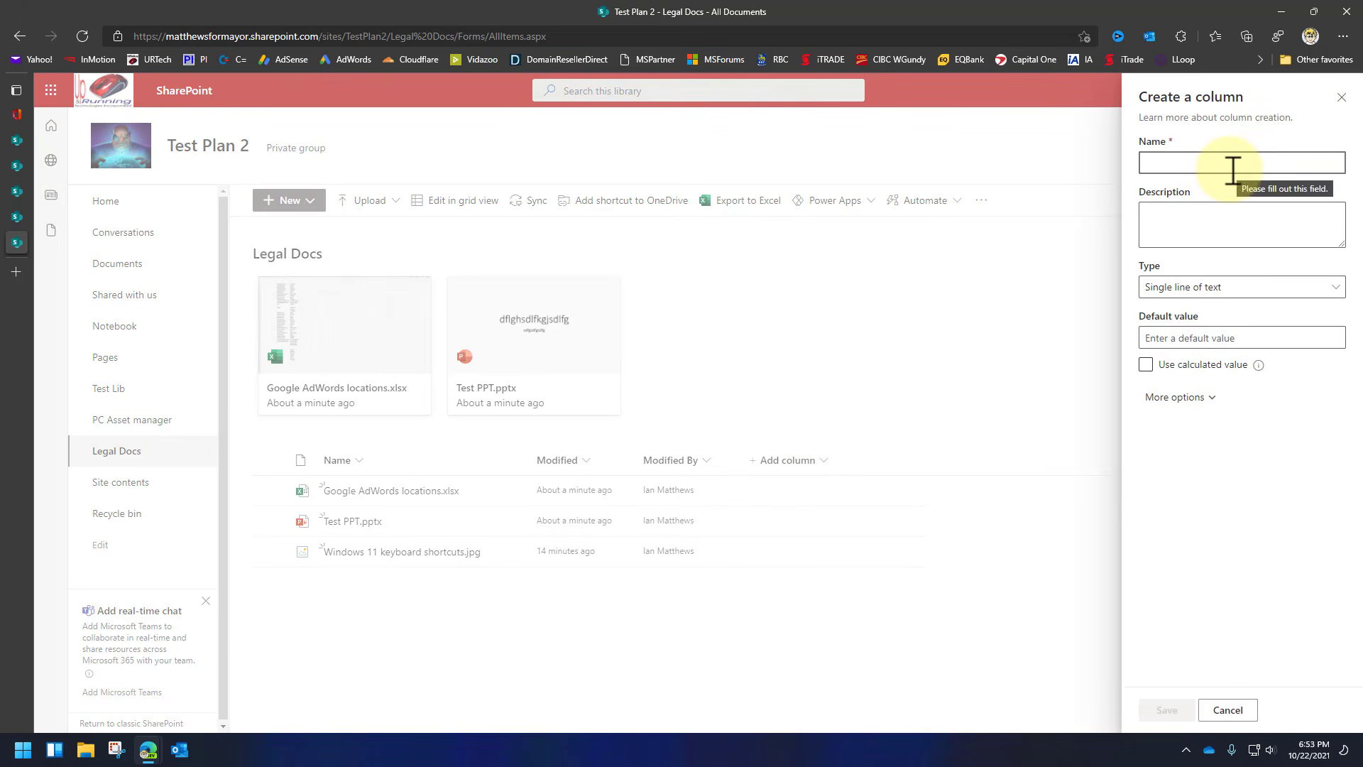
text(WHy)
key(BackSpace)
key(BackSpace)
key(BackSpace)
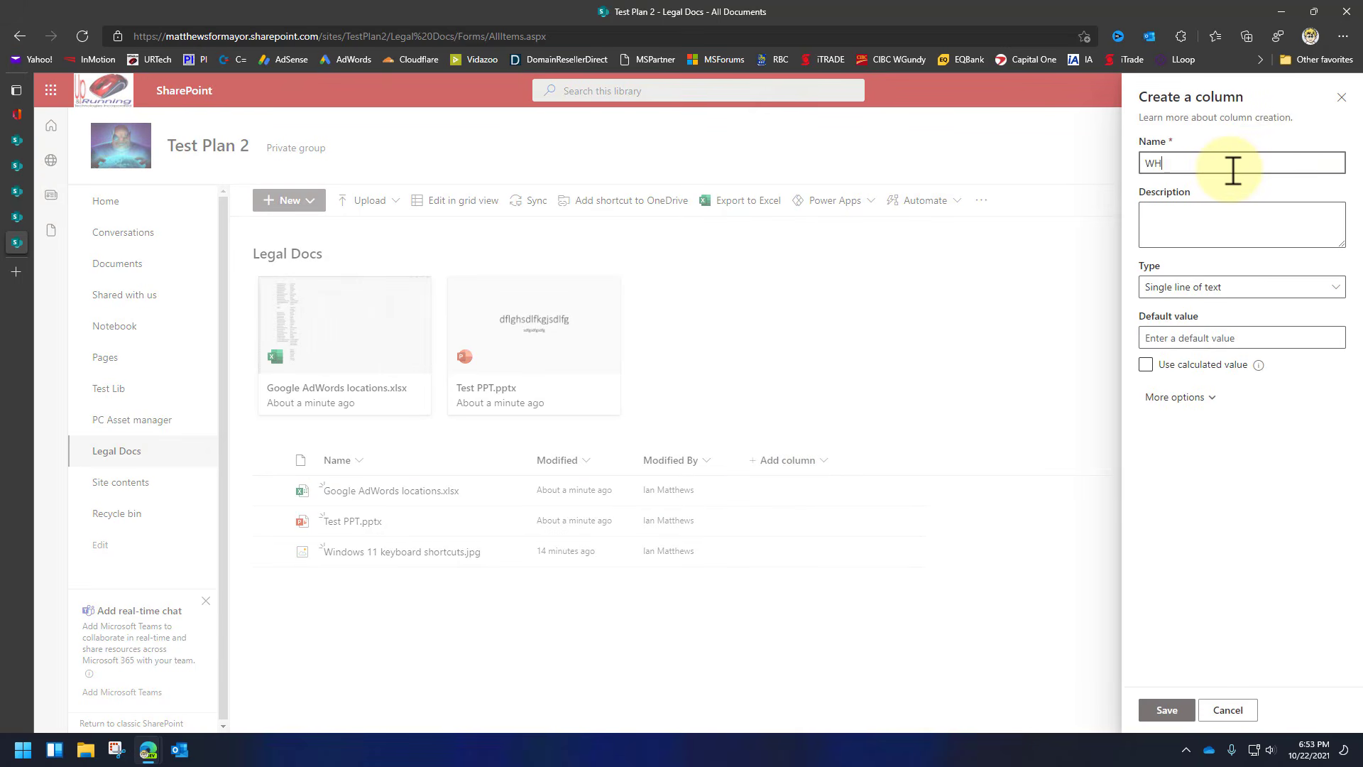
text(hy did You )
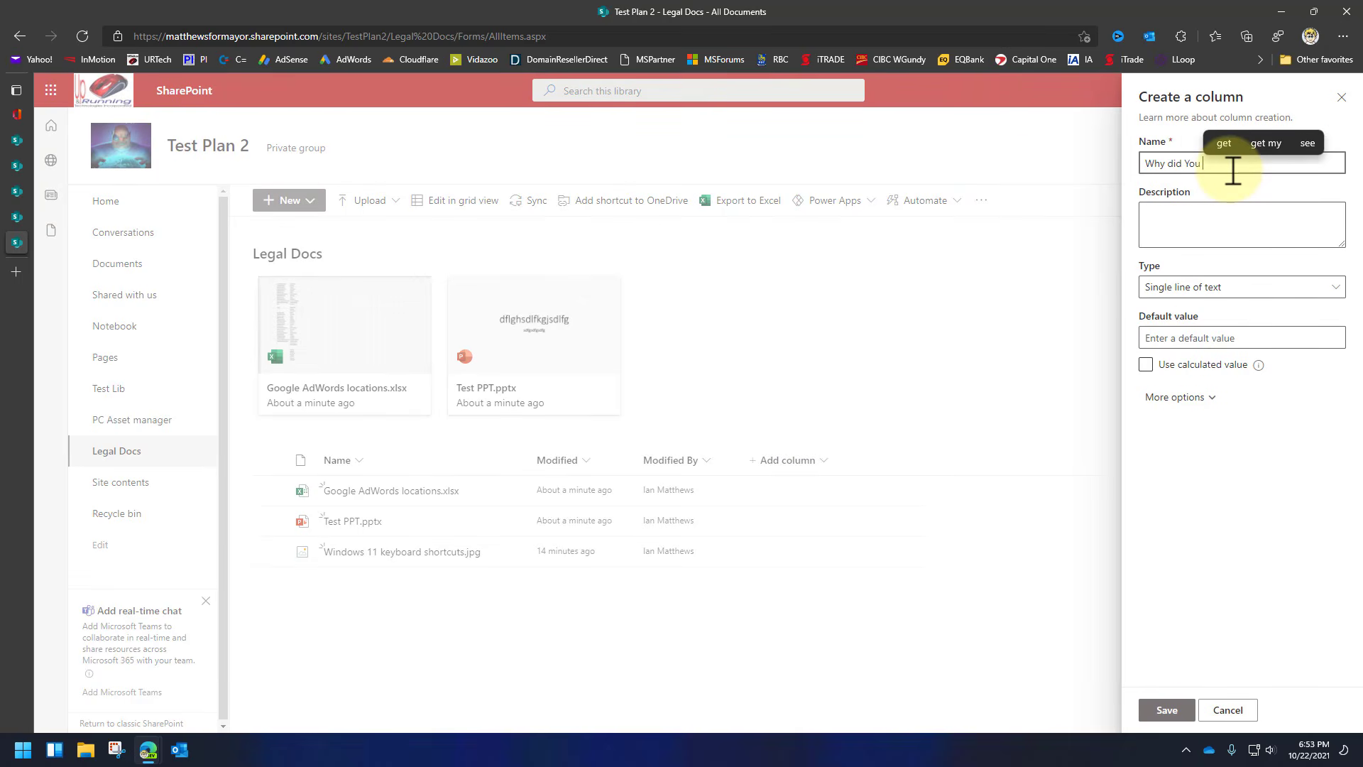
text(Change)
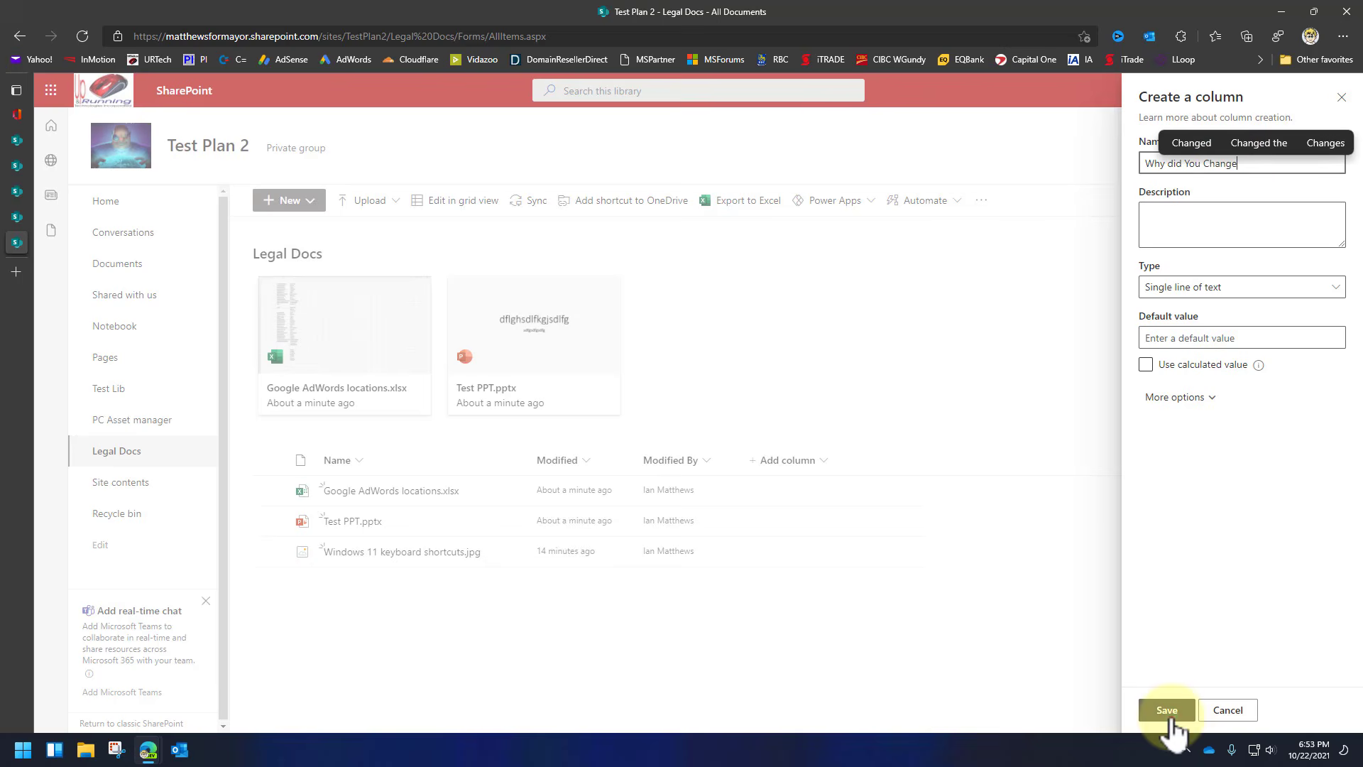
click(1168, 712)
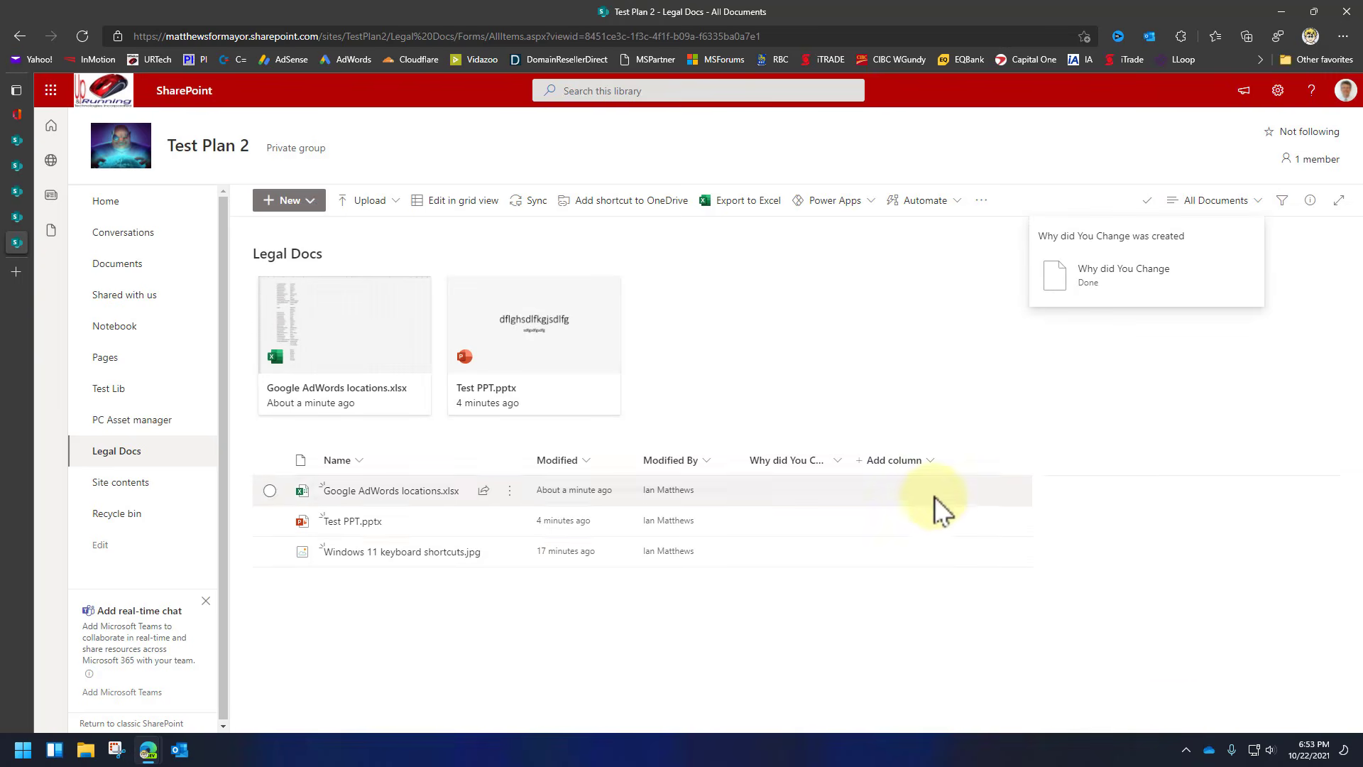
click(784, 493)
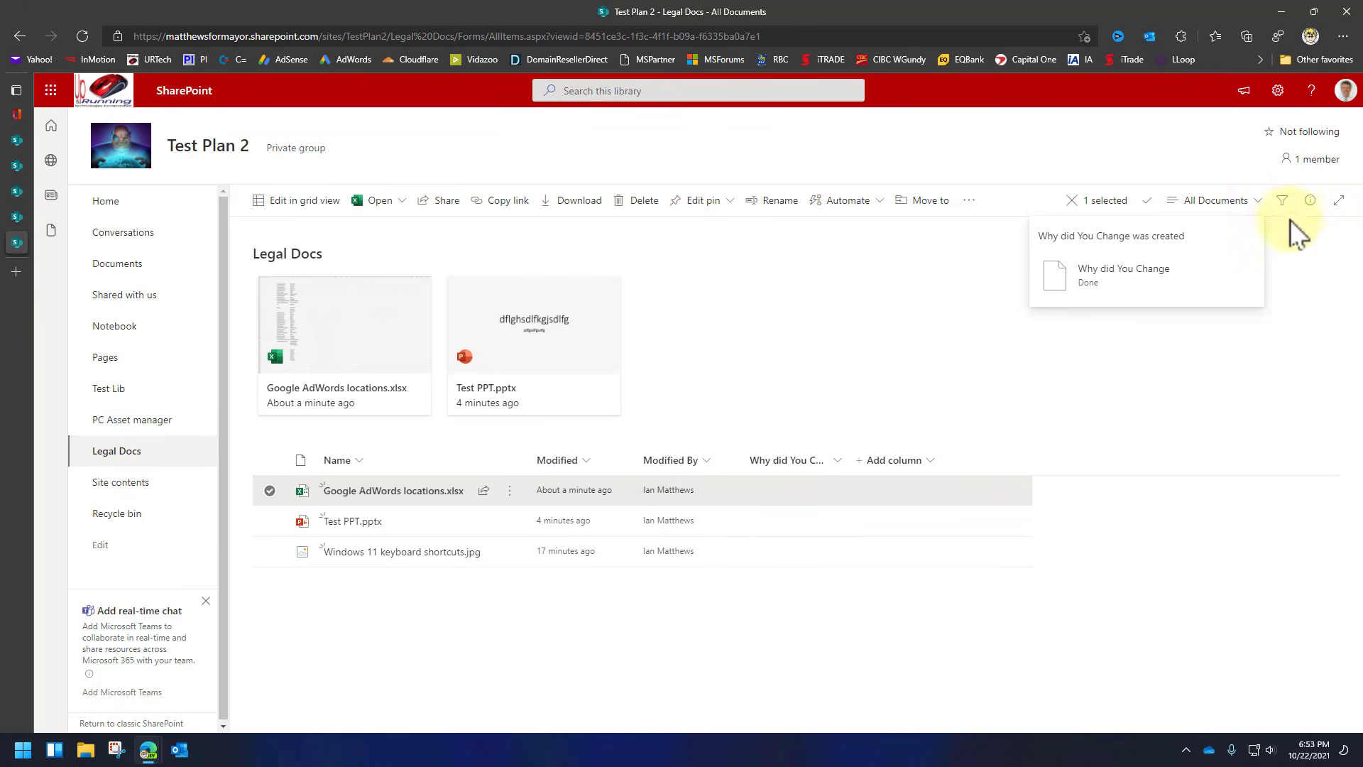
Set Google AdWords locations.xlsx's Why did You Change value to 'Updated to 2022 Pricing'.
click(1310, 202)
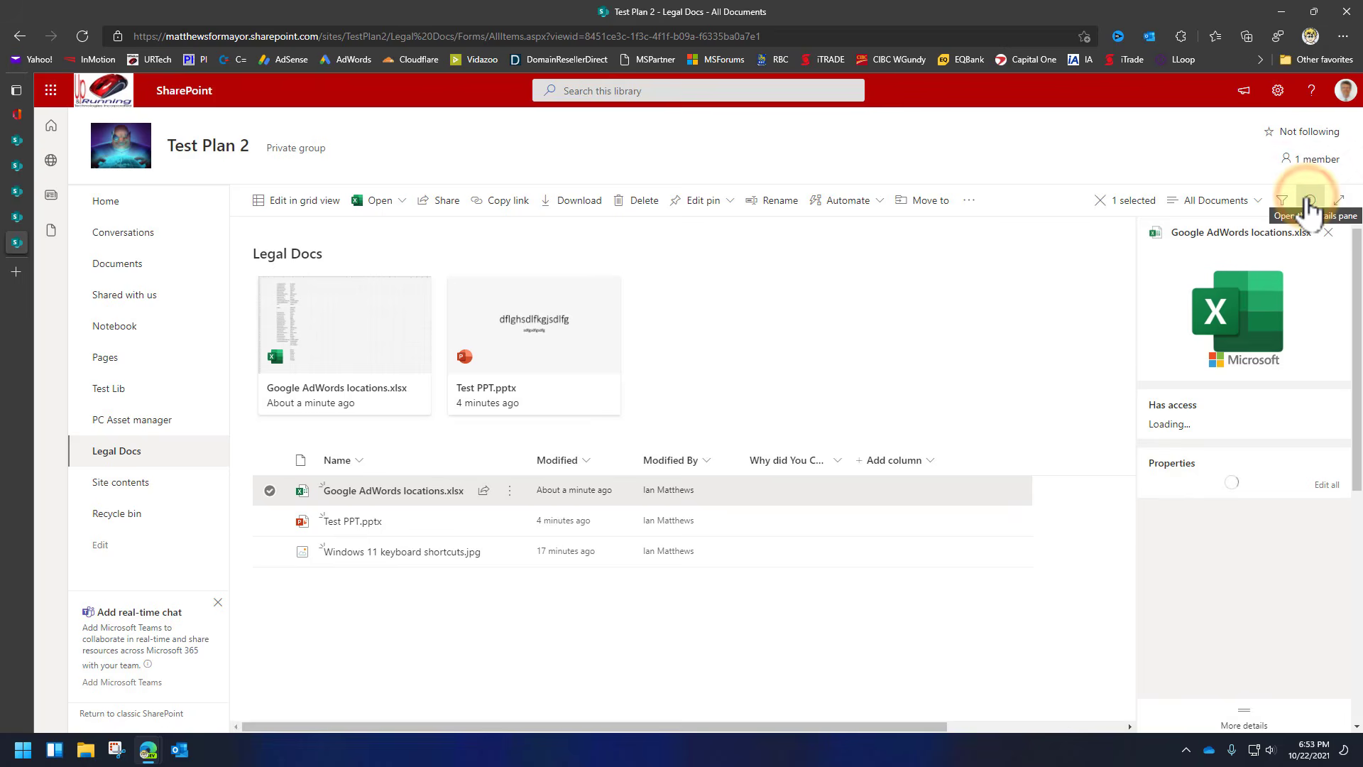
scroll(1250, 538, down, 5)
scroll(1250, 538, up, 3)
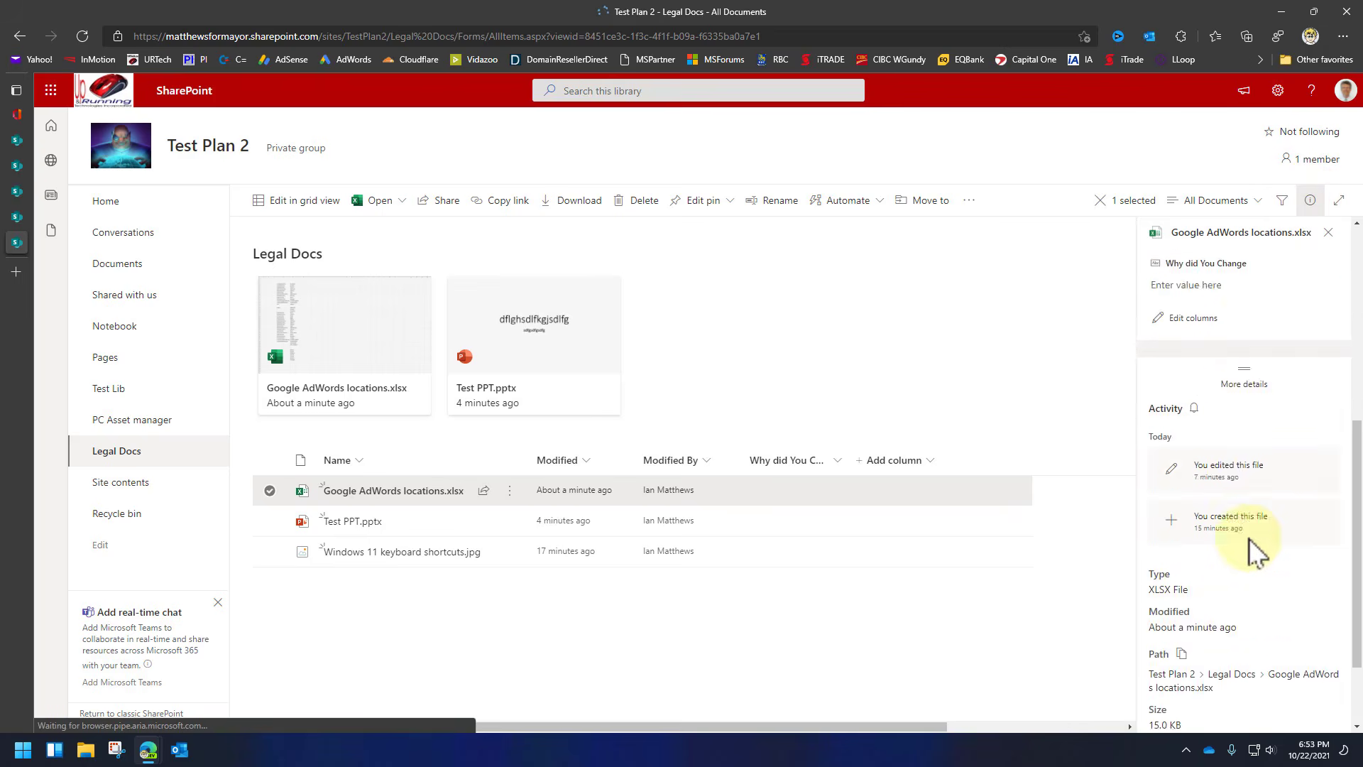
click(1200, 454)
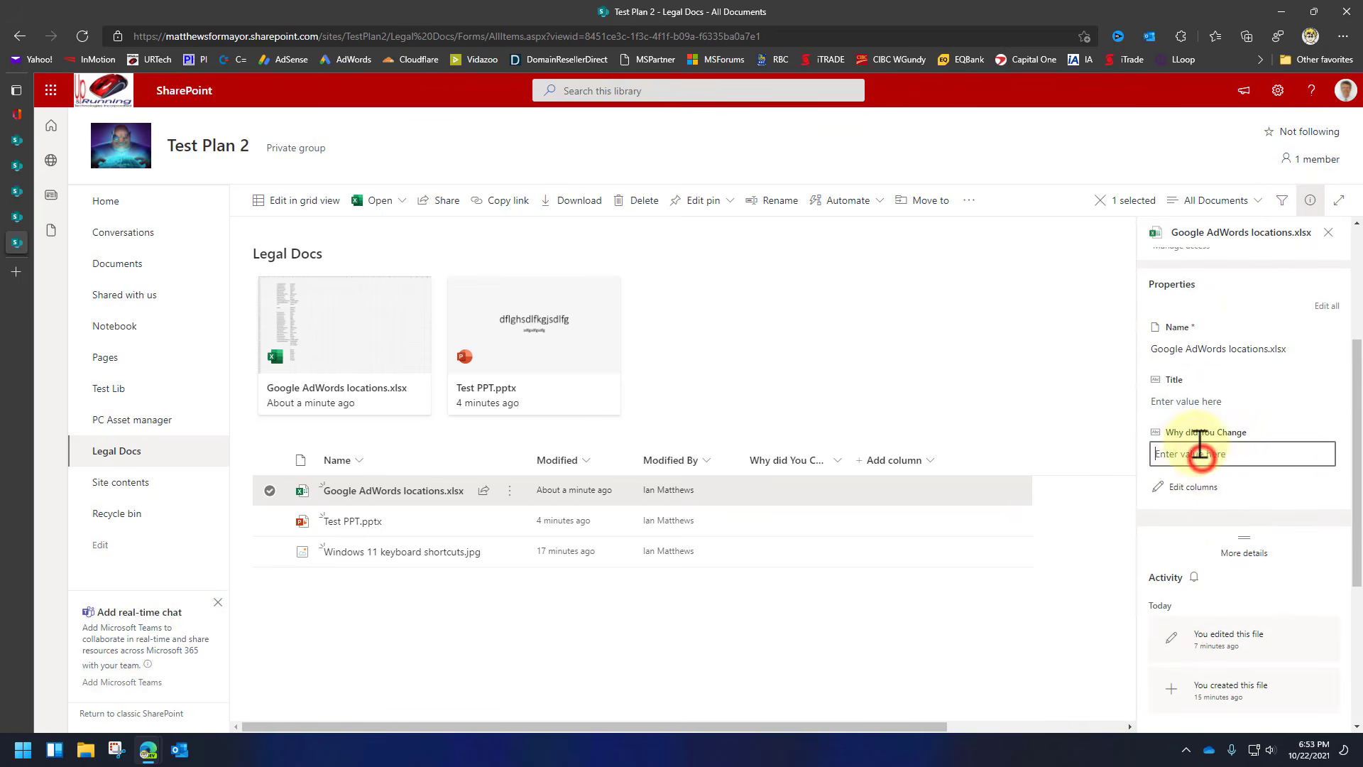
click(1192, 455)
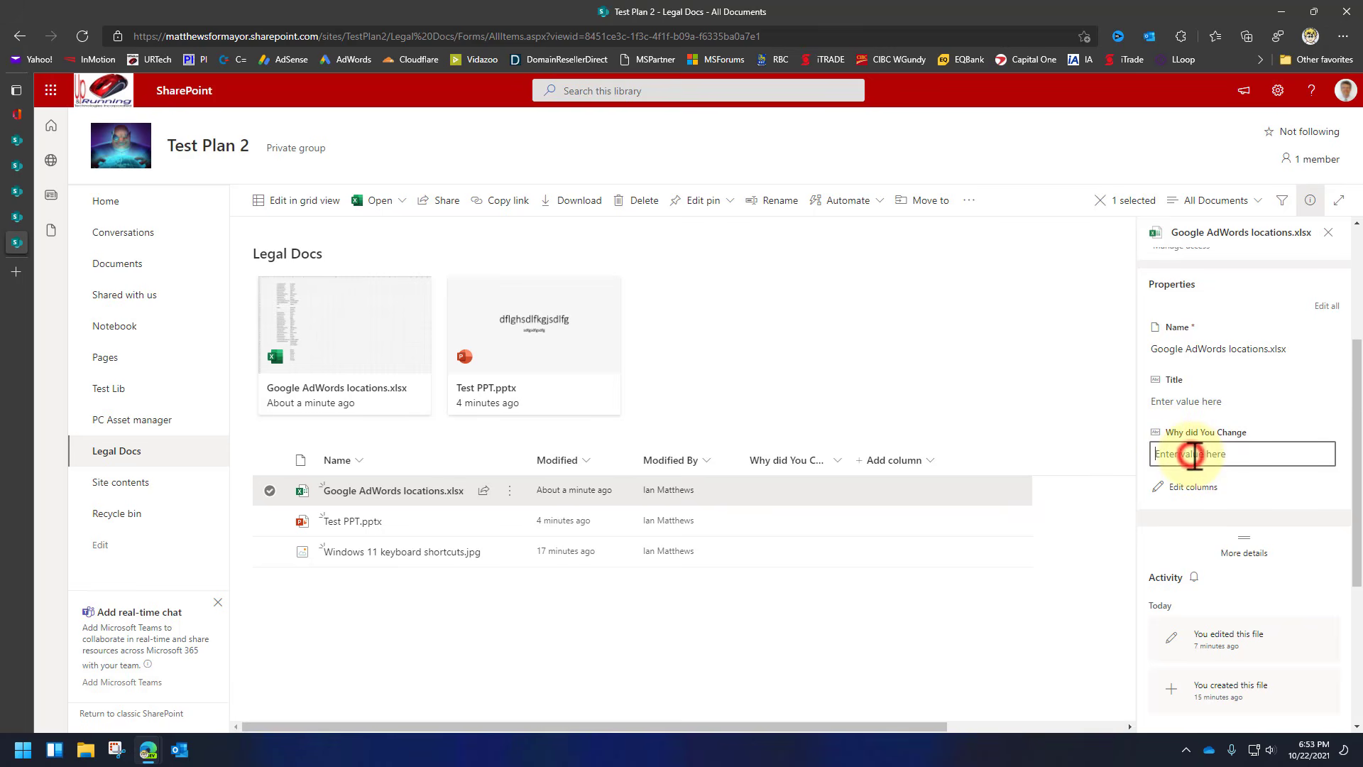
text(Upat)
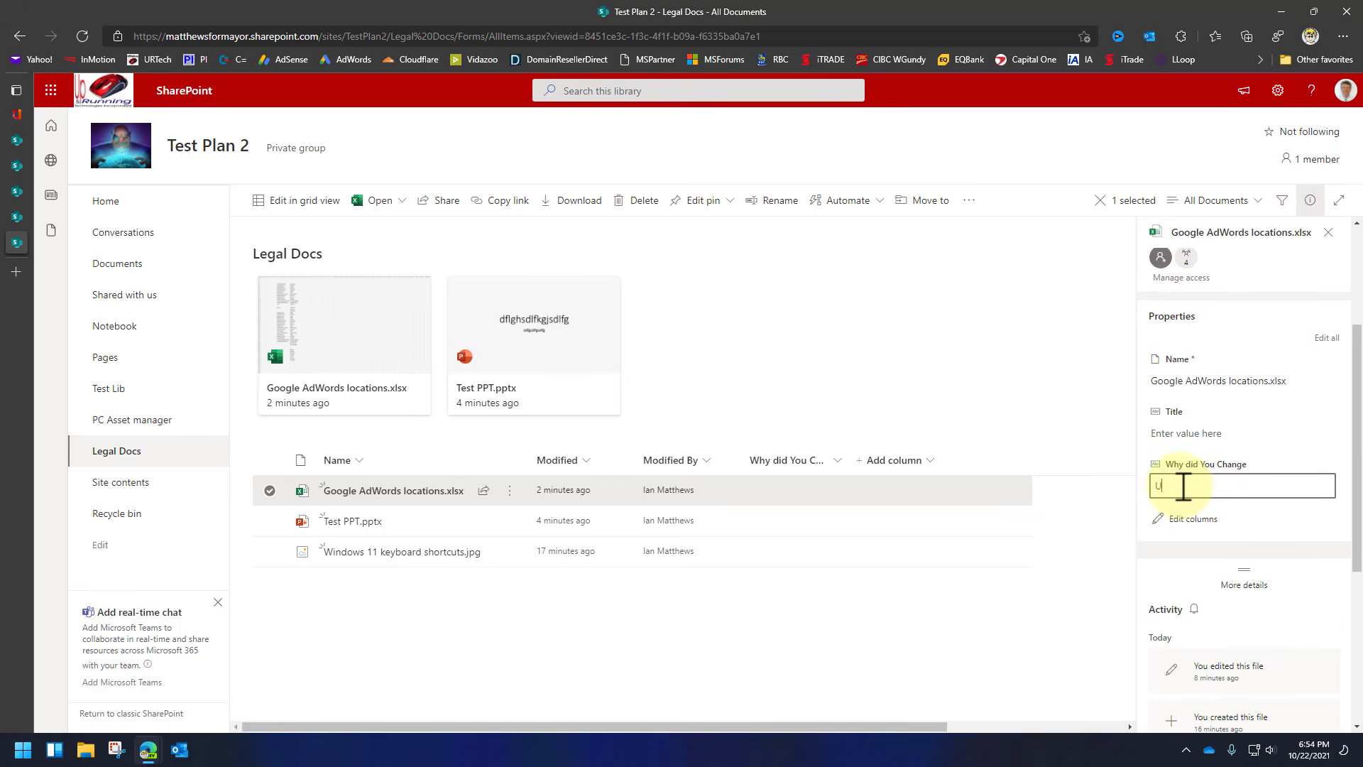
key(BackSpace)
key(BackSpace)
text(date)
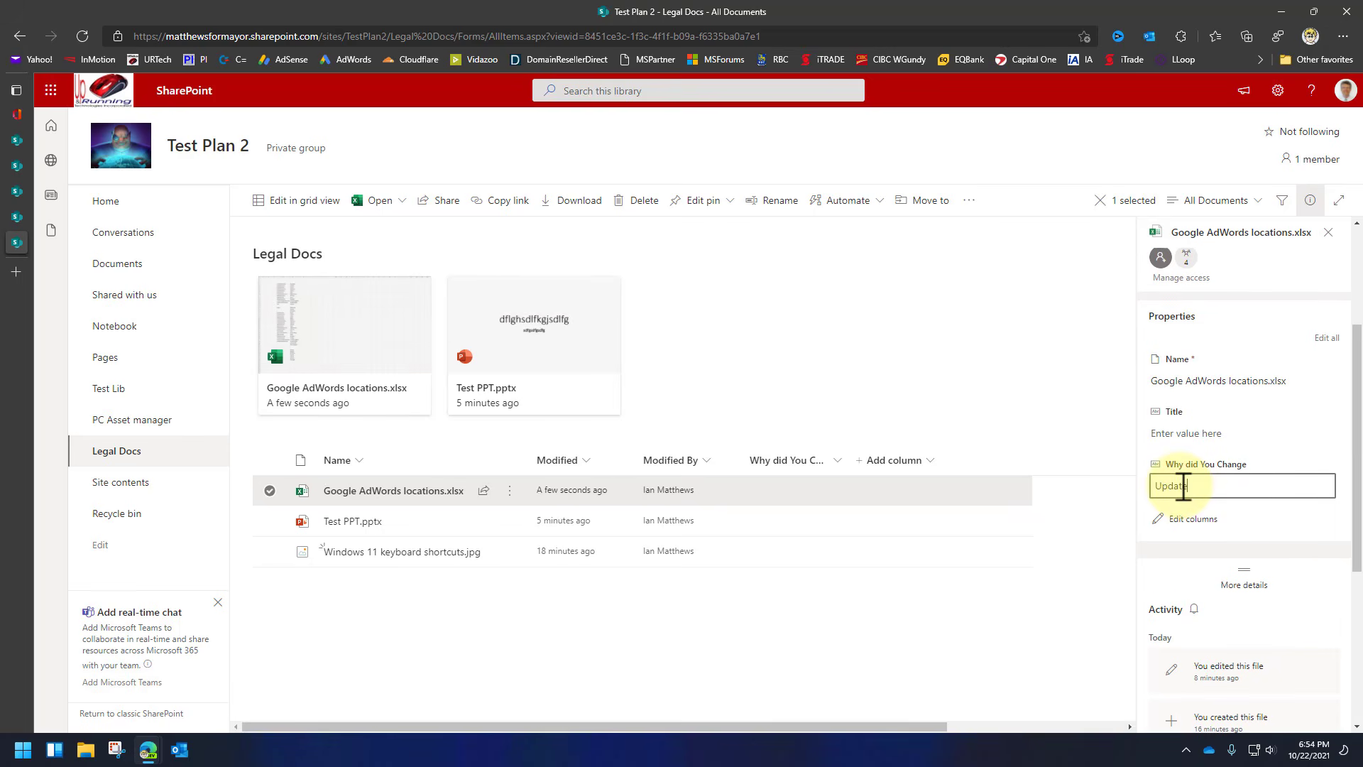
text(d to 2022 Pricing)
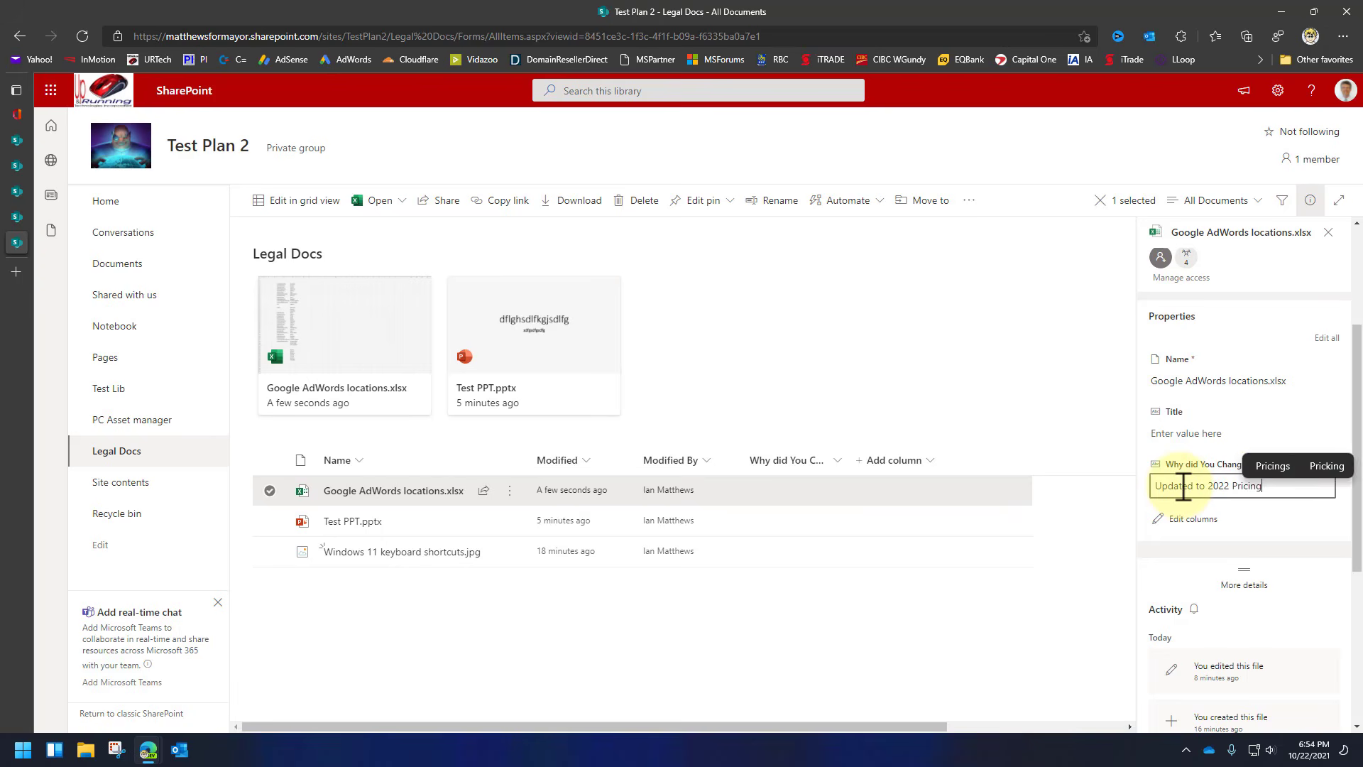
key(Return)
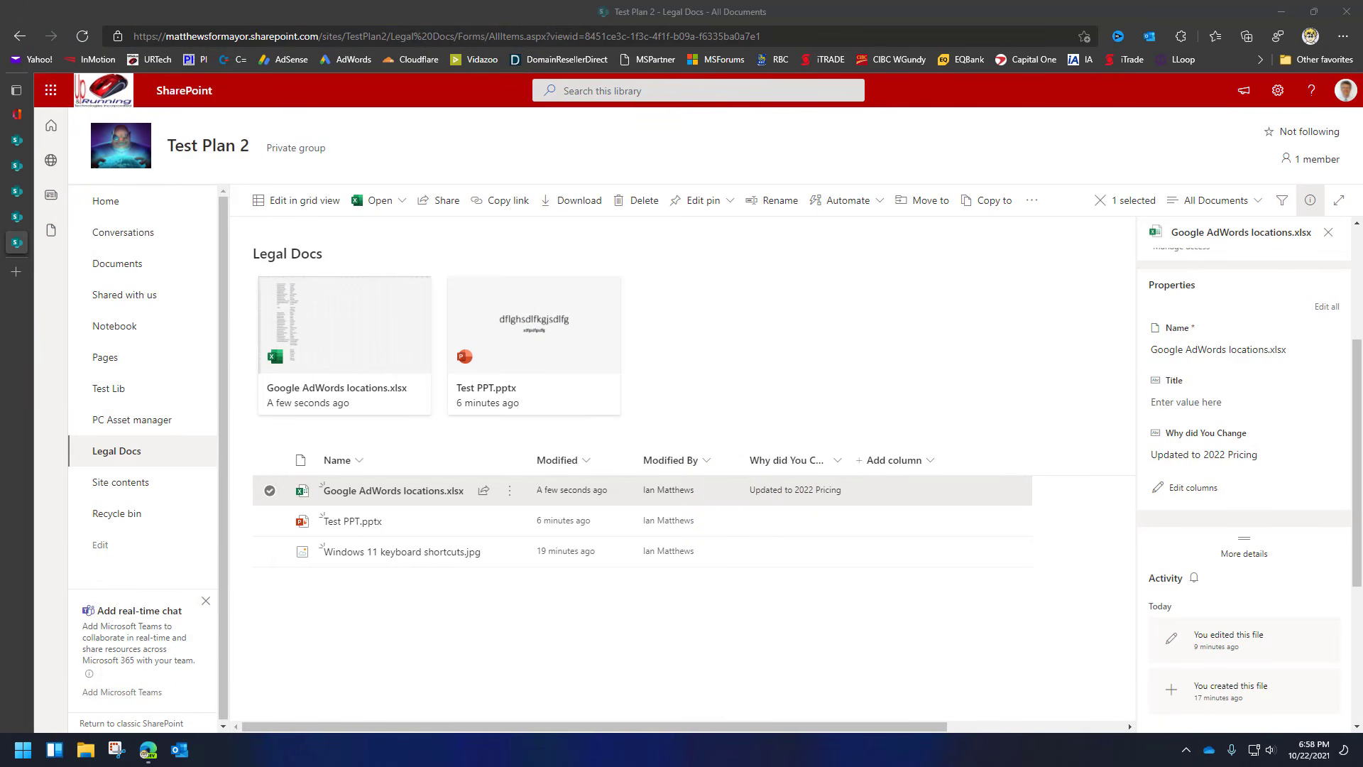
Create a Power Automate flow from the 'Send a customized email when a new file is added' template.
click(879, 205)
mouse_move(871, 255)
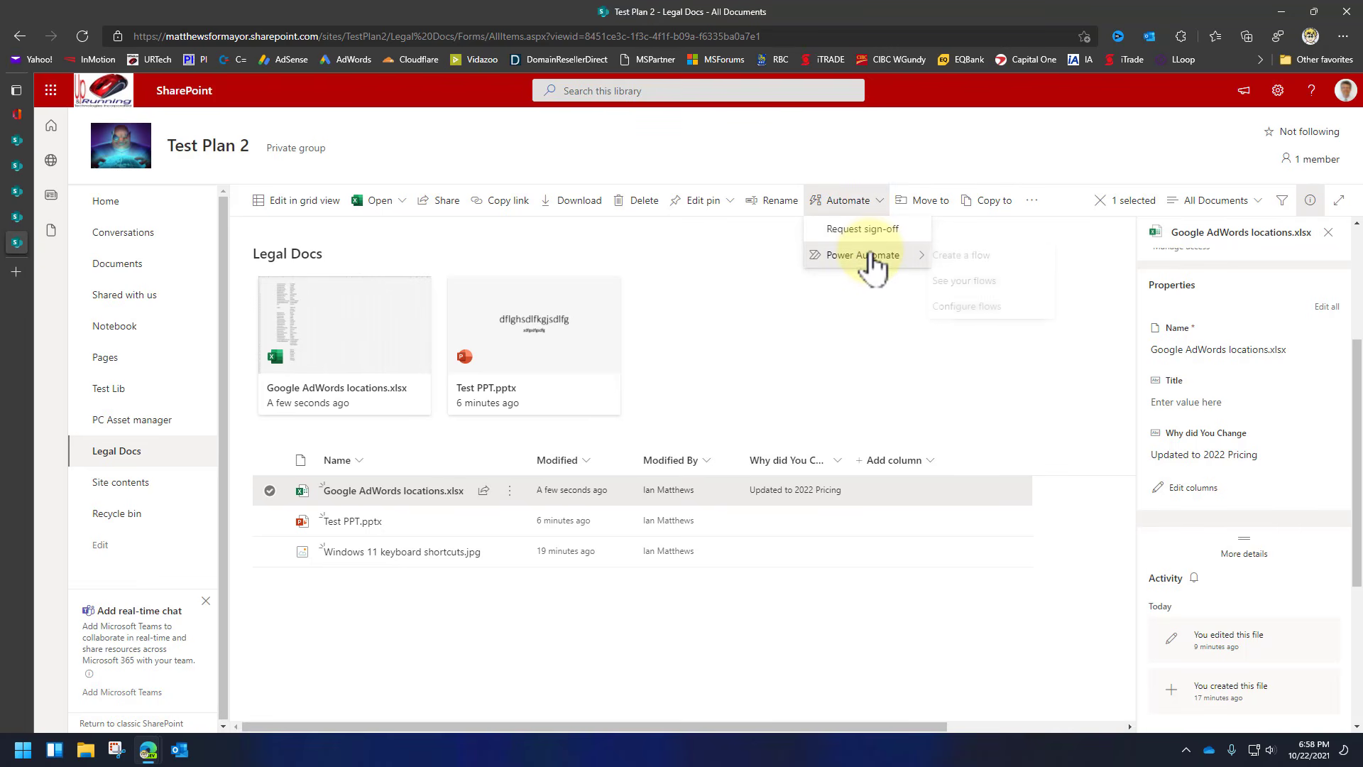
click(969, 261)
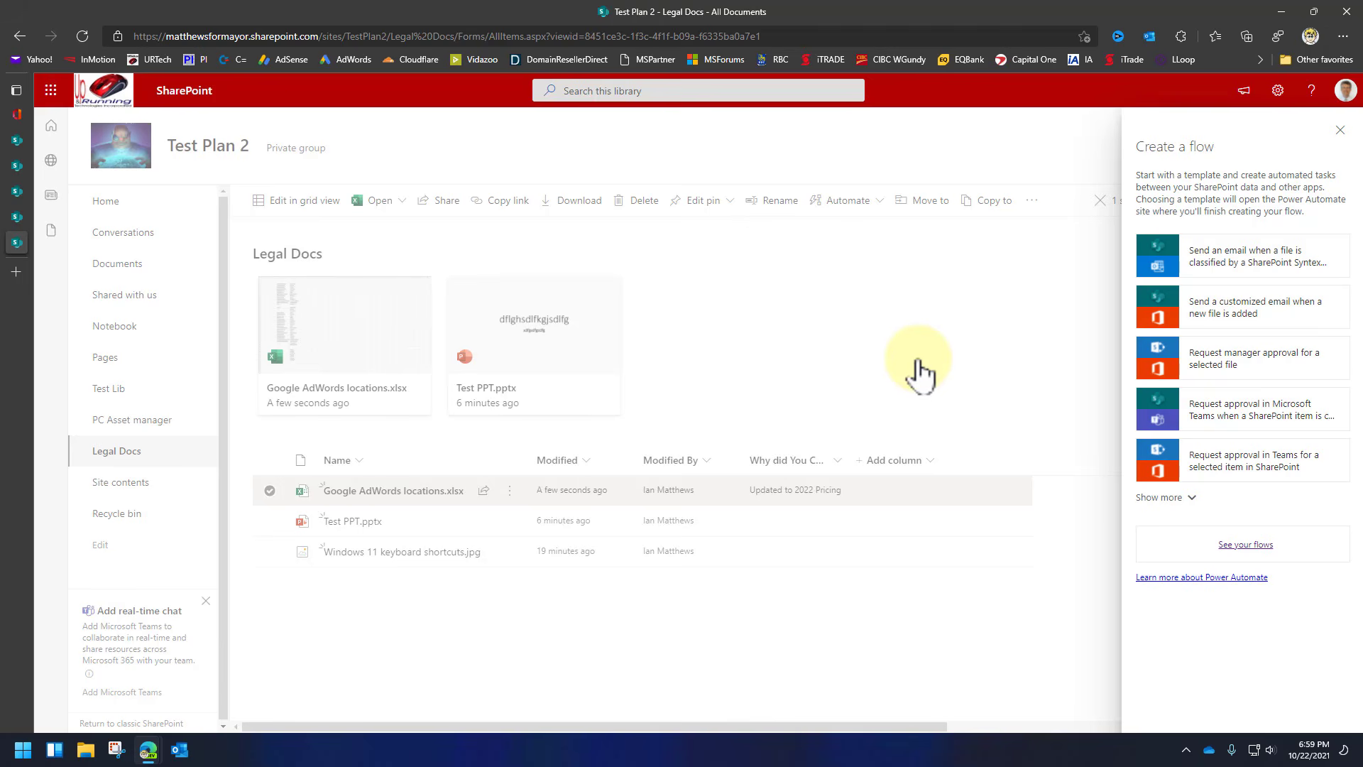
click(1170, 314)
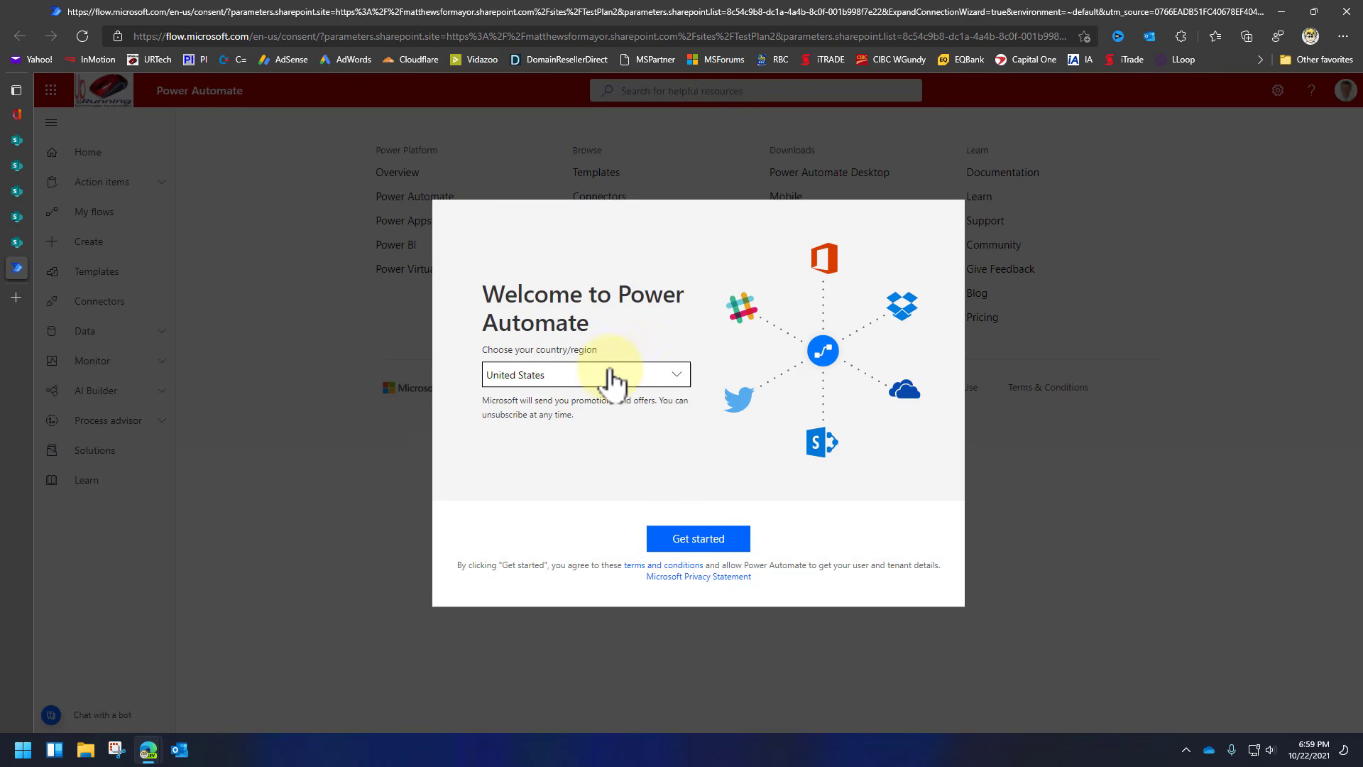
Choose the Power Automate country/region, then close both Power Automate tabs.
click(679, 379)
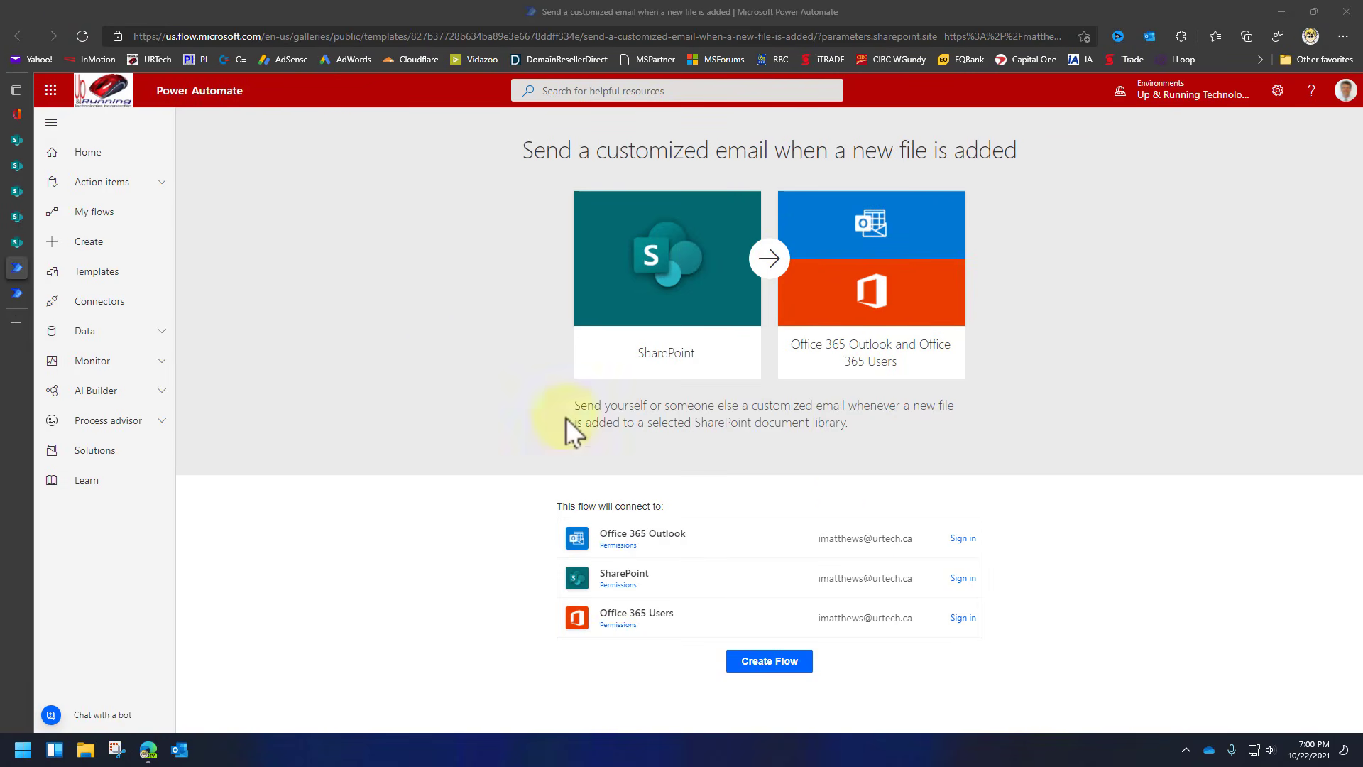
mouse_move(17, 267)
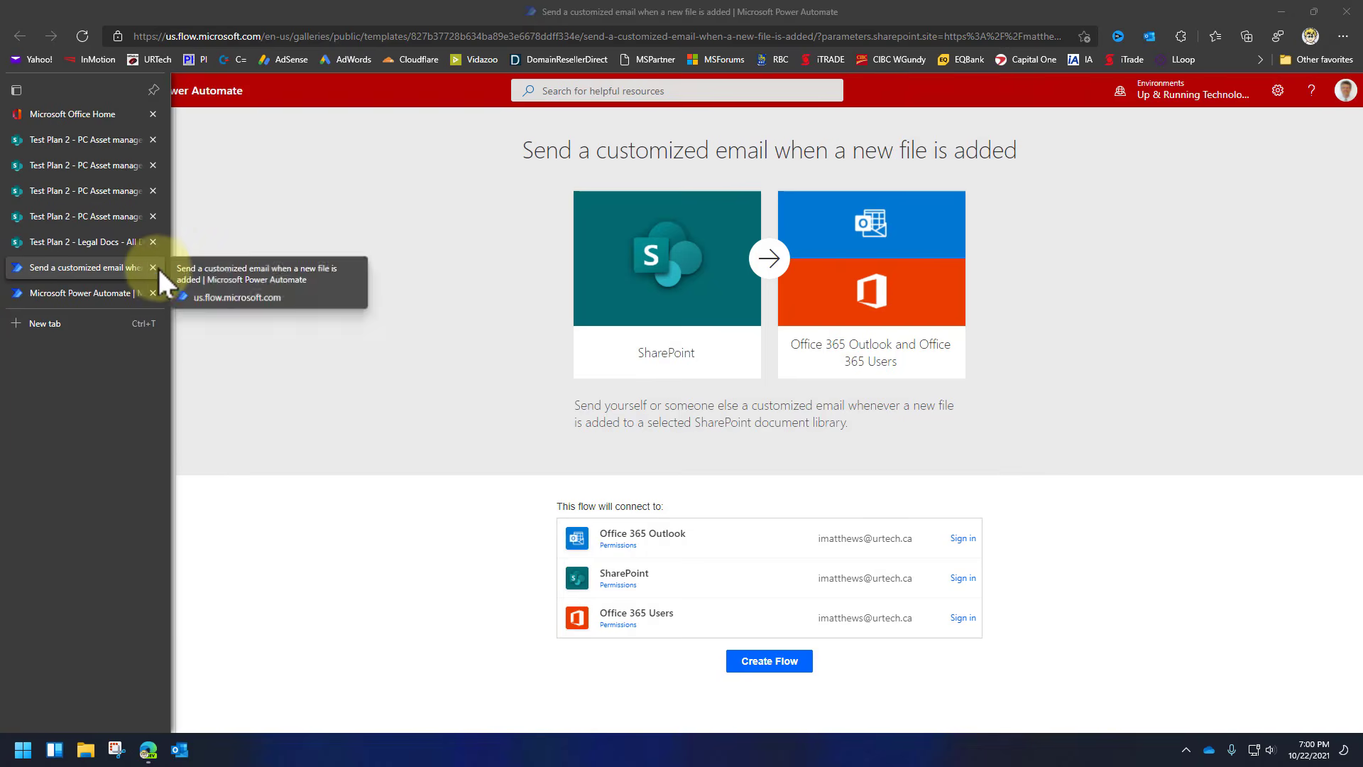
click(153, 267)
click(152, 266)
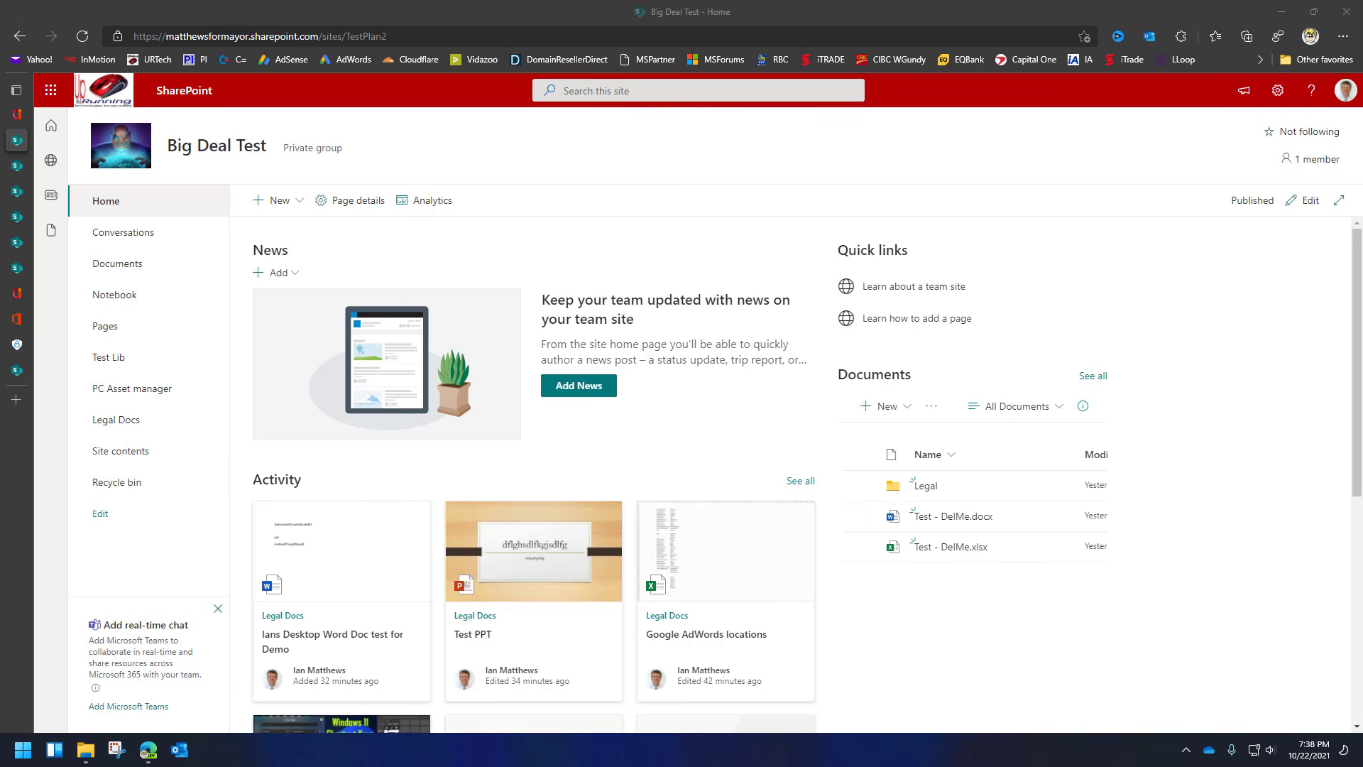
Put the home page in edit mode and add a one-column section above News.
click(1306, 203)
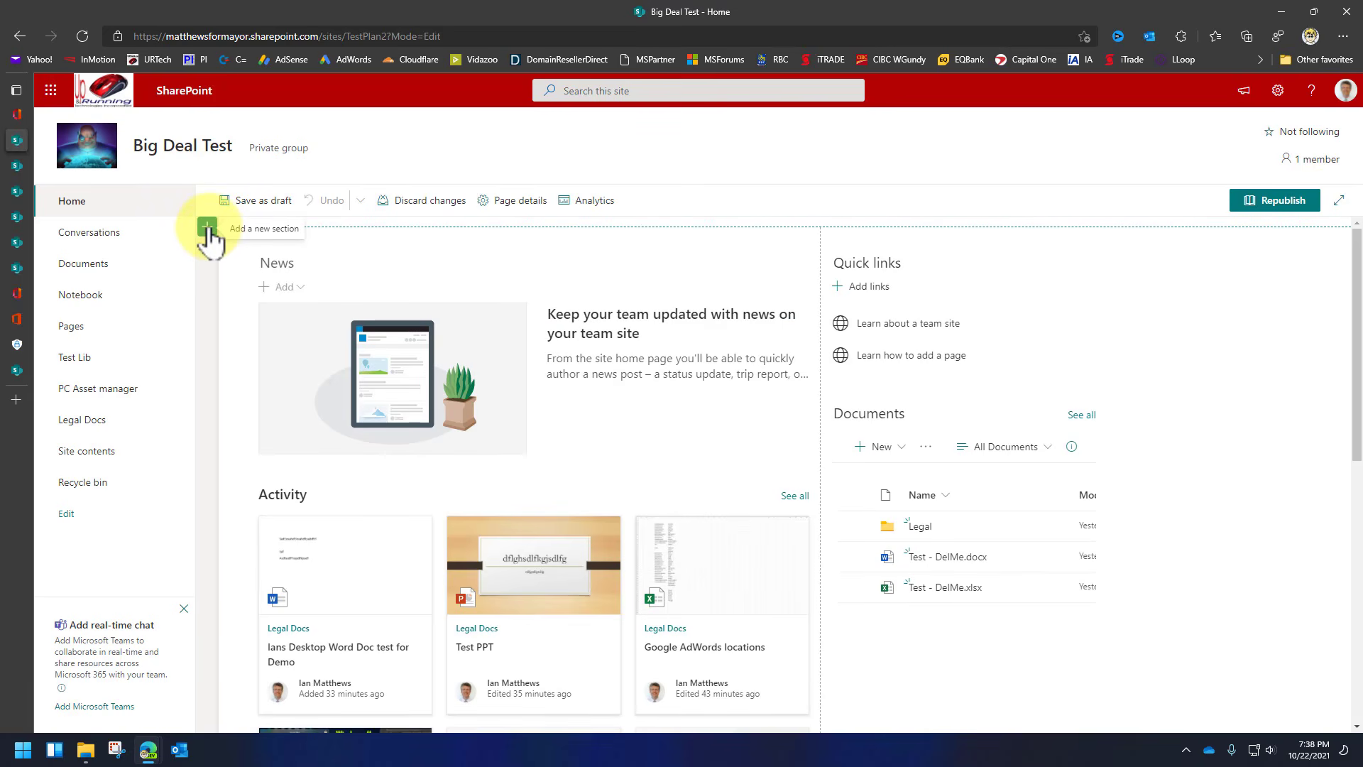
click(207, 228)
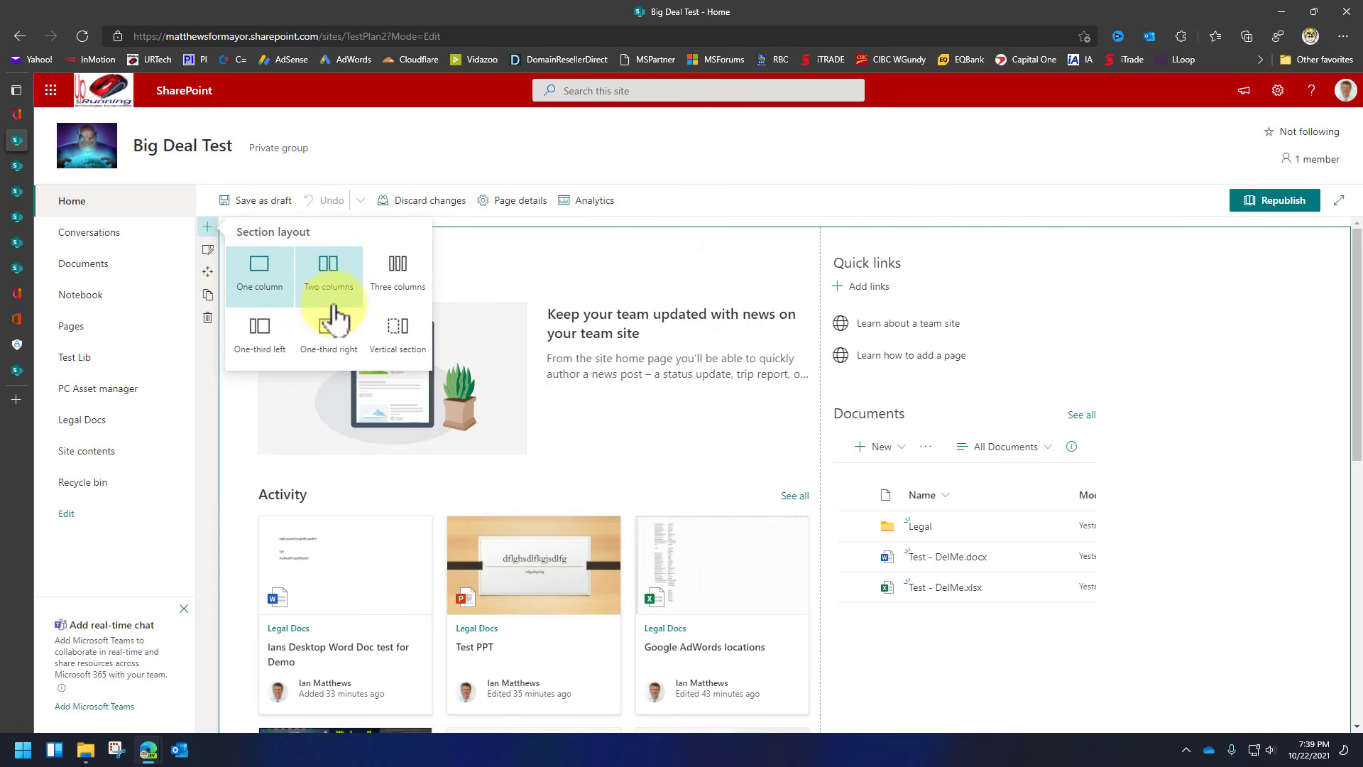
click(258, 268)
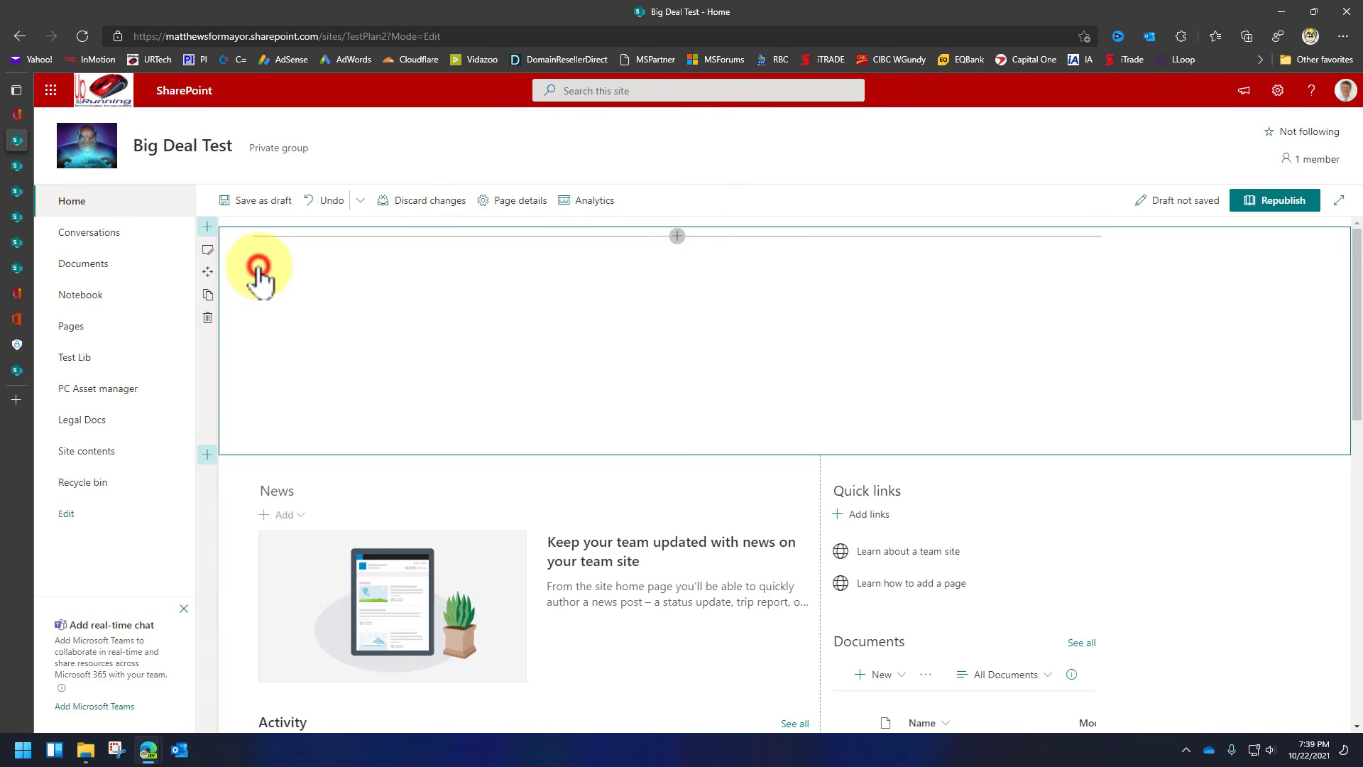
click(559, 267)
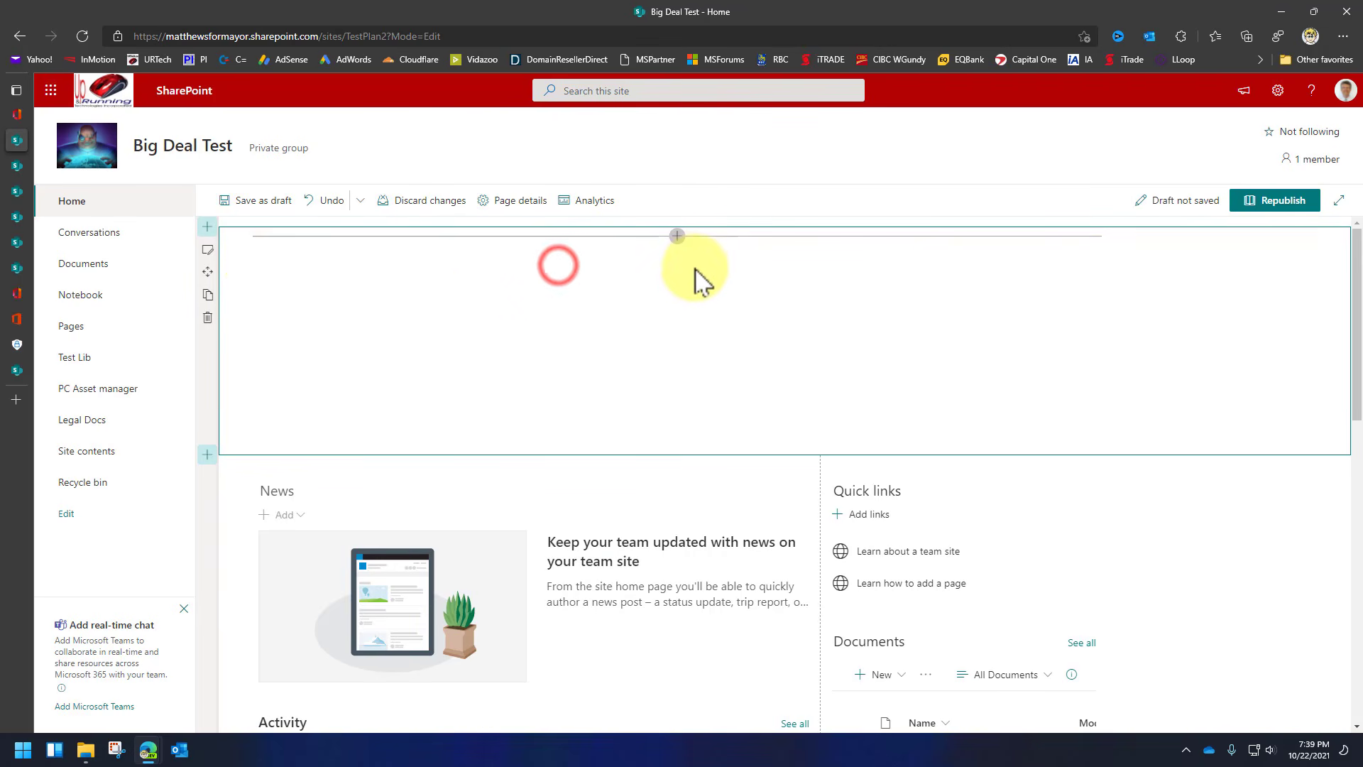
Insert a YouTube web part into the new section and begin adding a video.
click(677, 236)
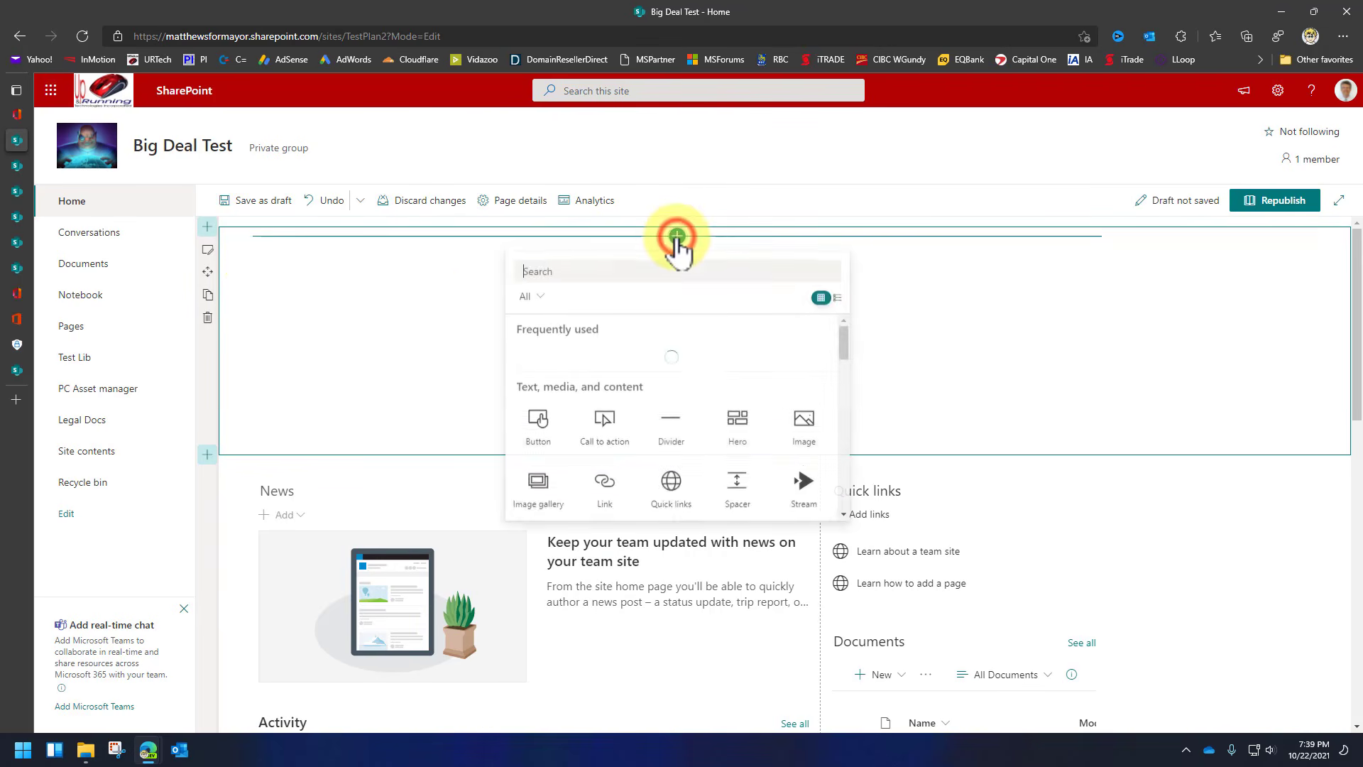
scroll(755, 476, down, 2)
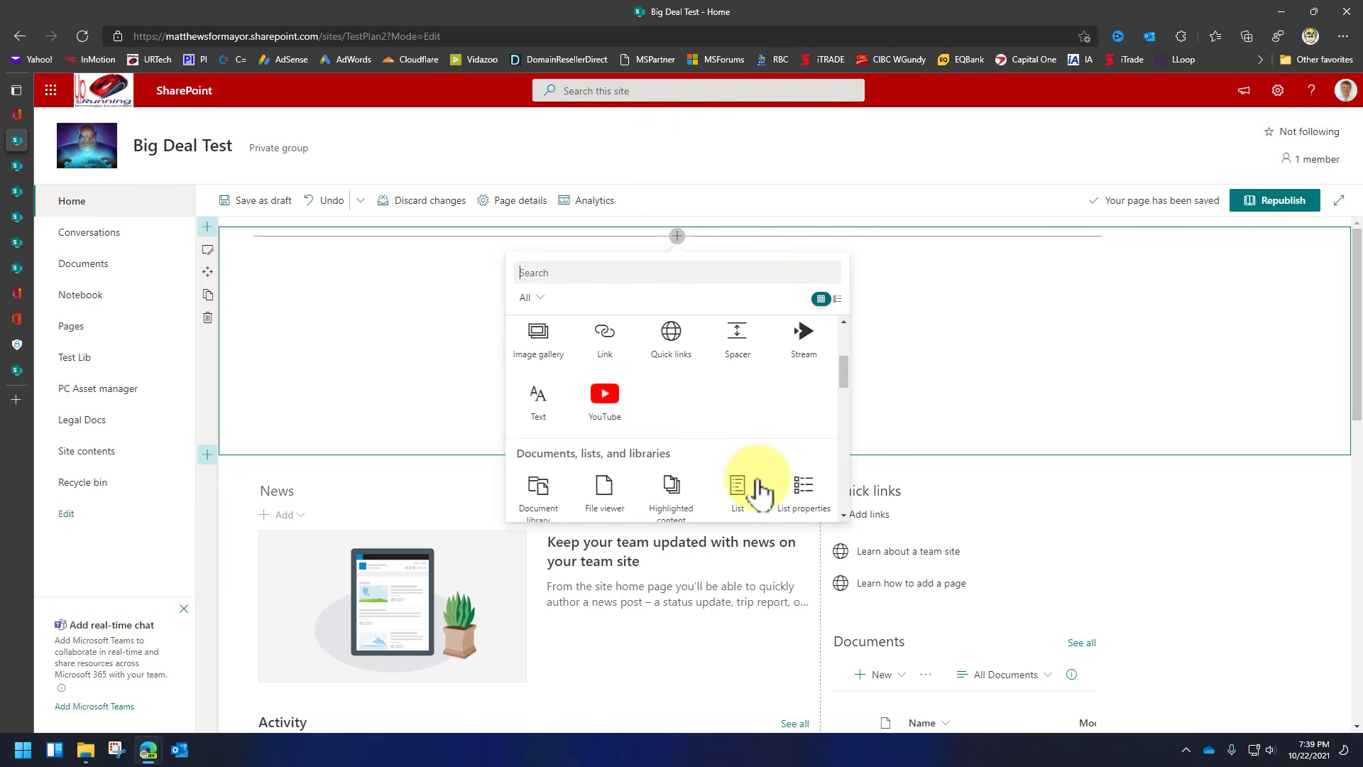
click(596, 401)
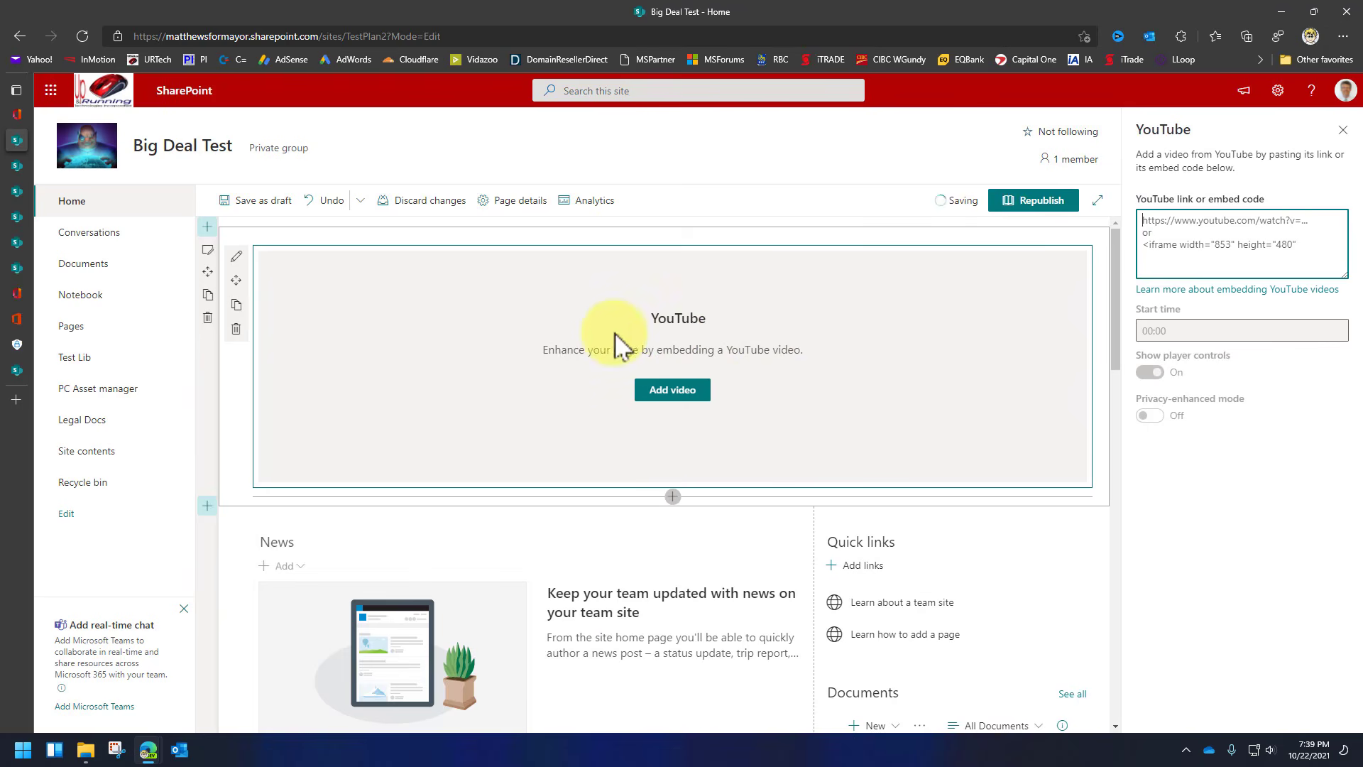
click(509, 316)
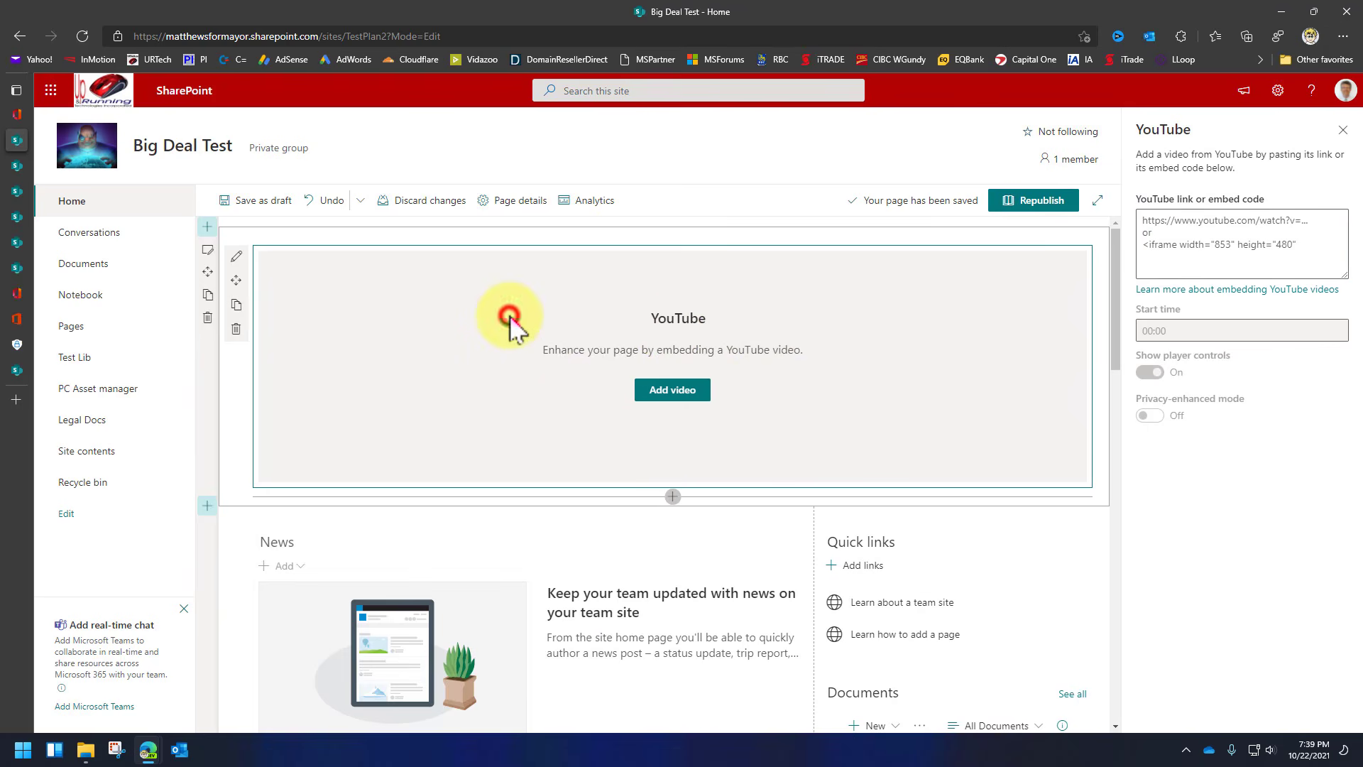
click(676, 396)
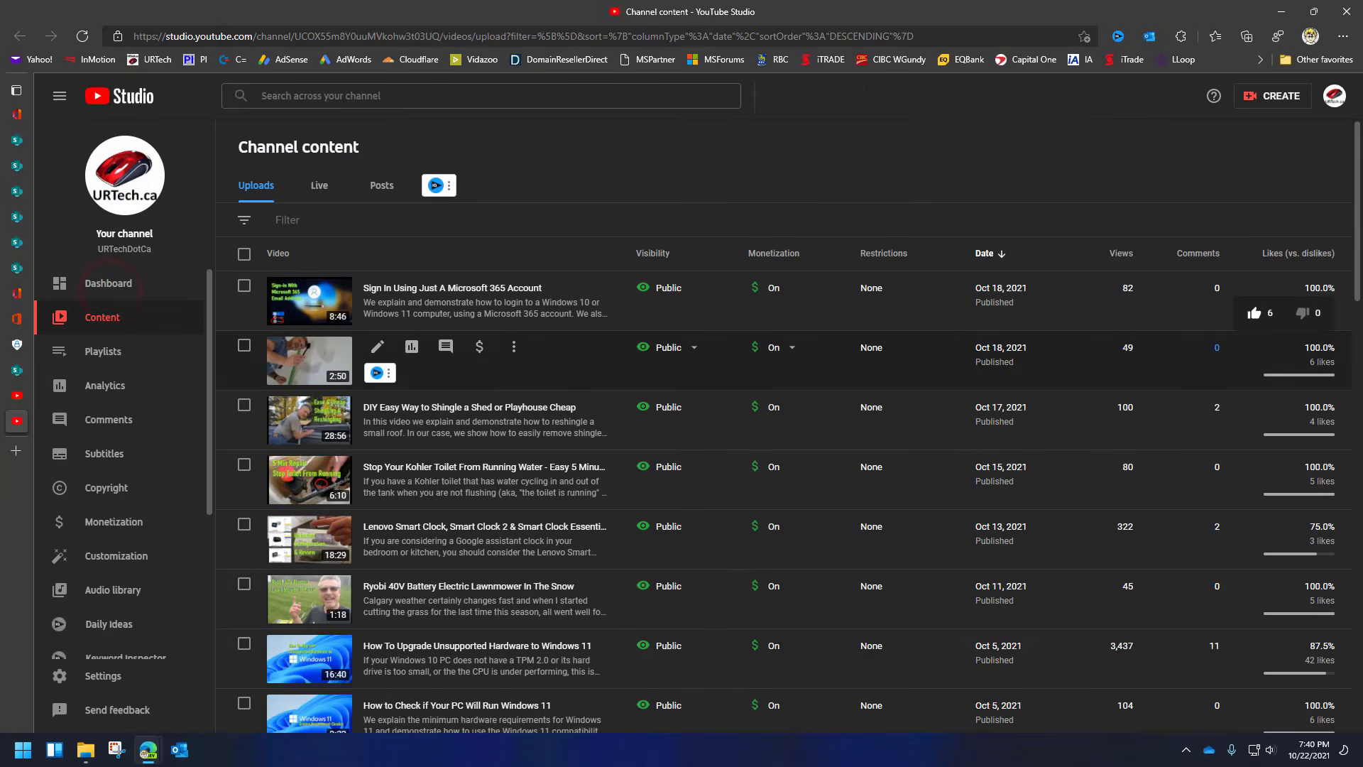
Copy the 'How To Upgrade Unsupported Hardware to Windows 11' video link and paste it into the web part.
click(313, 663)
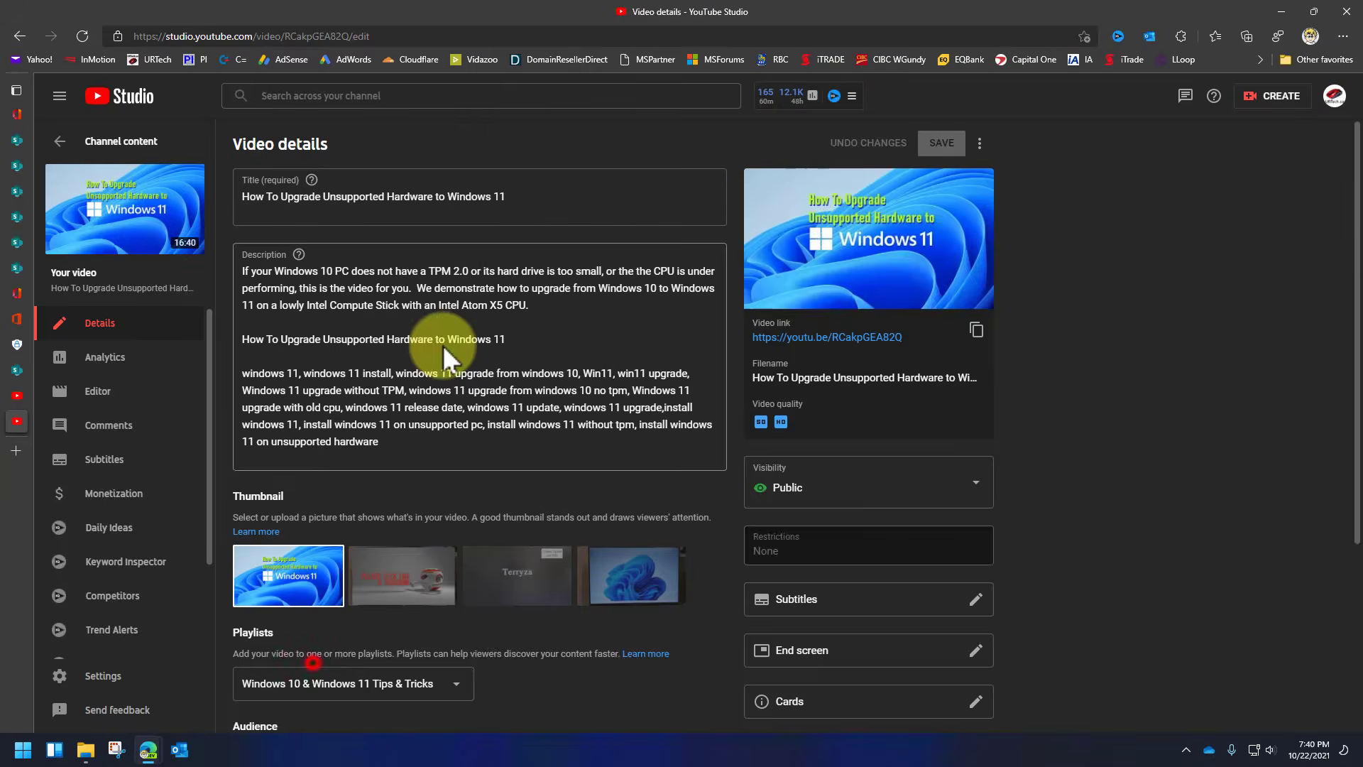
click(984, 329)
click(499, 32)
key(ctrl+v)
key(Return)
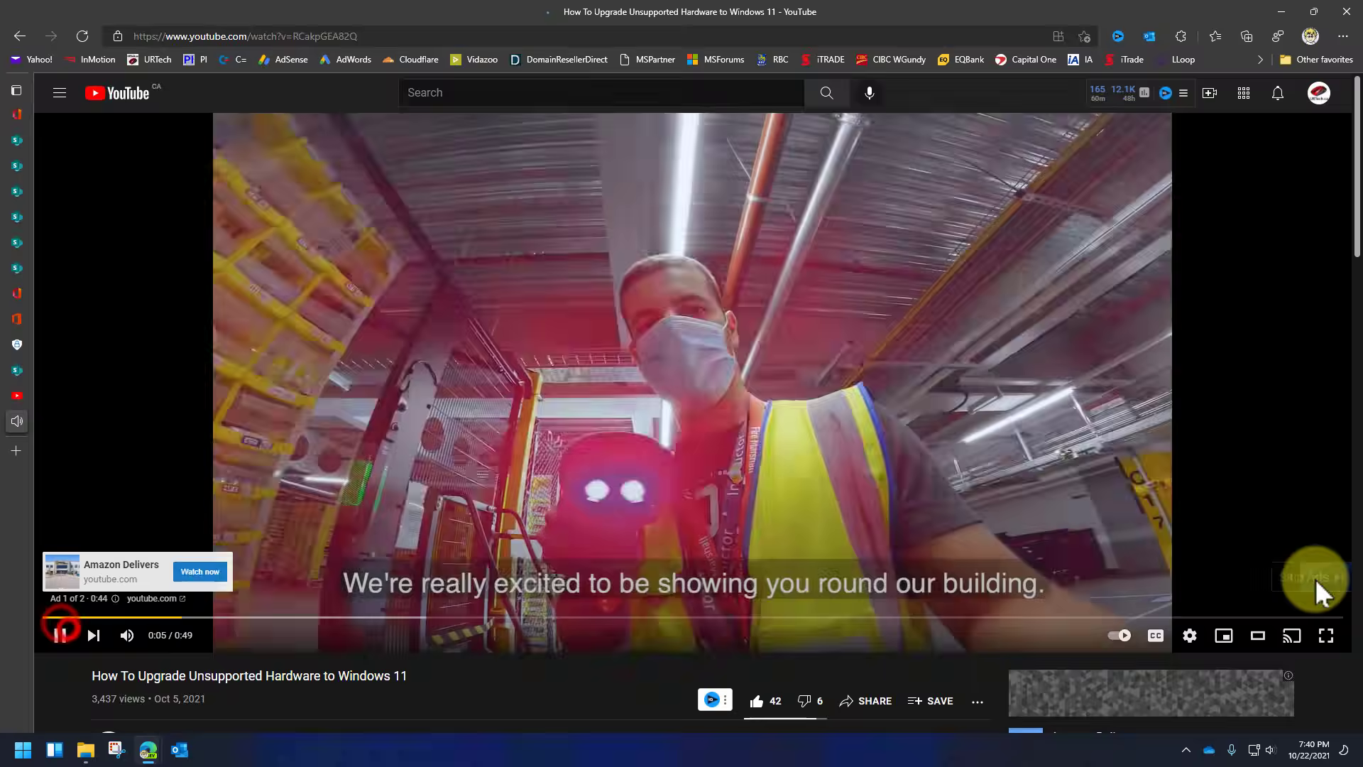
click(1315, 578)
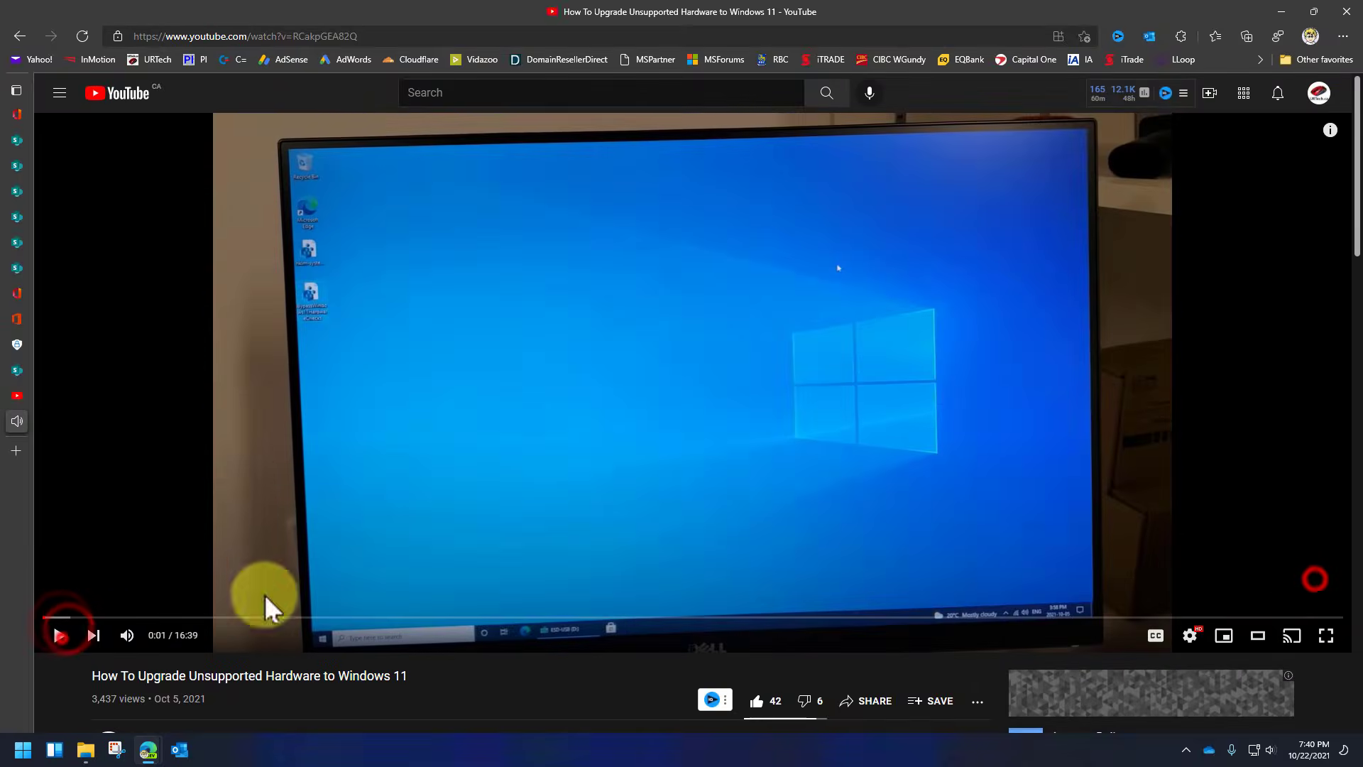
click(1164, 231)
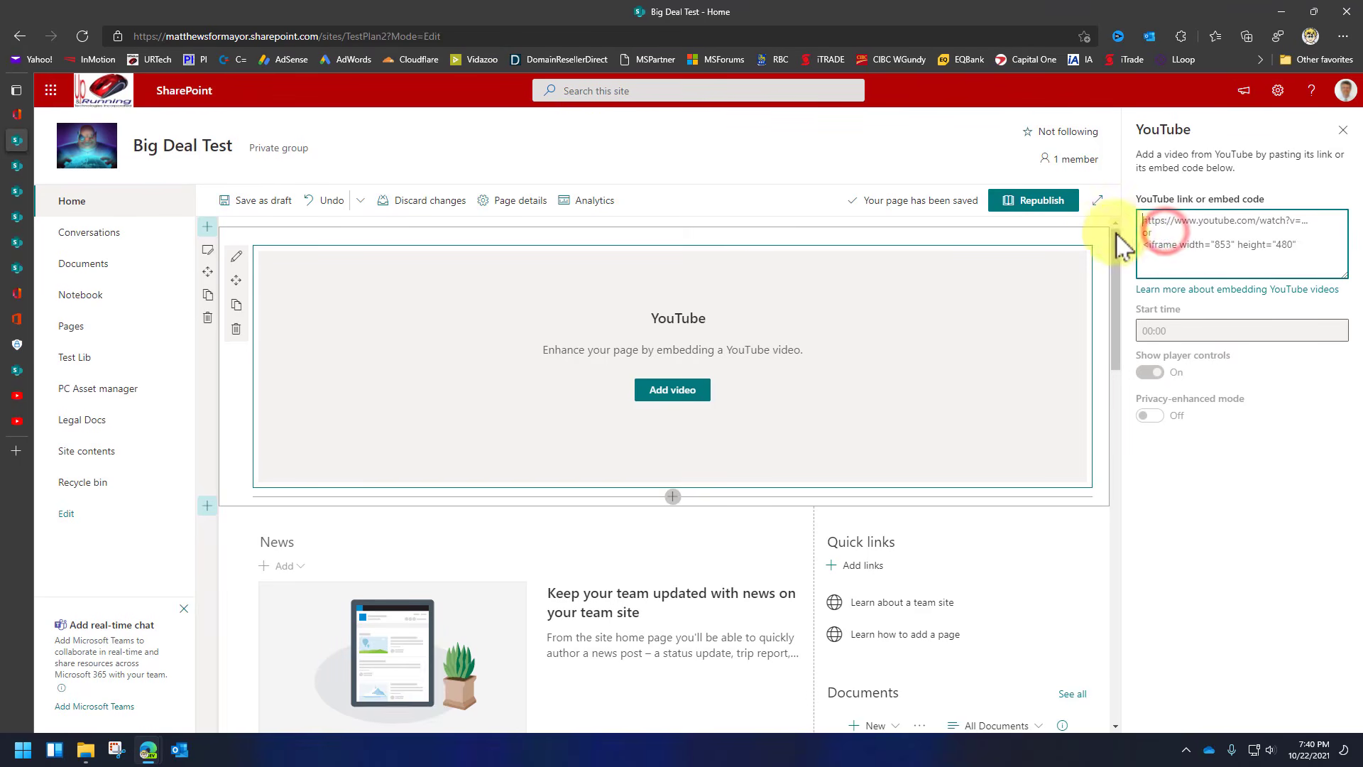
key(ctrl+v)
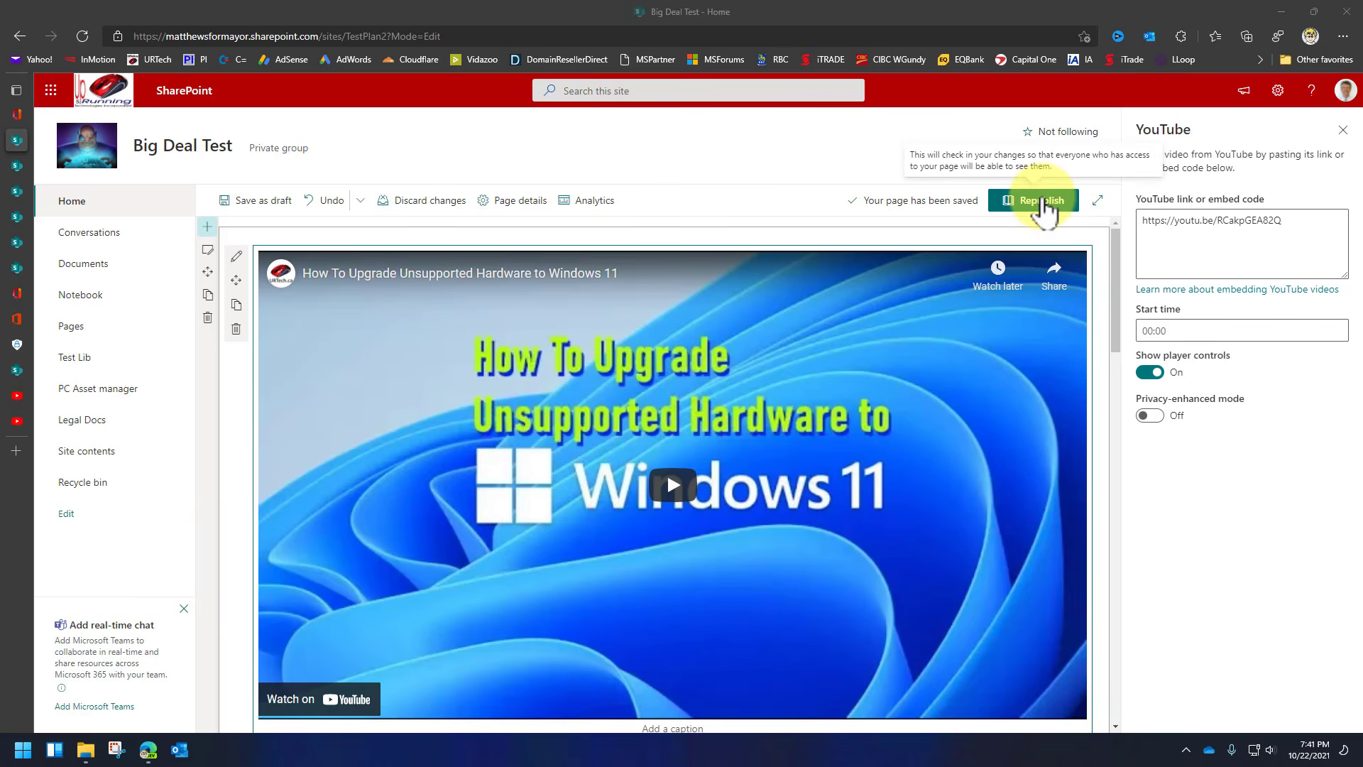
Republish the Big Deal Test home page, confirming in the dialog.
click(1042, 200)
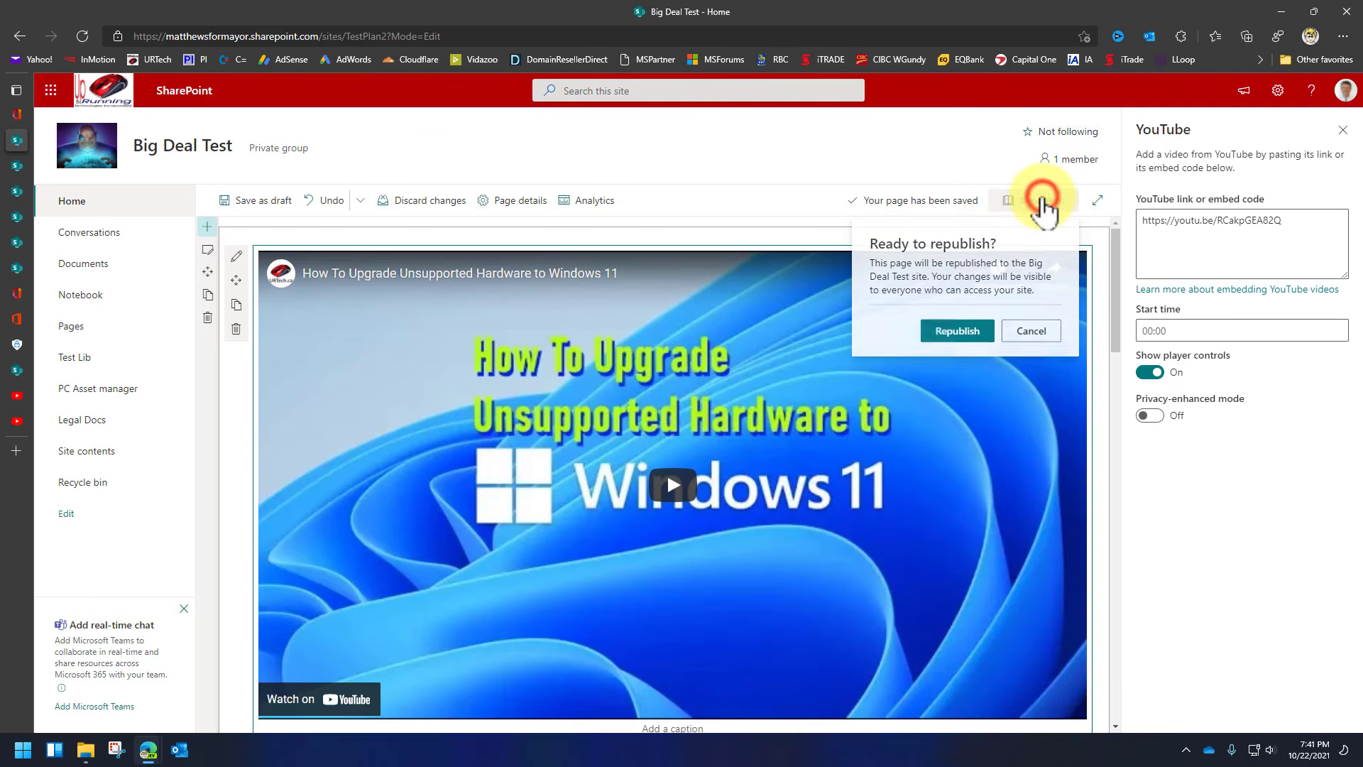
click(955, 331)
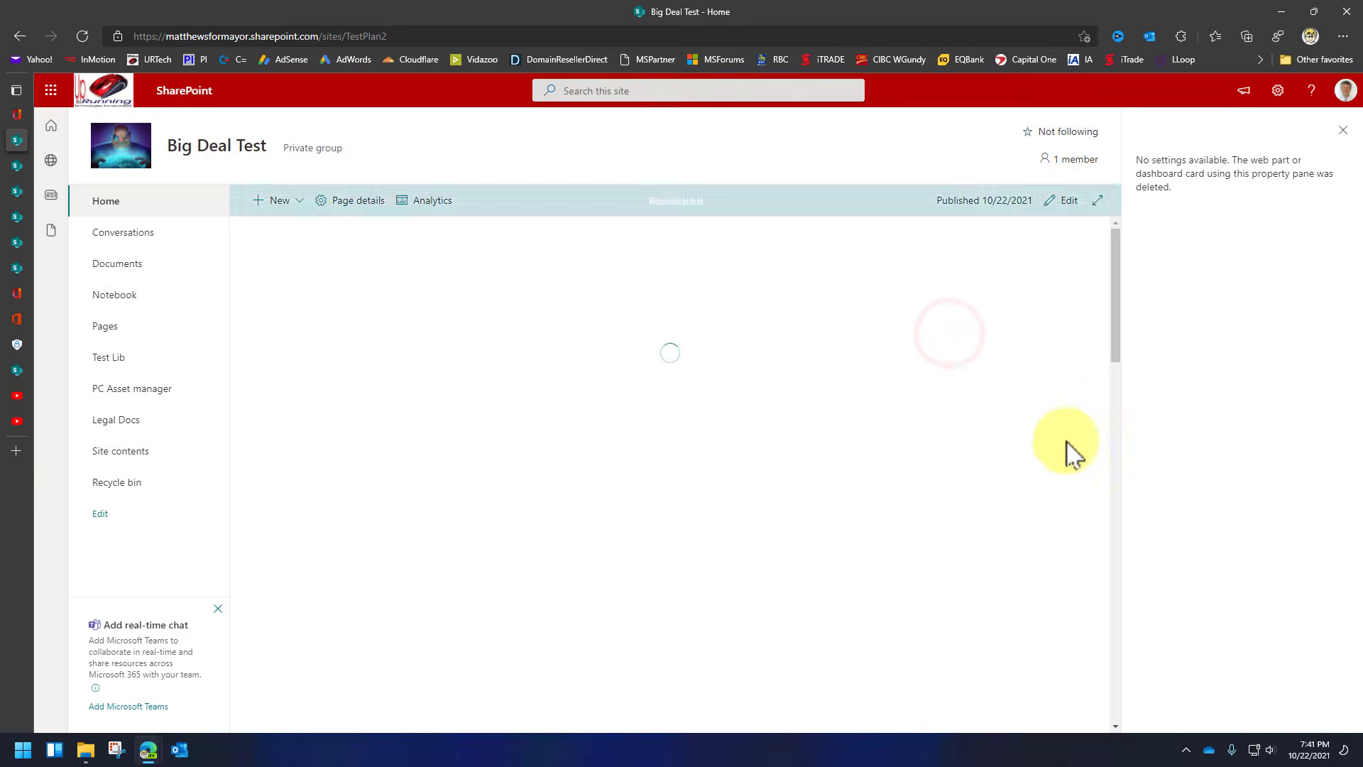
scroll(1008, 490, down, 12)
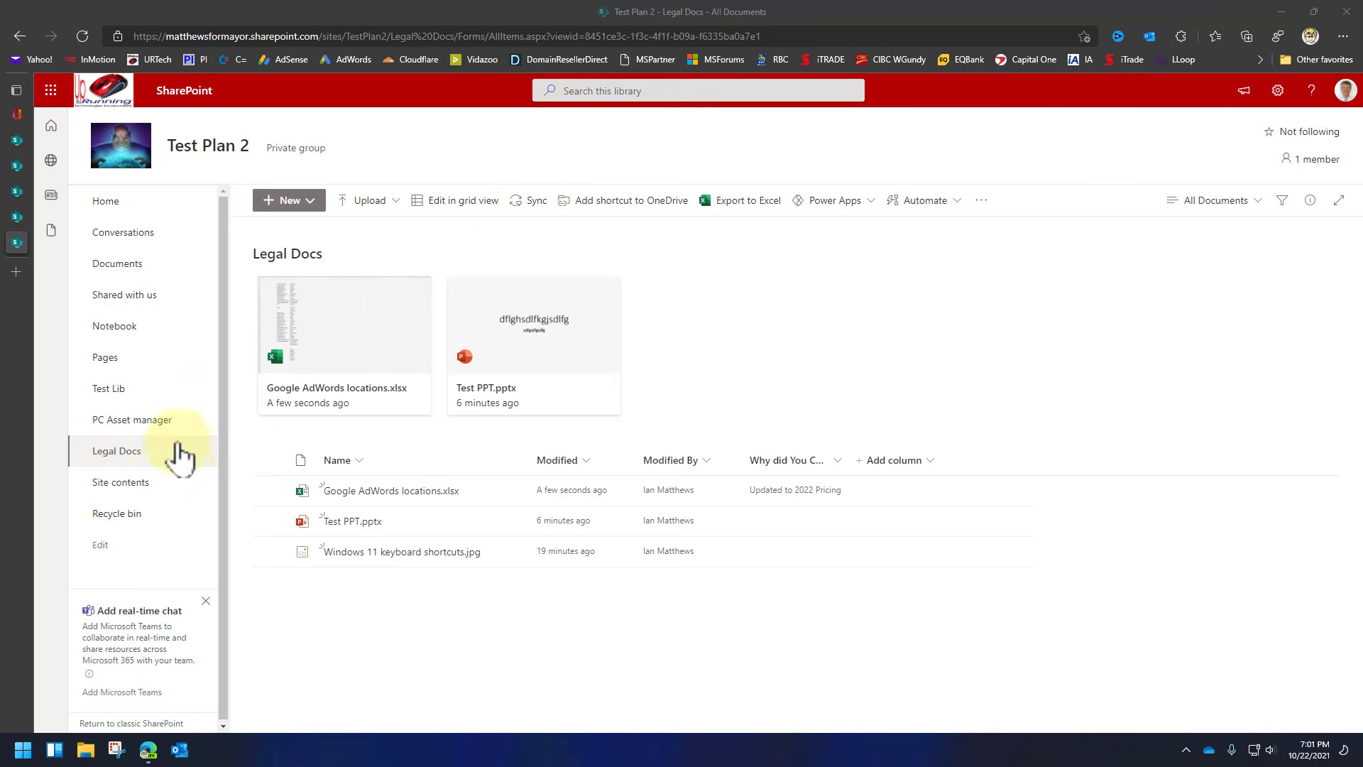
Sync the Legal Docs library to this computer through OneDrive and dismiss the syncing notice.
click(525, 207)
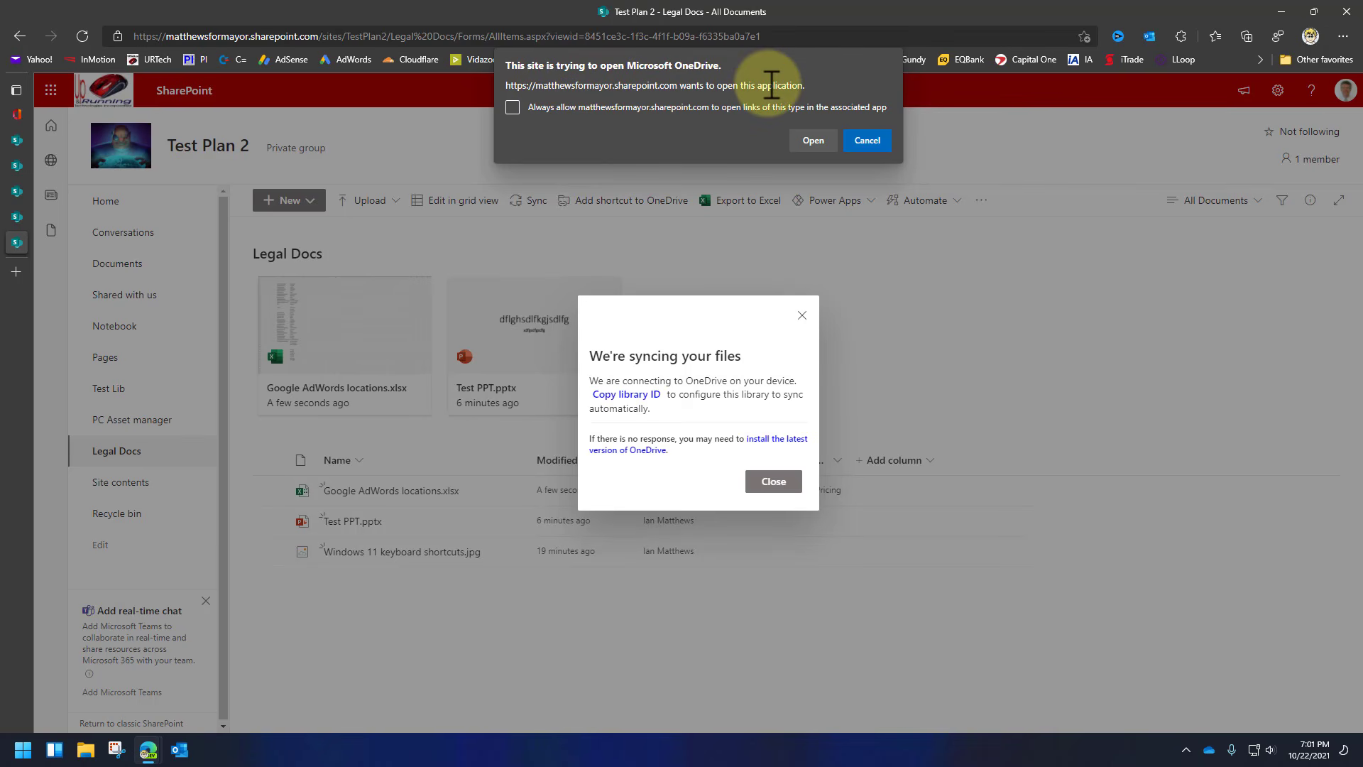
click(813, 140)
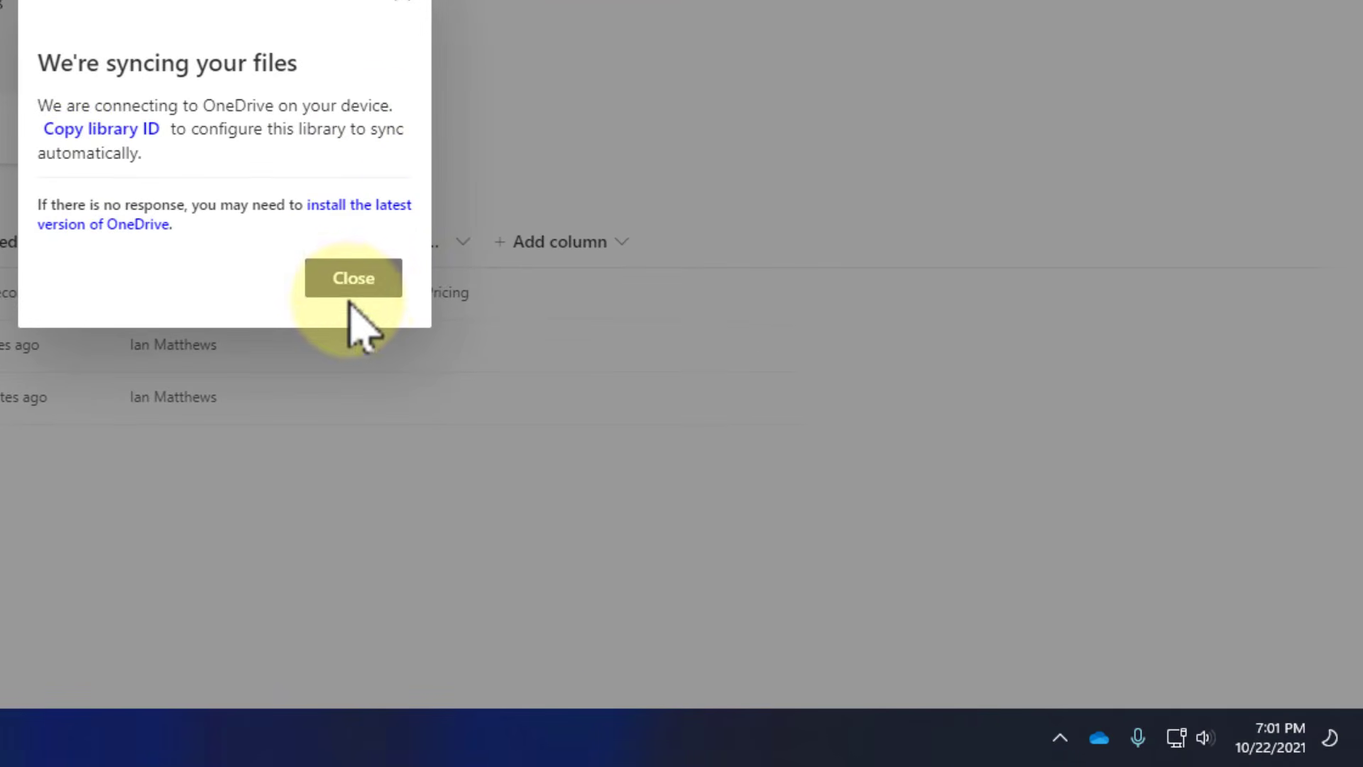
click(356, 288)
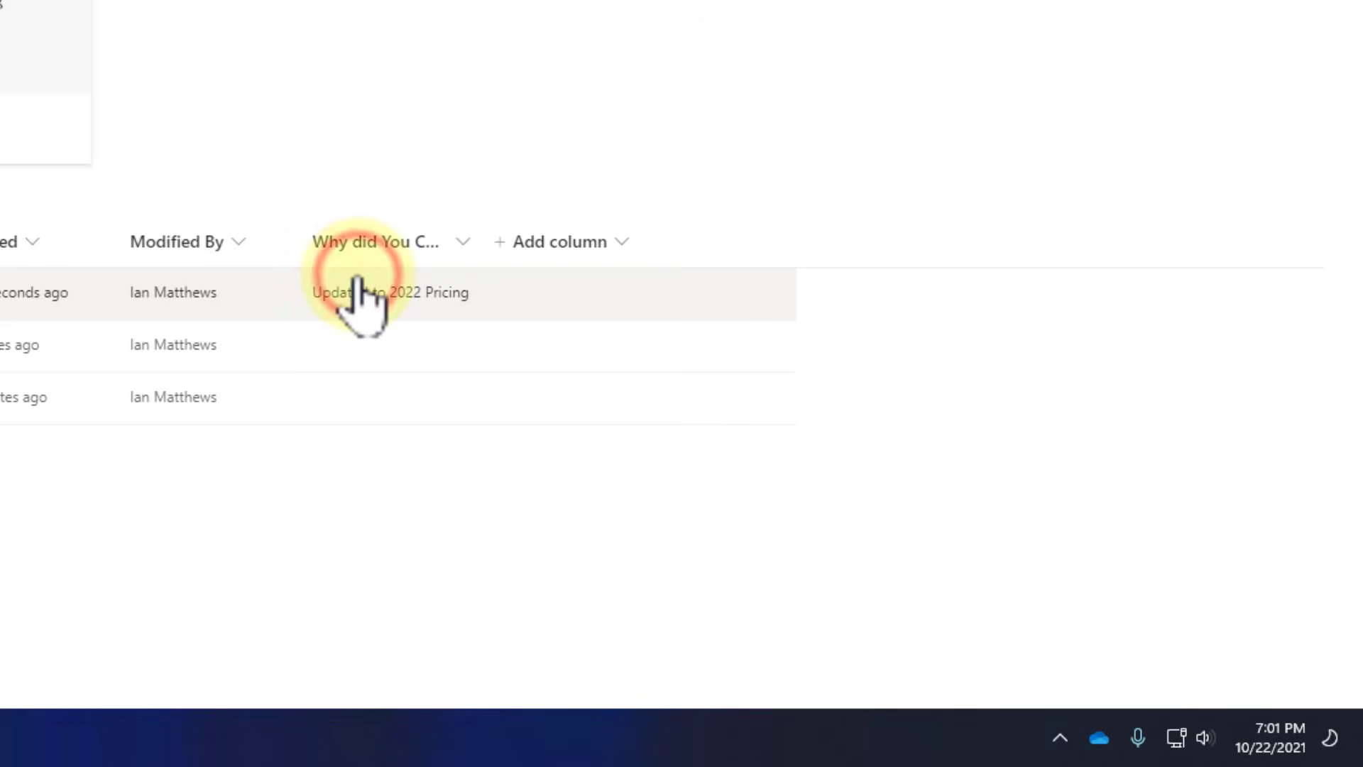
mouse_move(1097, 738)
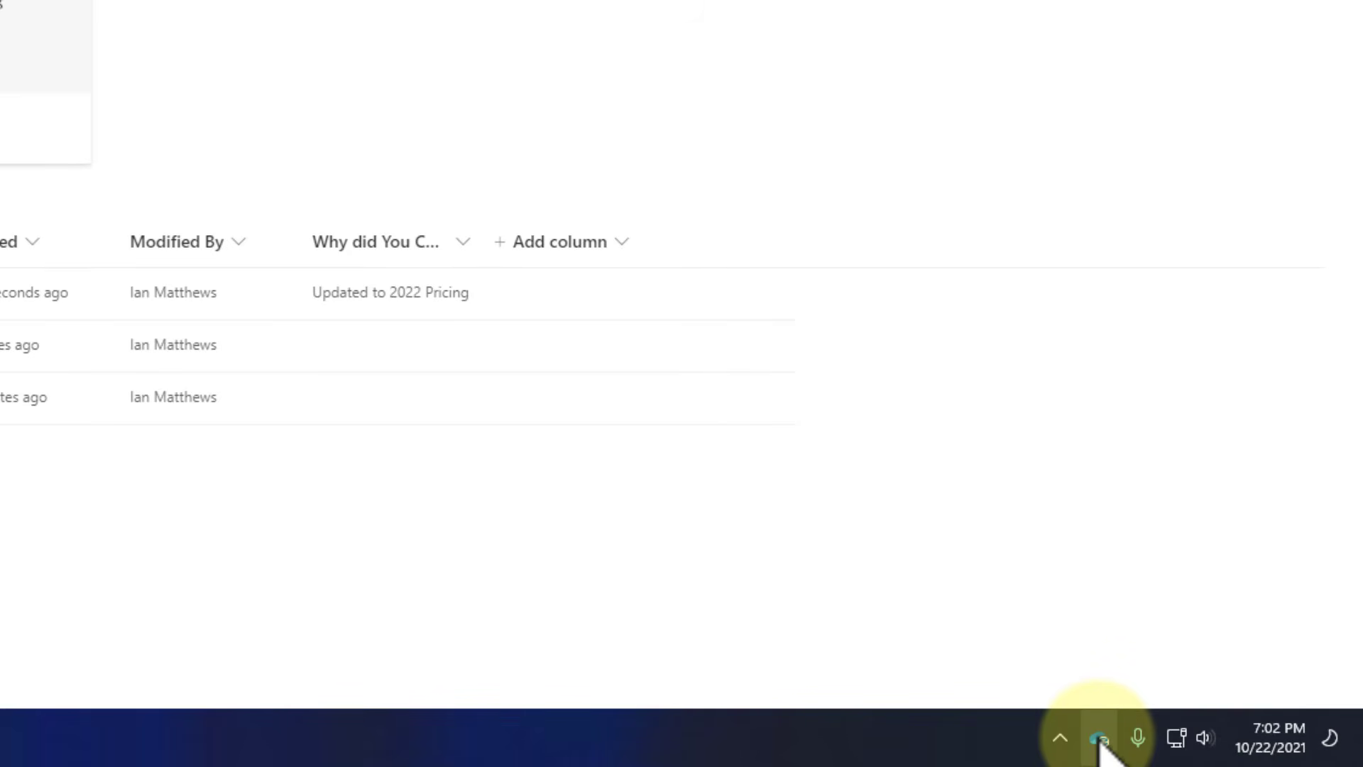
Check OneDrive's recent activity for the synced Legal Docs files and open the local synced folder.
click(1100, 740)
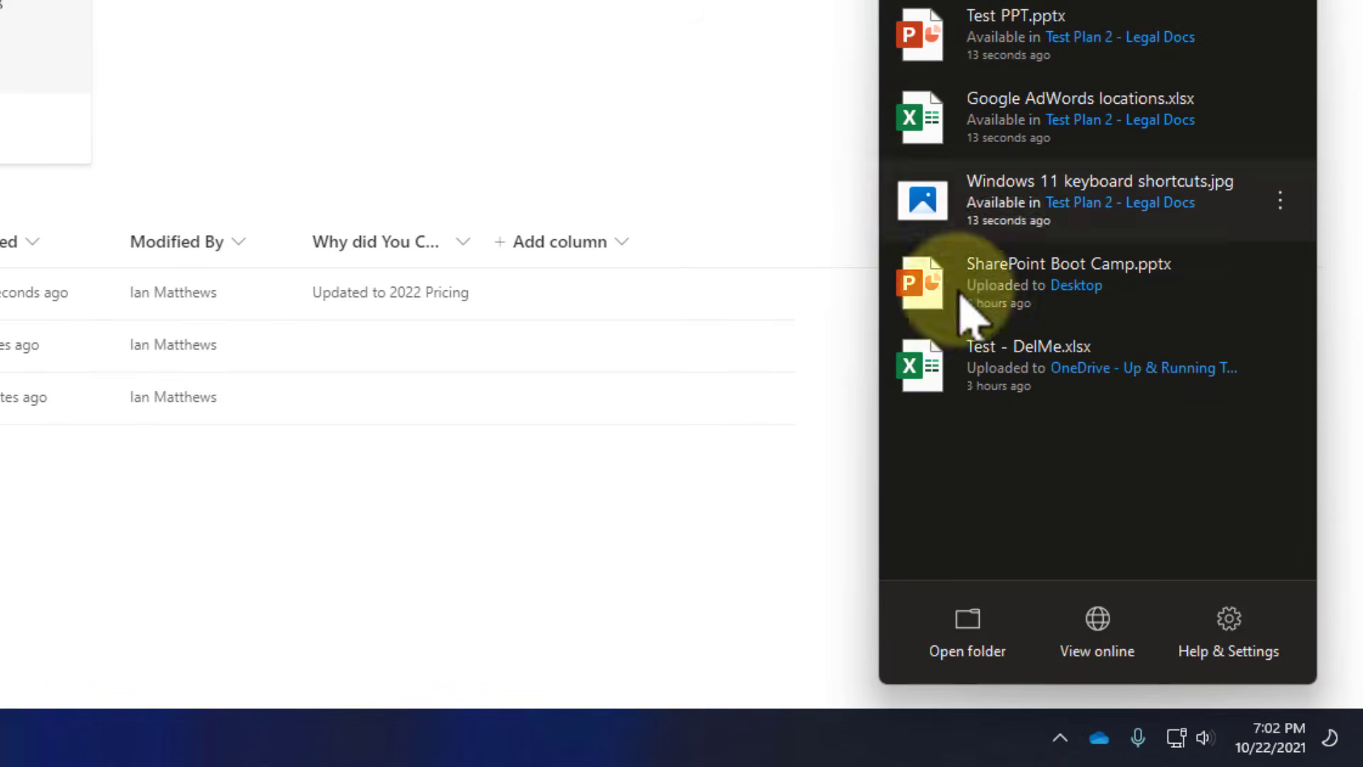
click(724, 531)
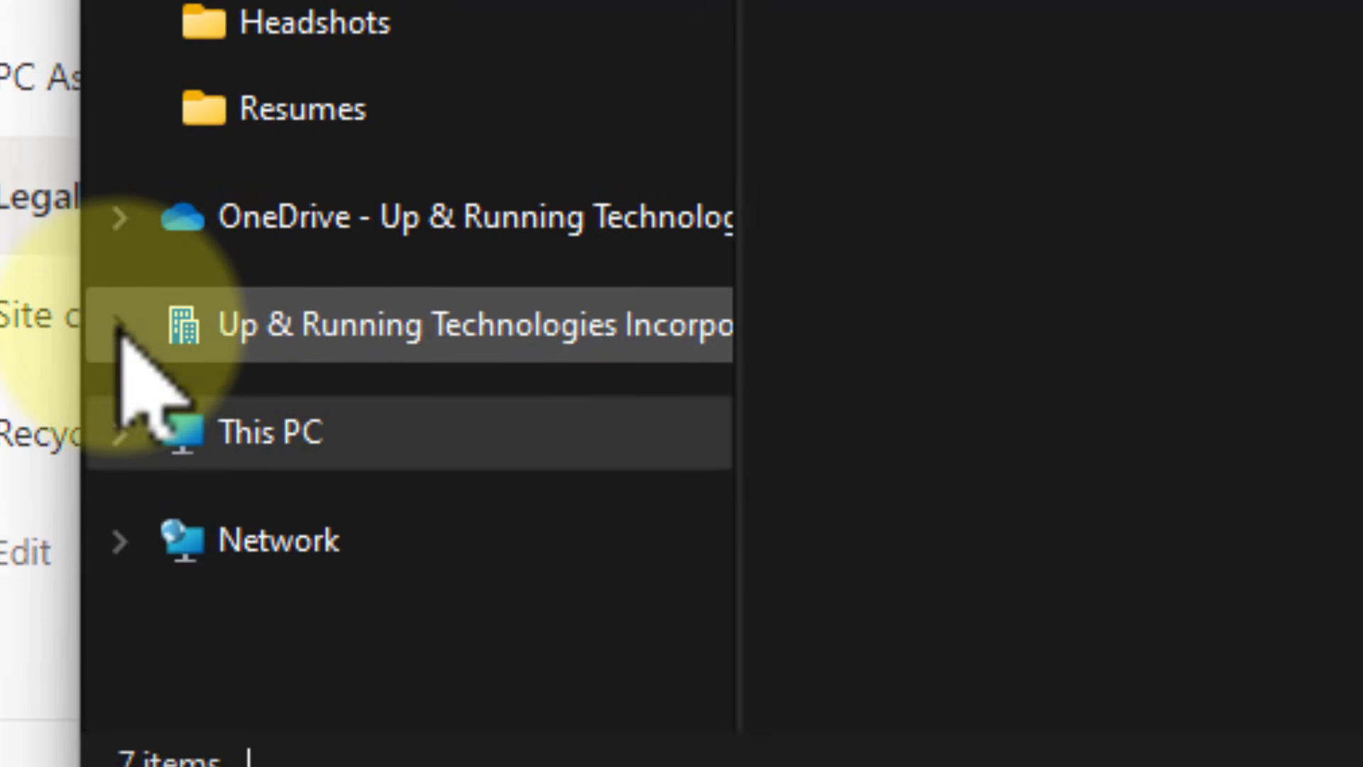
Open Test PPT.pptx from the synced Up & Running Technologies 'Test Plan 2 - Legal Docs' folder.
click(121, 325)
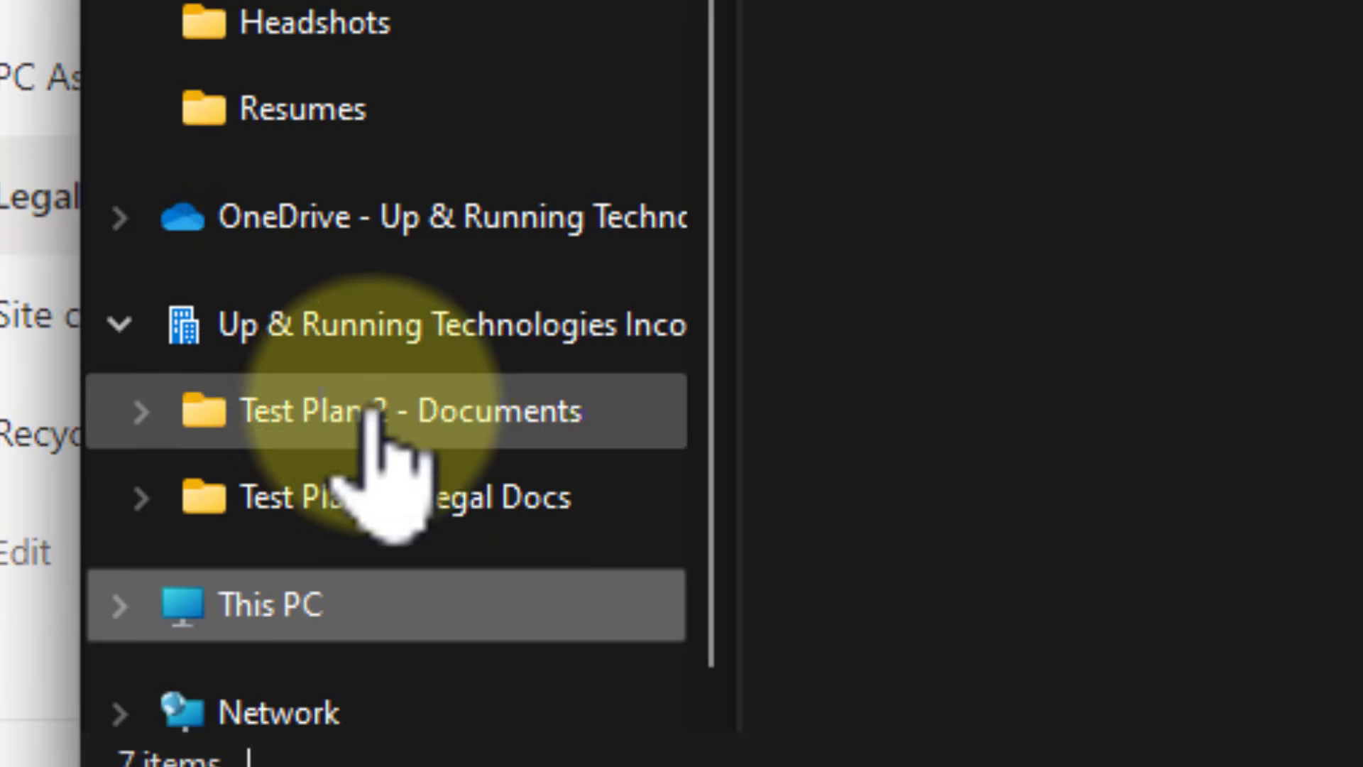
click(446, 425)
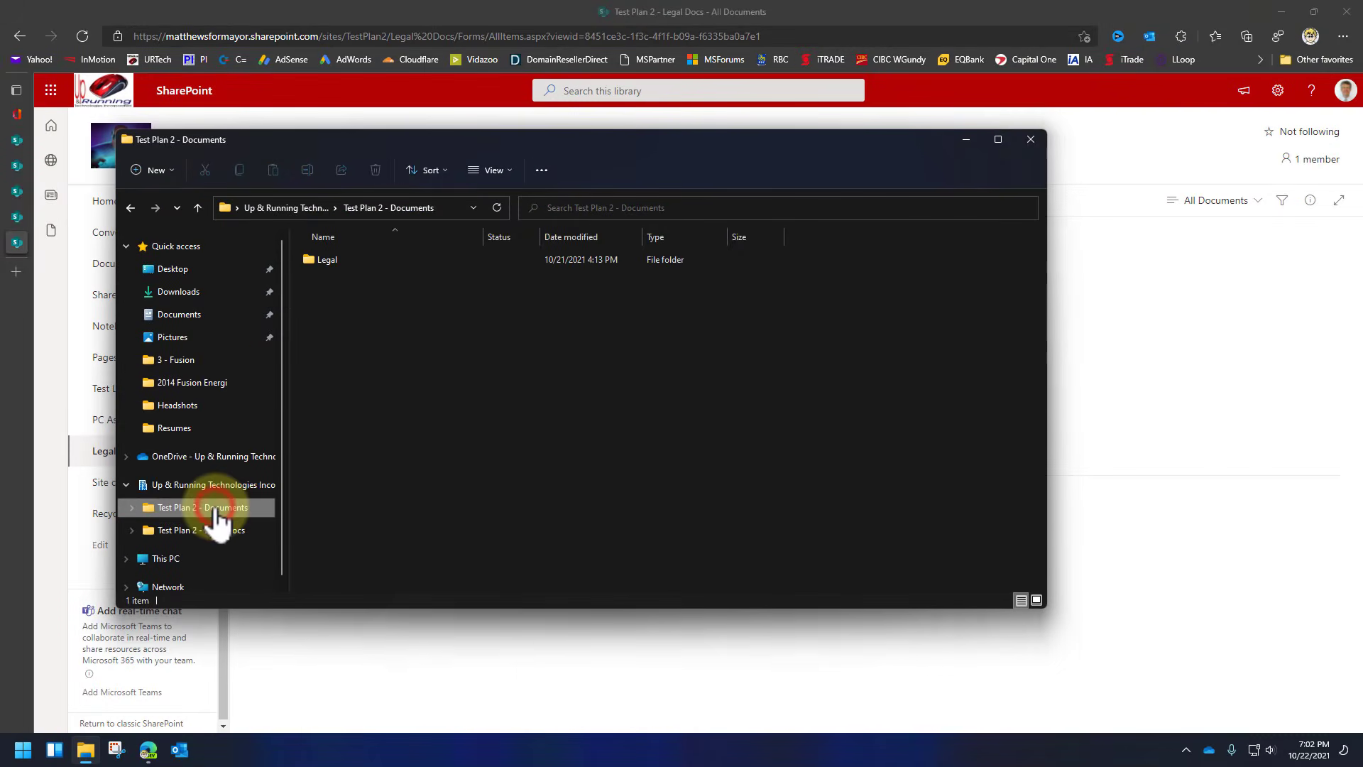
click(213, 531)
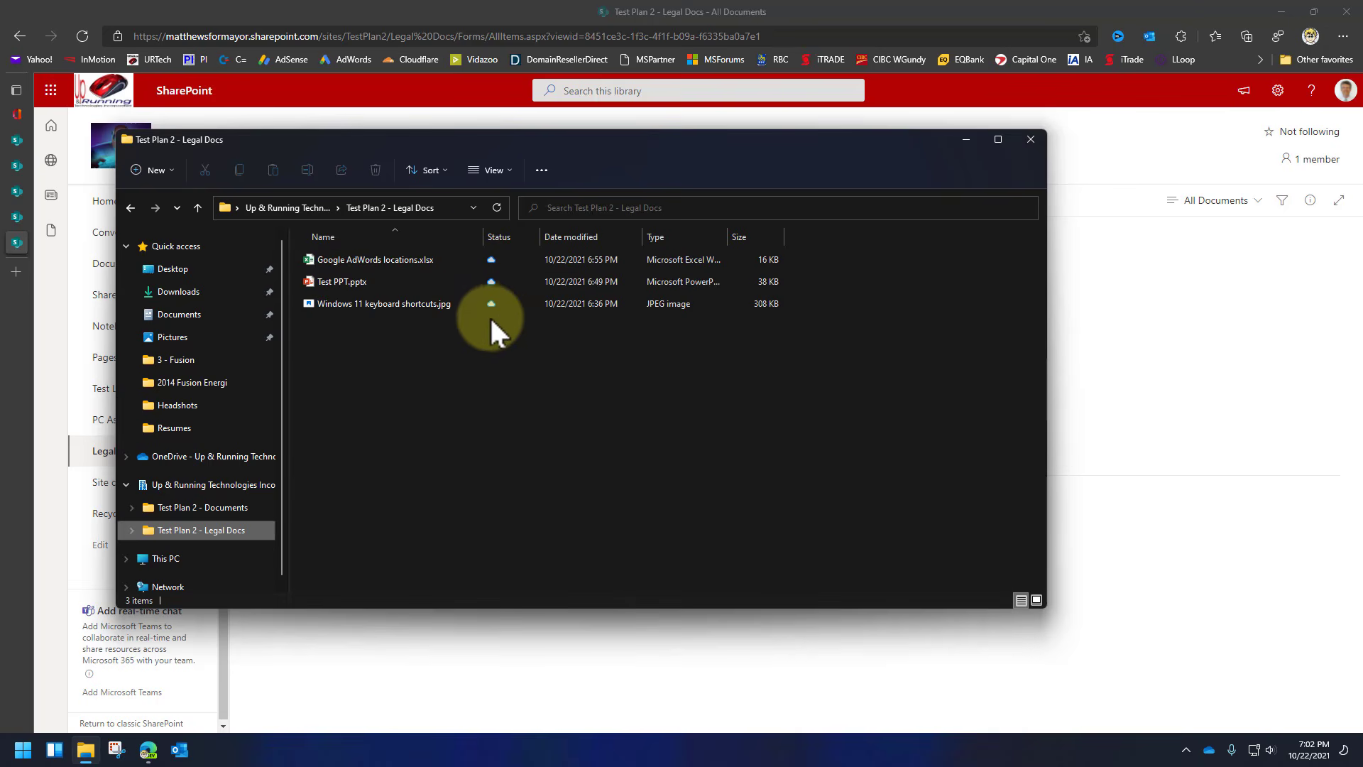
double_click(345, 277)
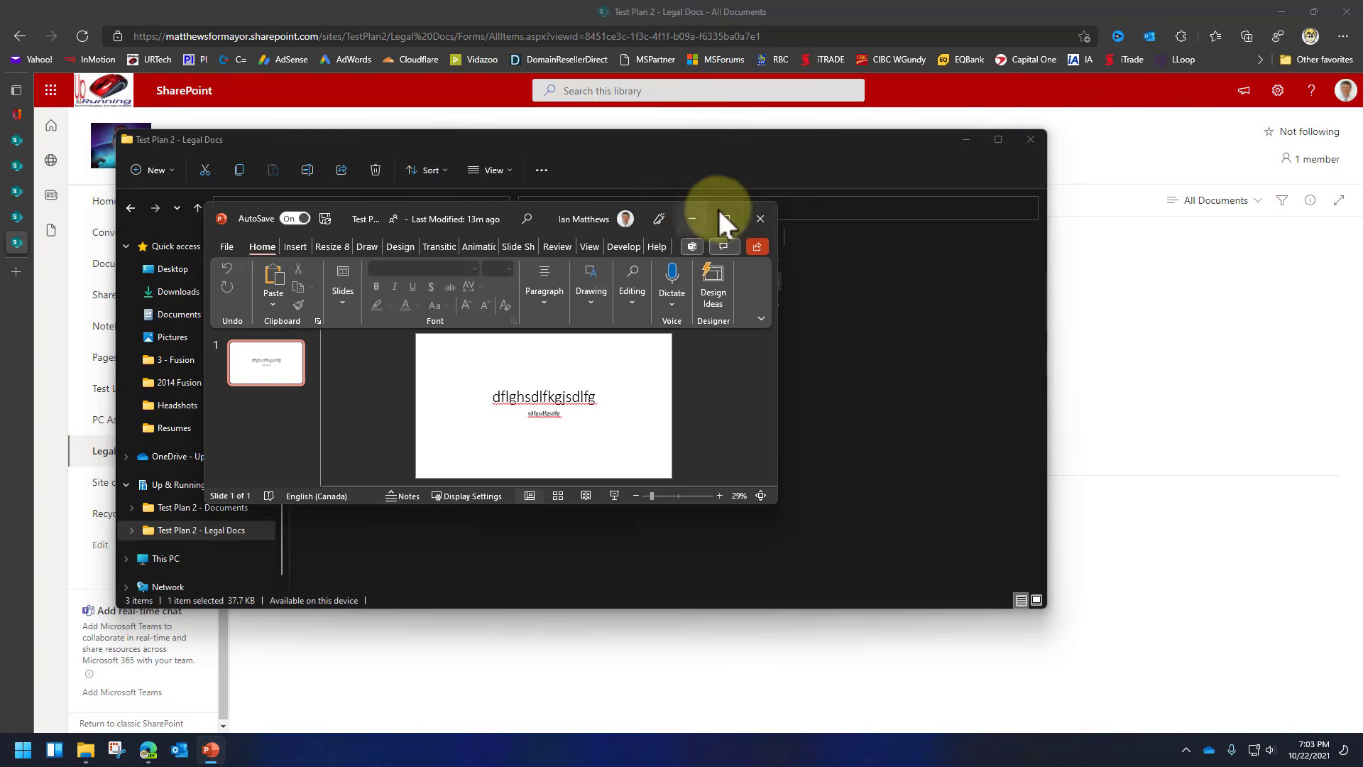
Maximize the PowerPoint window and apply the Organic design theme to Test PPT.
click(727, 207)
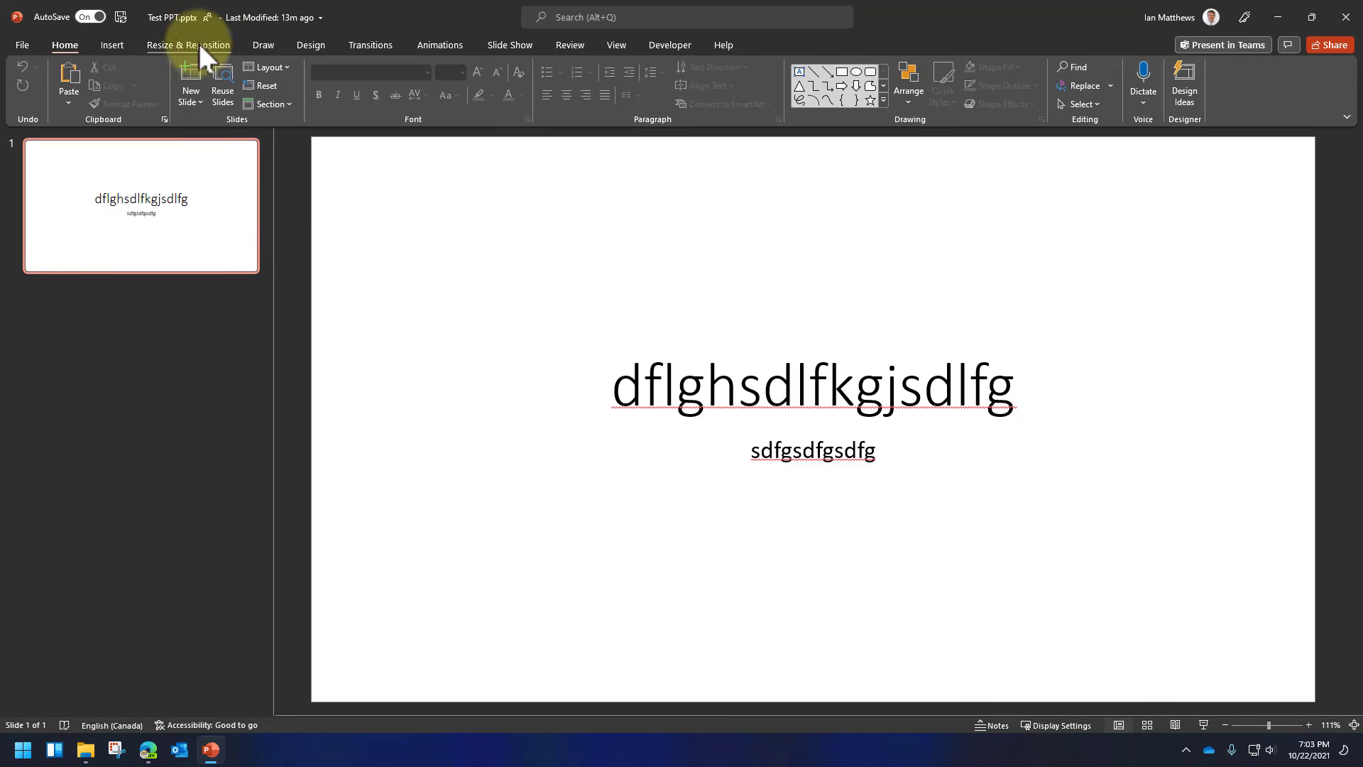
click(312, 47)
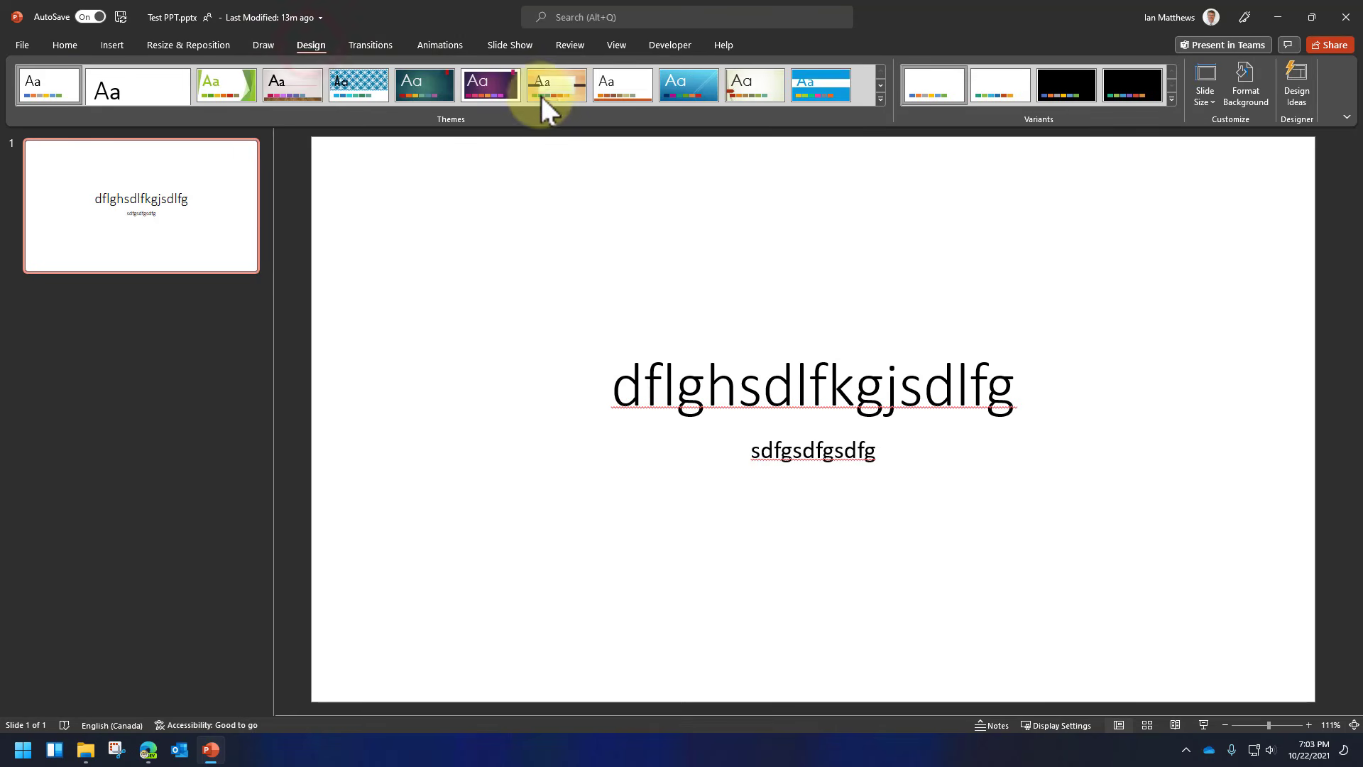
click(568, 87)
Add a second slide after slide 1 from the thumbnail pane.
right_click(115, 373)
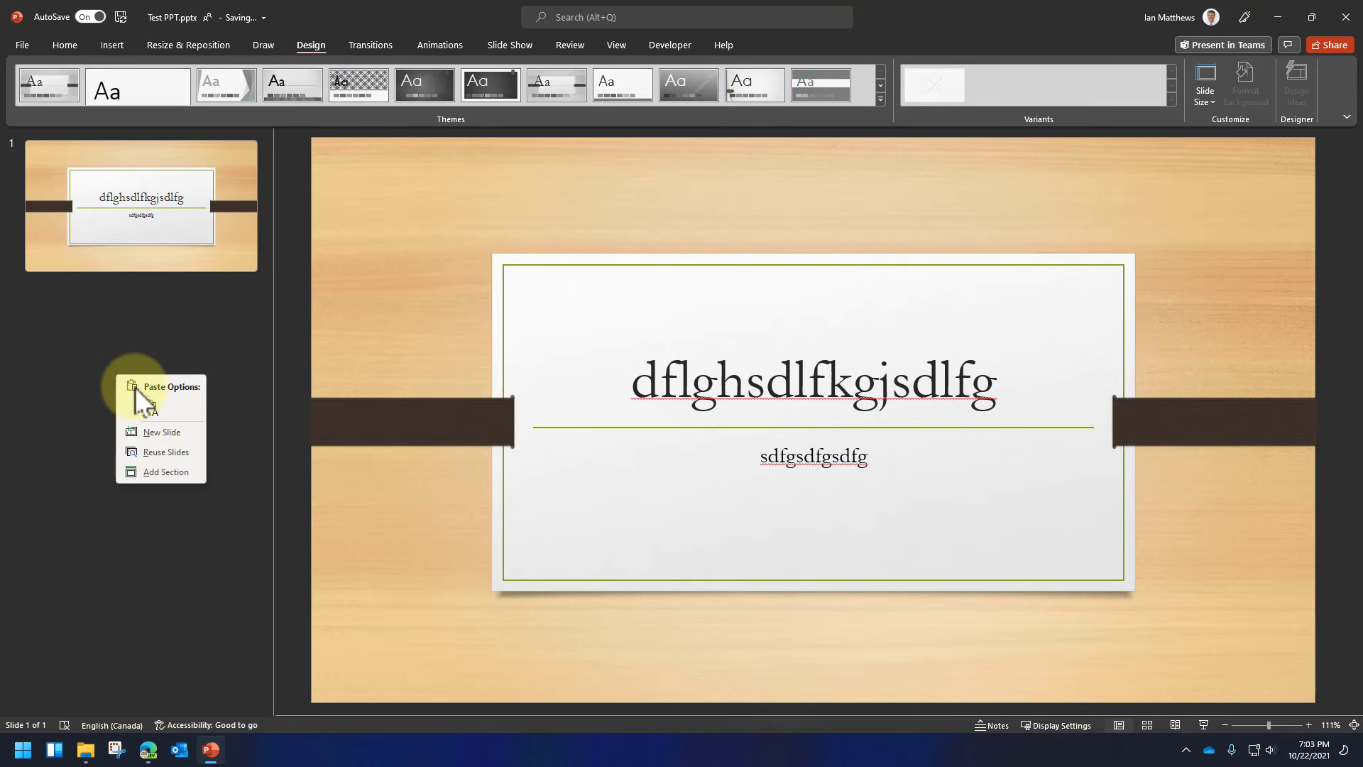
click(158, 431)
right_click(143, 247)
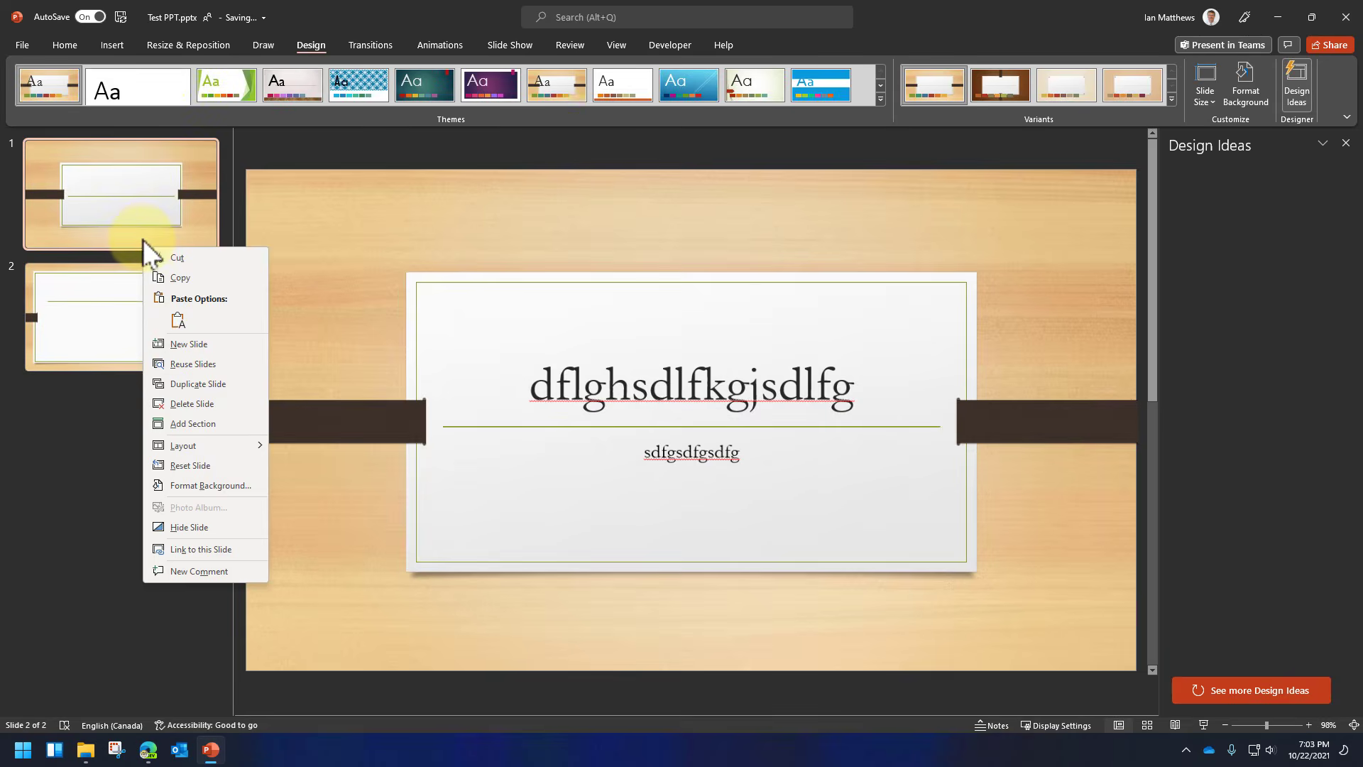
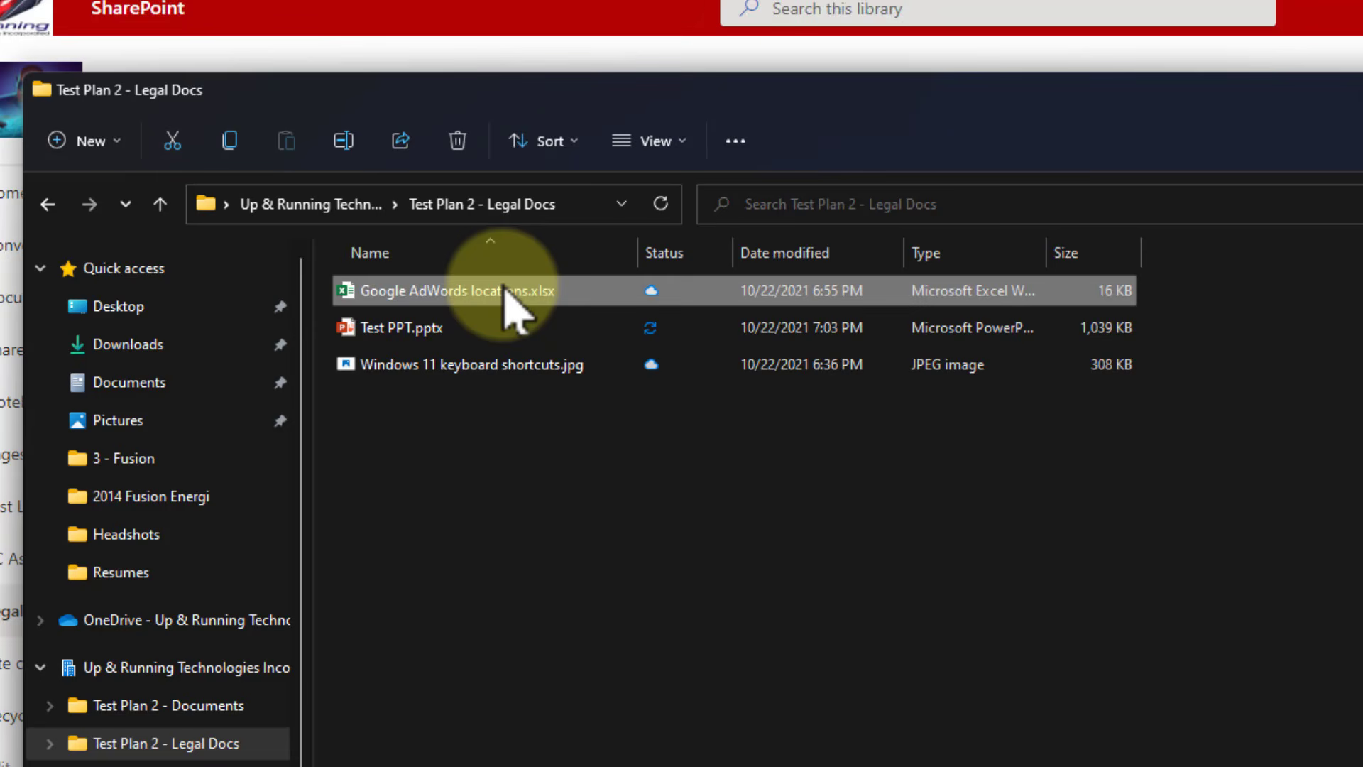
Set Google AdWords locations.xlsx to Always keep on this device, then start a Windows search.
right_click(516, 310)
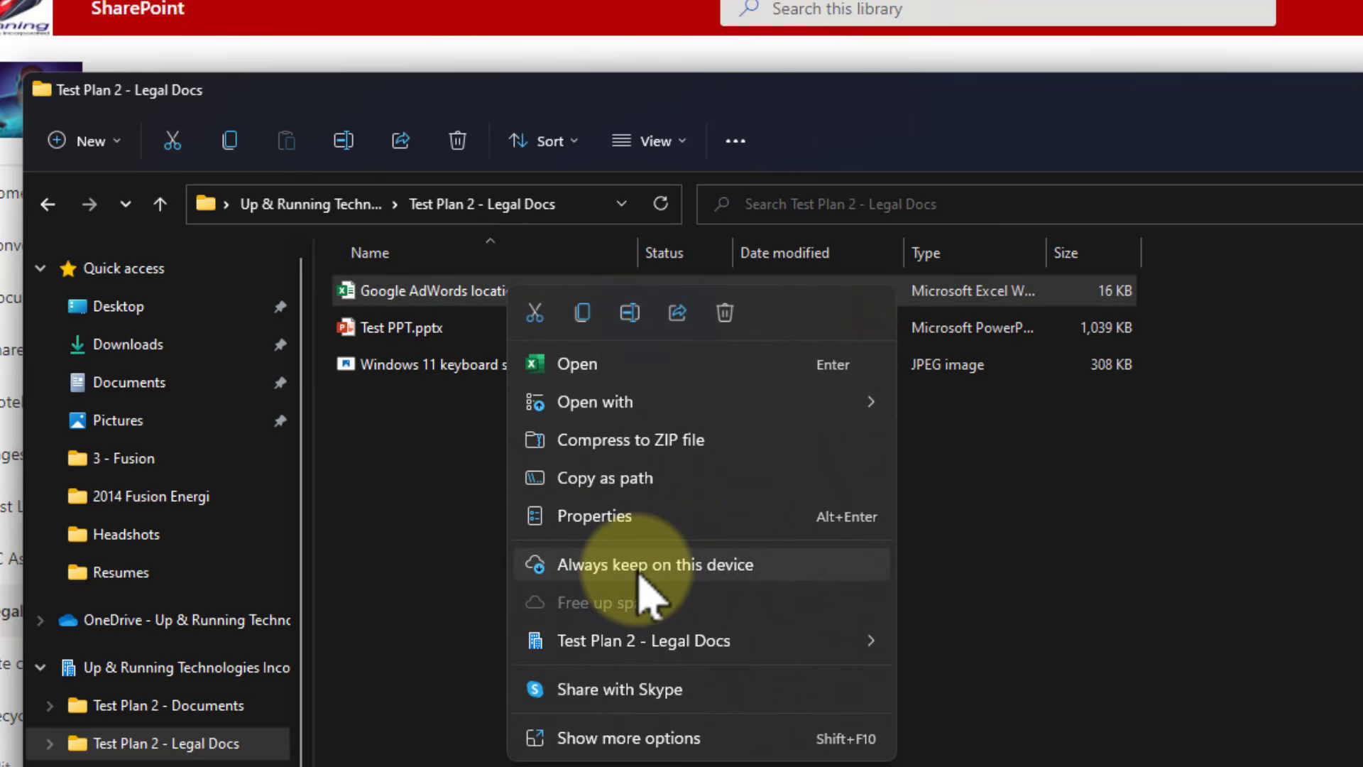
click(636, 739)
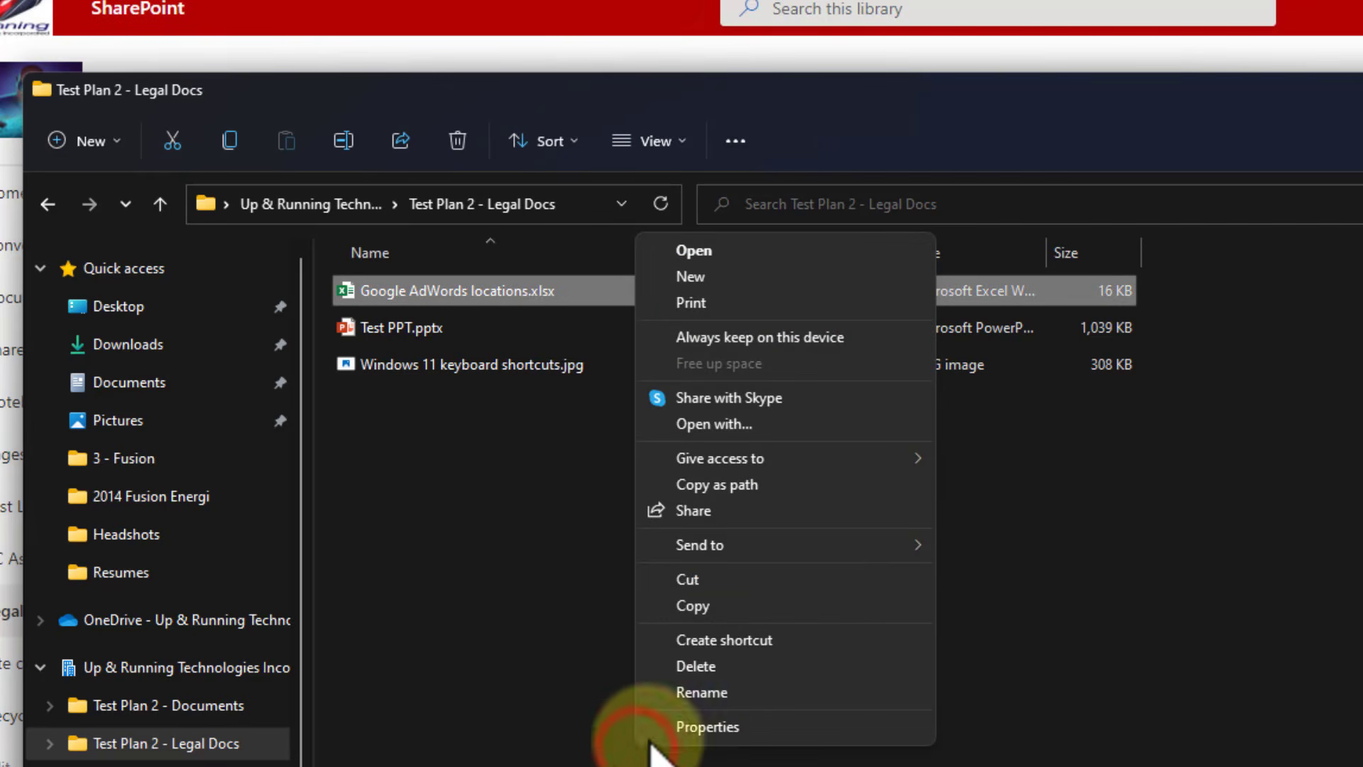
click(828, 338)
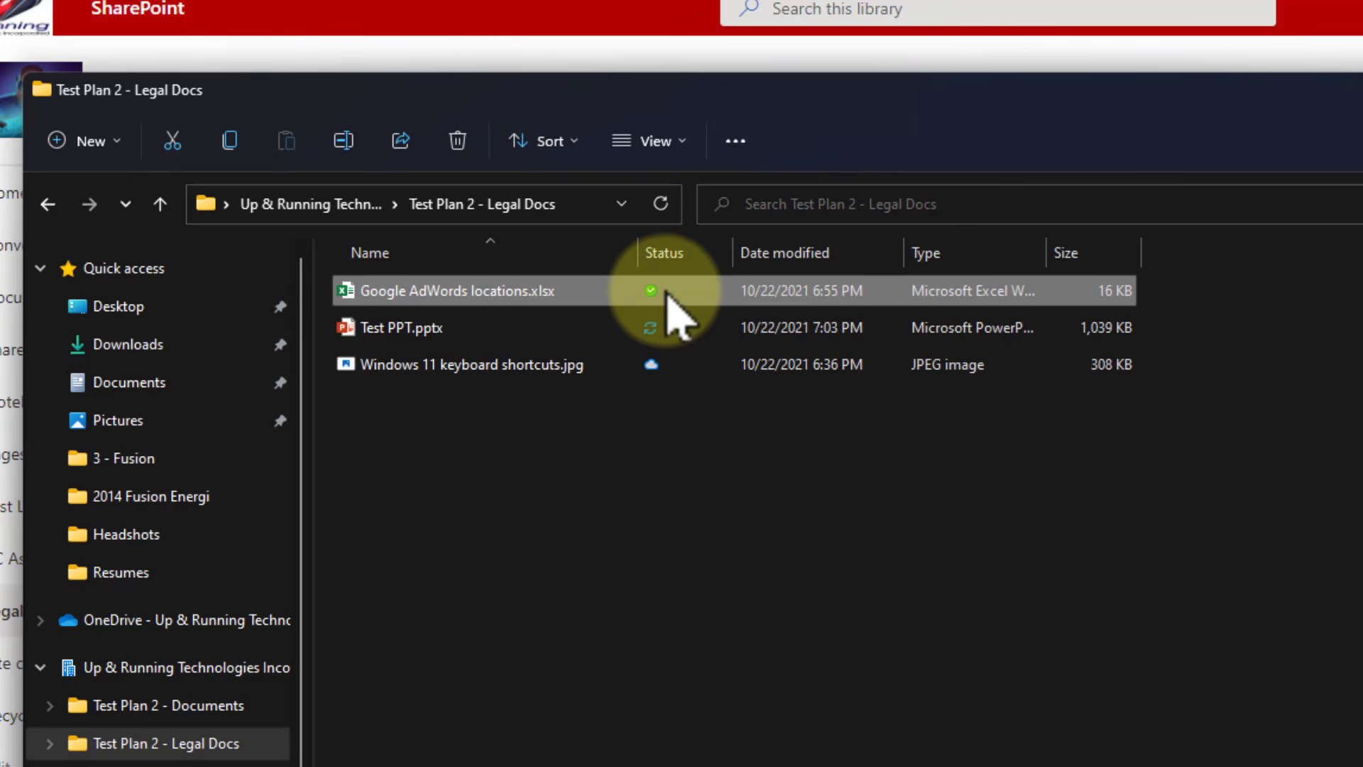
right_click(396, 454)
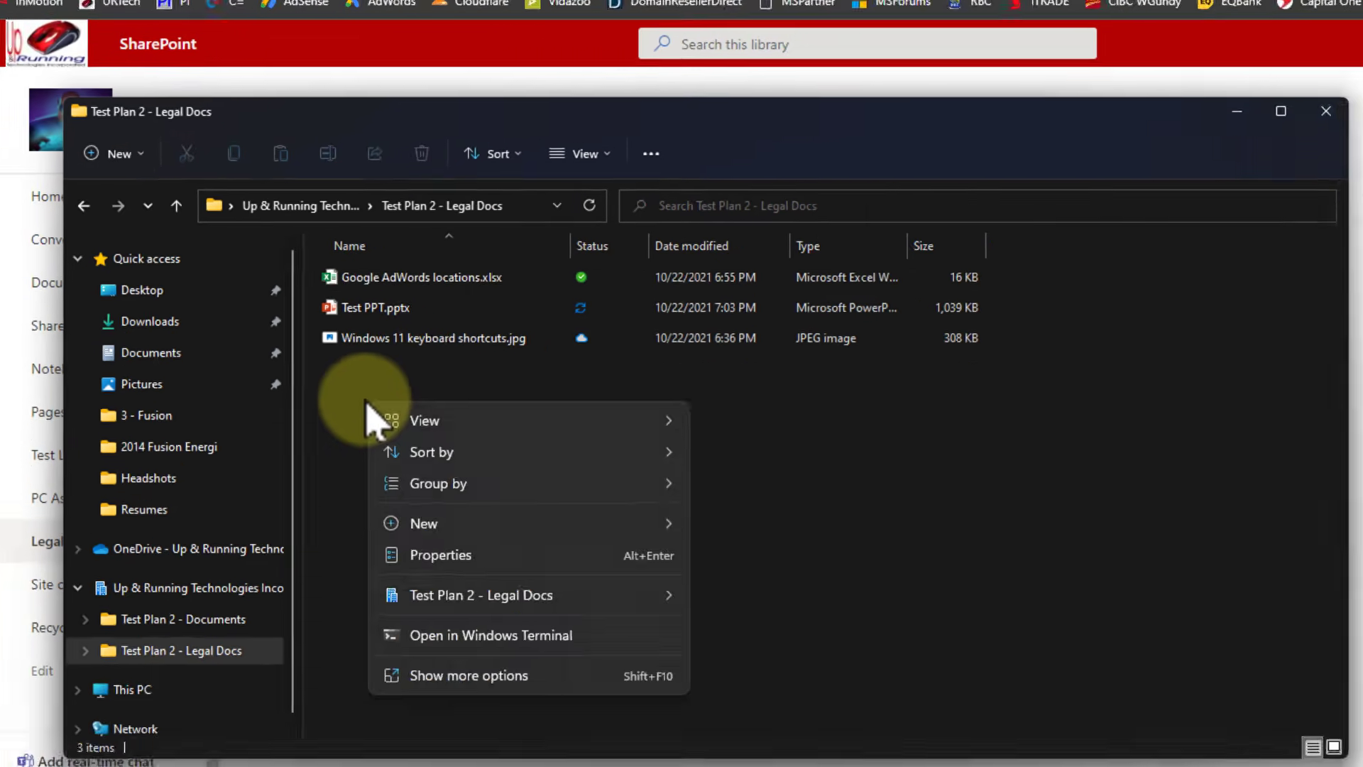
click(21, 751)
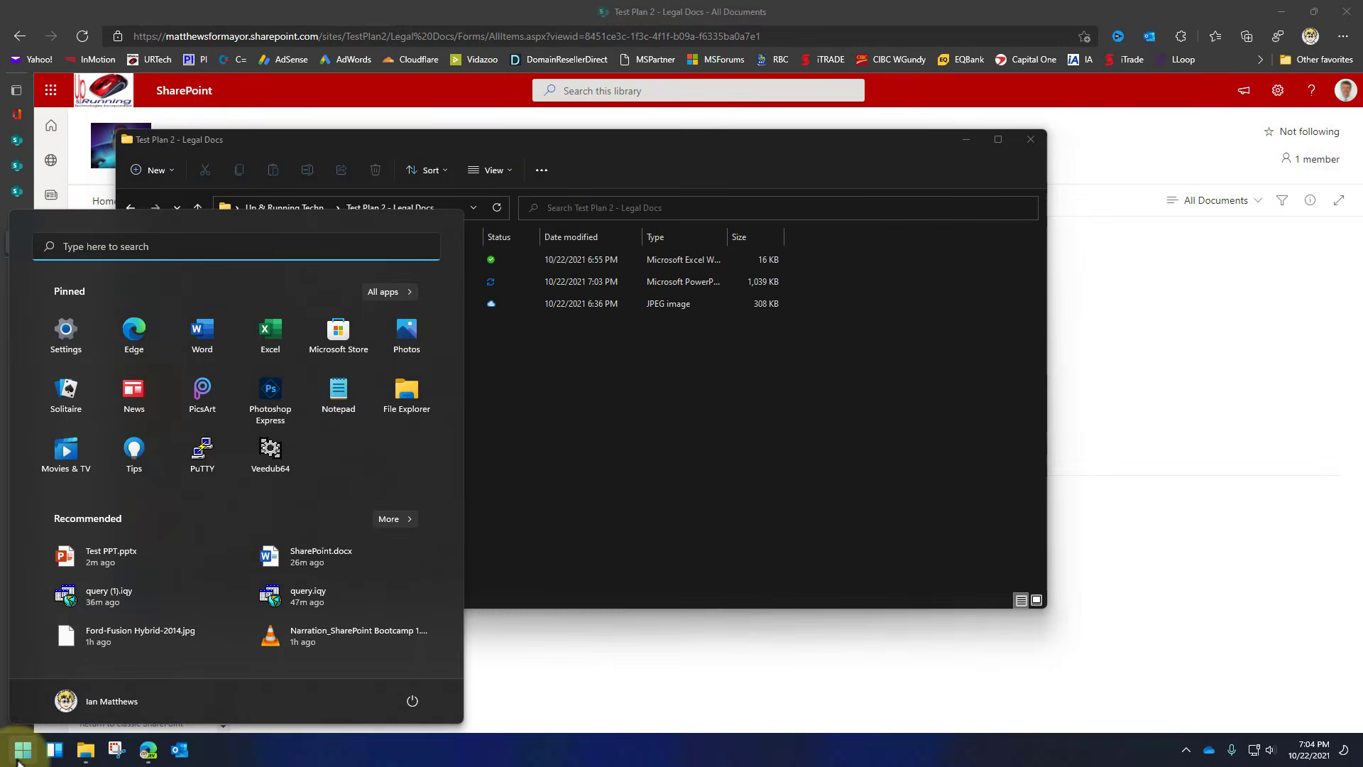
Launch Word, maximize it and type three lines of sample text into a blank document.
text(word)
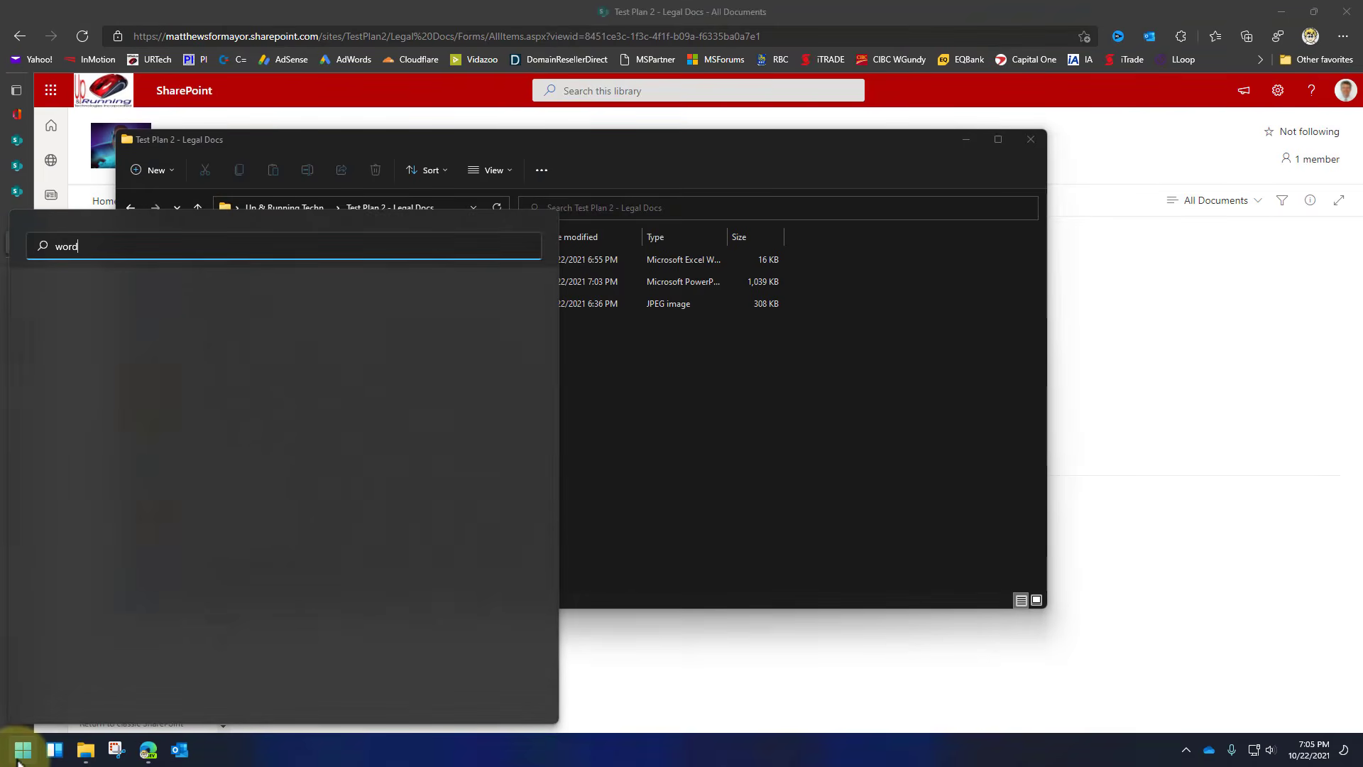
key(Return)
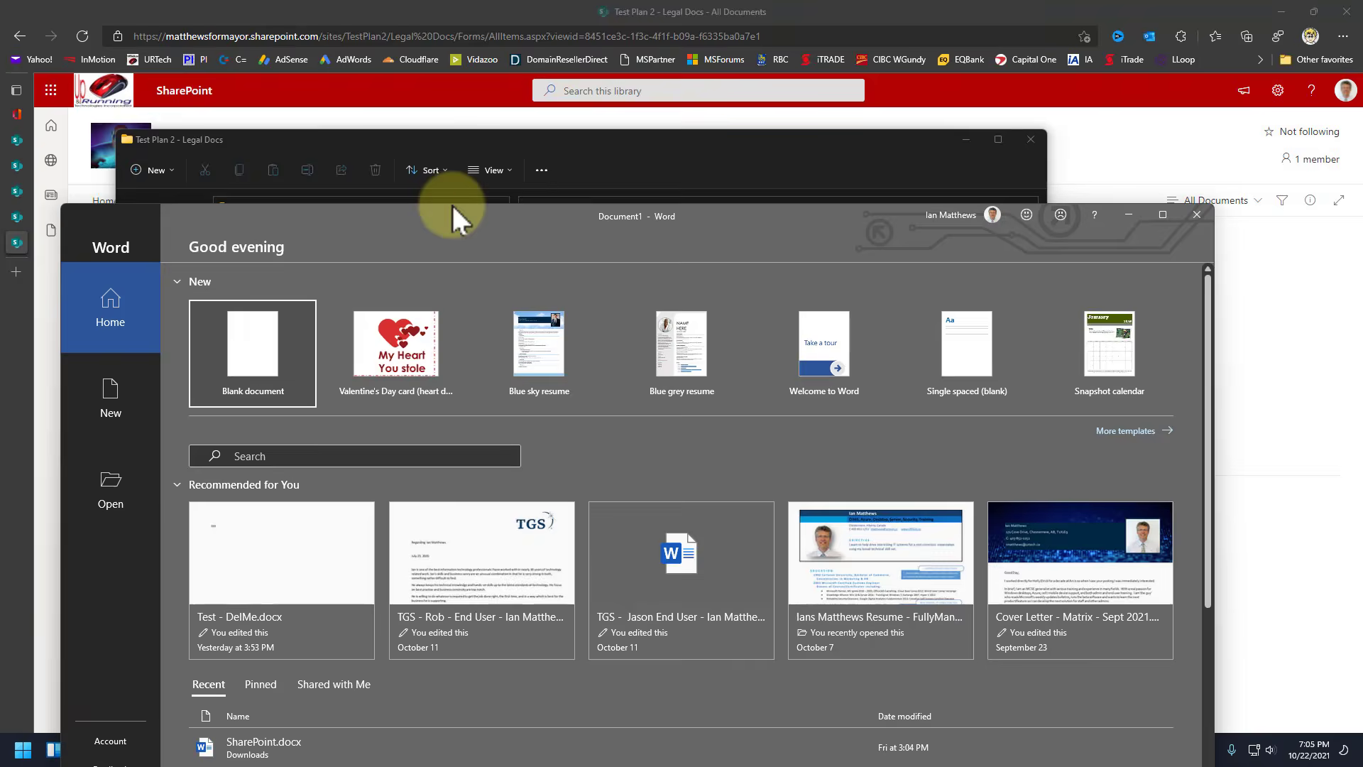
double_click(451, 205)
click(187, 160)
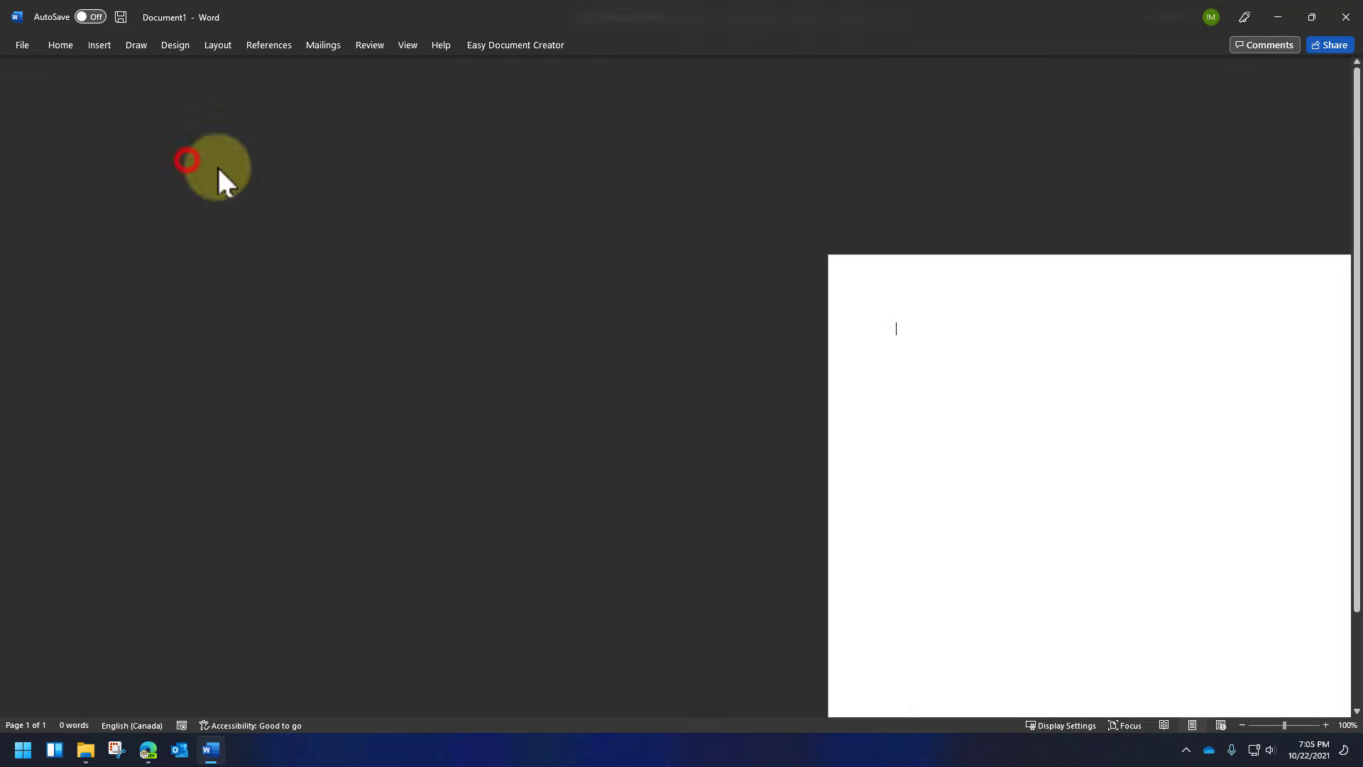
text(Sadf;osahdf;losahdfl;sahdfl;f)
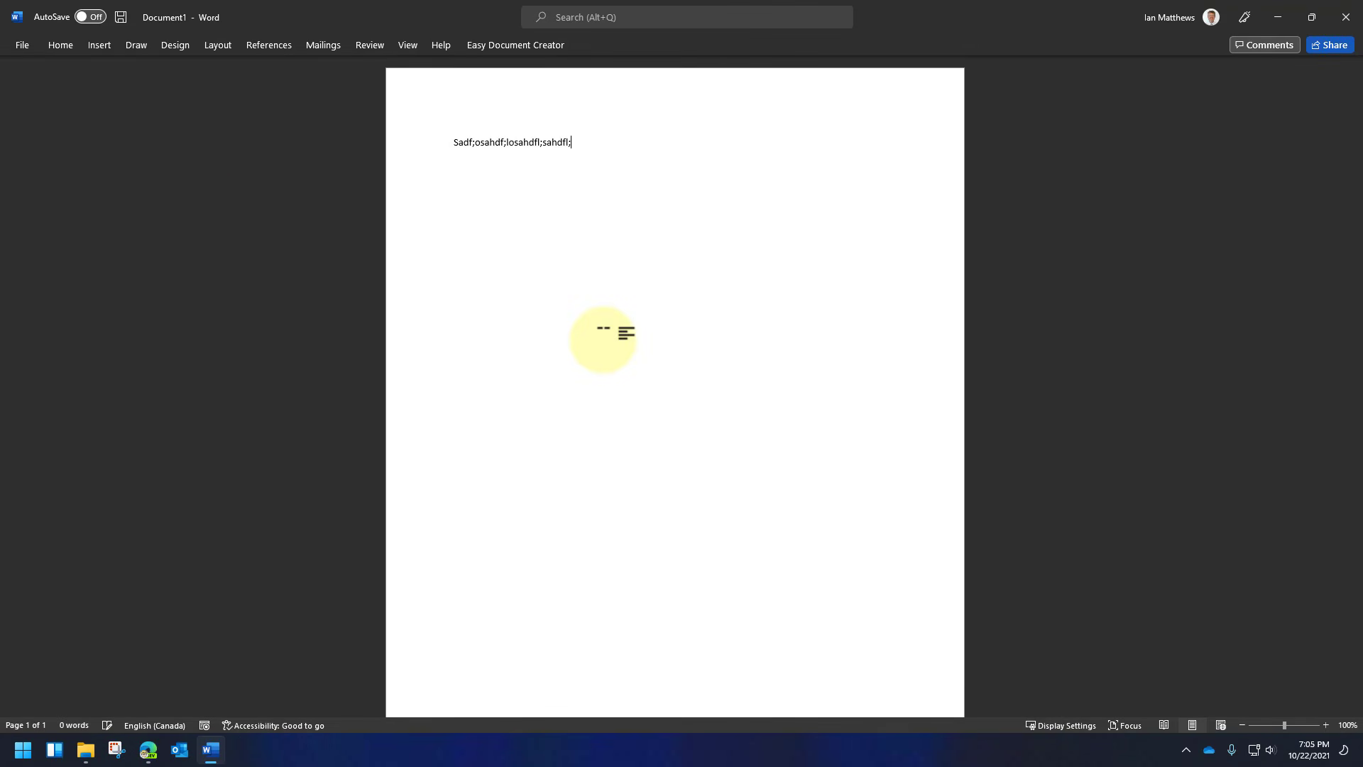
key(Return)
key(Return)
text(Sdf)
key(Return)
text(asdfasdlf'kajsdlfkjsadf)
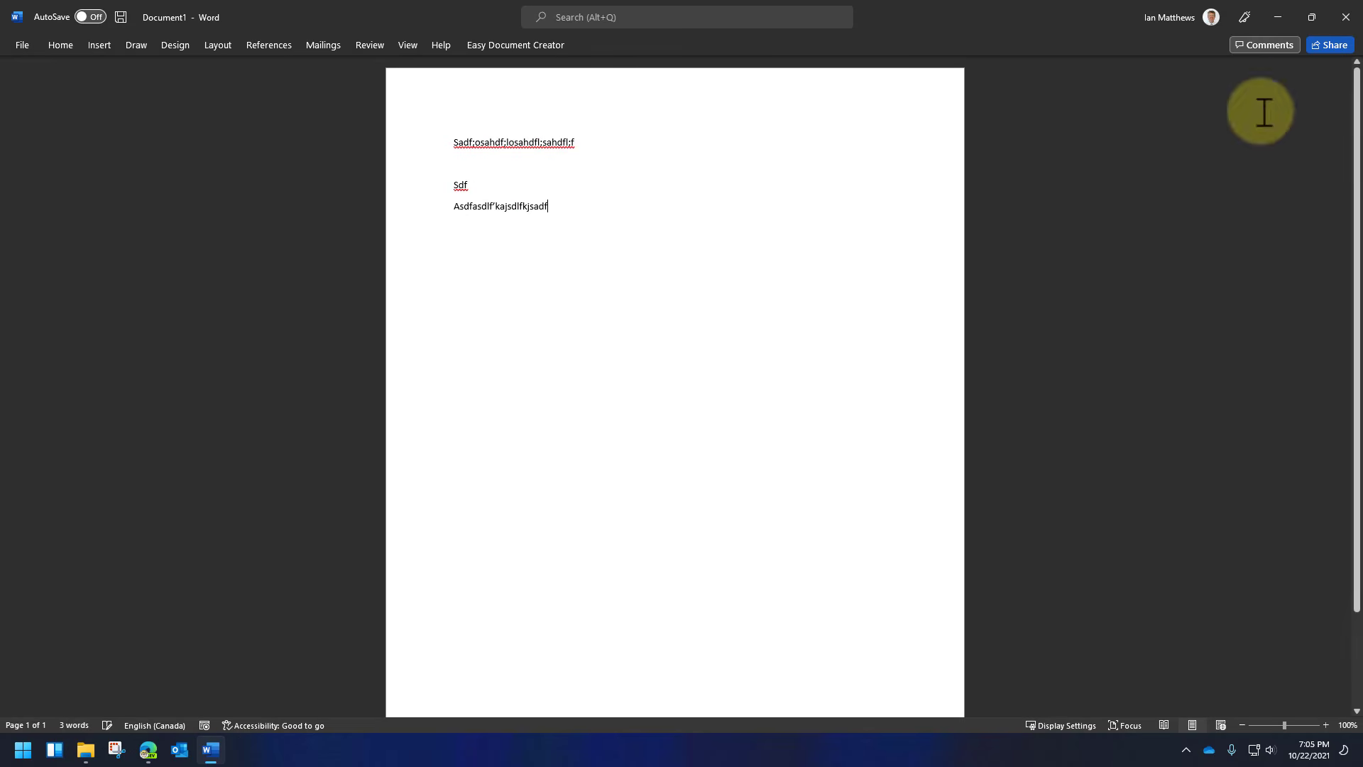
Save it to Test Plan 2's Legal Docs as 'Ians Desktop Word Doc test for Demo' and close Word.
double_click(59, 44)
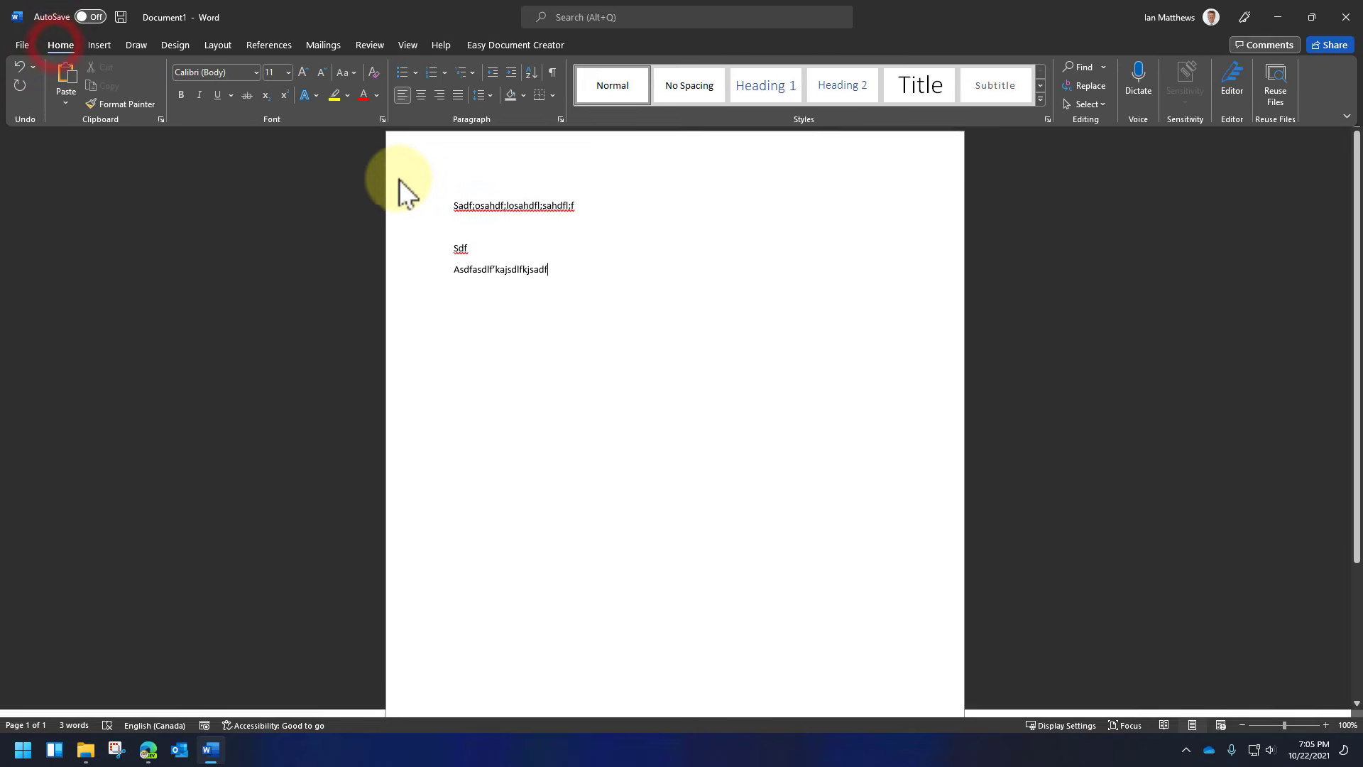
click(20, 43)
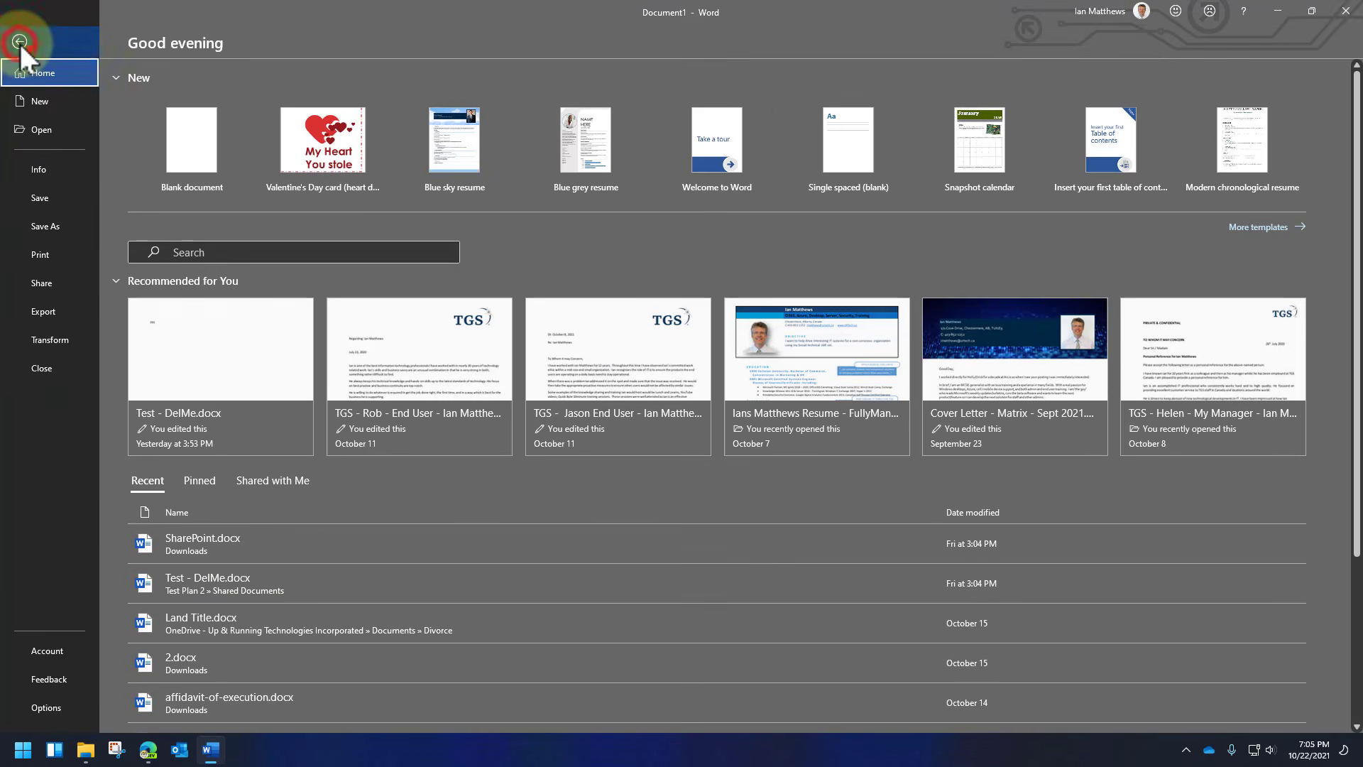
click(44, 226)
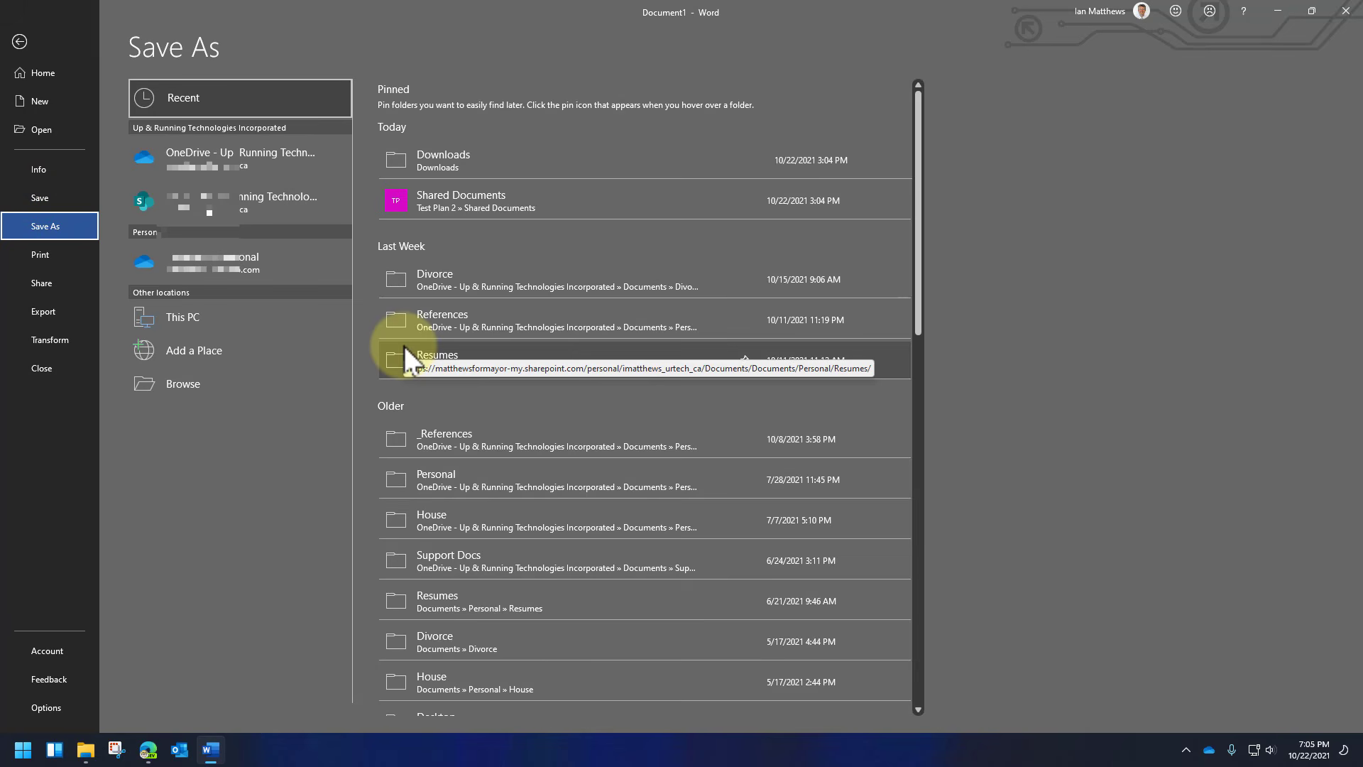
click(257, 204)
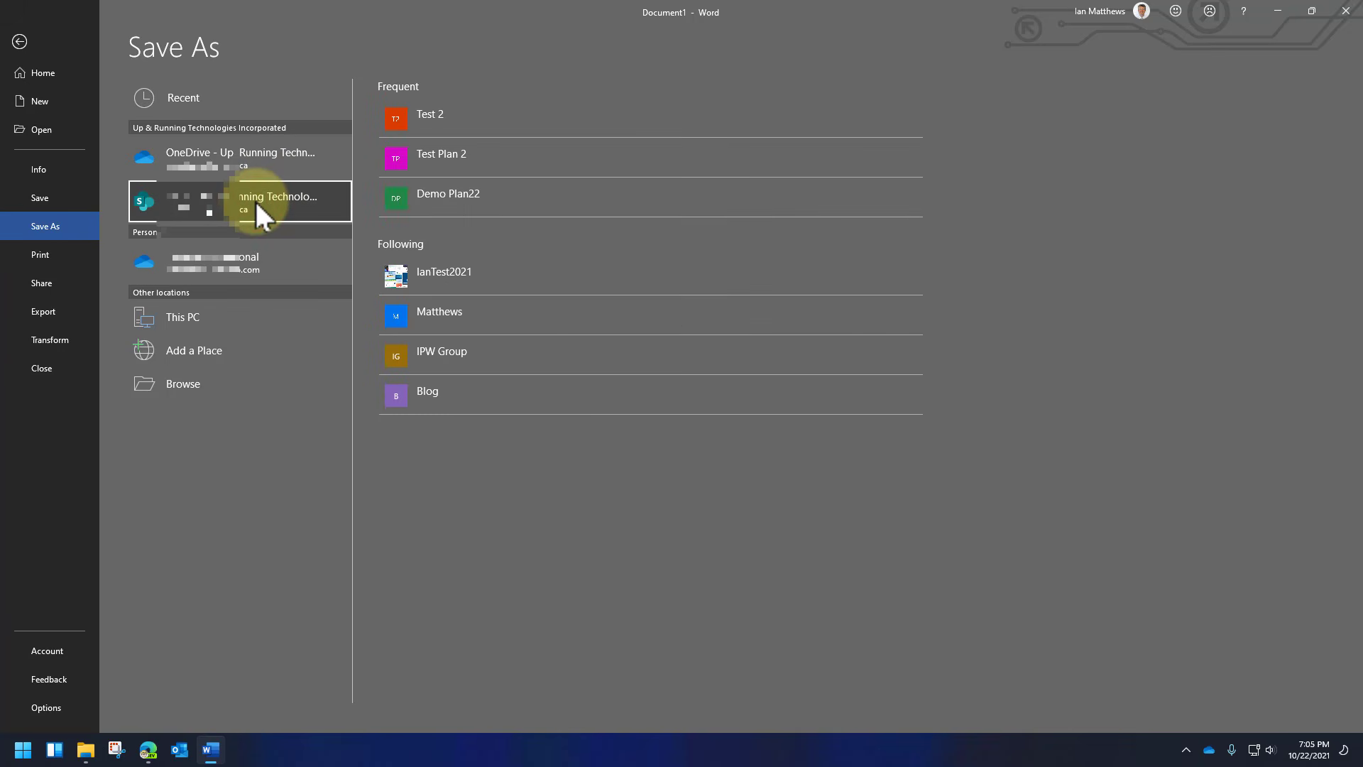
click(466, 155)
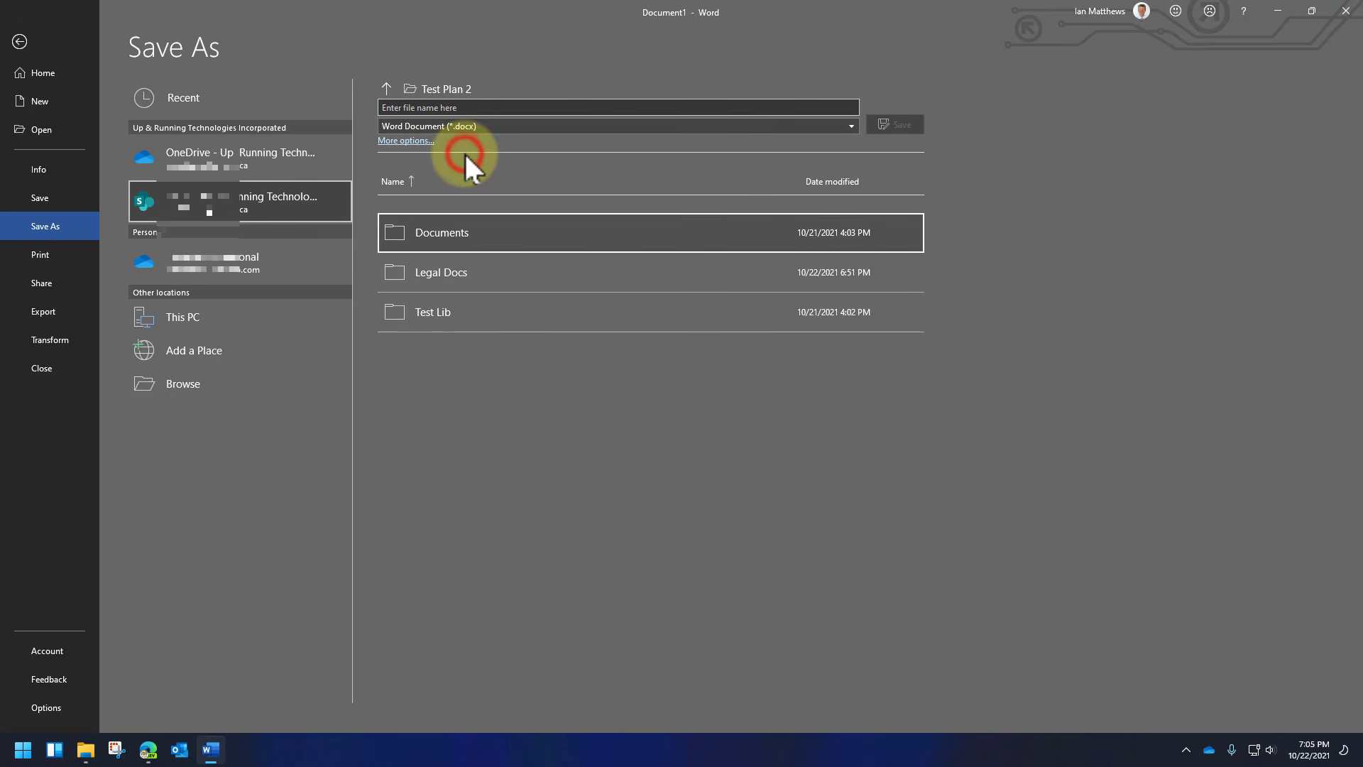
click(440, 272)
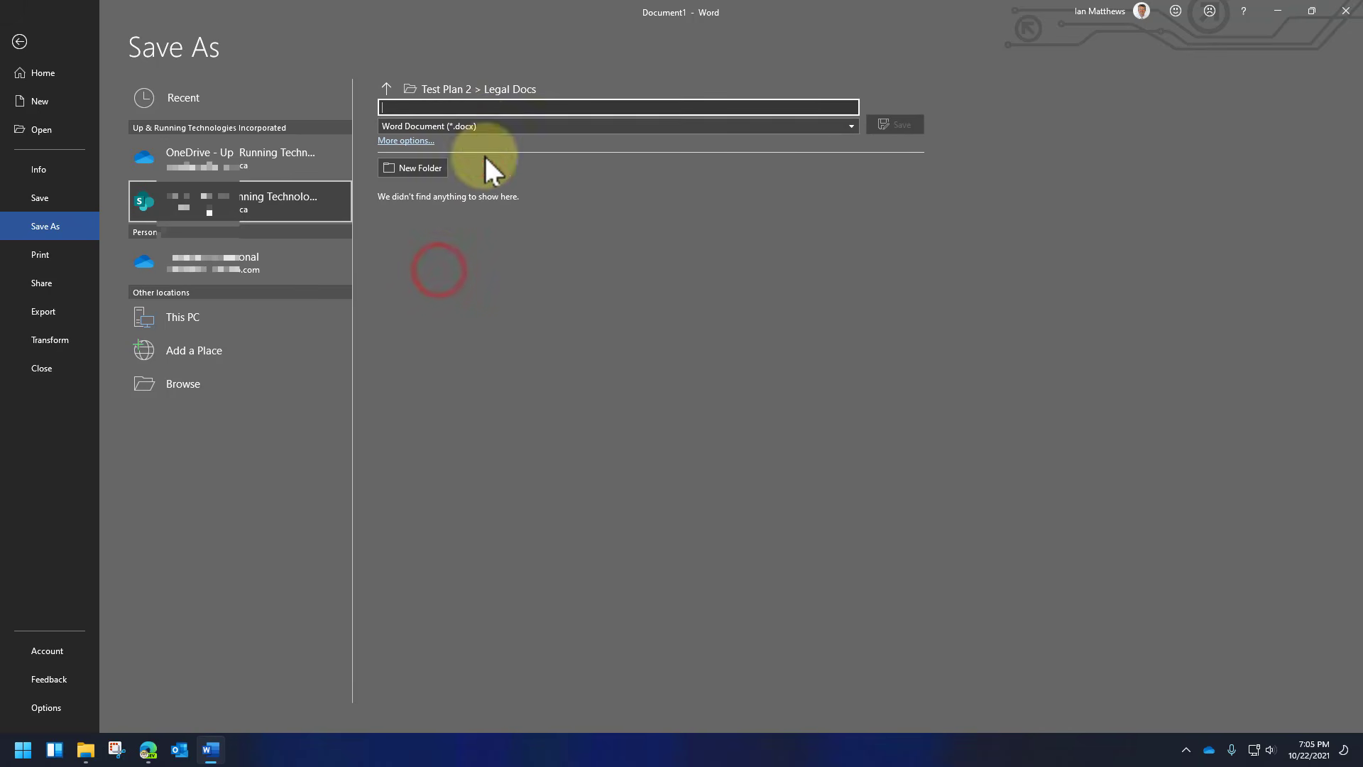
text(Ian)
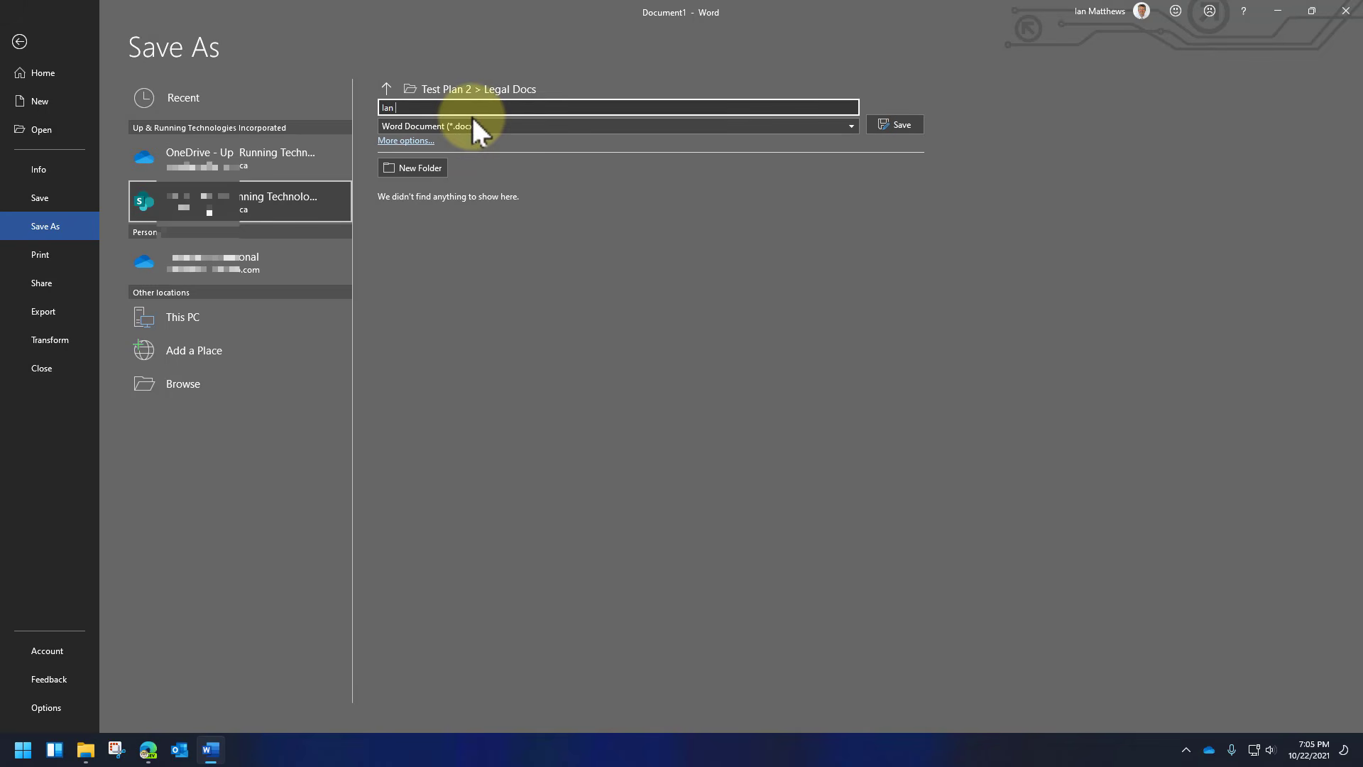
text(s Desktop Word Do)
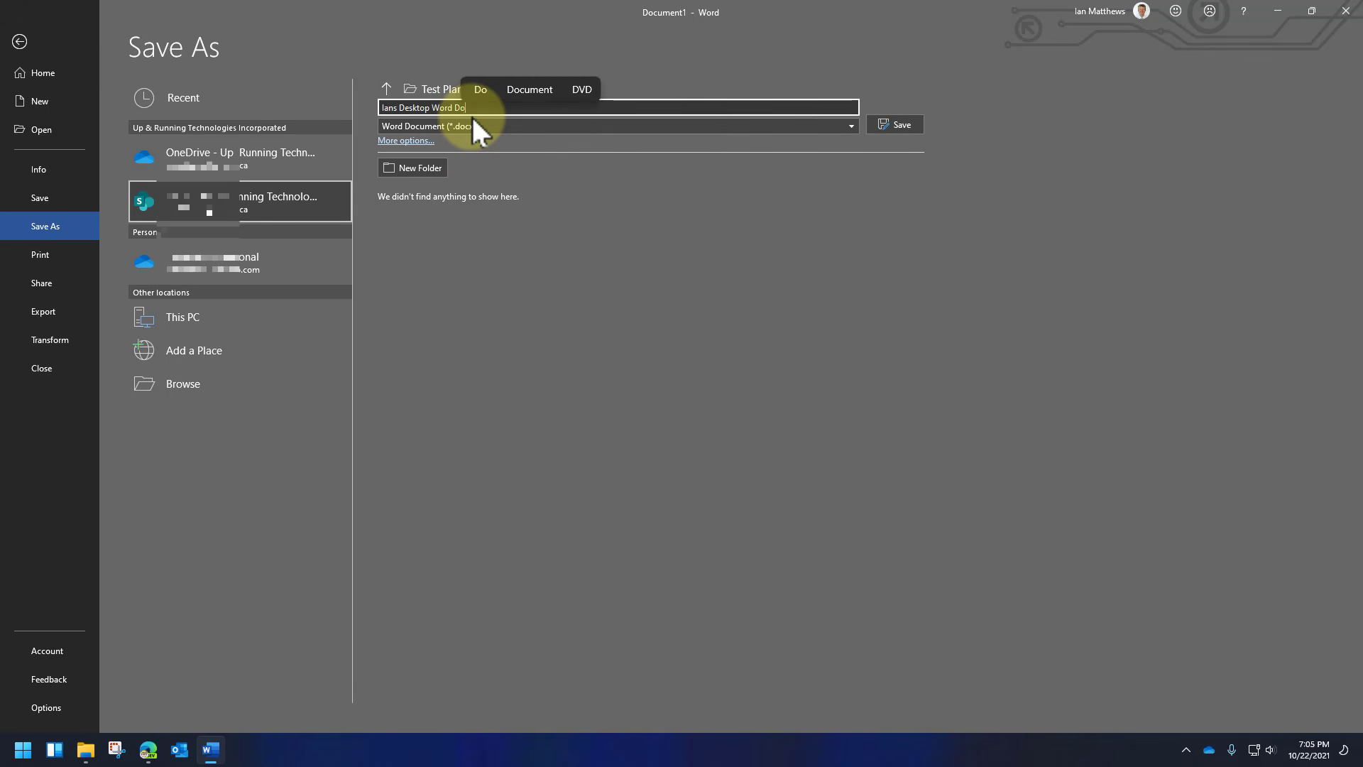
text(c test for Demo)
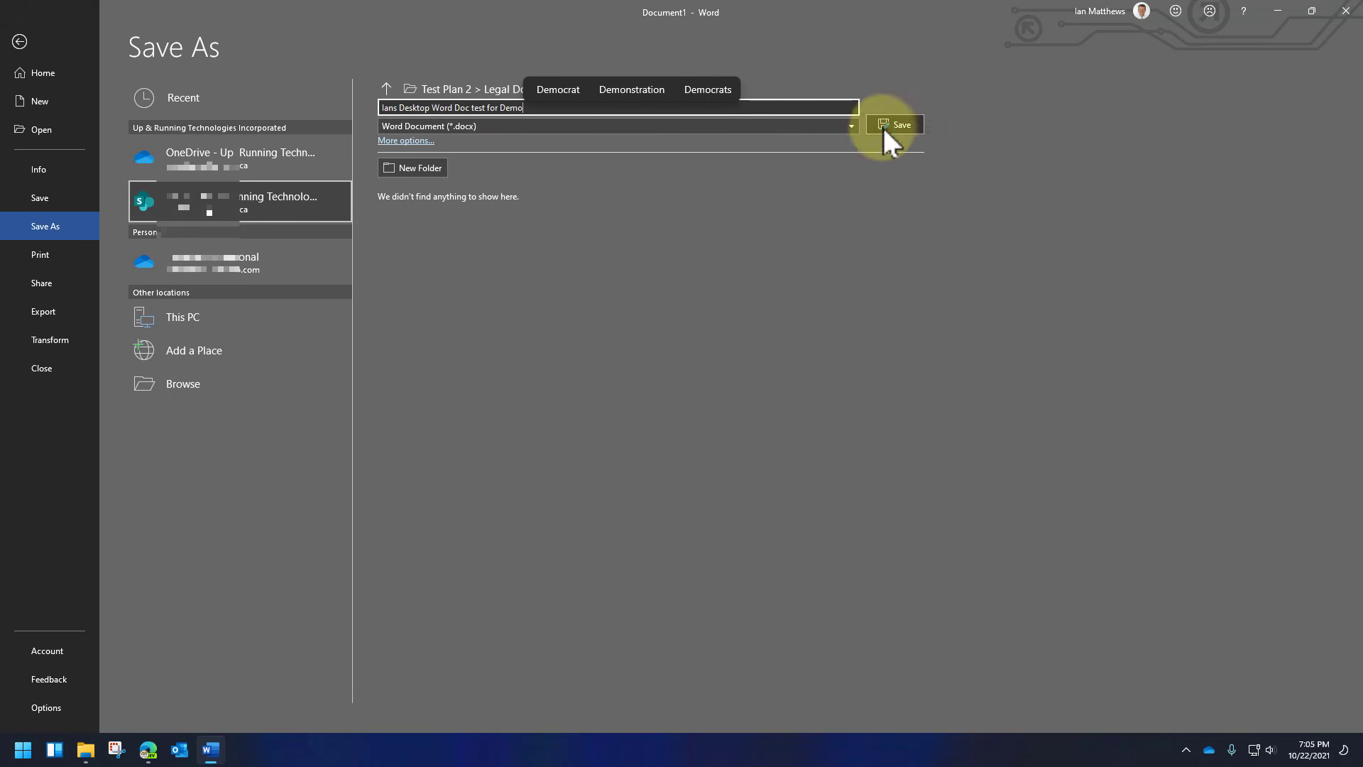
click(905, 118)
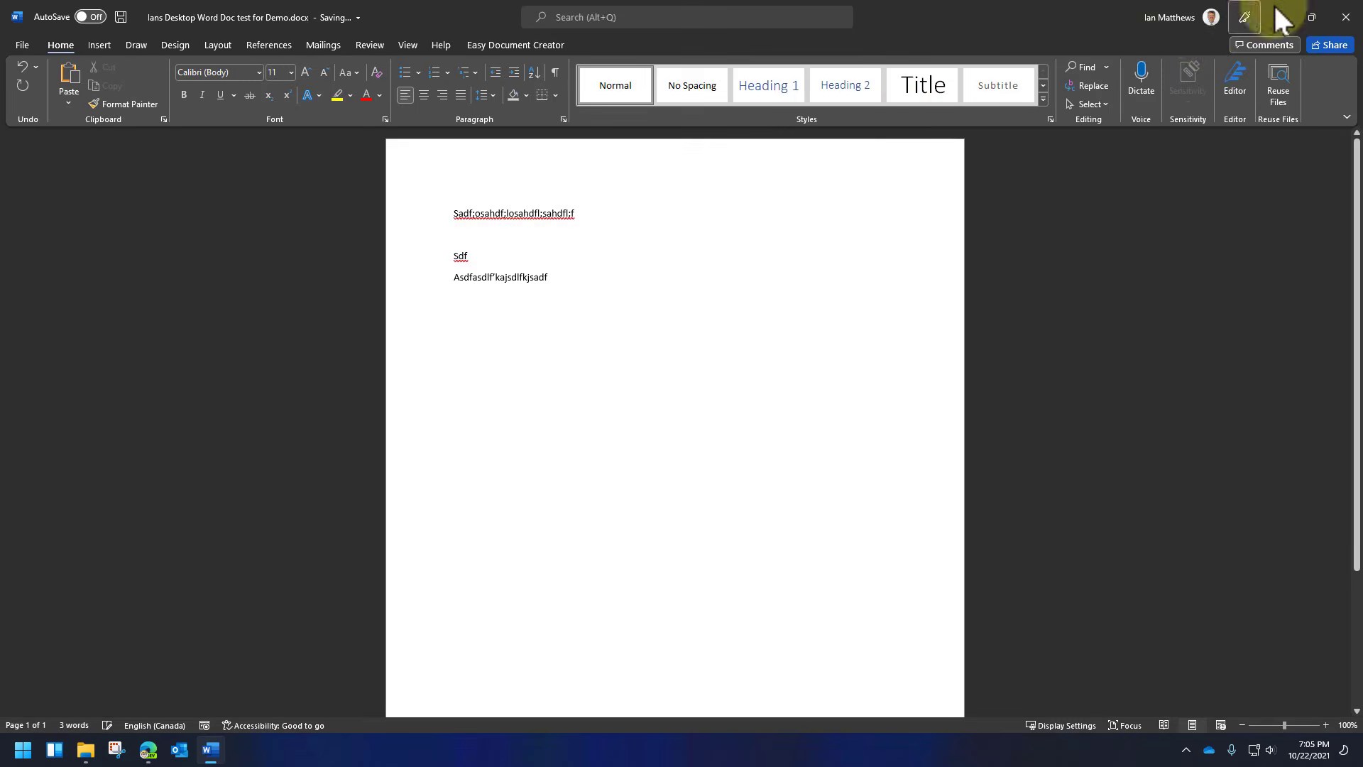
click(1339, 21)
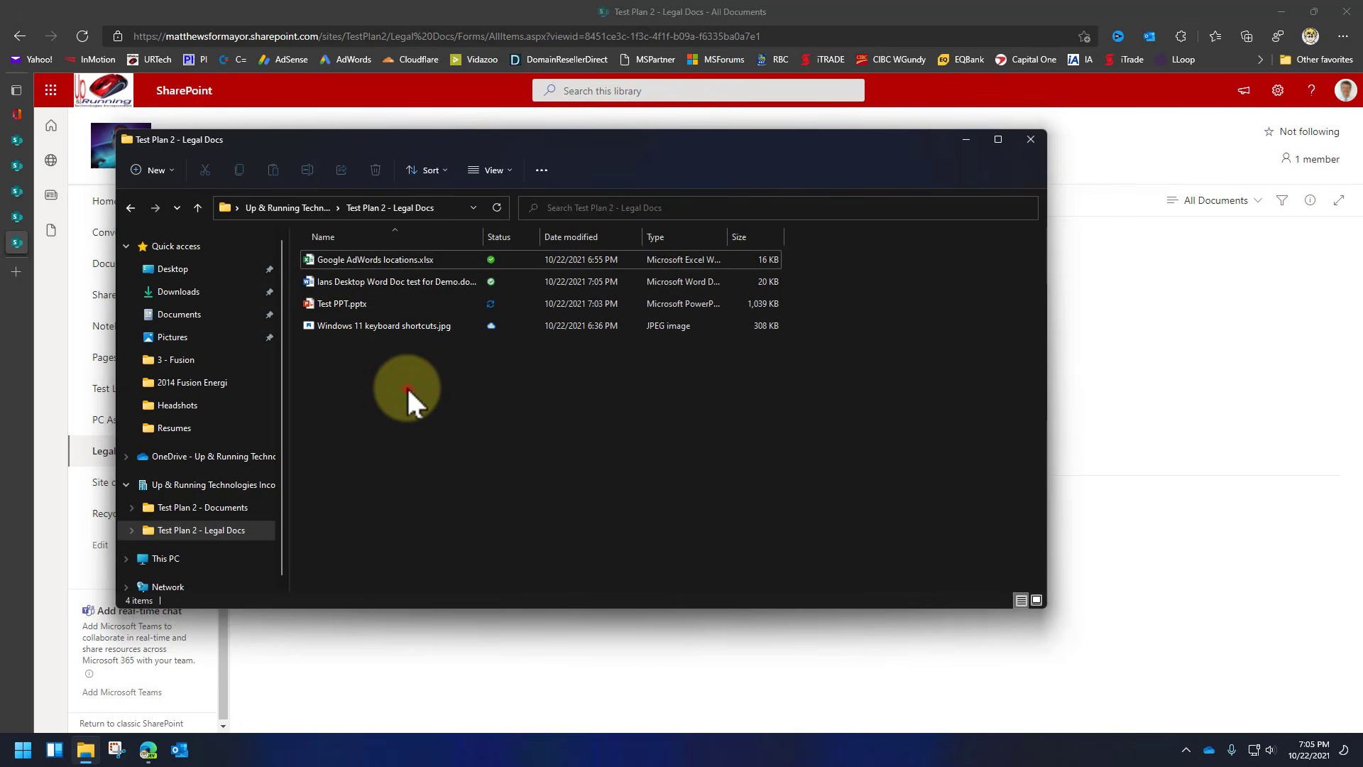
Return to the browser and refresh Legal Docs so the new Word document appears.
key(alt+Tab)
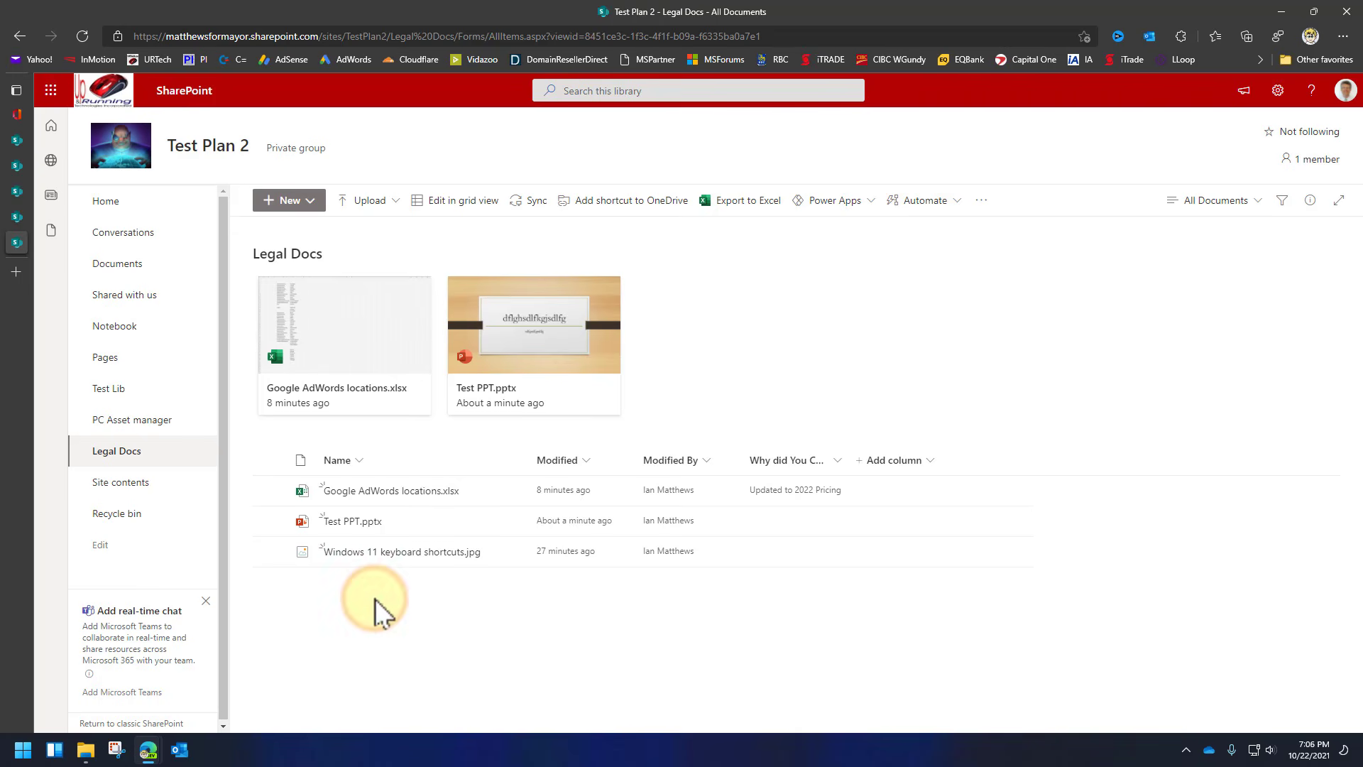
key(F5)
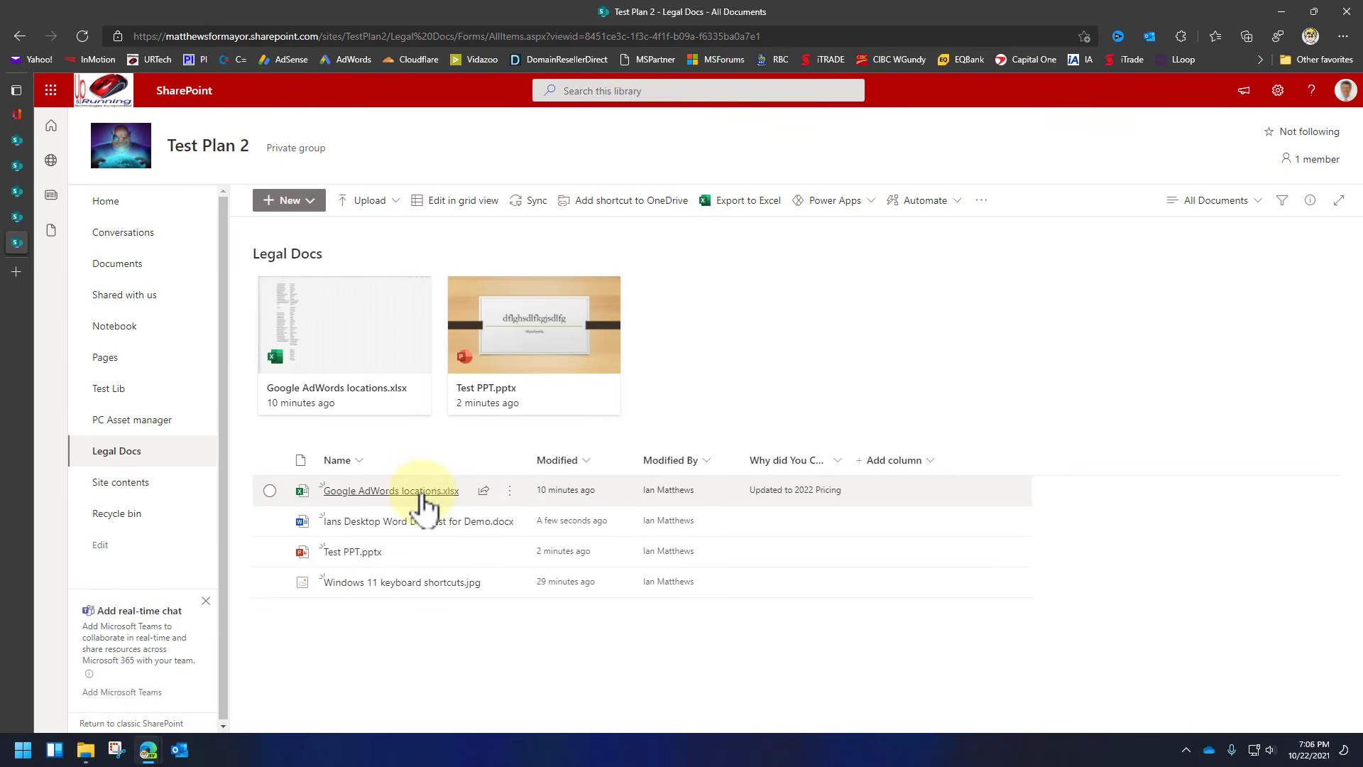
mouse_move(424, 503)
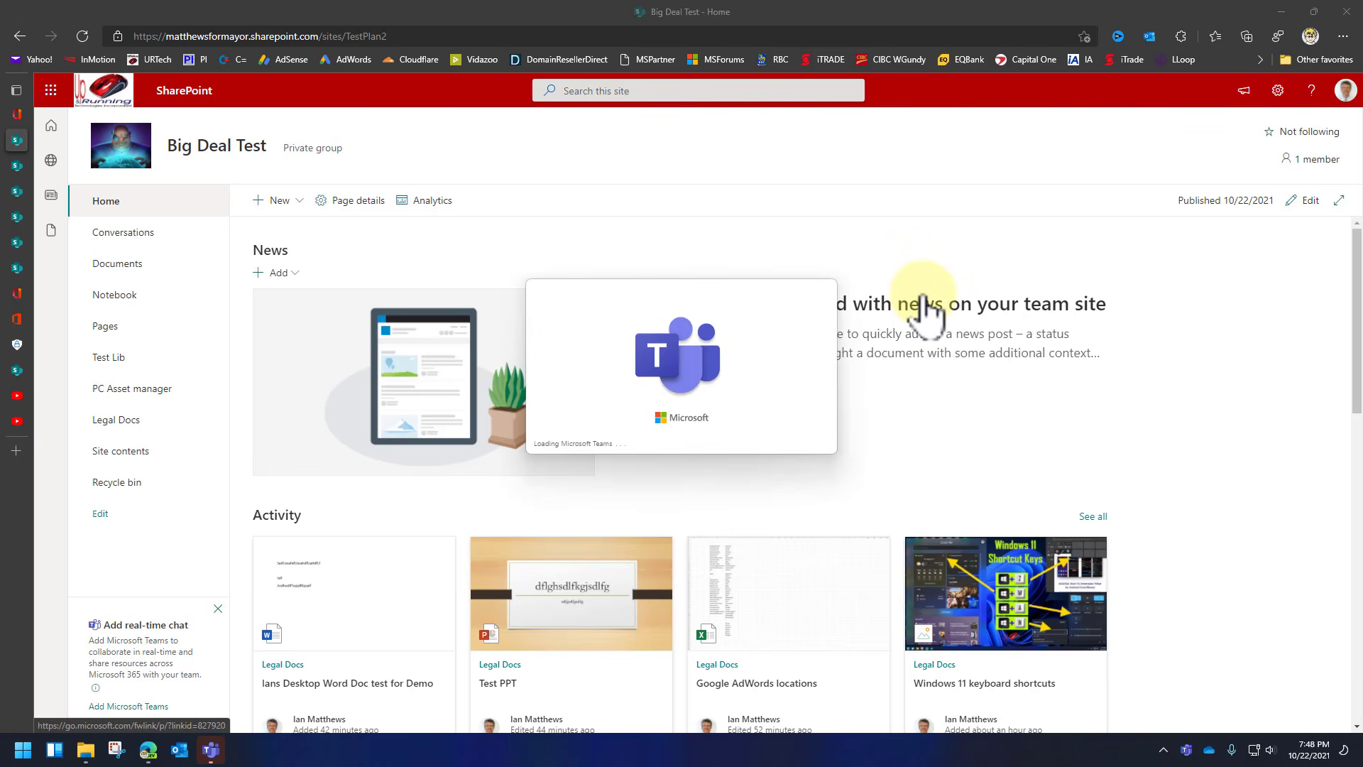
Open Test 2's General channel in Teams, shrink and move its window, then return to SharePoint.
click(211, 749)
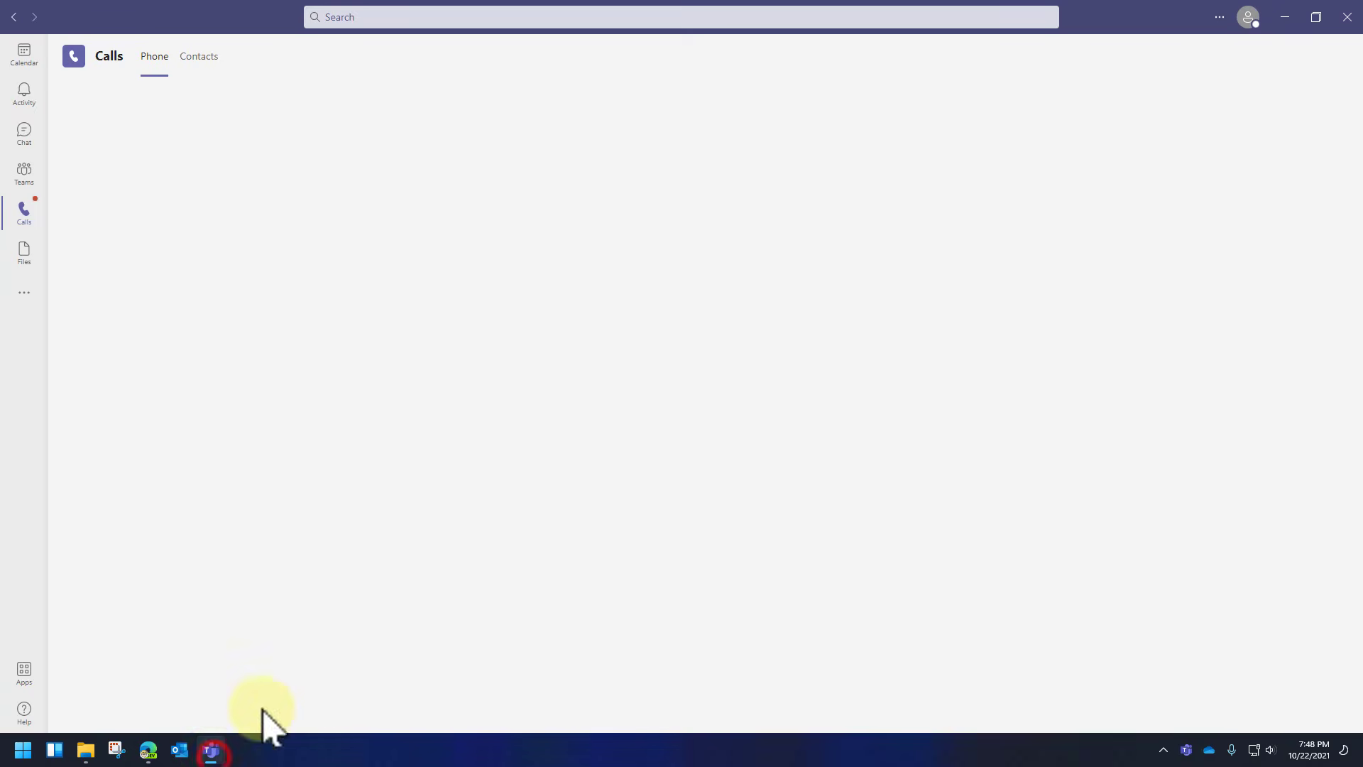
click(25, 181)
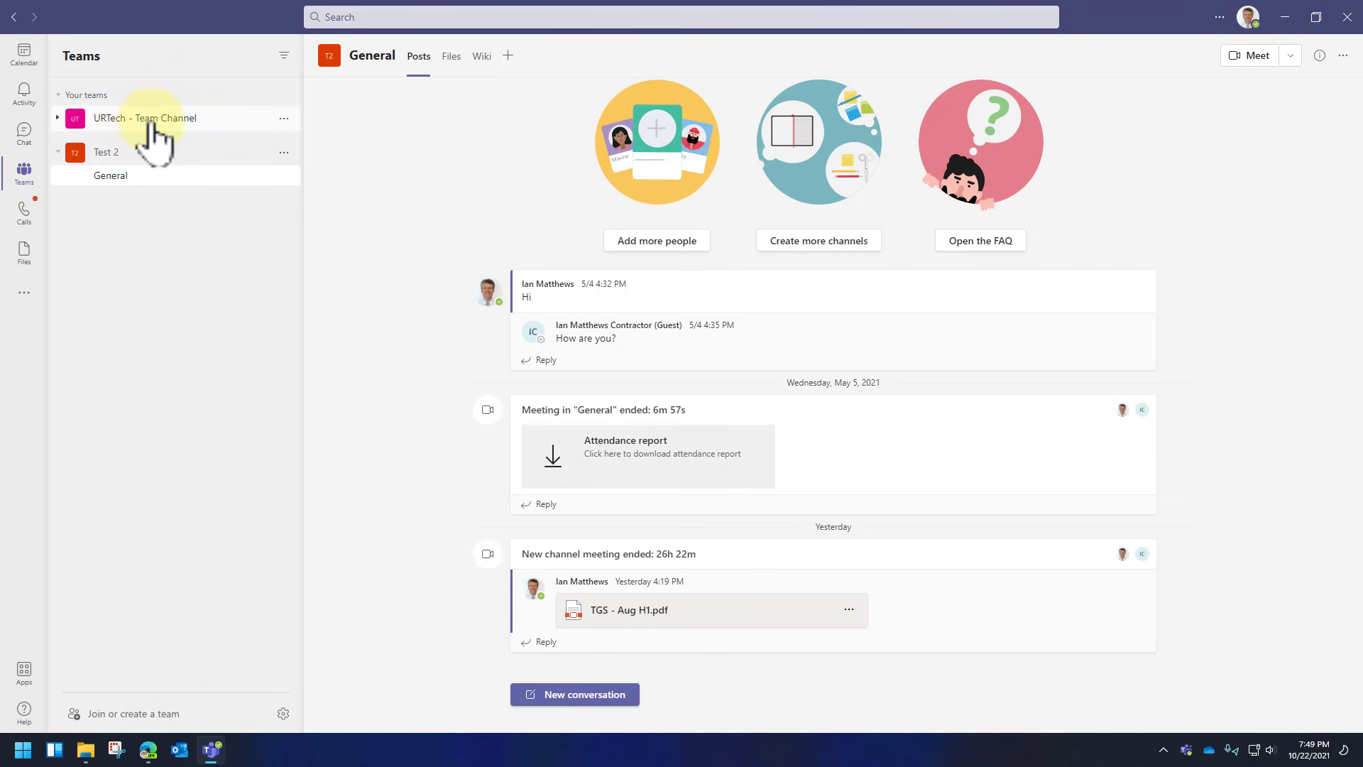
drag(283, 137, 840, 257)
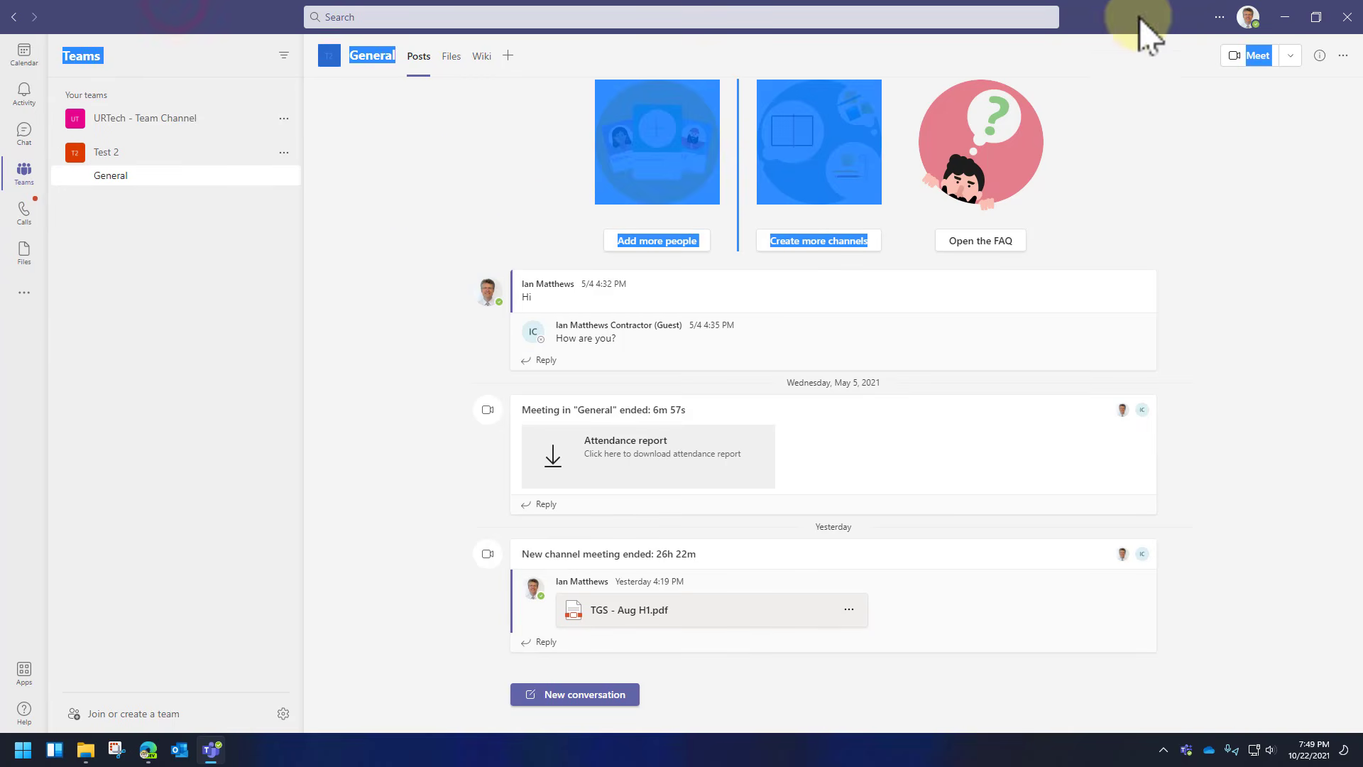
click(1178, 130)
double_click(1157, 16)
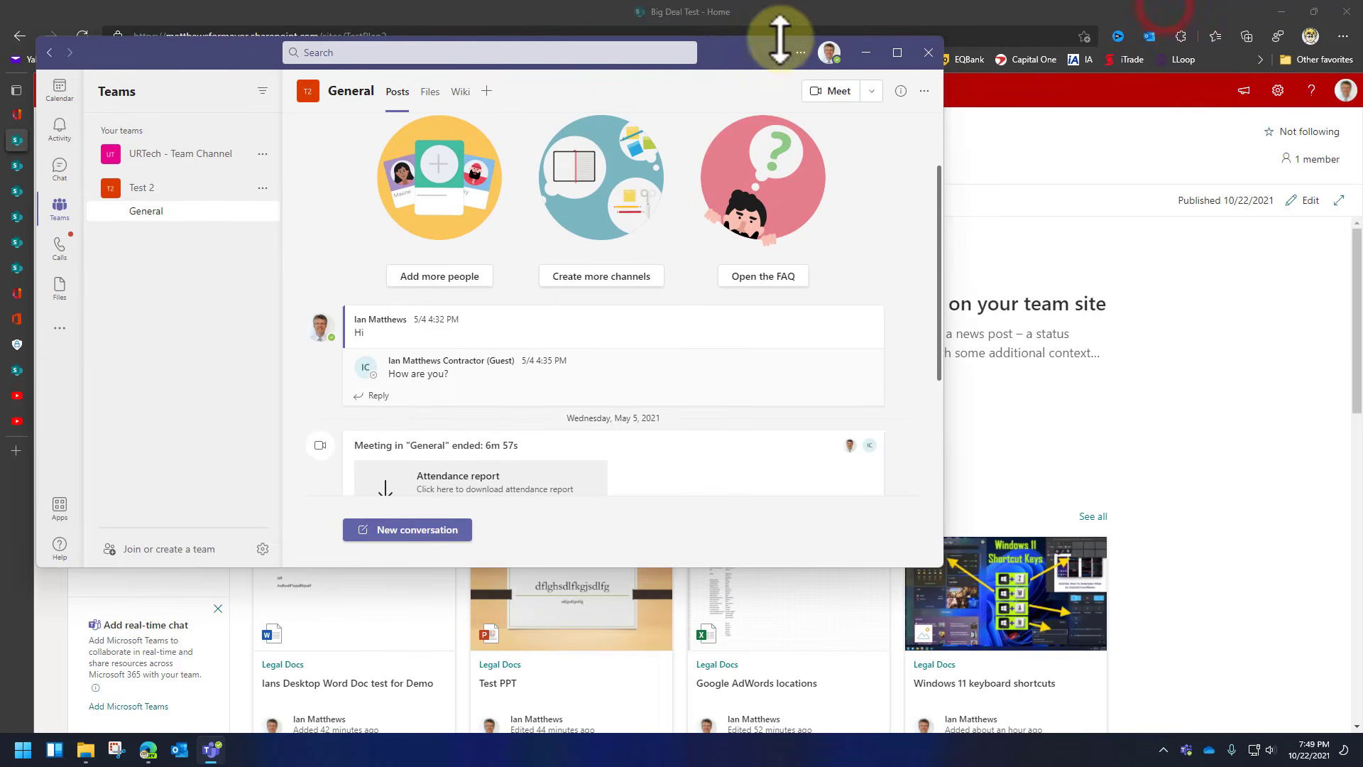
drag(763, 60, 1160, 274)
click(971, 18)
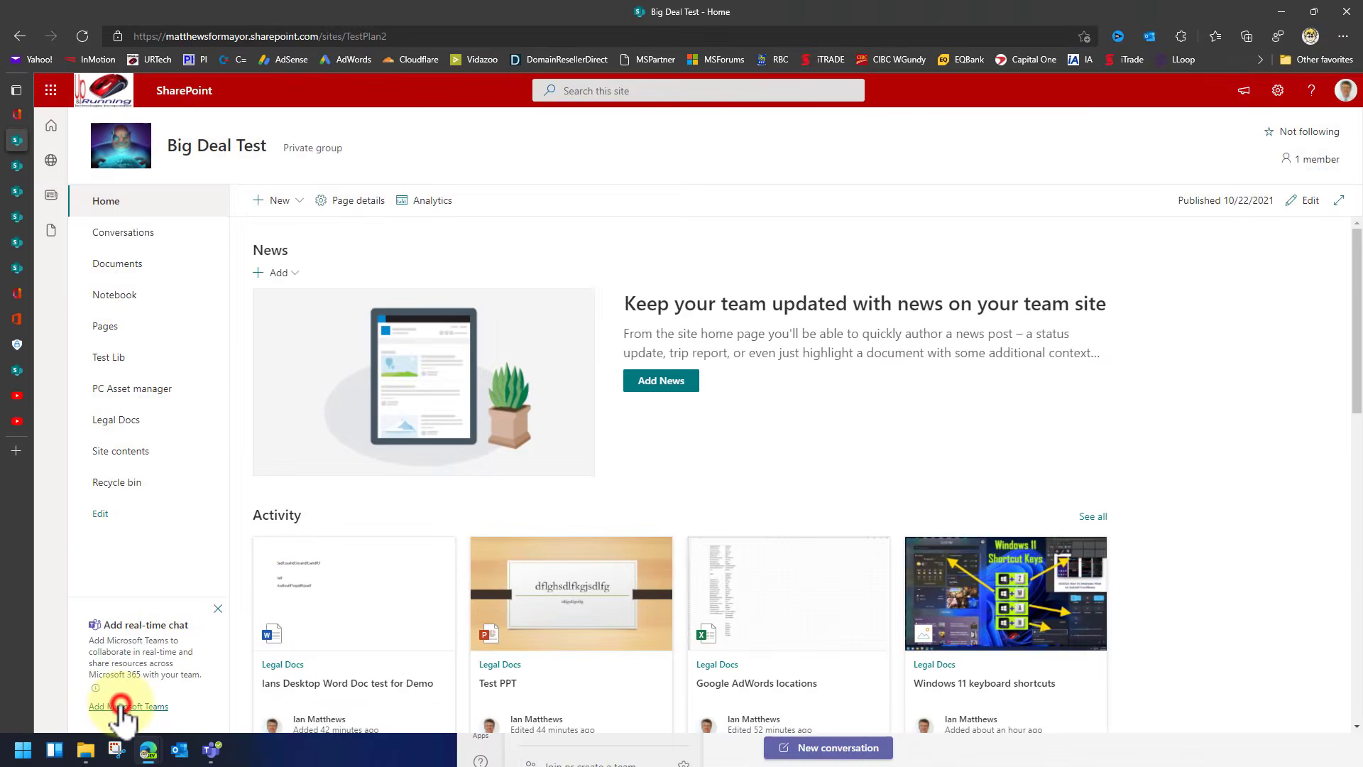
Create the site's Teams team with the Home and Demo Test Ulti Page pages pinned as tabs.
click(225, 658)
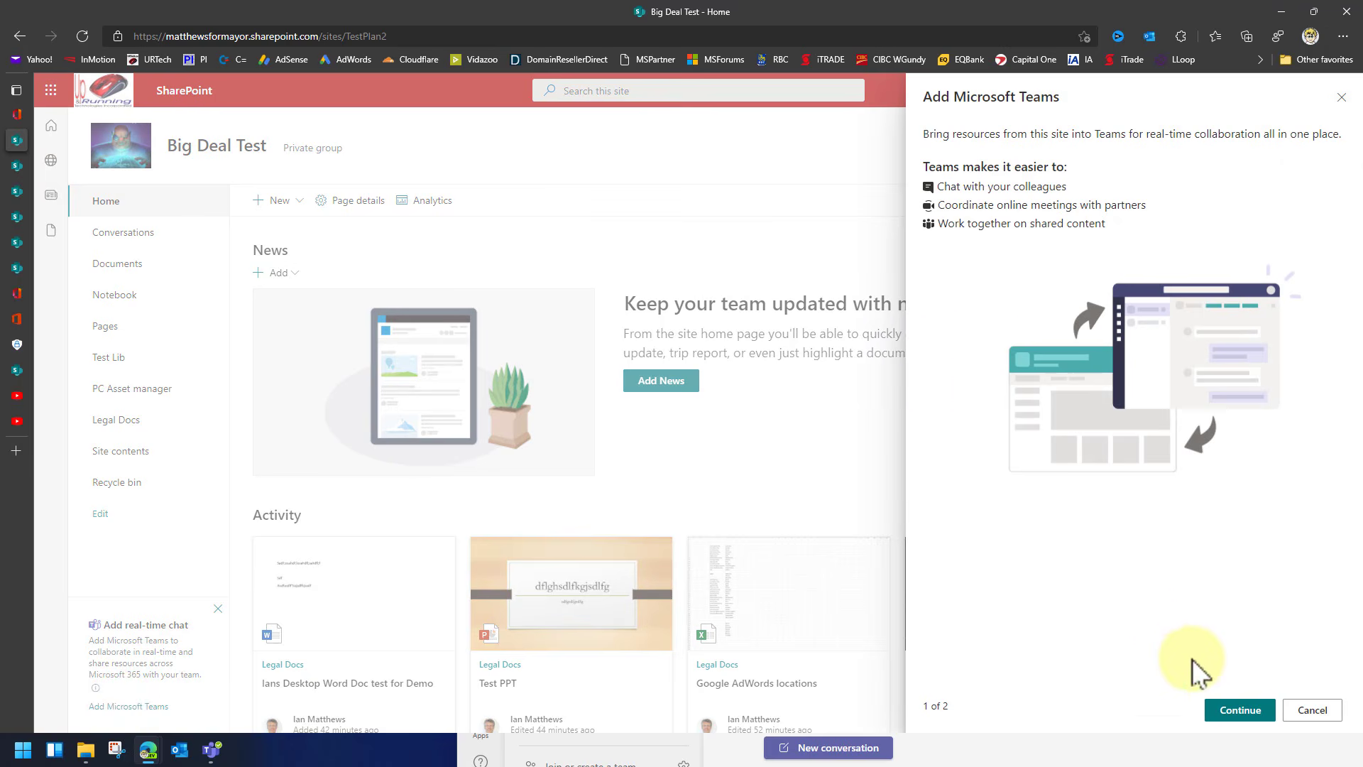
click(1229, 710)
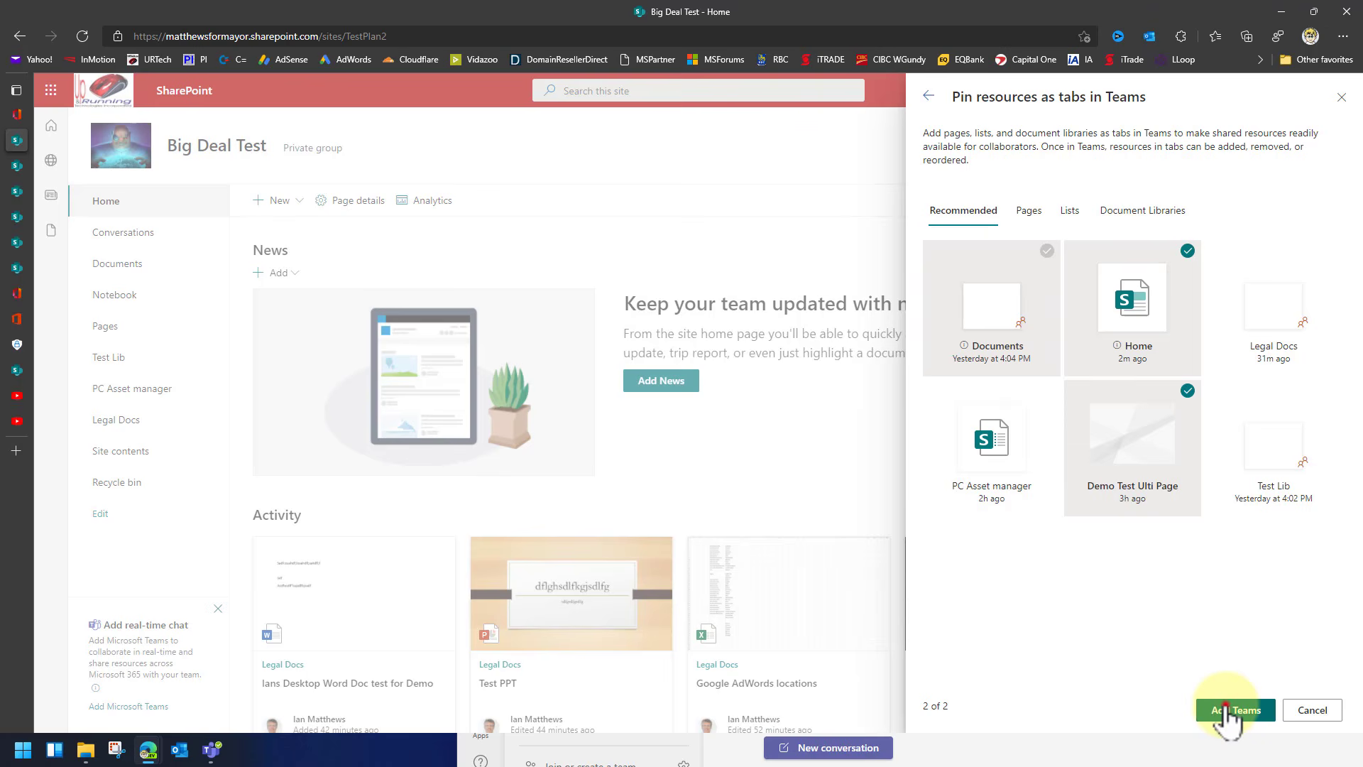
click(1228, 710)
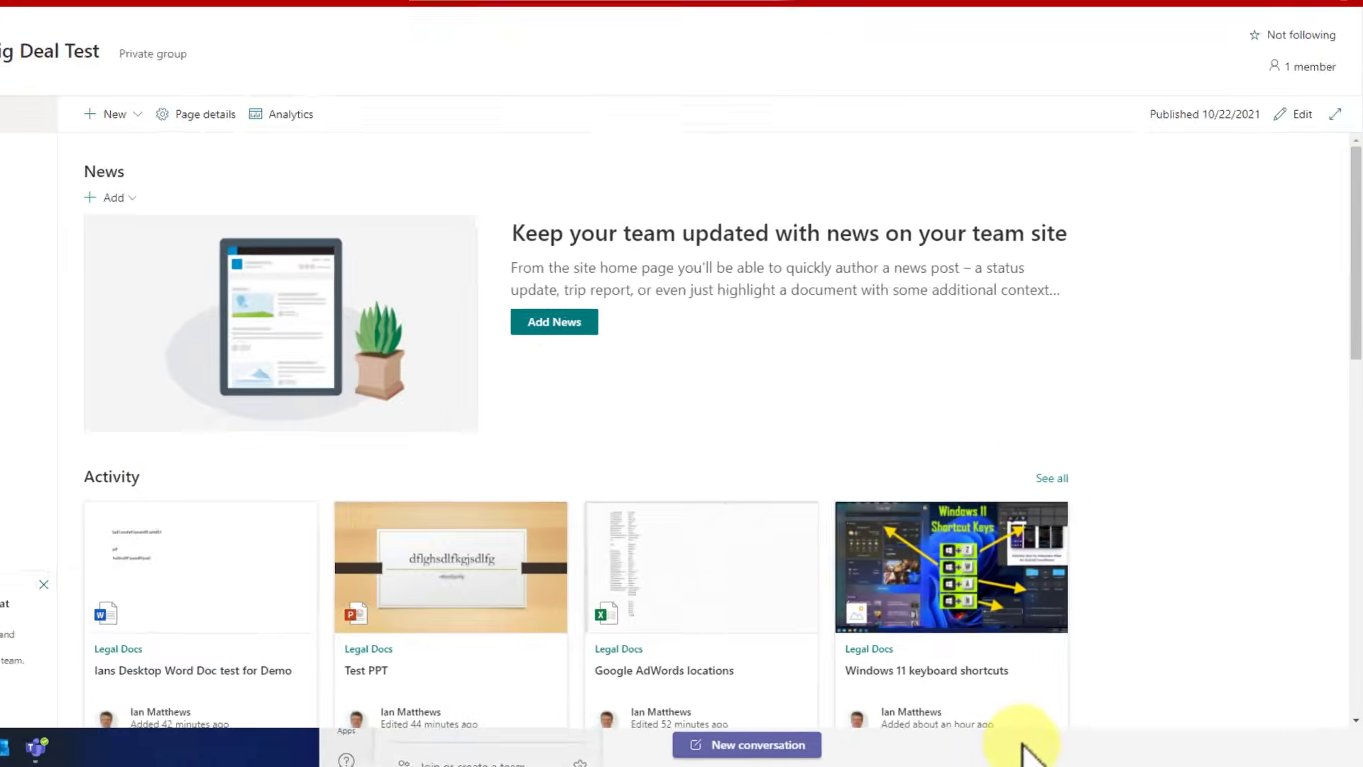
Open Big Deal Test's General channel Files, go up to Documents and open the Legal folder.
click(813, 733)
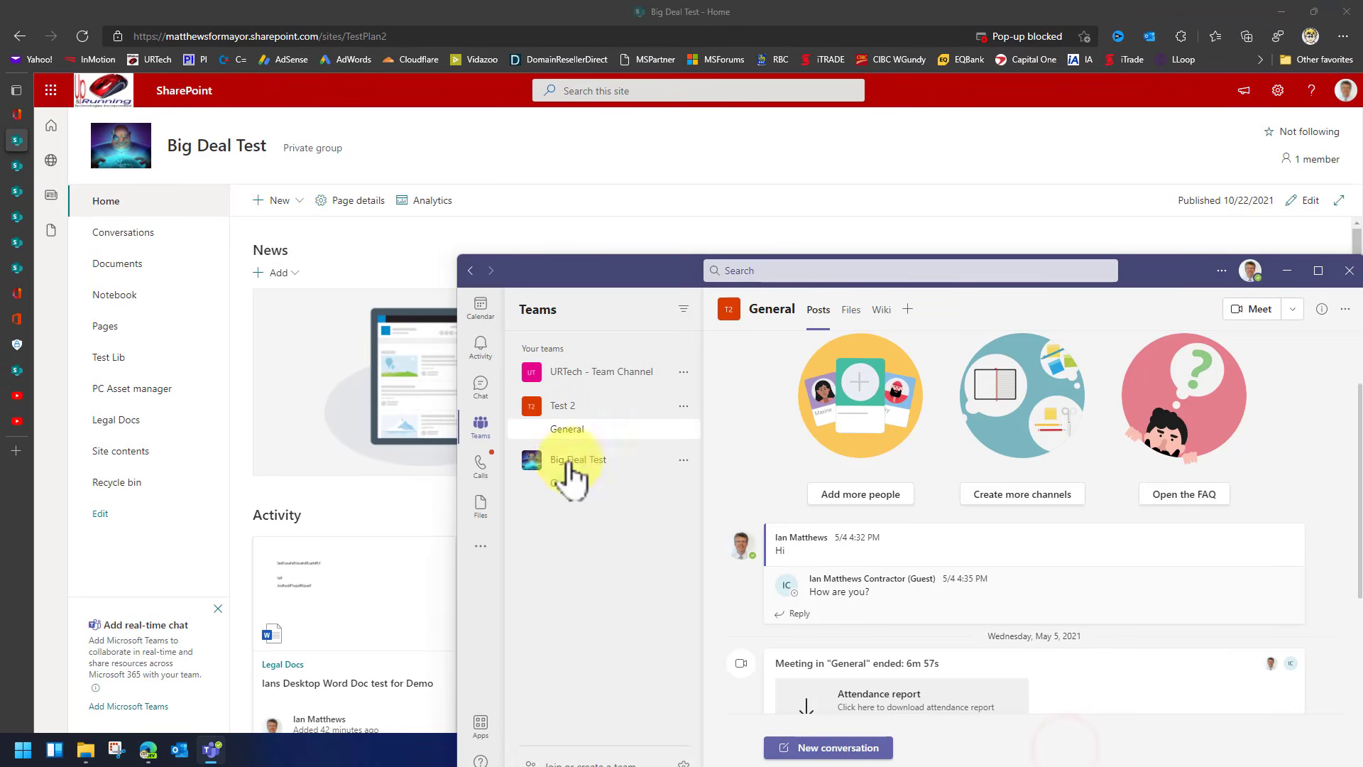
drag(1139, 278, 953, 99)
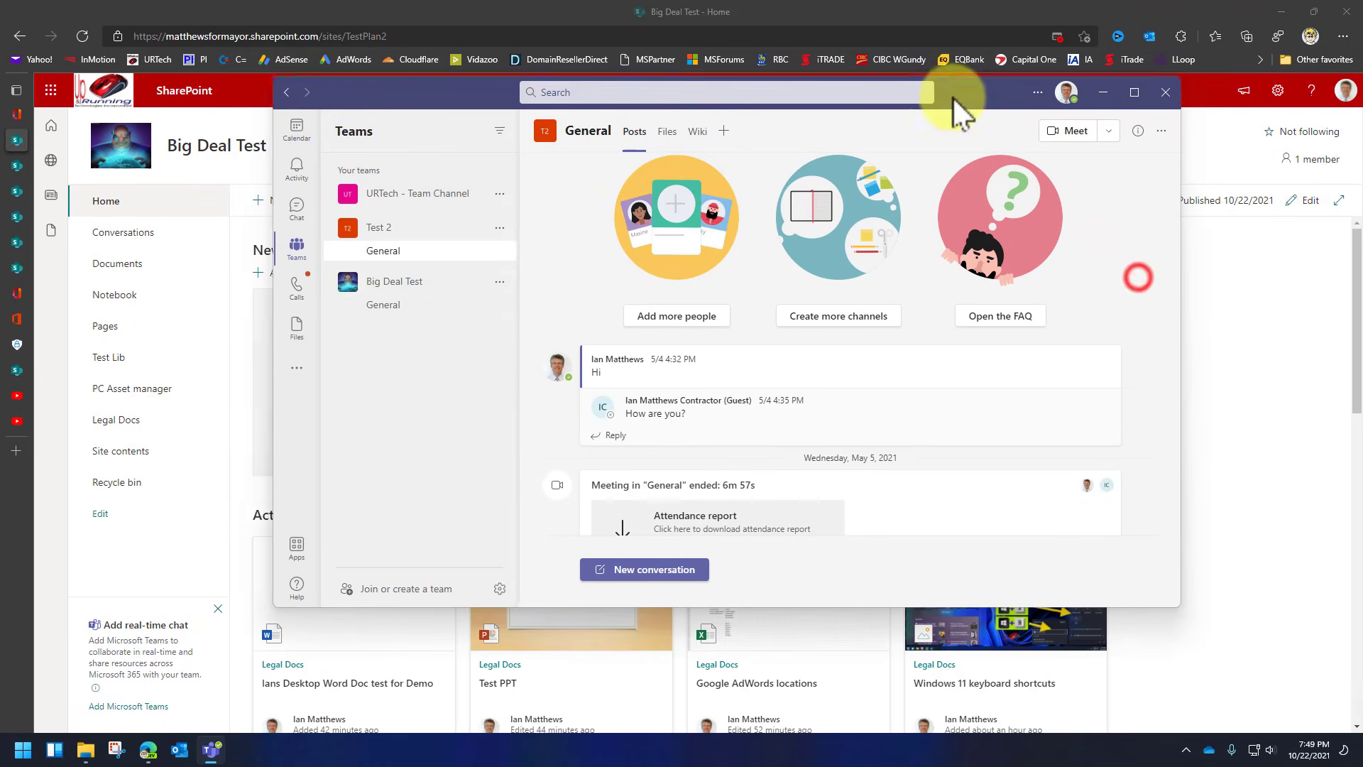
click(405, 287)
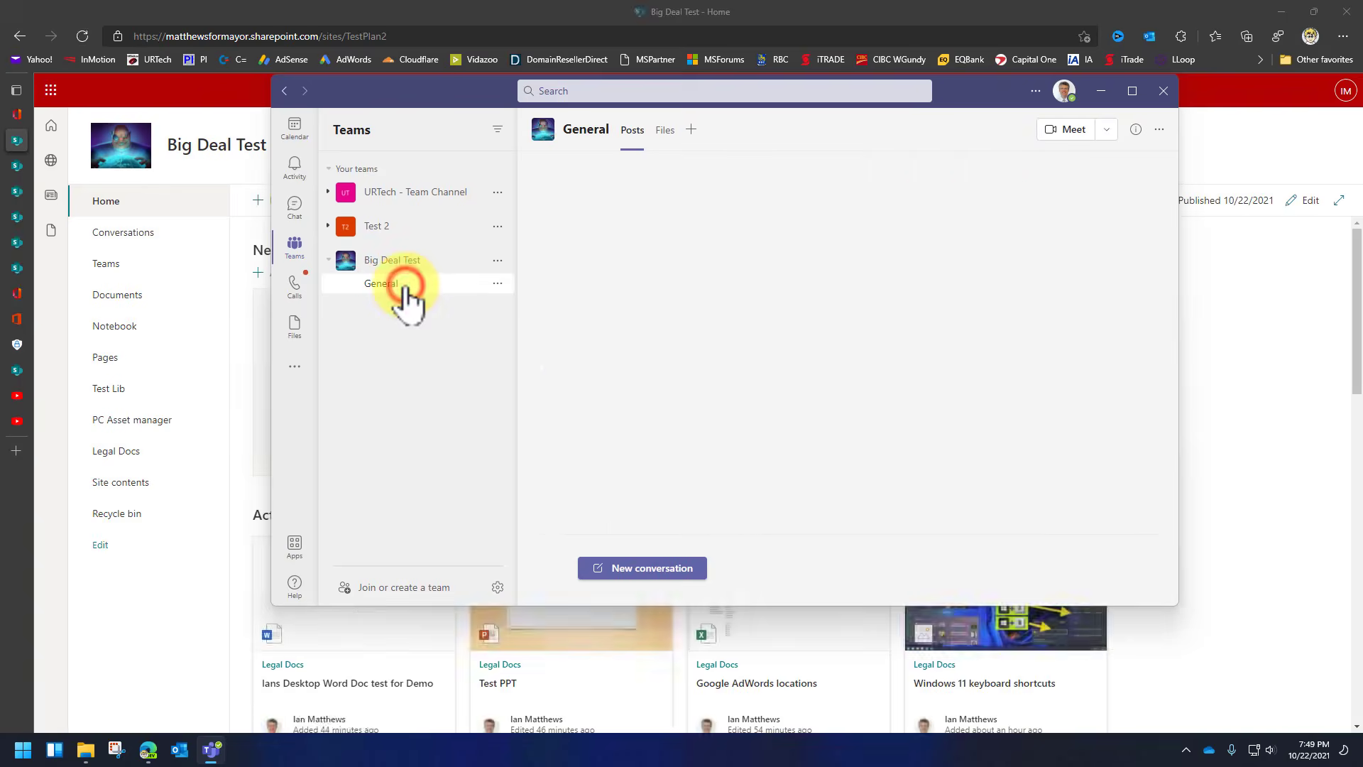
click(664, 131)
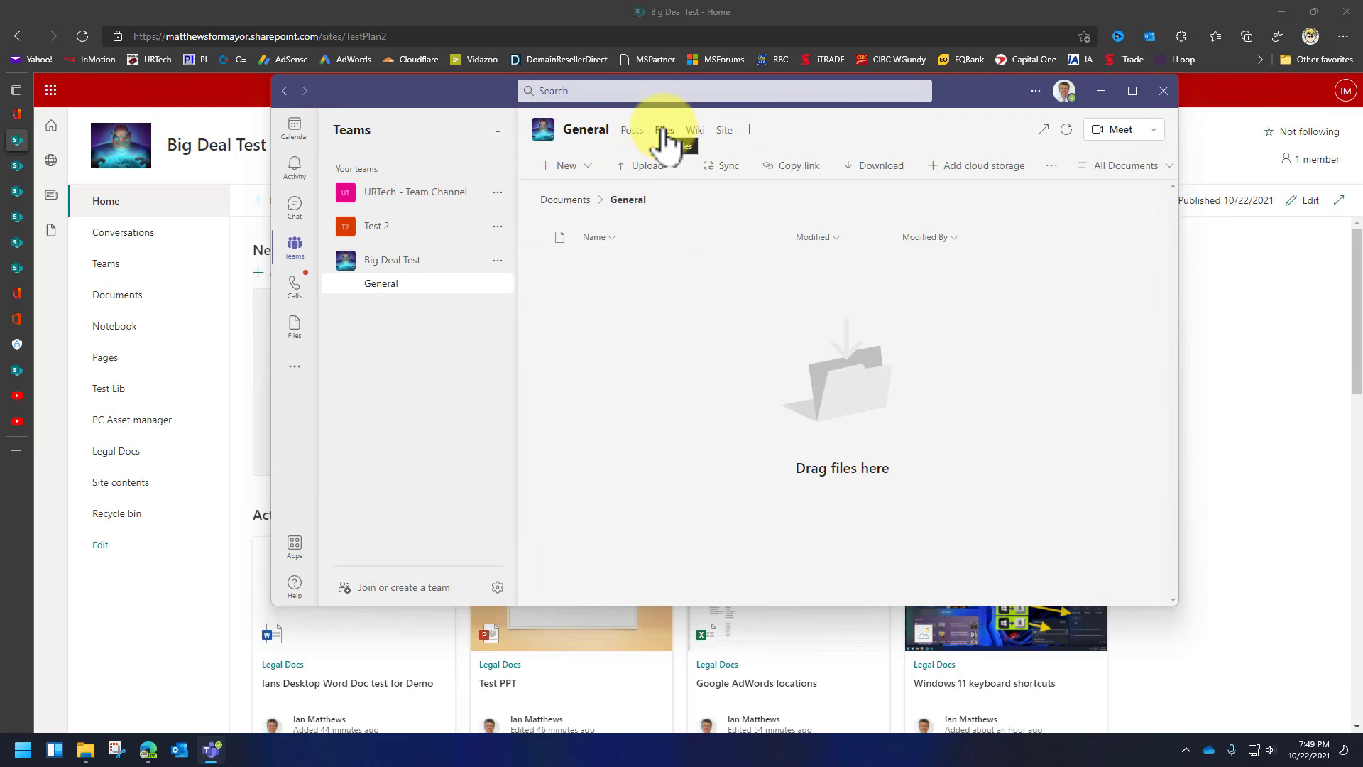
click(565, 200)
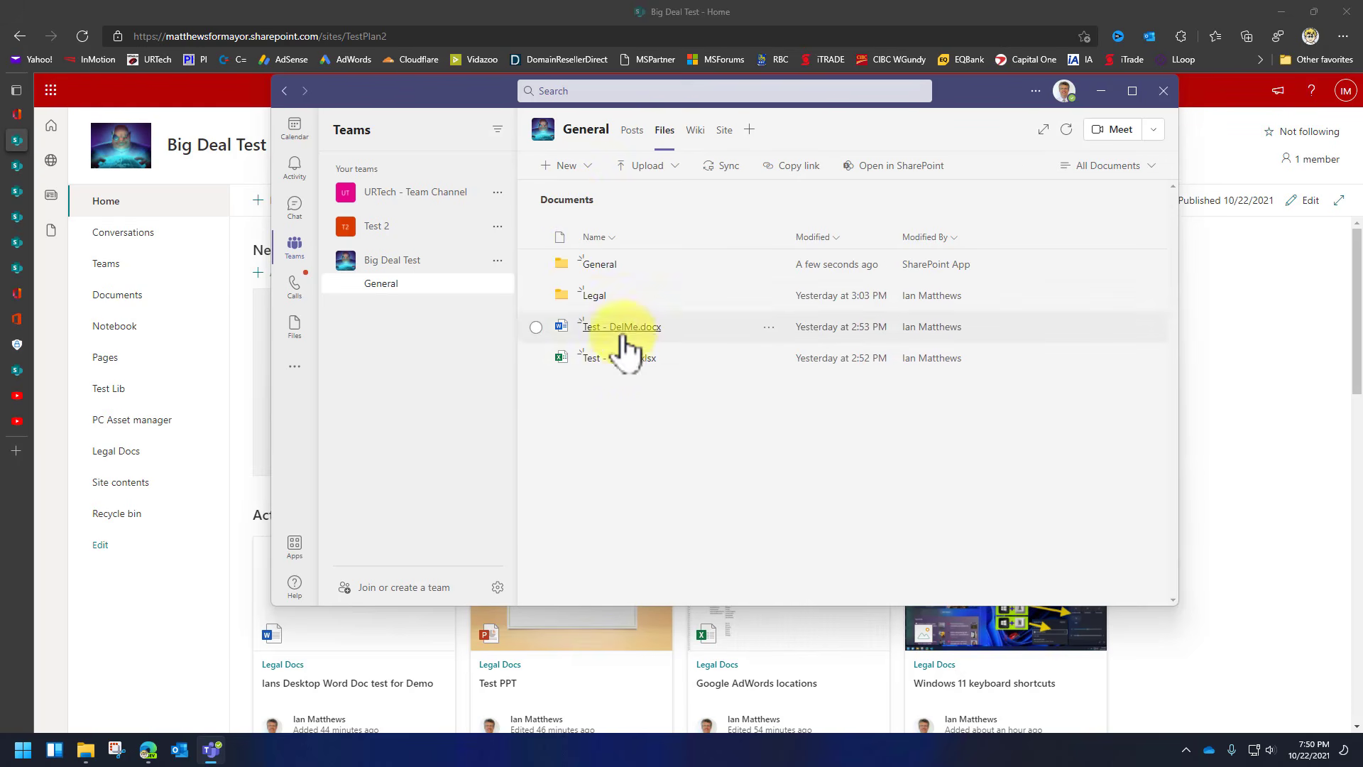
click(594, 295)
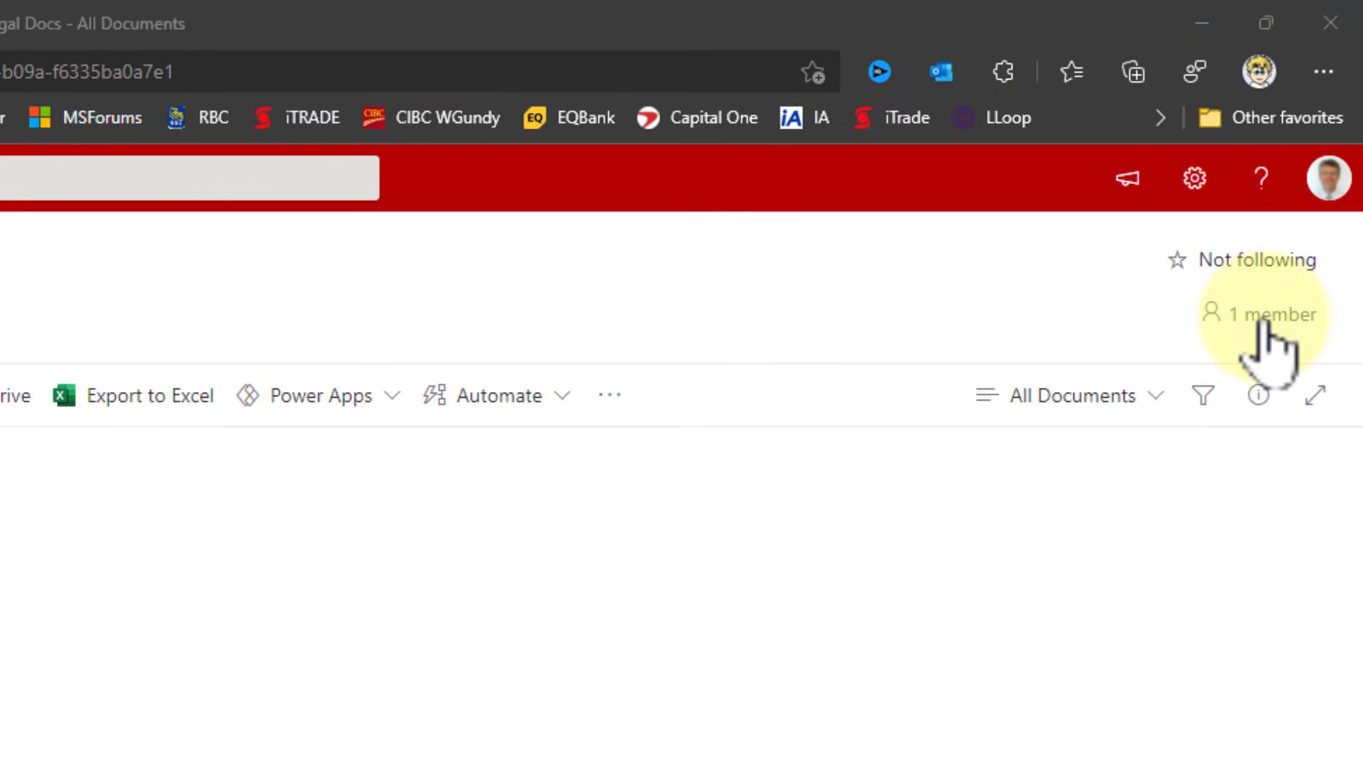
Pick two people to add to the site group, cancel instead, then open the SharePoint start page.
click(1263, 323)
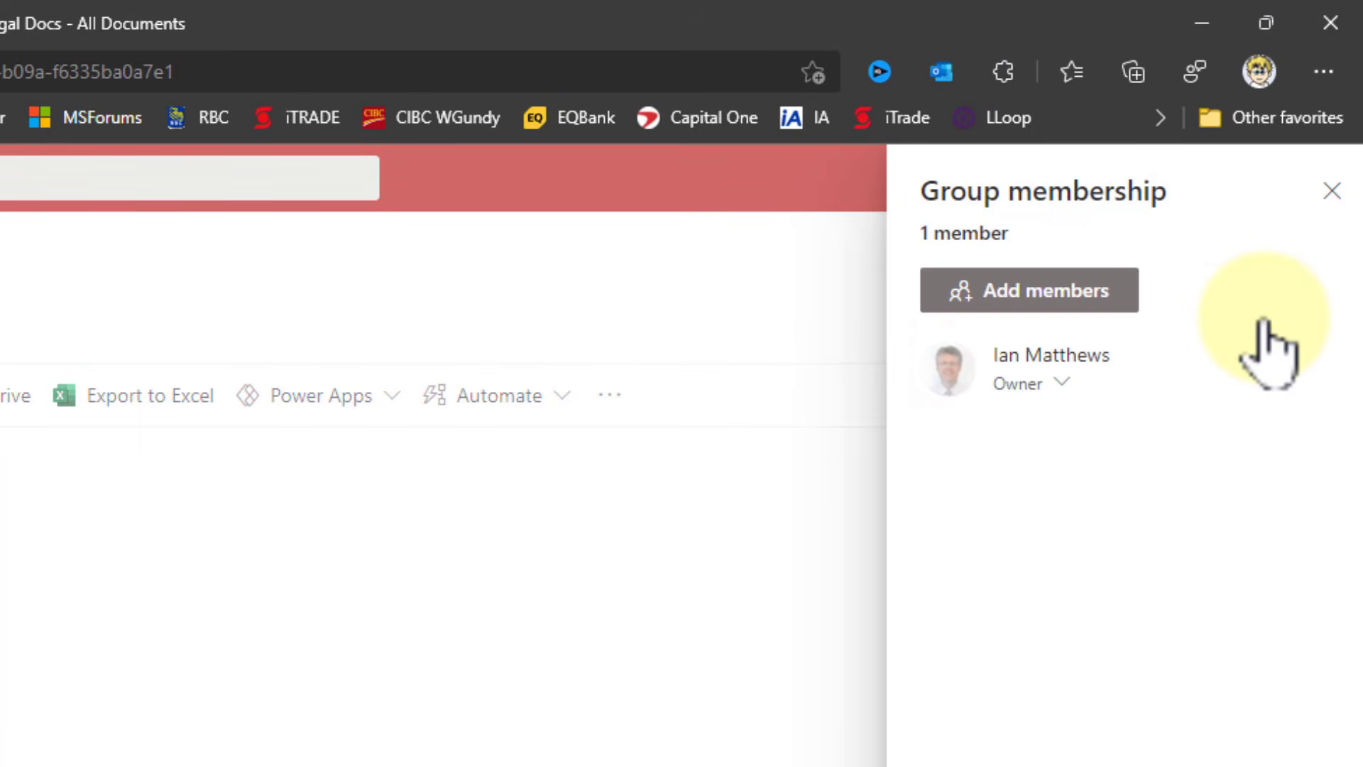
click(1080, 289)
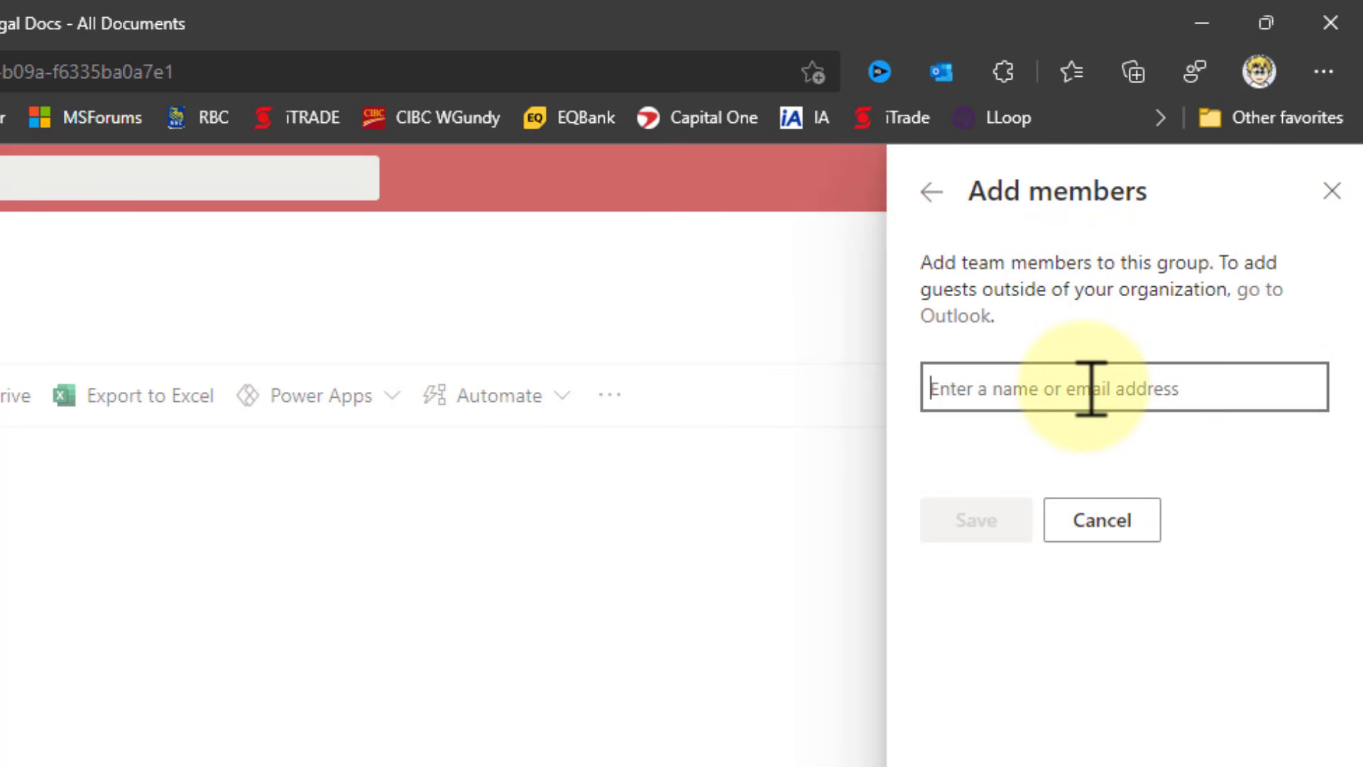
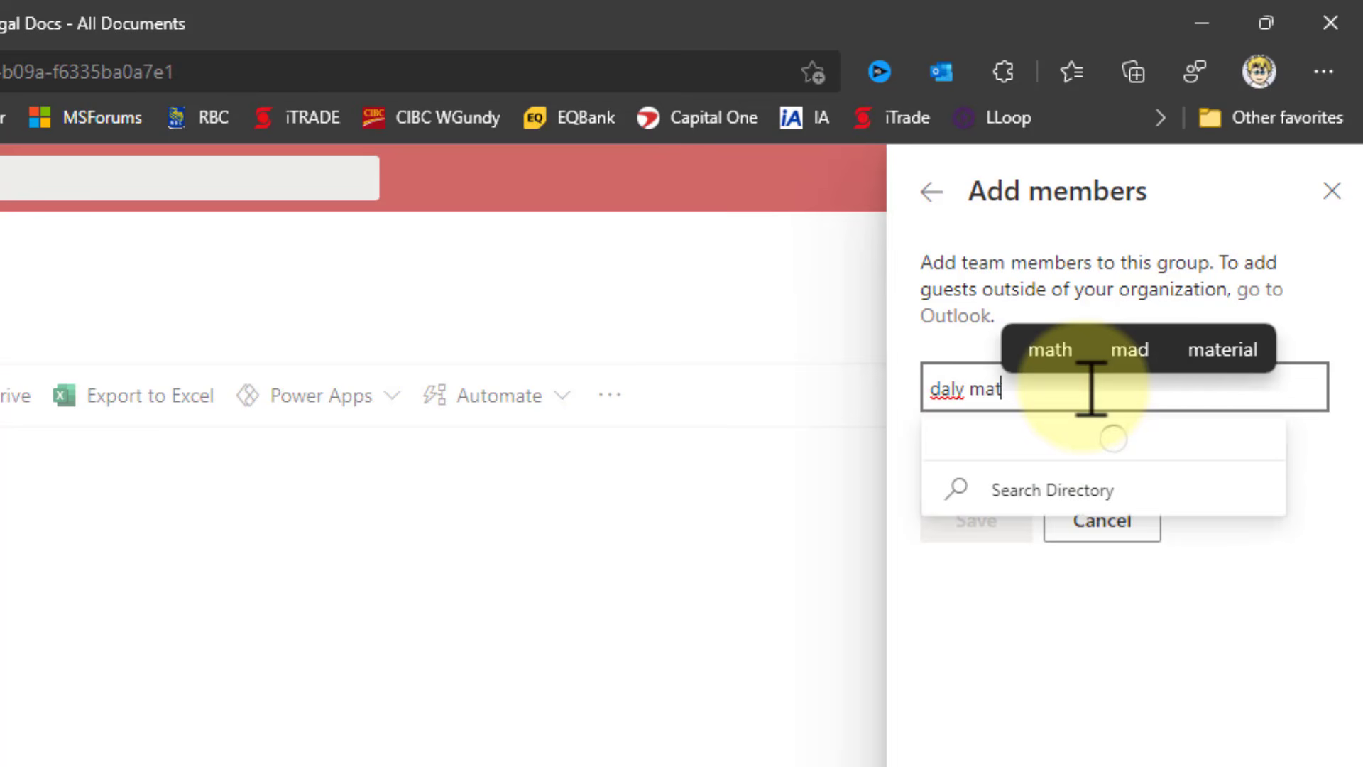
click(1087, 444)
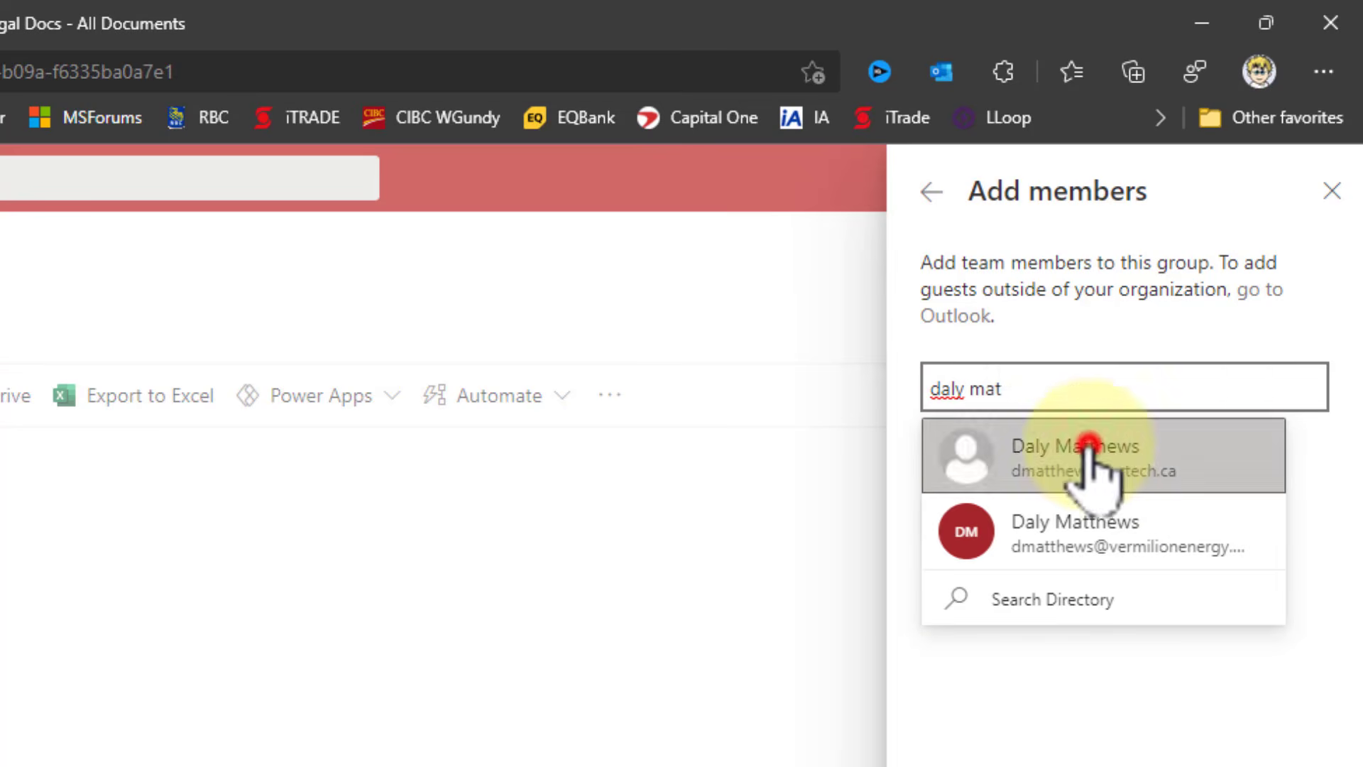
click(1030, 380)
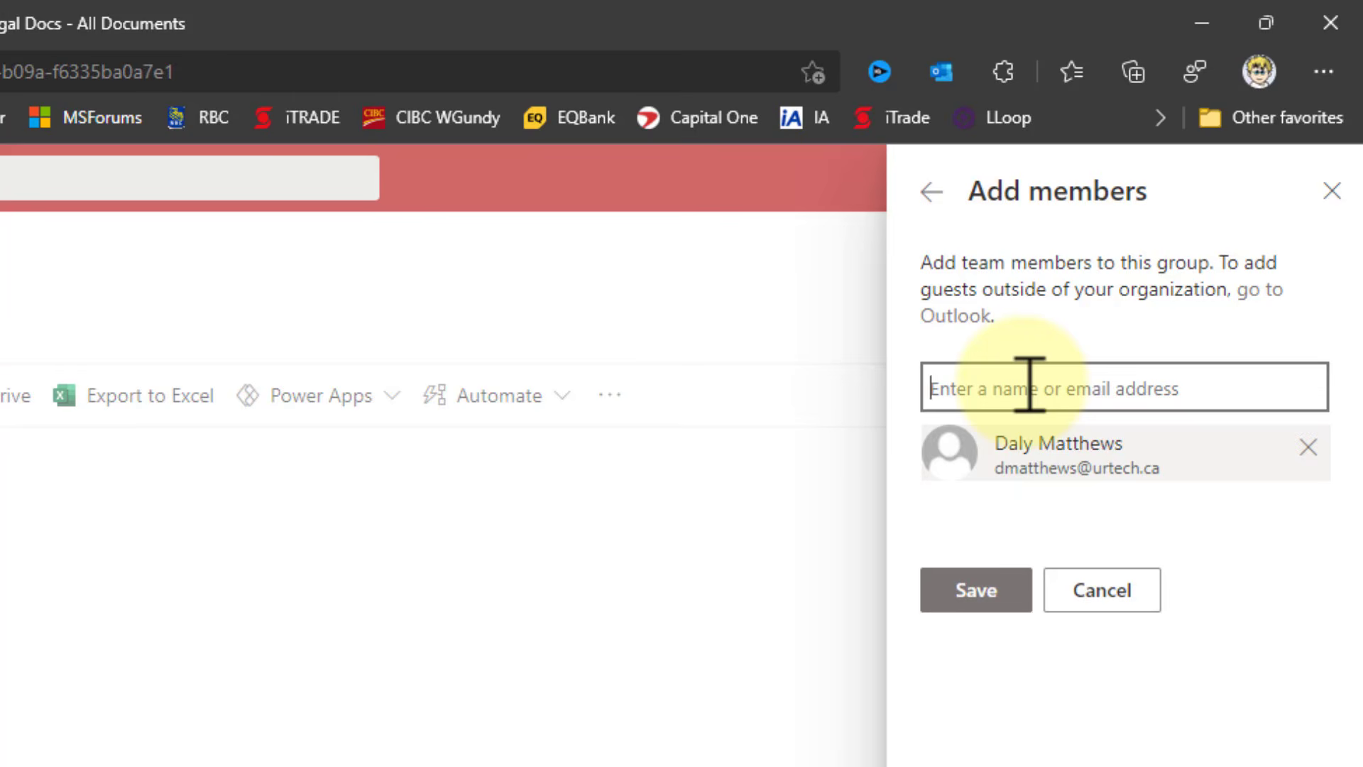
text(brynn)
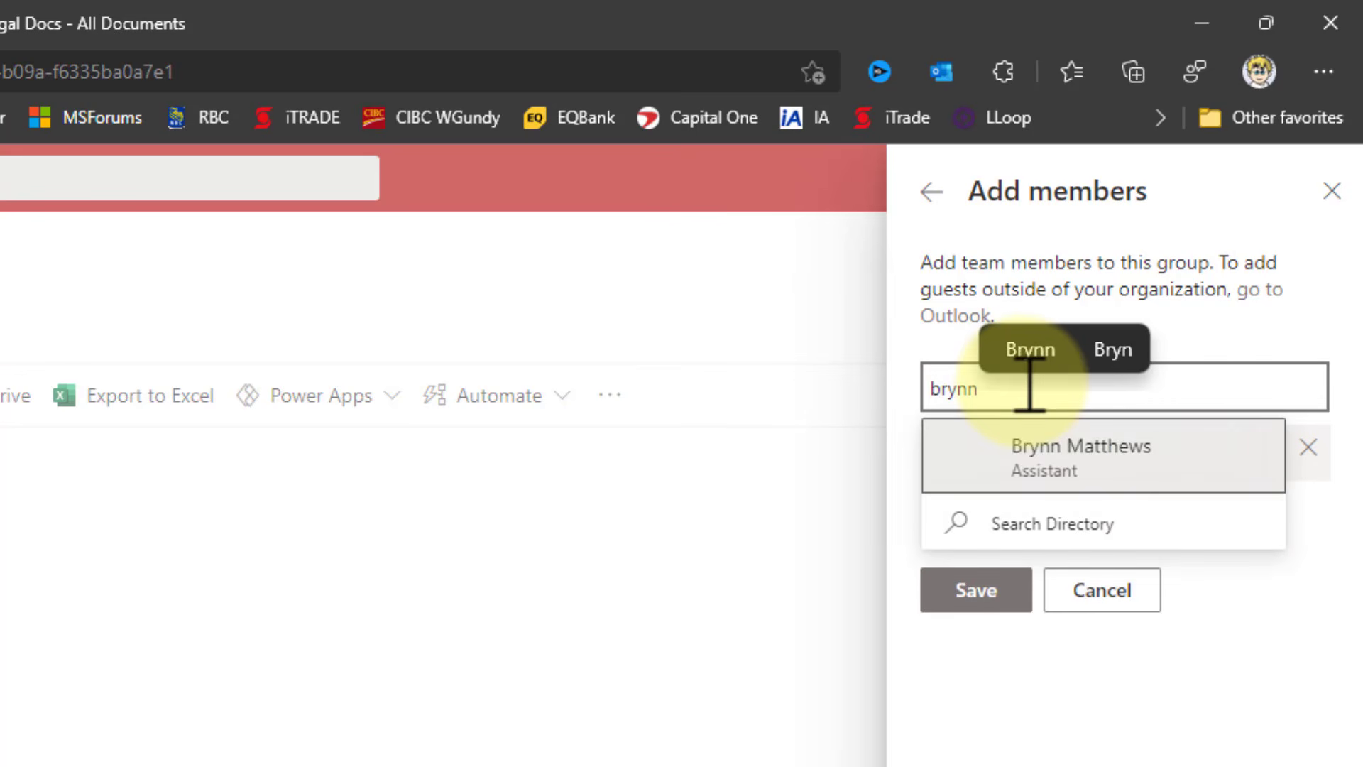
click(1054, 472)
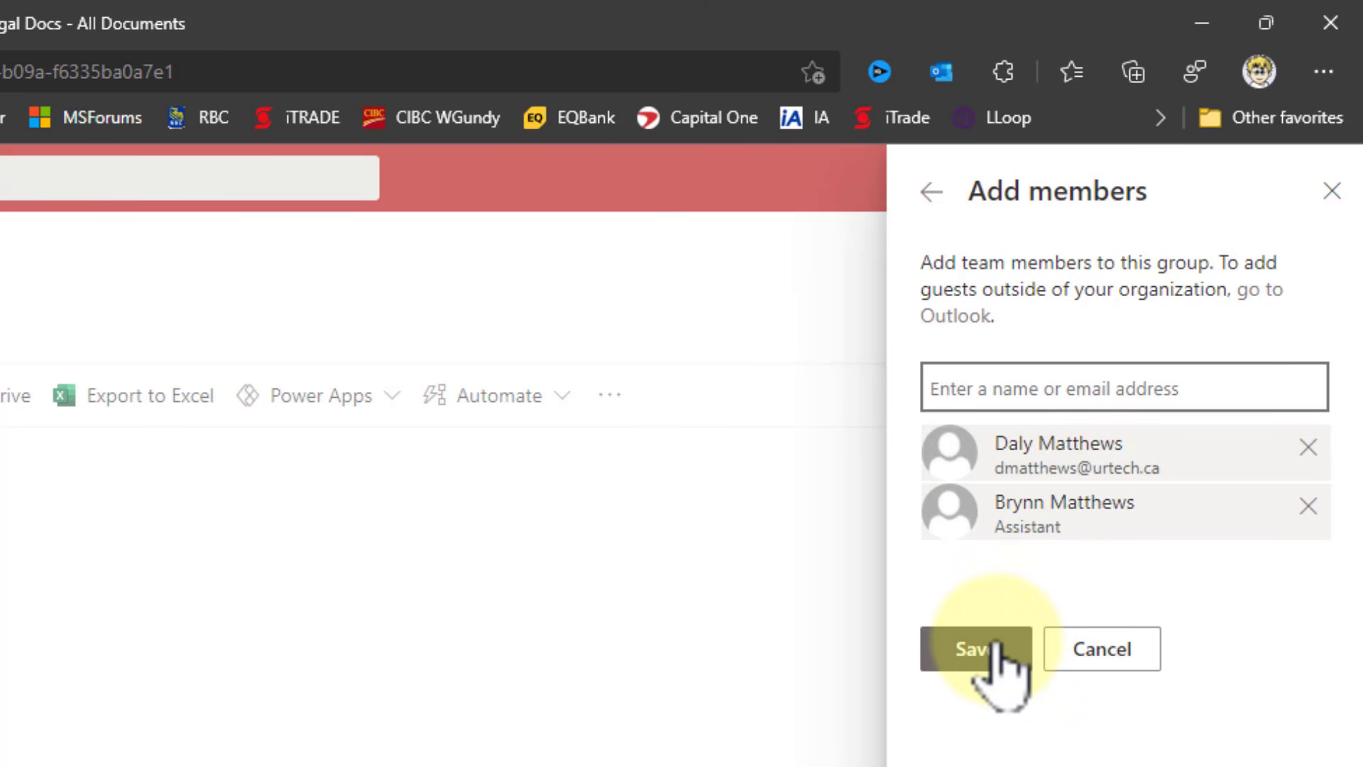
click(1099, 646)
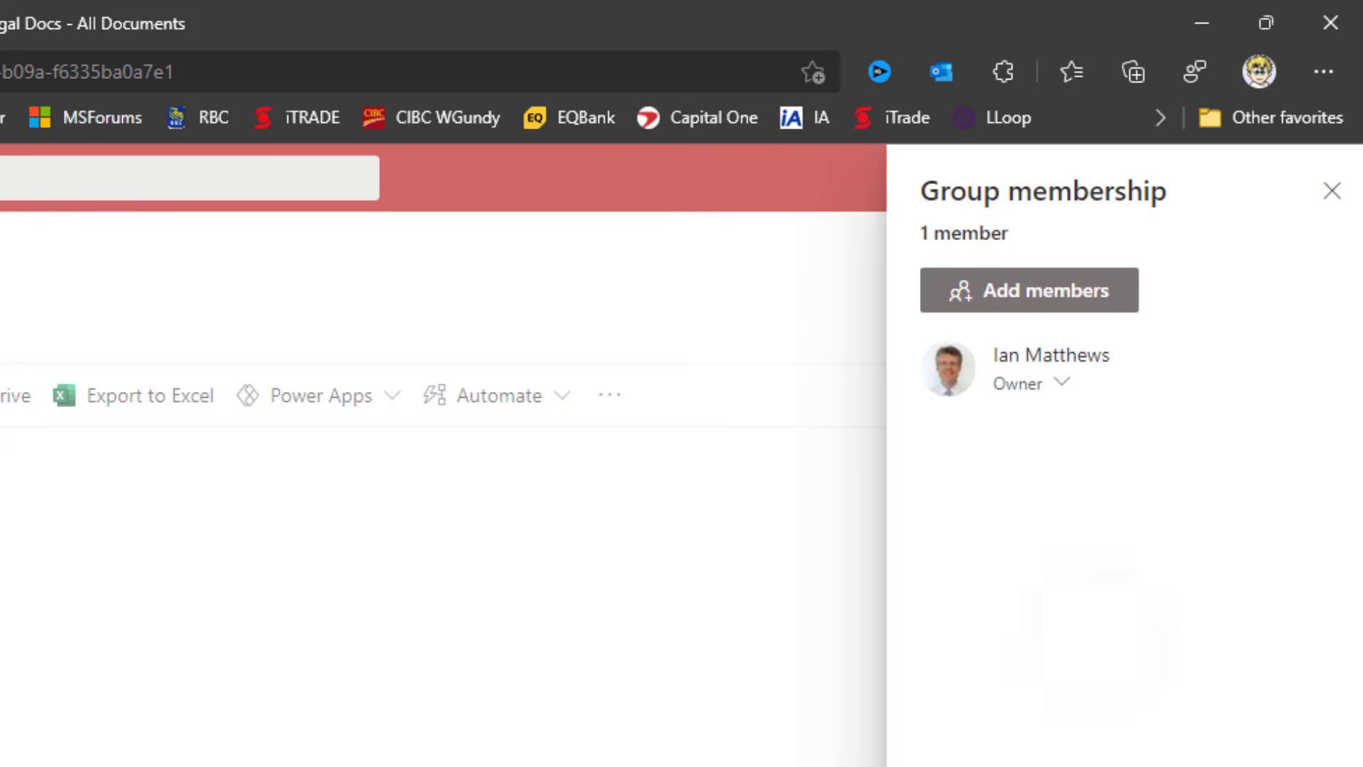
click(14, 115)
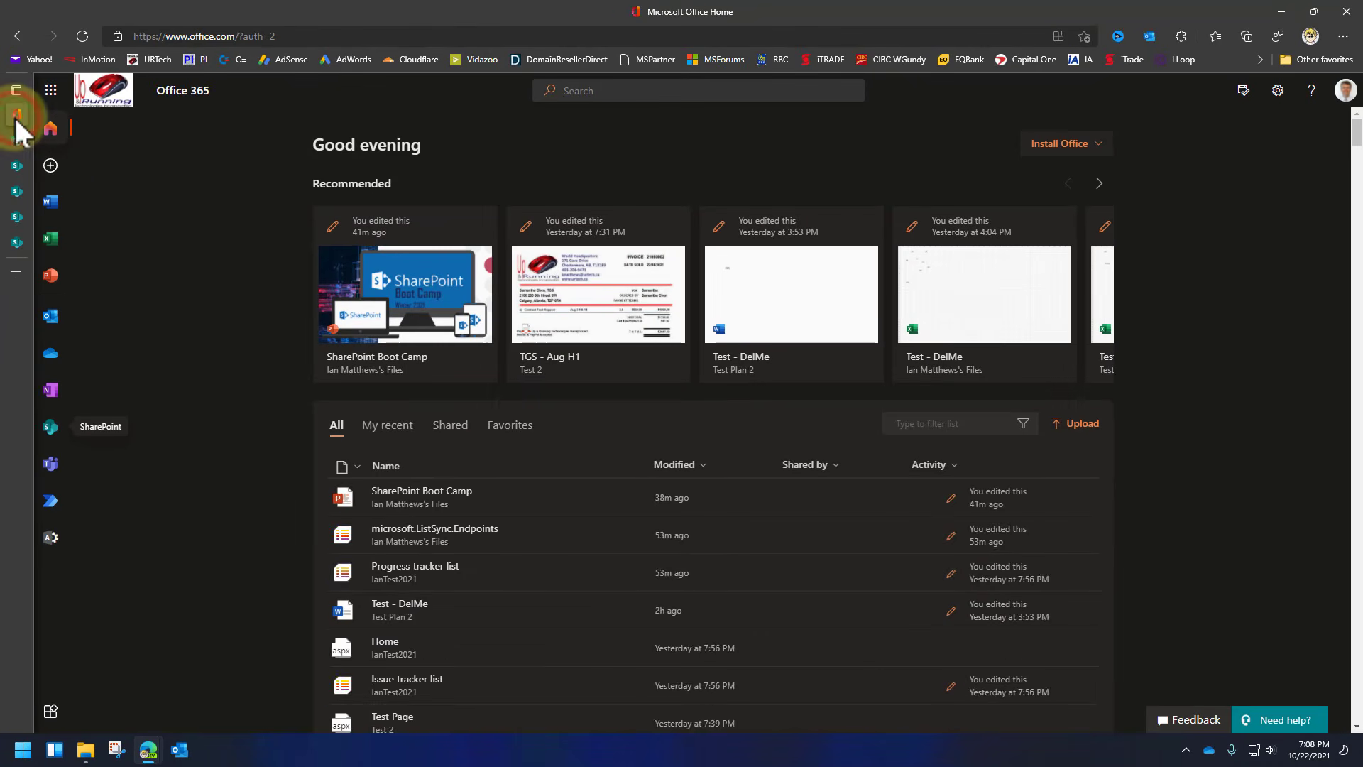
click(50, 426)
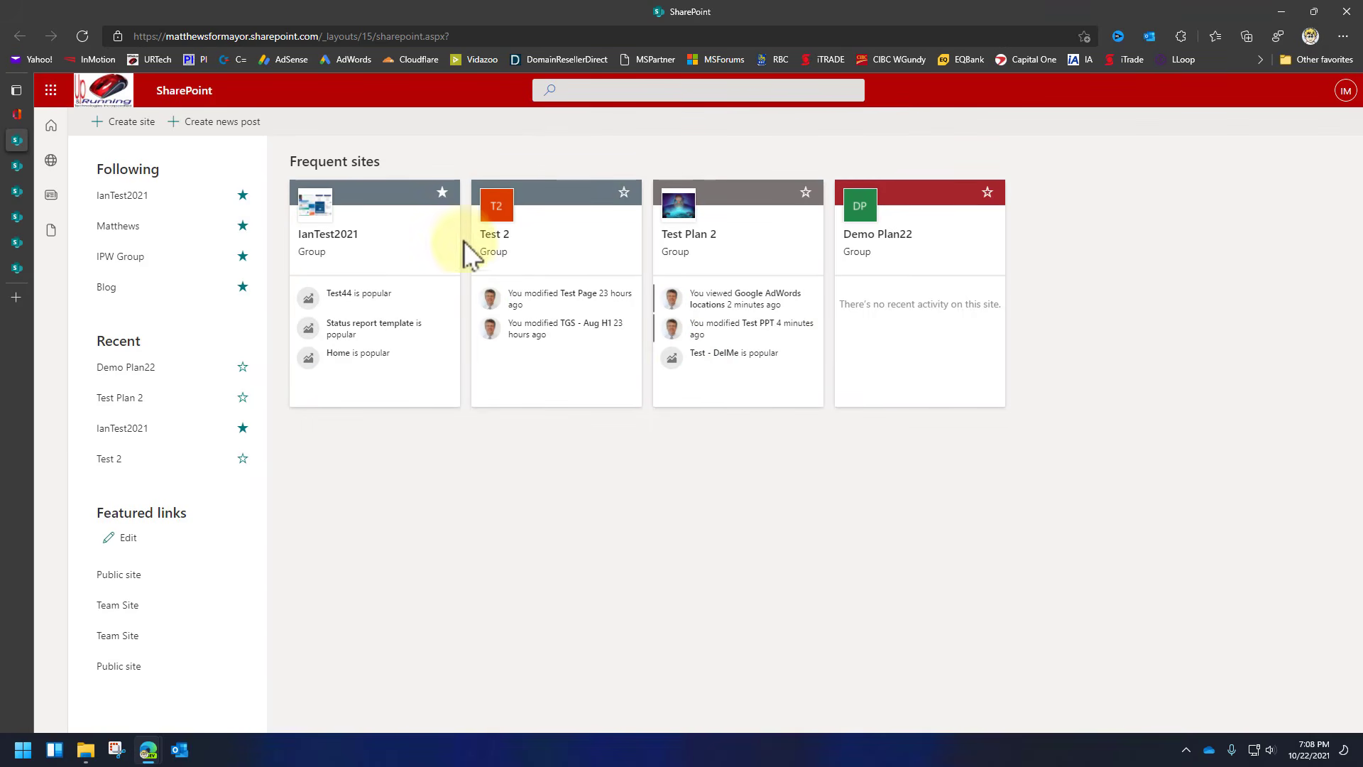
Go to Test Plan 2's Legal Docs and open the actions menu for Google AdWords locations.xlsx.
click(726, 268)
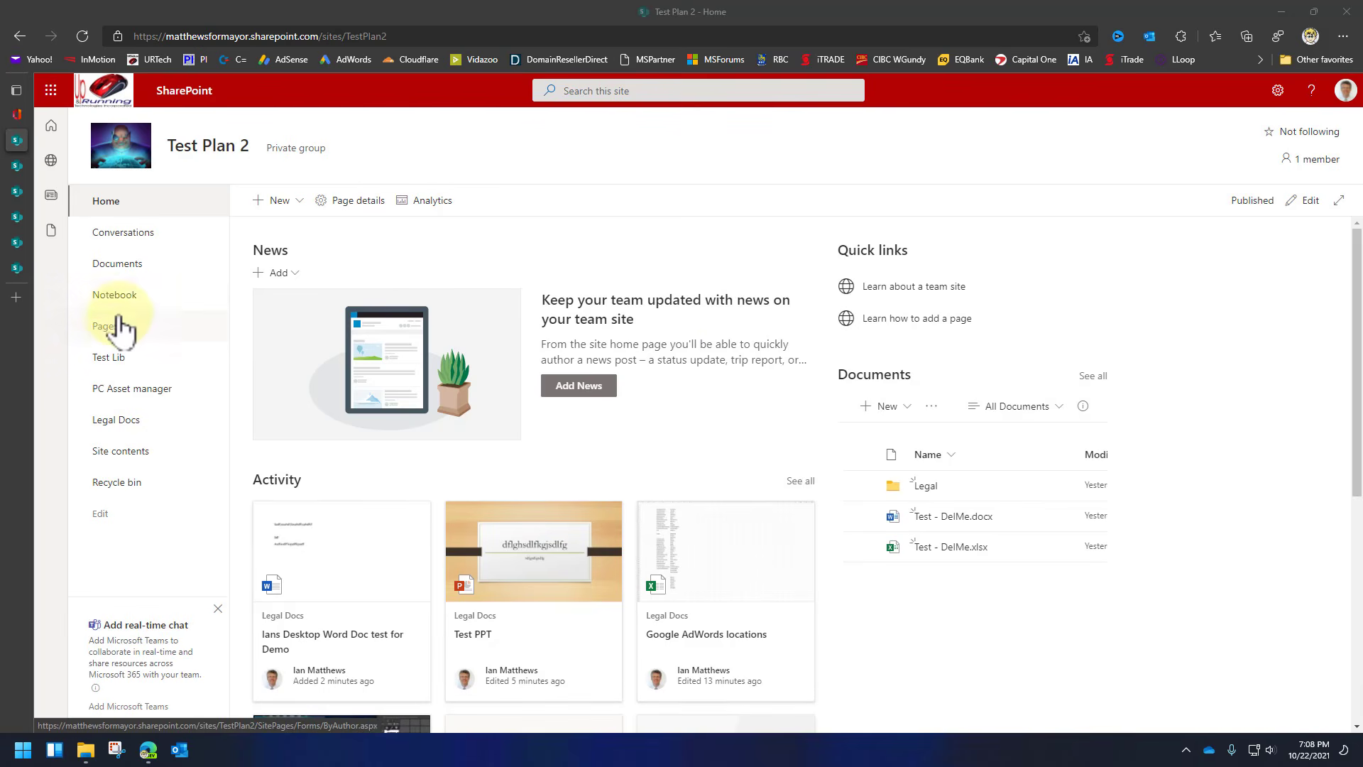
click(119, 421)
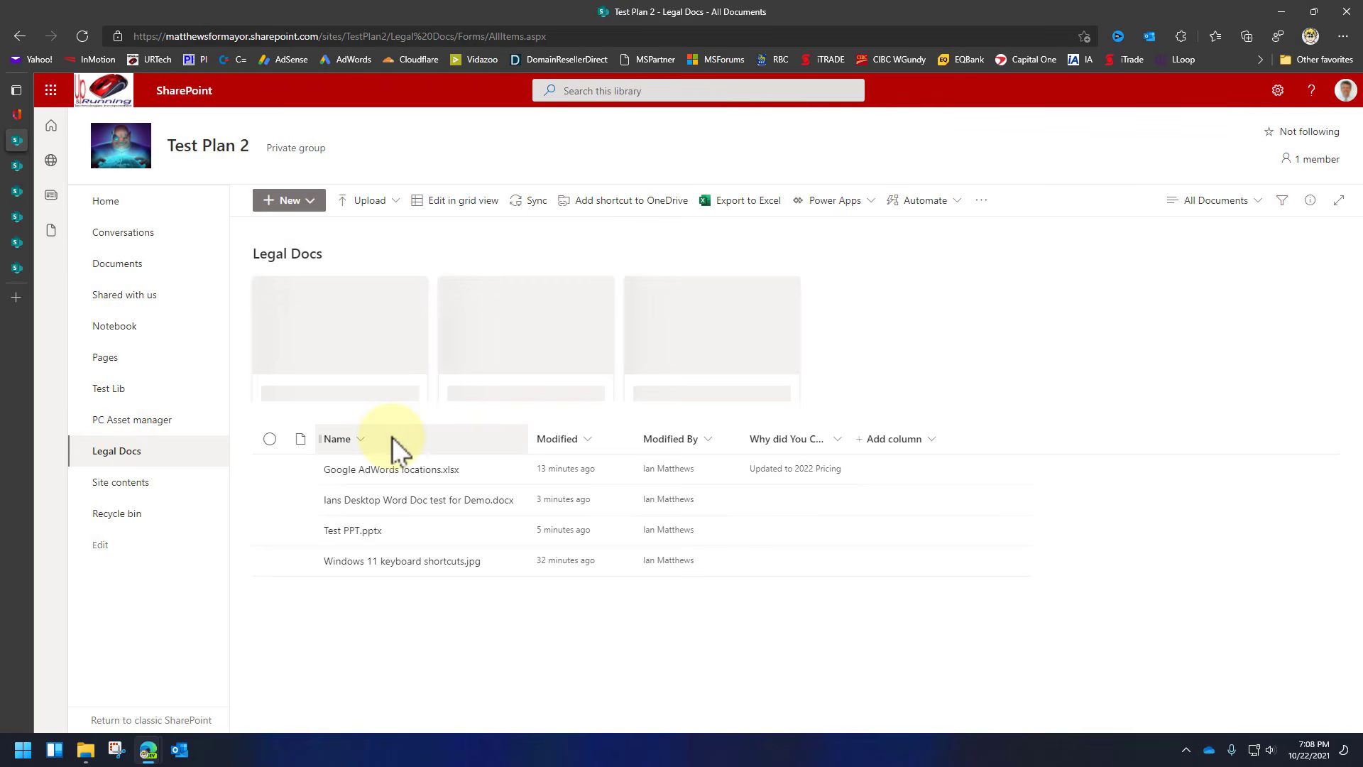
mouse_move(508, 502)
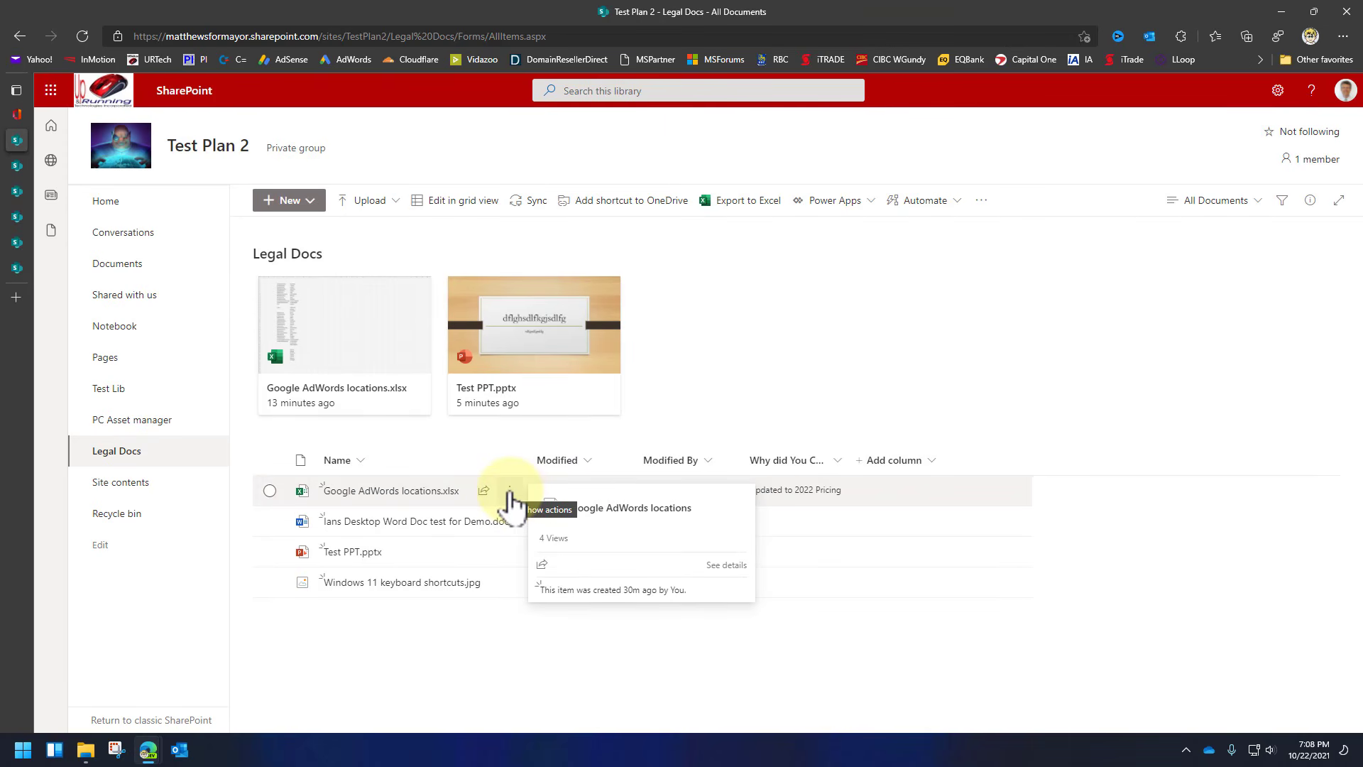
click(510, 495)
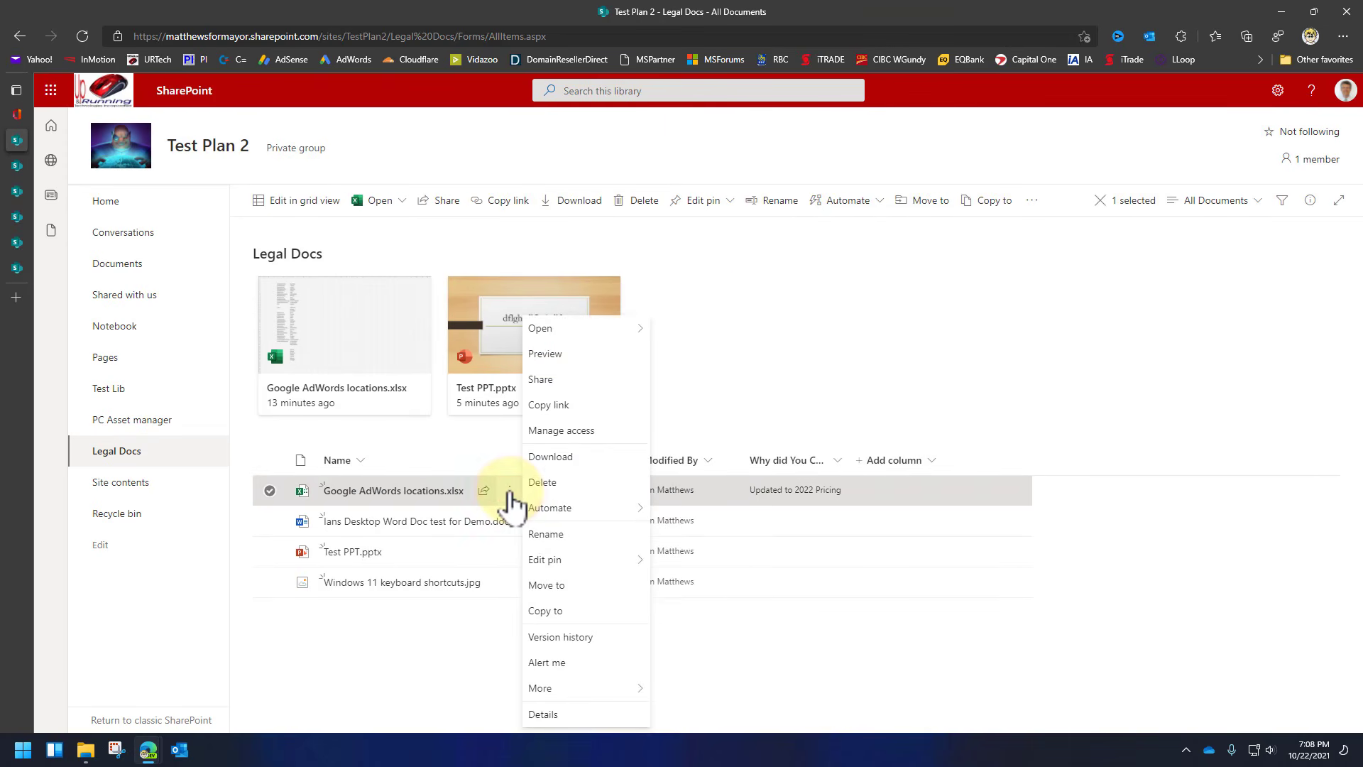
Share the AdWords spreadsheet, adding an external e-mail address as the recipient.
click(545, 383)
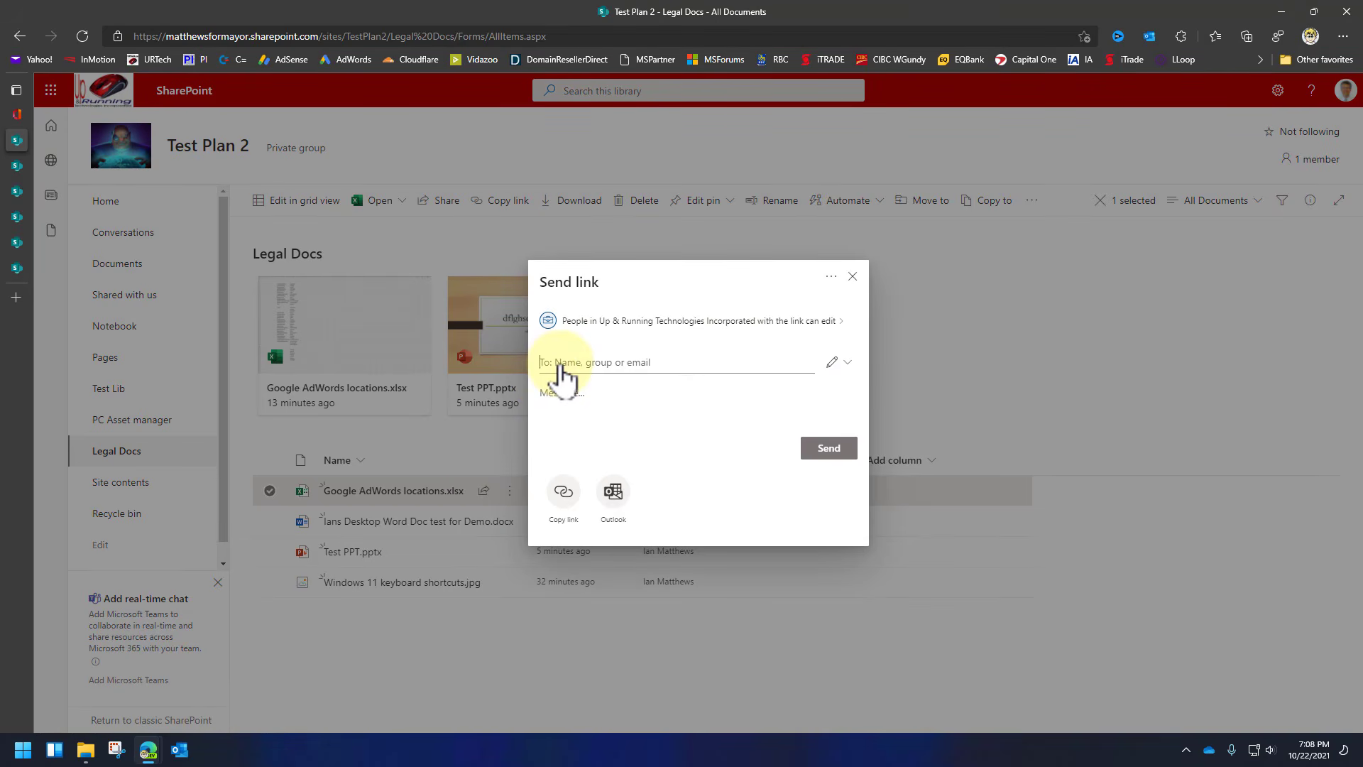
click(560, 366)
text(calgary)
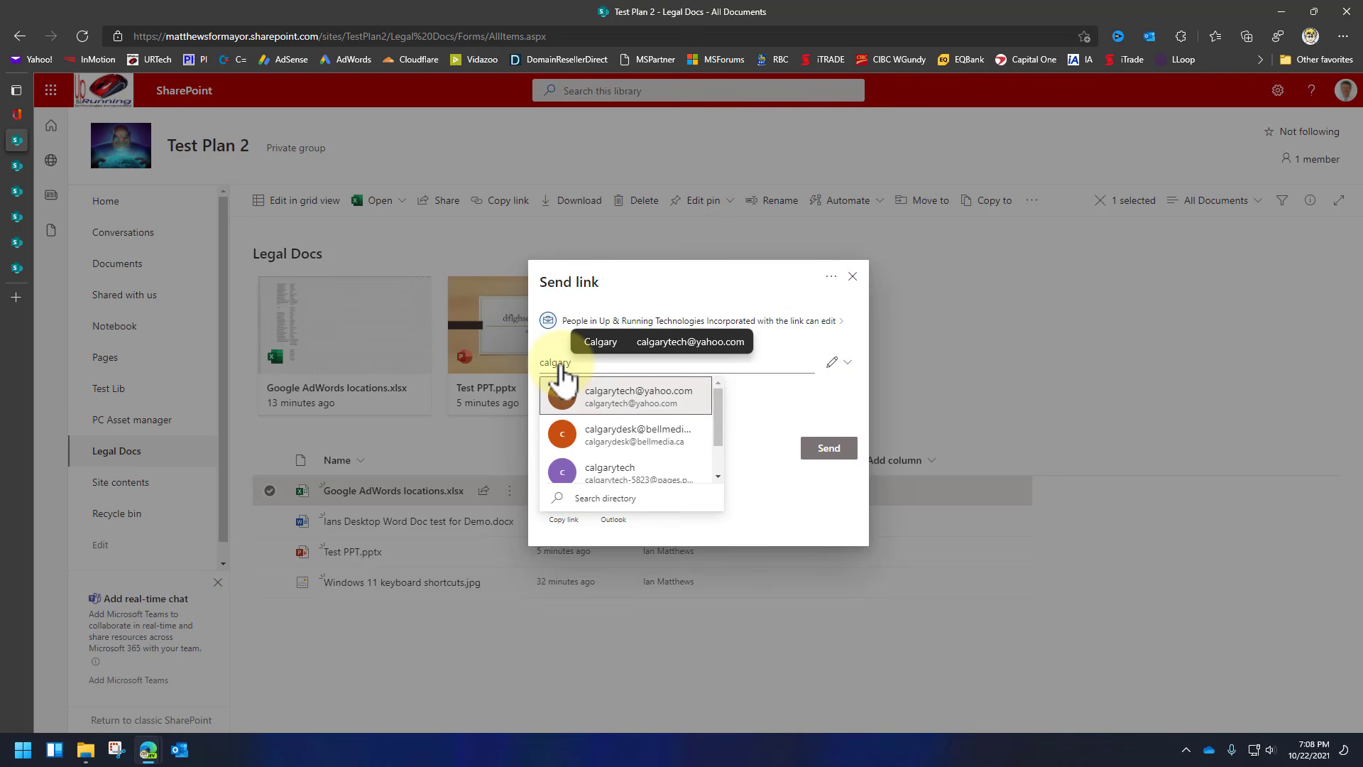
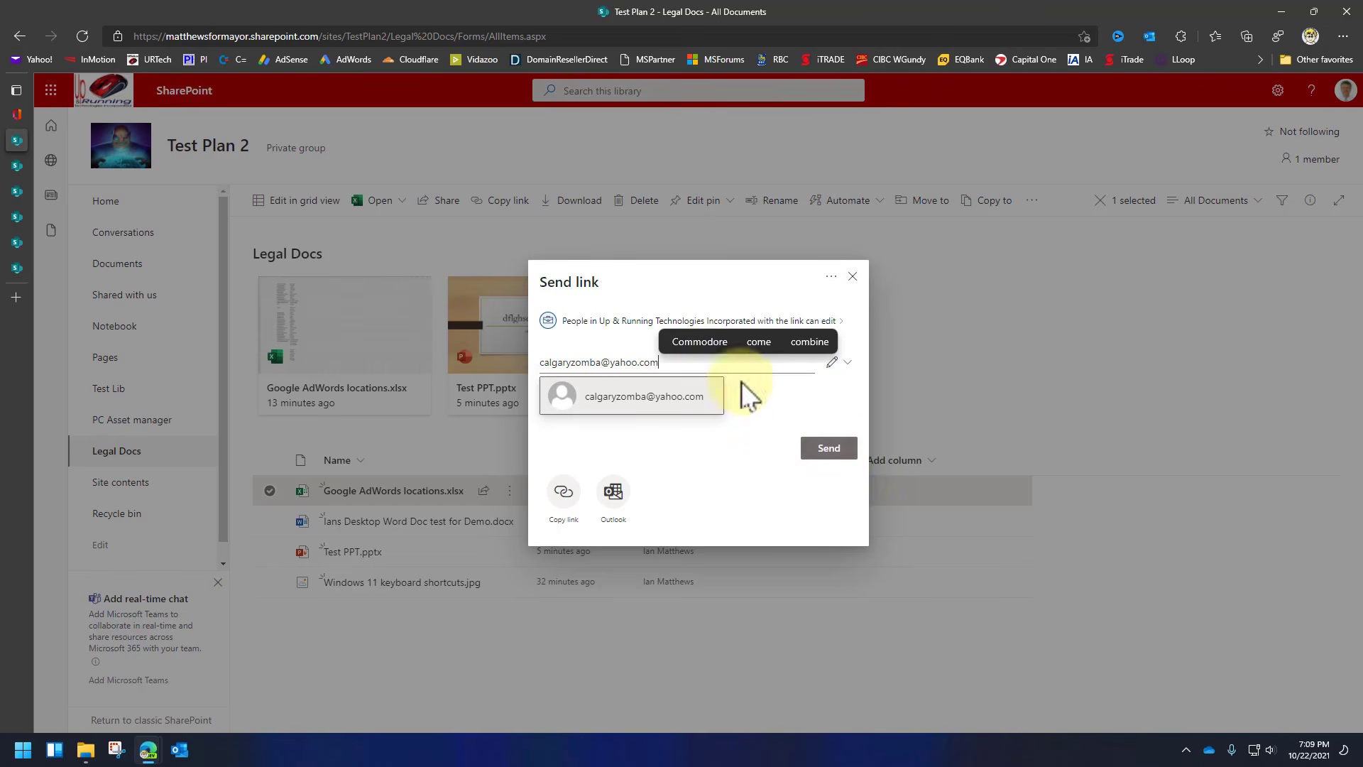
click(690, 397)
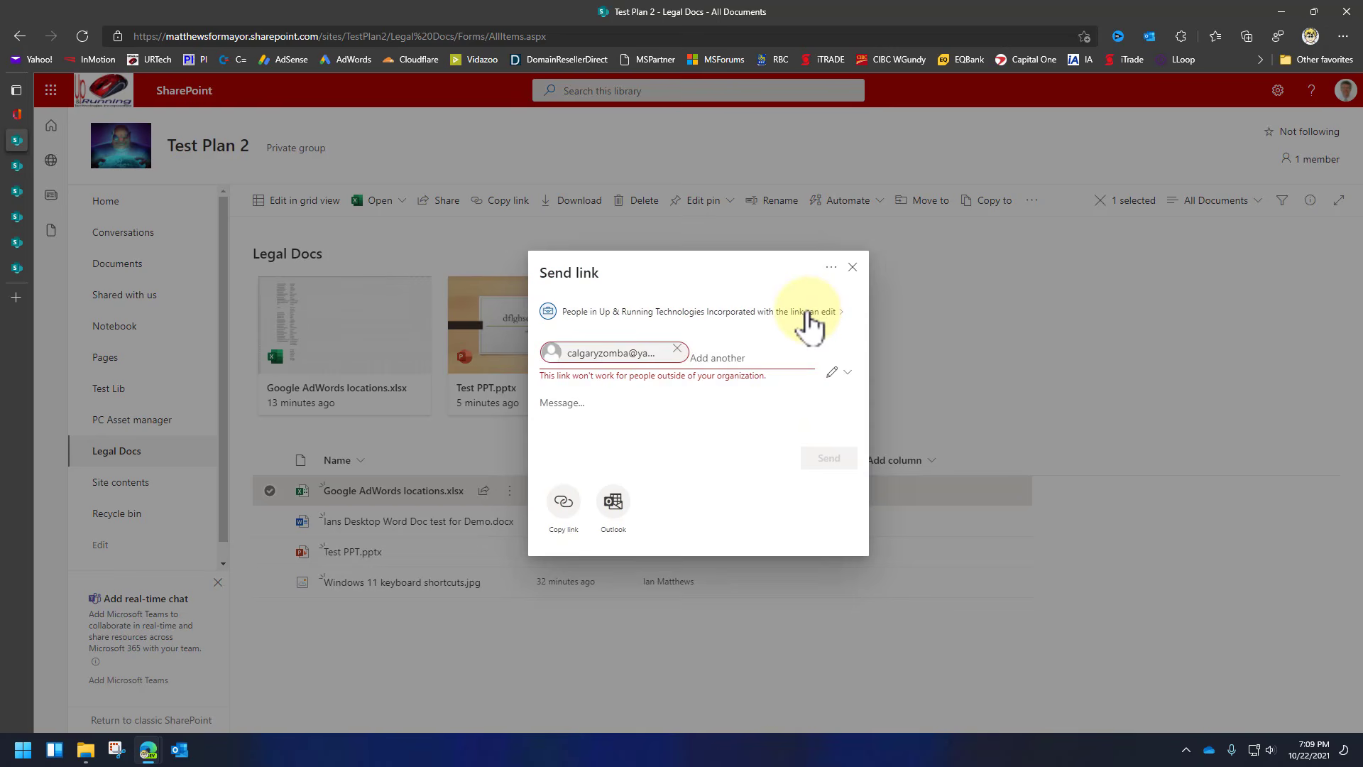
Make the link Specific people with editing disabled, then close the sharing window unsent.
click(807, 312)
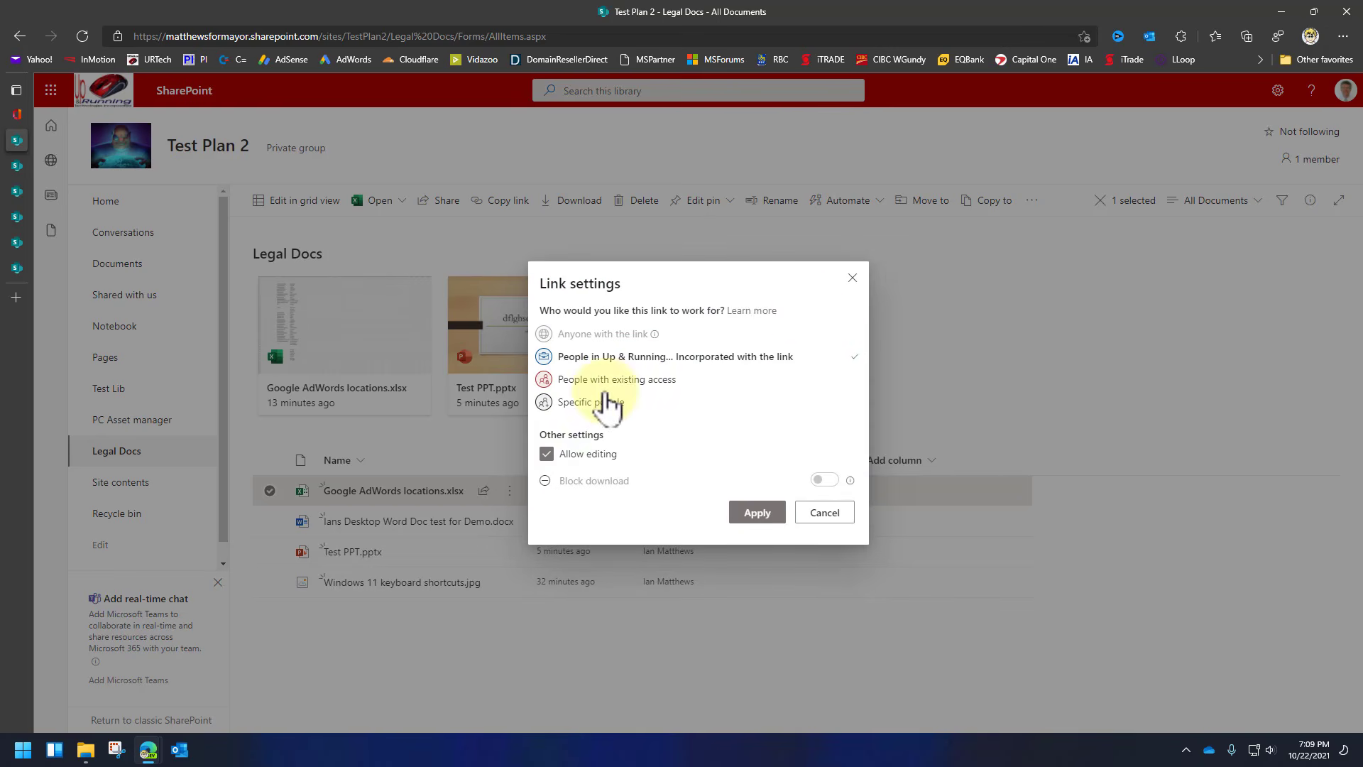
click(569, 403)
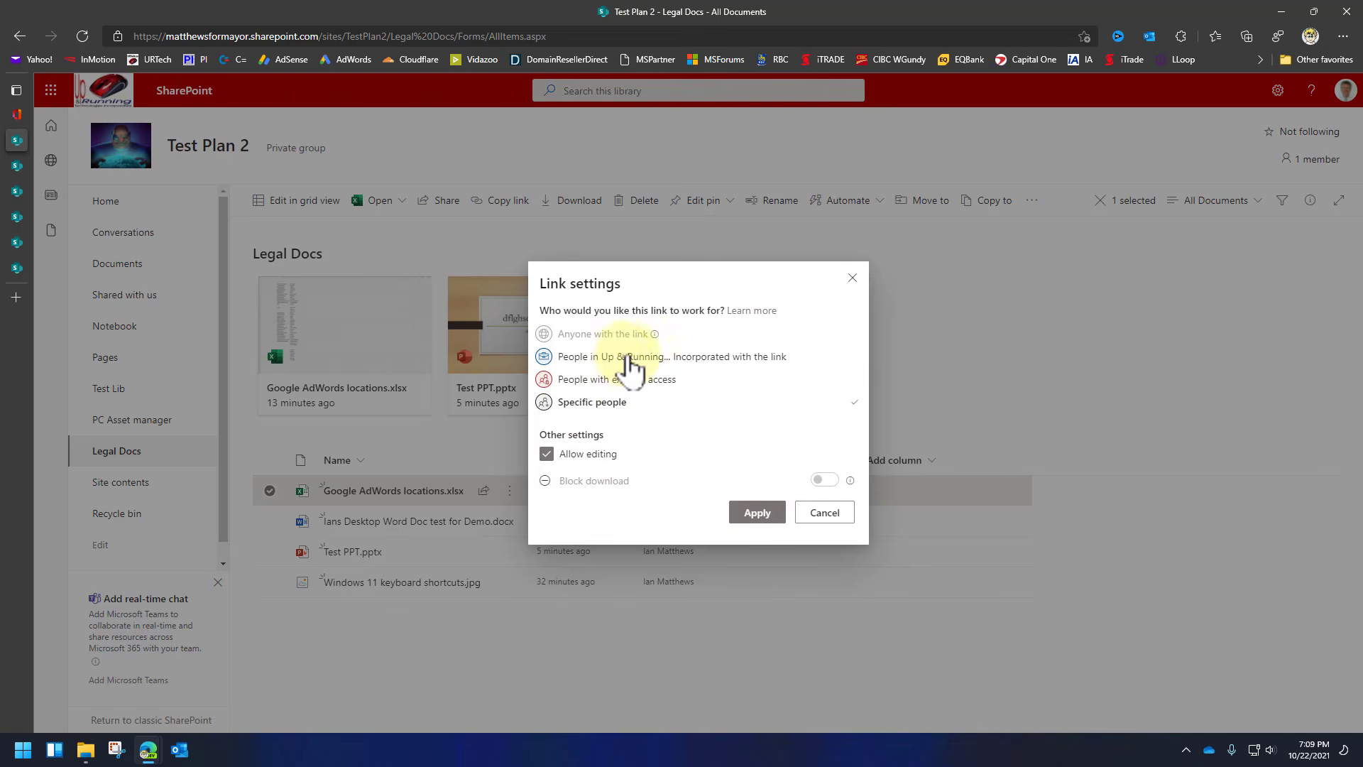
click(756, 514)
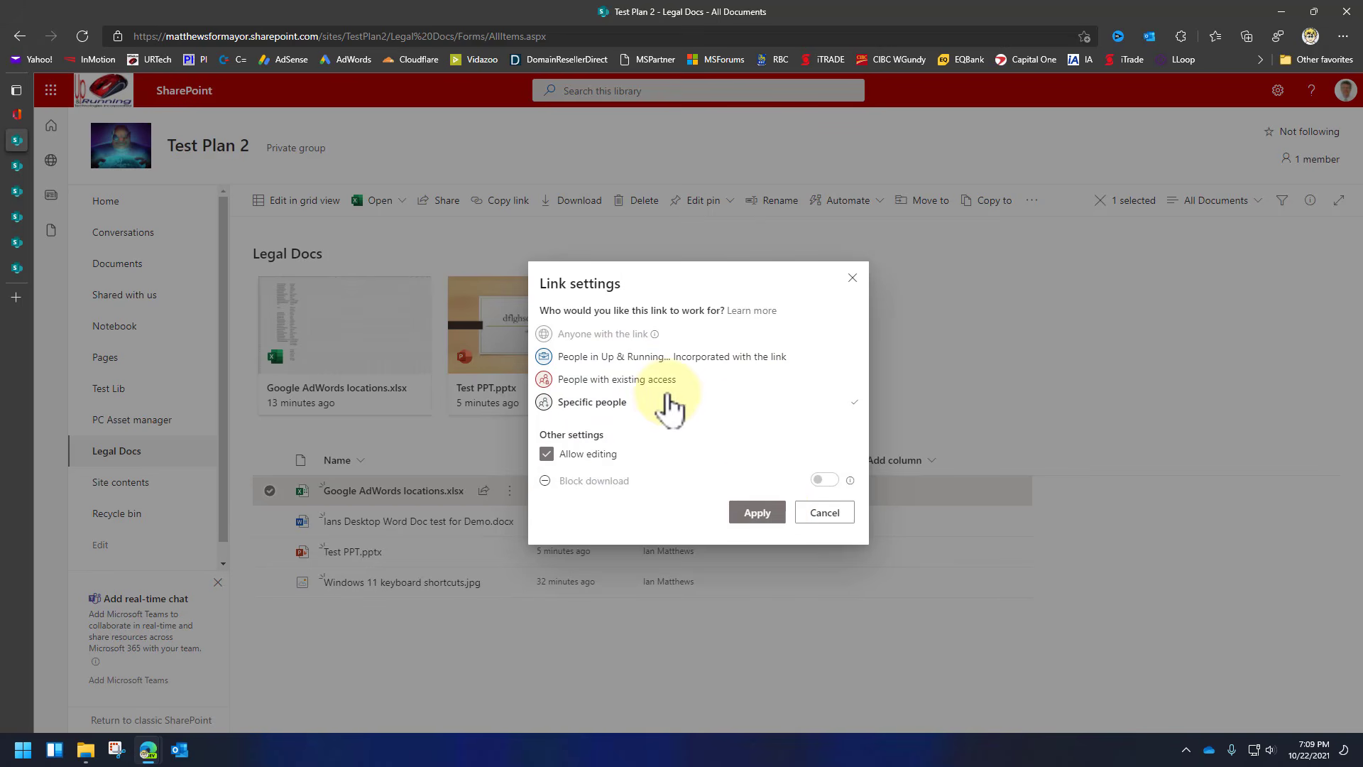
click(547, 454)
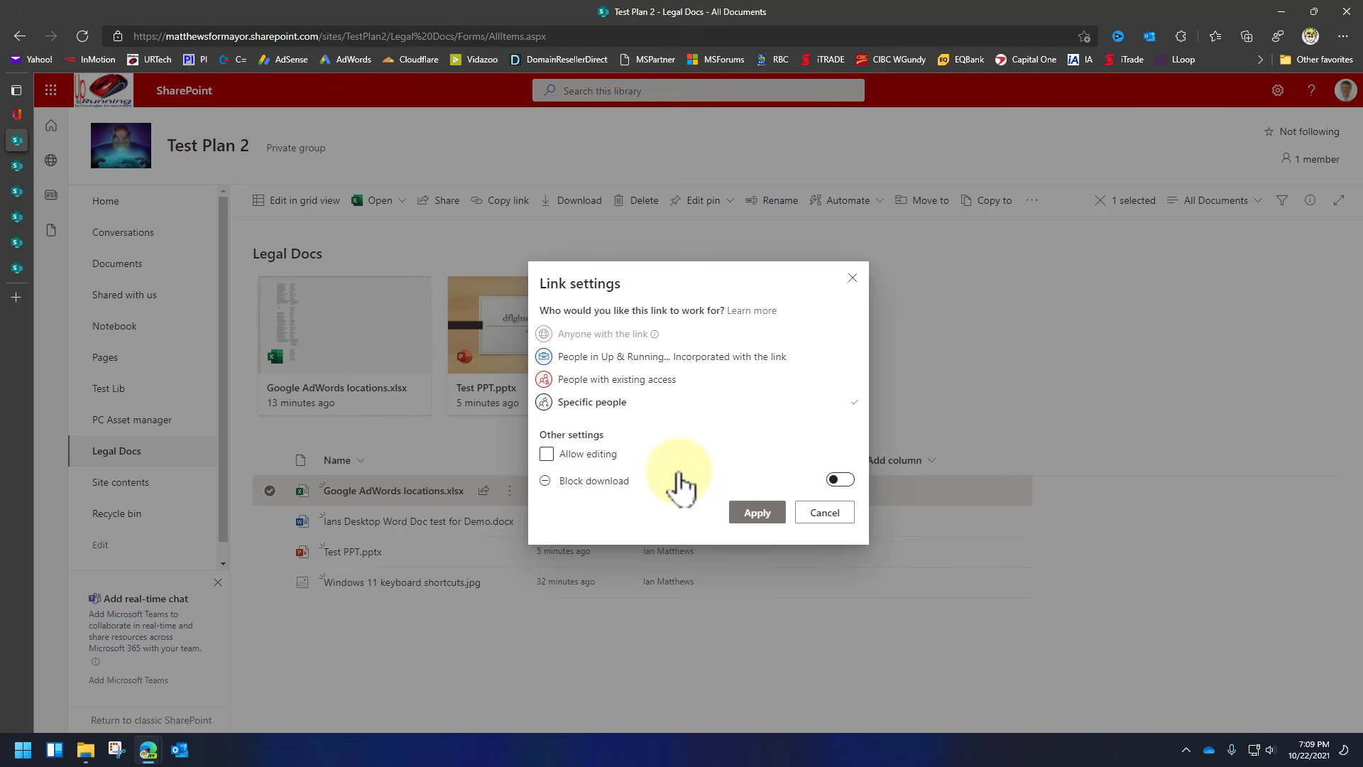
click(757, 512)
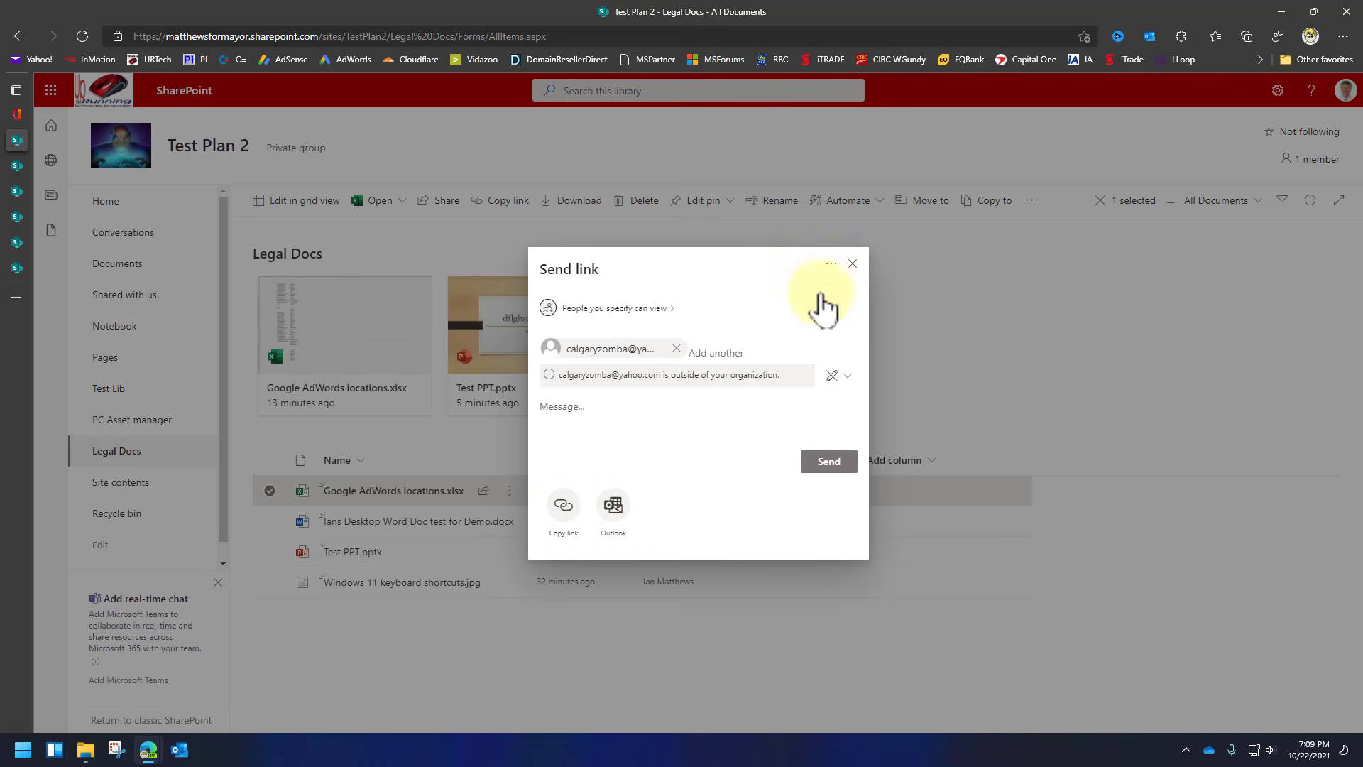
click(854, 262)
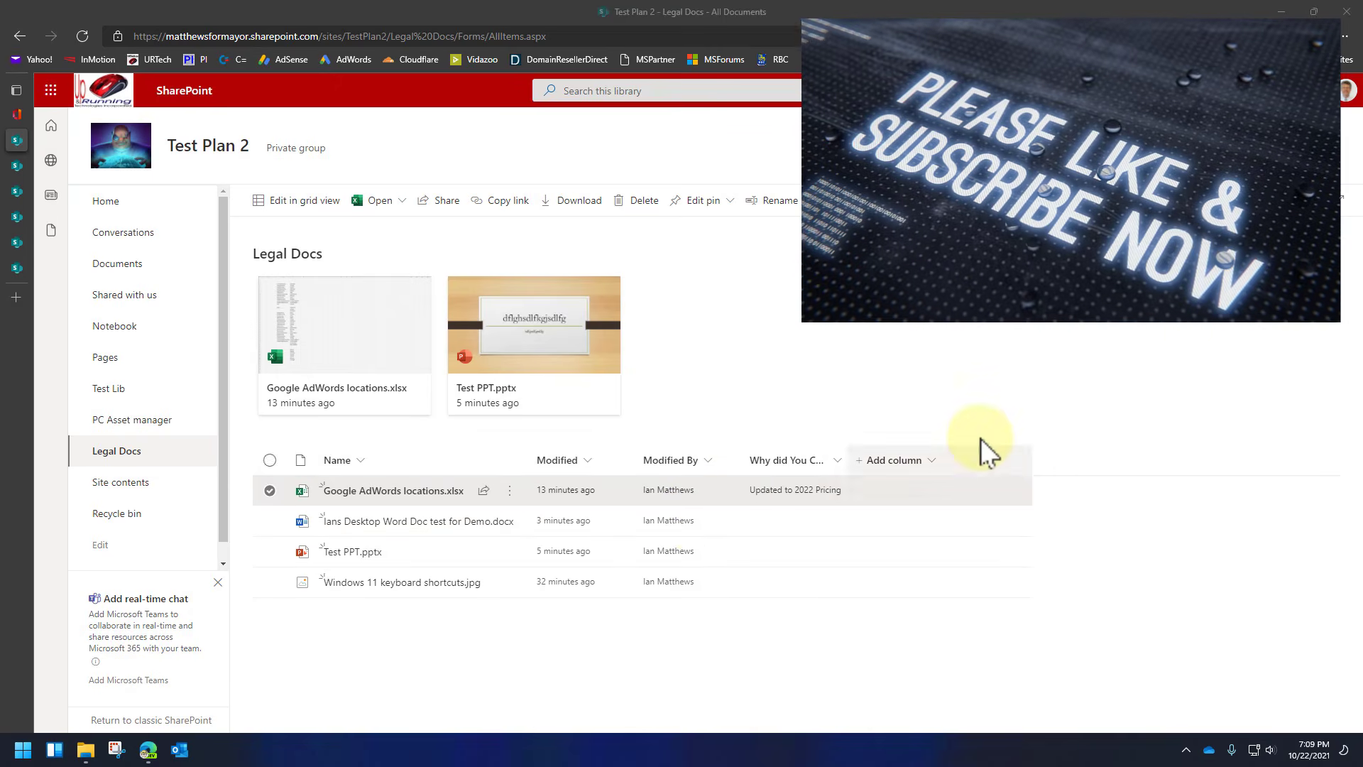
Open Home from the Test Plan 2 site navigation.
click(107, 201)
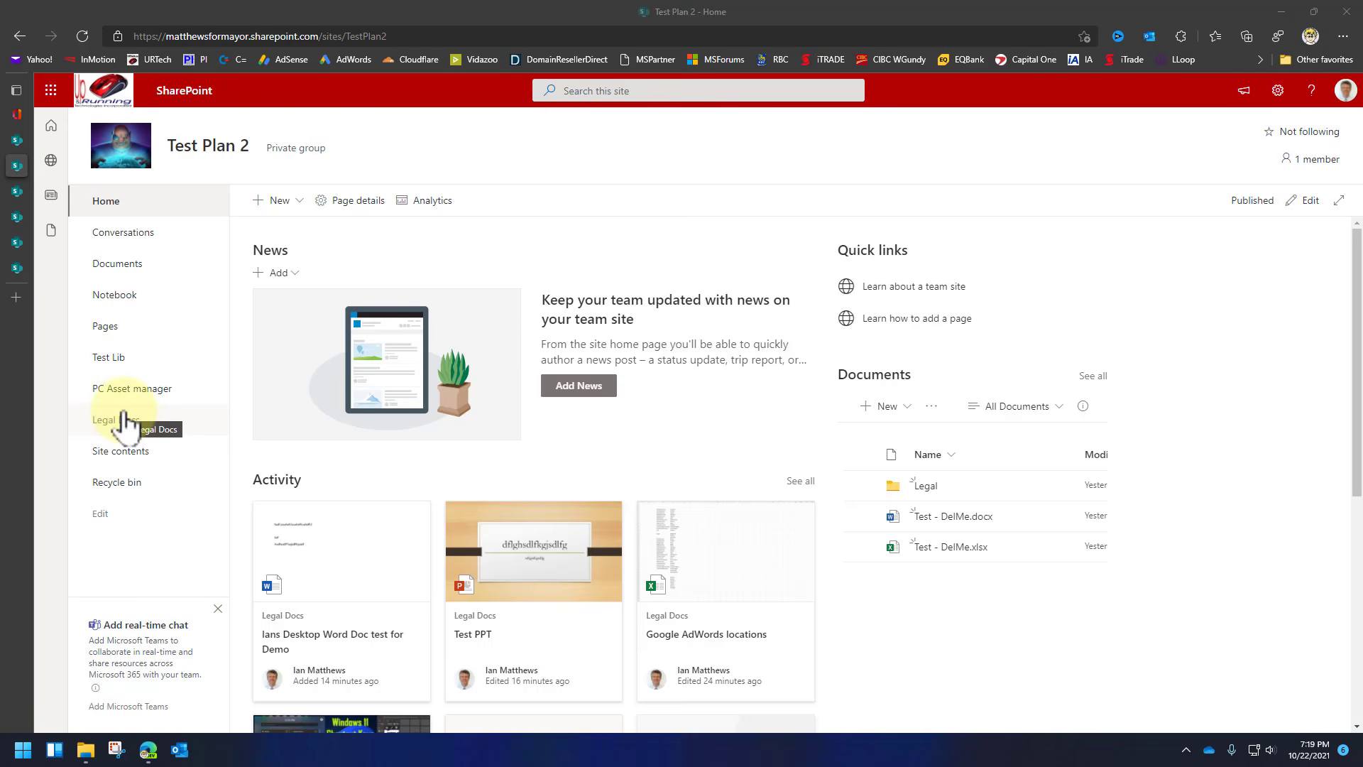
Stop the Legal Docs library inheriting Test Plan 2 permissions so it has unique permissions.
click(128, 454)
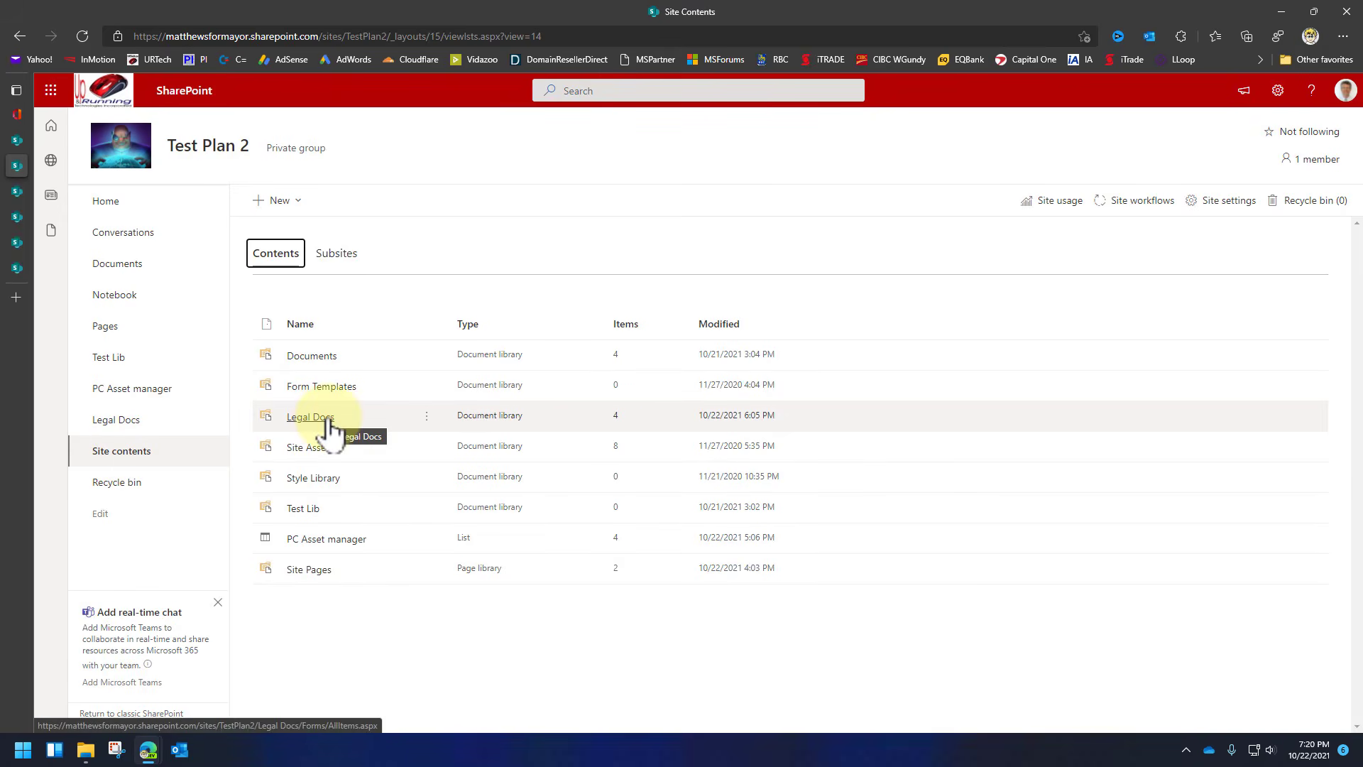
click(427, 417)
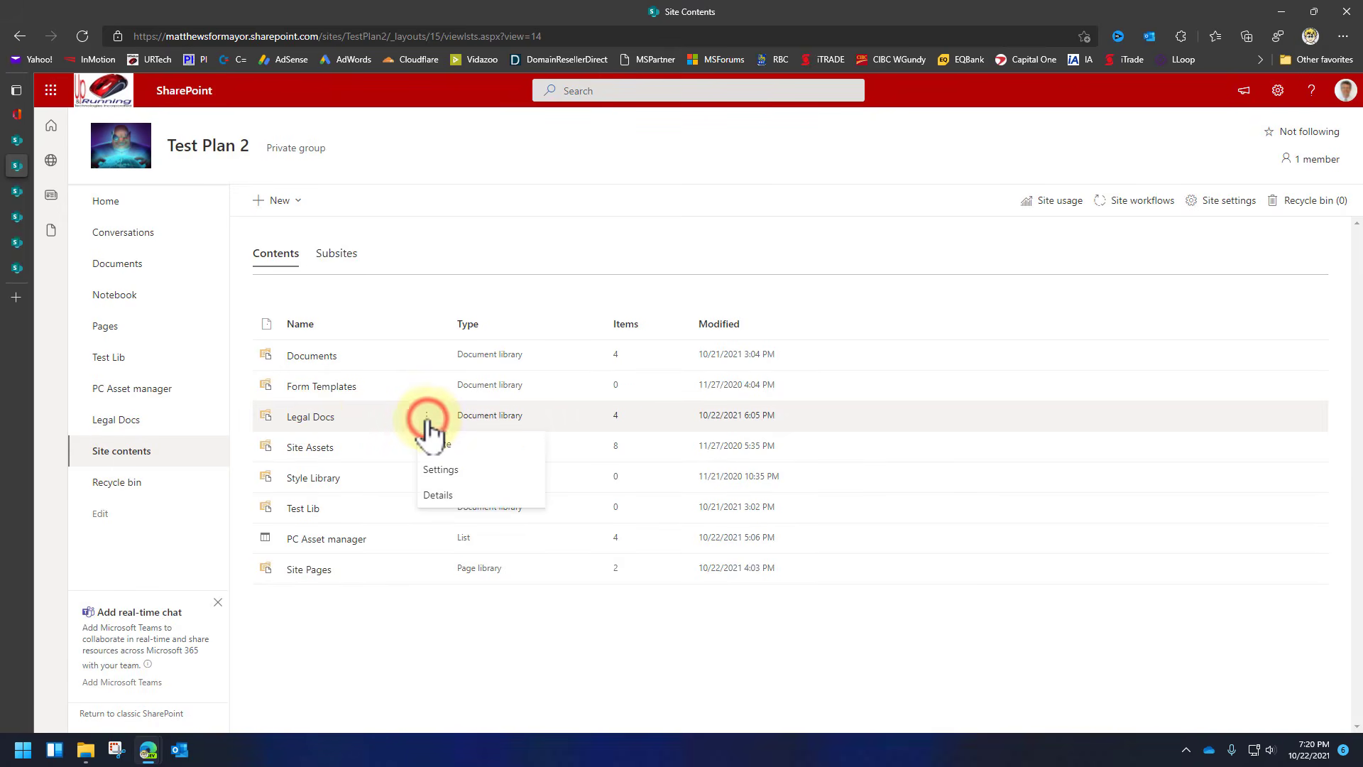
click(465, 472)
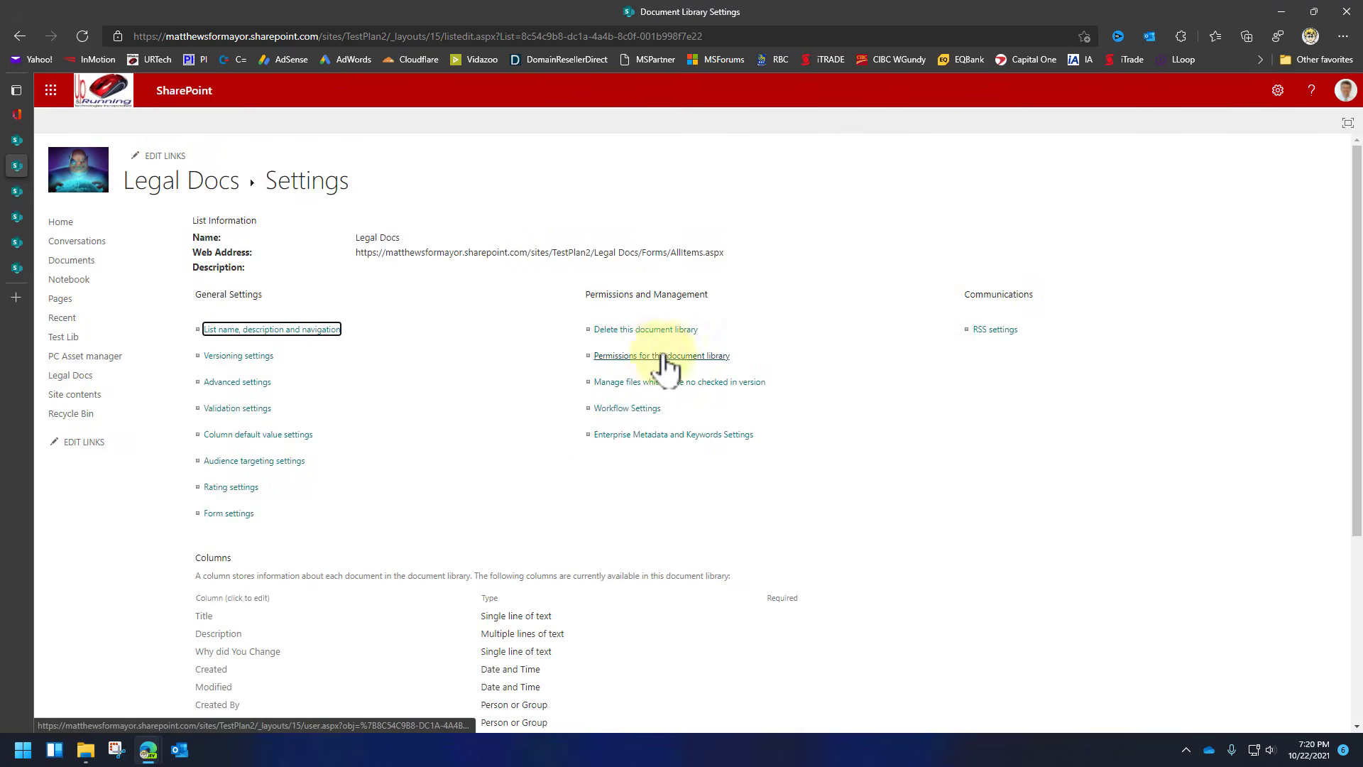
click(715, 355)
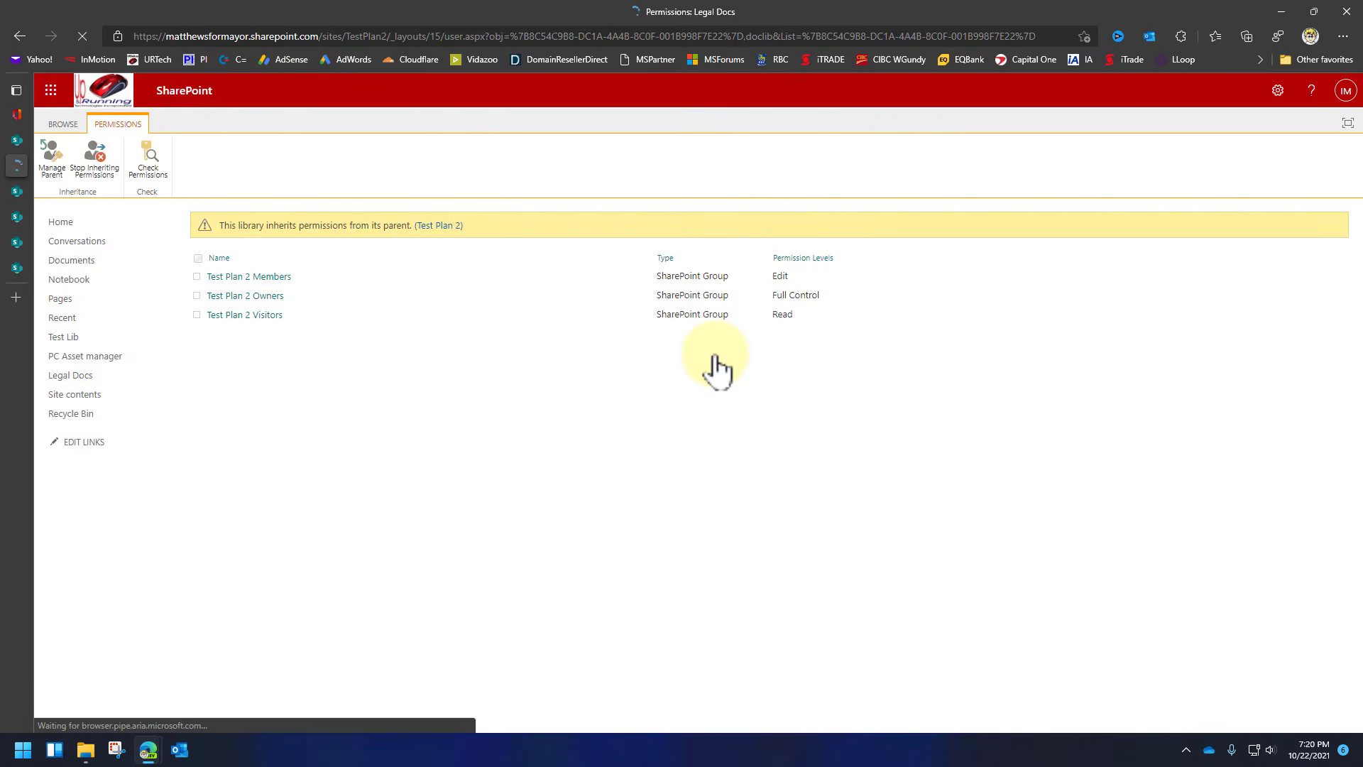
drag(289, 225, 379, 225)
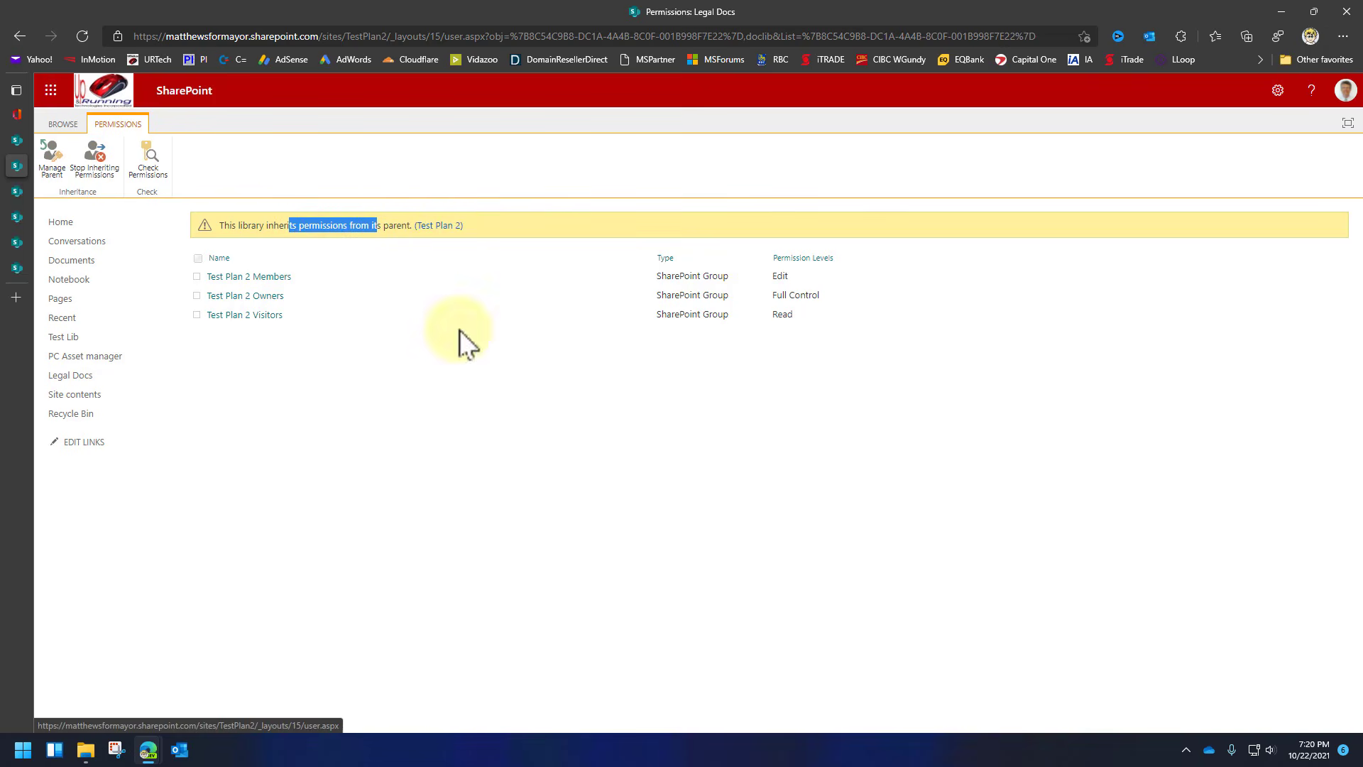
click(98, 164)
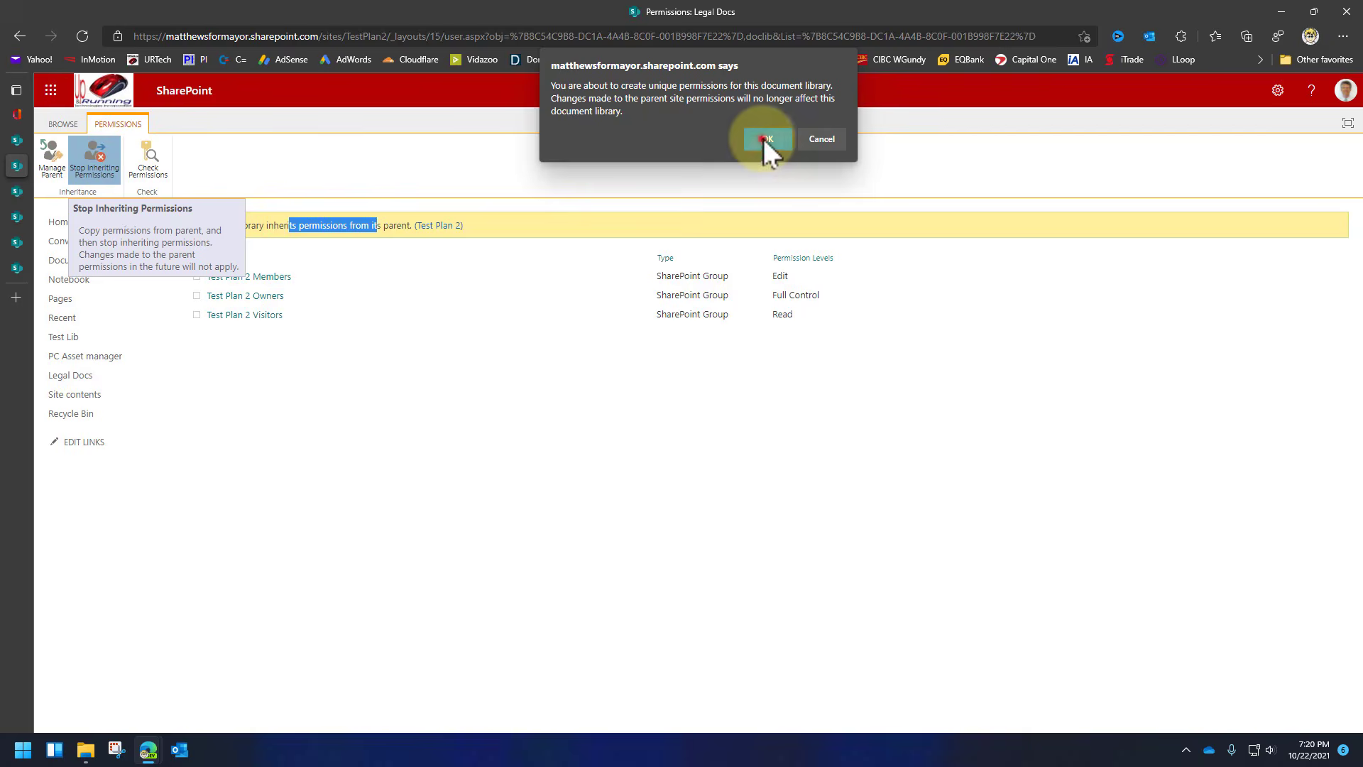
click(764, 139)
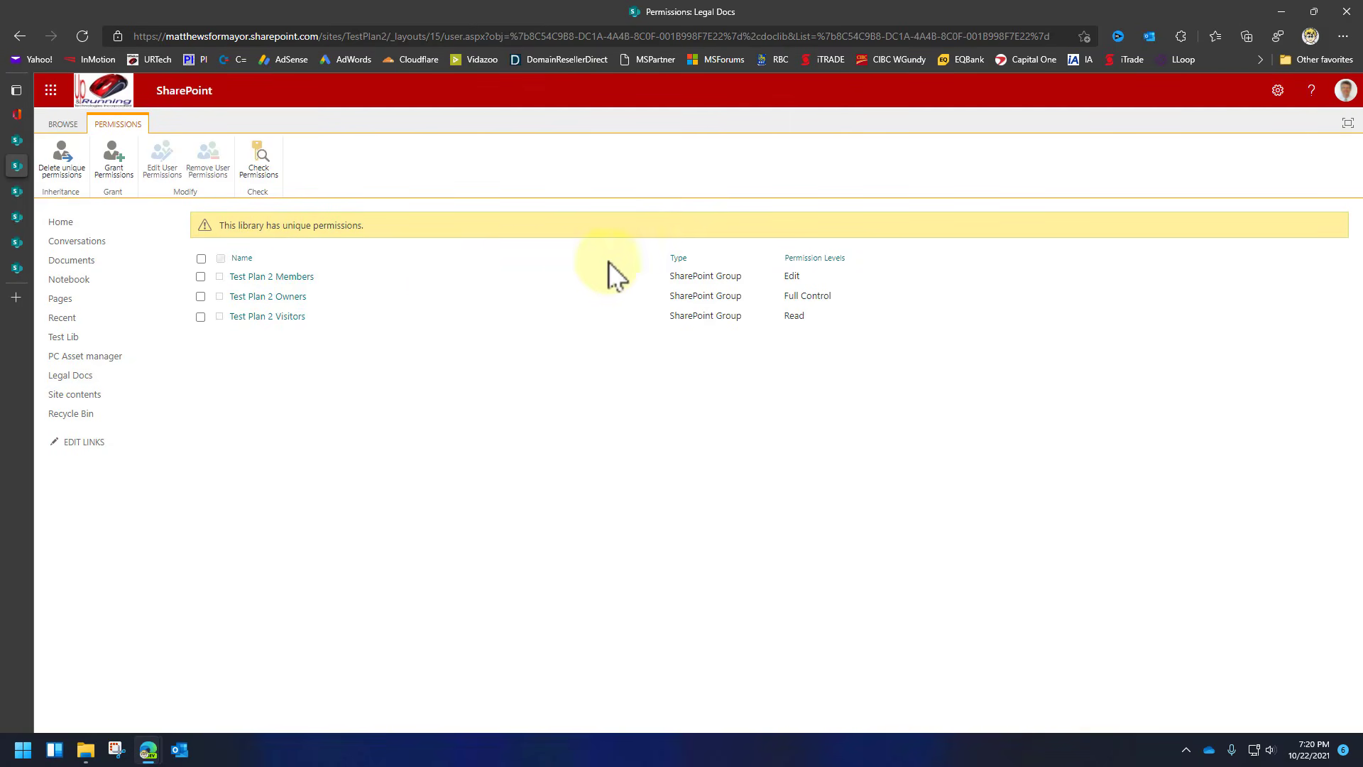
Replace the site name in Site information with 'Big Deal Test' and save it.
mouse_move(48, 139)
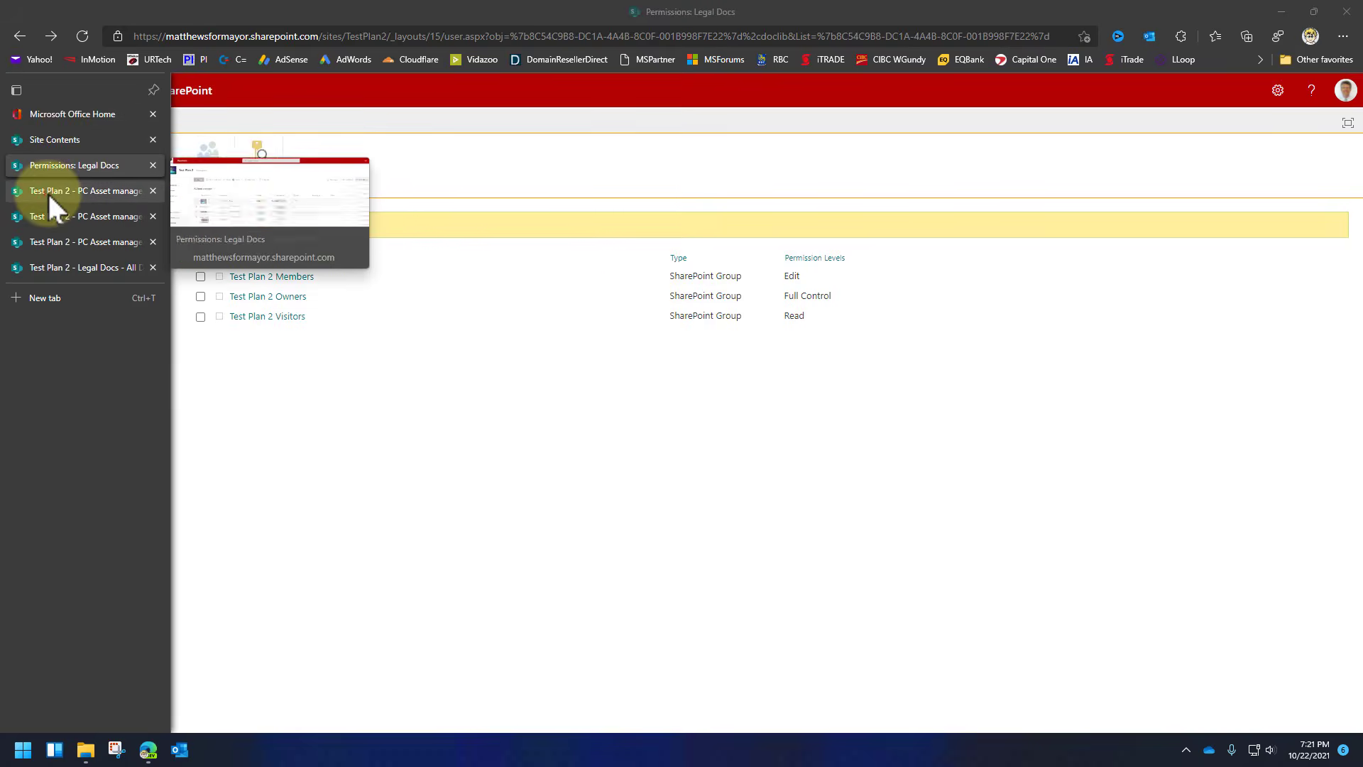
click(47, 191)
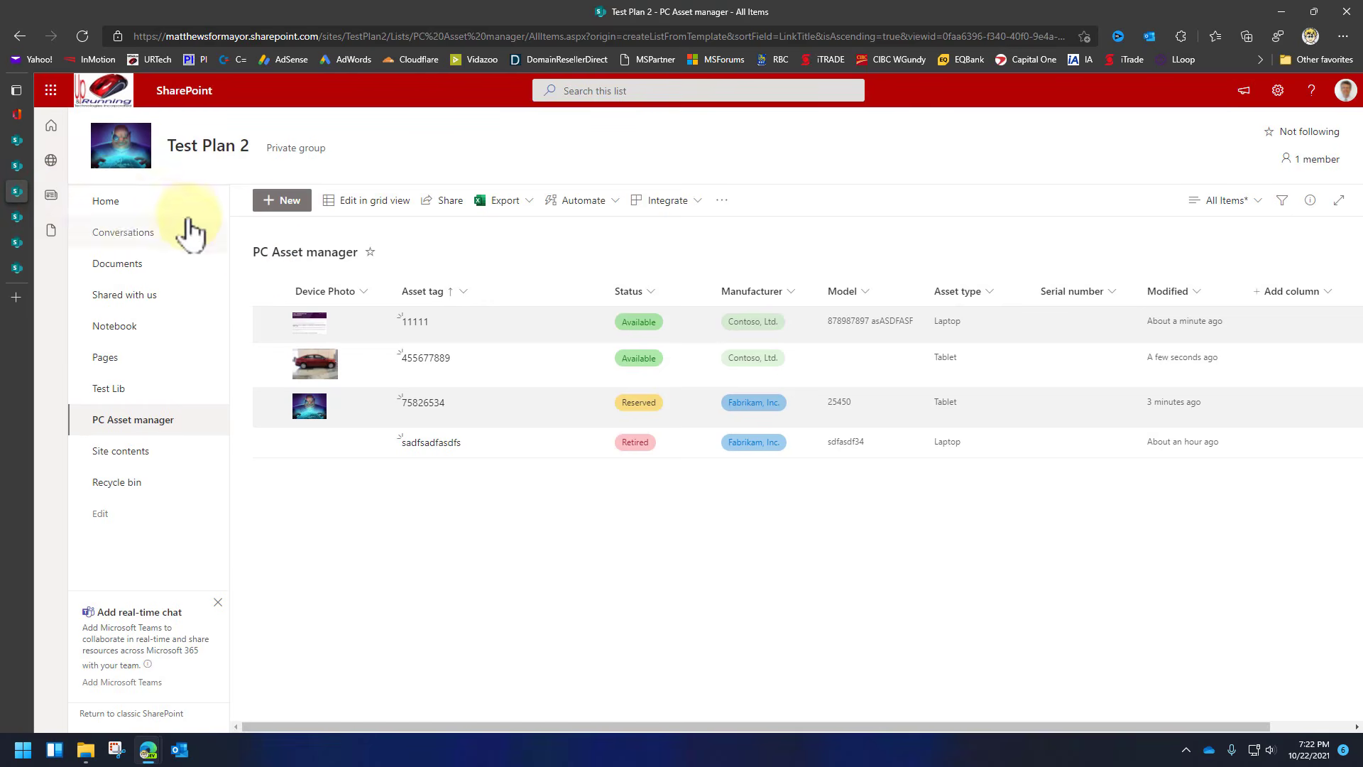
click(107, 201)
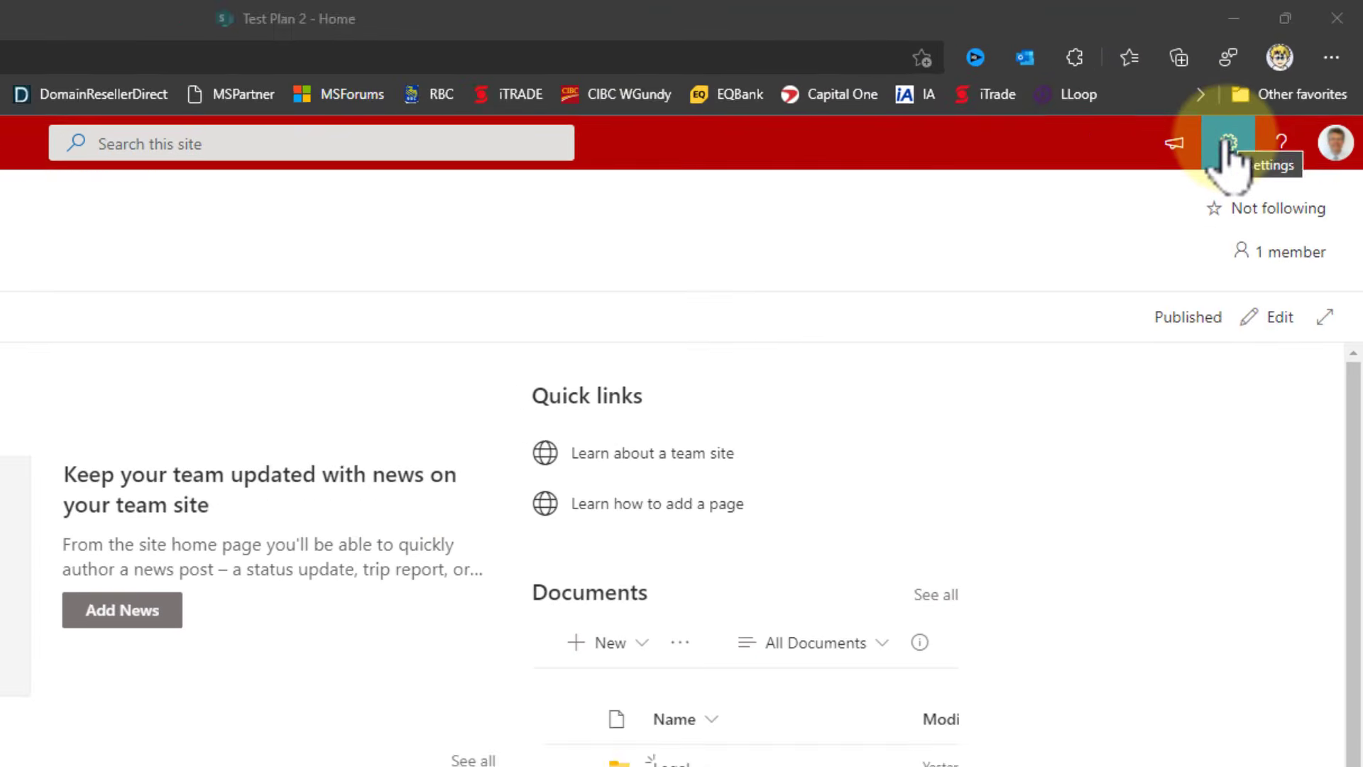
click(1278, 92)
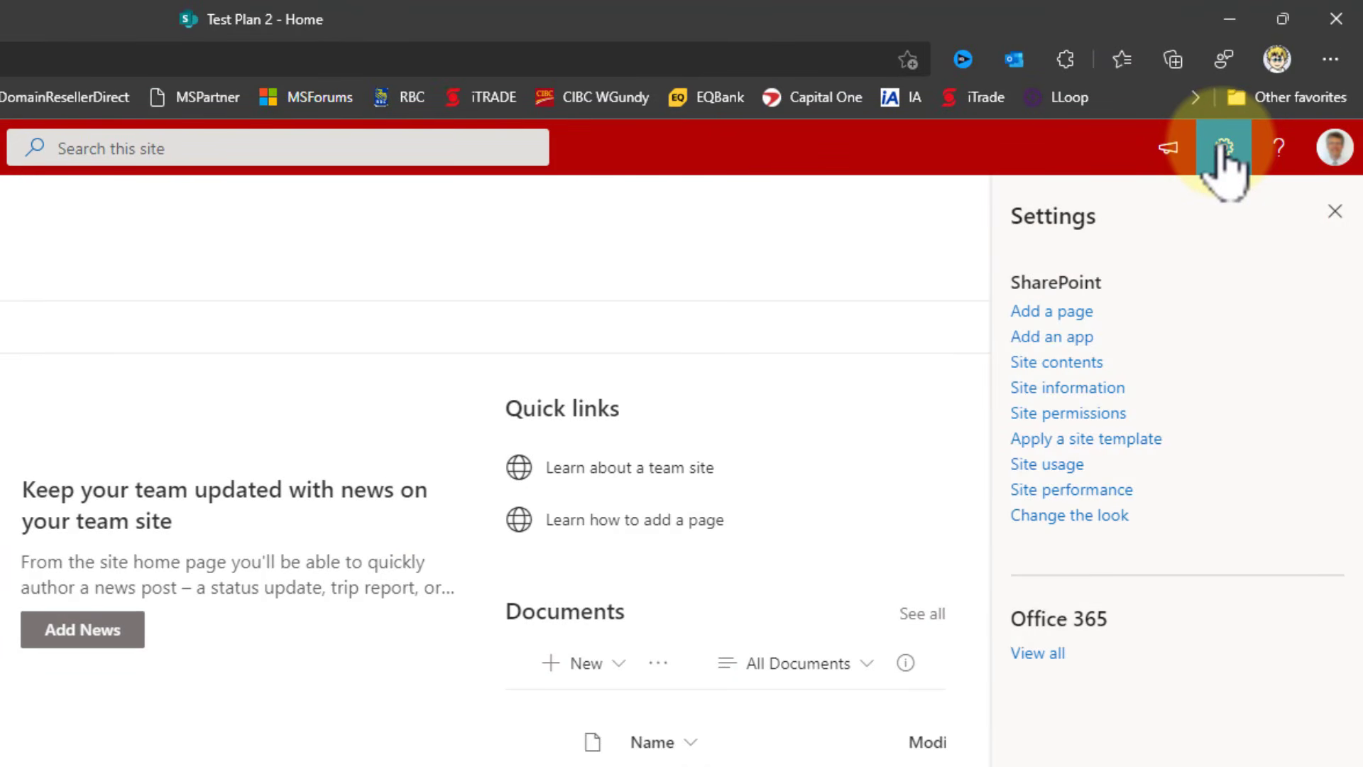
click(1097, 390)
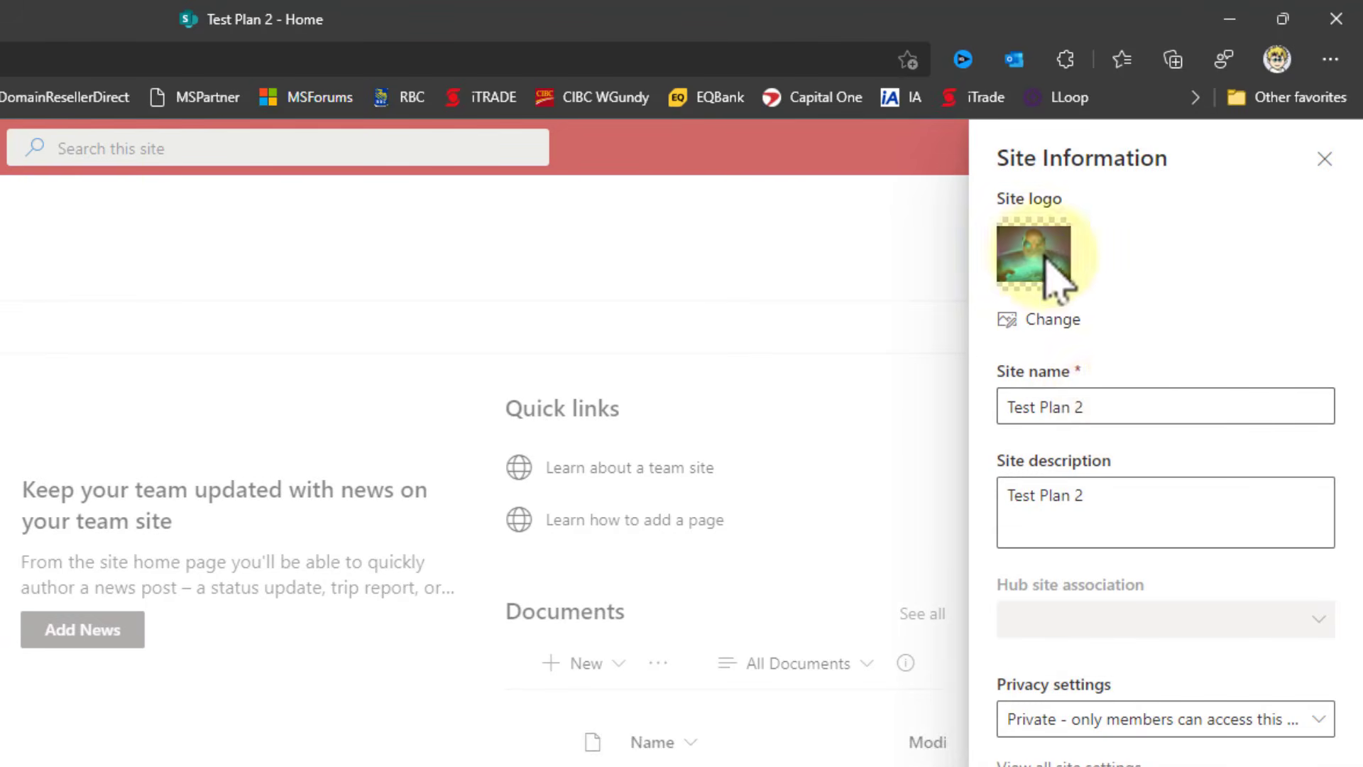
triple_click(1119, 403)
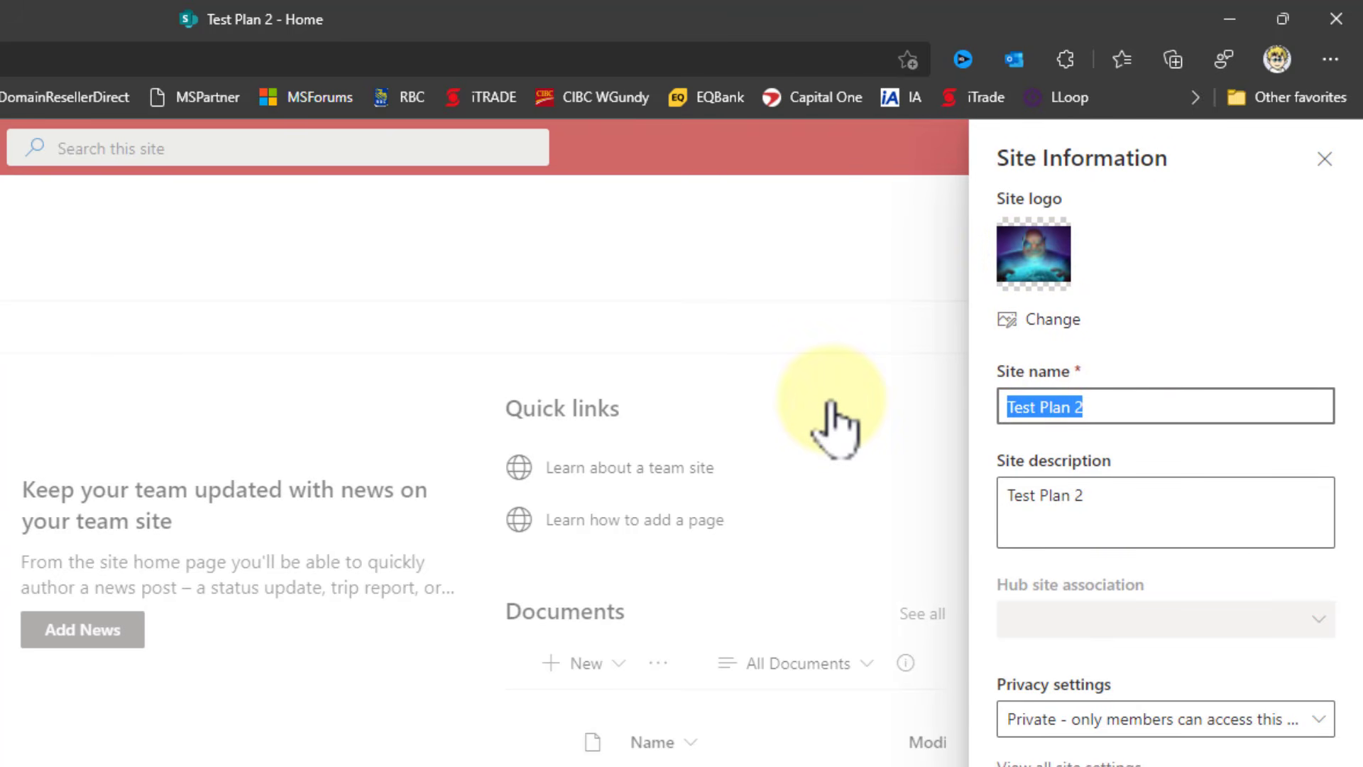
text(Big Deal)
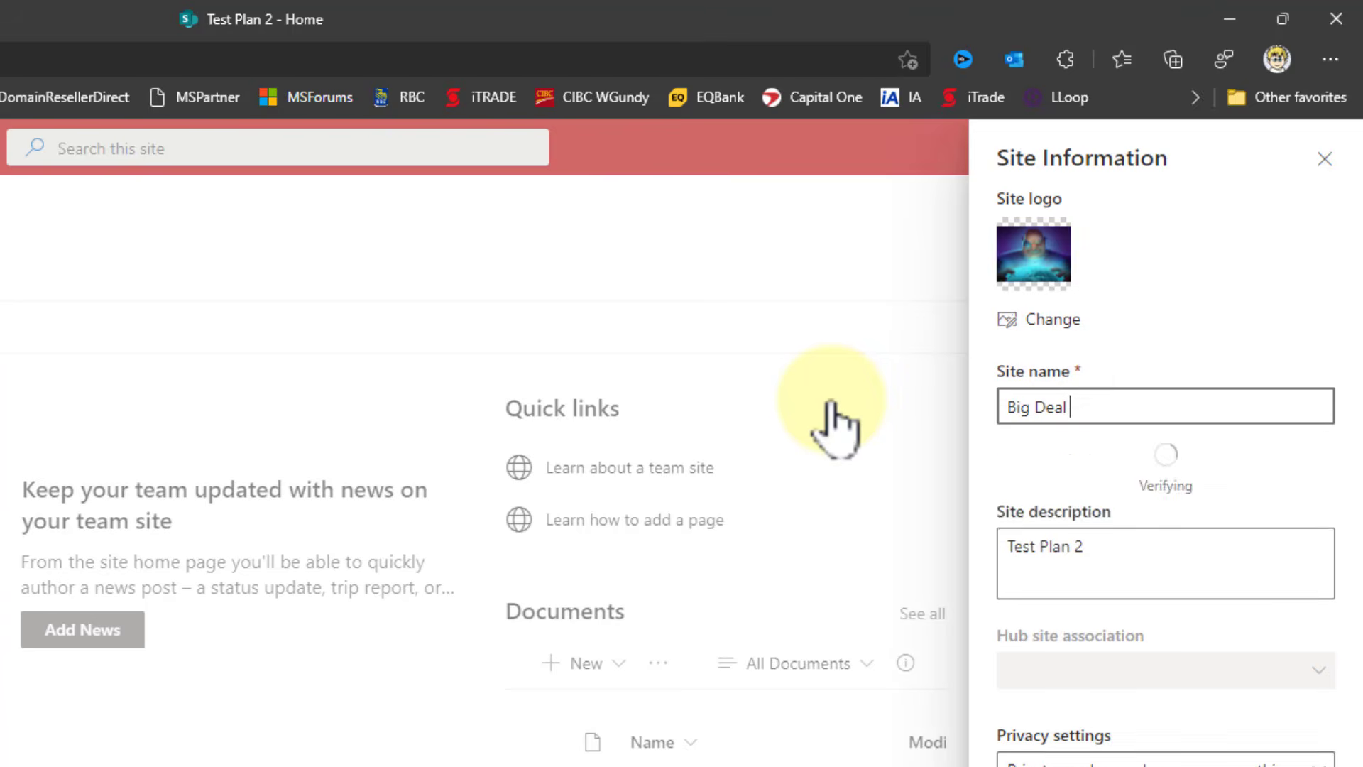
text( Test)
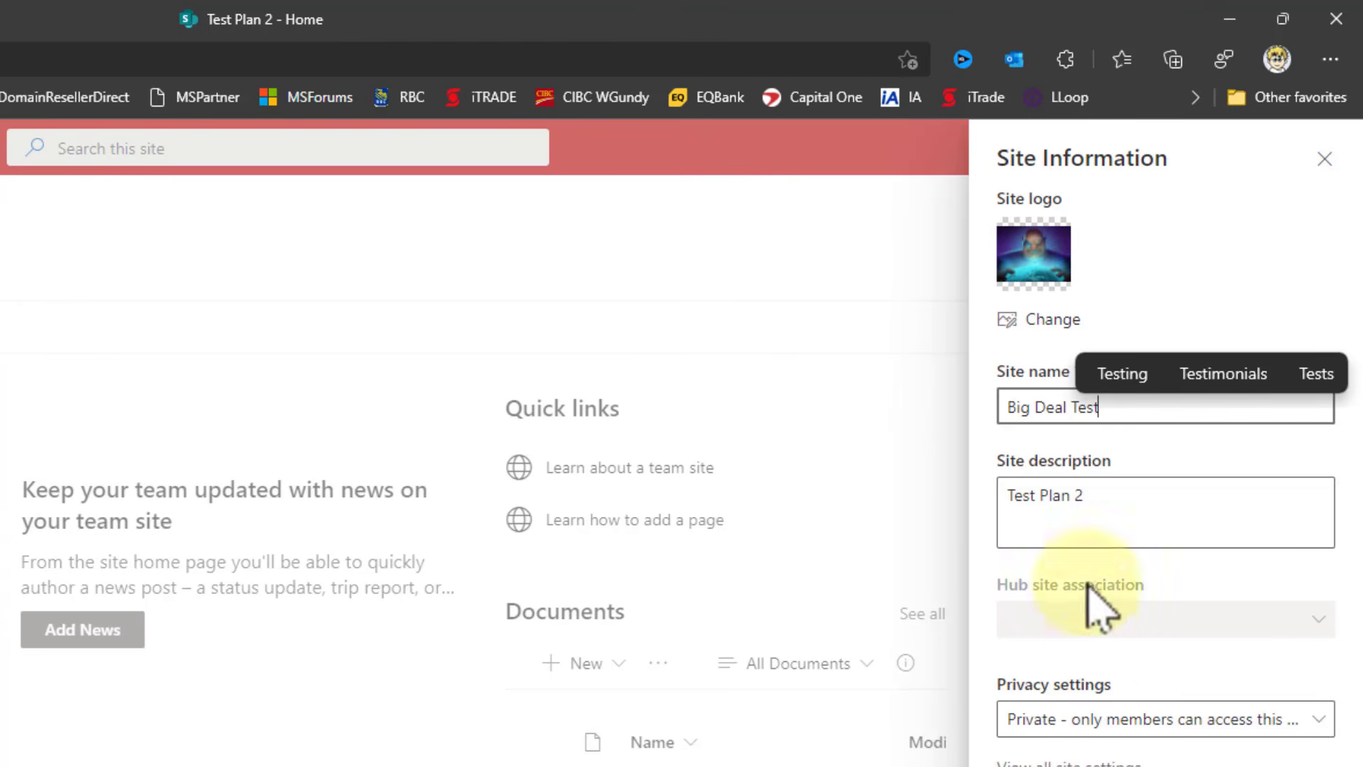
drag(1114, 493, 967, 505)
click(1107, 515)
click(1183, 555)
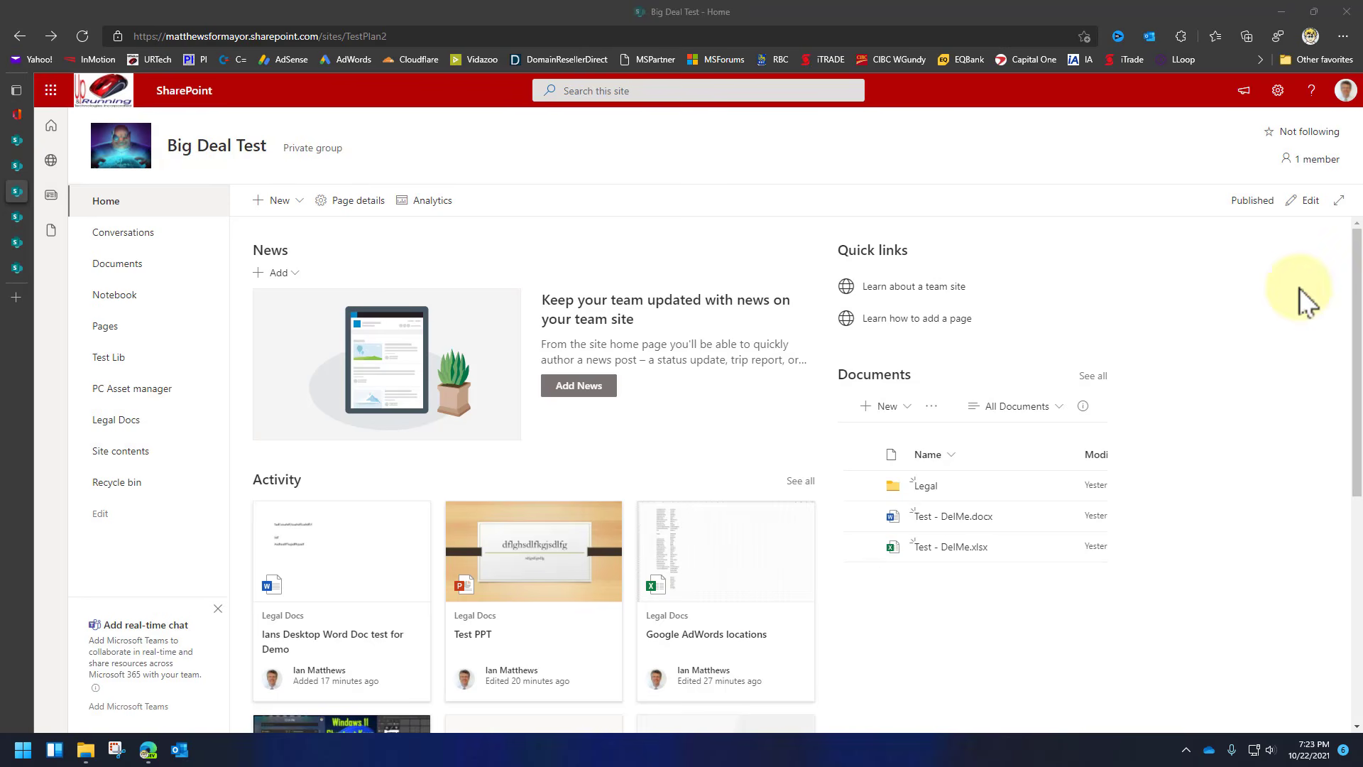
click(1278, 97)
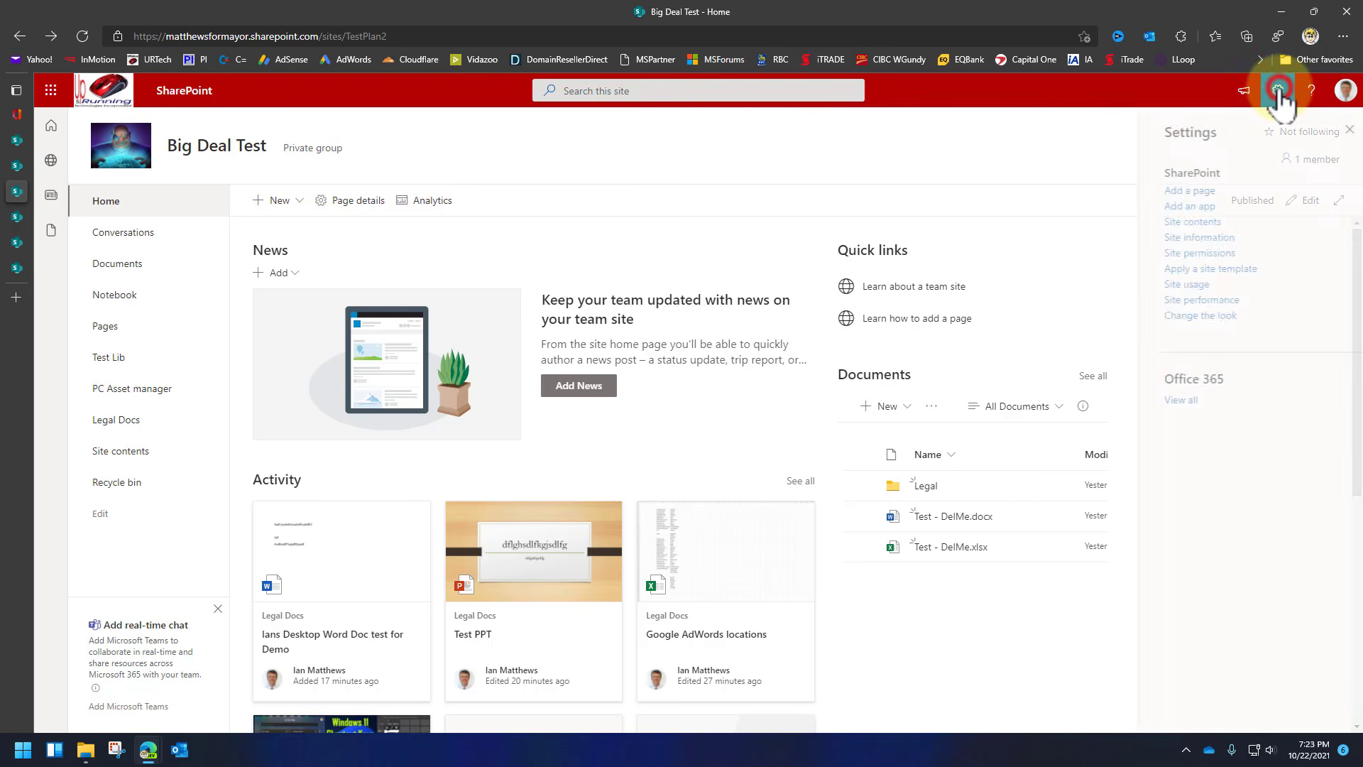
click(1168, 285)
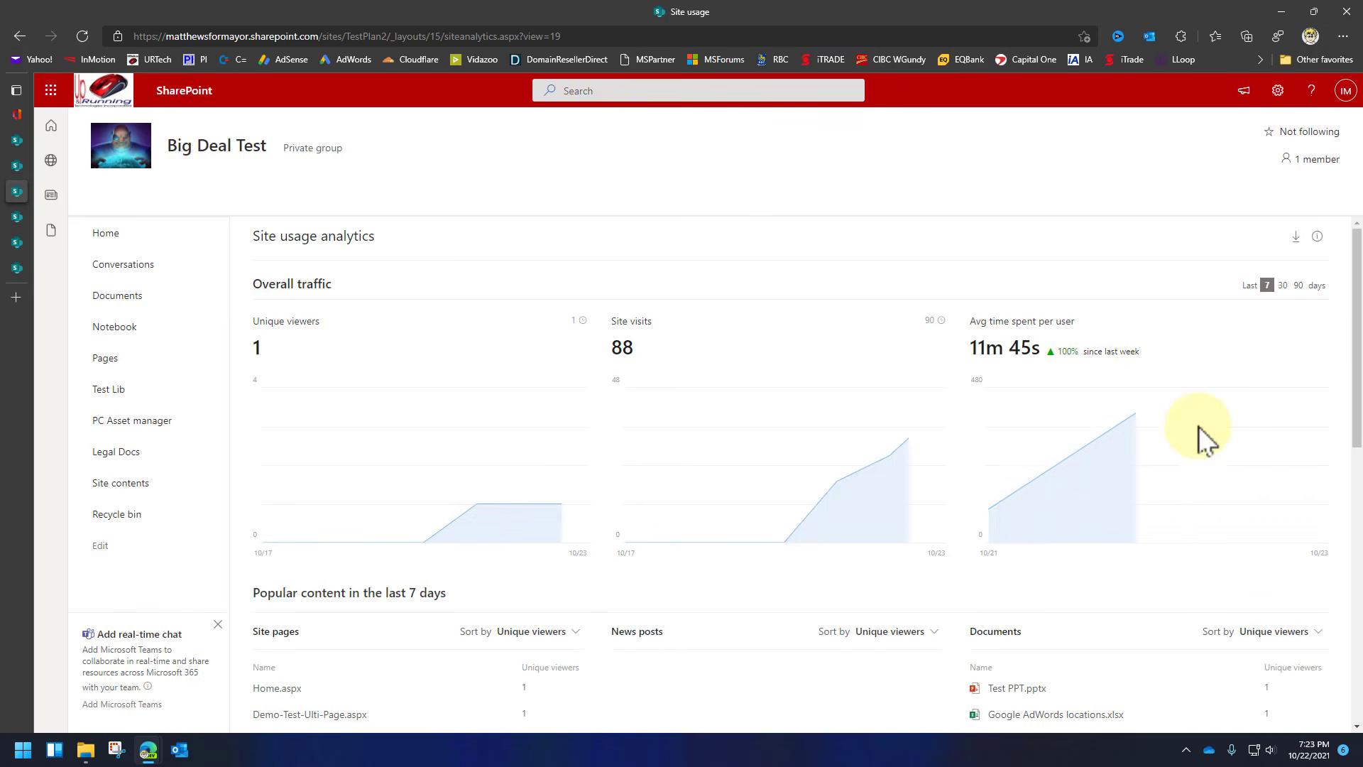
scroll(1172, 468, down, 4)
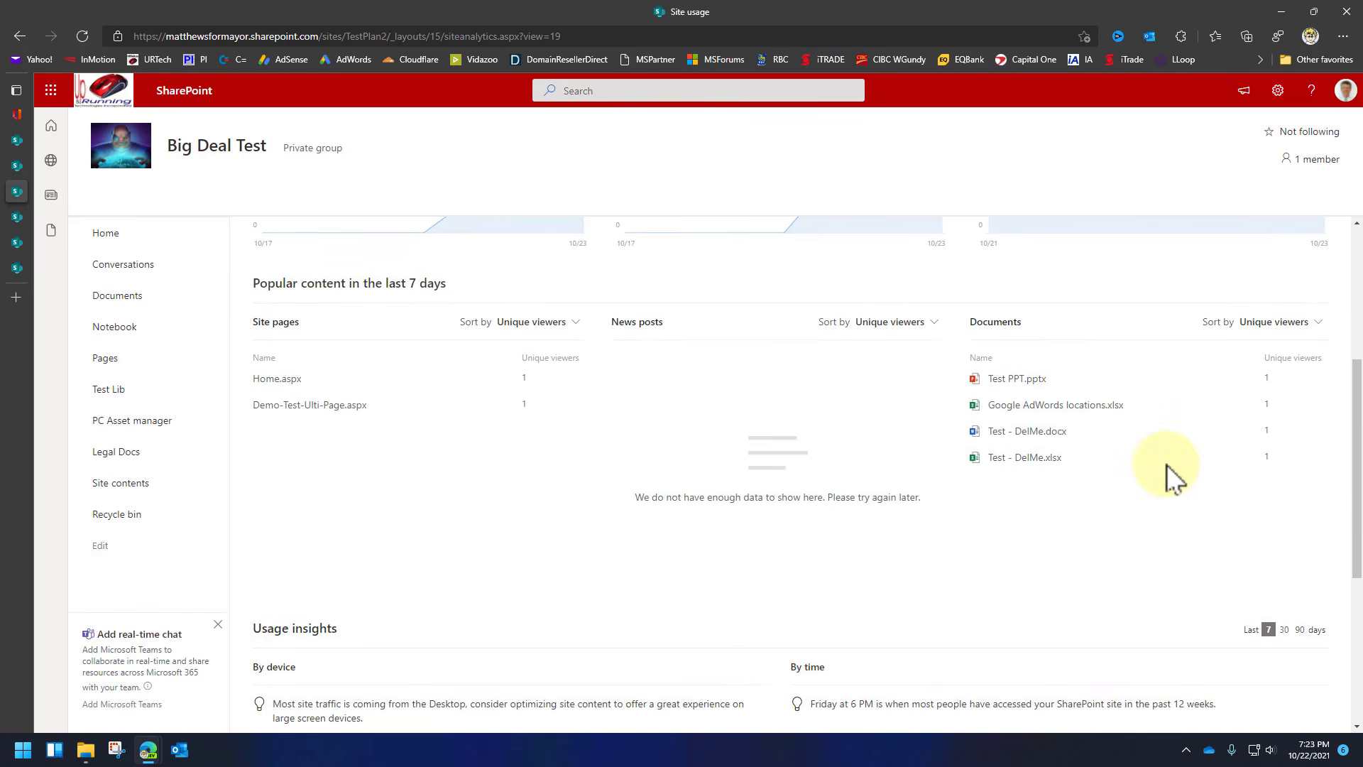
scroll(1168, 470, down, 4)
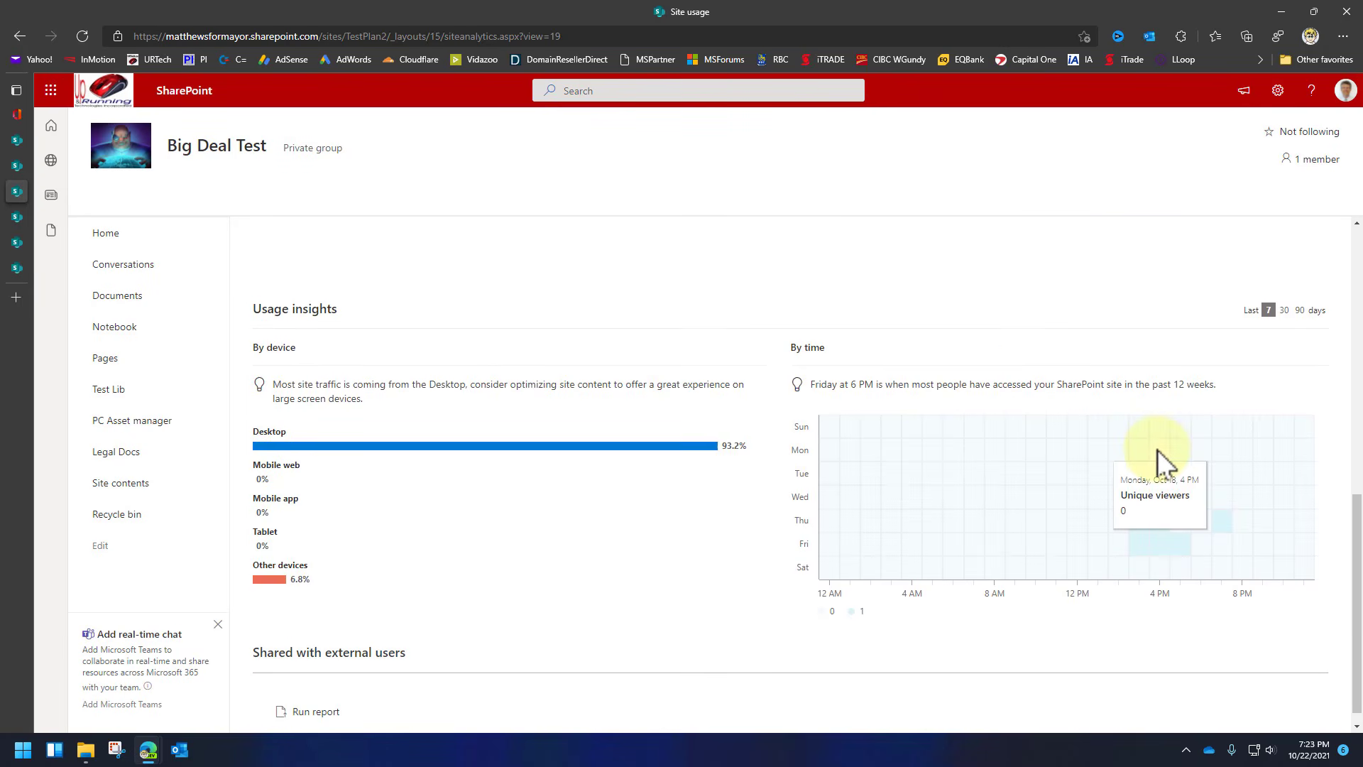
scroll(1158, 455, up, 2)
scroll(1149, 436, up, 6)
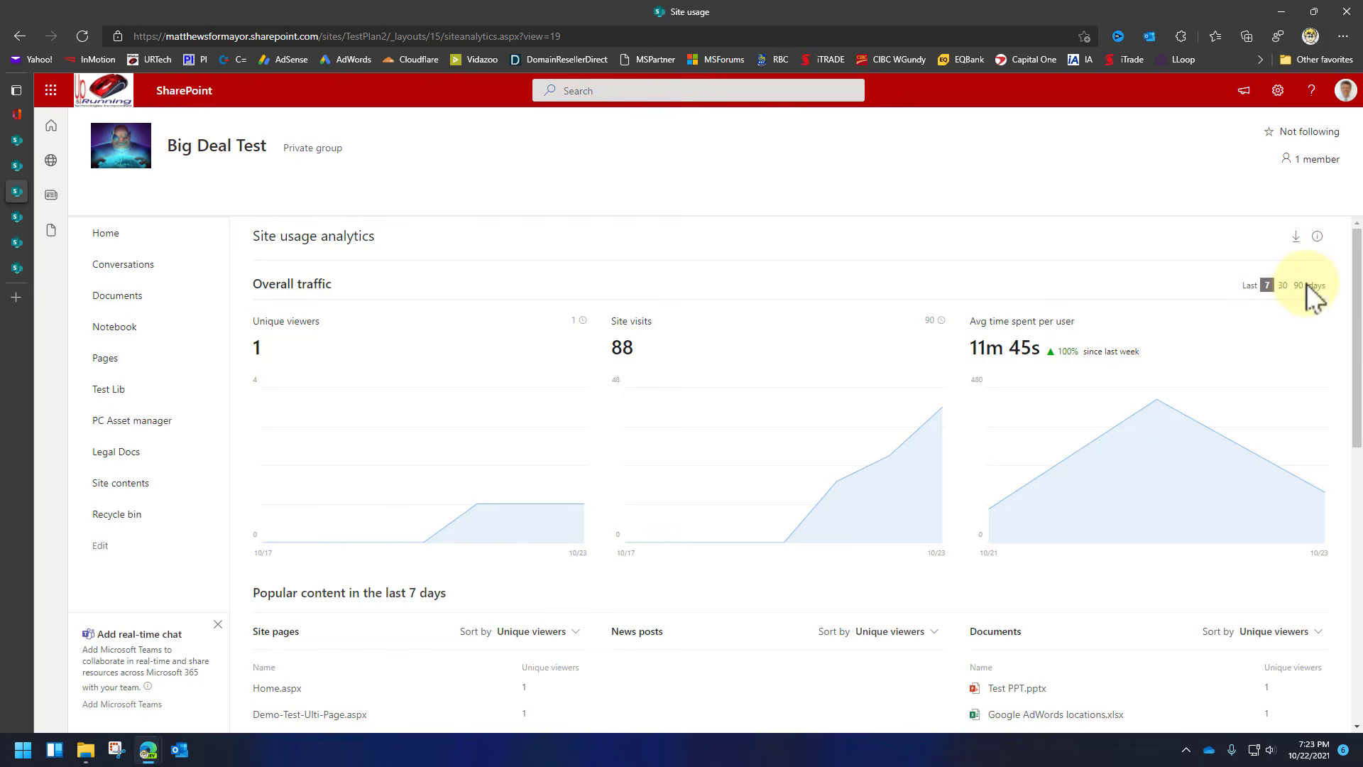
click(116, 233)
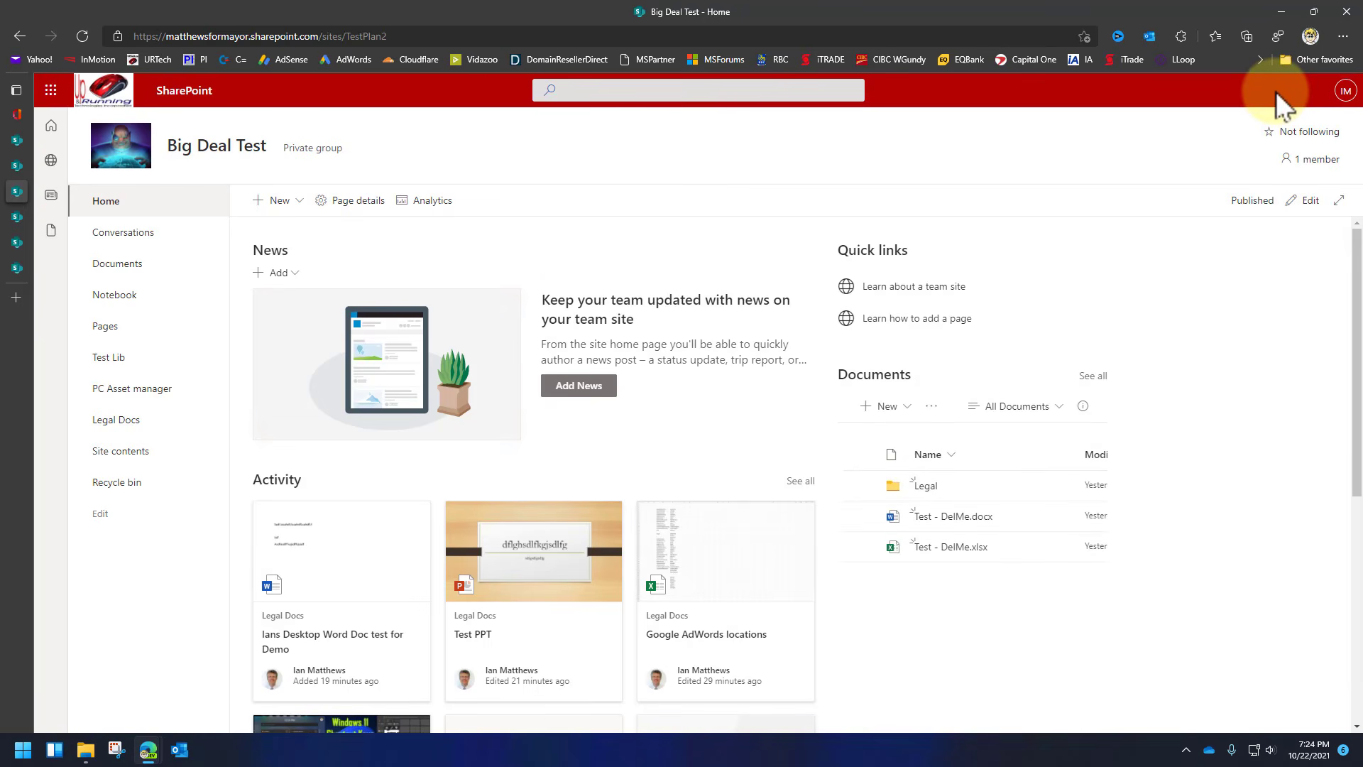
Preview the site themes, save Dark Yellow as the site theme, and close the settings panels.
click(1277, 91)
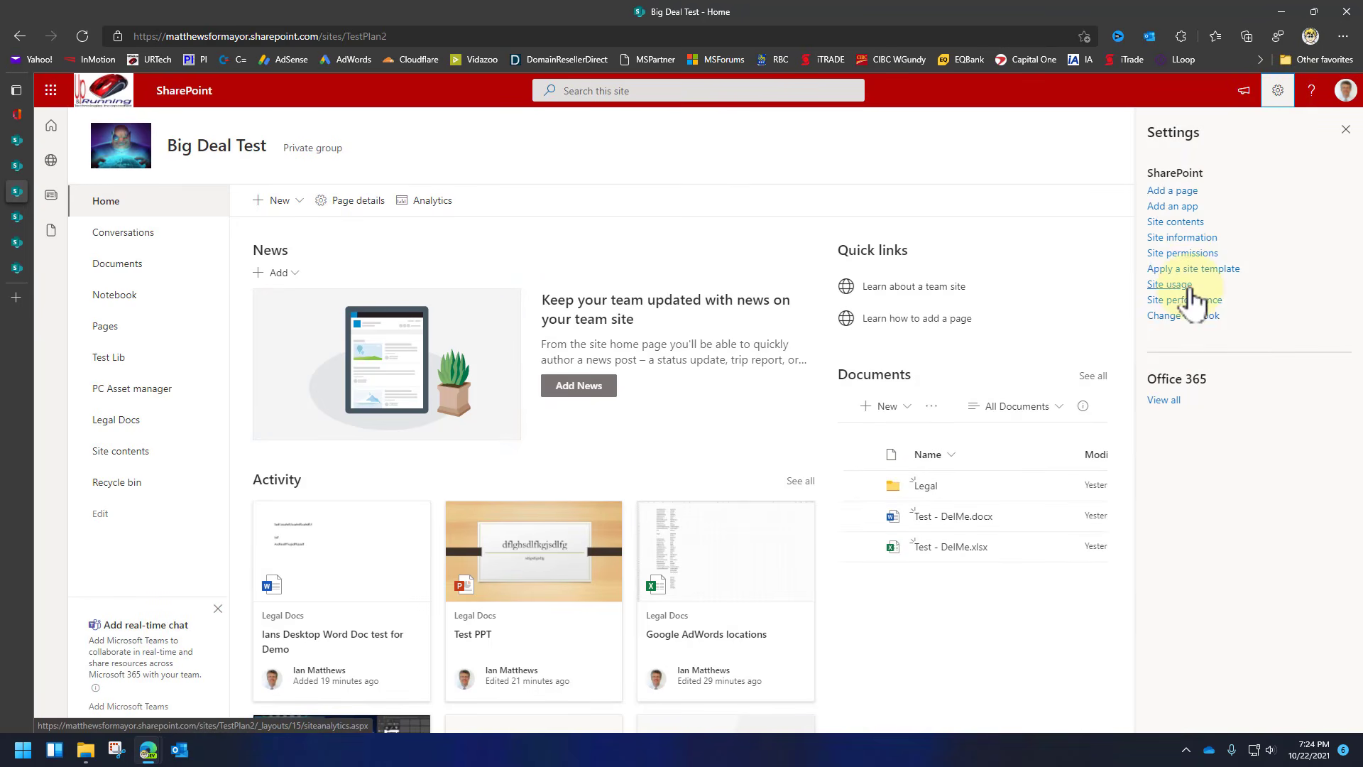
click(1195, 316)
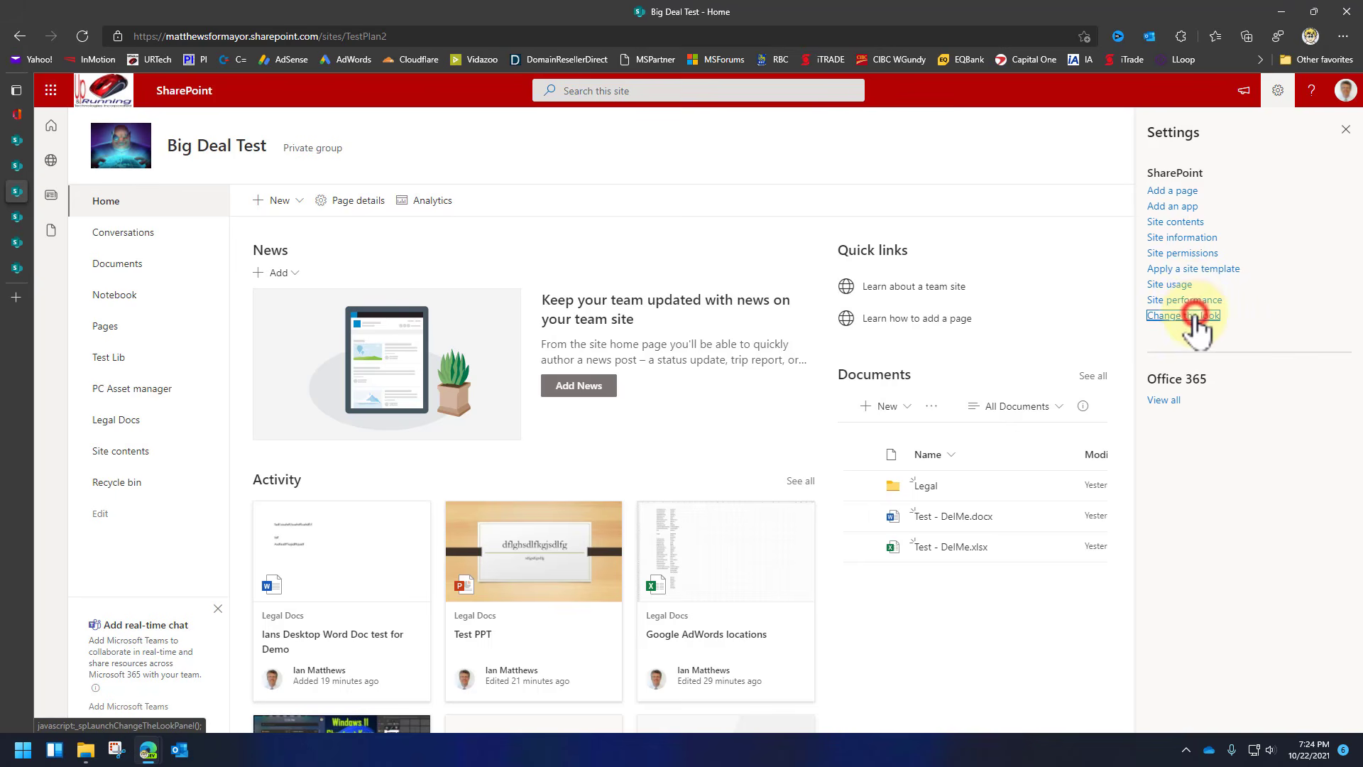
click(1160, 156)
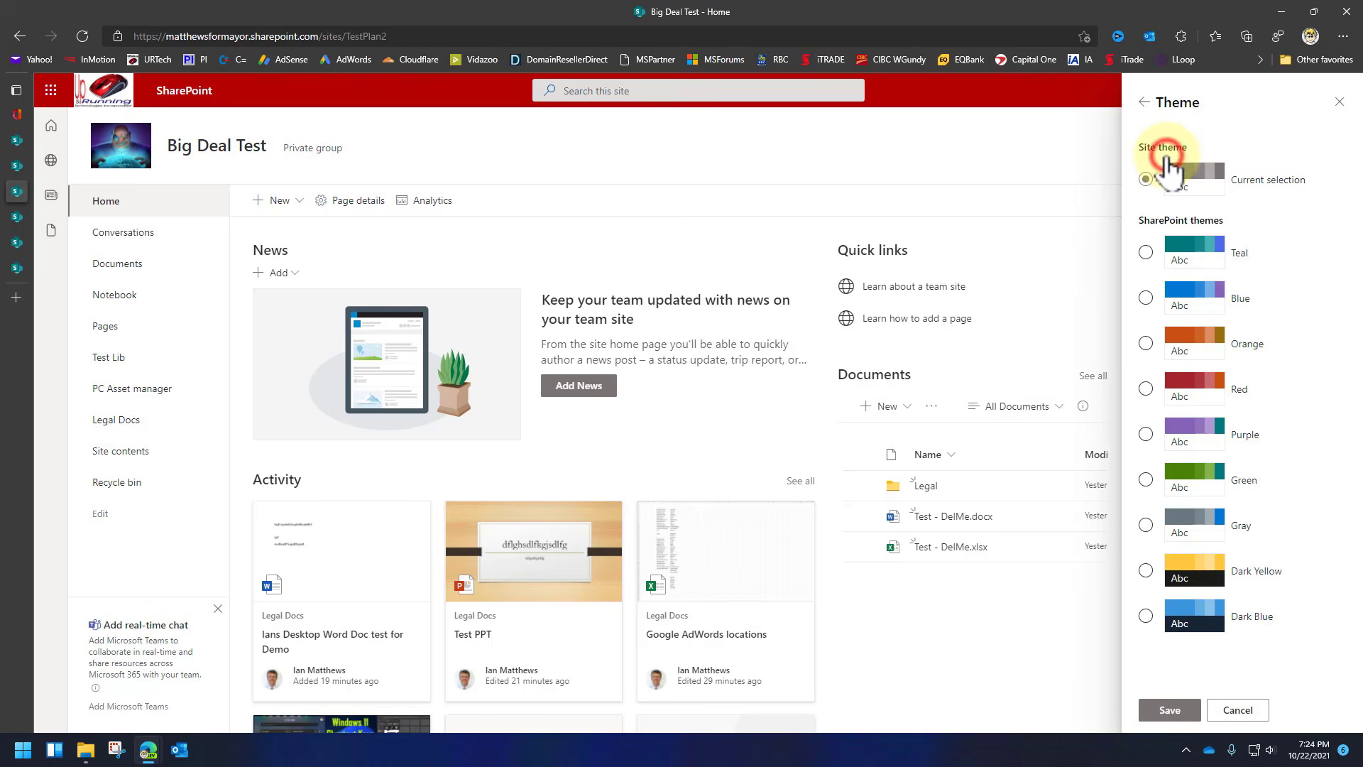
click(1145, 434)
click(1146, 571)
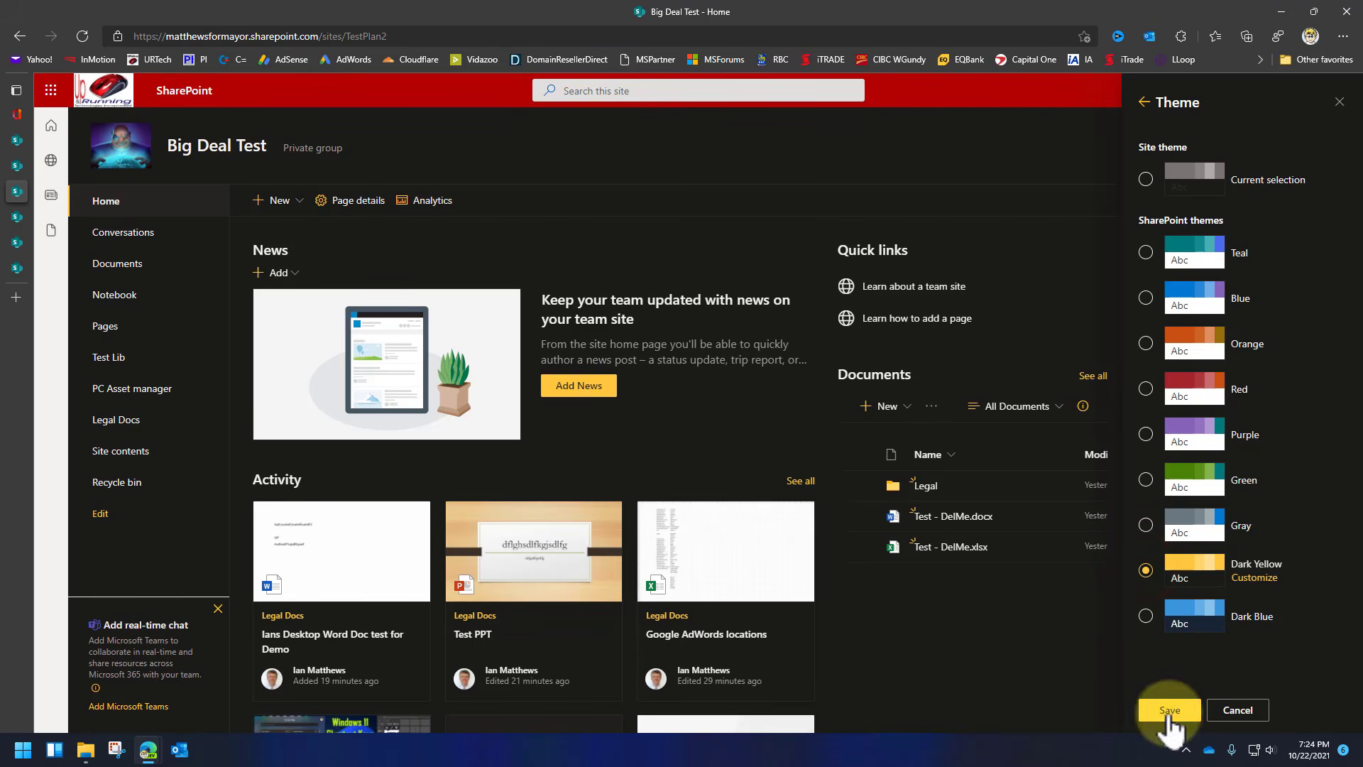
click(1167, 710)
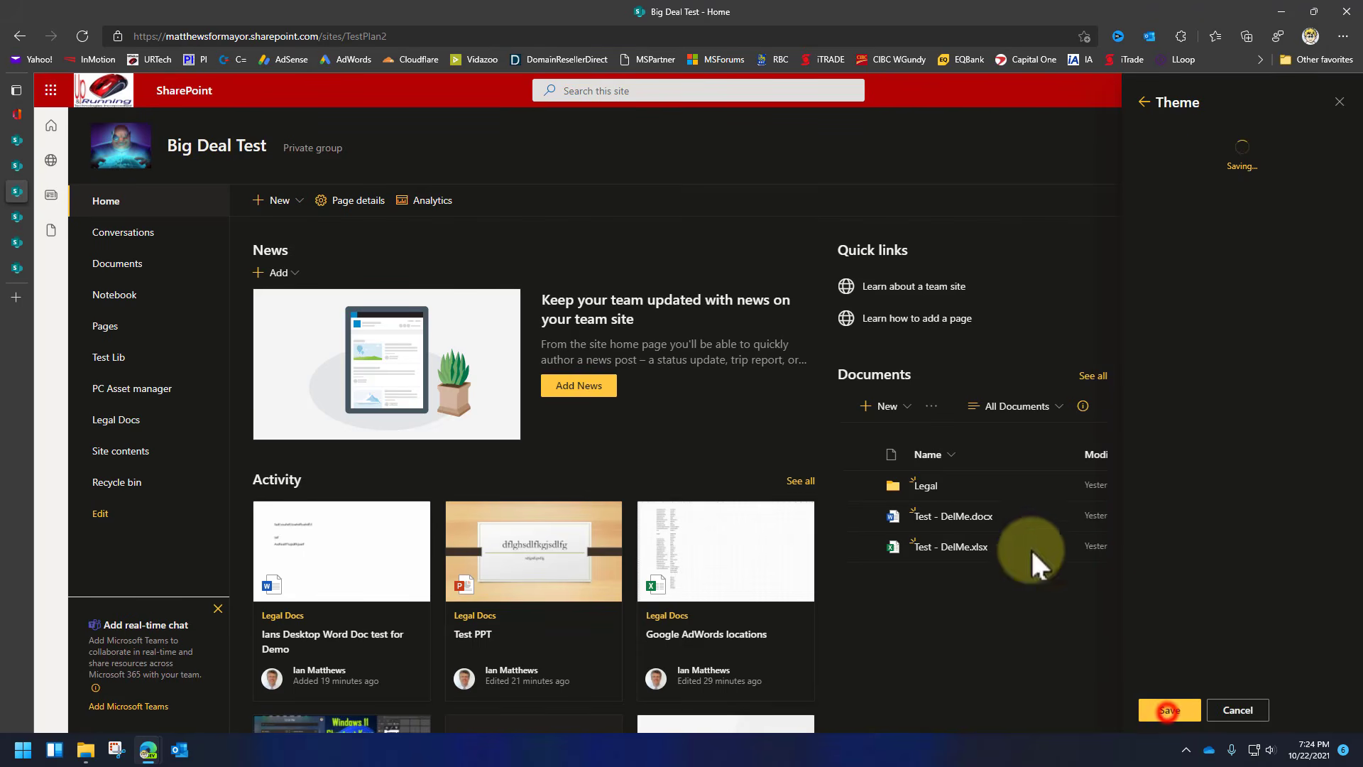
click(1339, 103)
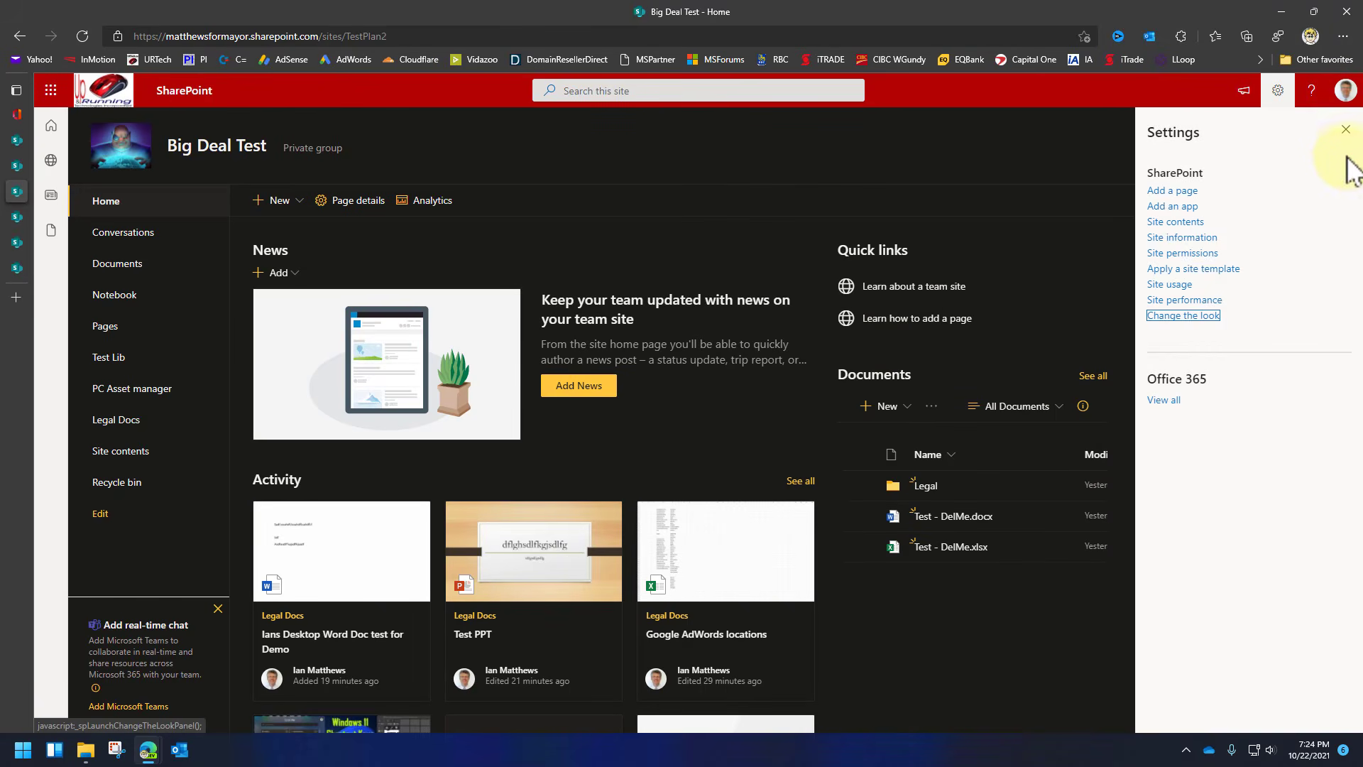
click(1346, 130)
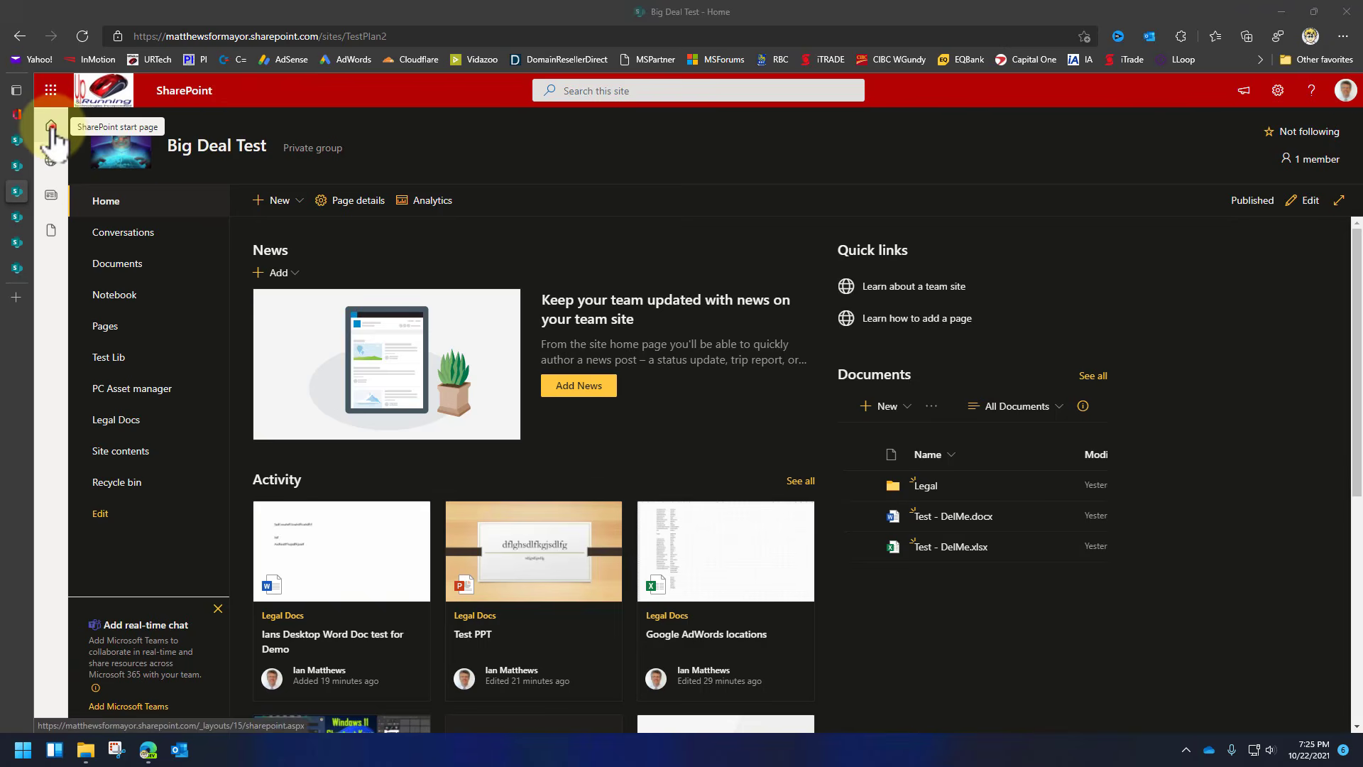
Open the site collection's Storage Metrics from Site settings, showing 0.97 GB free of 0.98 GB.
click(50, 126)
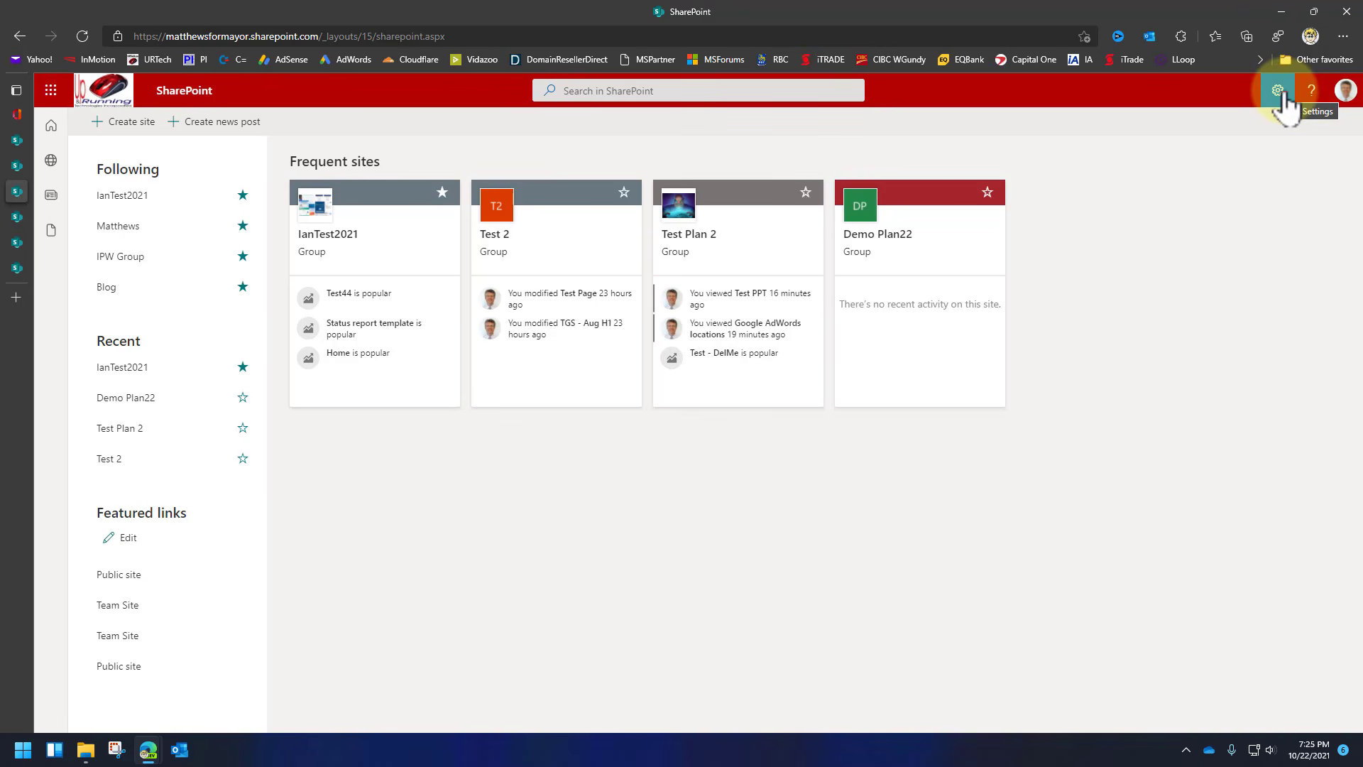
click(1281, 91)
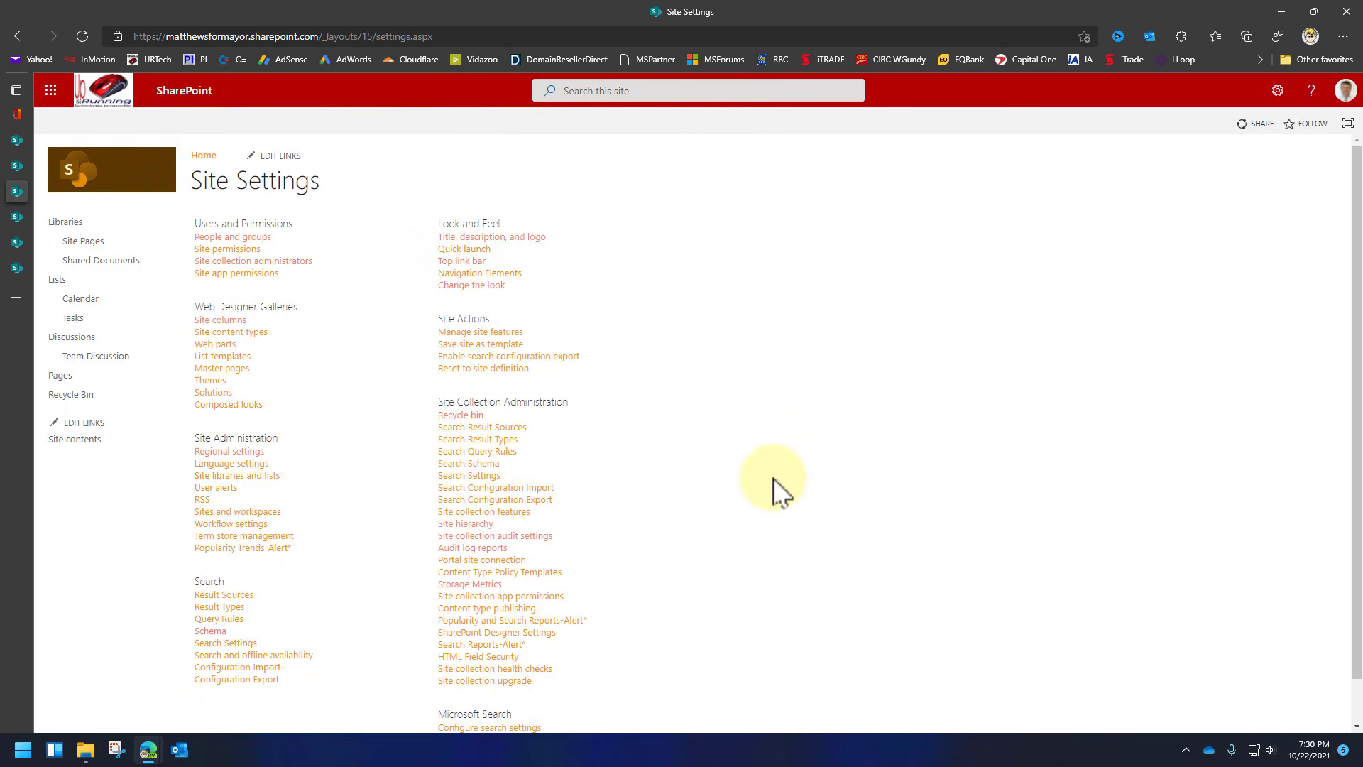
drag(578, 399, 530, 399)
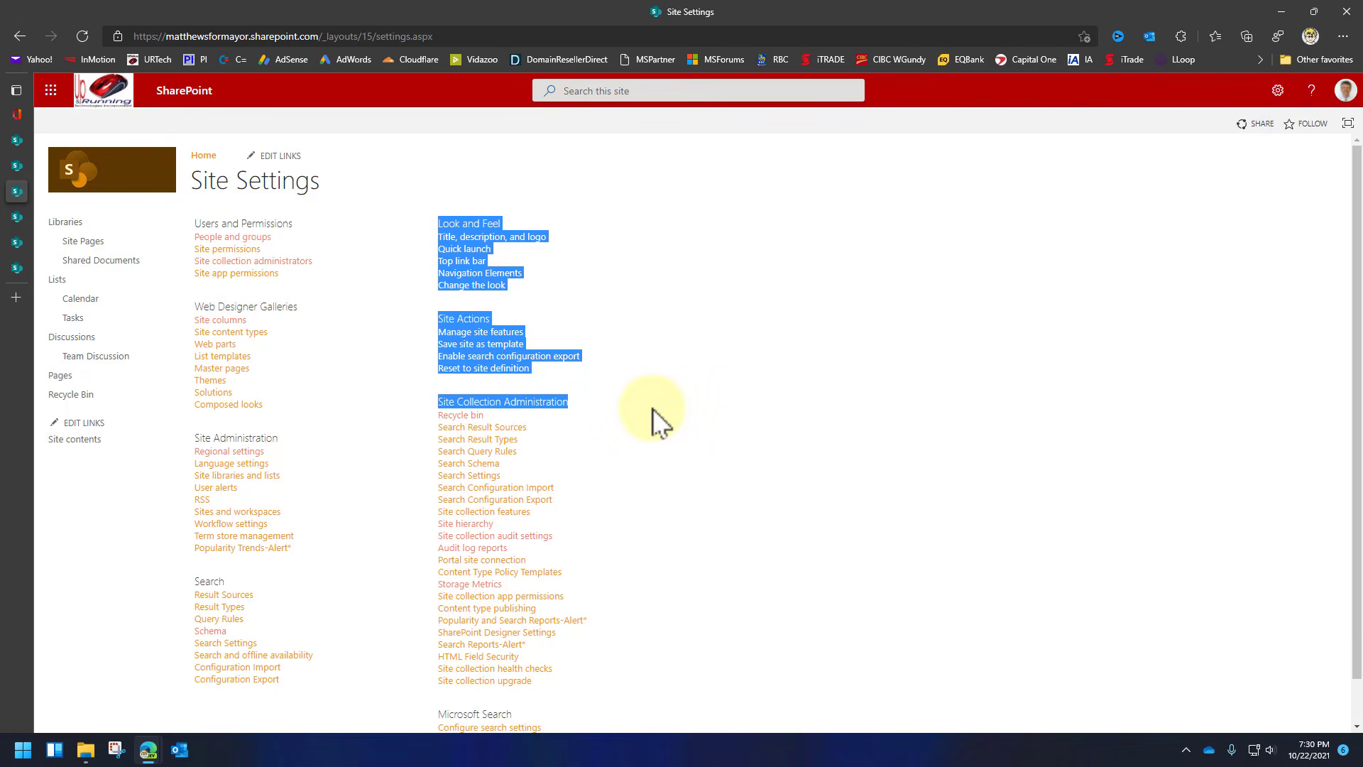
scroll(628, 457, down, 1)
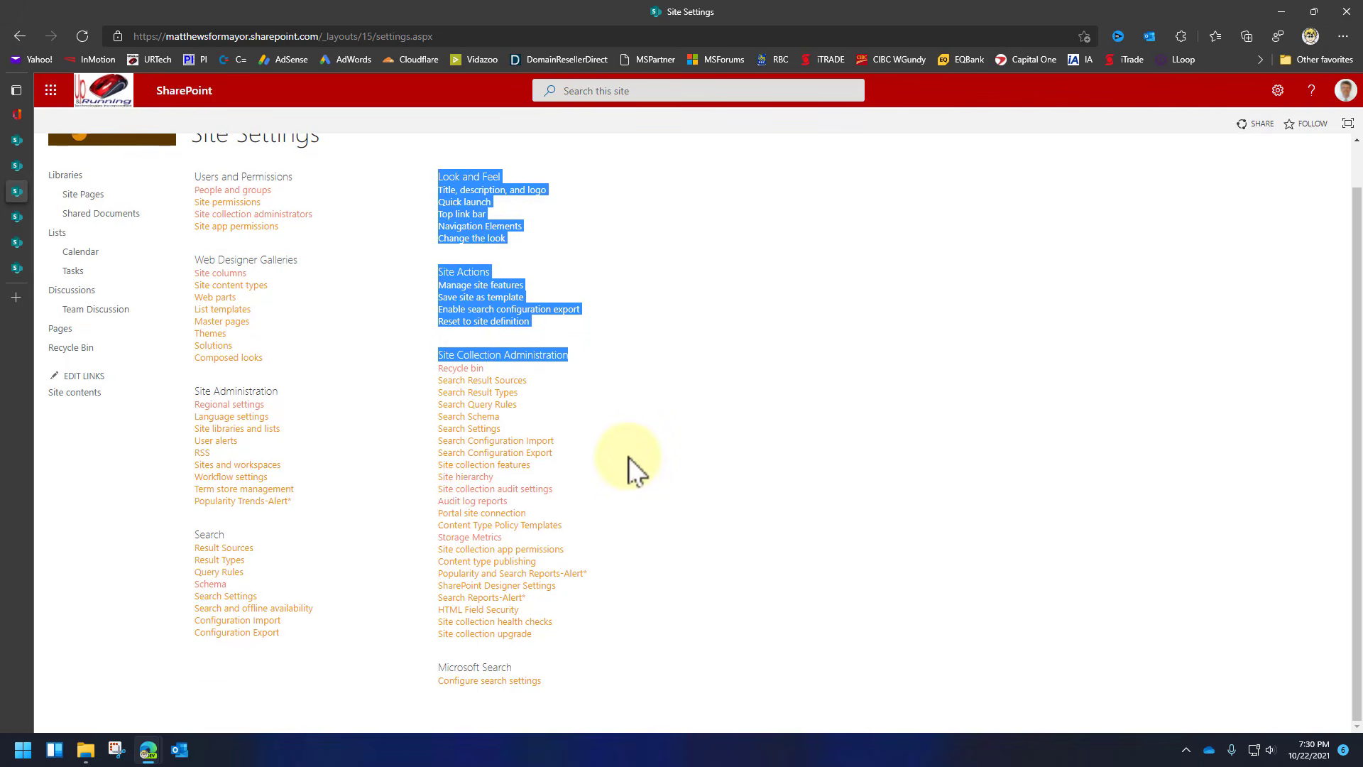
click(629, 455)
click(477, 537)
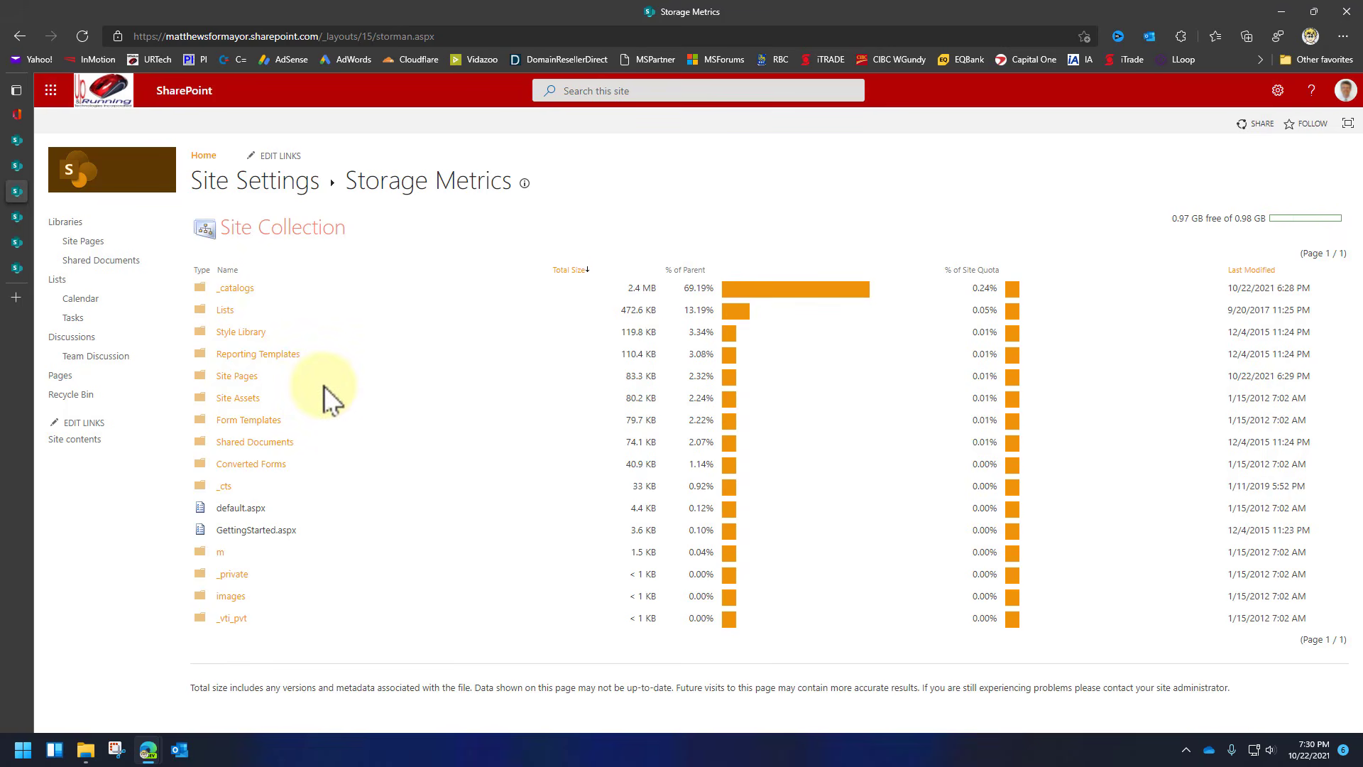
Drill into the Lists folder to see per-list storage, led by Reporting Metadata at 84 KB.
click(223, 310)
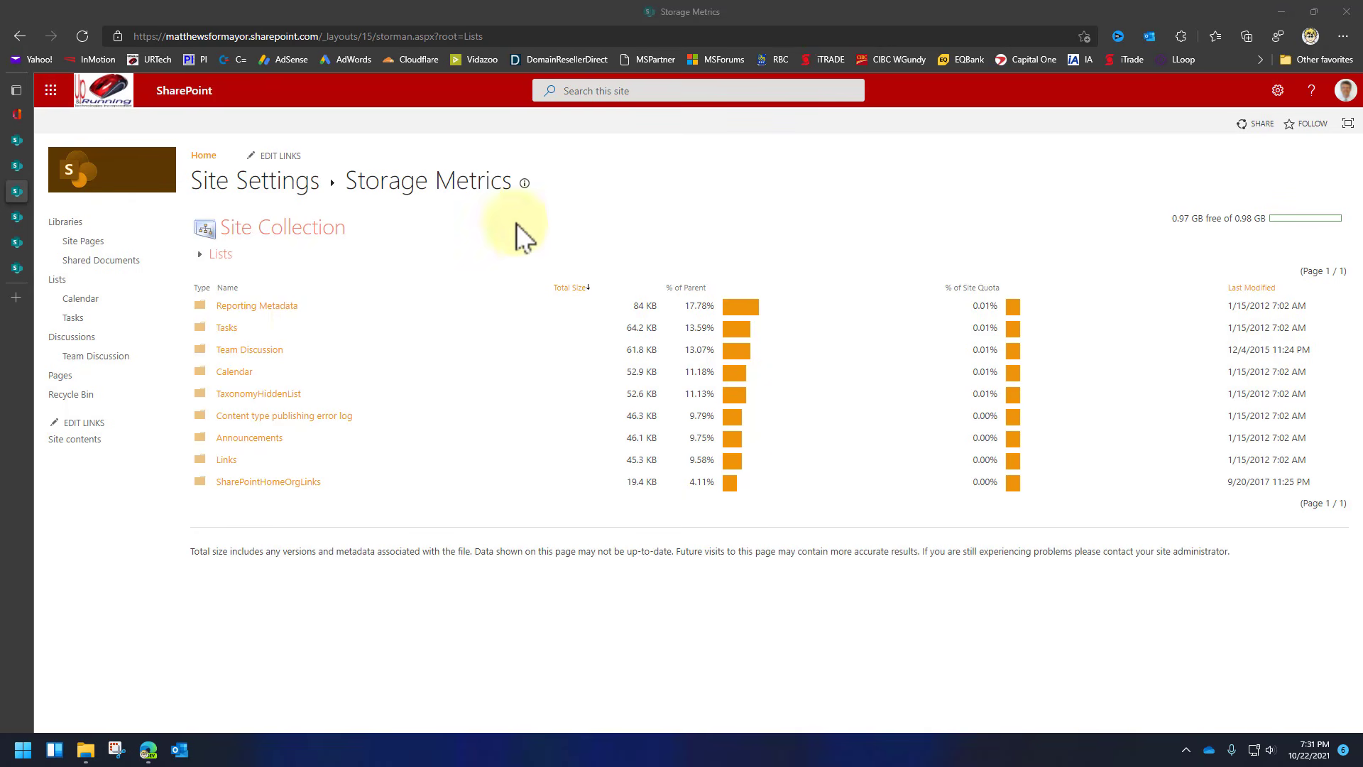
Load the Office portal in a new tab and launch the Admin app from the app bar.
click(186, 90)
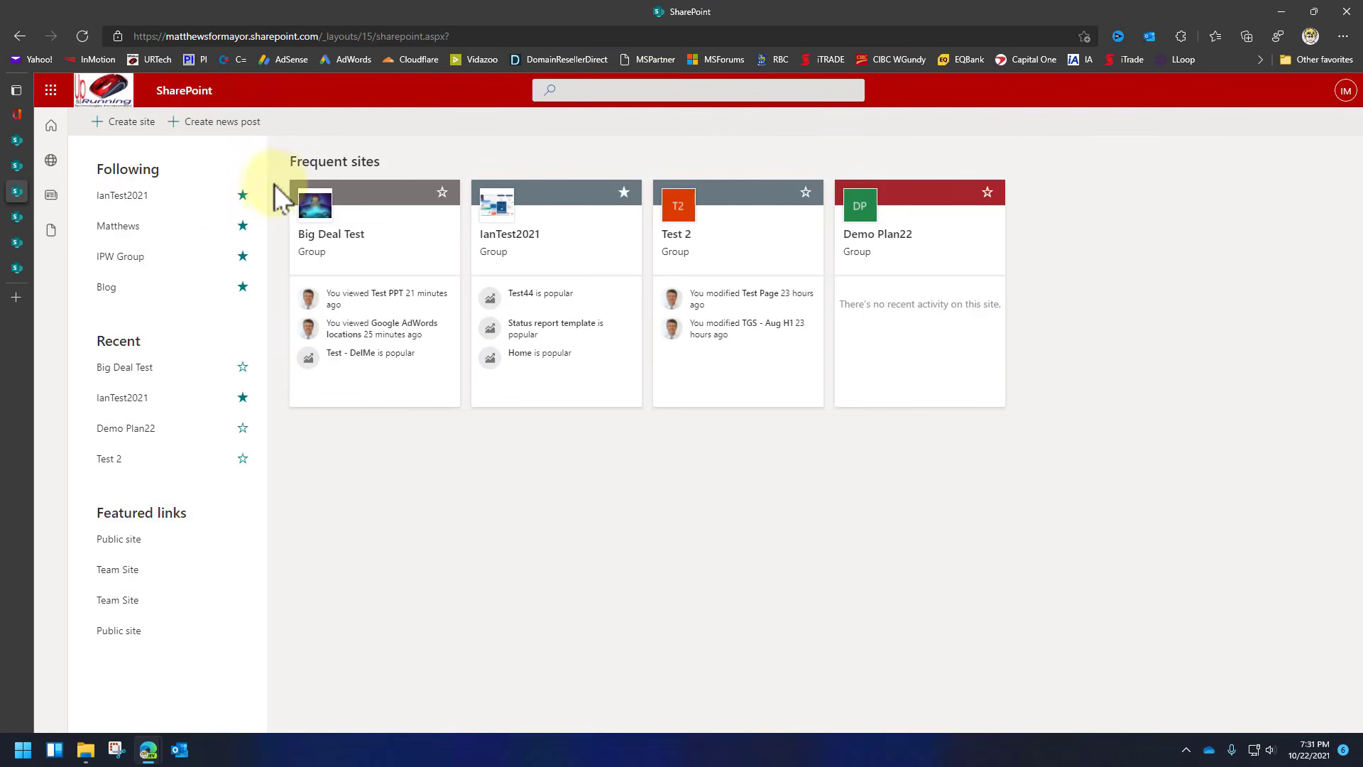
mouse_move(15, 117)
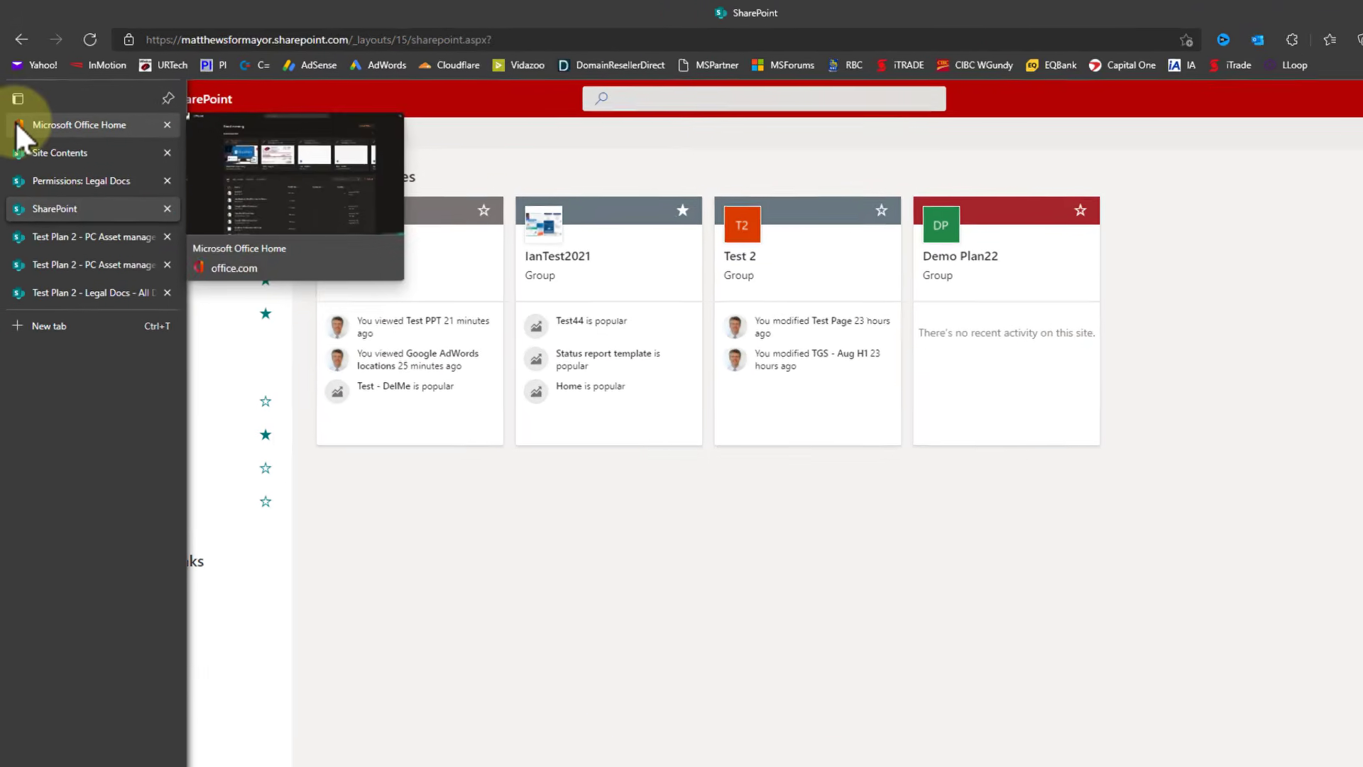
click(50, 298)
text(portal)
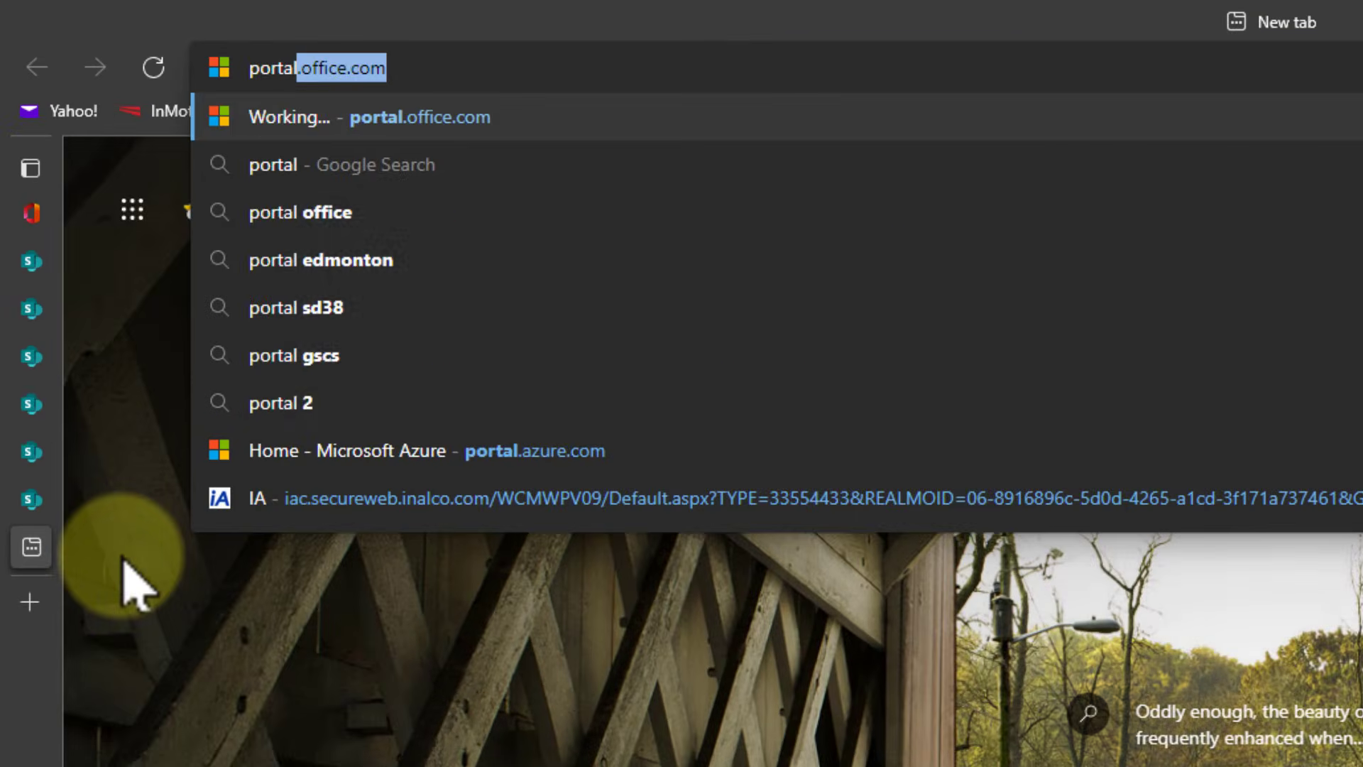
key(Return)
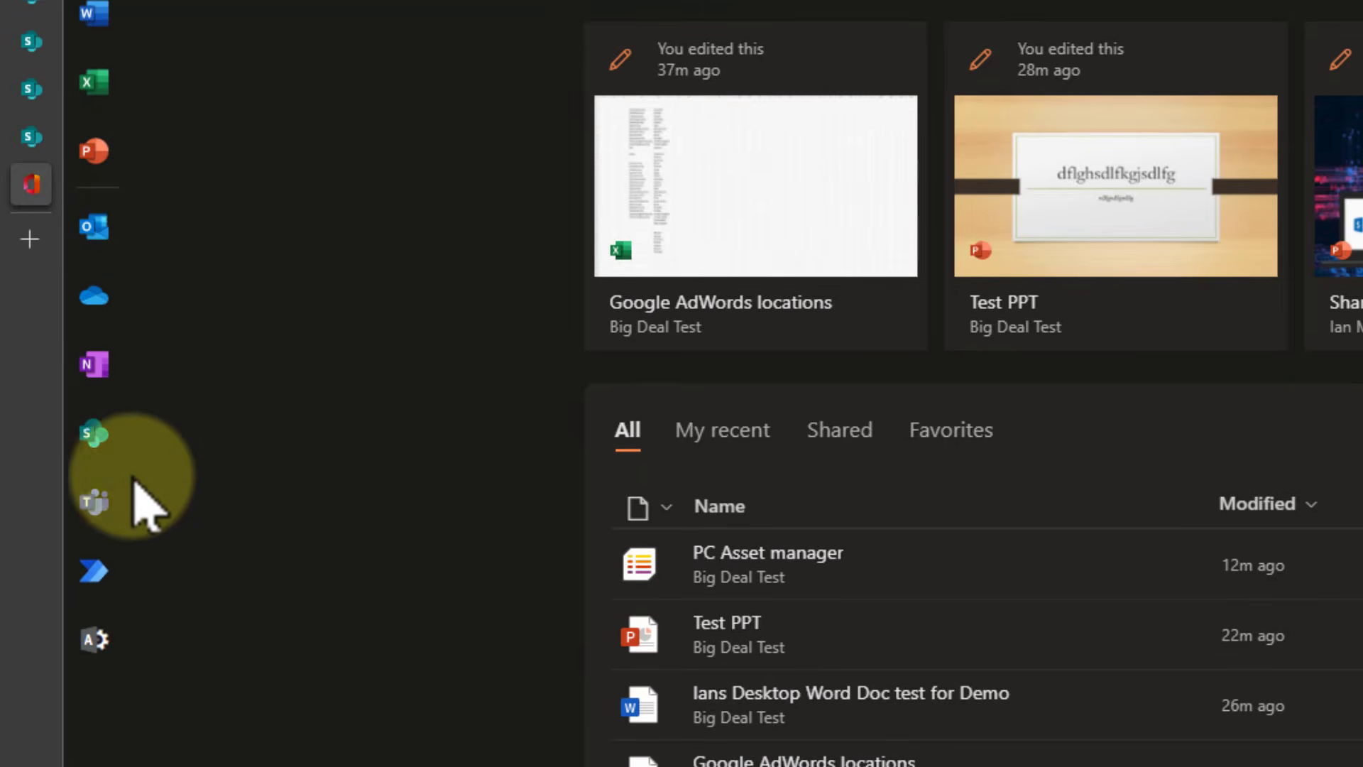
click(94, 642)
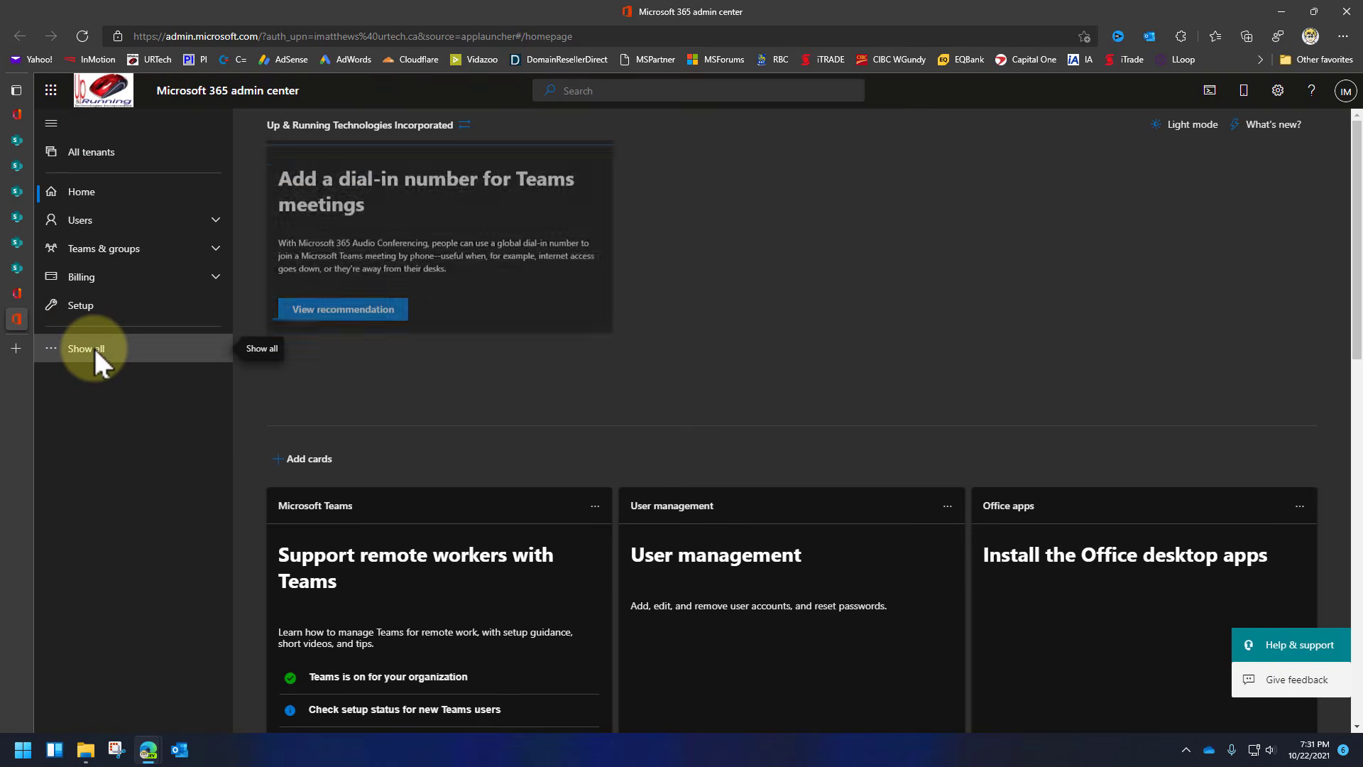
Reach the SharePoint admin center via Show all and All admin centers in the left navigation.
click(92, 348)
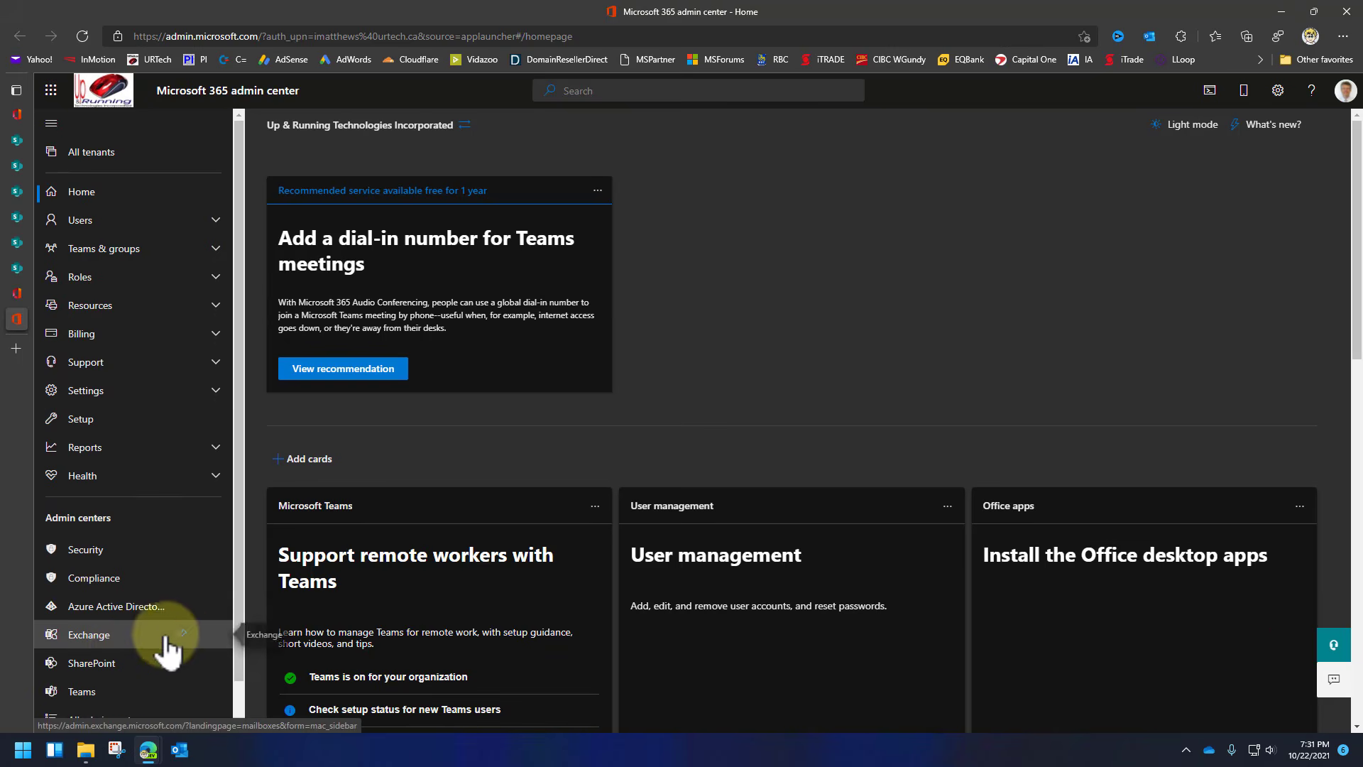
scroll(169, 648, down, 1)
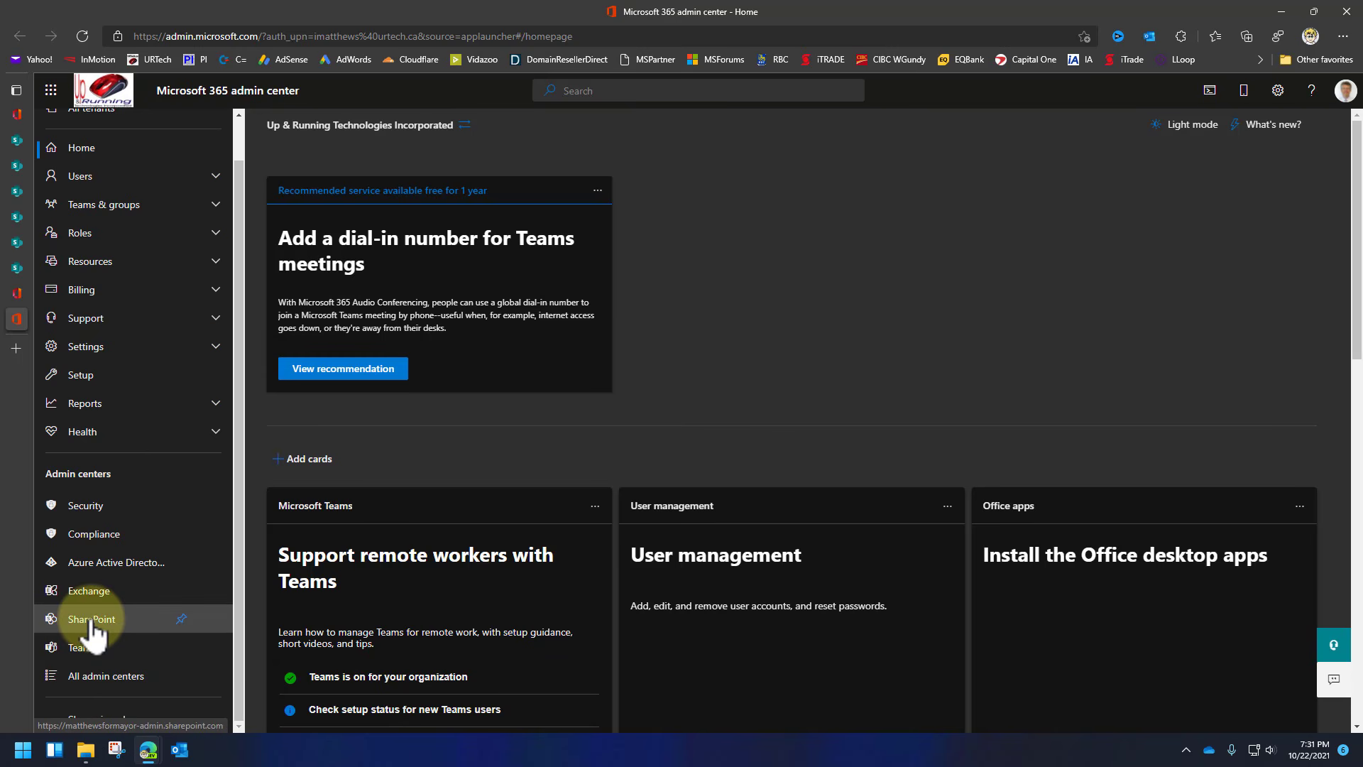
click(99, 678)
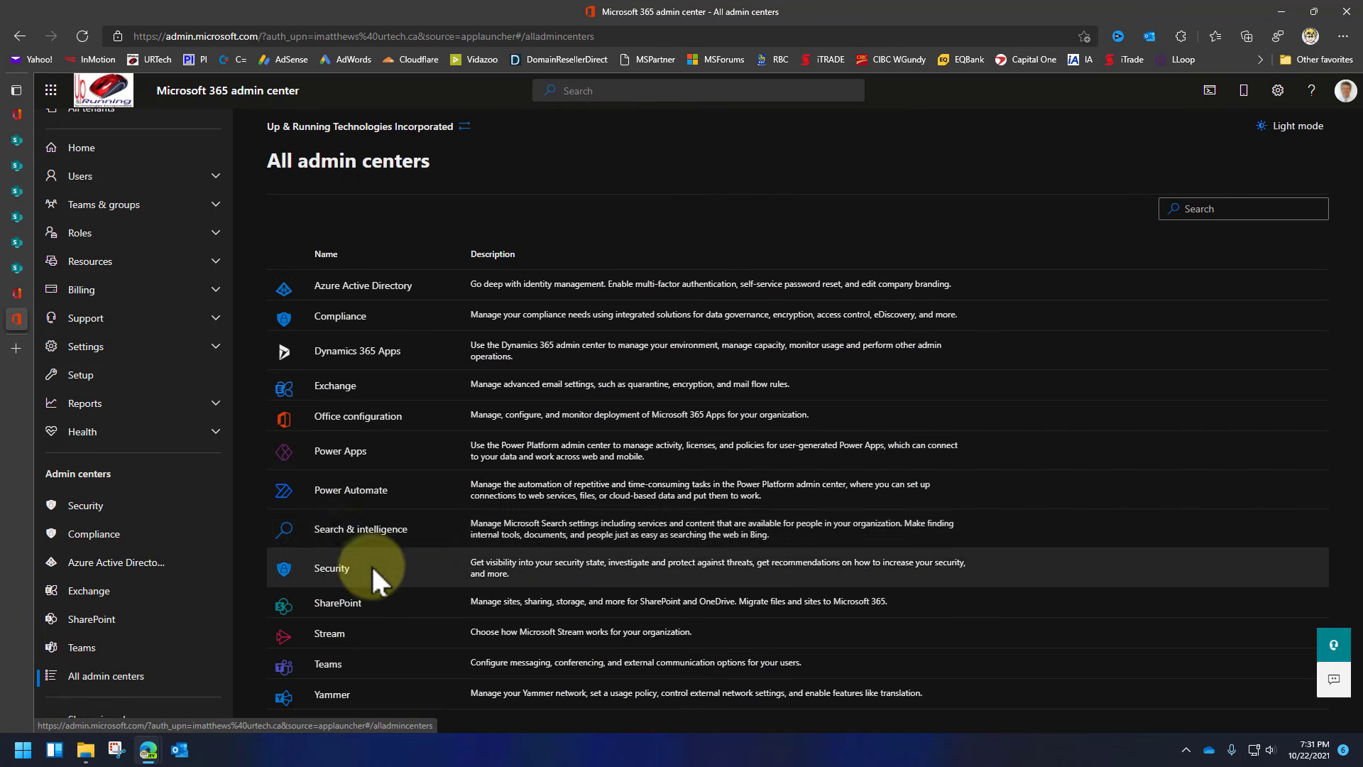
click(95, 622)
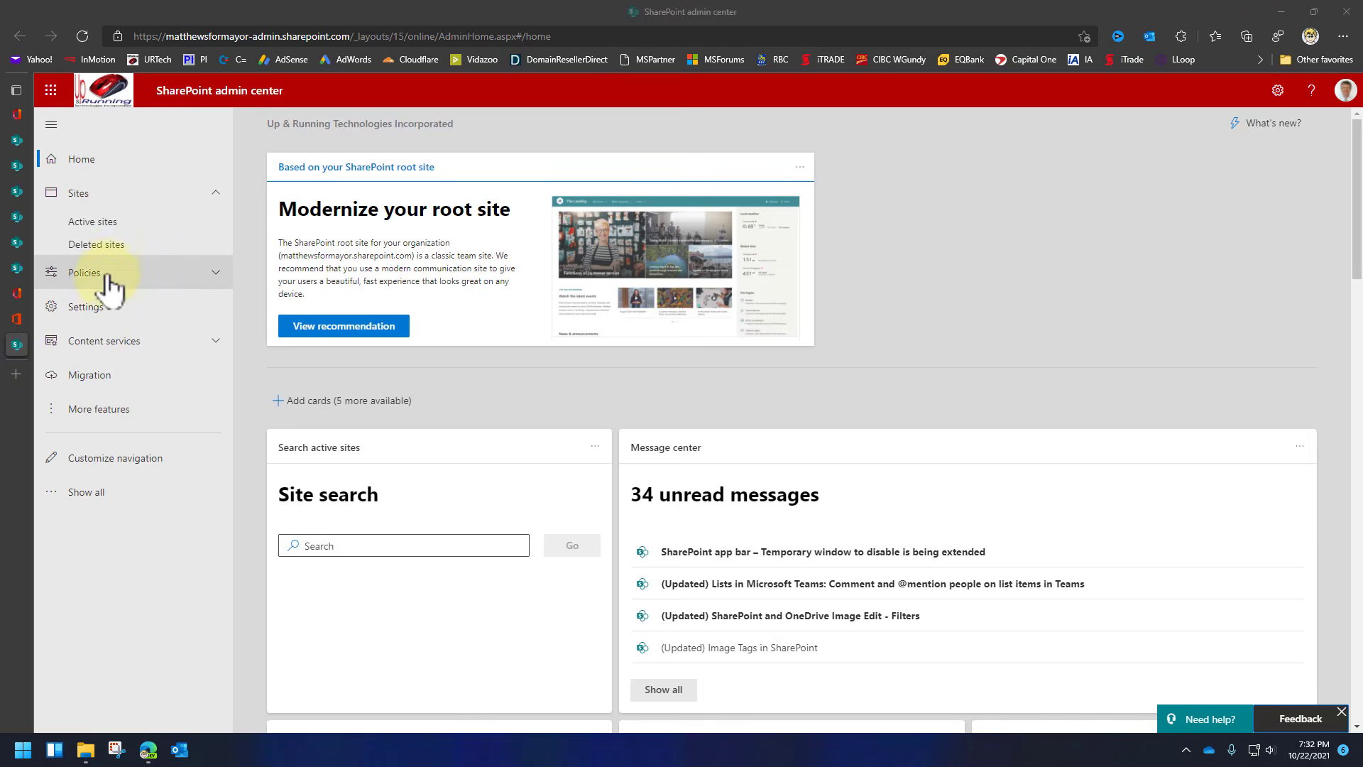
Check Active sites, then the empty Deleted sites list with its 93-day retention, and expand Policies.
click(106, 227)
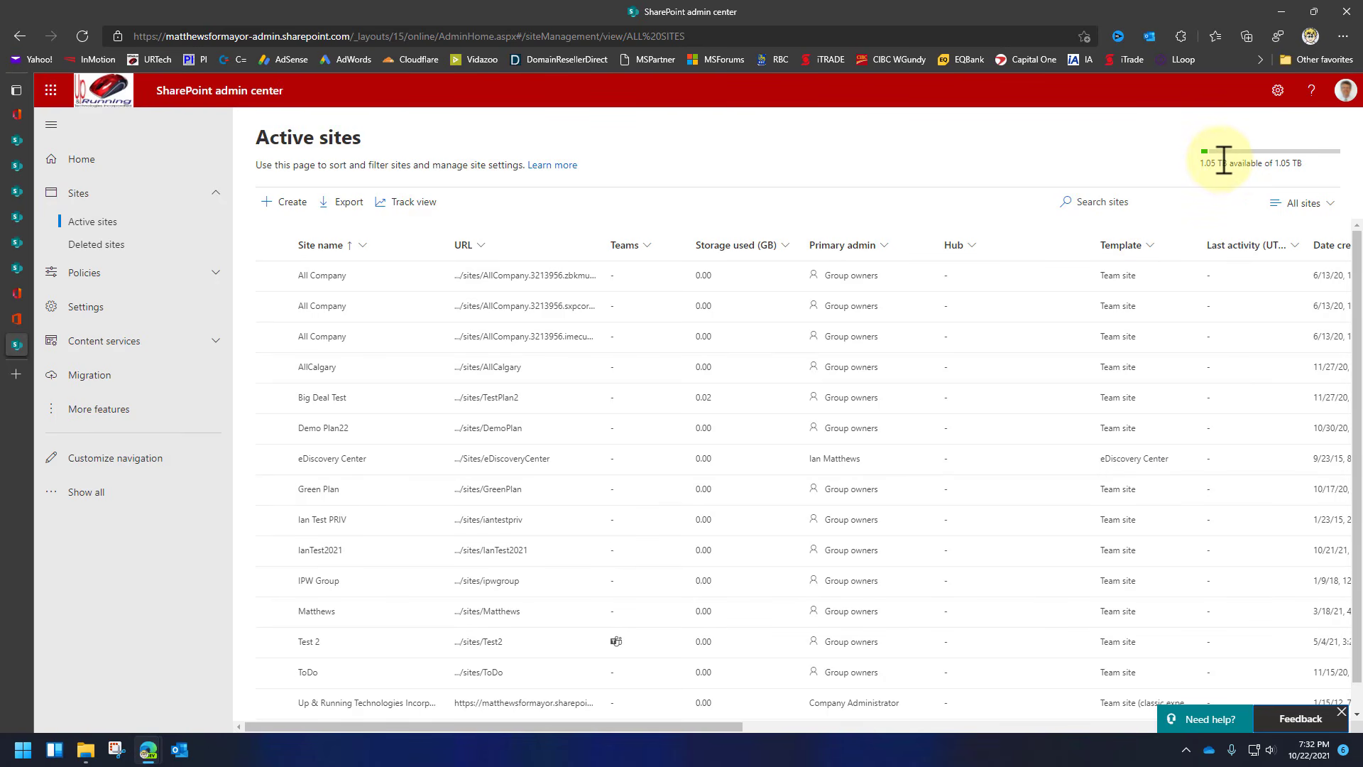
click(97, 246)
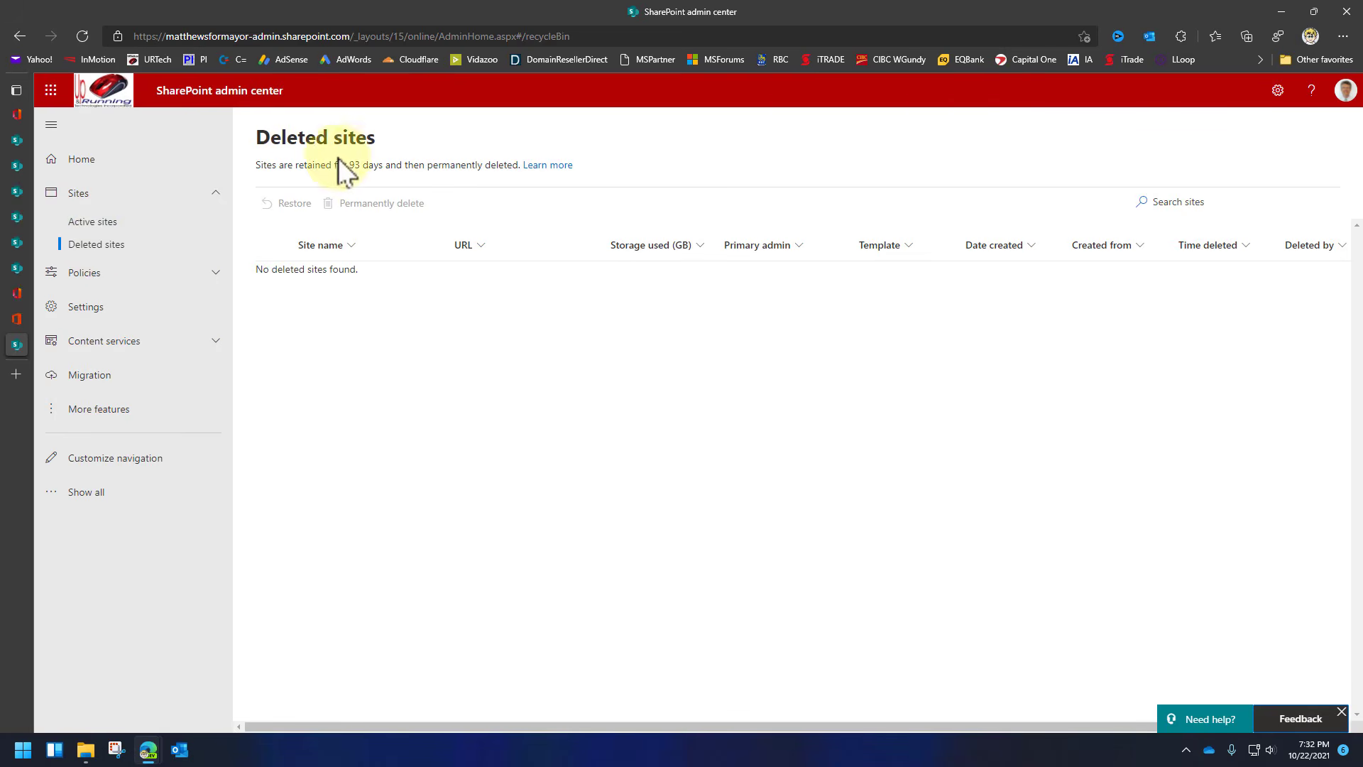
drag(338, 158, 388, 165)
click(386, 165)
click(106, 273)
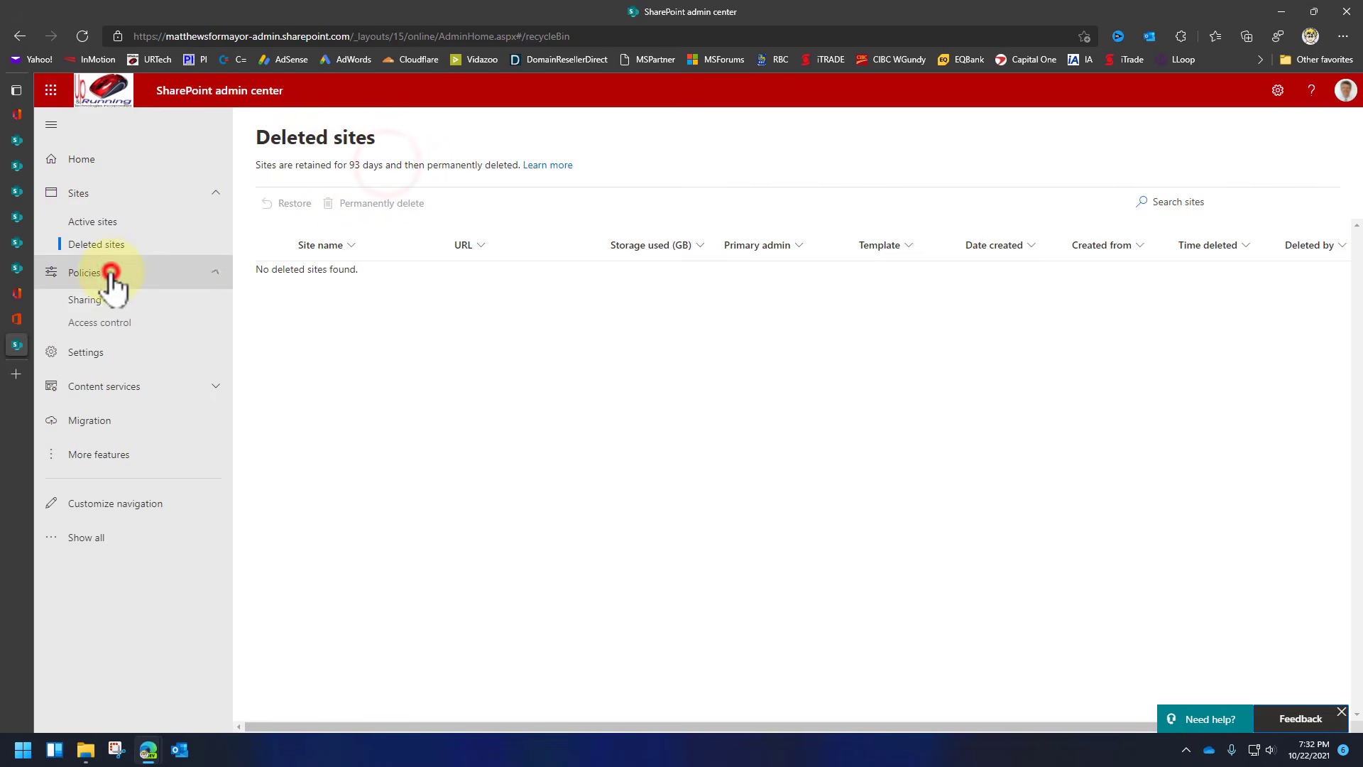
Move the SharePoint and OneDrive external sharing sliders to Anyone, then view Access control policies.
click(91, 301)
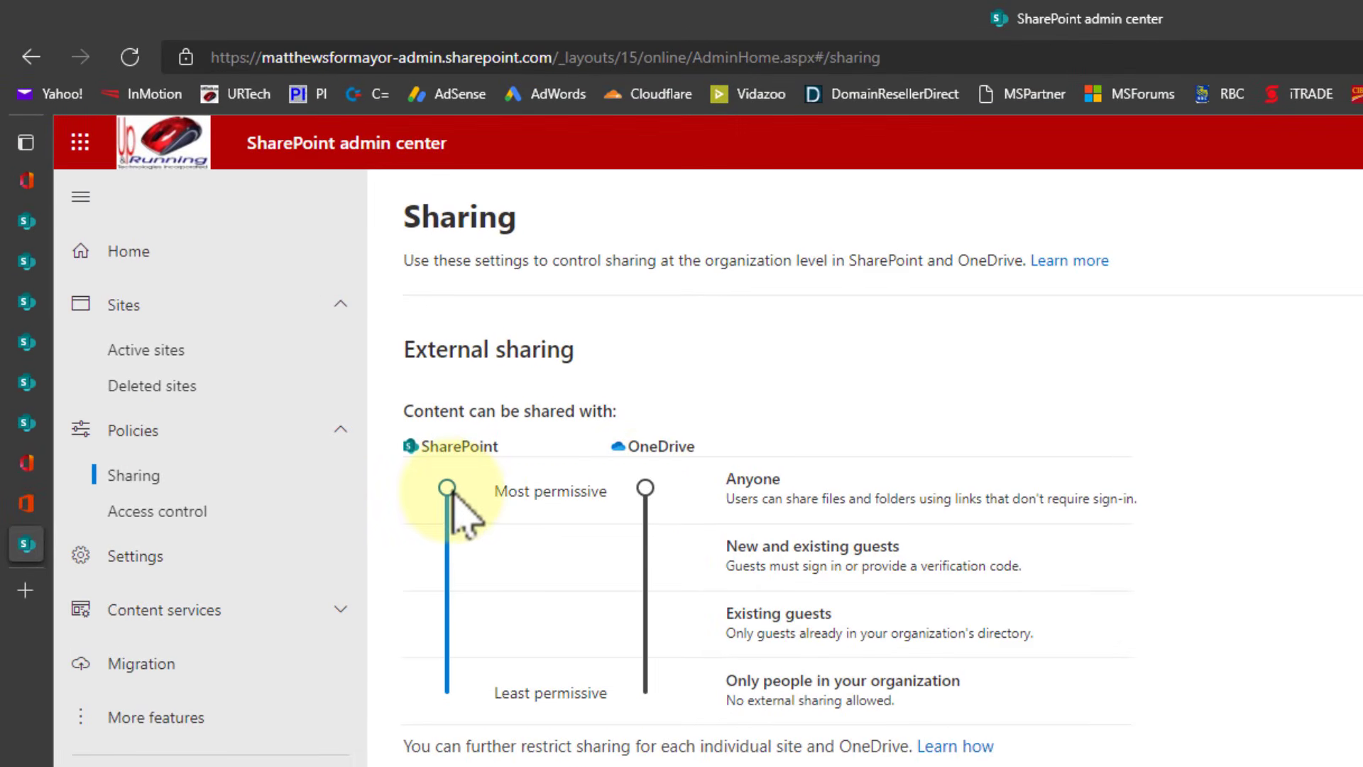
drag(447, 488, 437, 693)
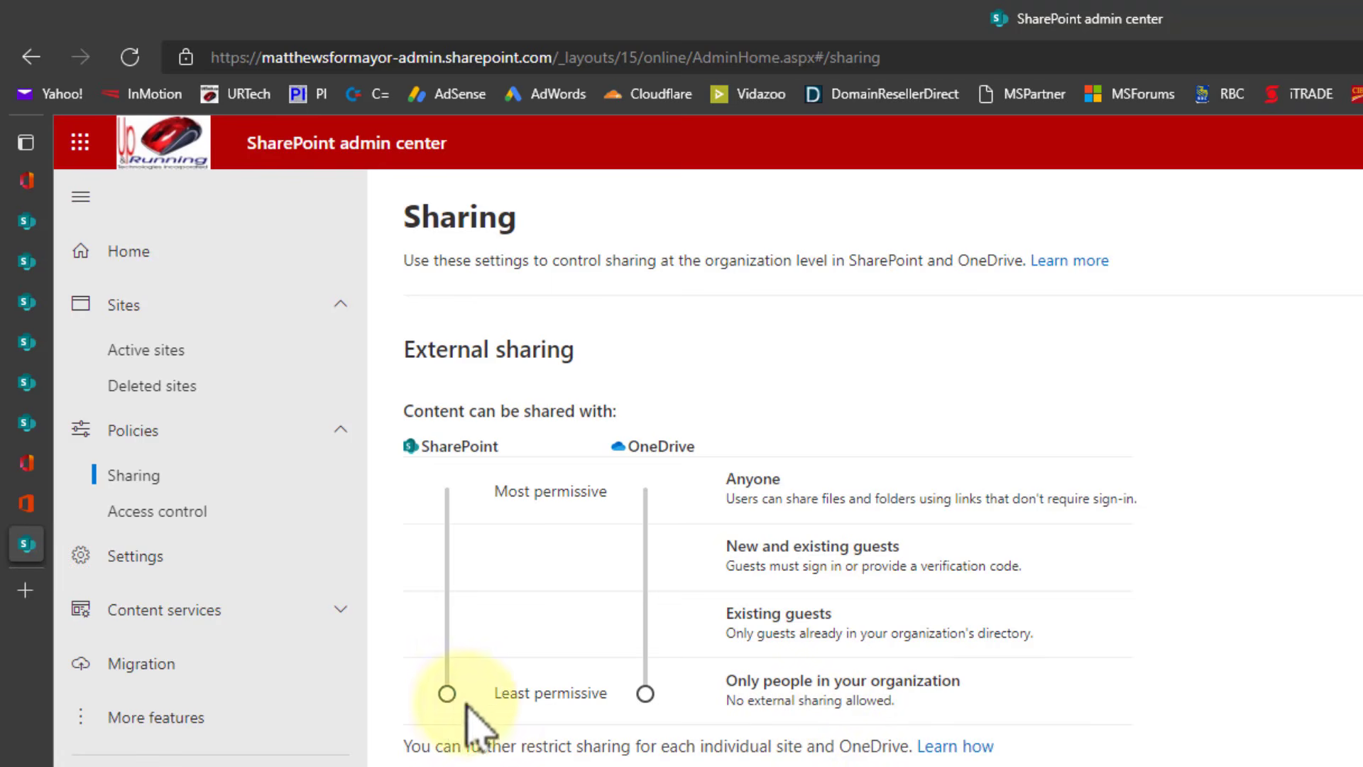
click(445, 692)
drag(445, 694, 428, 474)
drag(645, 694, 647, 469)
scroll(1052, 703, down, 4)
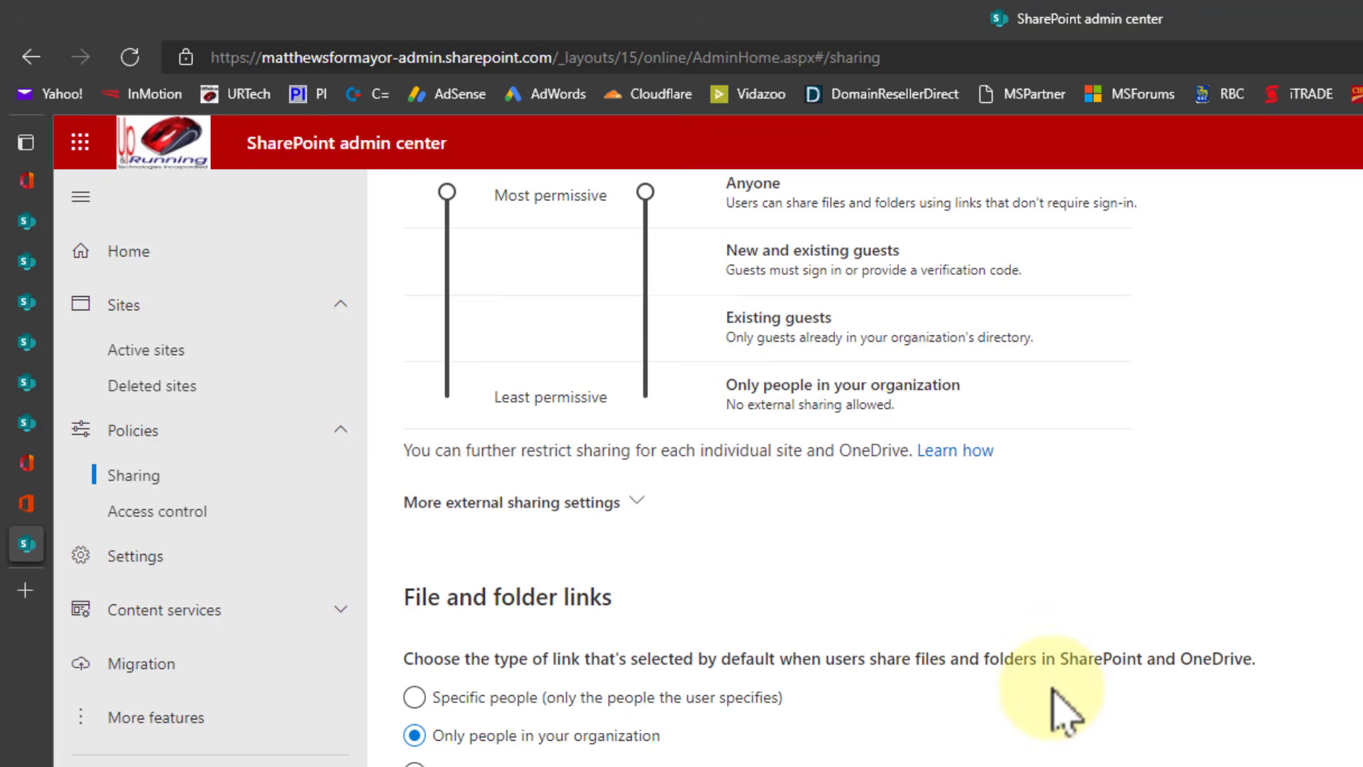
scroll(1074, 736, down, 5)
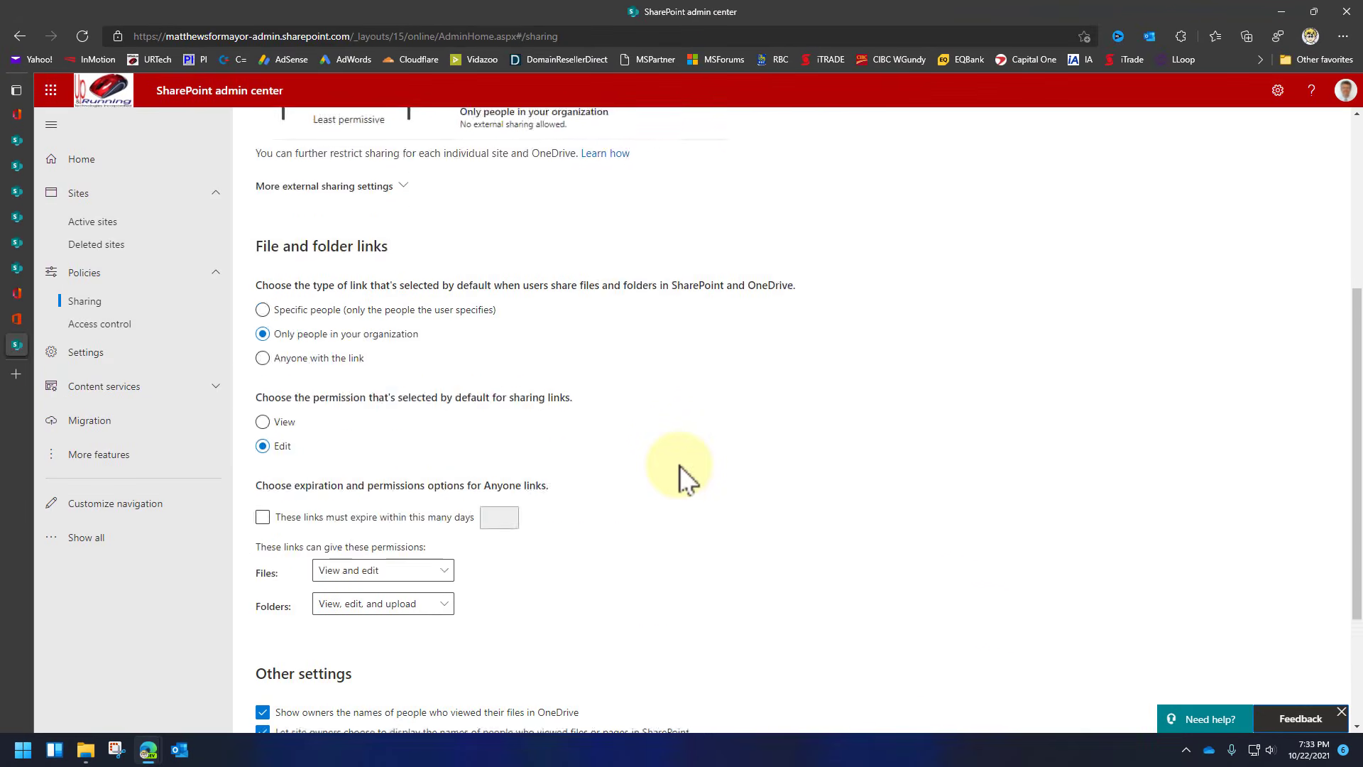
click(105, 331)
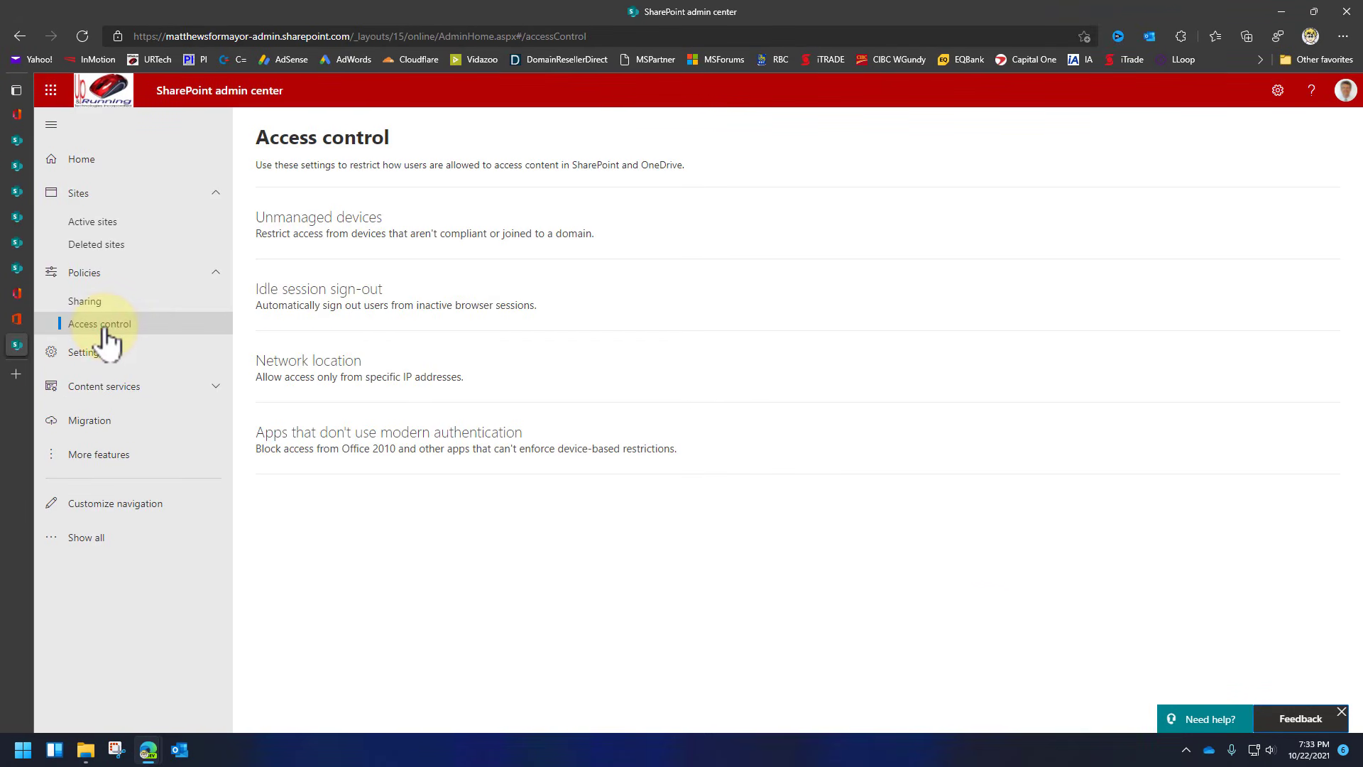
Toggle the Network location IP-range restriction on, cancel without saving, then view the Settings page.
click(289, 298)
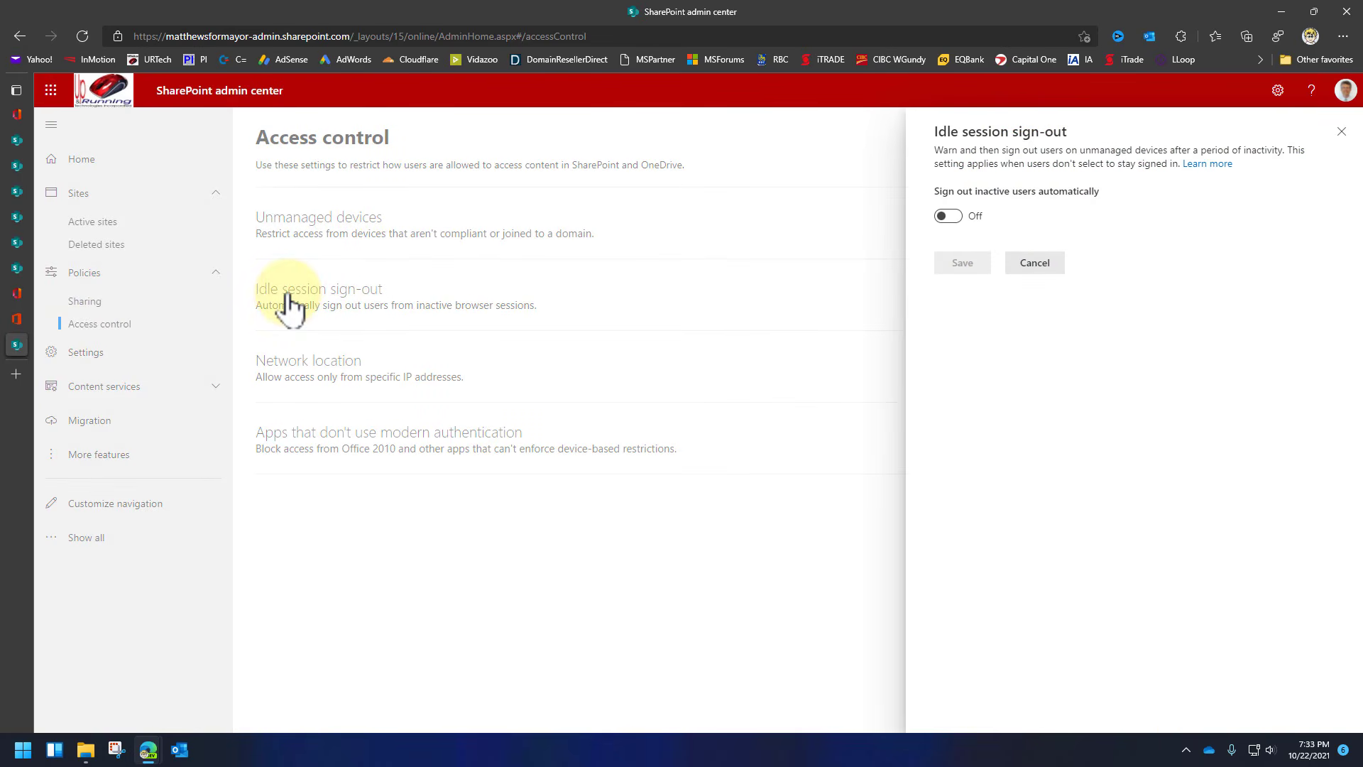
click(325, 384)
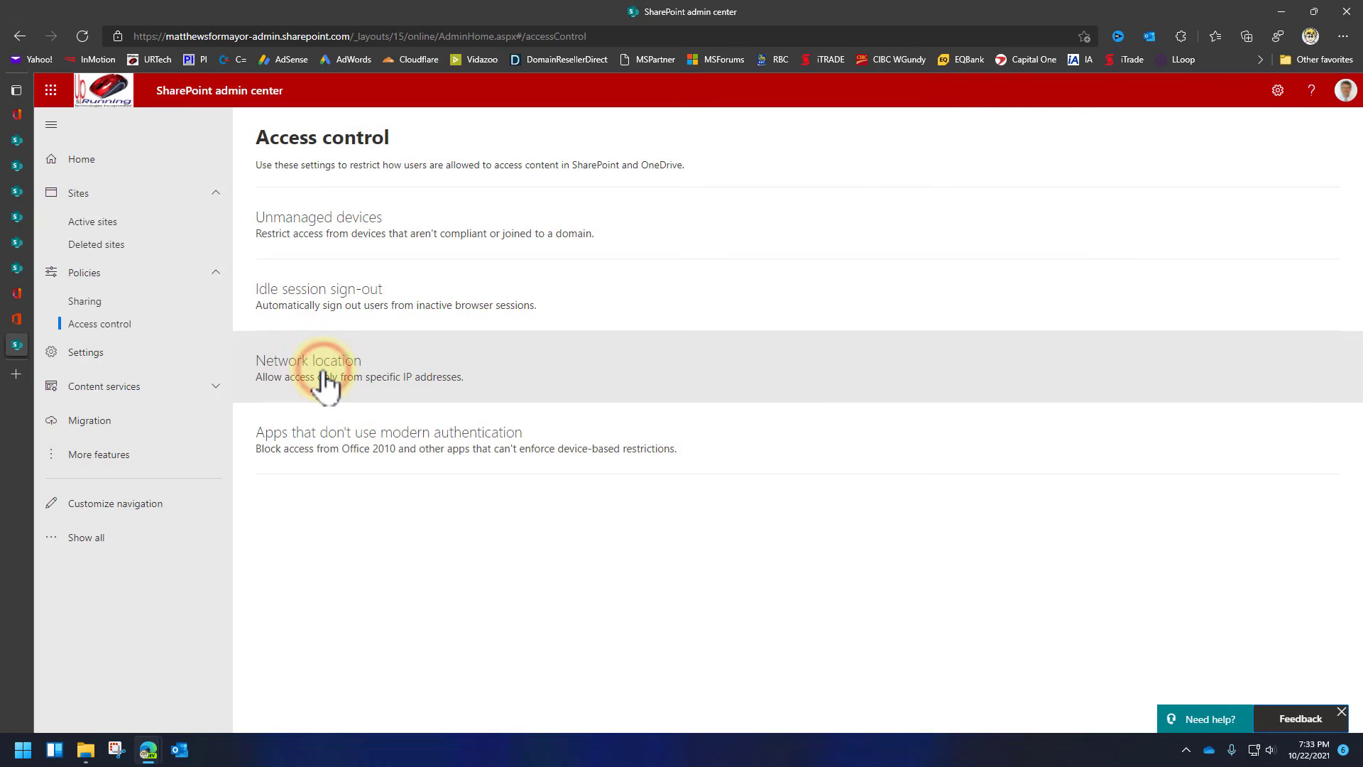
click(326, 384)
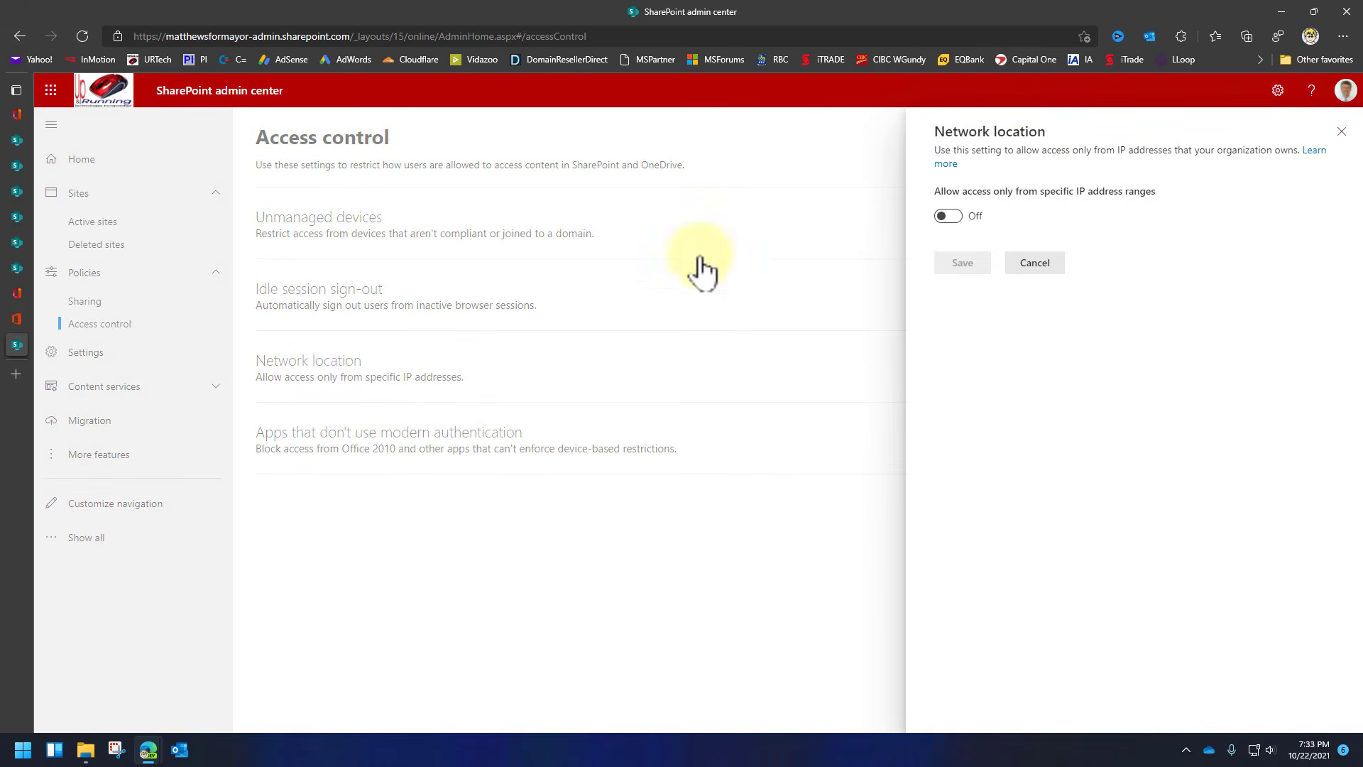
click(964, 217)
click(960, 334)
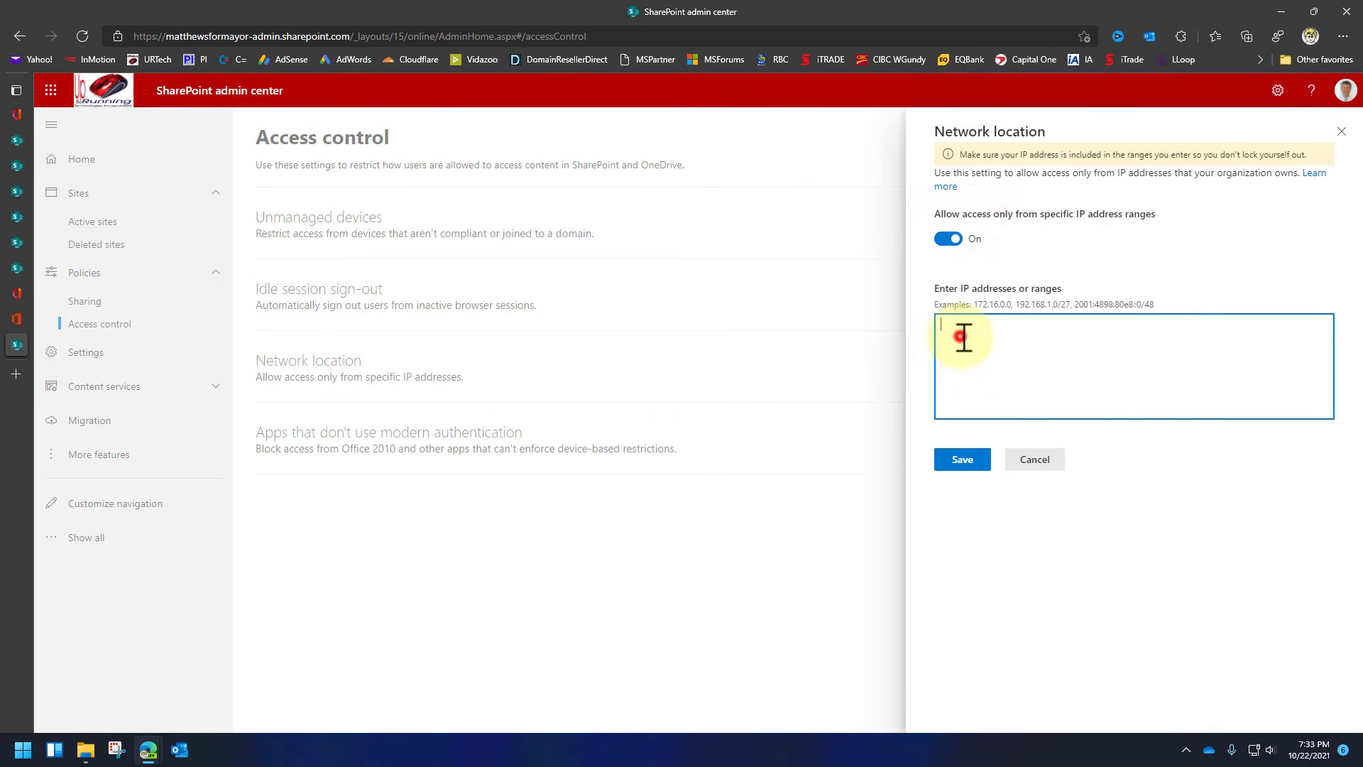
click(1035, 461)
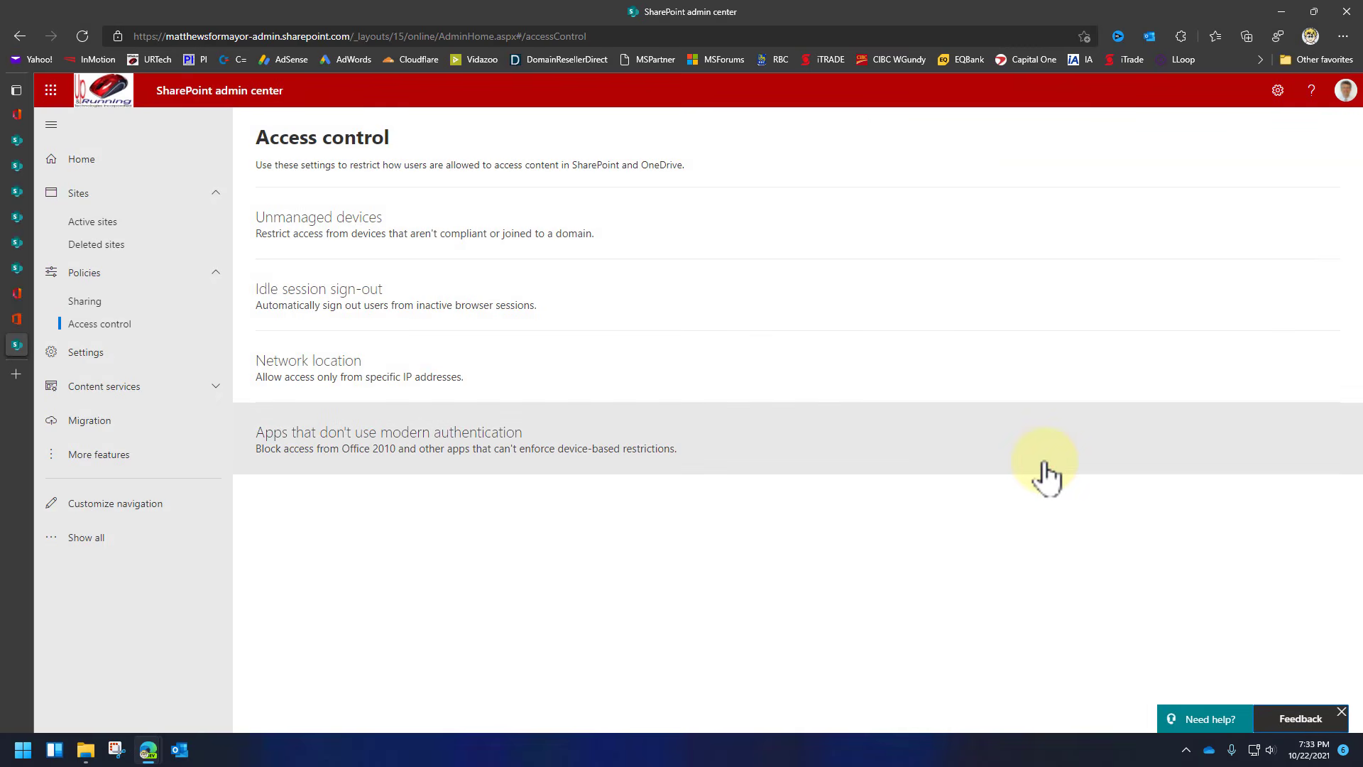
click(87, 347)
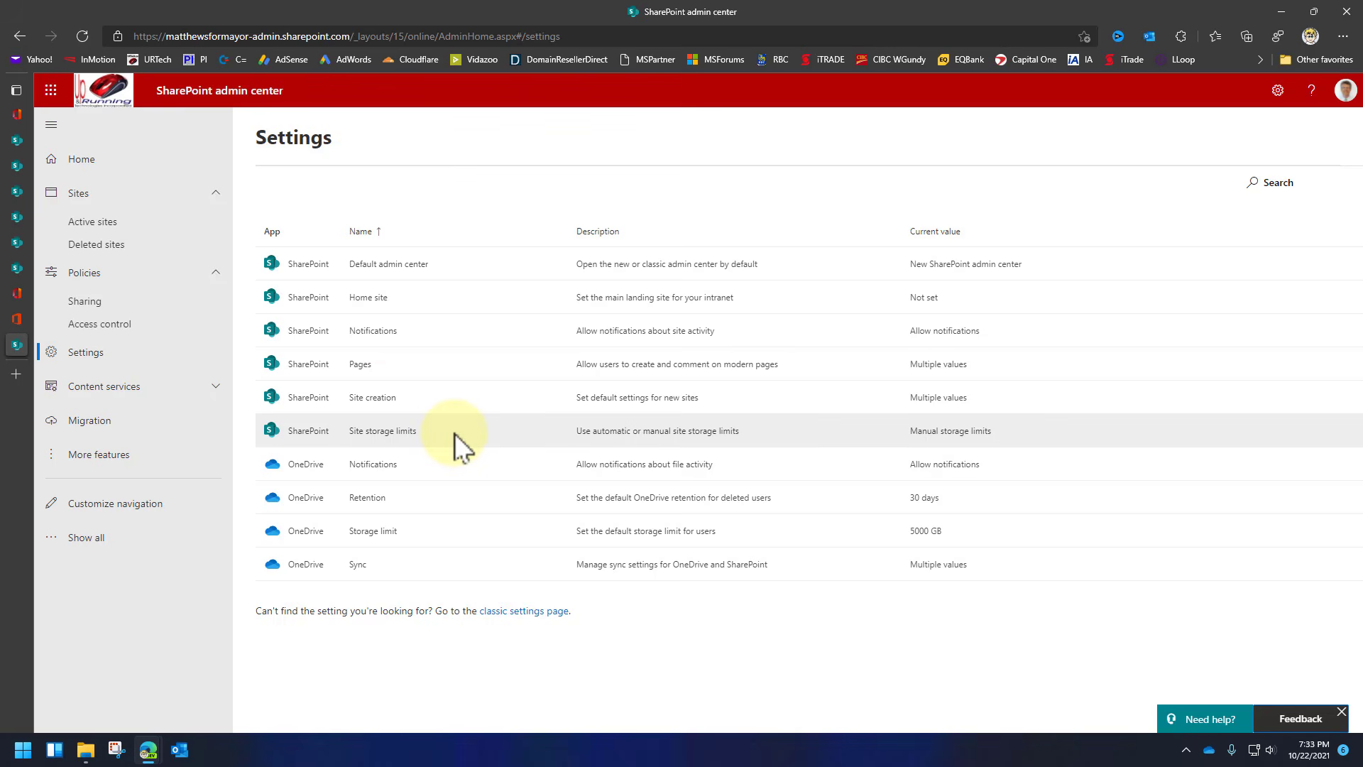
Review the site creation defaults (/sites/ path, storage limit, Mountain Time), cancel, and return to Microsoft 365 admin center.
click(372, 398)
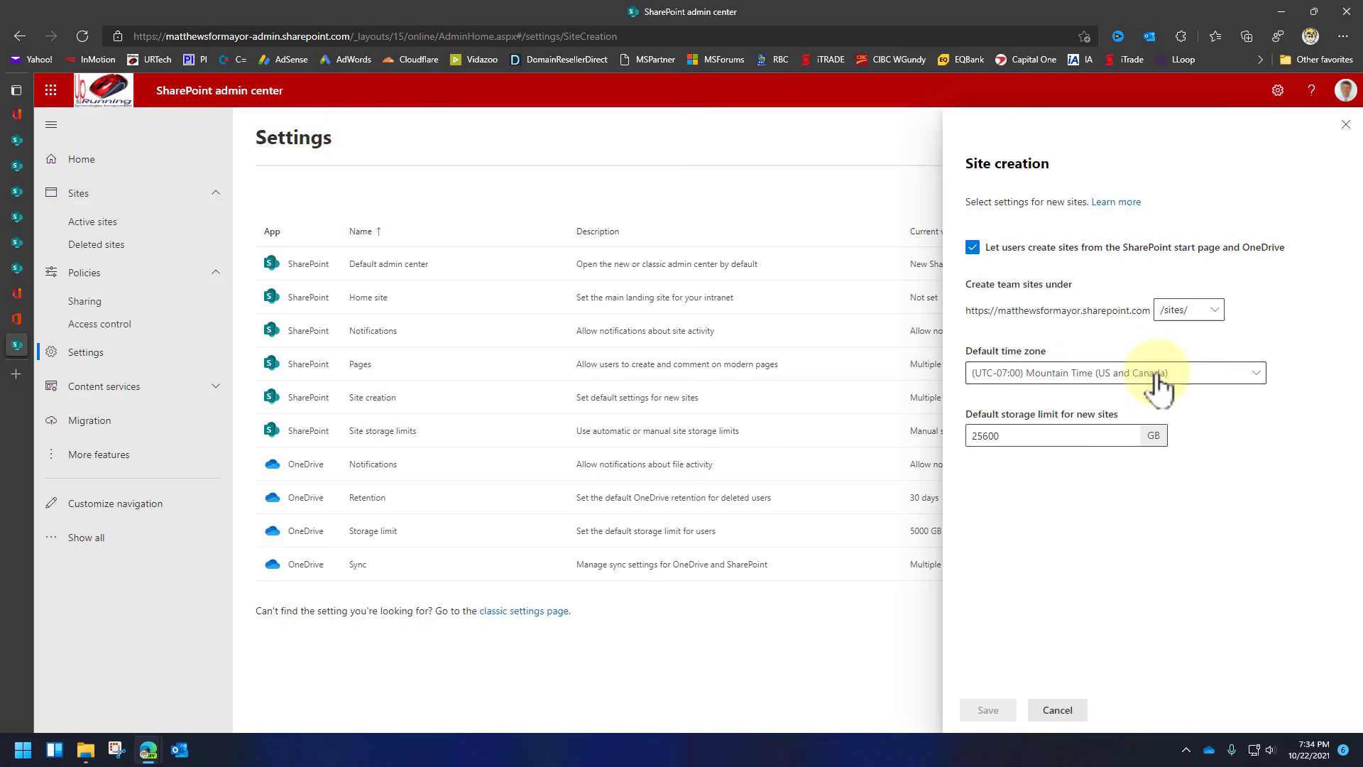
click(1214, 317)
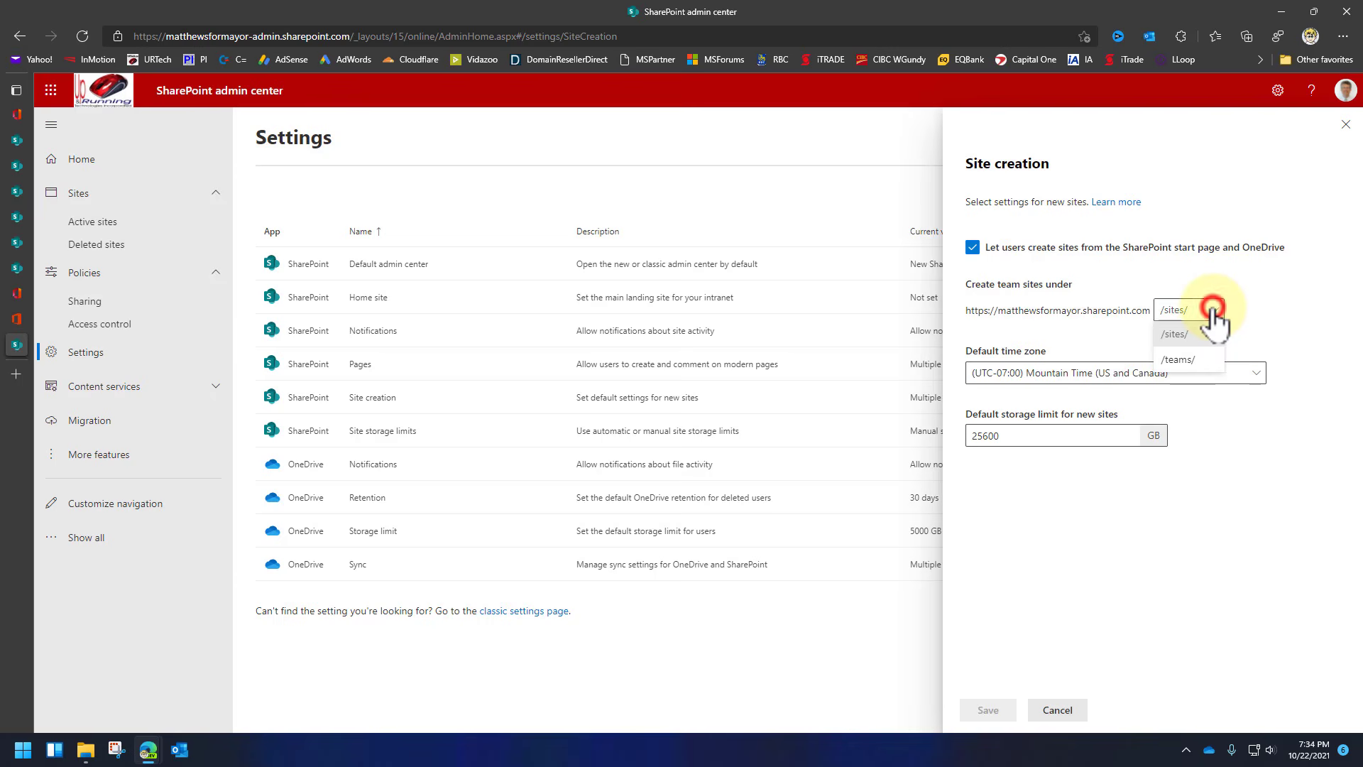
click(1263, 299)
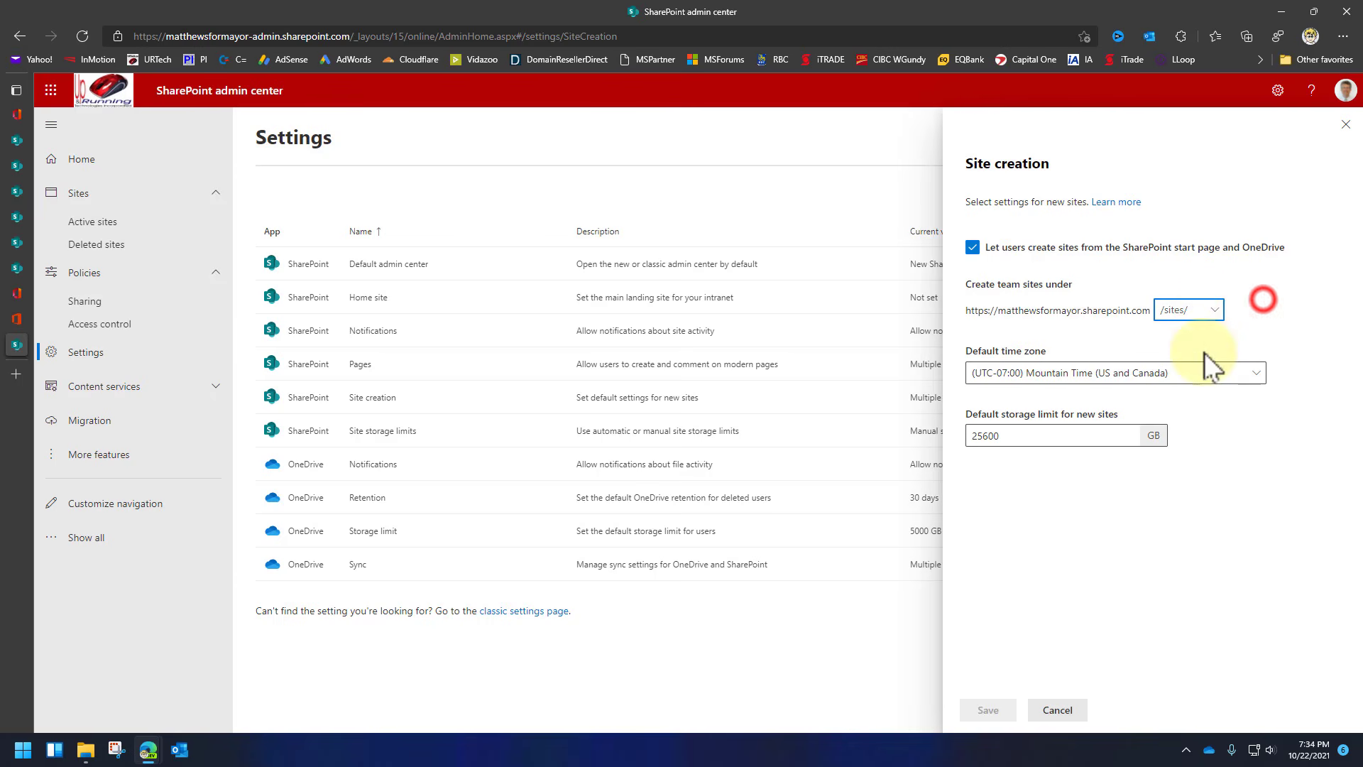
double_click(1089, 435)
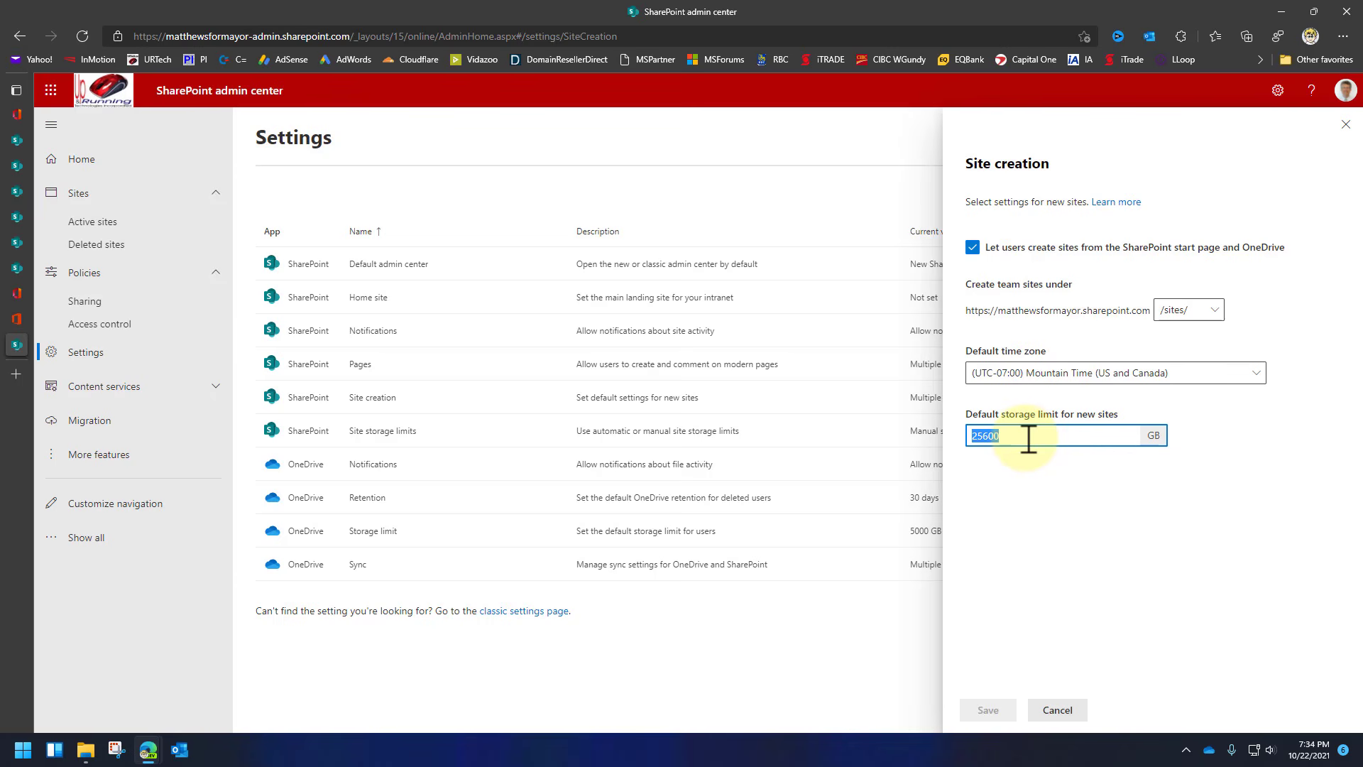
click(1079, 371)
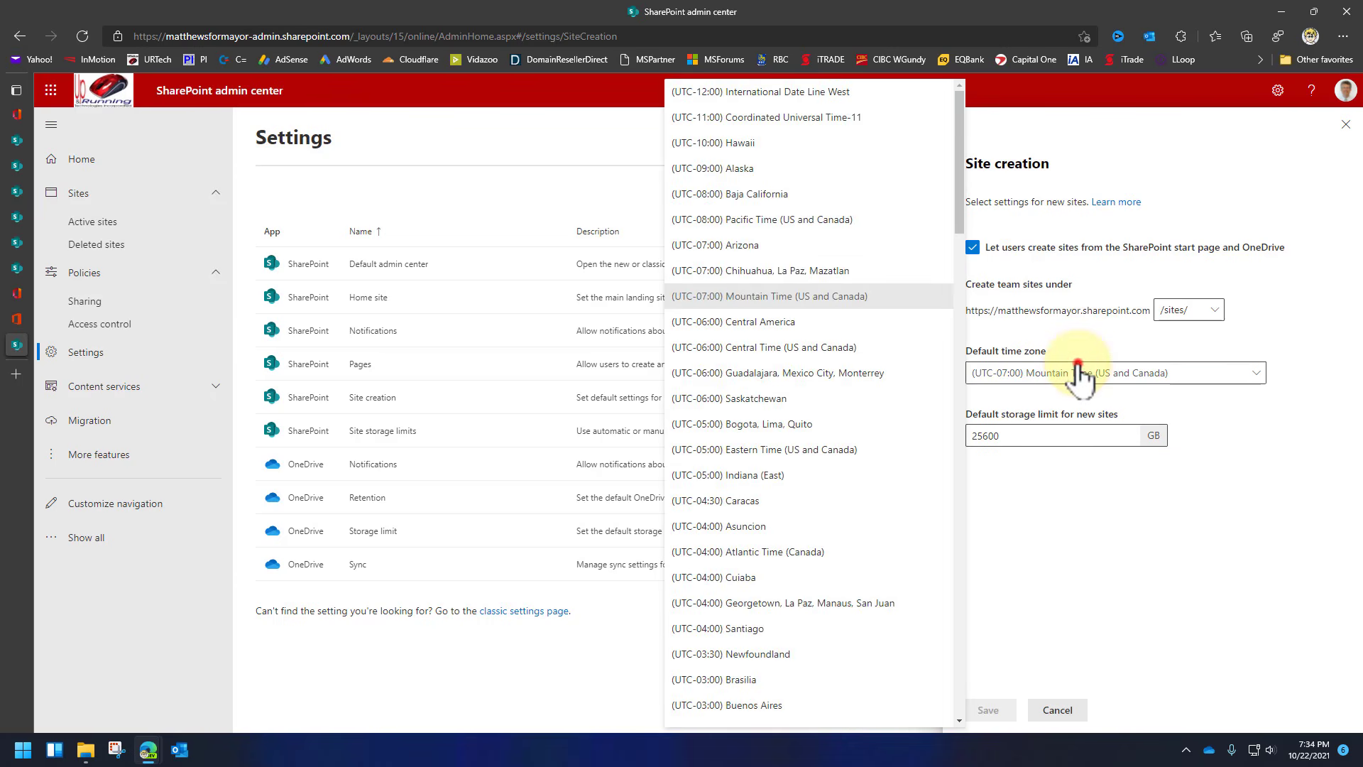
click(1079, 371)
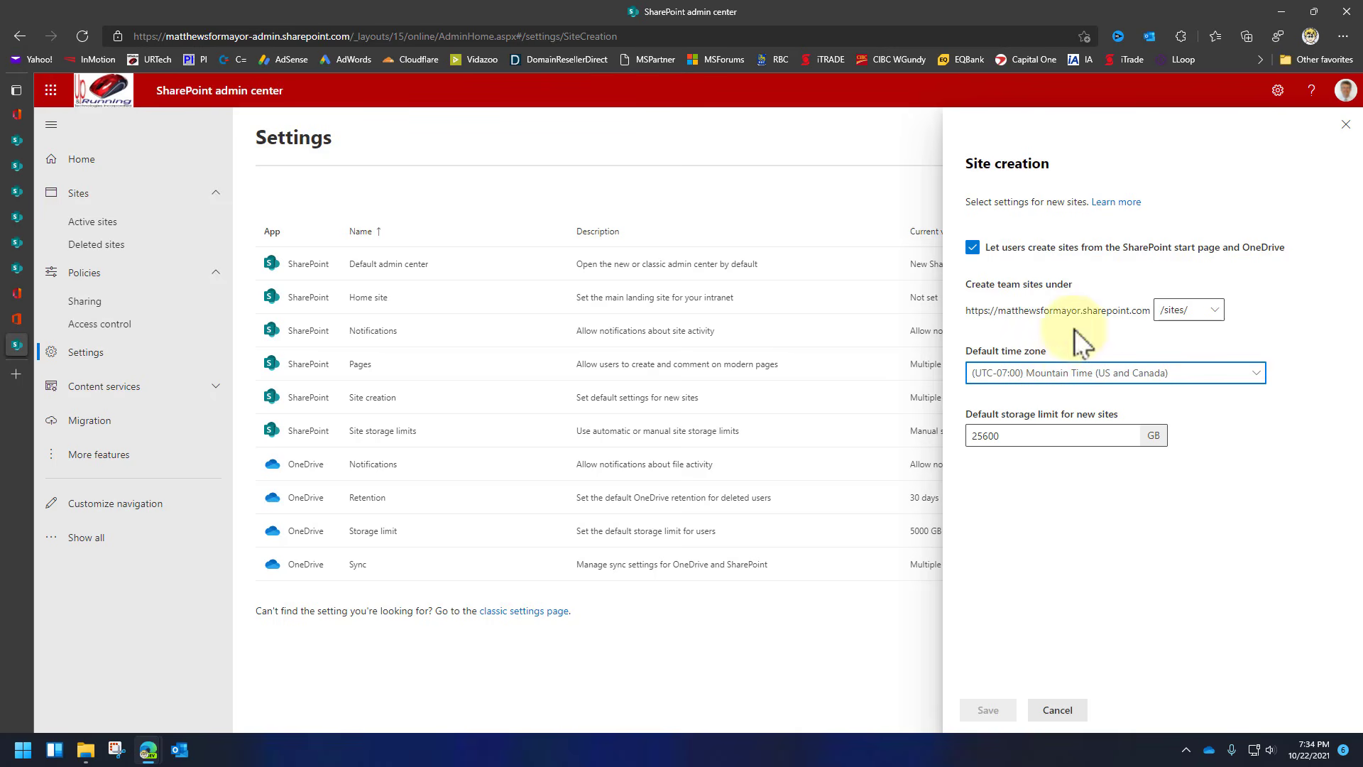
click(1057, 710)
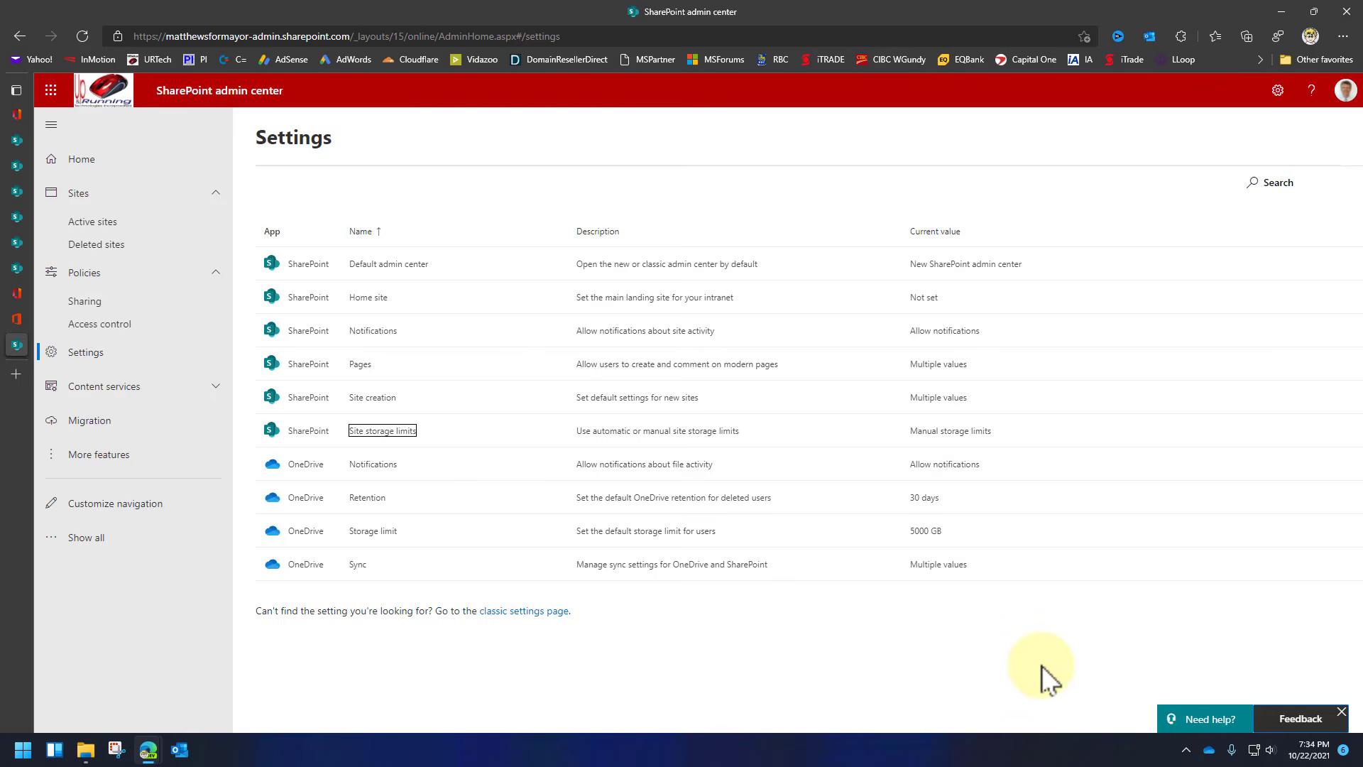
click(17, 317)
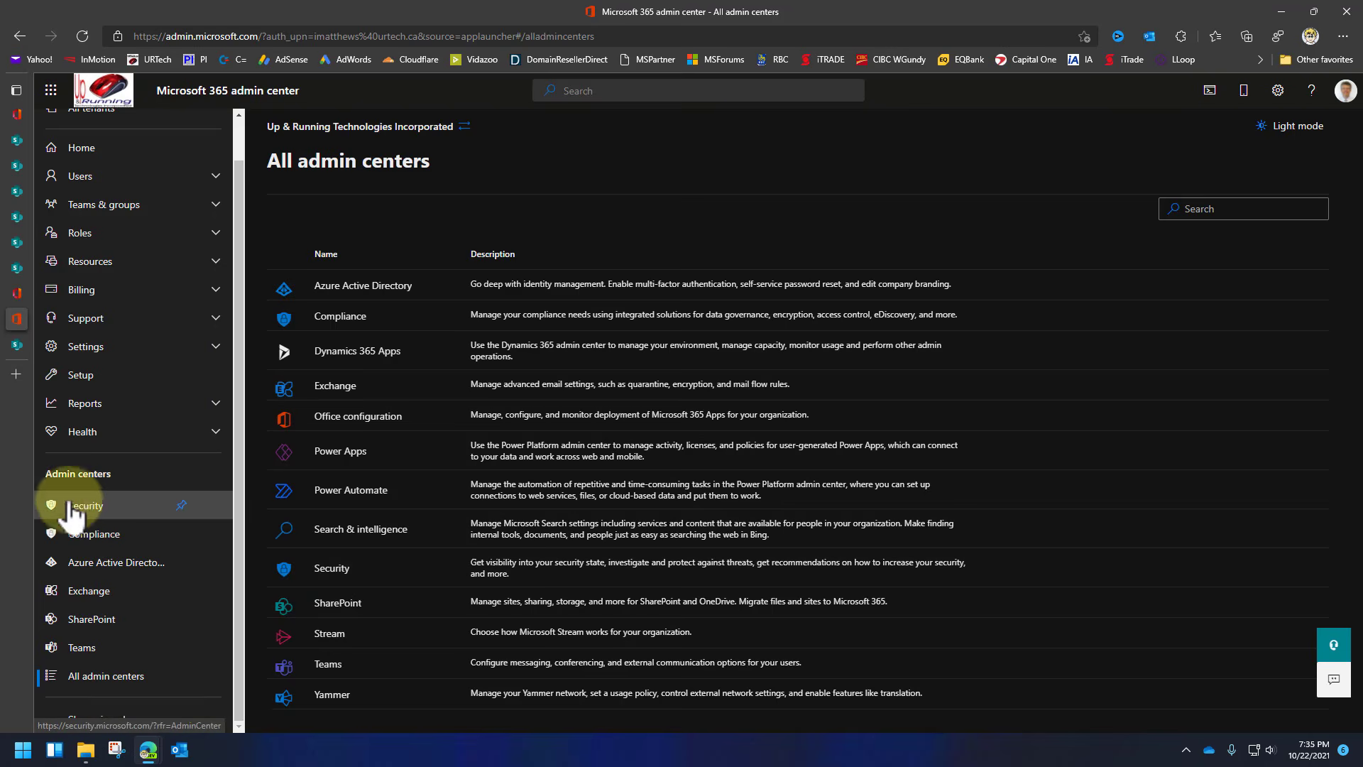
Open the Security center and go to Information governance's empty Retention policies tab.
click(339, 568)
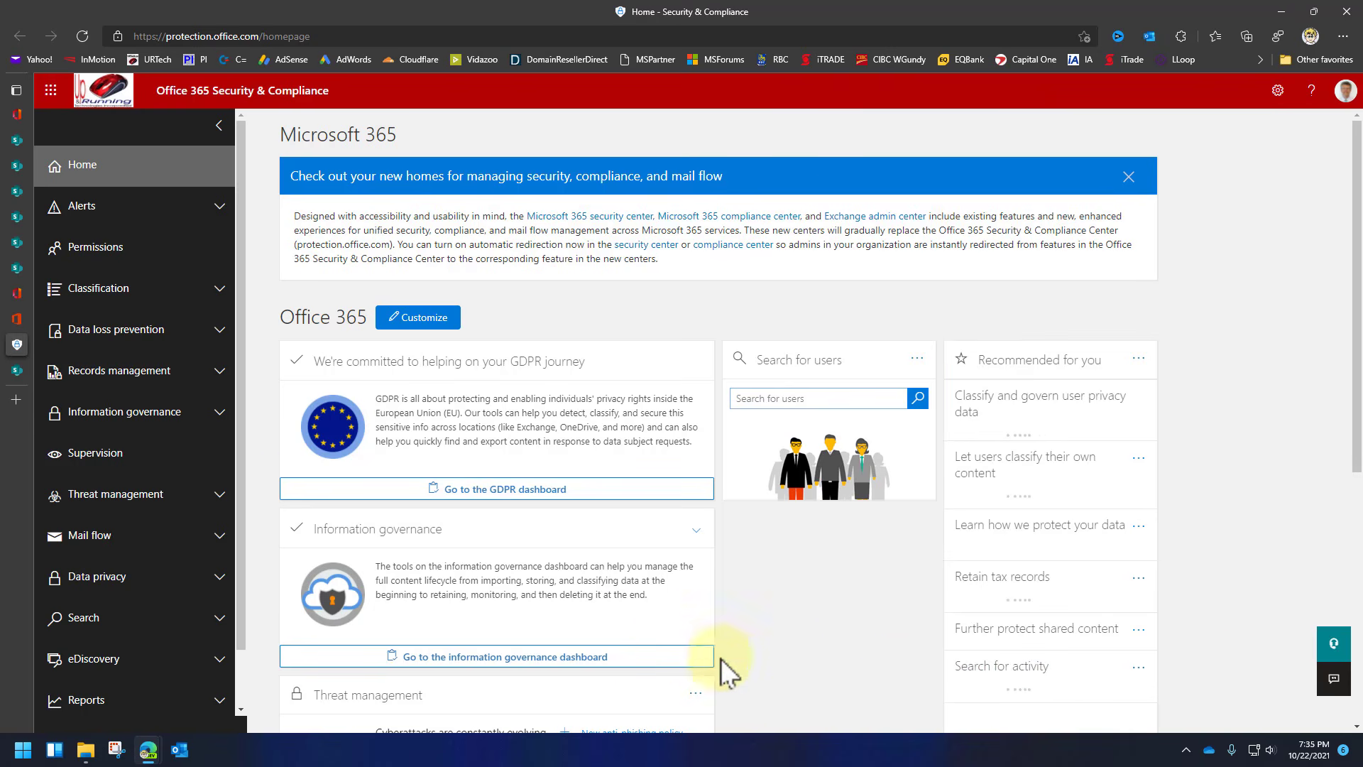
click(219, 413)
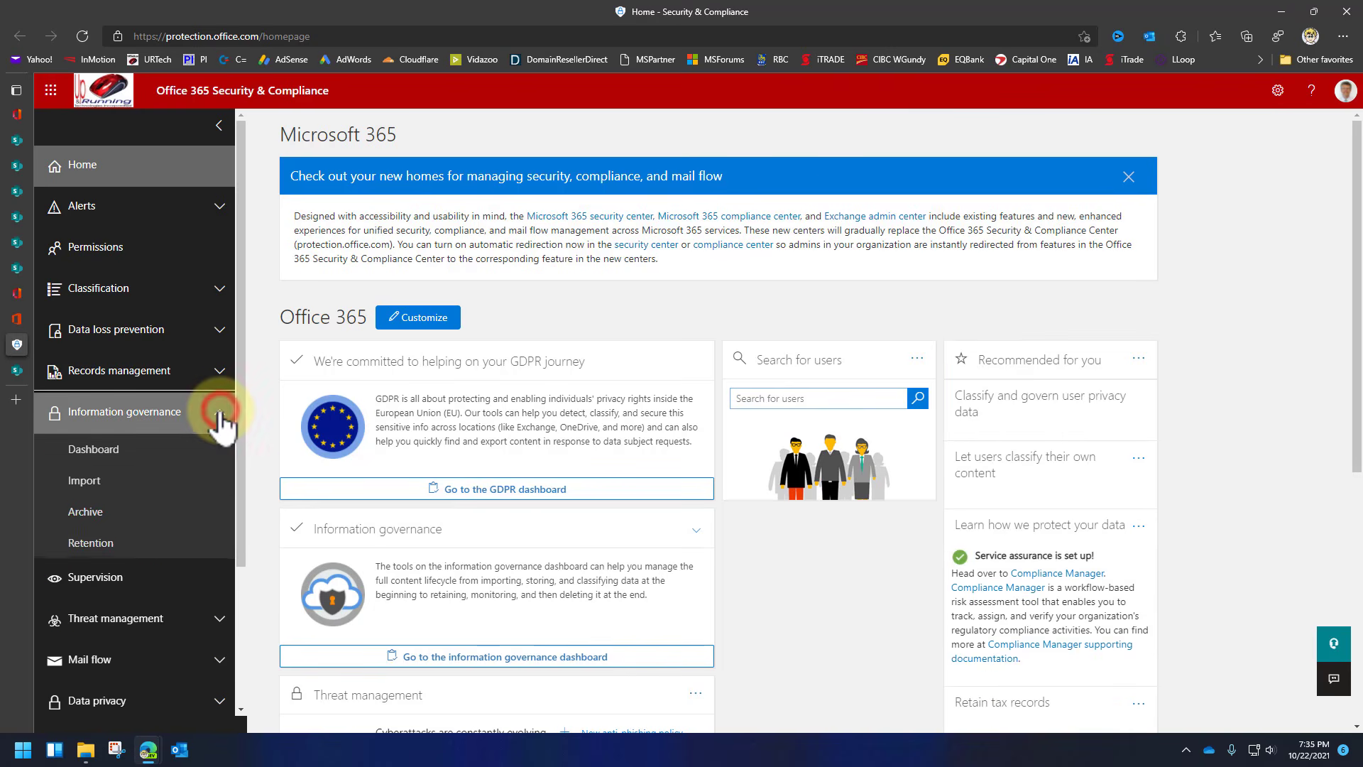
click(129, 545)
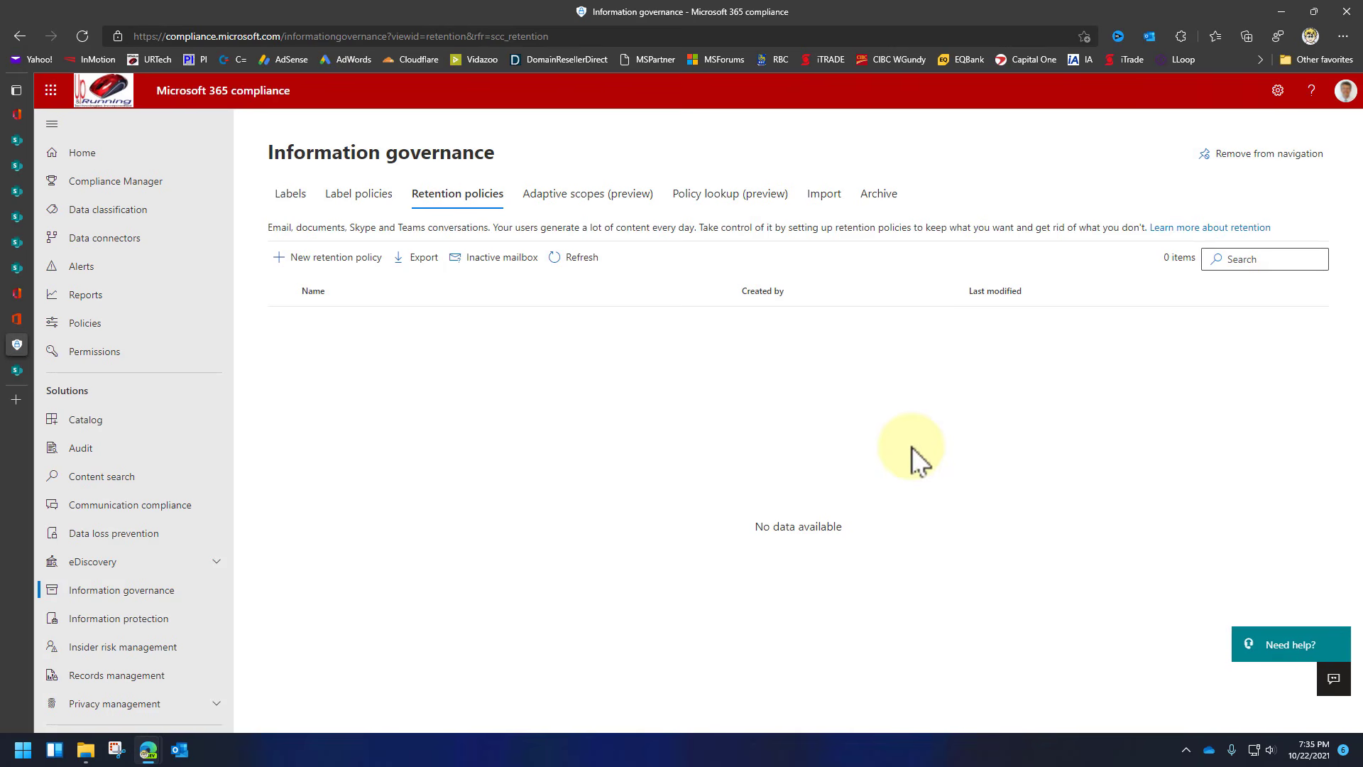
Start a new retention policy named 'MyPolicy' and make it Static.
click(344, 260)
text(MyPolicy)
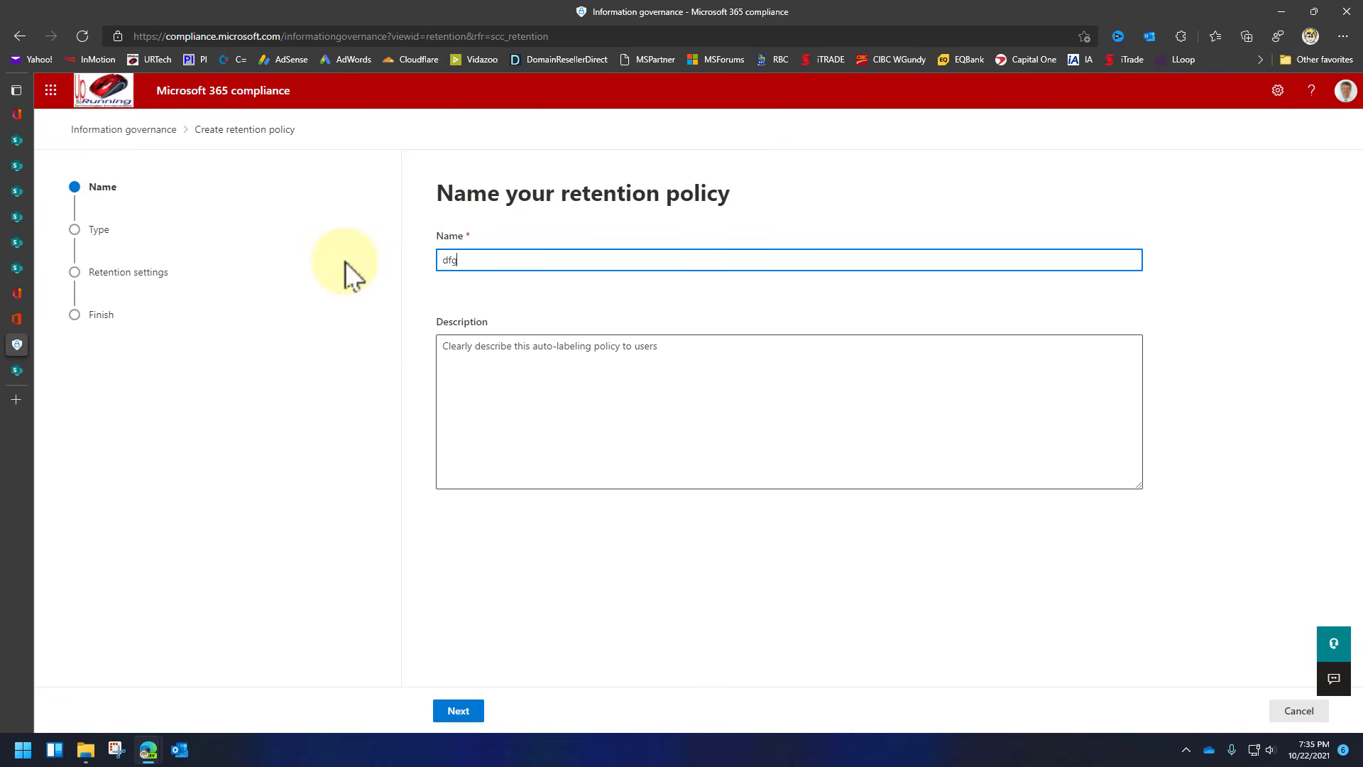
click(459, 711)
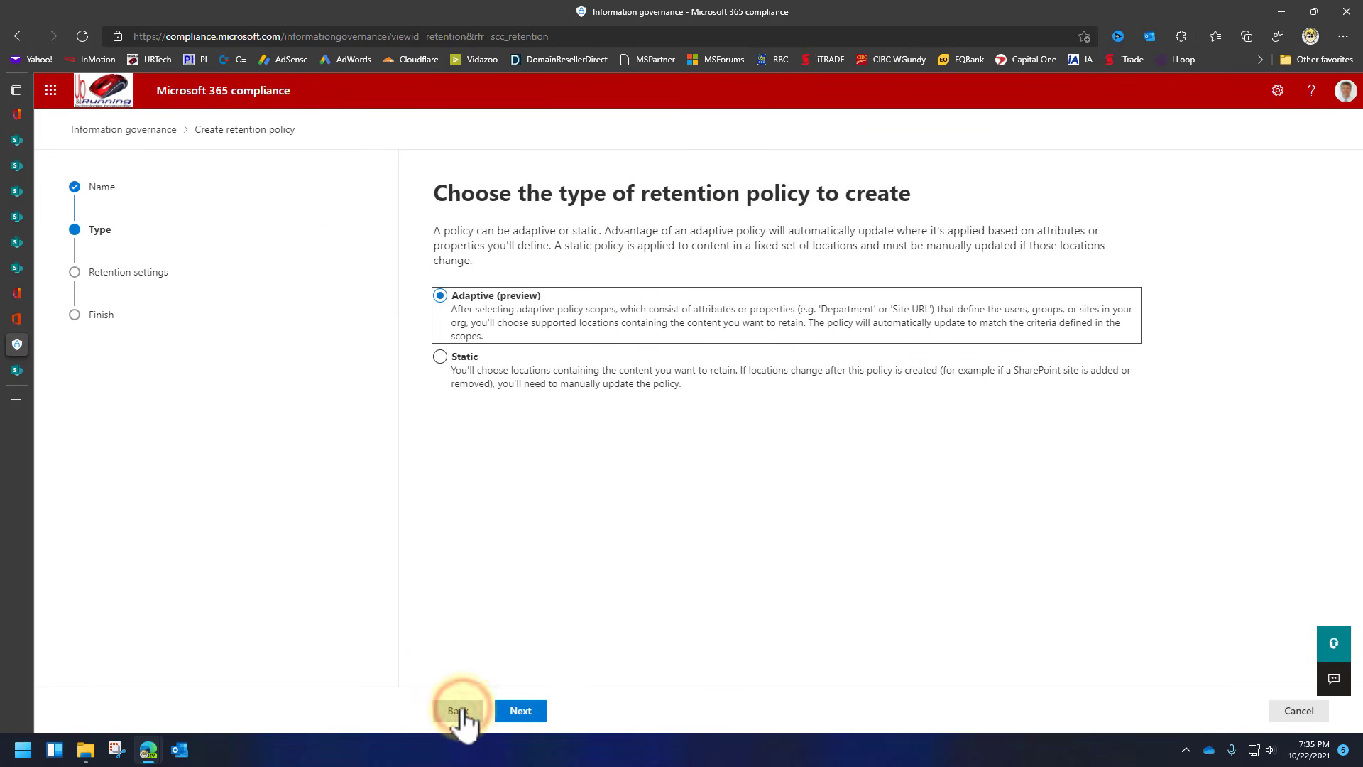
click(440, 357)
click(519, 712)
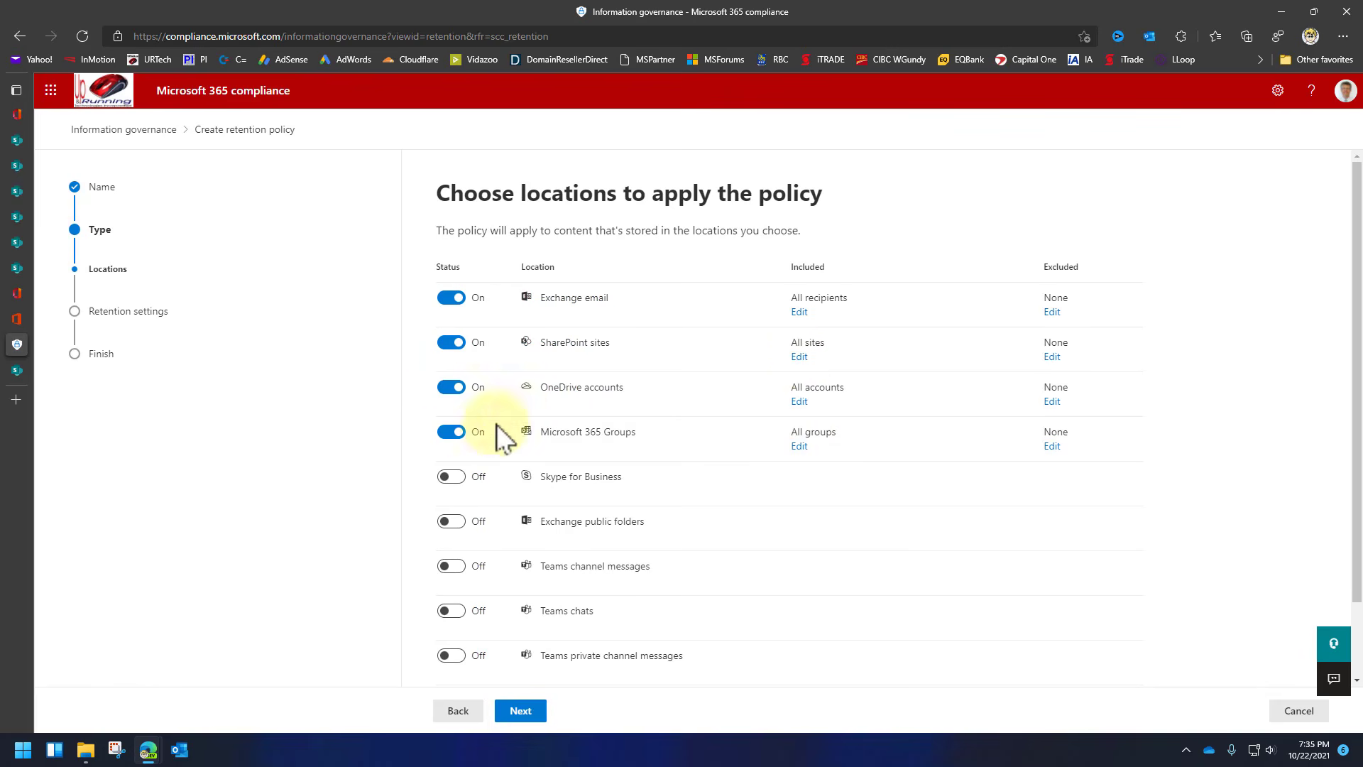
Limit the policy locations to Exchange email and SharePoint sites, excluding Microsoft 365 Groups and OneDrive.
click(451, 432)
click(451, 387)
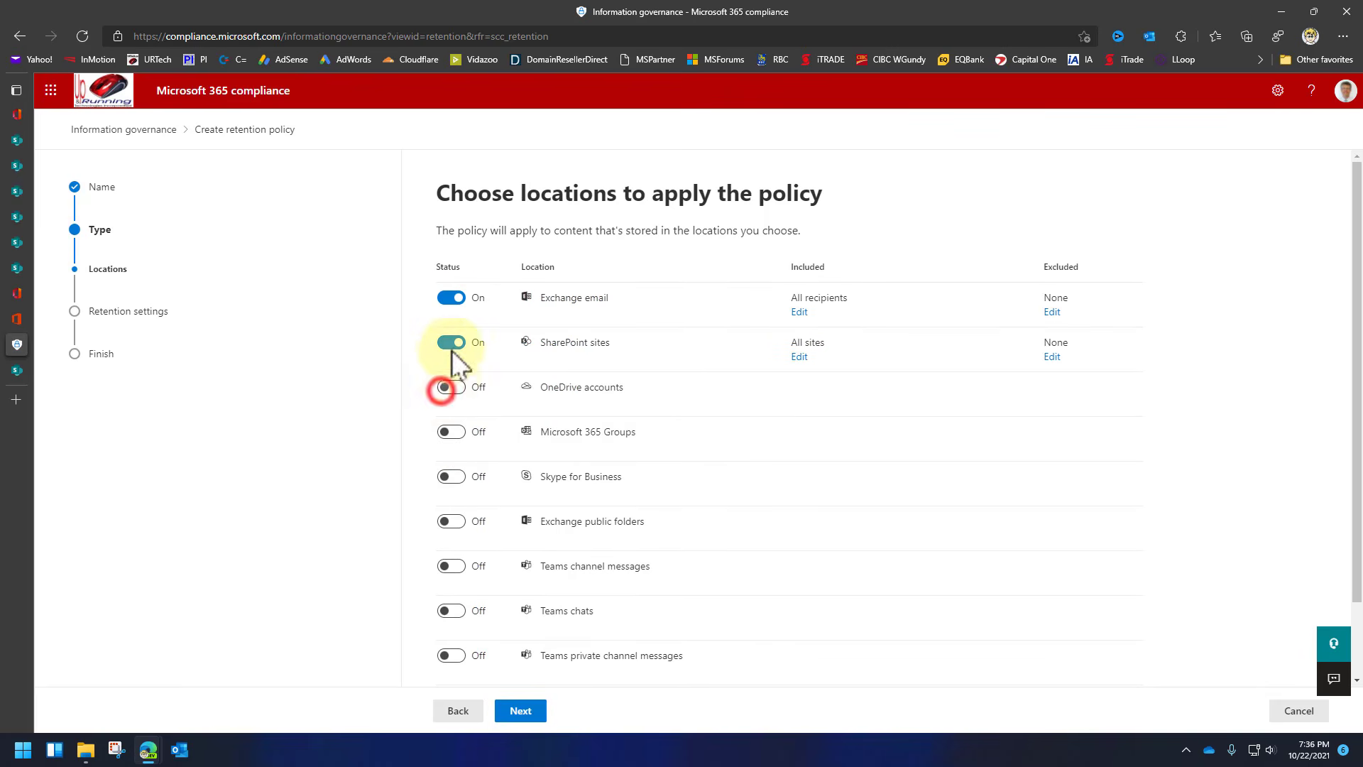
click(450, 298)
click(520, 711)
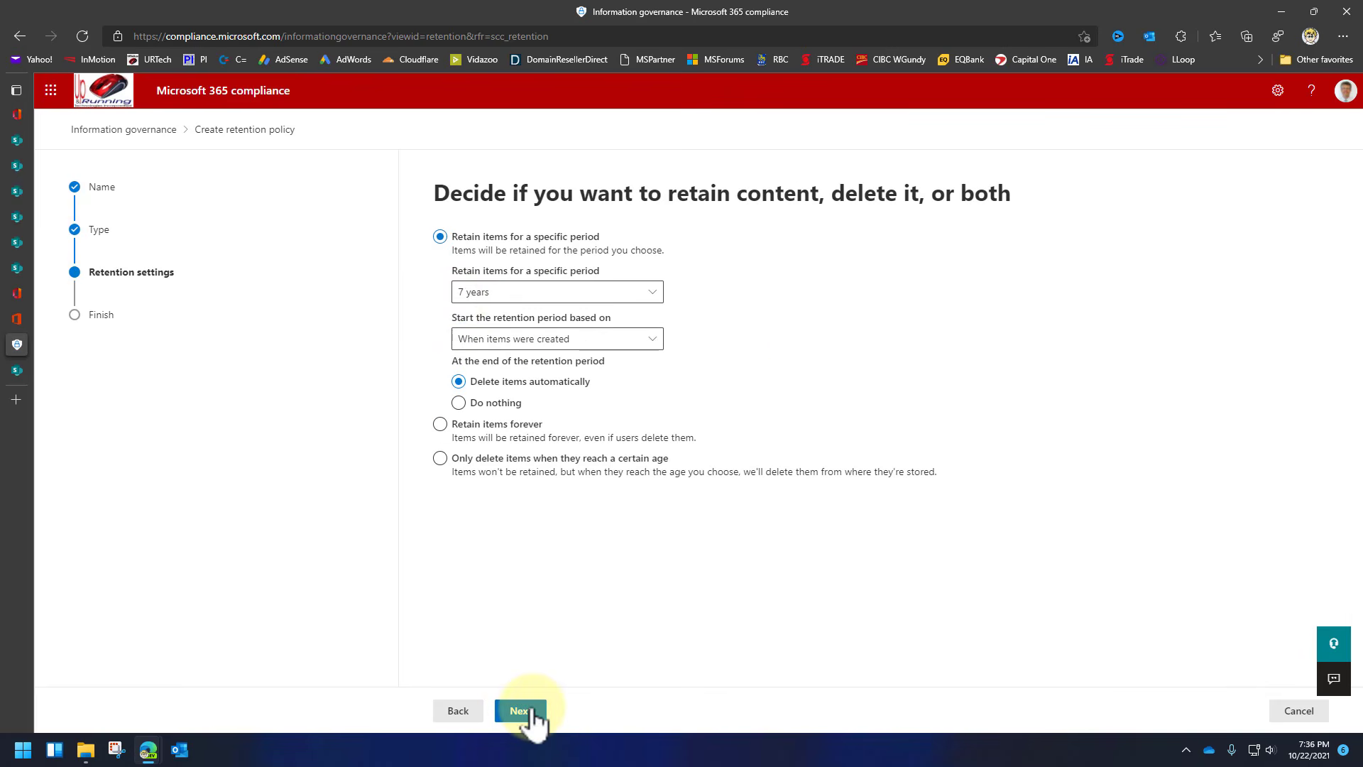
Set retention to 5 years, counted from when items were last modified.
click(647, 287)
click(649, 287)
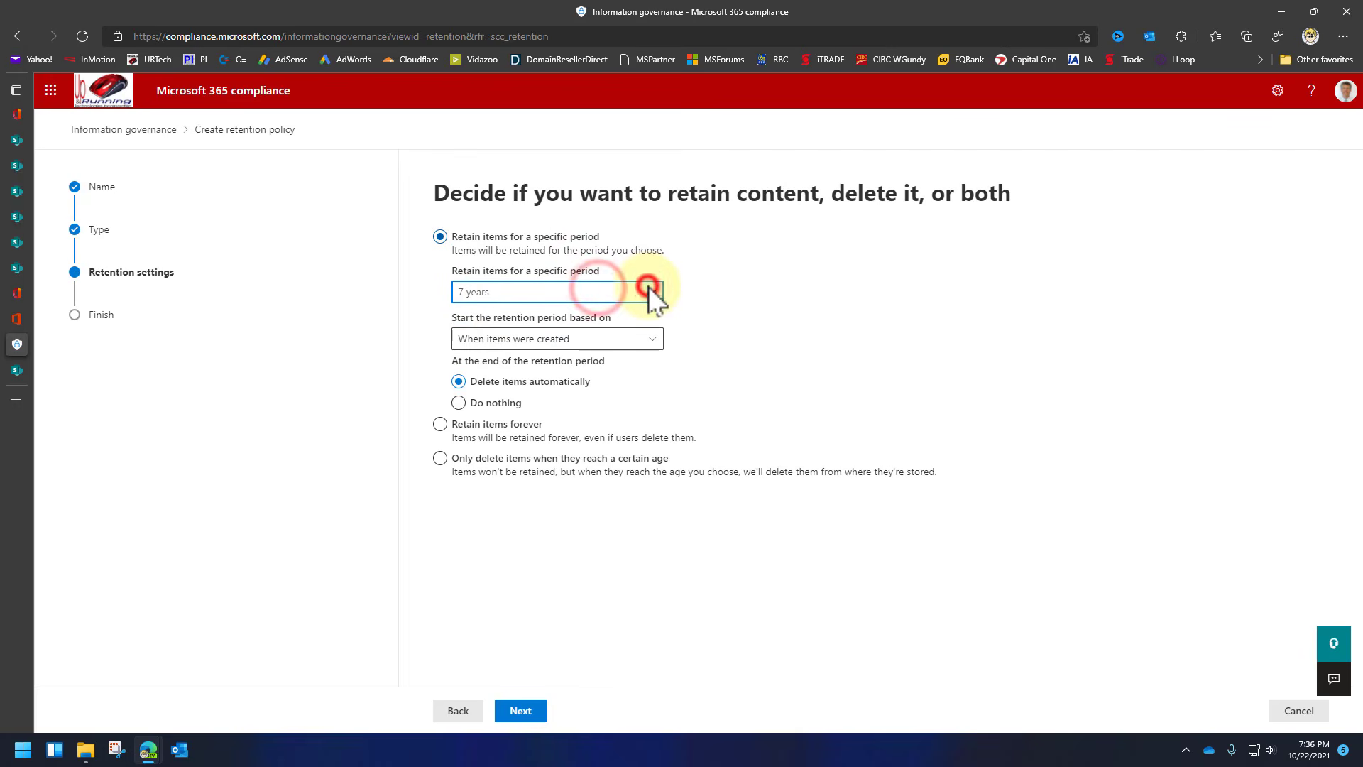
click(648, 287)
click(473, 316)
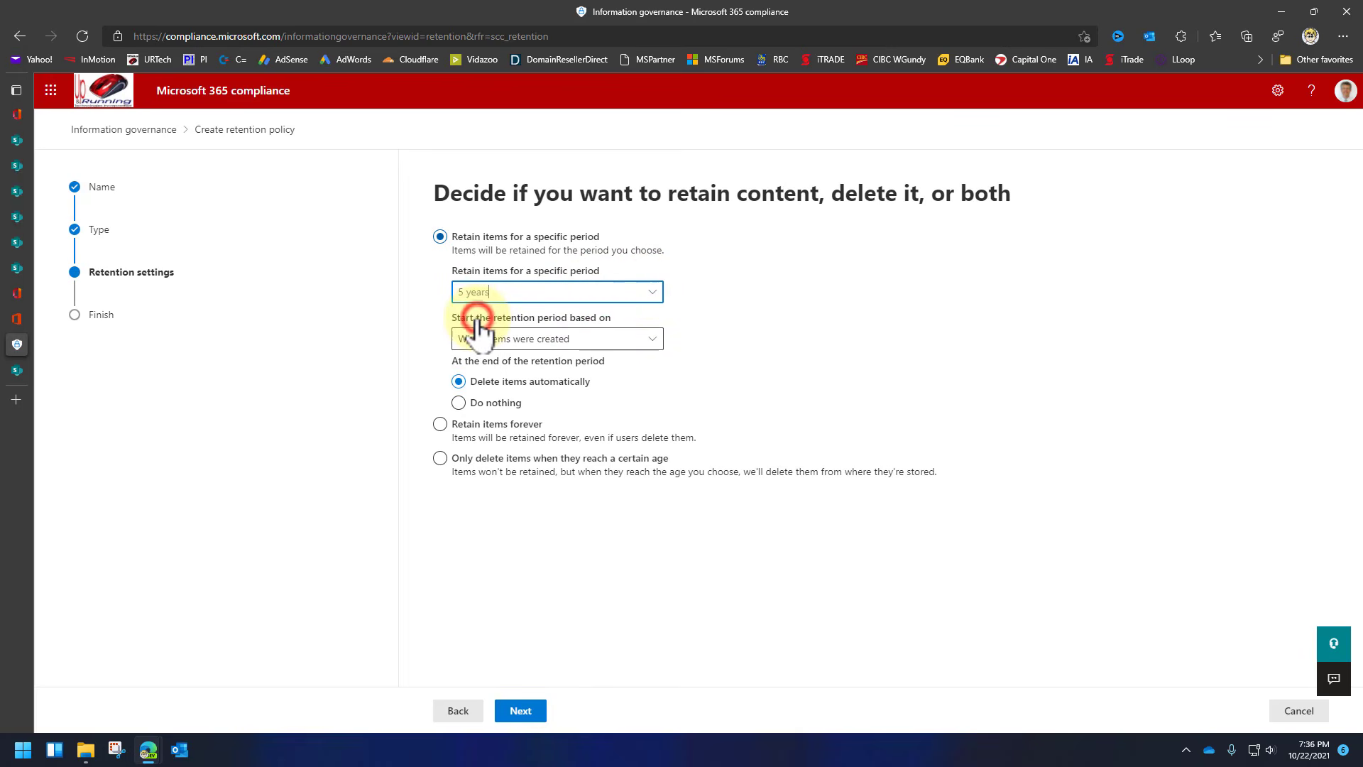
click(649, 339)
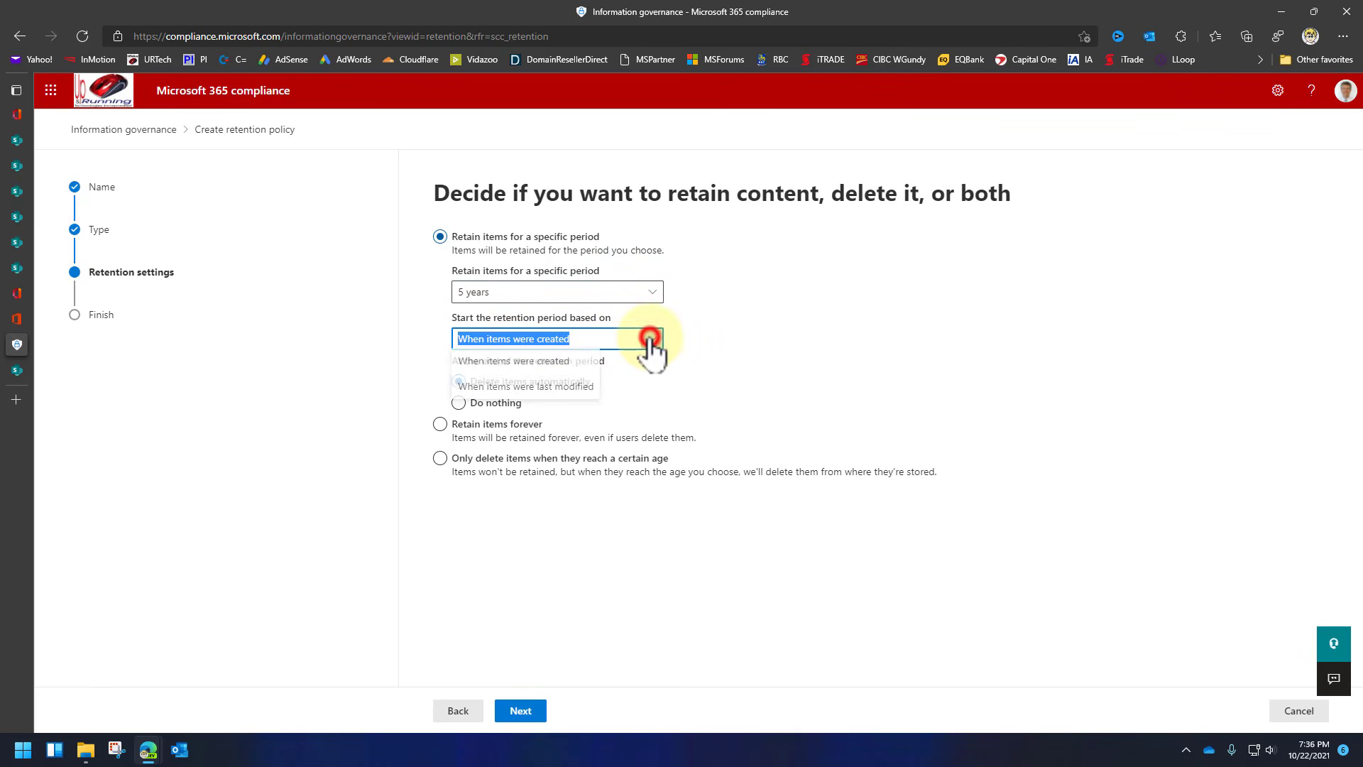
click(582, 389)
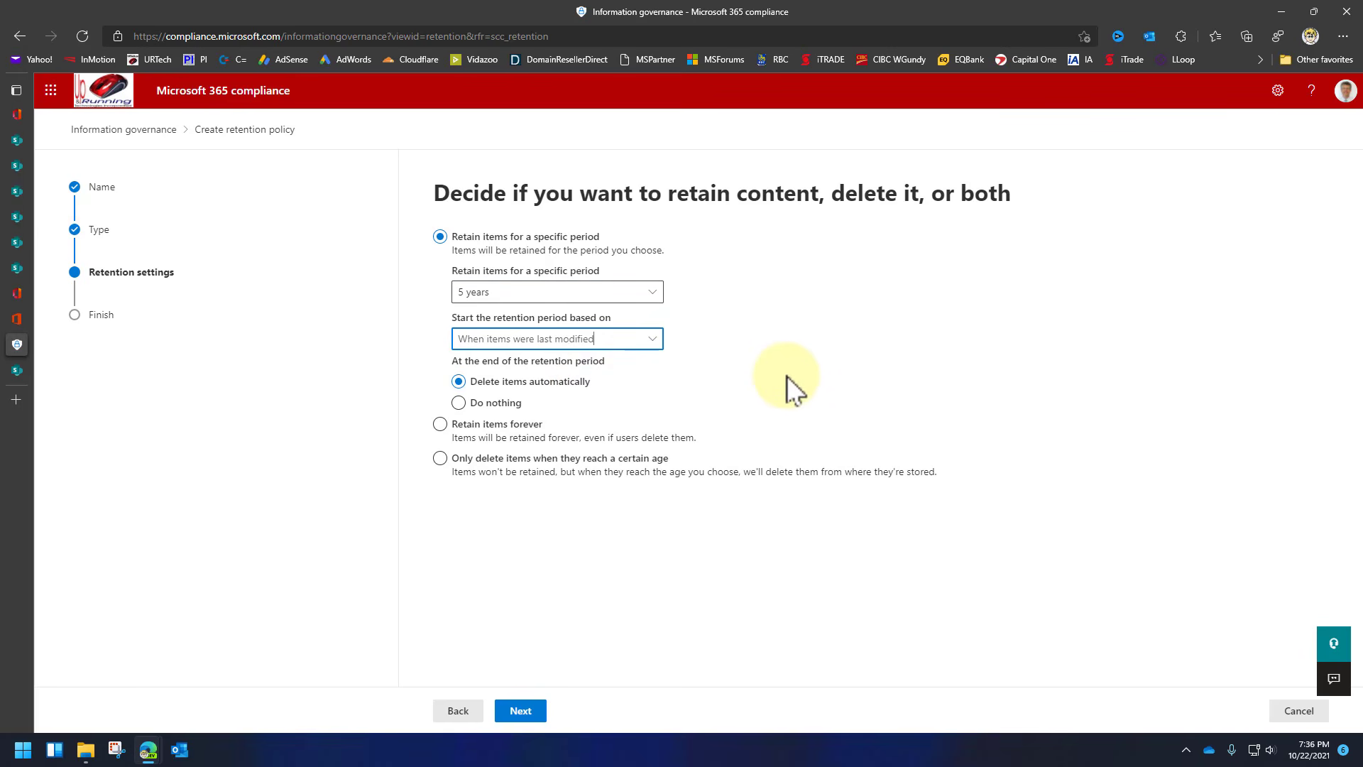